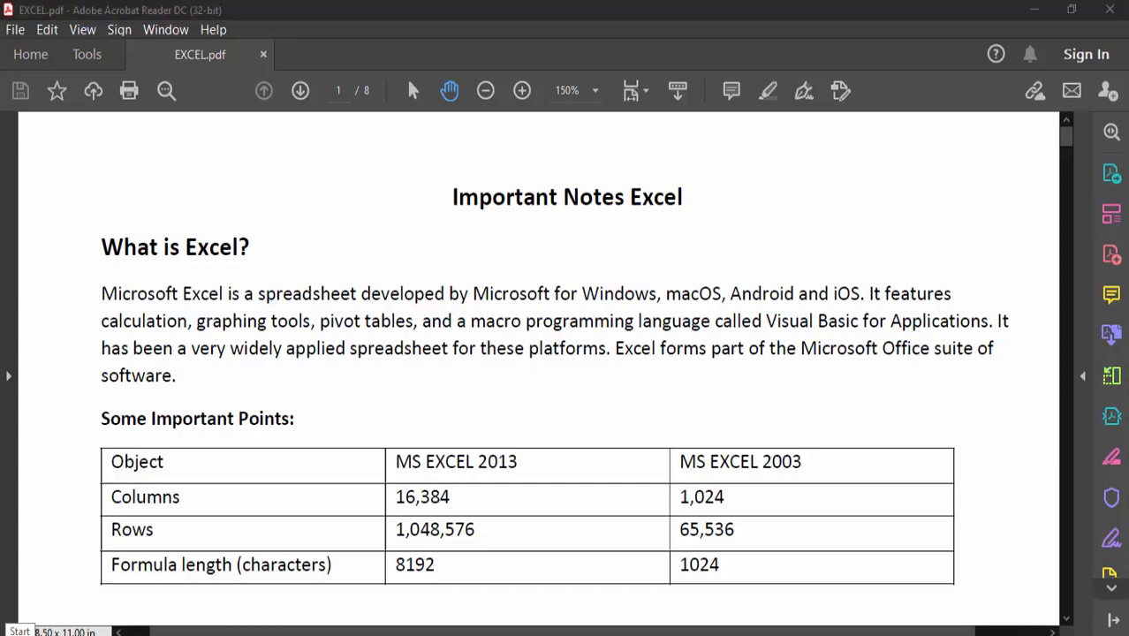
key("super")
type("ex")
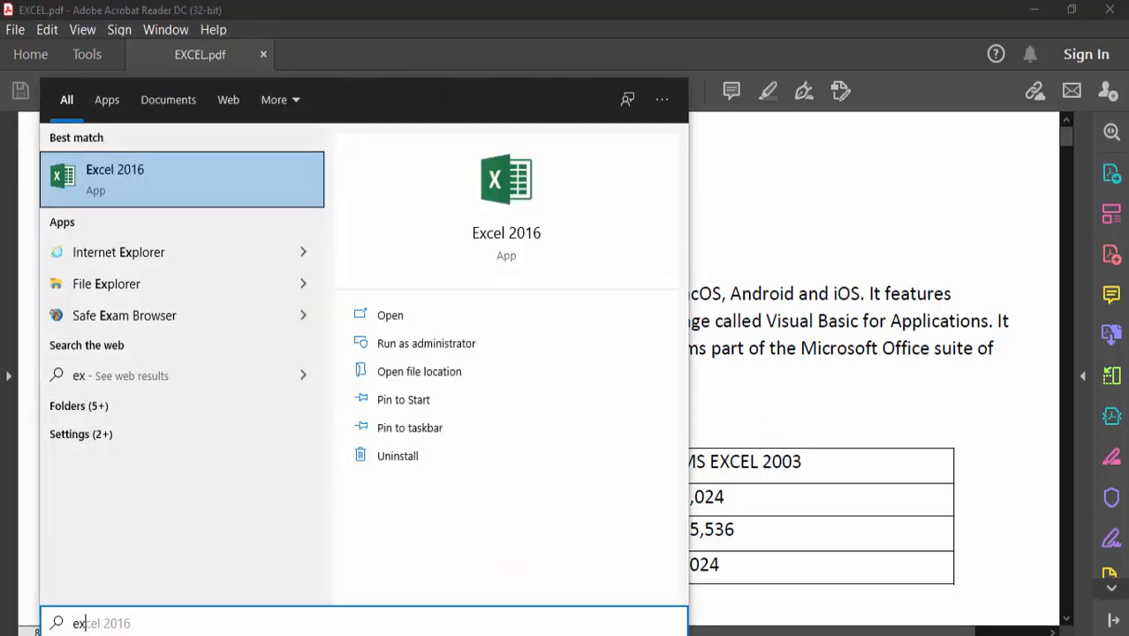
key("BackSpace")
key("BackSpace")
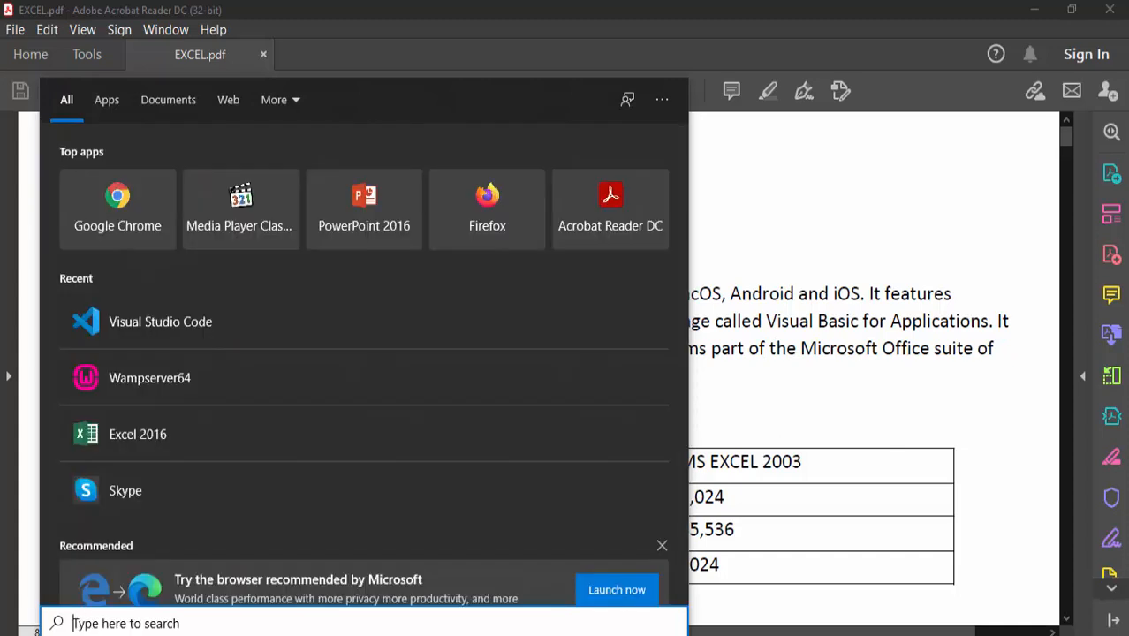
- Launch Excel through the Windows Run dialog with the command excel
key("super+r")
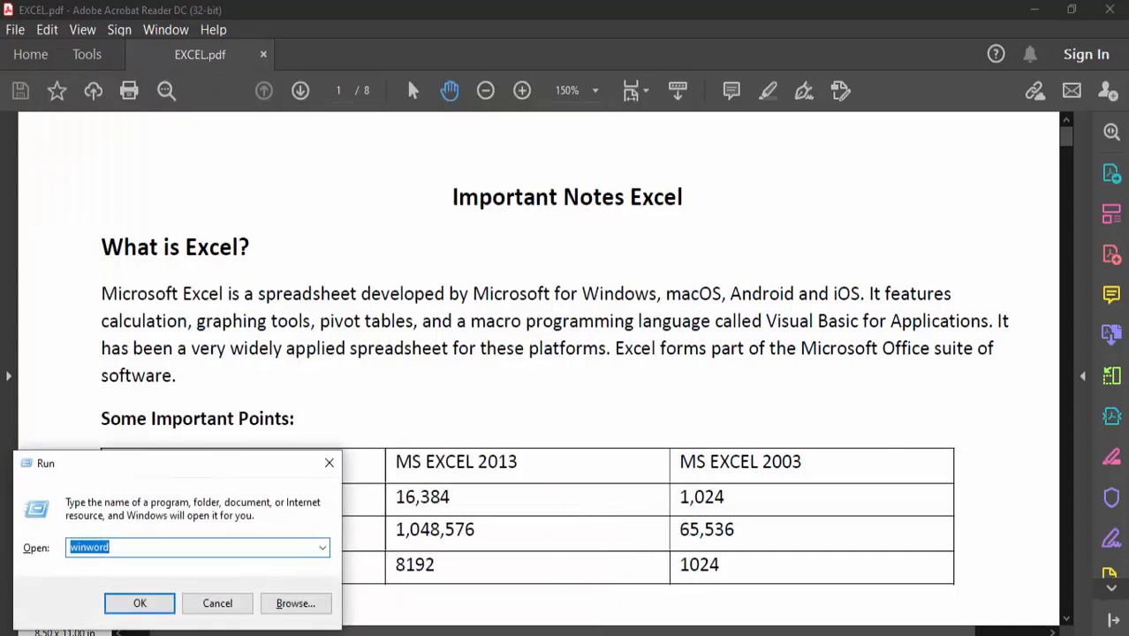
type("excel")
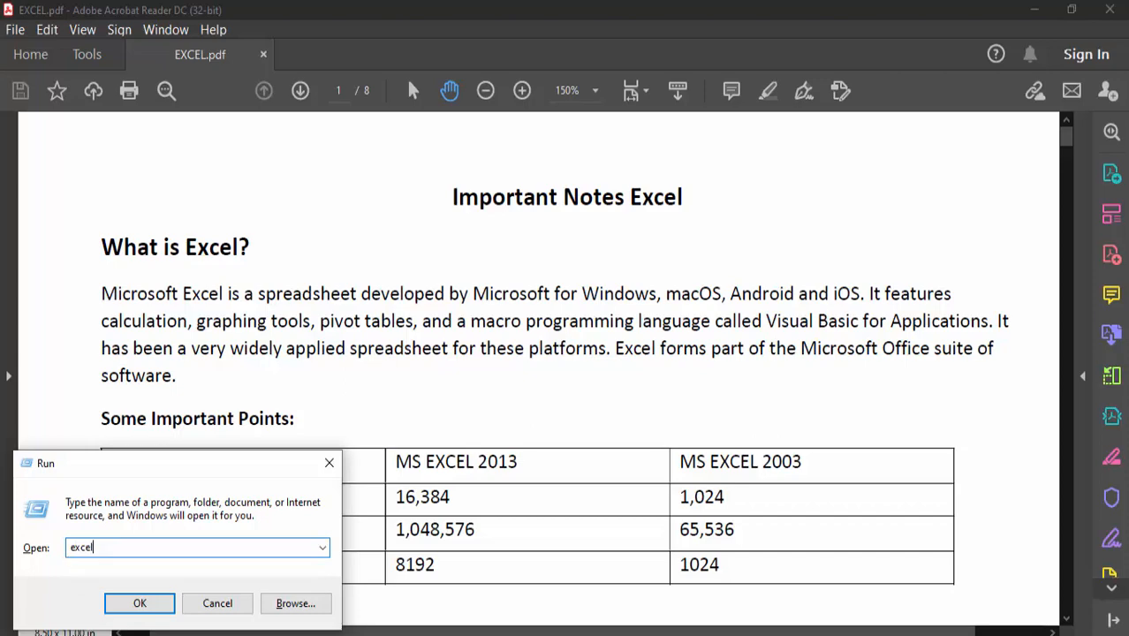
key("Return")
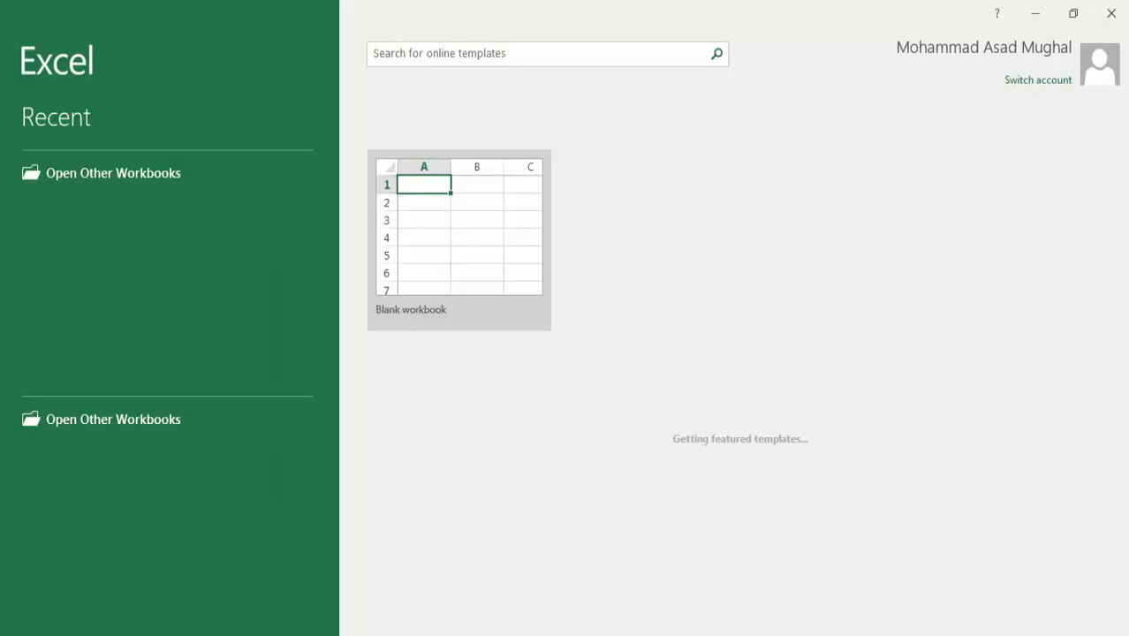
- Browse the available templates on the start screen and create a blank workbook
left_click(729, 501)
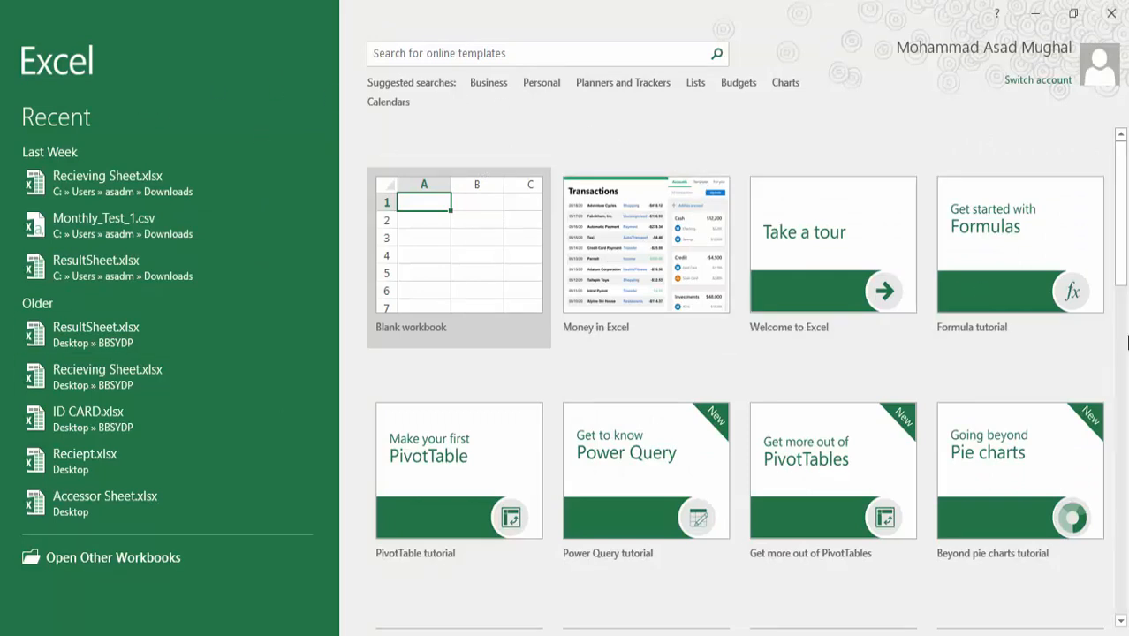
scroll(1120, 344, "down", 5)
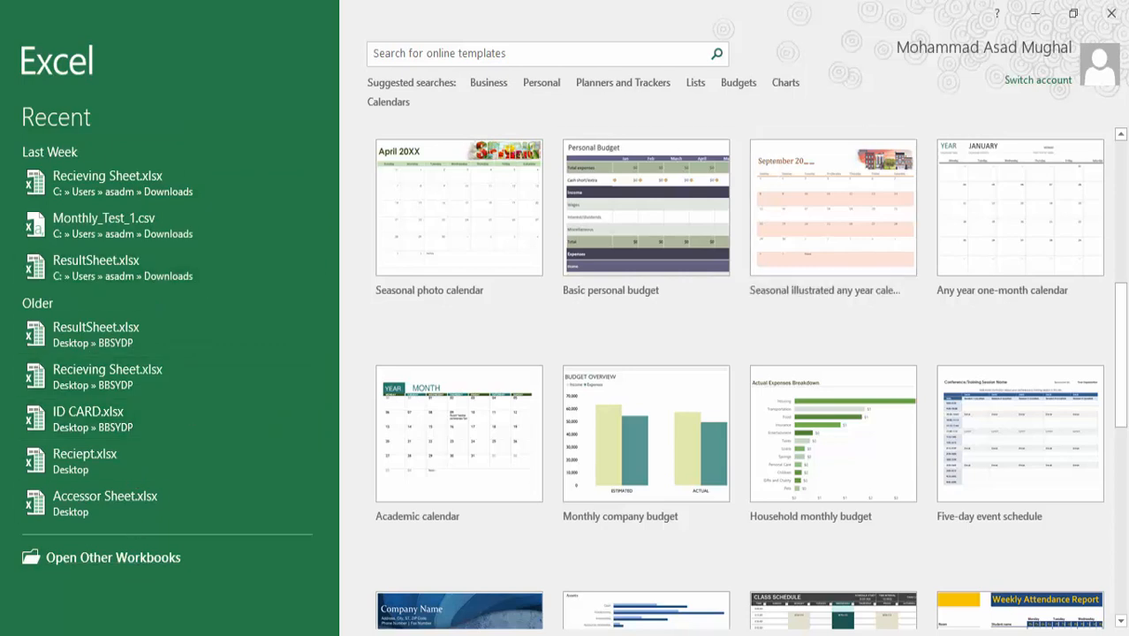
scroll(1122, 177, "up", 3)
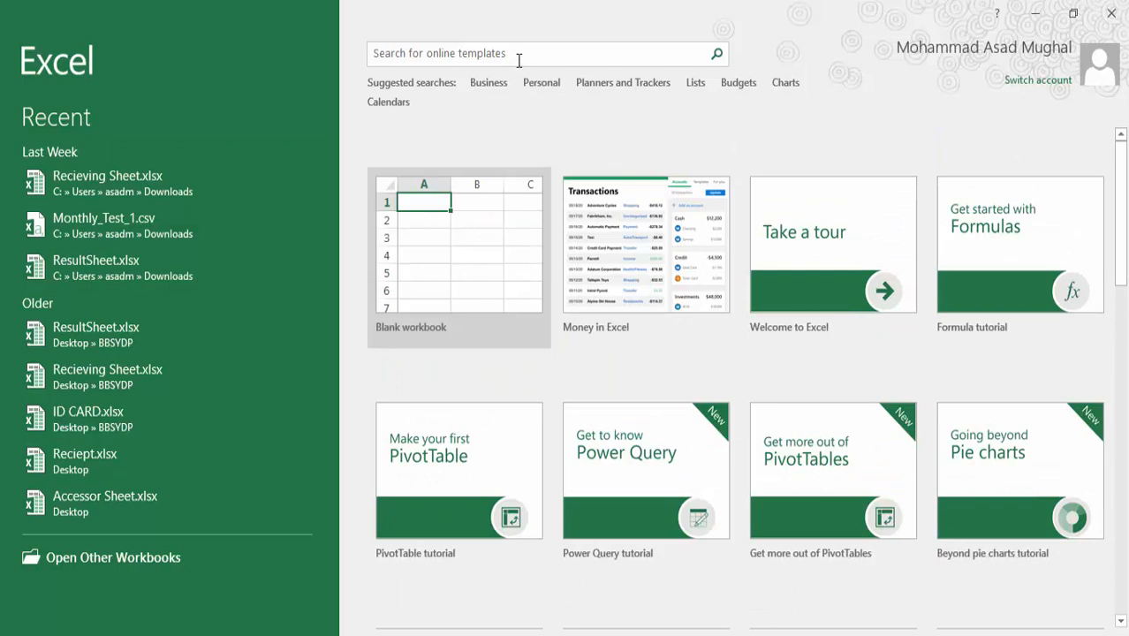
left_click(474, 222)
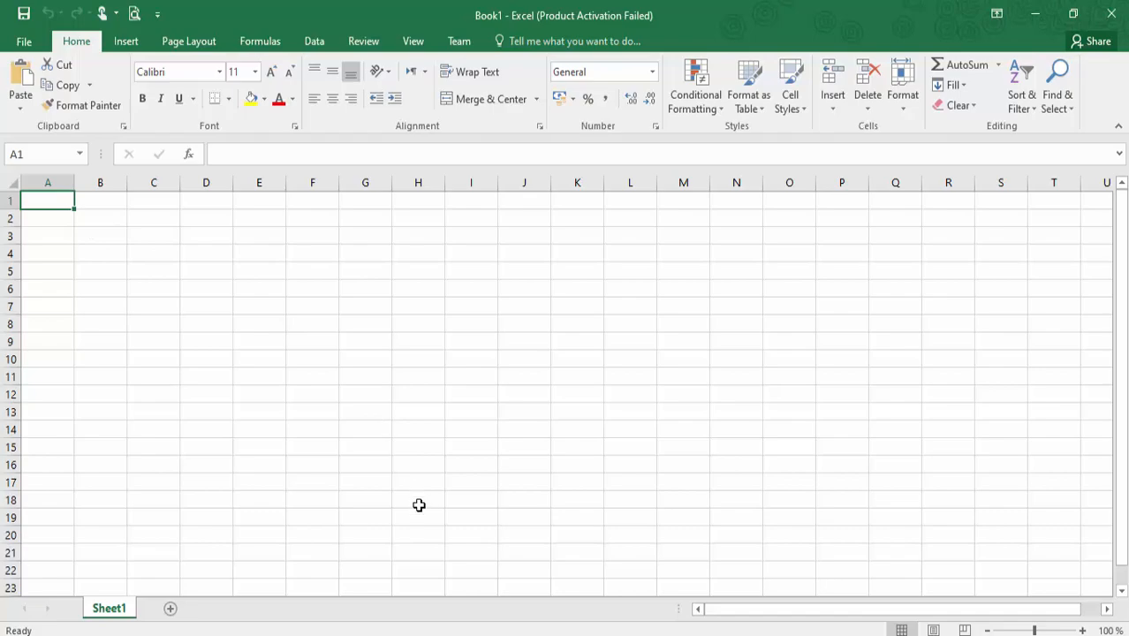
- Switch to EXCEL.pdf in Acrobat Reader, collapse its tools pane to review the Excel limits table, and return to the Excel workbook
key("alt+Tab")
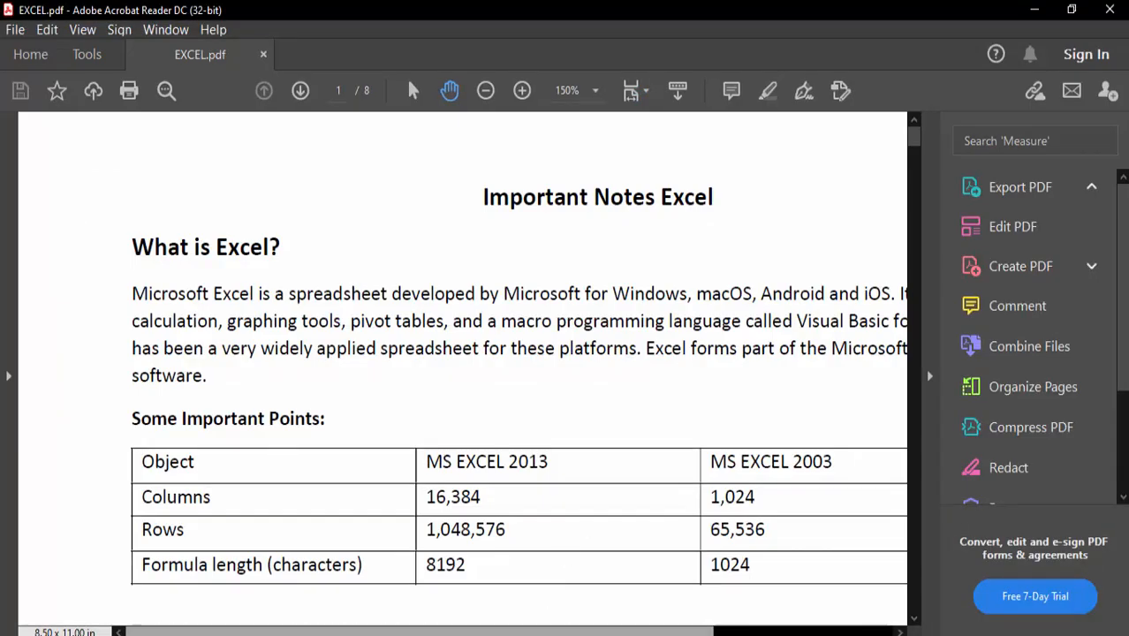
left_click_drag(556, 634, 590, 633)
left_click(921, 382)
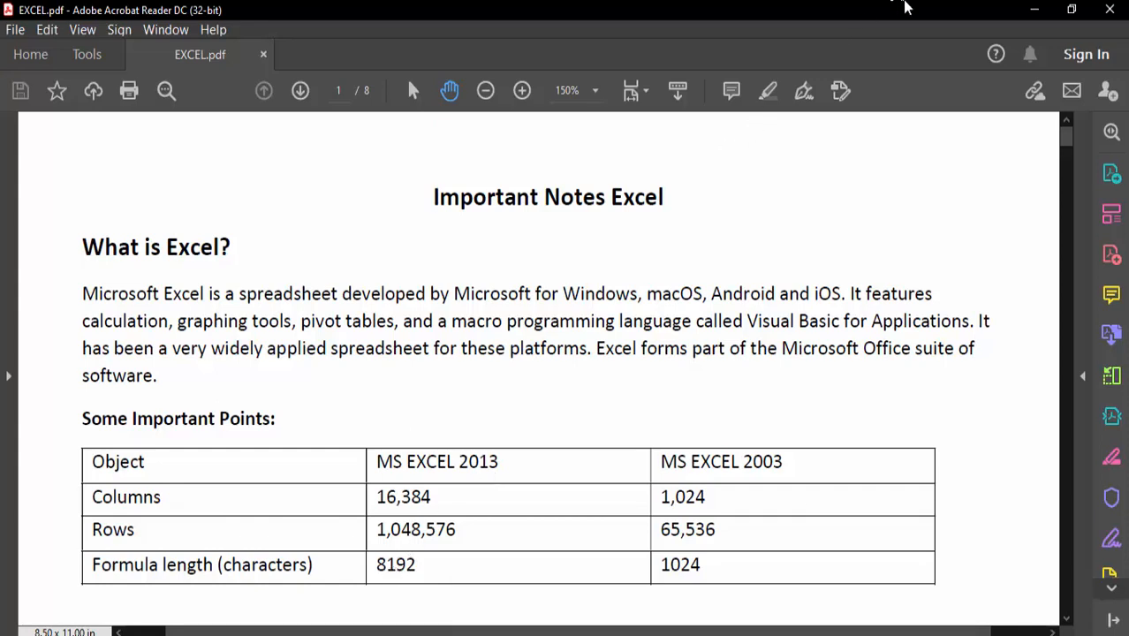
left_click(1038, 9)
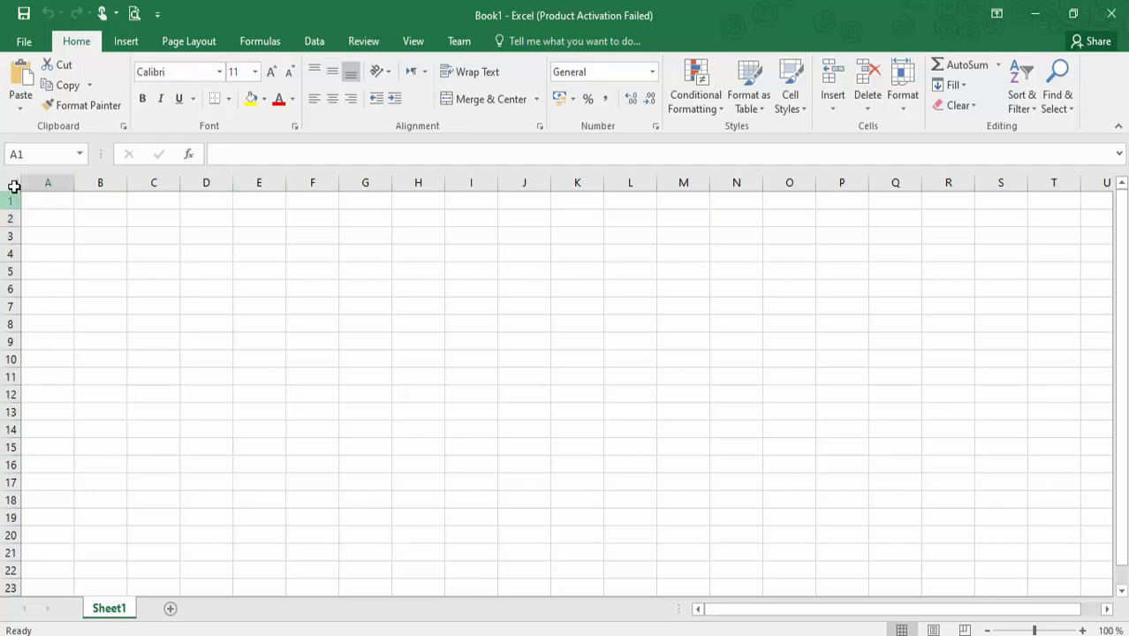
- Jump from cell A1 to the sheet's last column and last row, returning to A1 each time
left_click(38, 201)
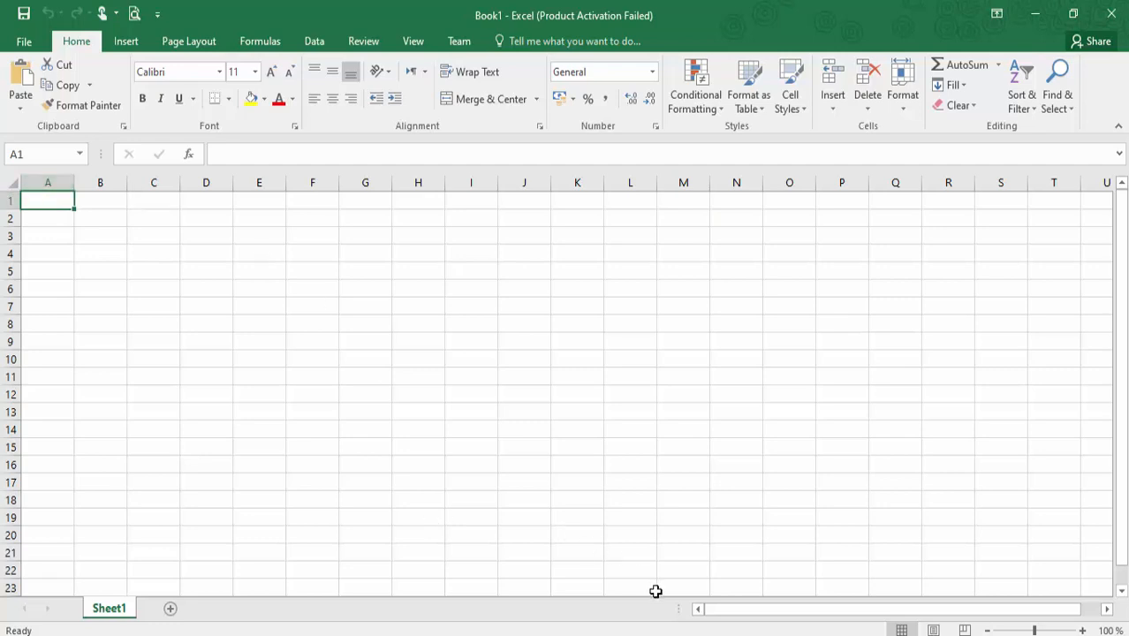
double_click(80, 201)
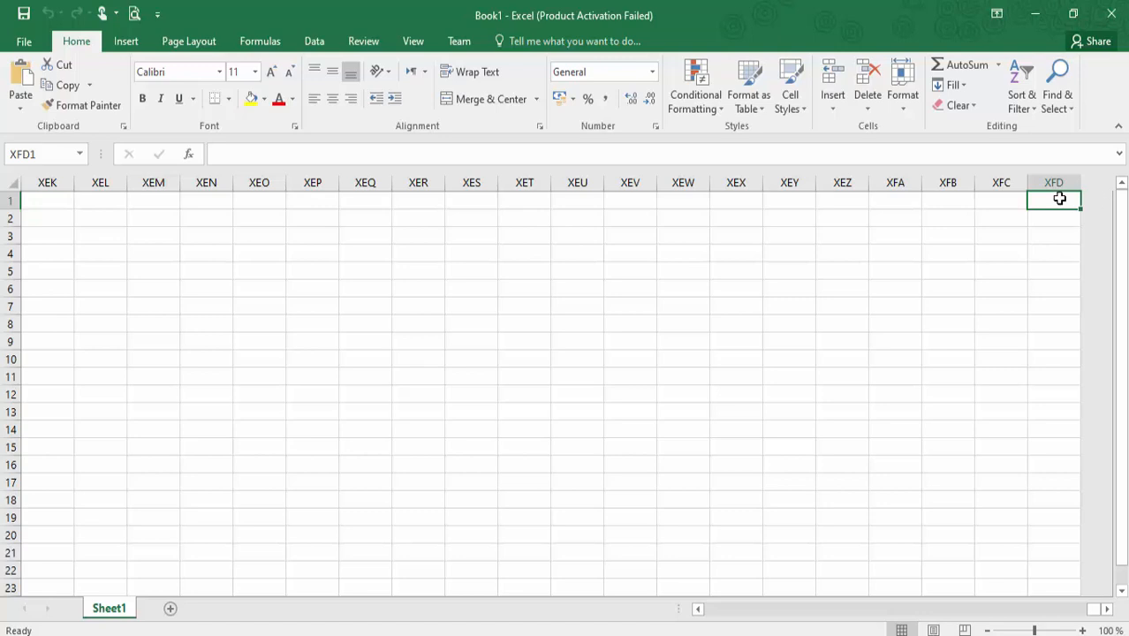
key("ctrl+Left")
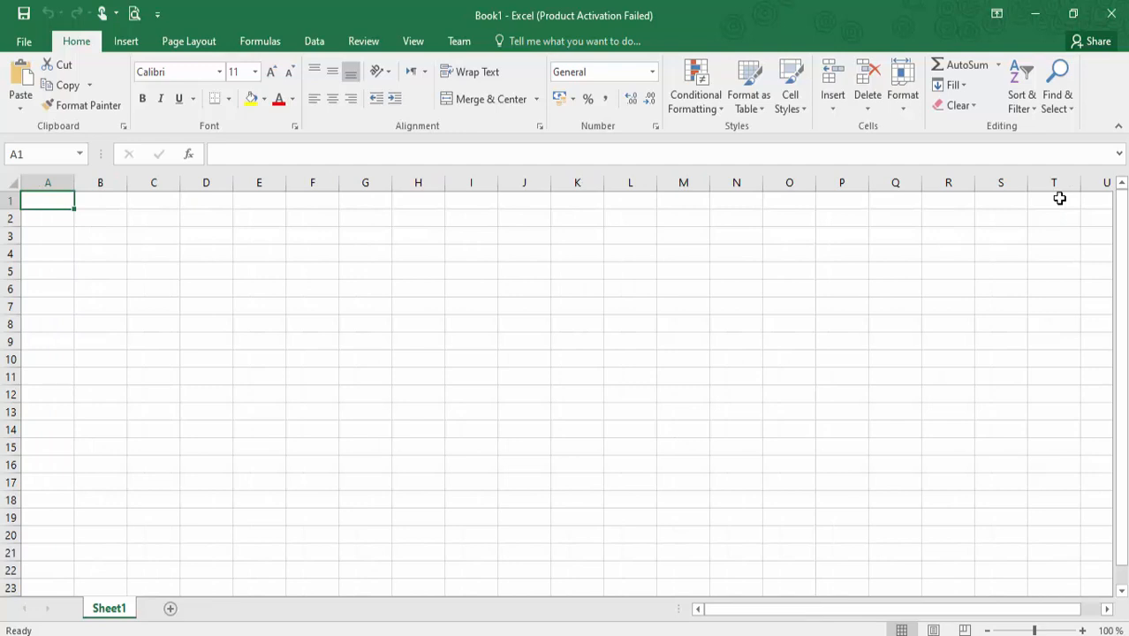
key("ctrl+Down")
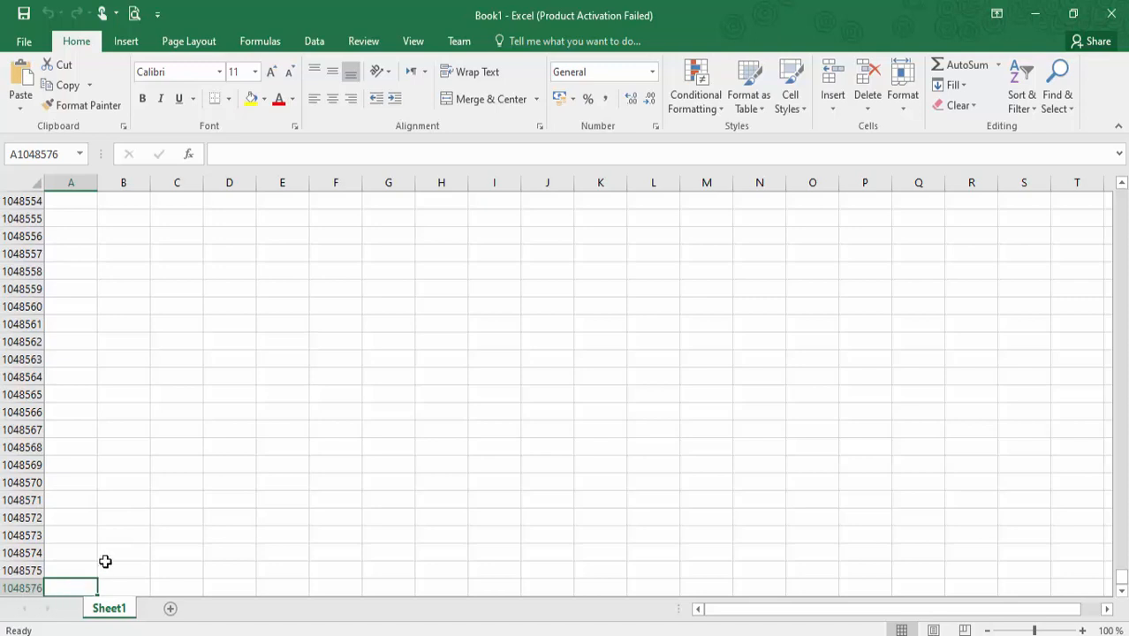
key("ctrl+Up")
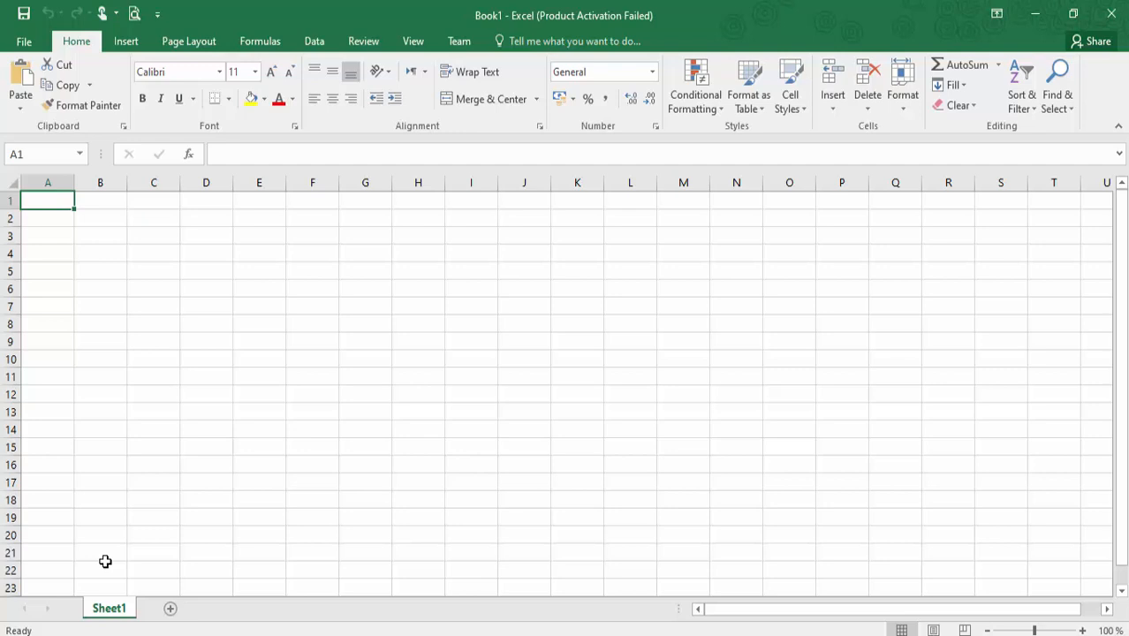
key("ctrl+Down")
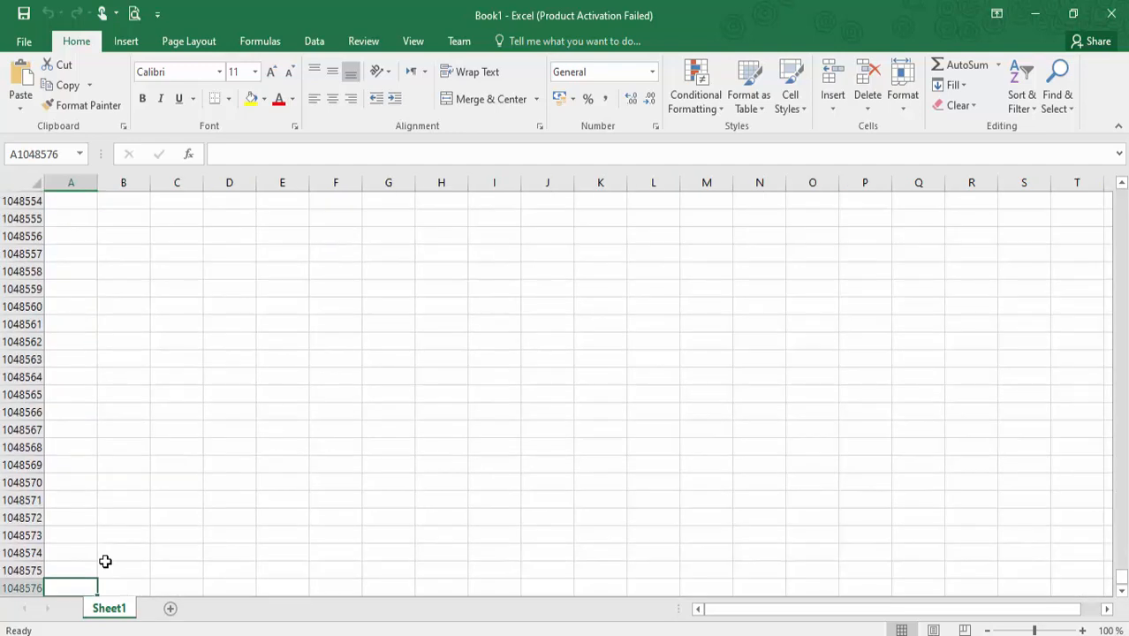
key("ctrl+Up")
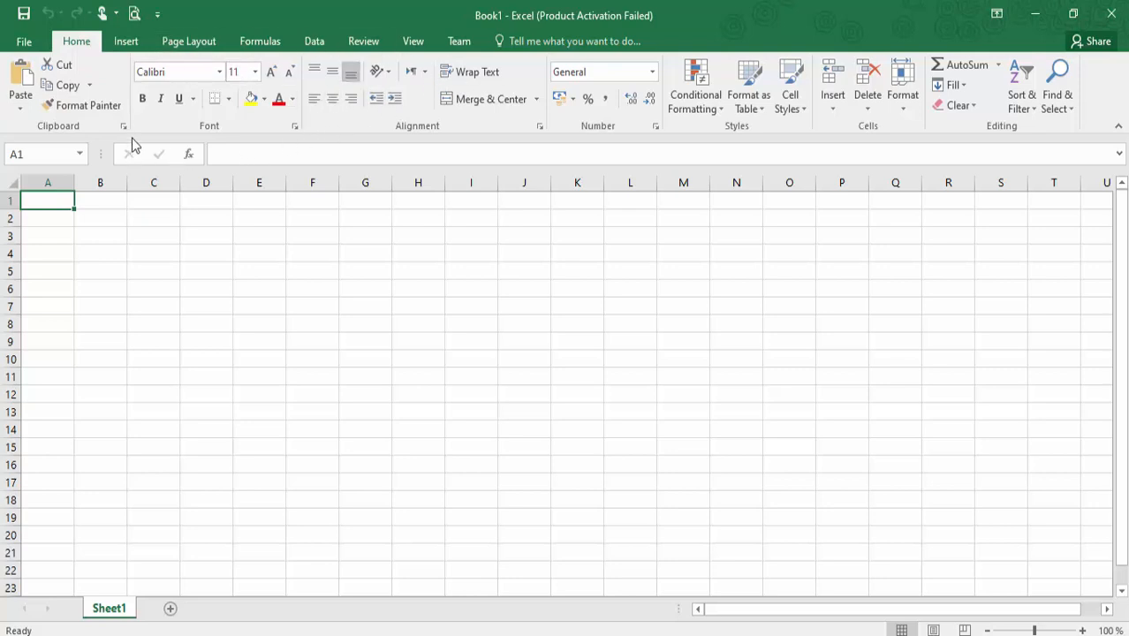
- Examine the workbook's Info, New, Open, Save As, Print, Share, Export and Publish pages in the Backstage view
left_click(20, 43)
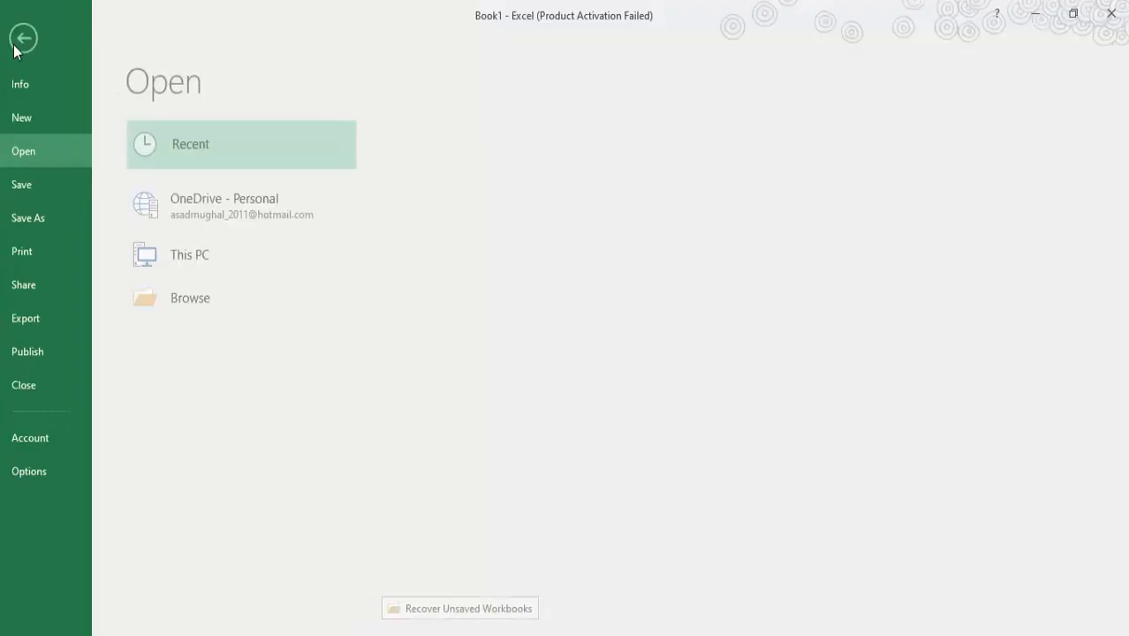
left_click(32, 80)
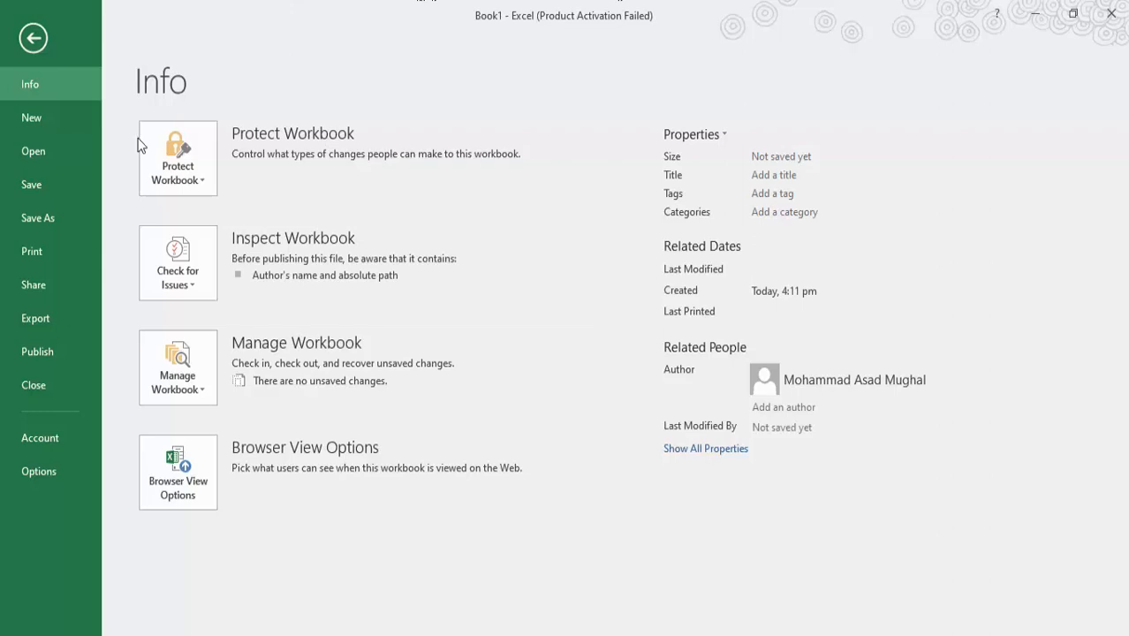
left_click(35, 117)
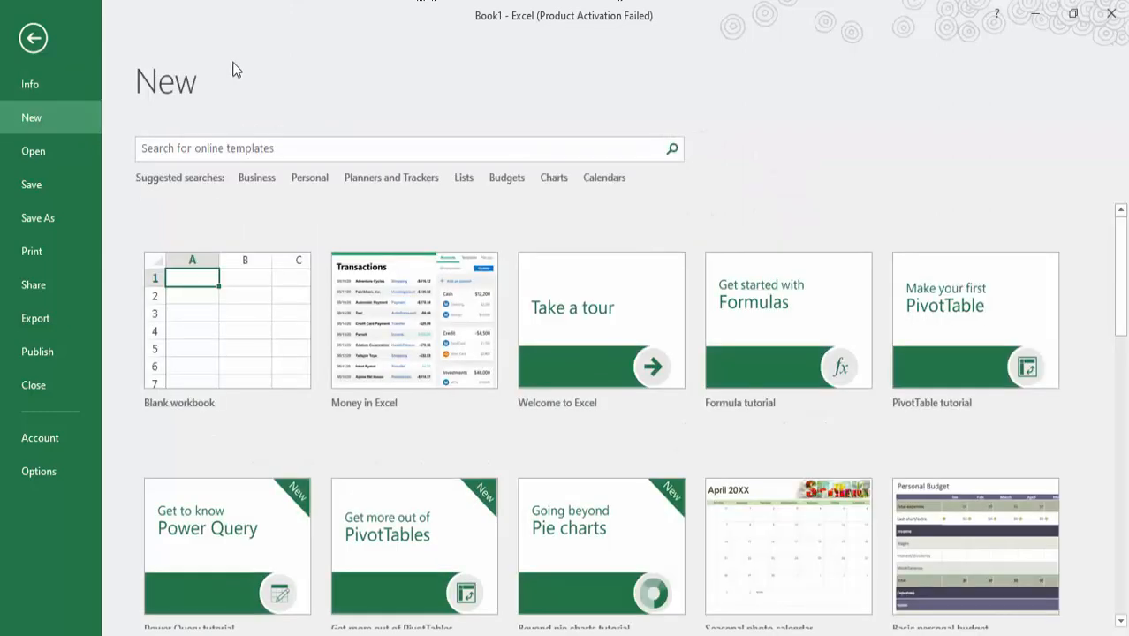
left_click(40, 154)
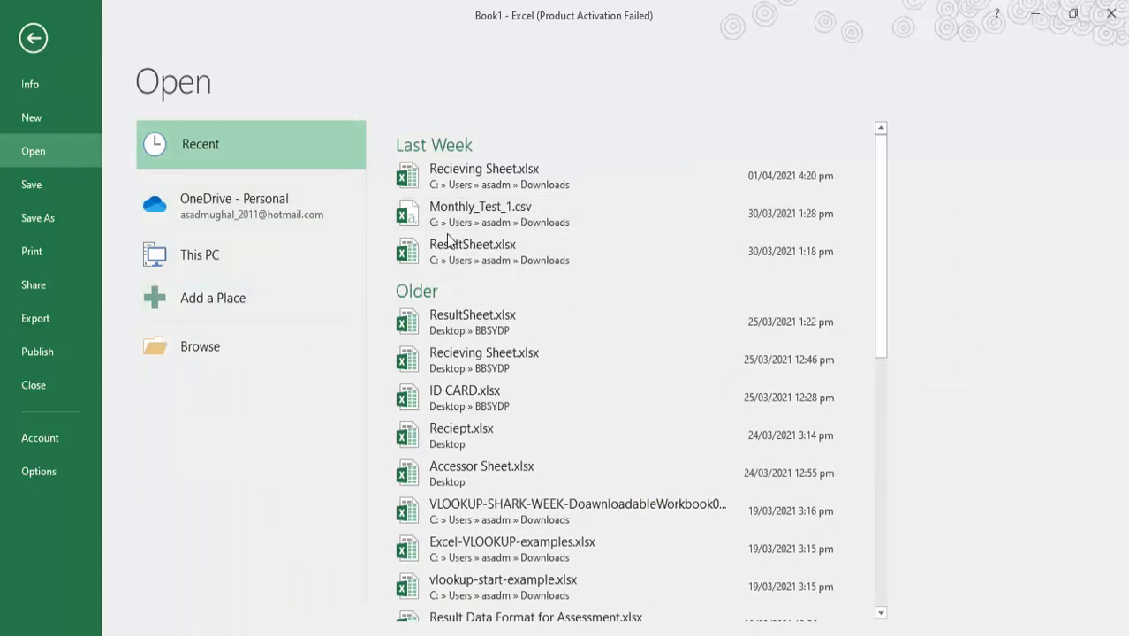
left_click(85, 204)
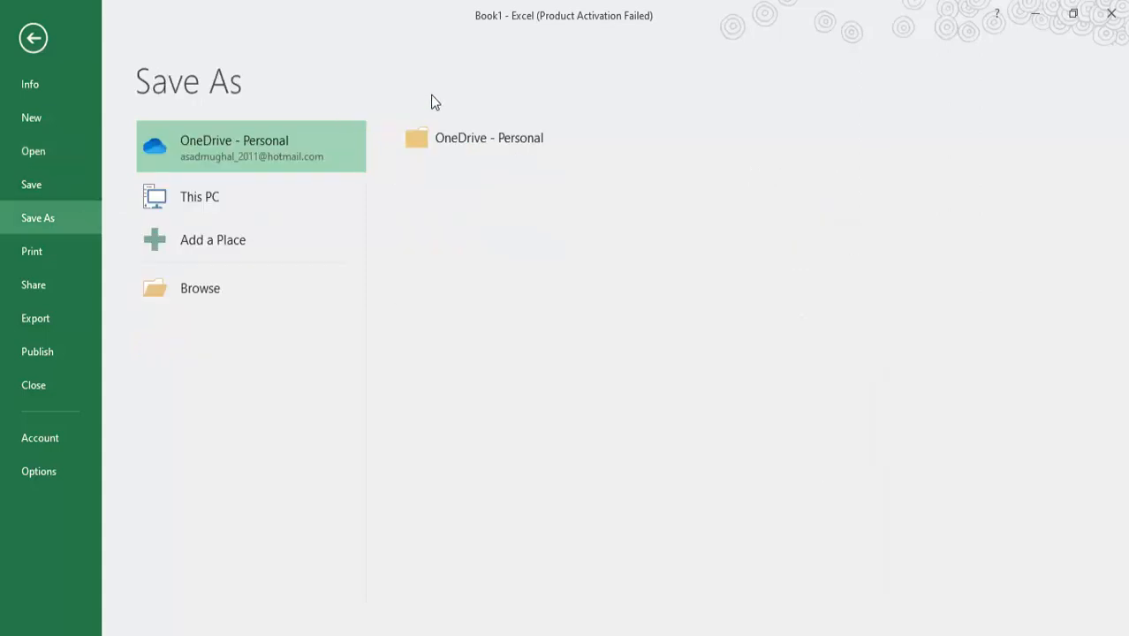
left_click(42, 251)
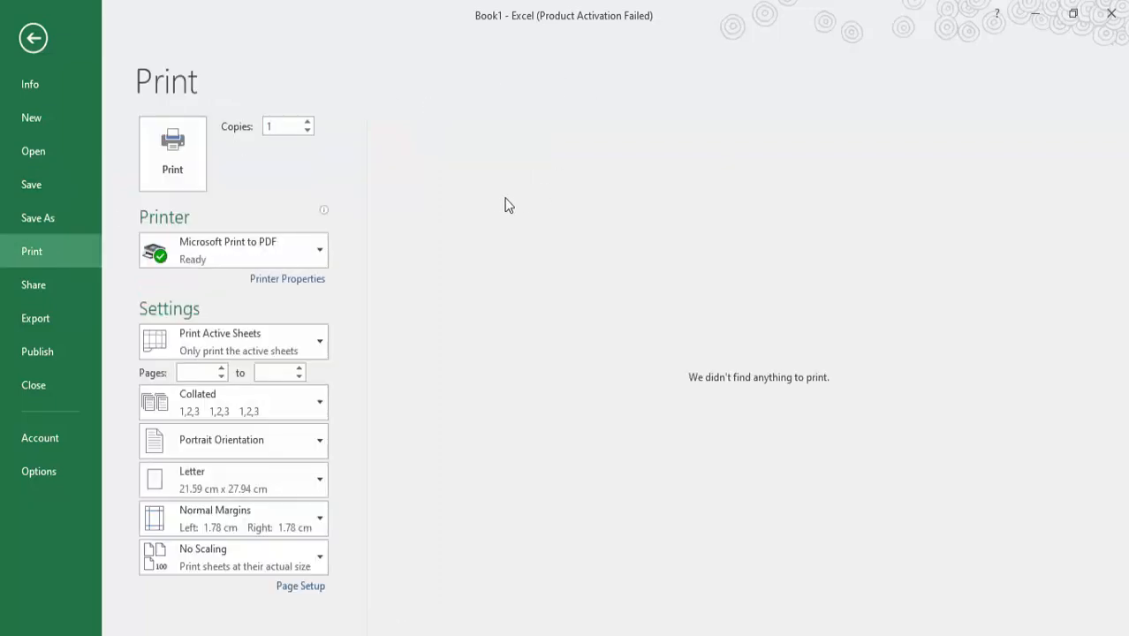
left_click(70, 283)
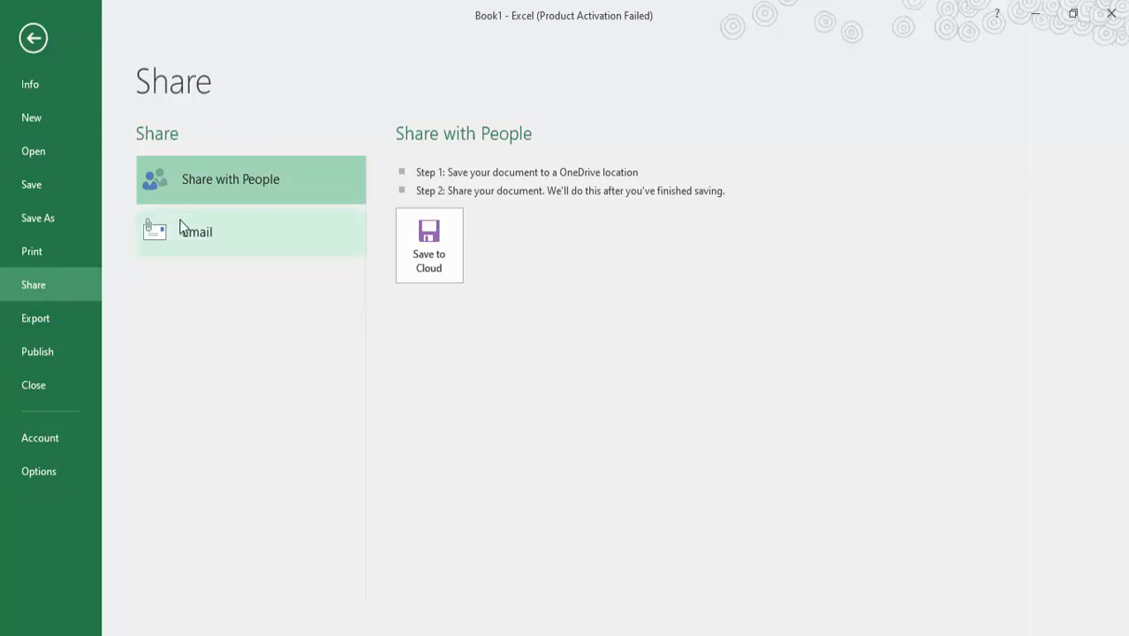
left_click(50, 318)
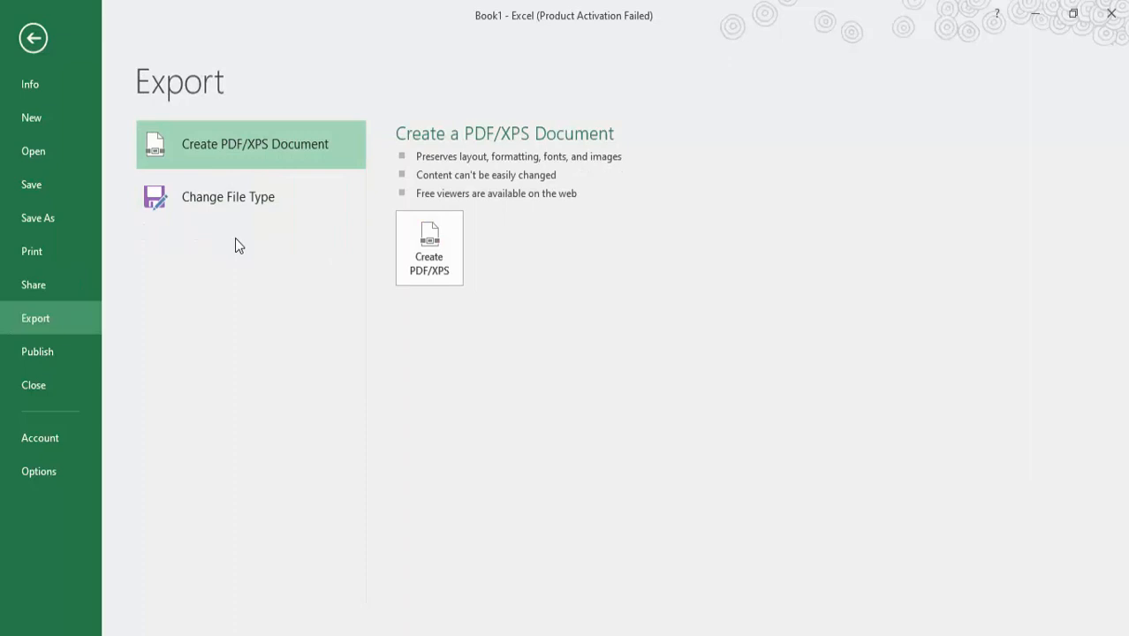
left_click(45, 362)
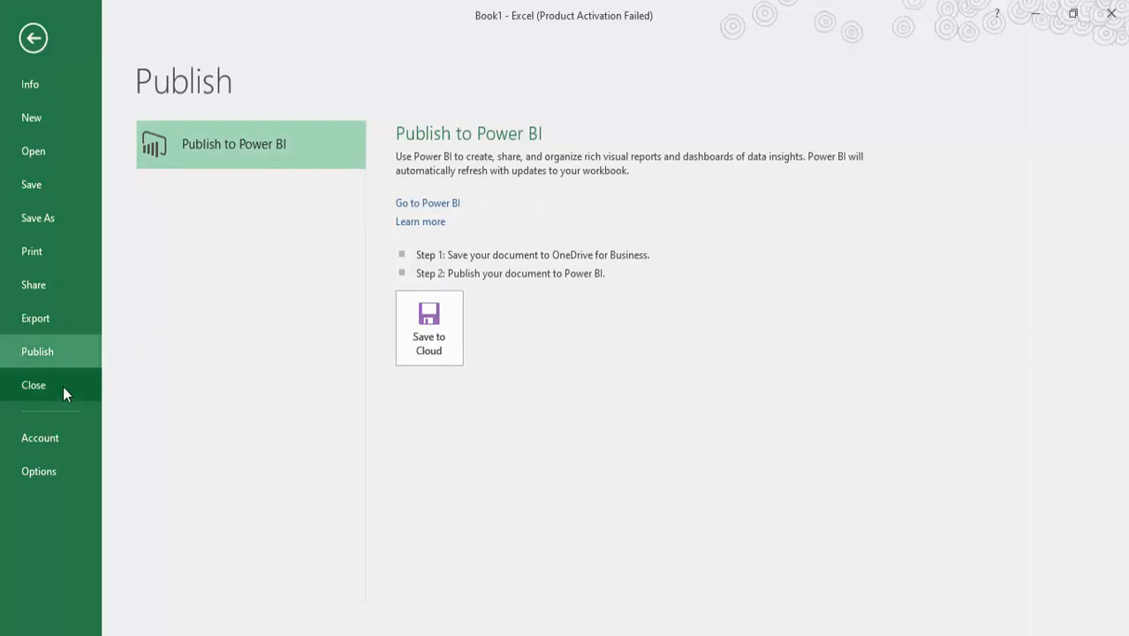
- Set the Office Background to Clouds in the account settings
left_click(59, 429)
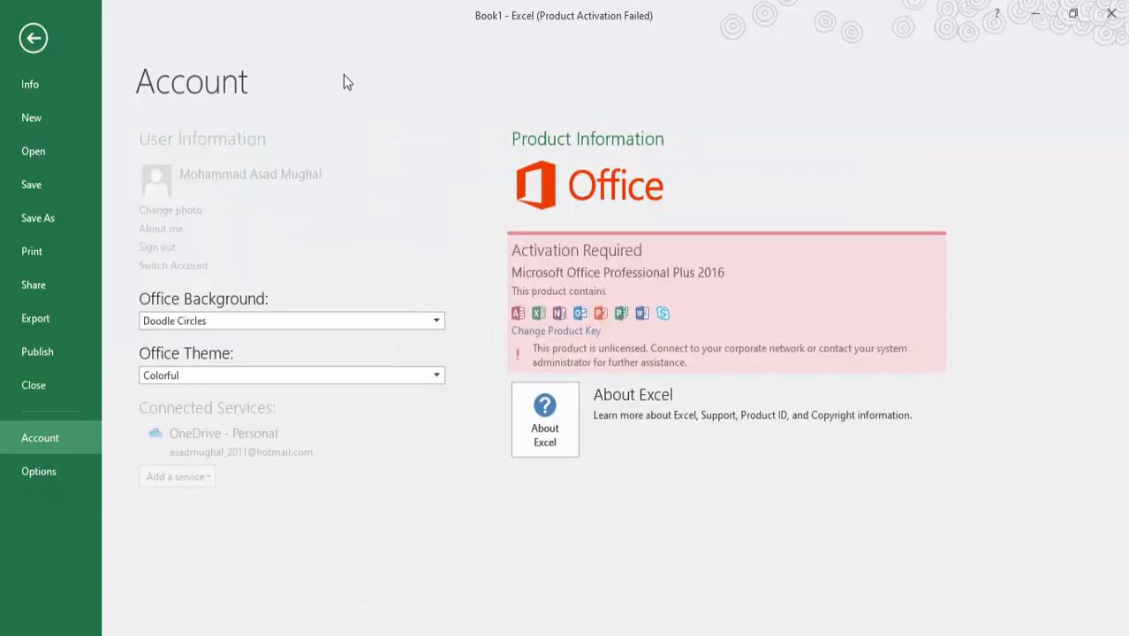
left_click(333, 320)
left_click(263, 411)
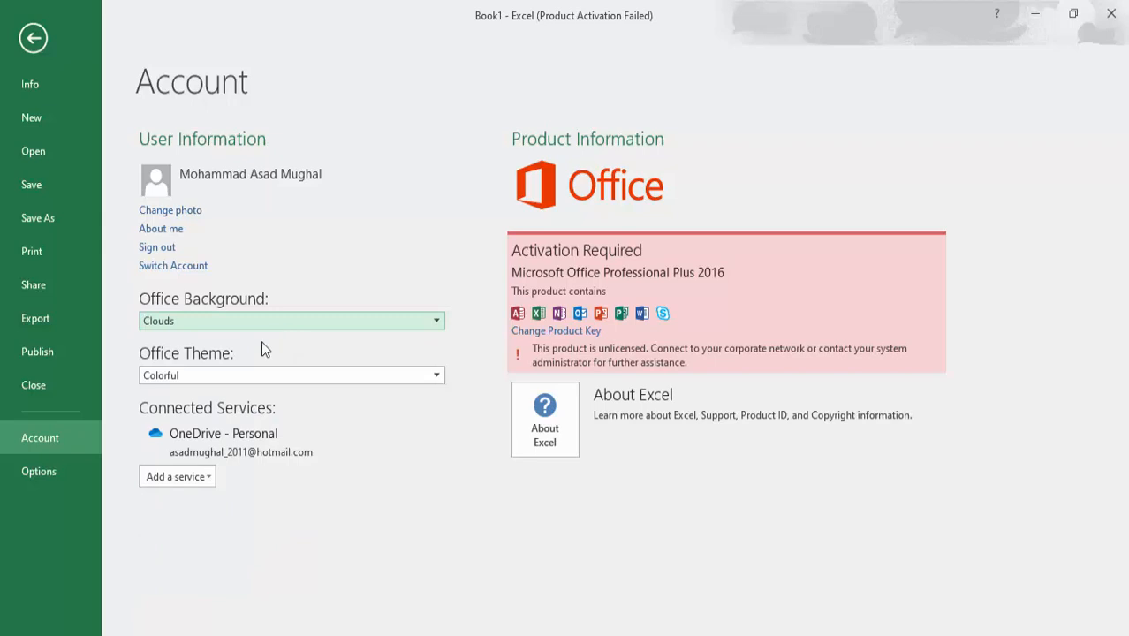
- Try the Dark Gray Office Theme and restore the Colorful theme
left_click(230, 381)
left_click(209, 411)
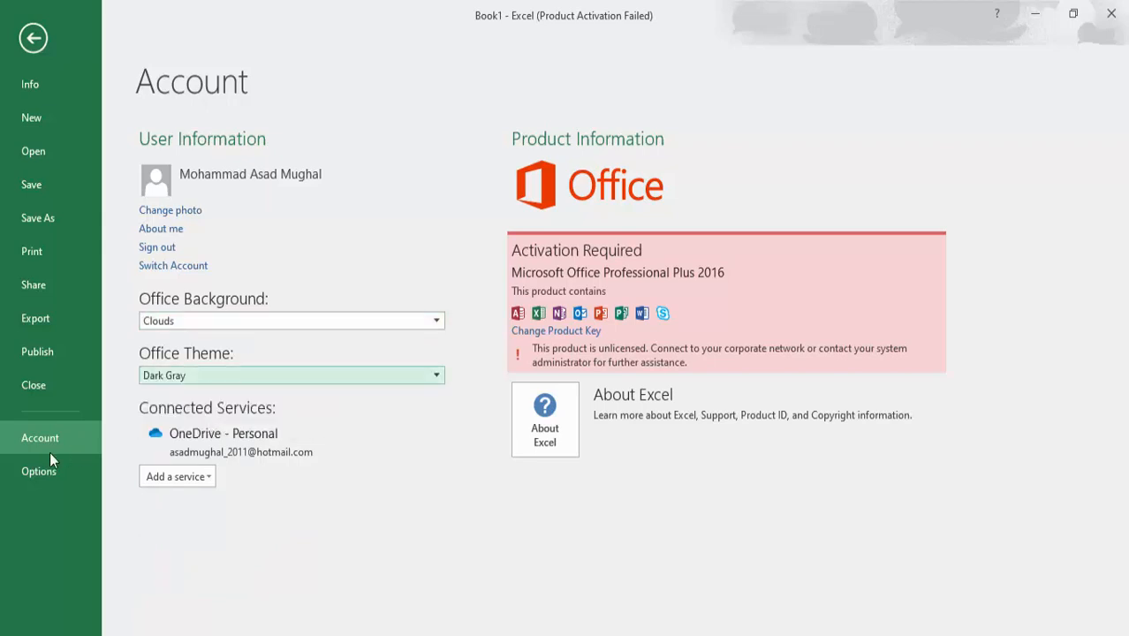
left_click(183, 380)
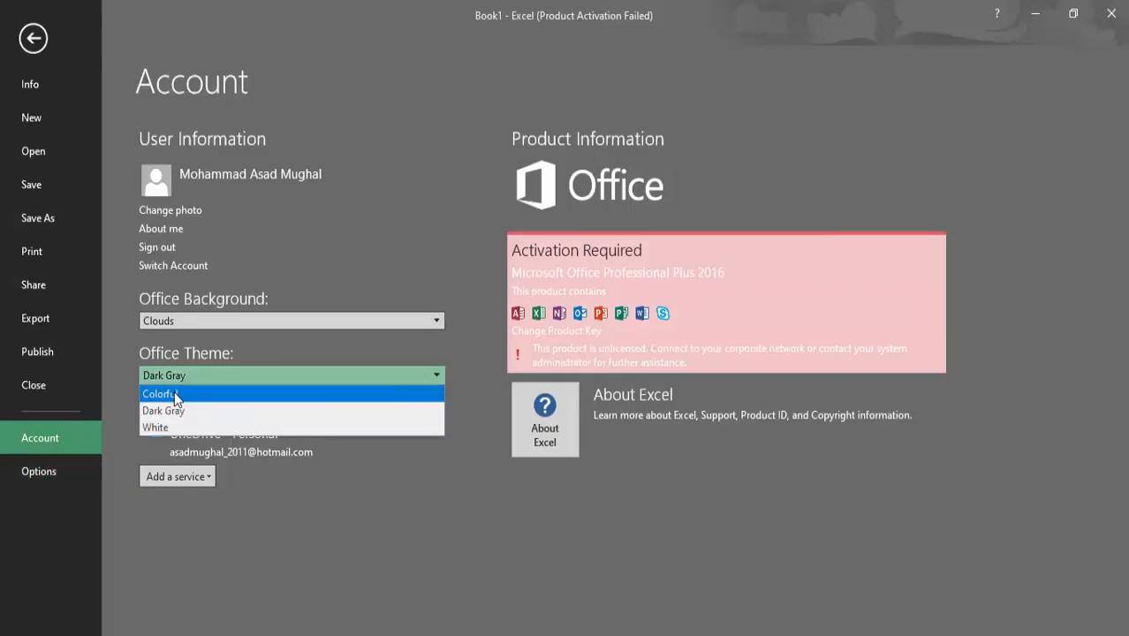
left_click(176, 394)
- Examine the Formulas, Proofing, Save, Customize Ribbon and Quick Access Toolbar pages of Excel Options
left_click(86, 463)
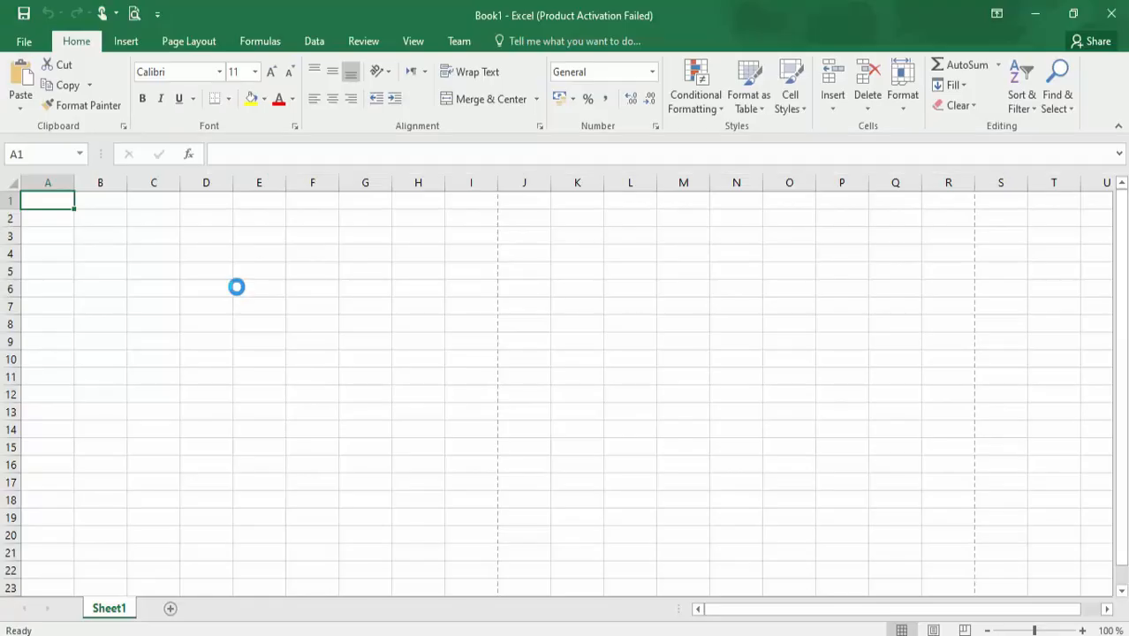
left_click(269, 89)
left_click(258, 115)
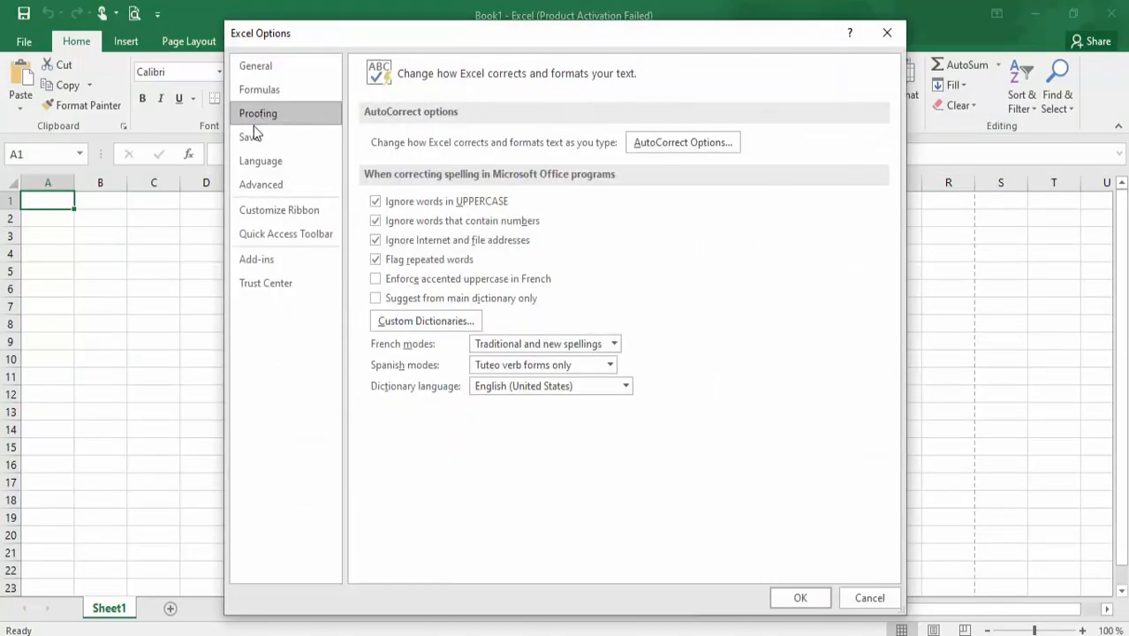
left_click(252, 135)
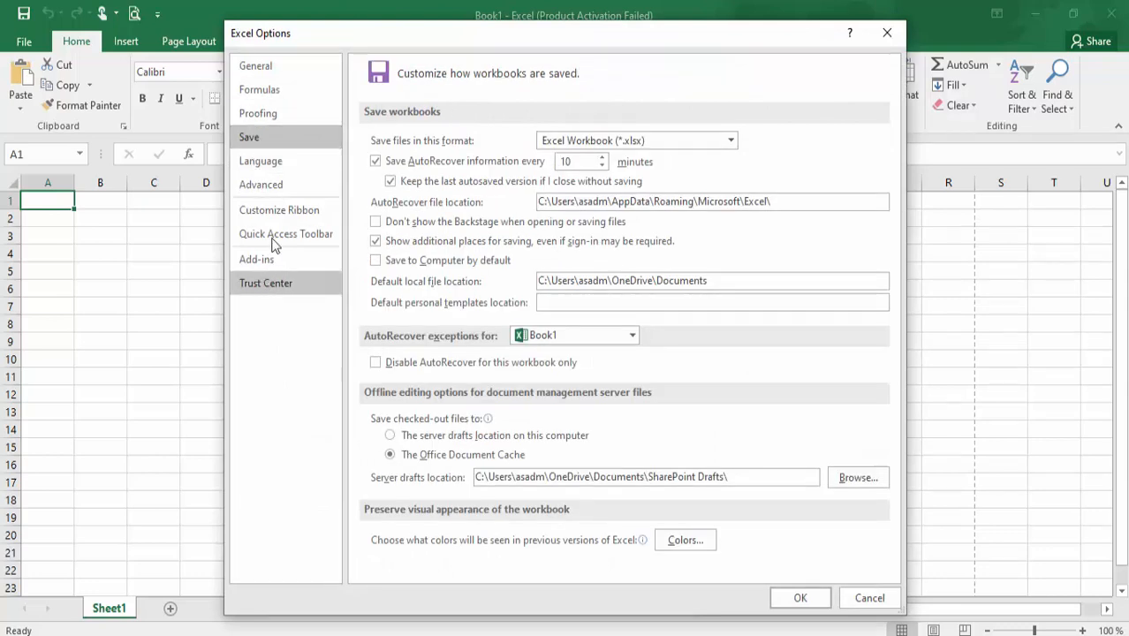
left_click(290, 209)
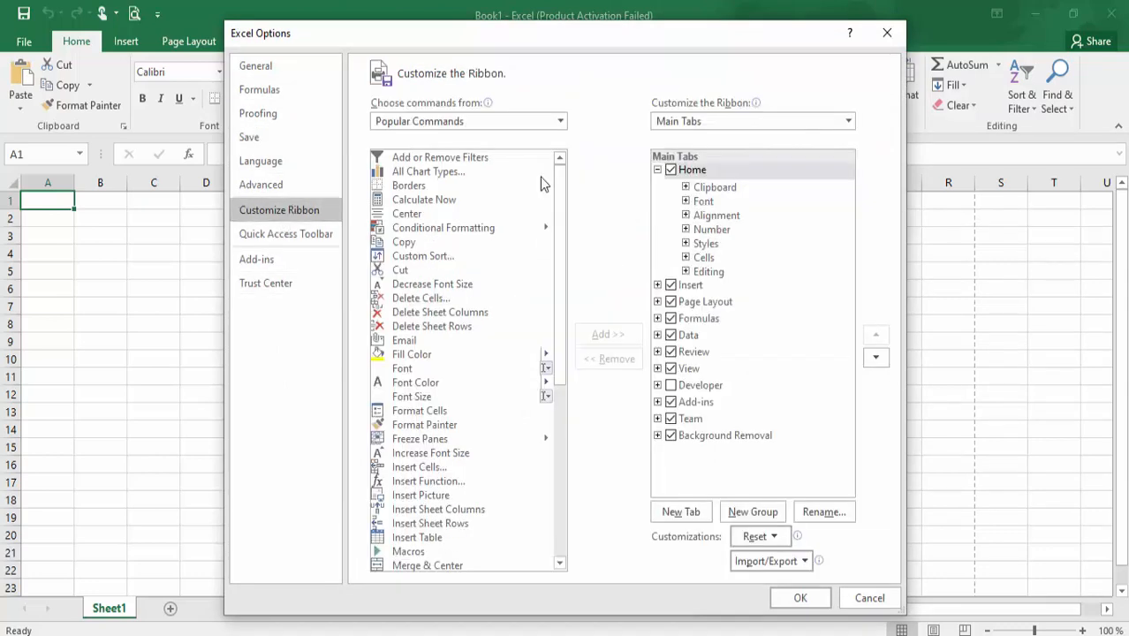
left_click(336, 234)
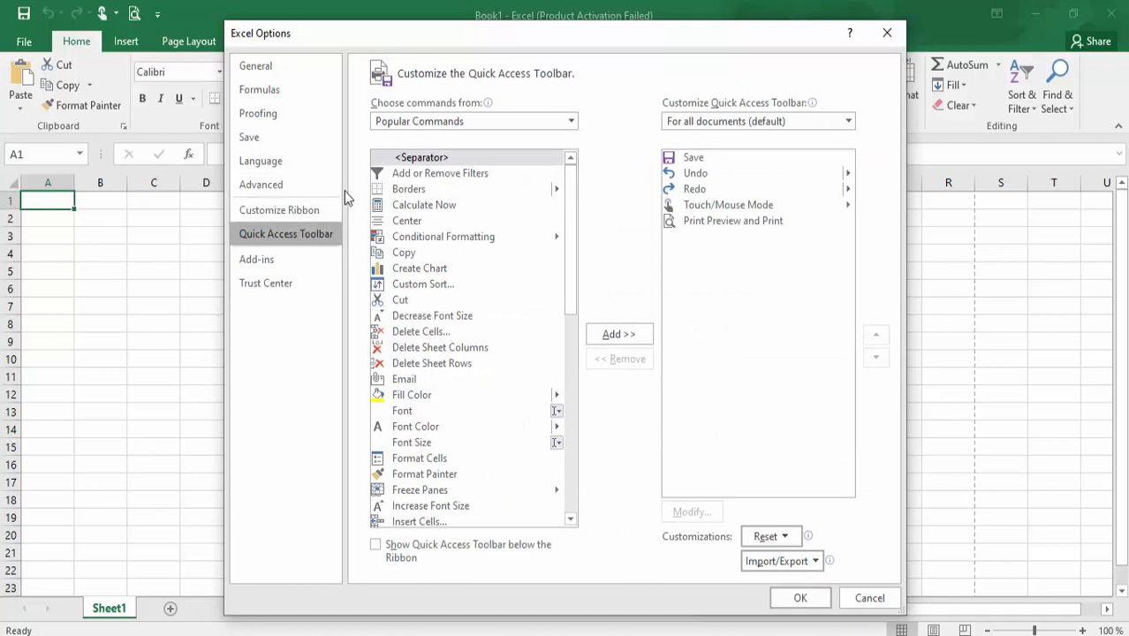
- Review the Main Tabs list in the ribbon customization settings, expanding the Insert tab's groups, and close Excel Options without applying changes
left_click(281, 209)
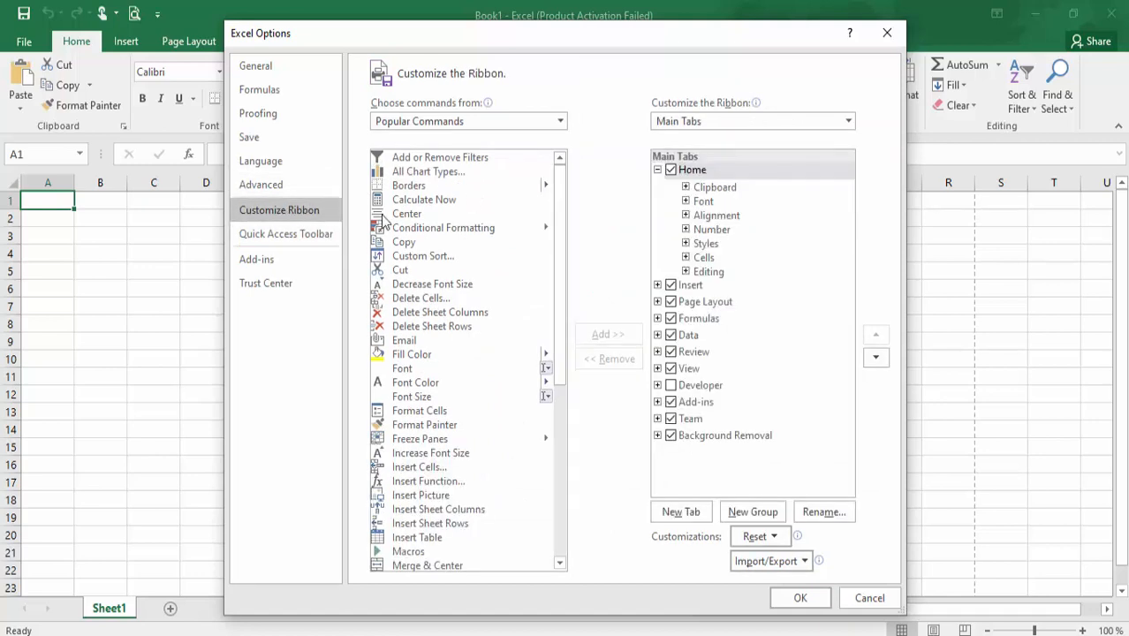
left_click(657, 169)
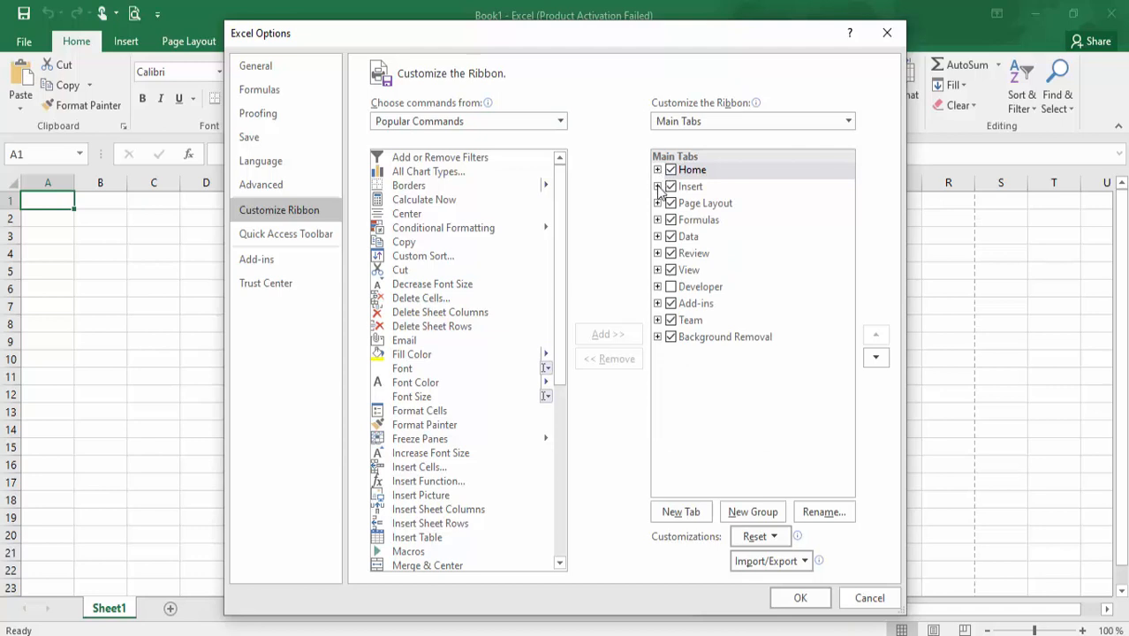
left_click(657, 186)
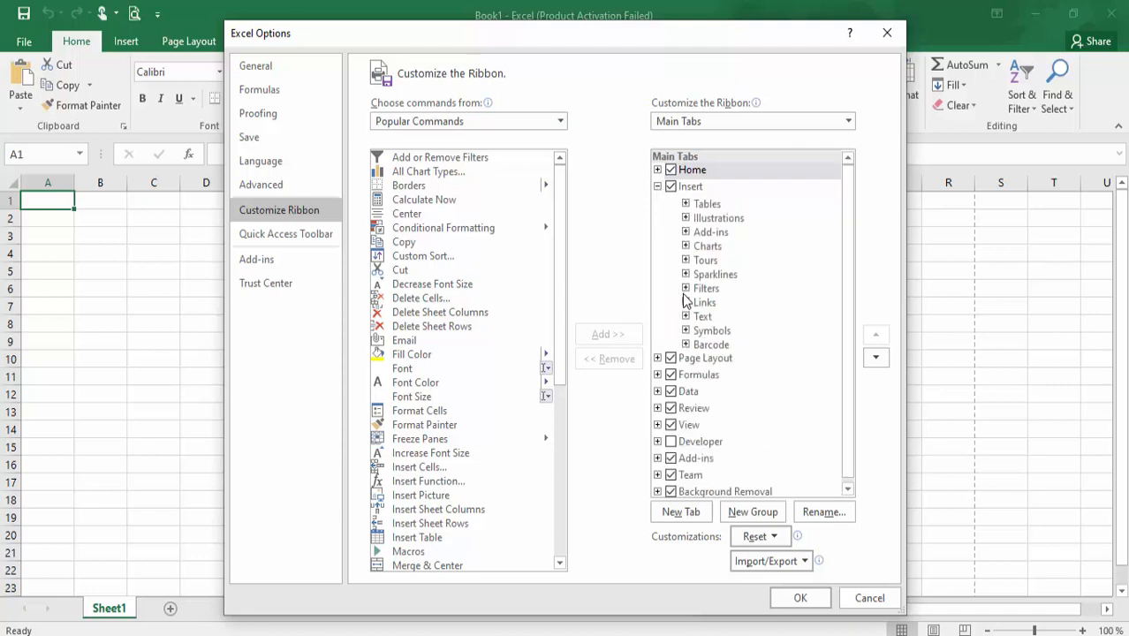
left_click(686, 218)
left_click(686, 218)
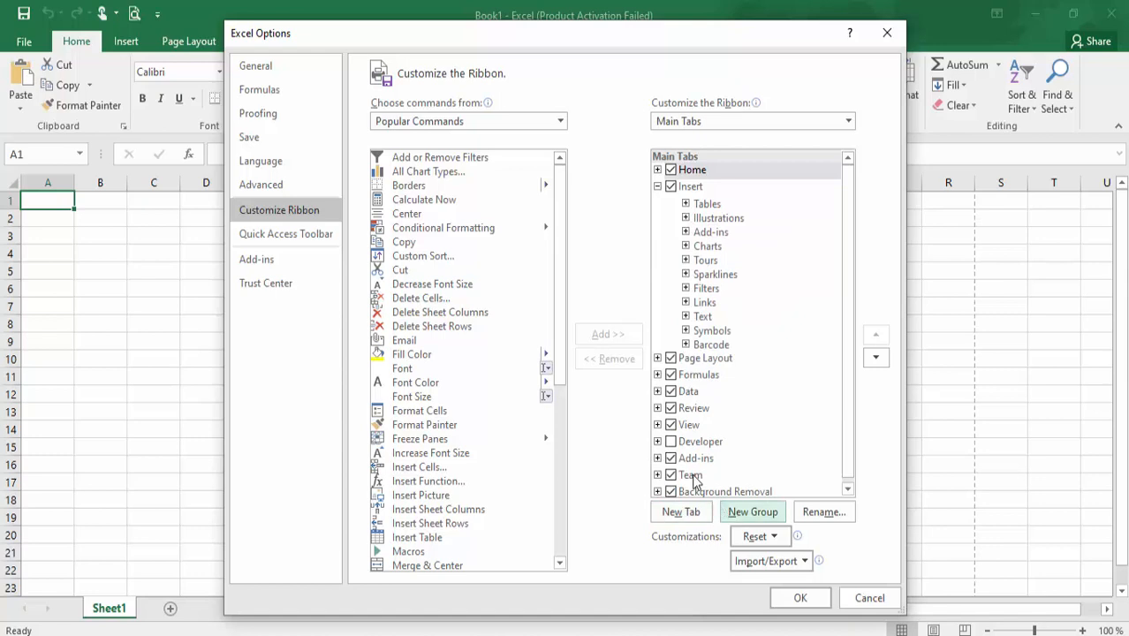
left_click(845, 493)
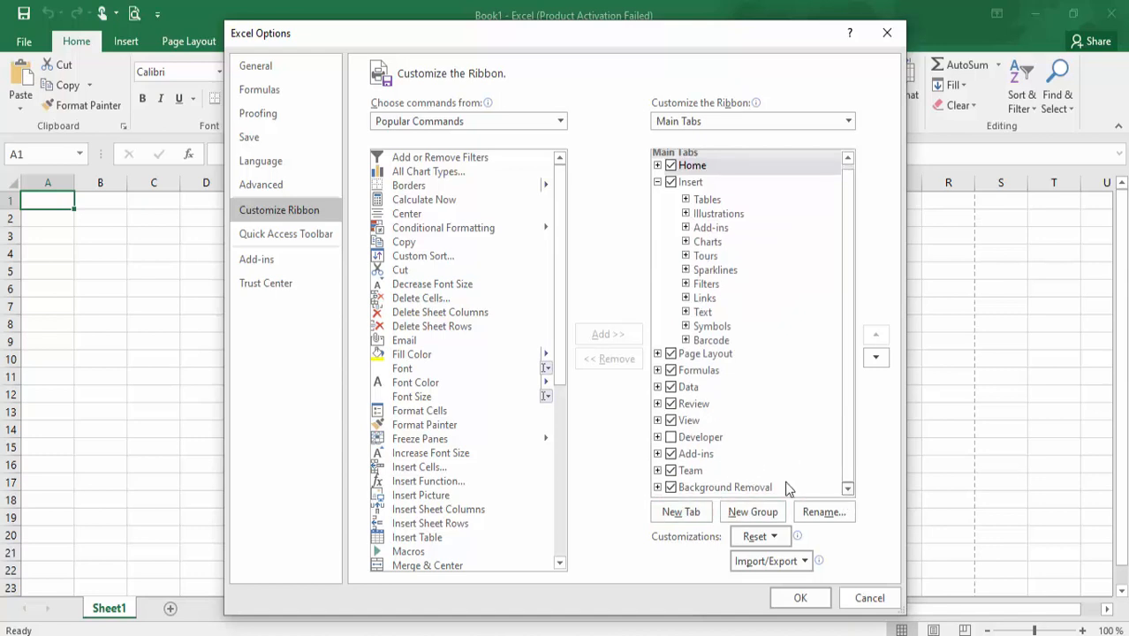
left_click(859, 604)
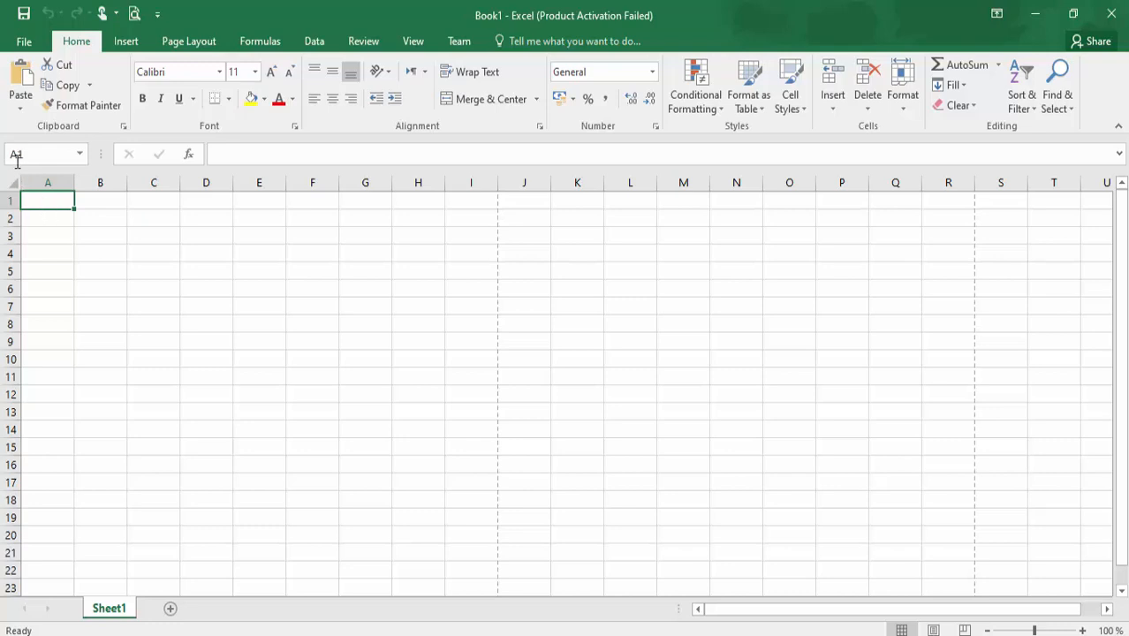
- Select cell E7, place the cursor in its formula bar without entering anything, and move to cell B5
left_click(249, 307)
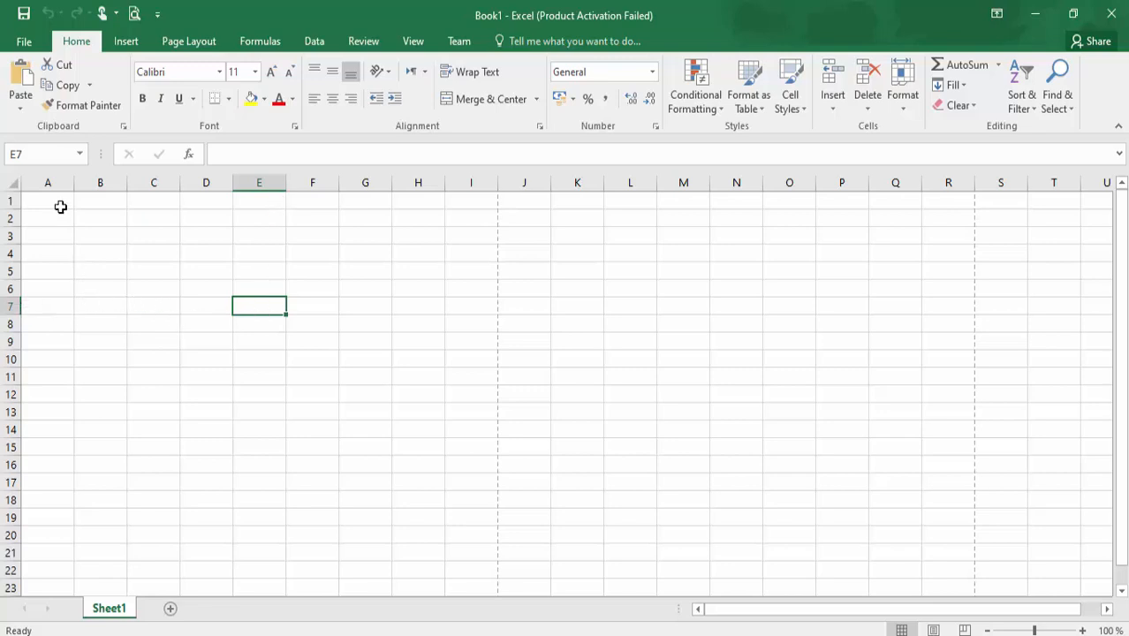
left_click(289, 152)
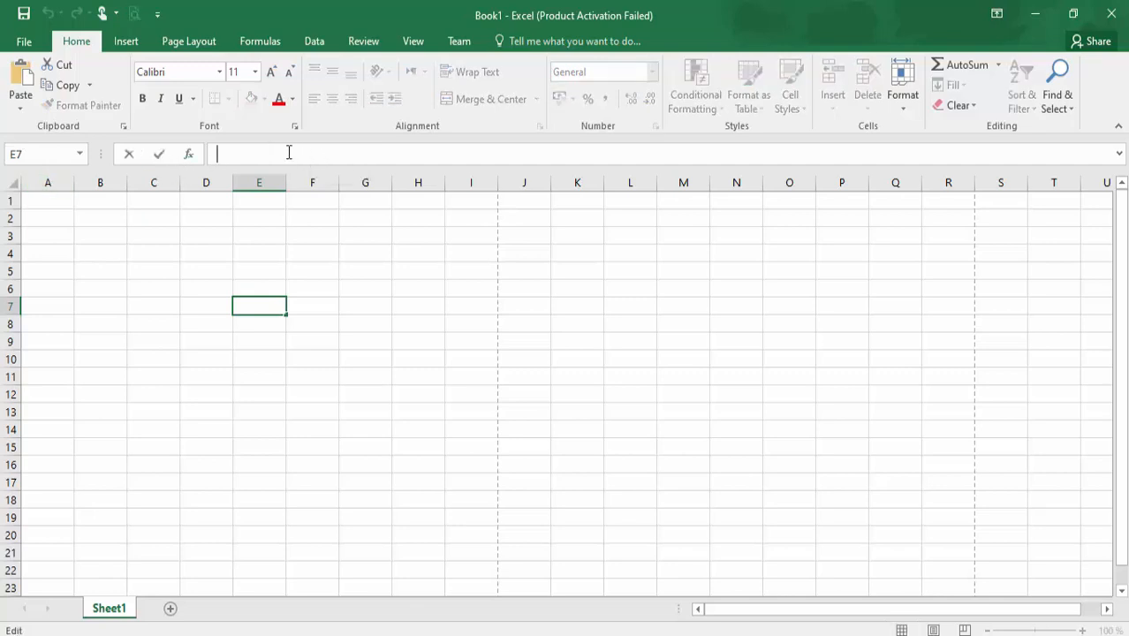
left_click(98, 267)
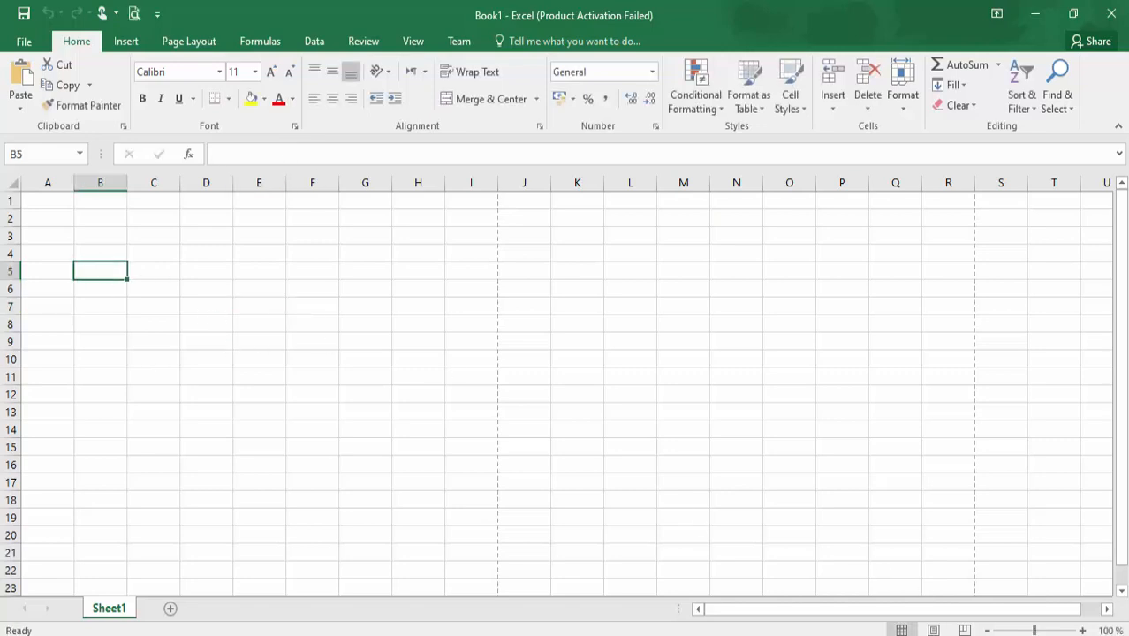
- Zoom the sheet in to 394% and reduce the zoom in increments to 270%
left_click(1076, 631)
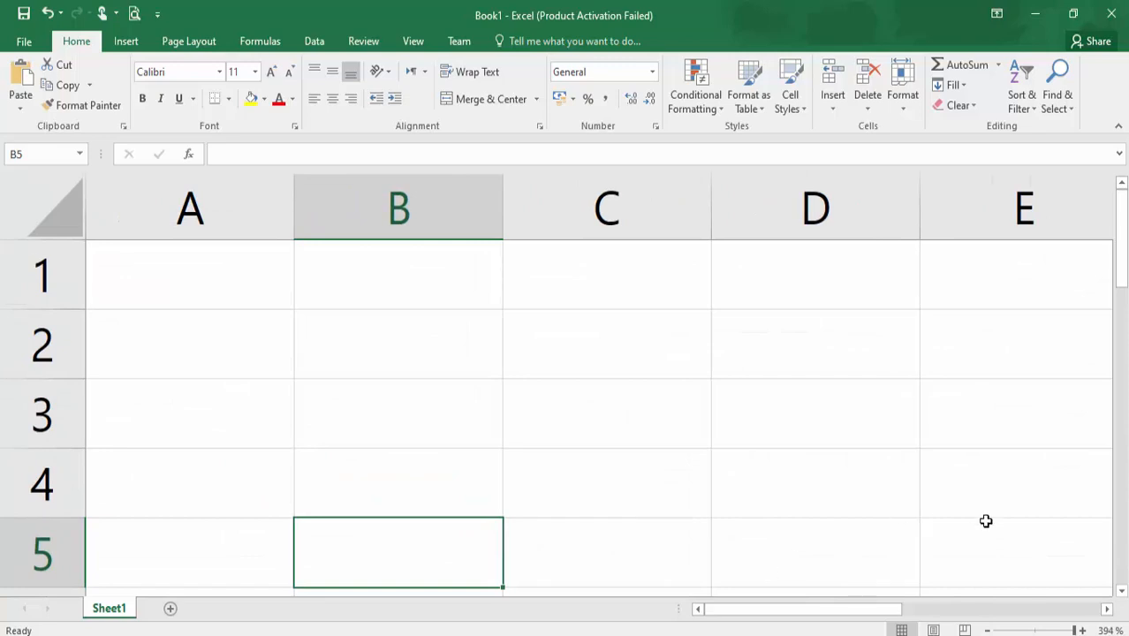
left_click(990, 630)
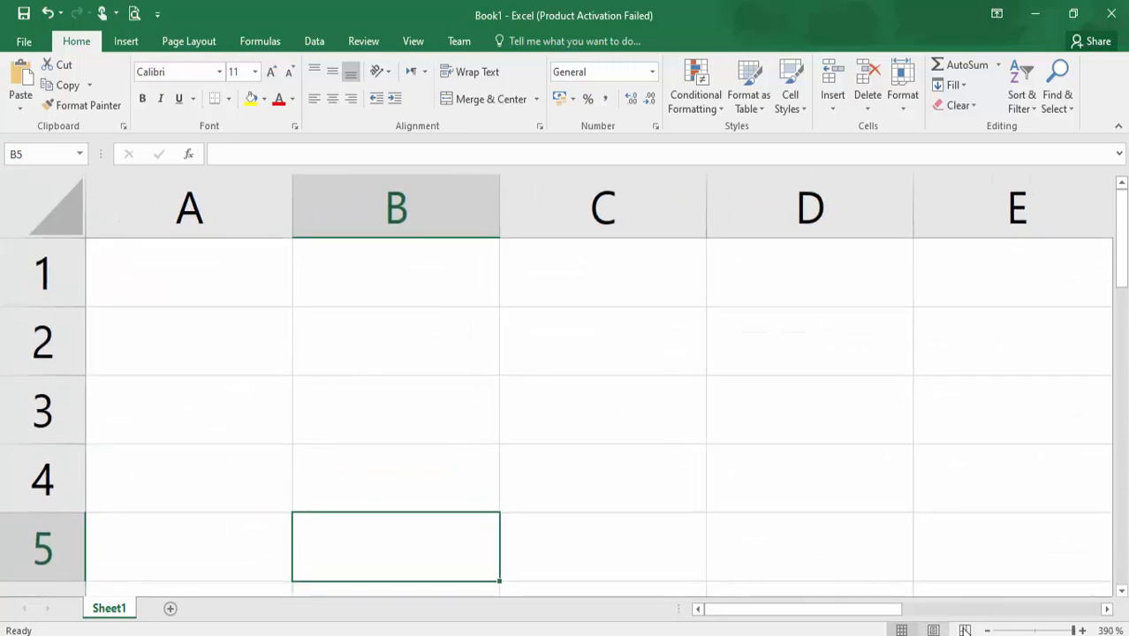
left_click(990, 630)
left_click(989, 631)
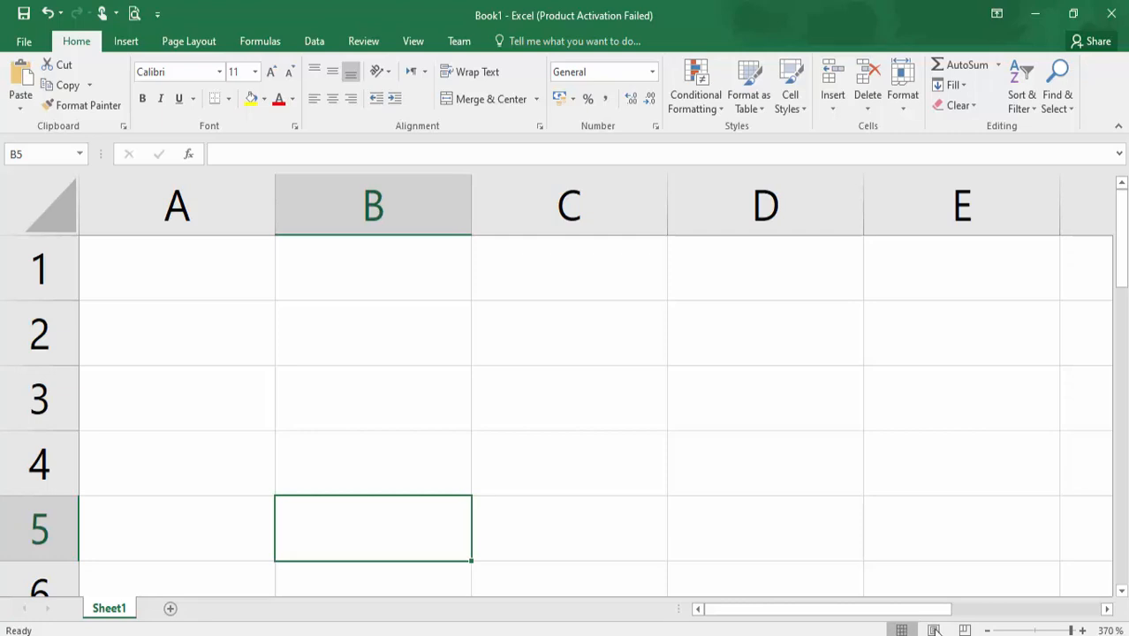
left_click(988, 631)
left_click(989, 631)
left_click(988, 631)
left_click(989, 630)
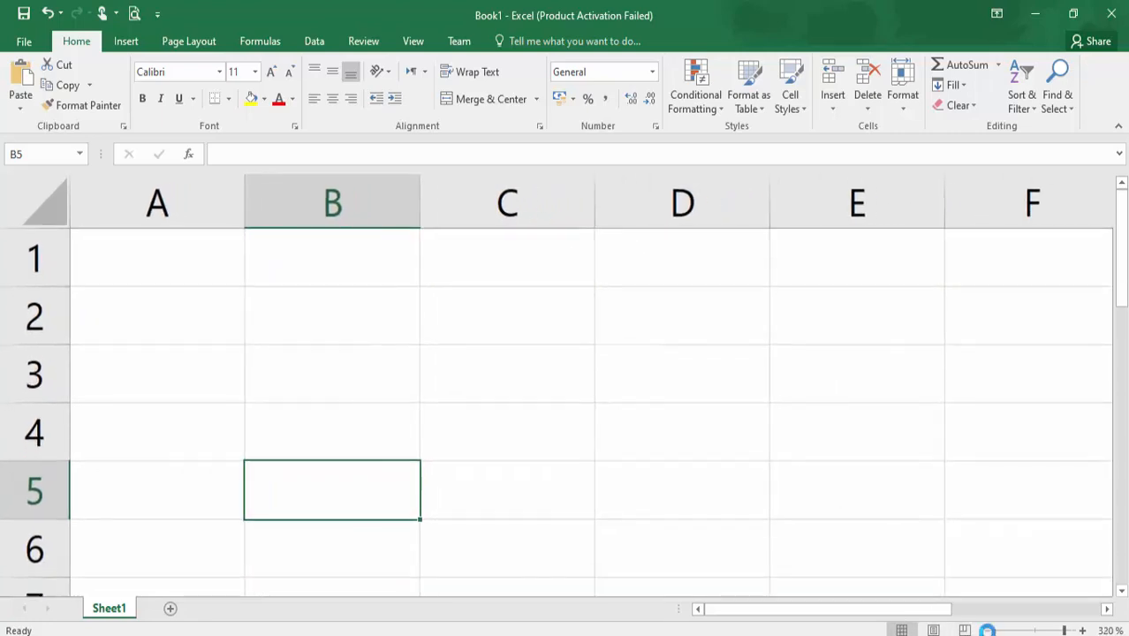
left_click(989, 631)
left_click(989, 631)
left_click(989, 630)
left_click(989, 630)
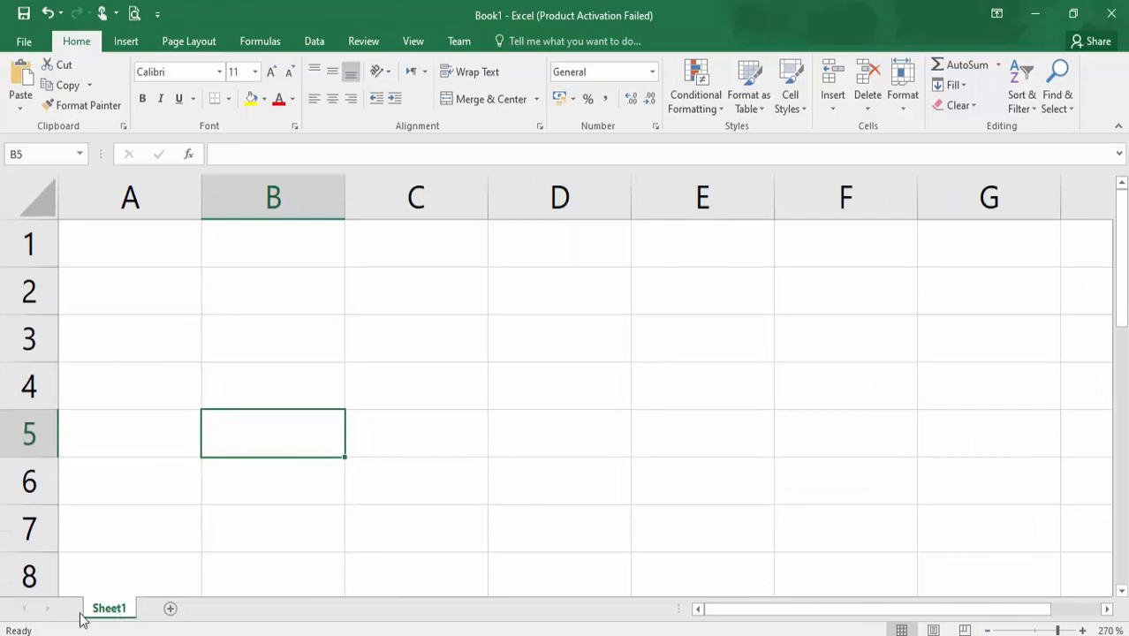
- View the sheet in Page Layout and Page Break Preview, and return to Normal view at 106% zoom
left_click(935, 630)
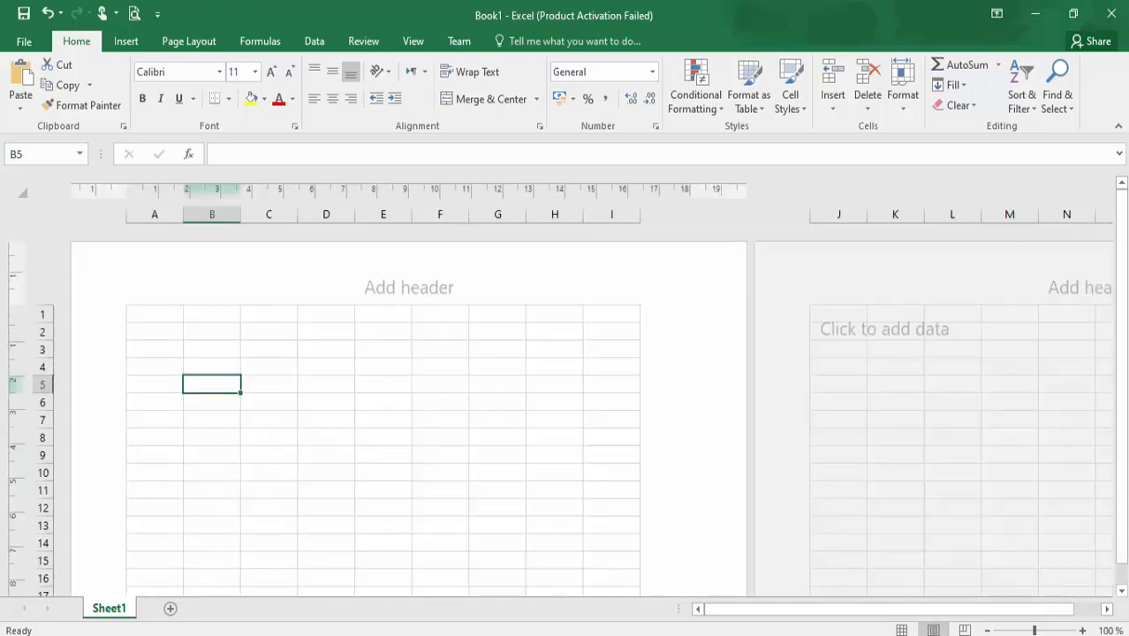
left_click(964, 630)
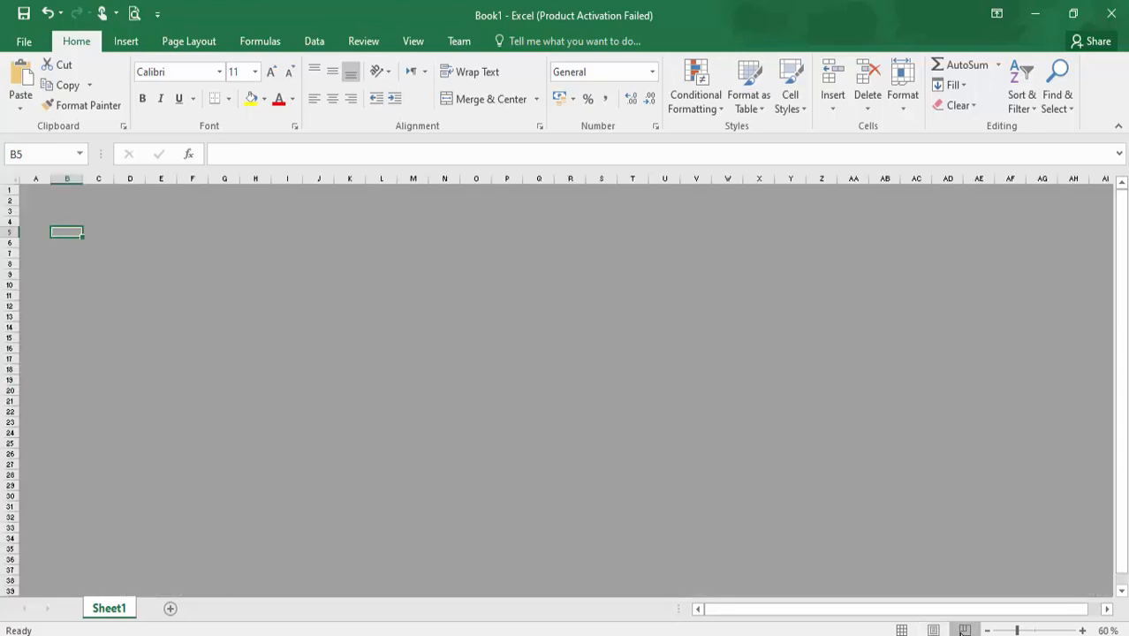
left_click(901, 629)
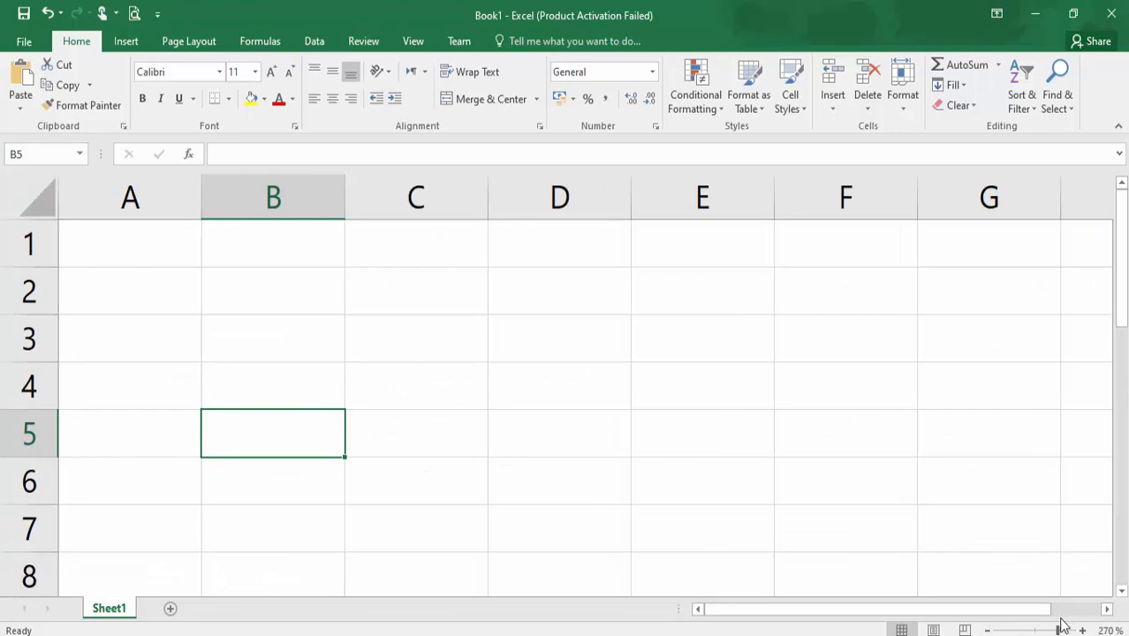
left_click(1037, 631)
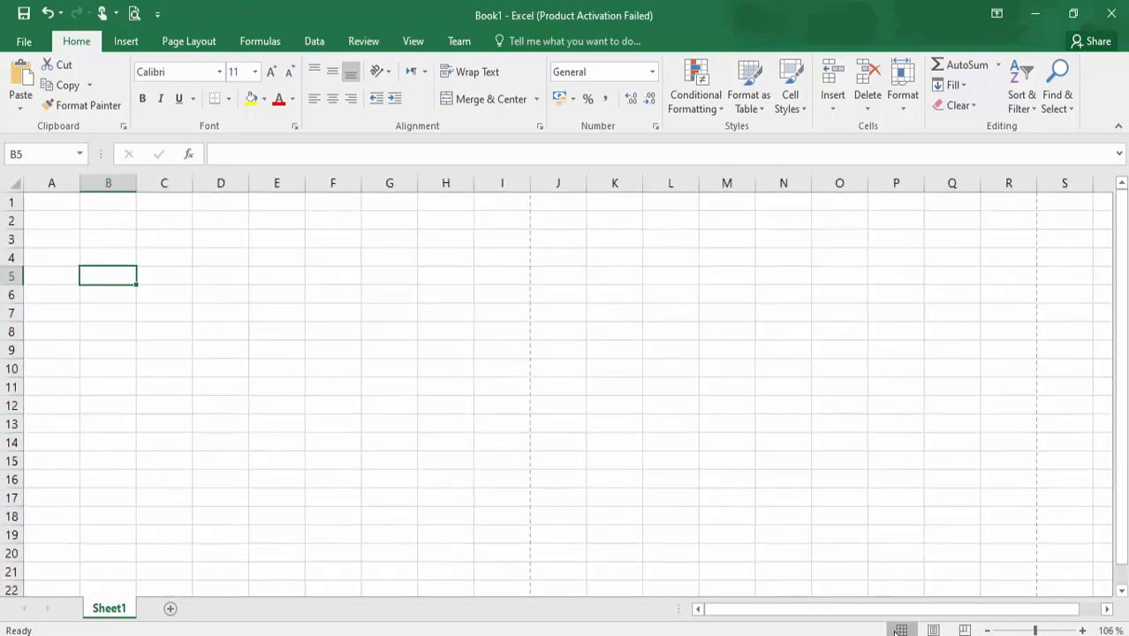
- Enter the text "Name" in cell B3
left_click(204, 290)
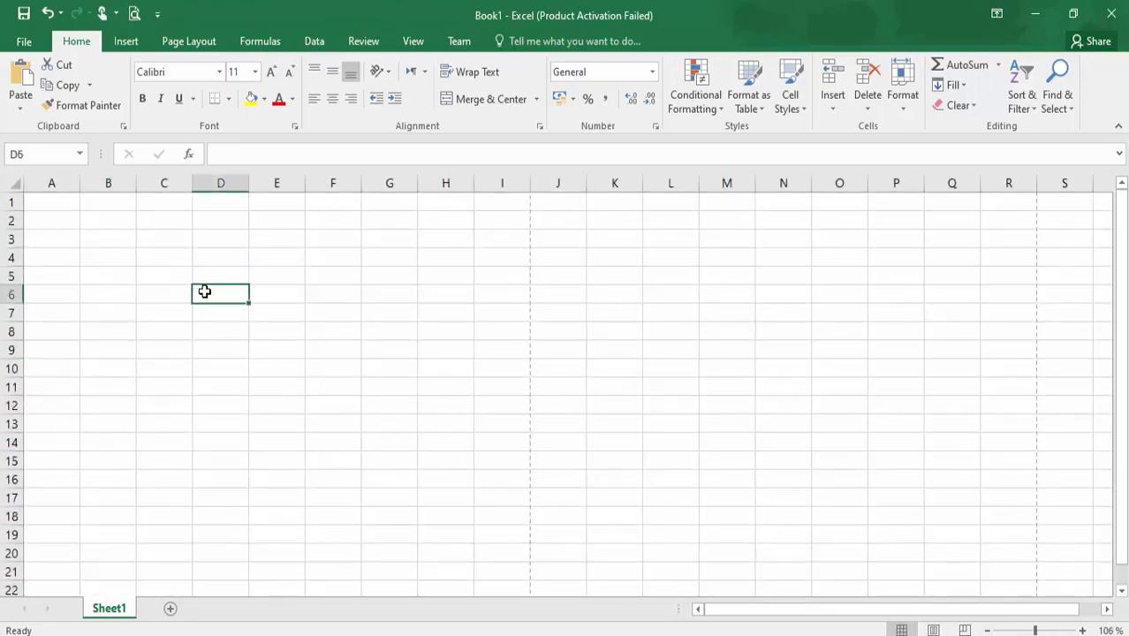
left_click(64, 272)
left_click(126, 244)
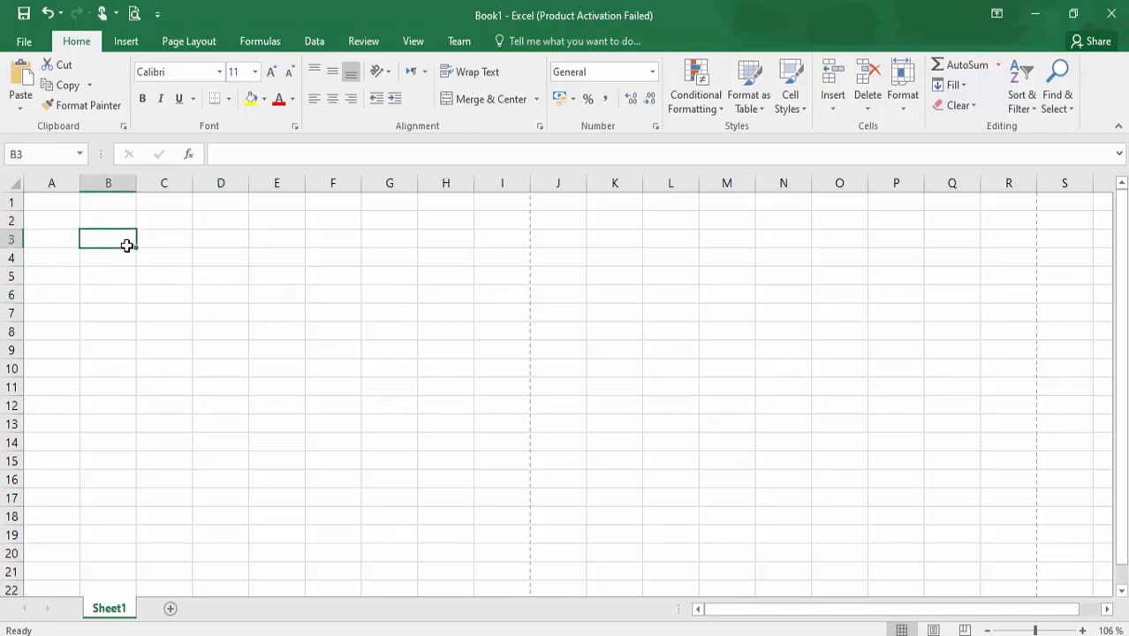
type("Name")
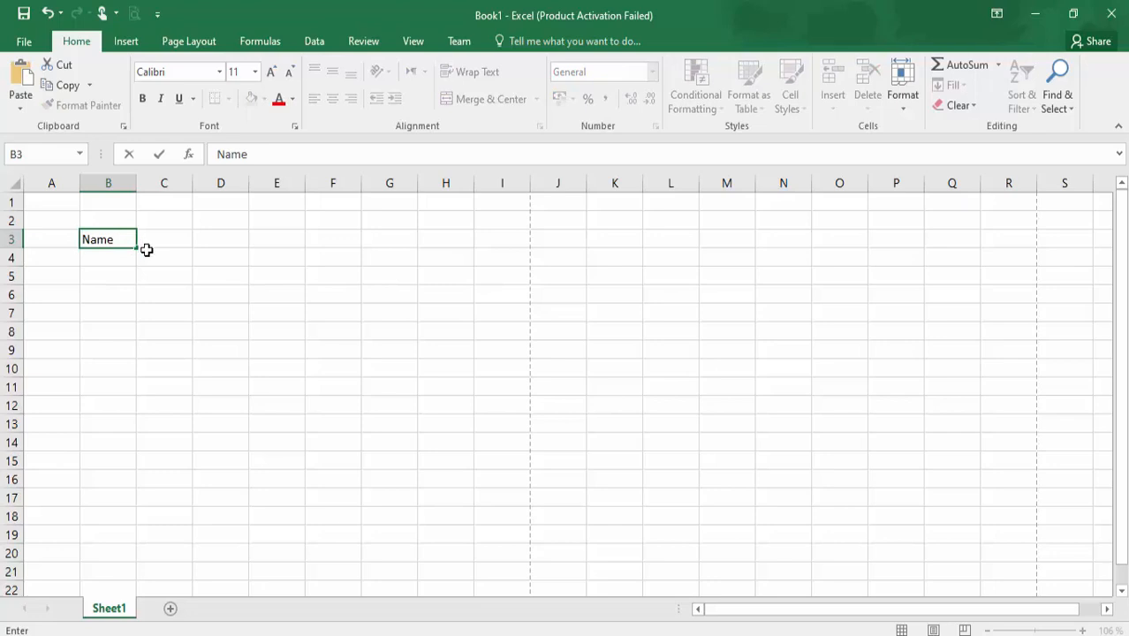
left_click(134, 270)
- Set the font of cell B3 to Arno Pro Display and increase its size to 18
left_click(96, 237)
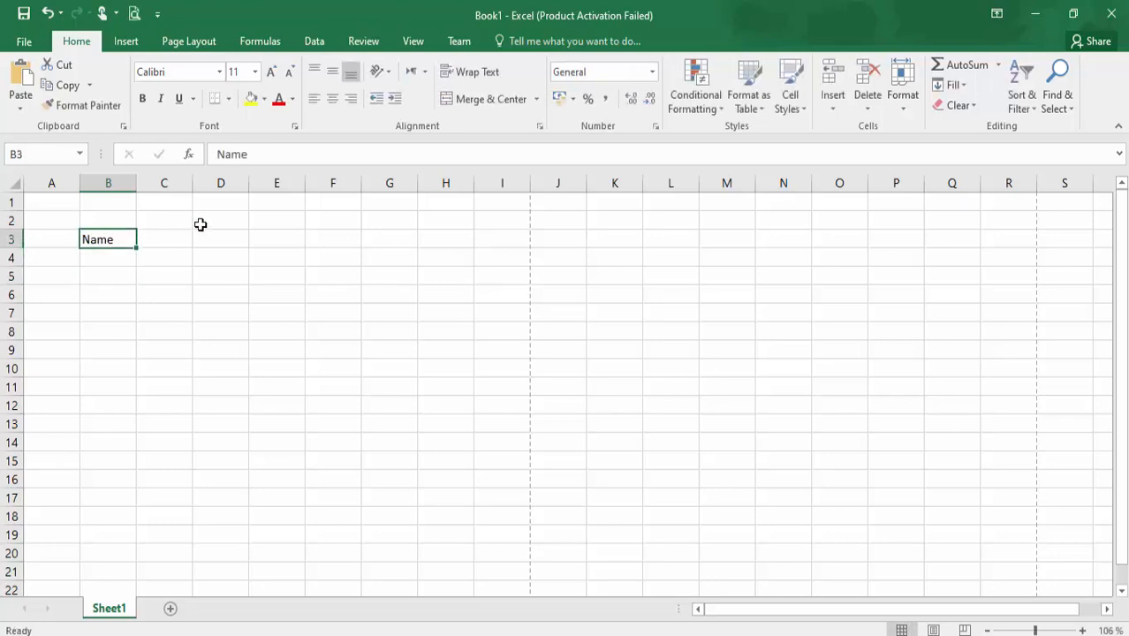
left_click(218, 73)
left_click(219, 72)
left_click(218, 72)
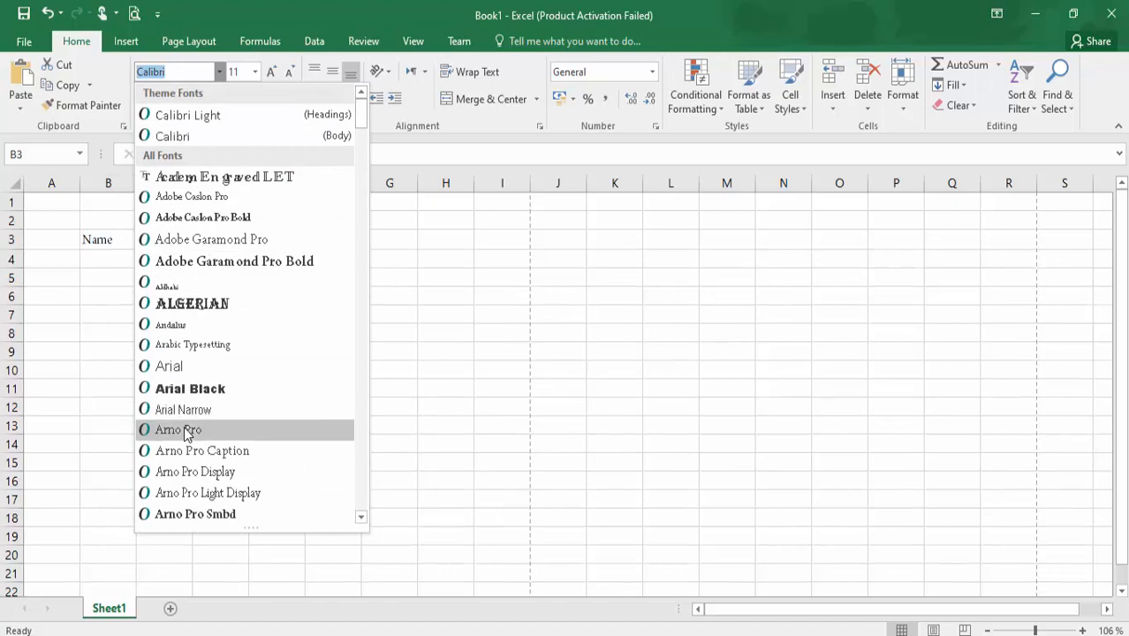
left_click(187, 472)
left_click(274, 74)
left_click(273, 73)
left_click(273, 73)
left_click(273, 73)
- Make the text in cell B3 bold and italic with a double underline
left_click(142, 99)
left_click(161, 99)
left_click(183, 100)
left_click(193, 100)
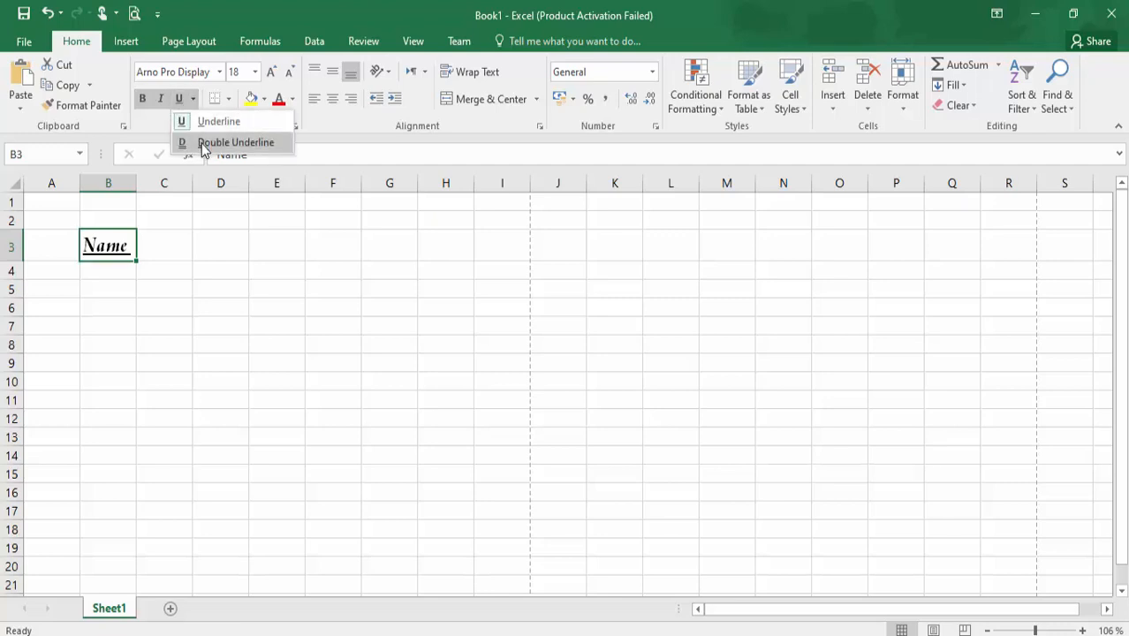
left_click(203, 143)
left_click(151, 290)
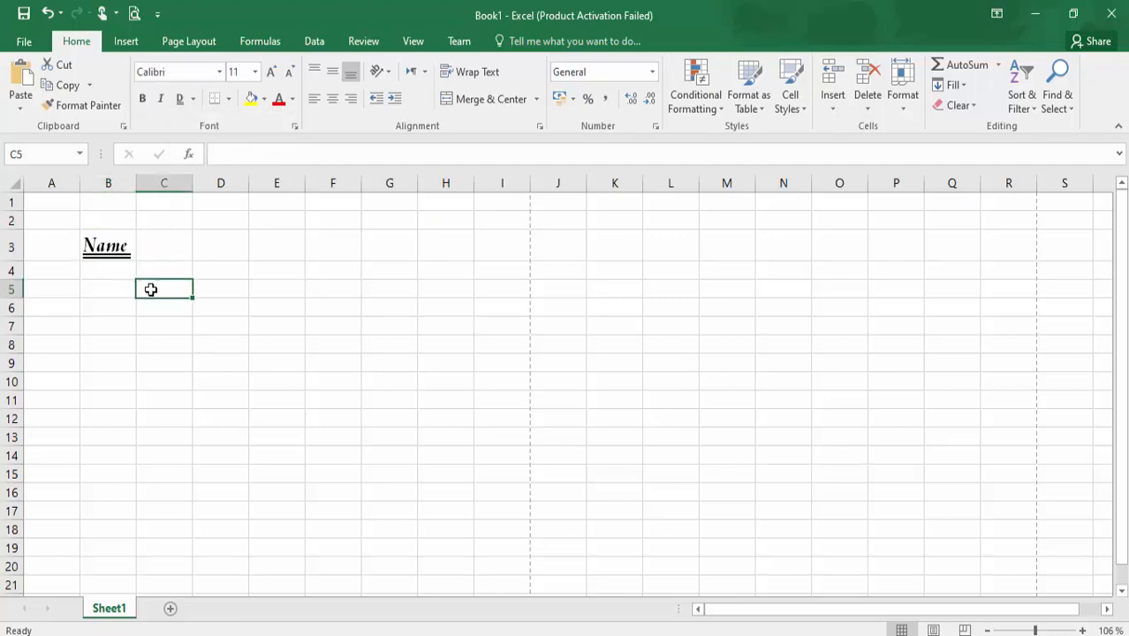
- Add borders to all sides of cell B3
left_click(110, 249)
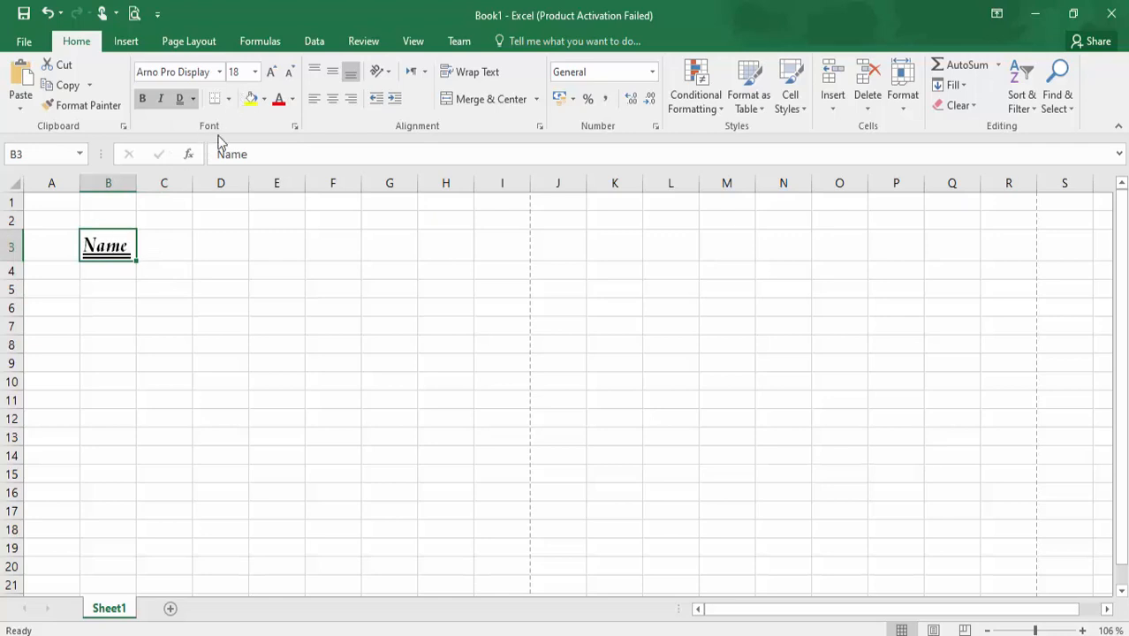
left_click(228, 99)
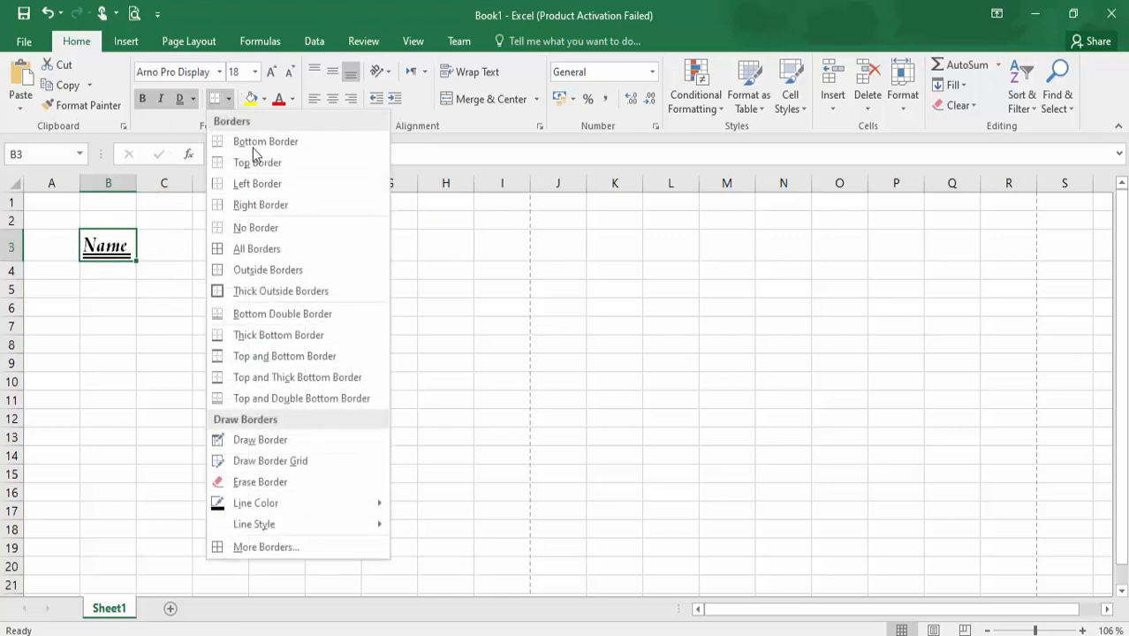
left_click(240, 313)
left_click(205, 361)
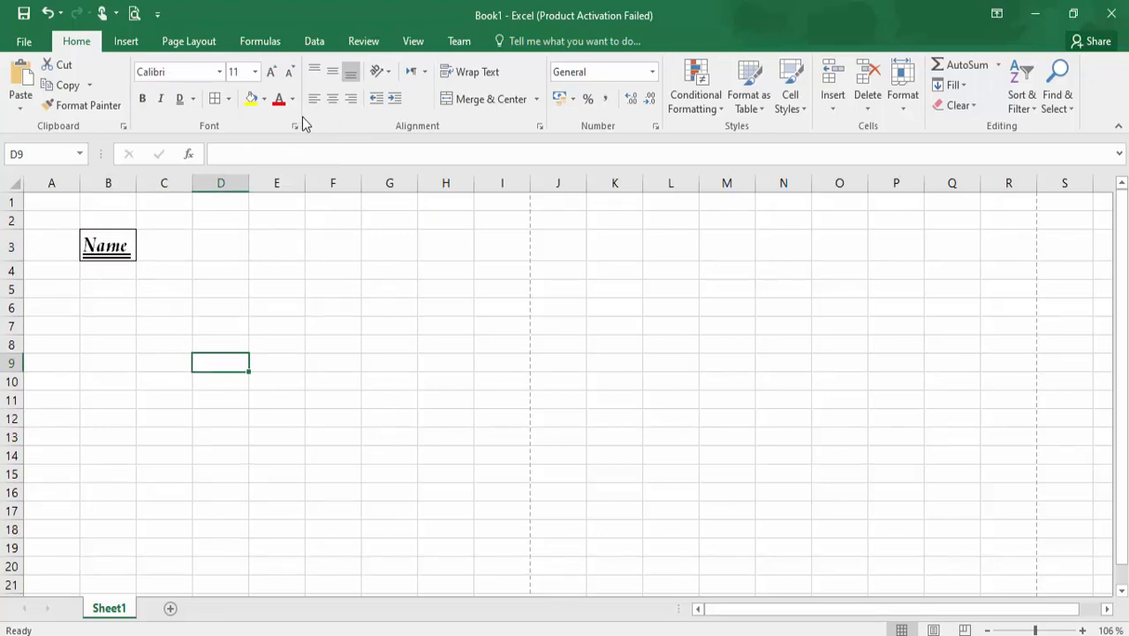
- Fill cell B3 with yellow and try red and a pale theme color on its text before making it black
left_click(110, 242)
left_click(253, 101)
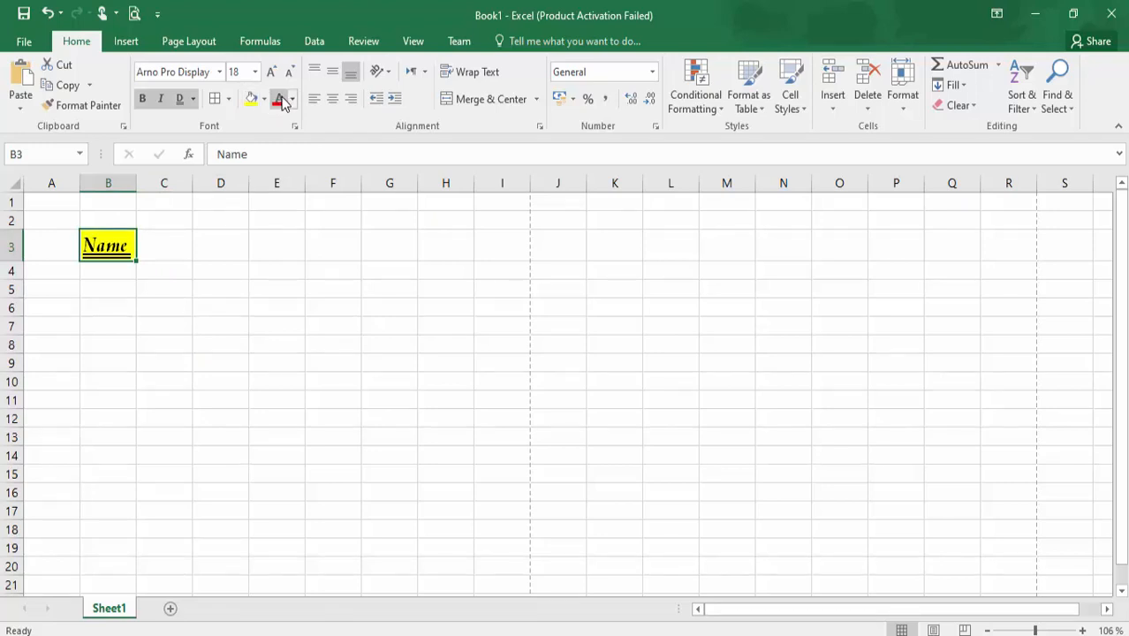
left_click(279, 100)
left_click(291, 100)
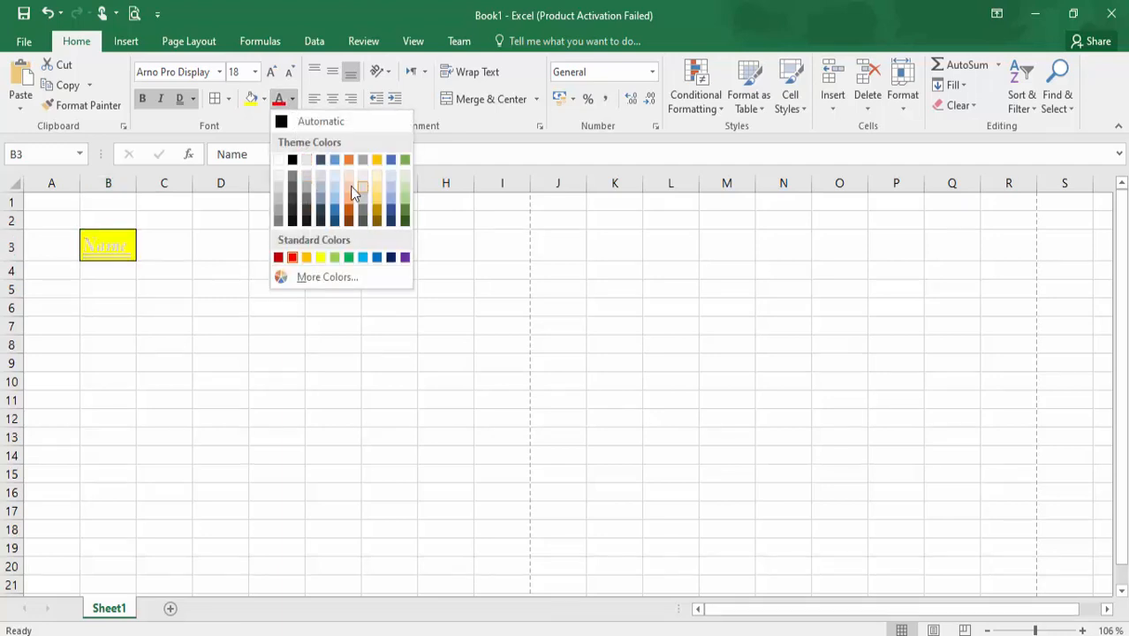
left_click(376, 188)
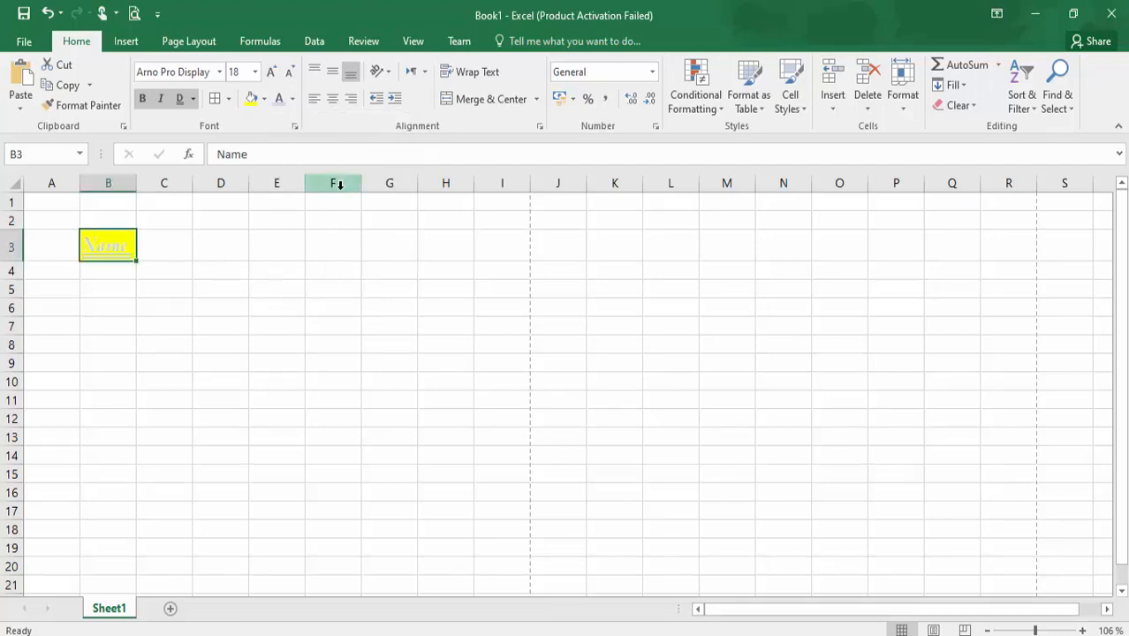
left_click(292, 99)
left_click(300, 159)
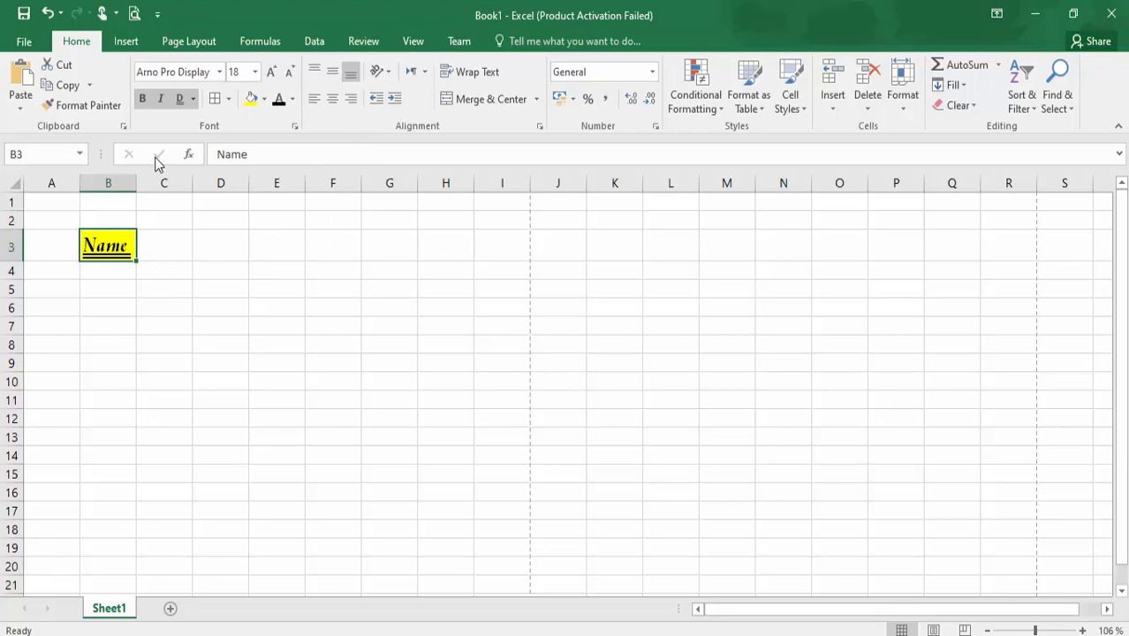
- Check the print preview of Sheet1 and return to the worksheet
left_click(137, 15)
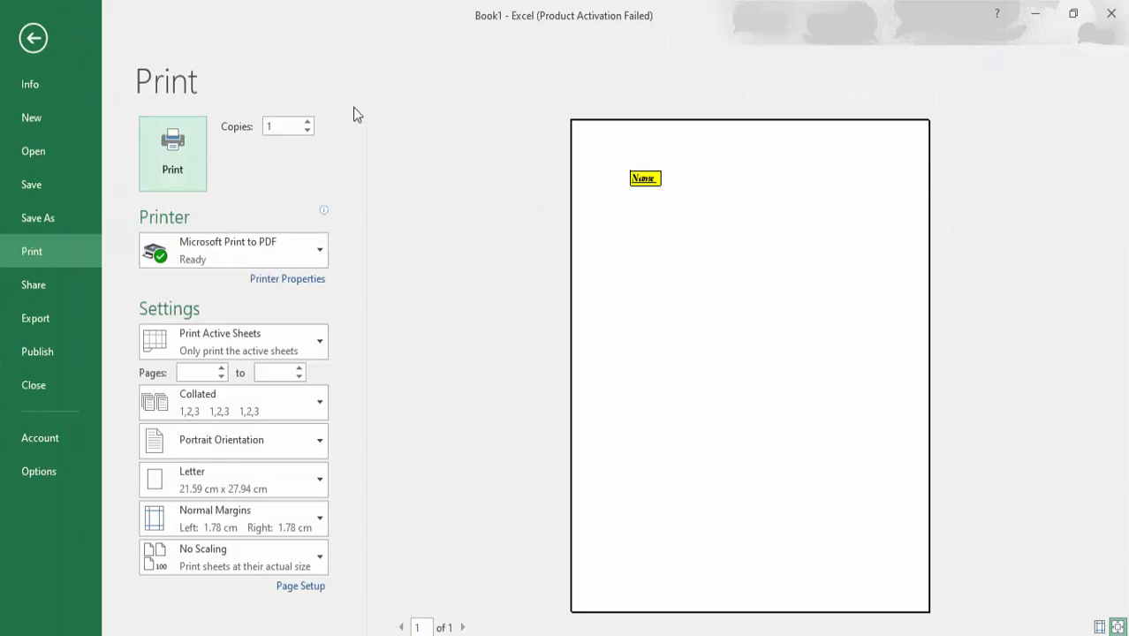
left_click(44, 44)
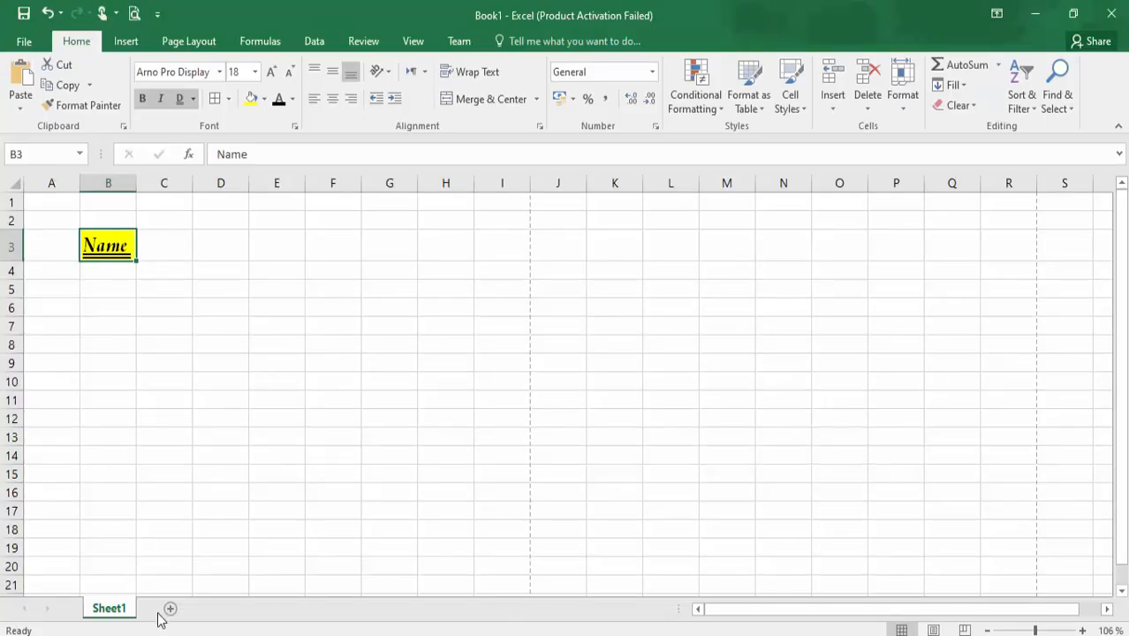
- Add a new worksheet, check its print preview, and select the range A2:E9 on it
left_click(172, 609)
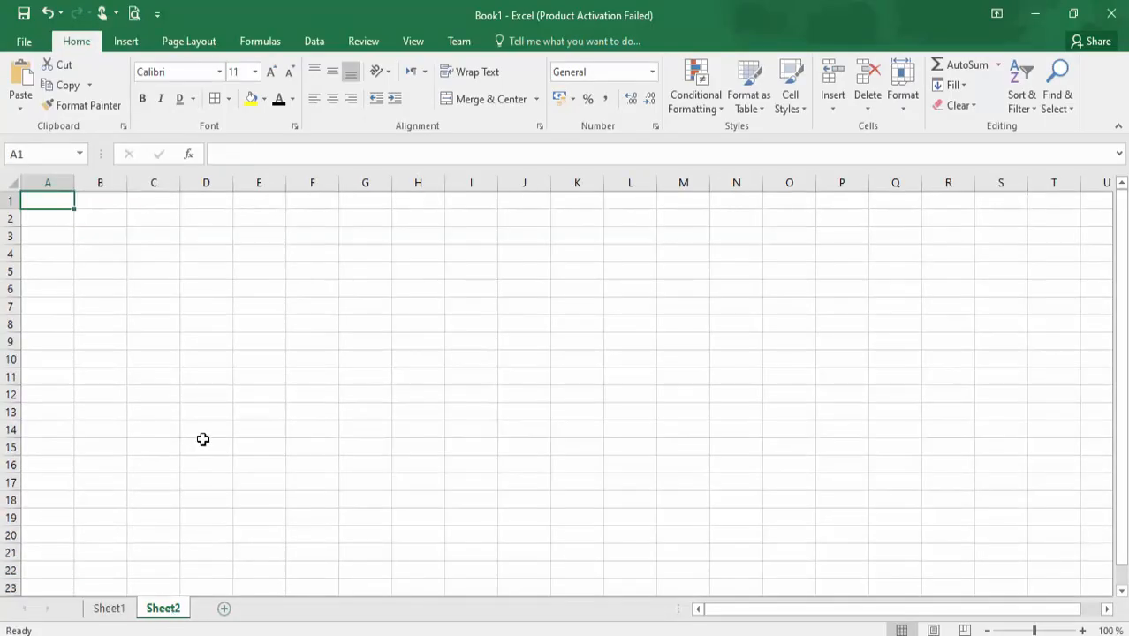
left_click(133, 13)
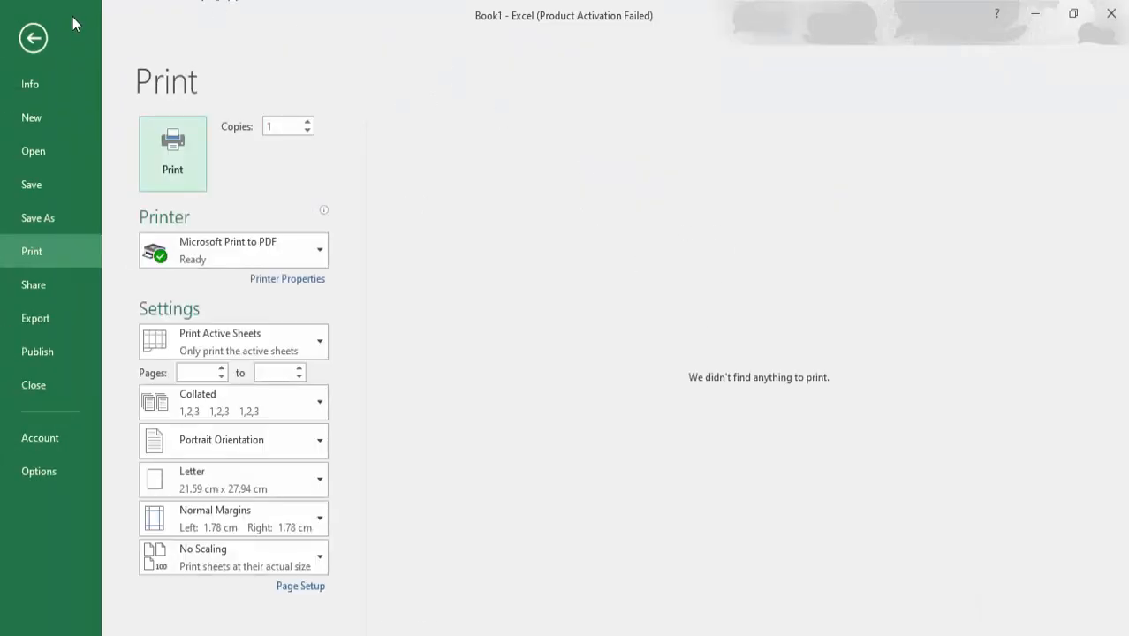
left_click(33, 38)
left_click(85, 230)
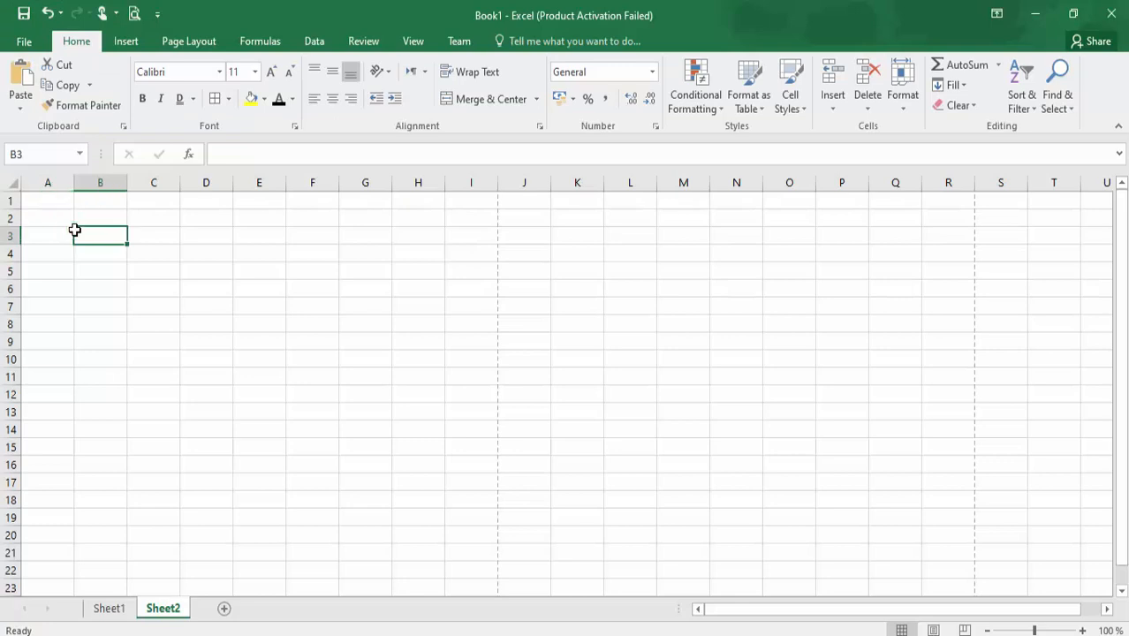
left_click_drag(45, 212, 276, 349)
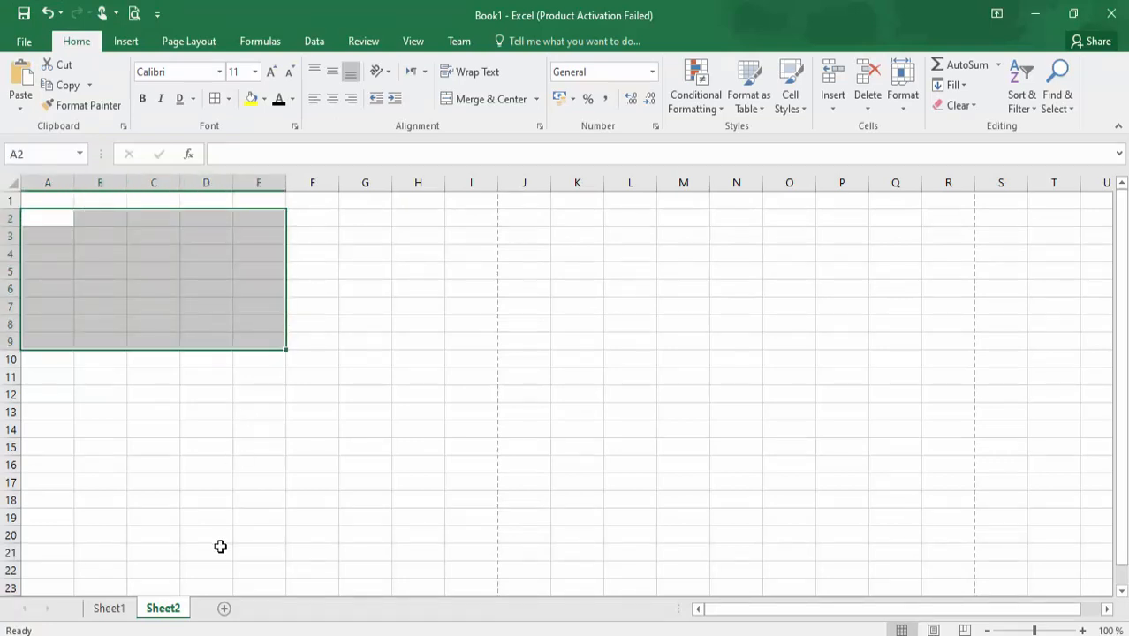
- Go back to Sheet1 and check its print preview with cell B3 selected and again with cell E3 selected
left_click(111, 609)
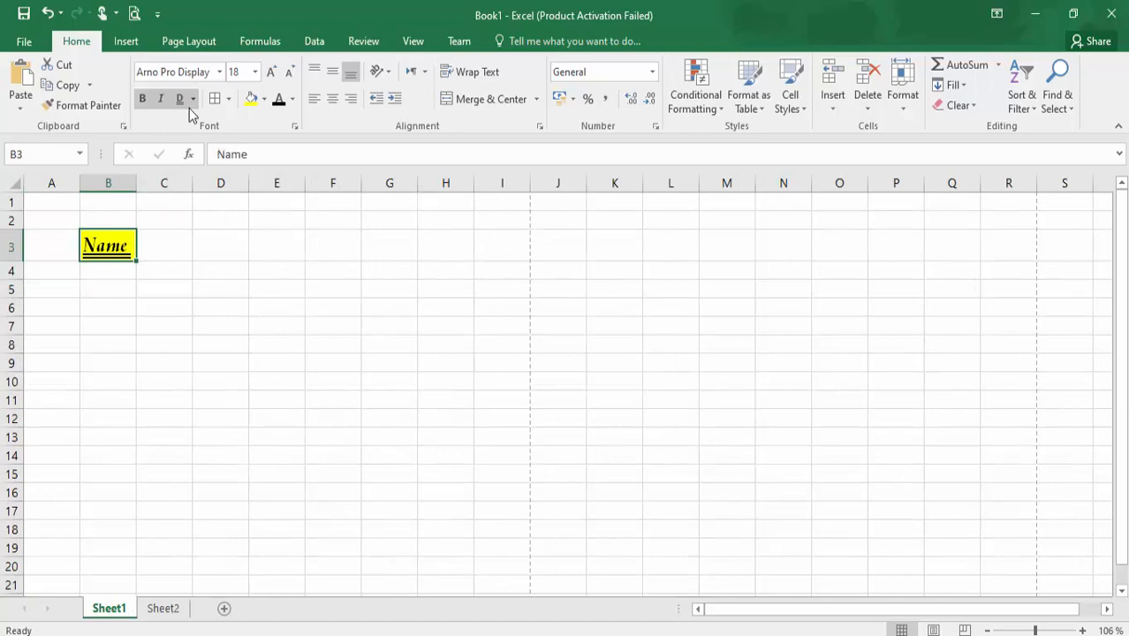
left_click(133, 12)
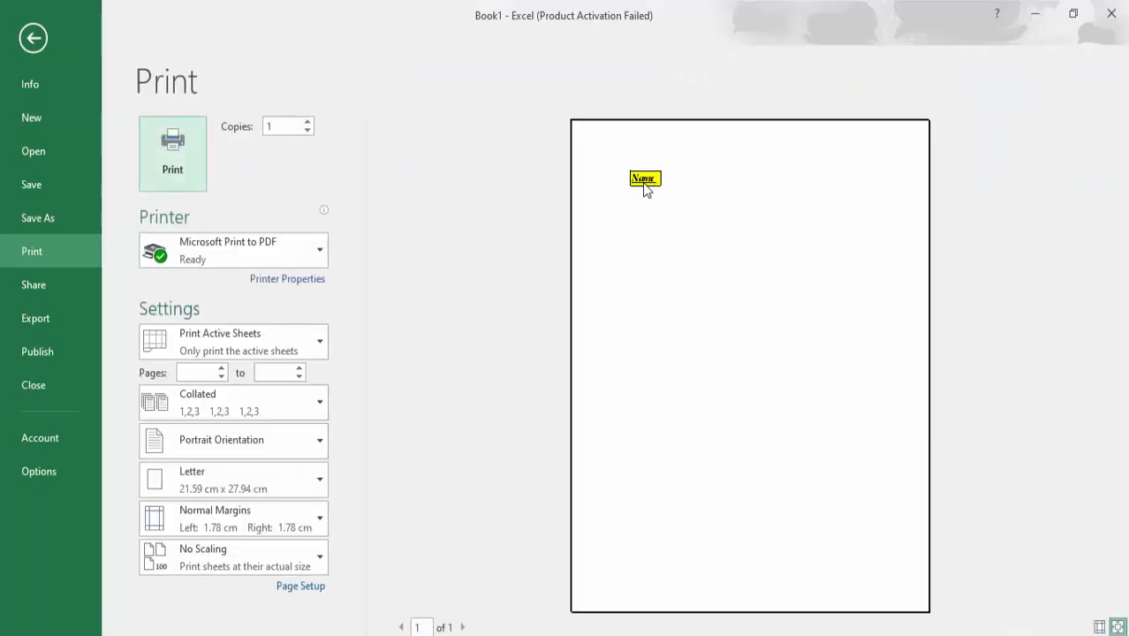
left_click(36, 39)
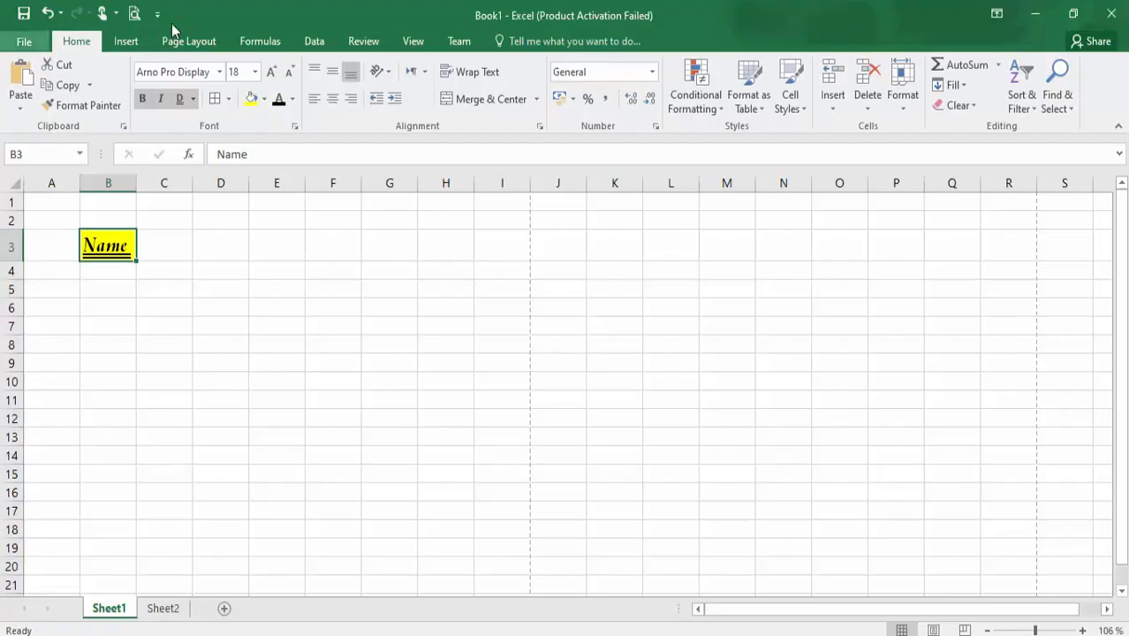
left_click(270, 237)
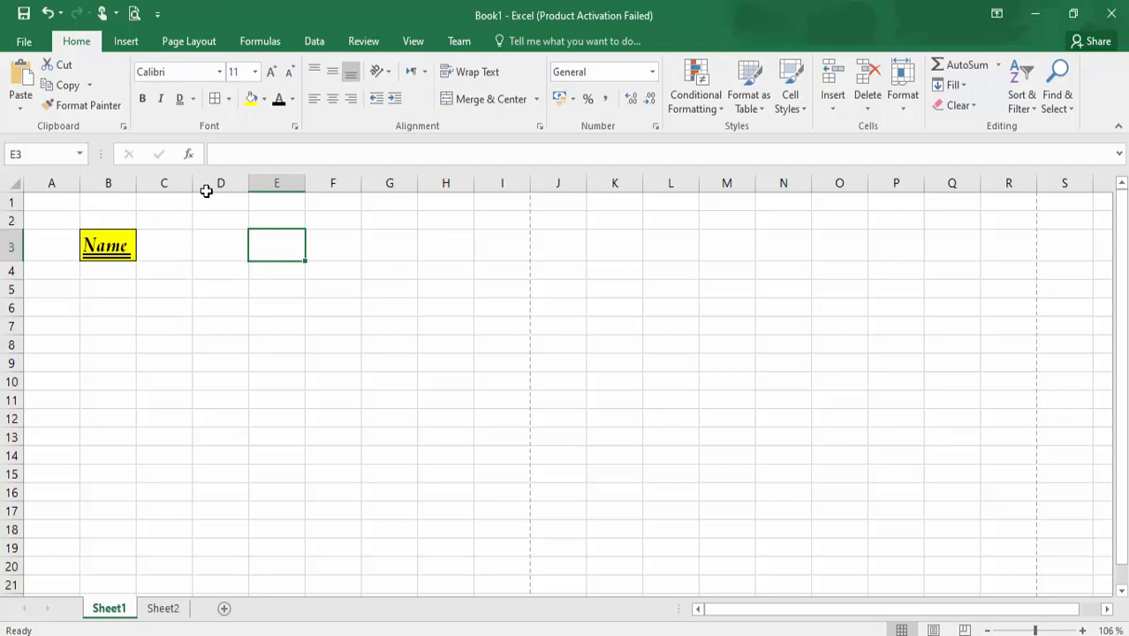
left_click(136, 12)
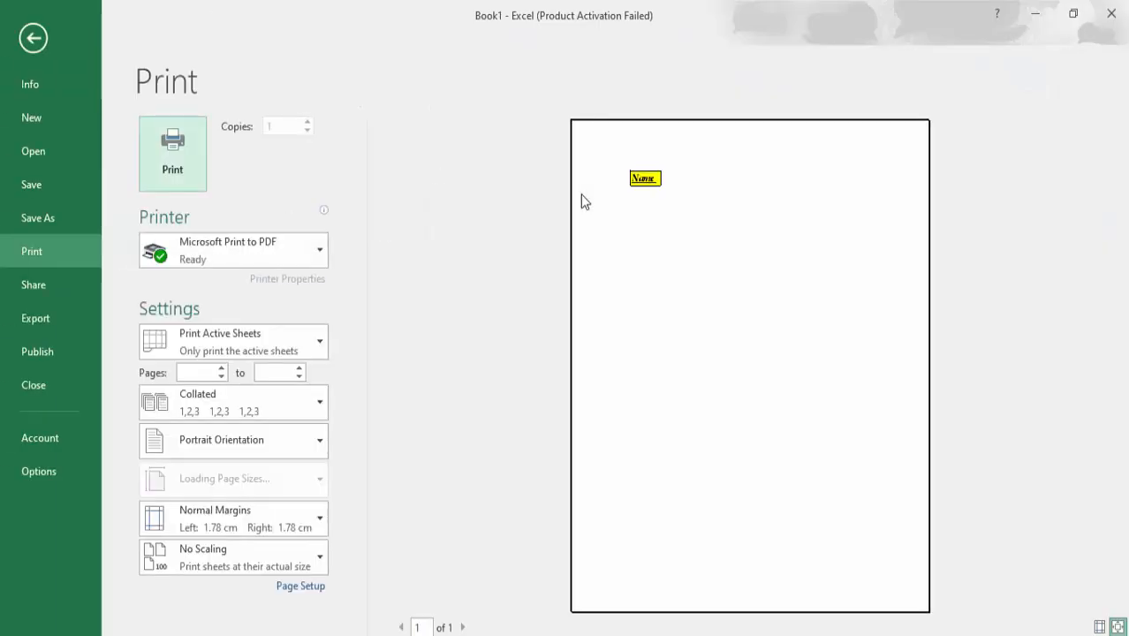
left_click(36, 38)
- Apply all borders to the range A1:I19 on Sheet1 and check the bordered grid in the print preview
left_click_drag(43, 203, 491, 548)
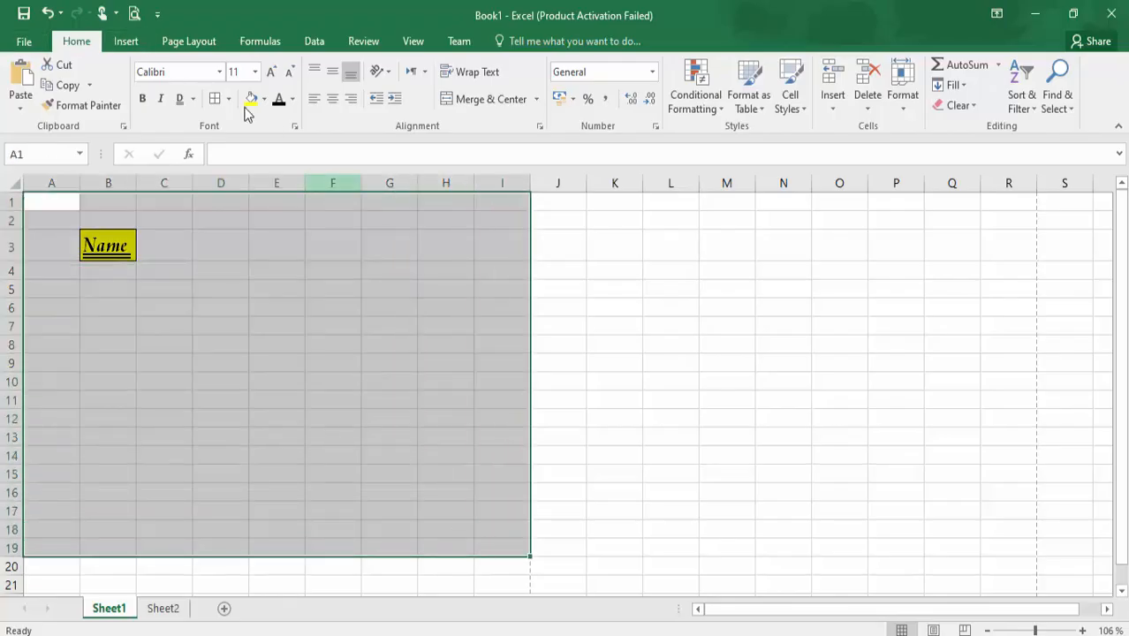
left_click(214, 98)
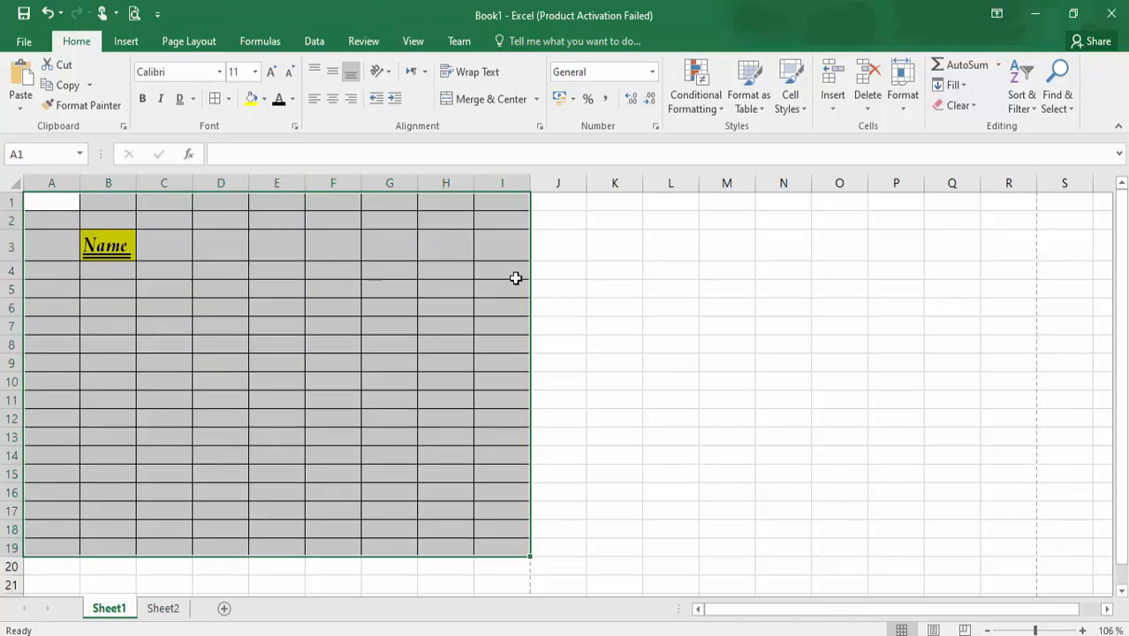
left_click(668, 293)
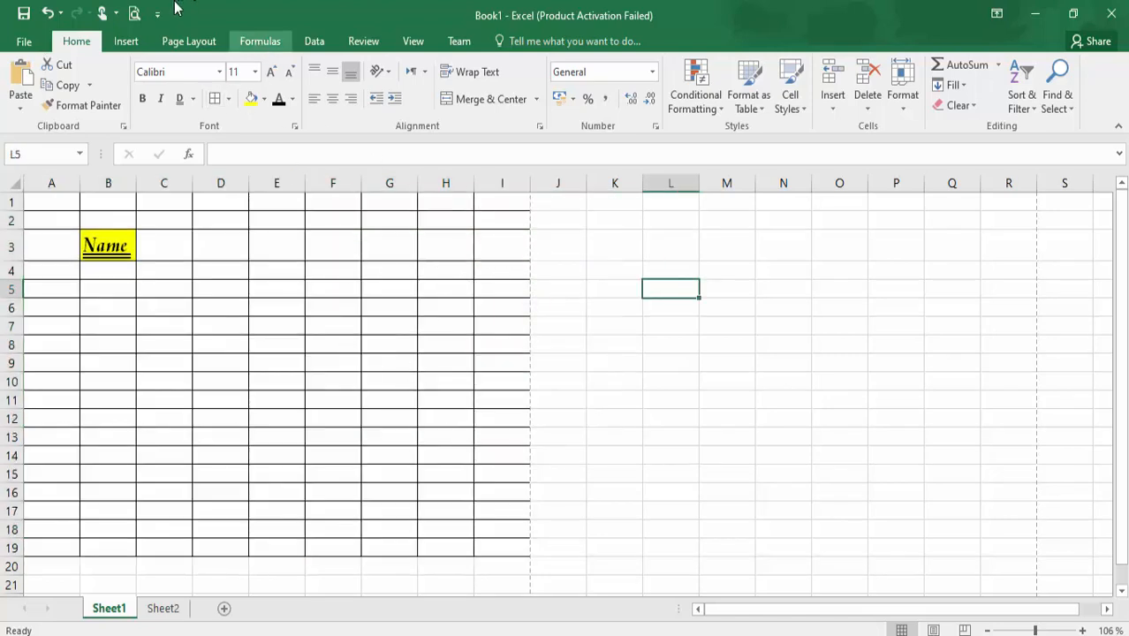
left_click(135, 14)
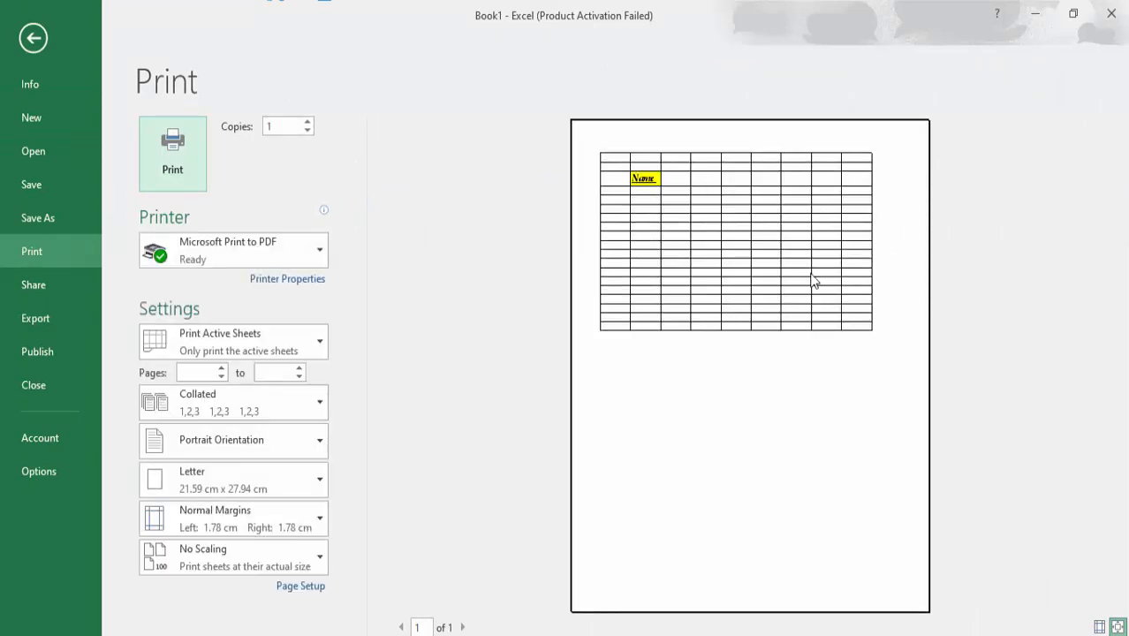
left_click(39, 33)
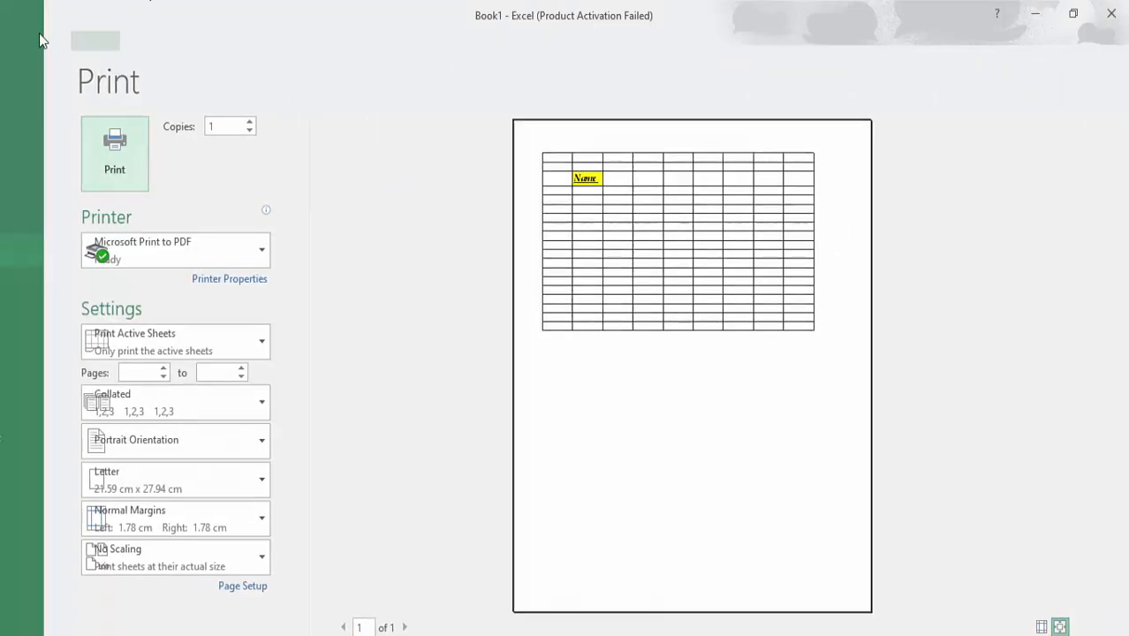
- Remove every border from the range A1:I19 on Sheet1
left_click(220, 281)
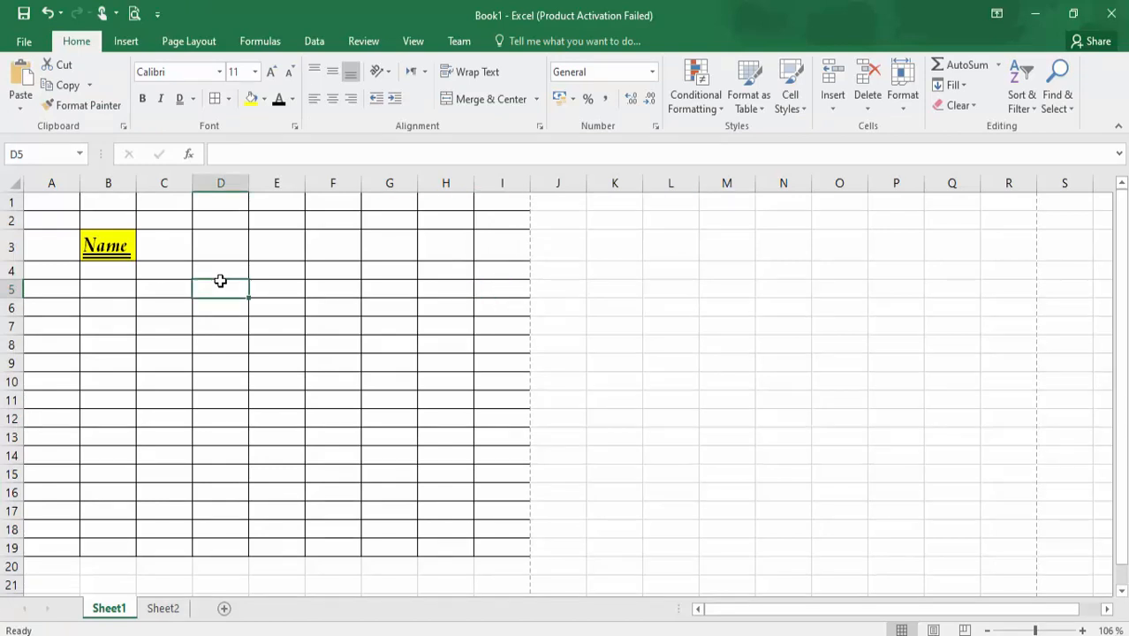
key("ctrl+a")
left_click(341, 274)
left_click_drag(496, 547, 3, 190)
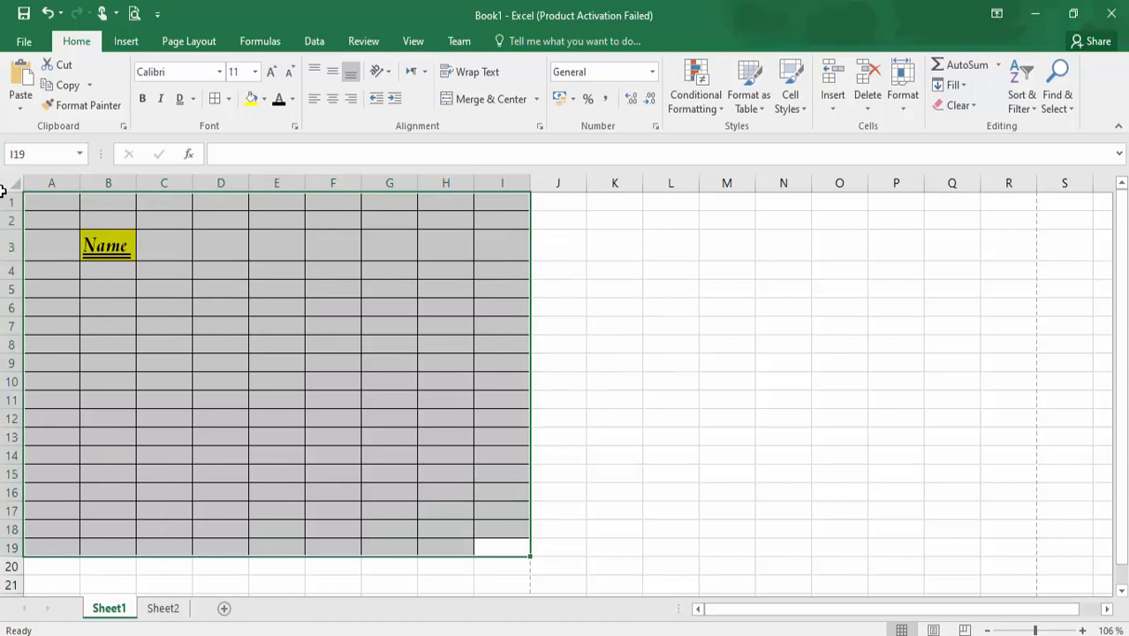
left_click(227, 98)
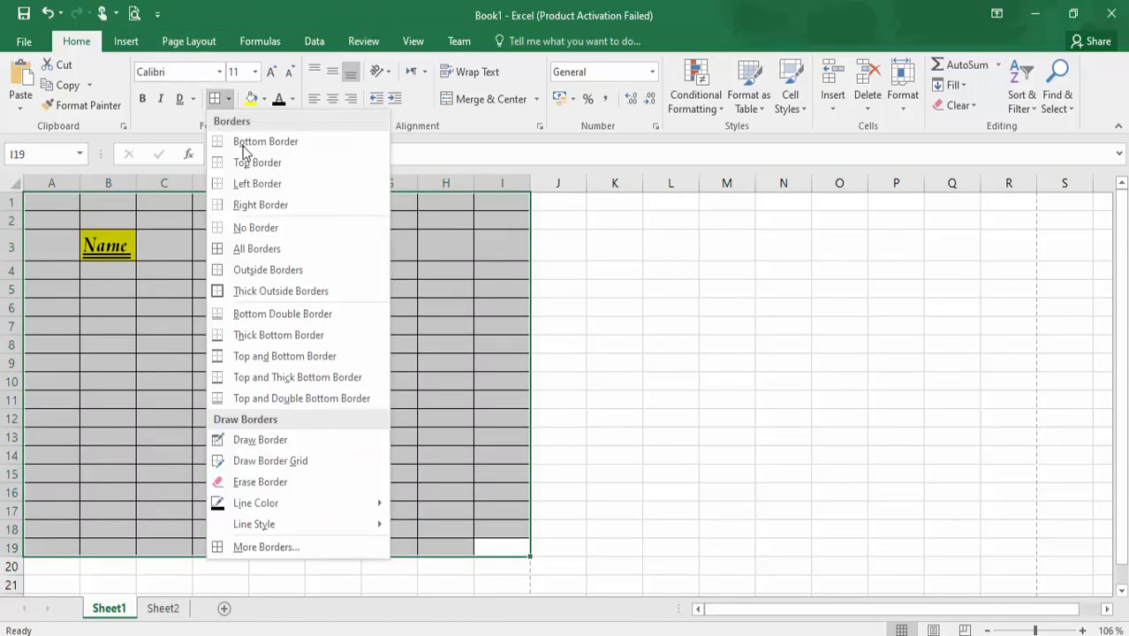
left_click(240, 227)
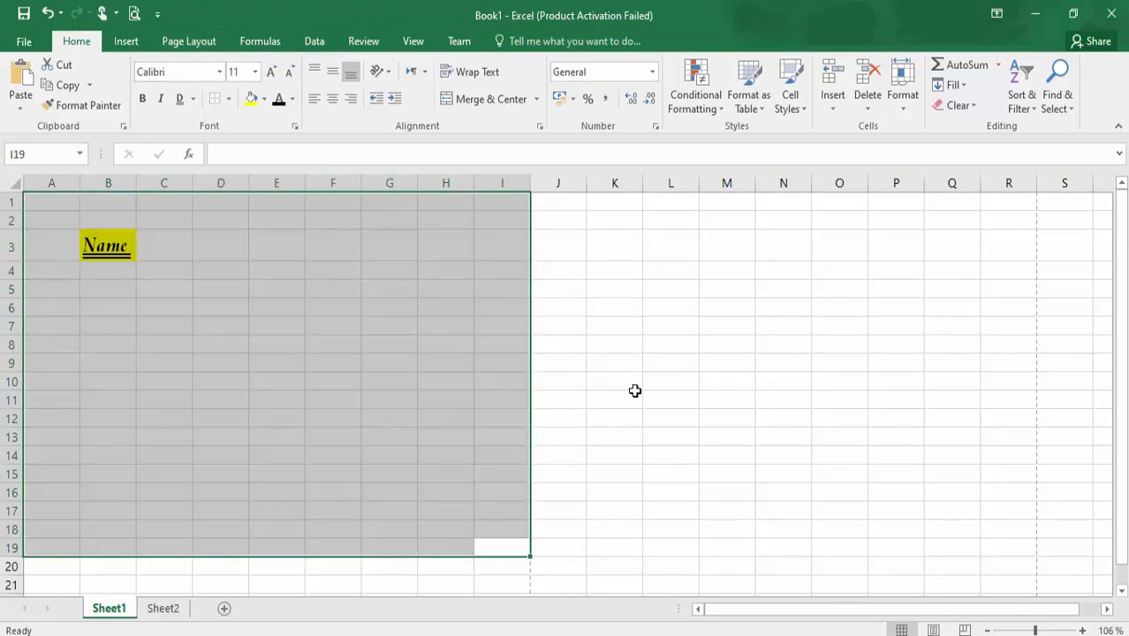
left_click(634, 392)
left_click(334, 265)
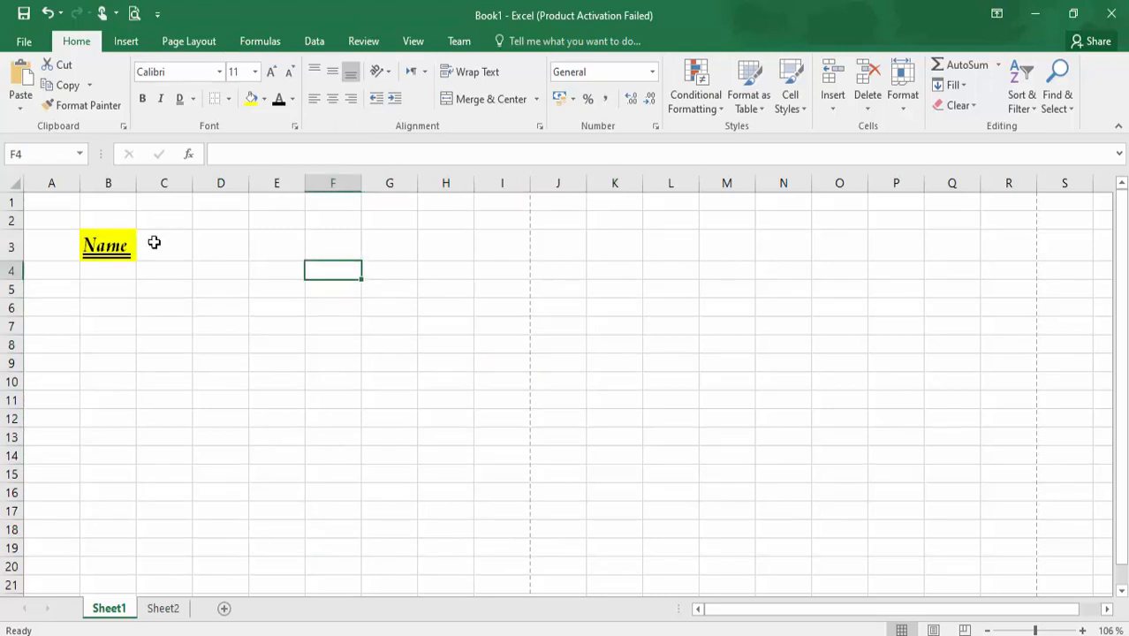
- Make row 3 taller and widen column B to about twice its width, enlarging cell B3
left_click(95, 235)
left_click_drag(12, 265, 11, 275)
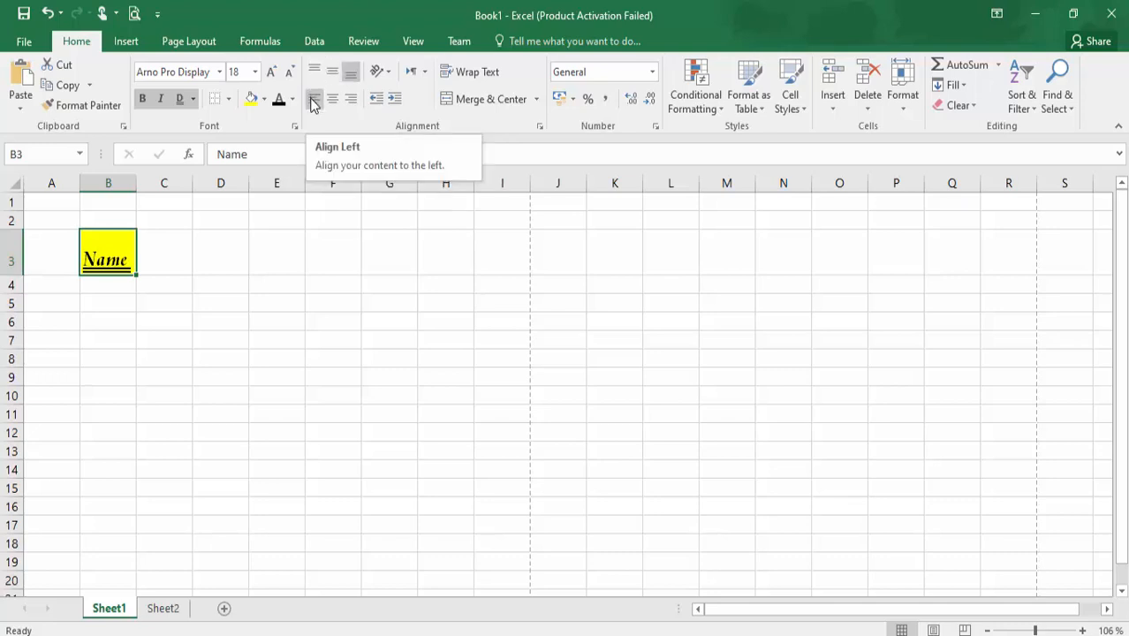
left_click_drag(136, 184, 190, 187)
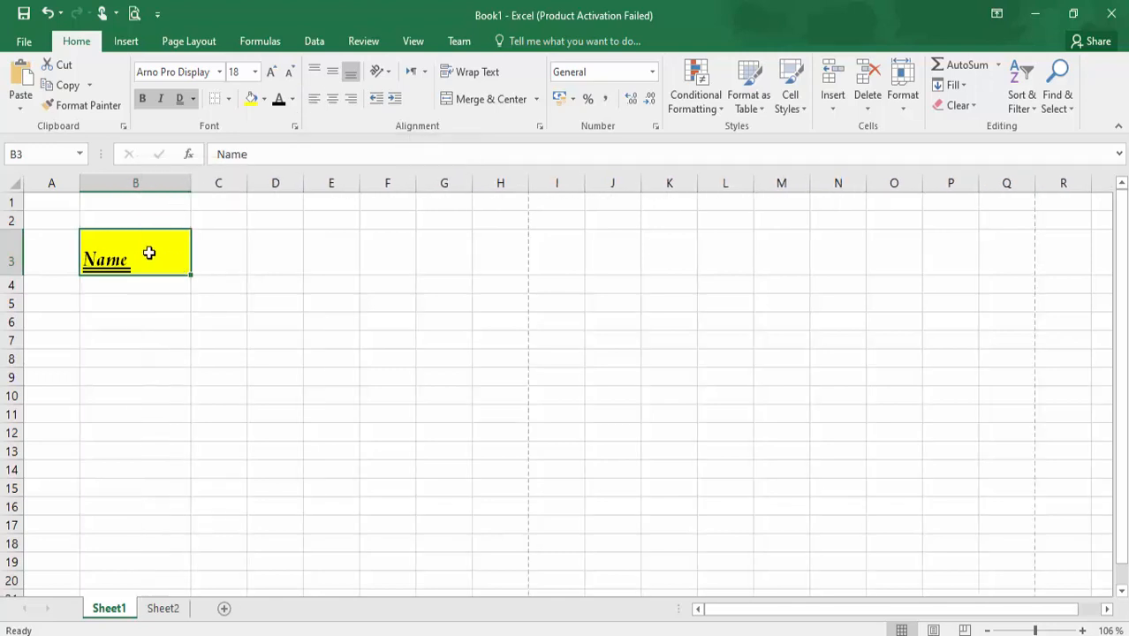
- Demonstrate left and center alignment on the text in cell B3, ending with right alignment
left_click(320, 104)
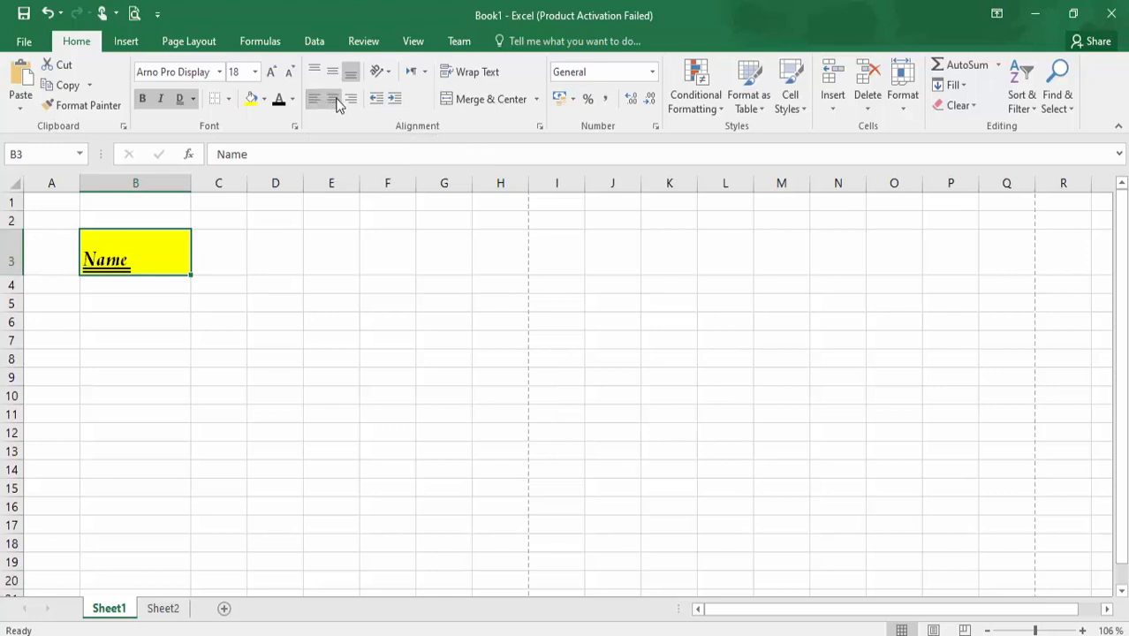
left_click(334, 100)
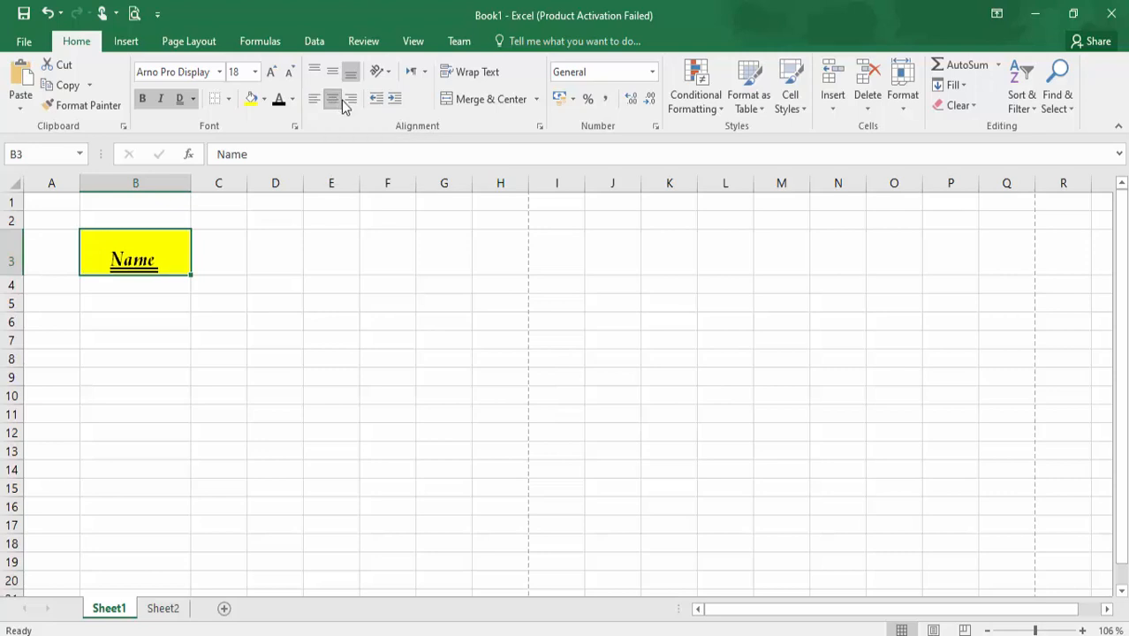
left_click(354, 101)
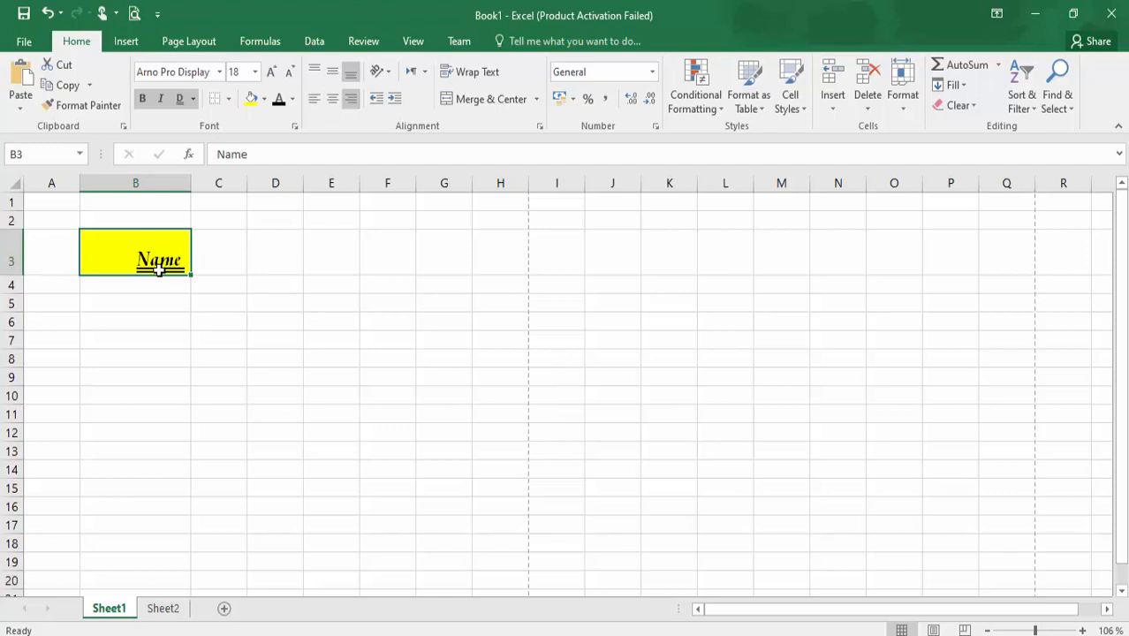
- Align cell B3's text vertically to the middle and then the top, and cycle it through center, left and right alignment
left_click(337, 72)
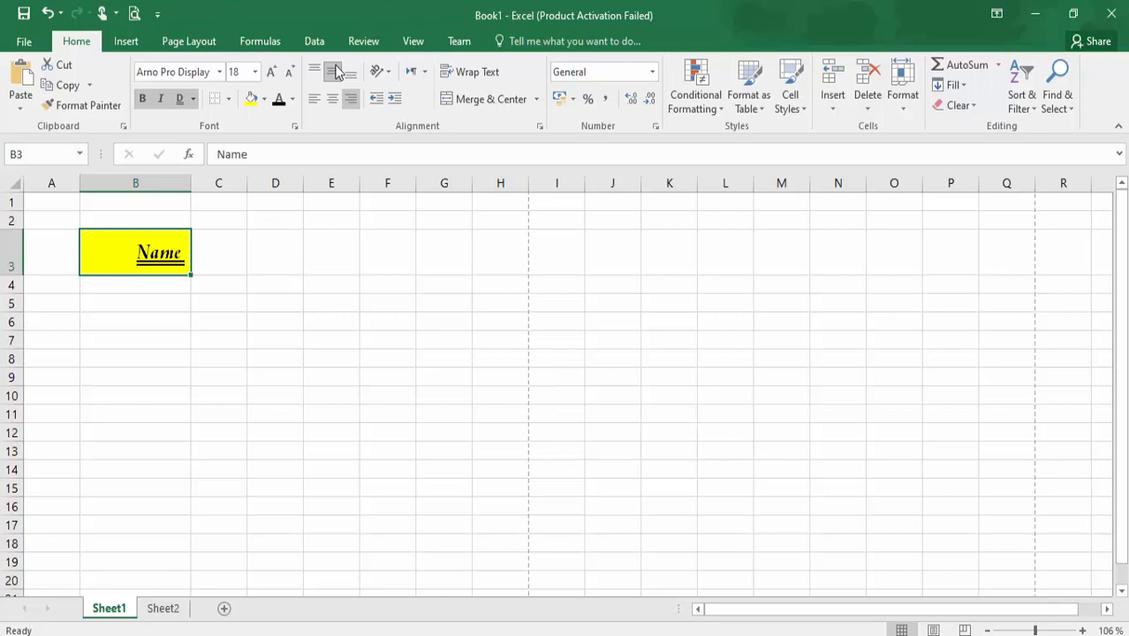
left_click(317, 68)
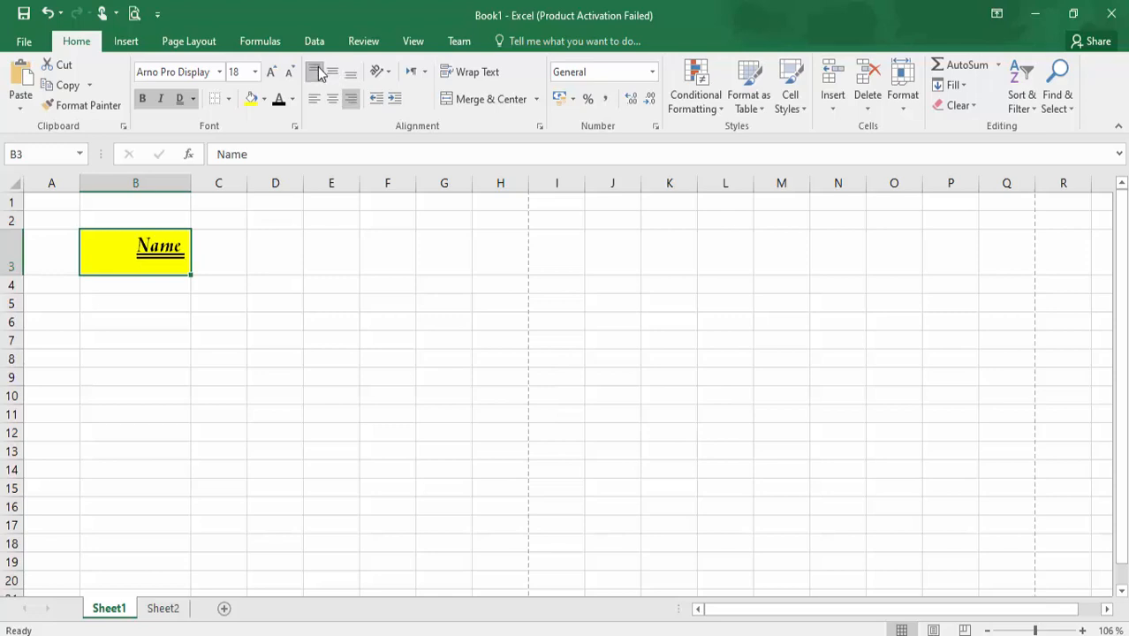
left_click(331, 99)
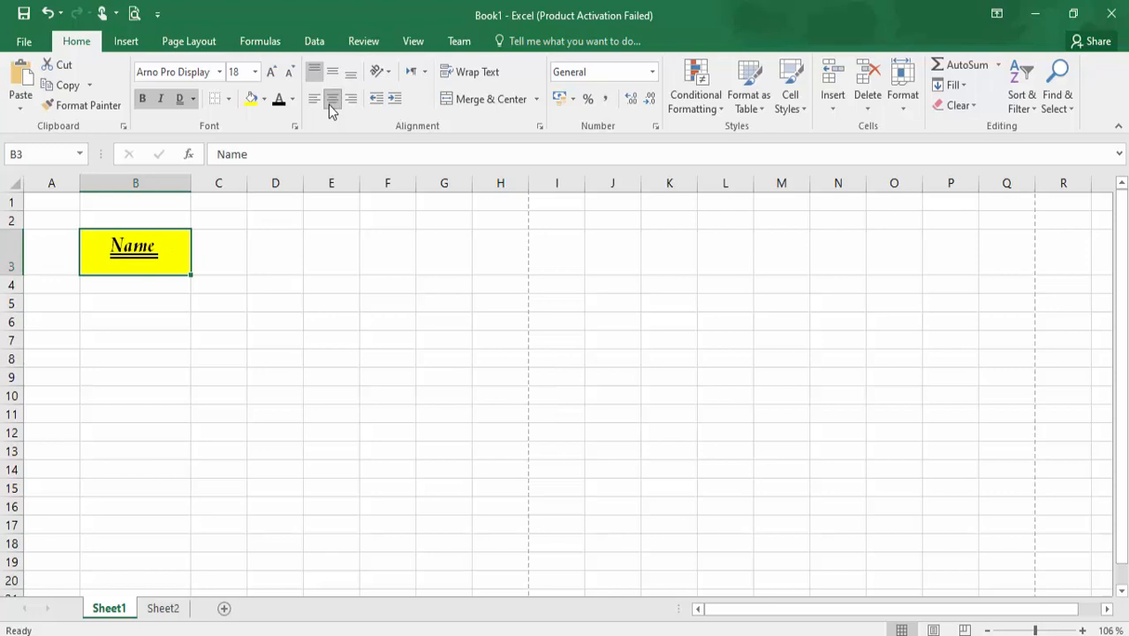
left_click(310, 102)
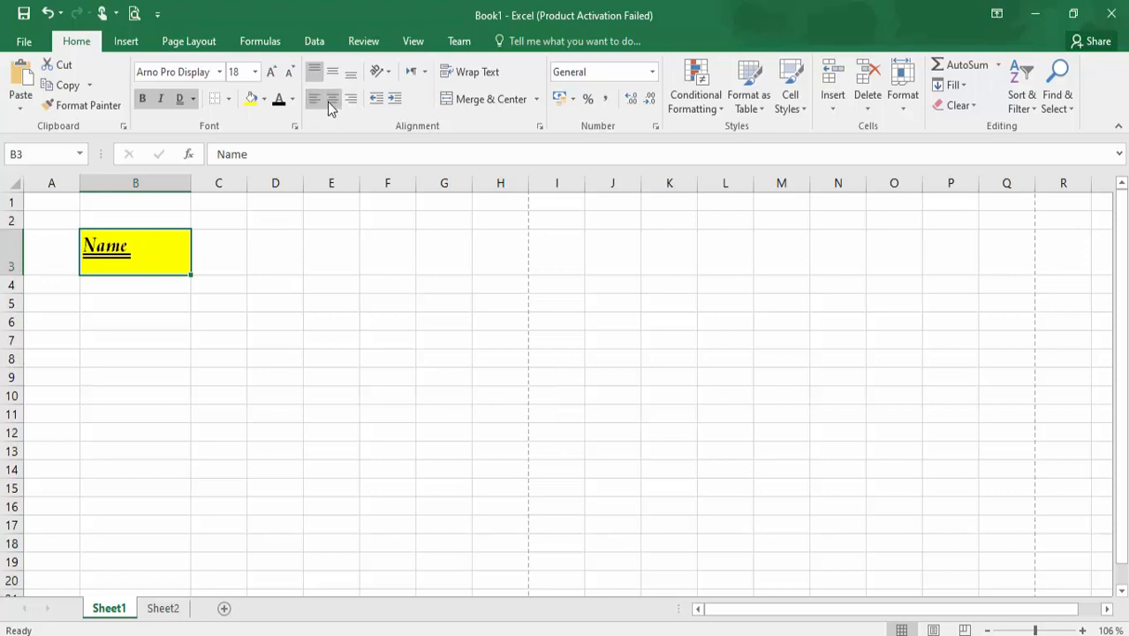
left_click(329, 102)
left_click(350, 103)
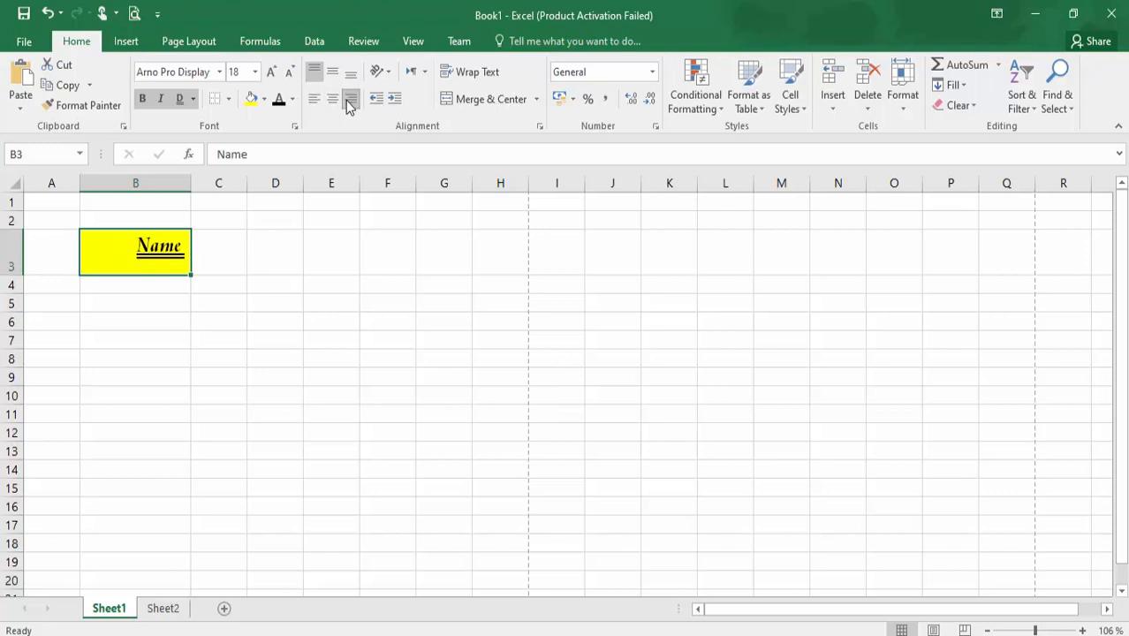
- Center the text in cell B3, switch it to vertical text orientation, and autofit row 3's height
left_click(333, 103)
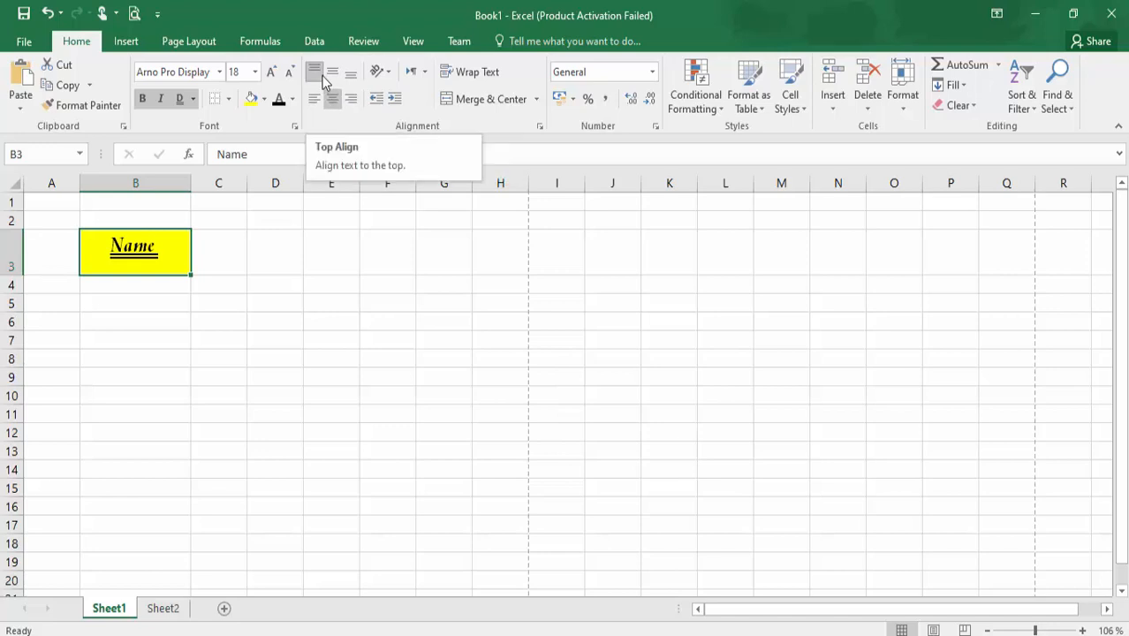
left_click(382, 72)
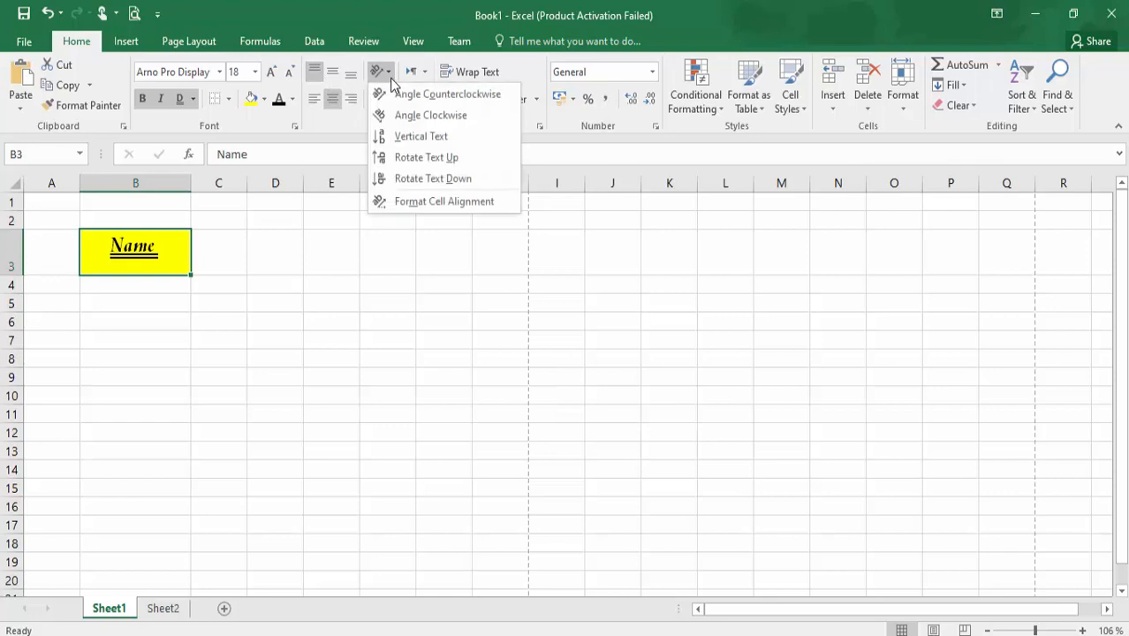
left_click(417, 137)
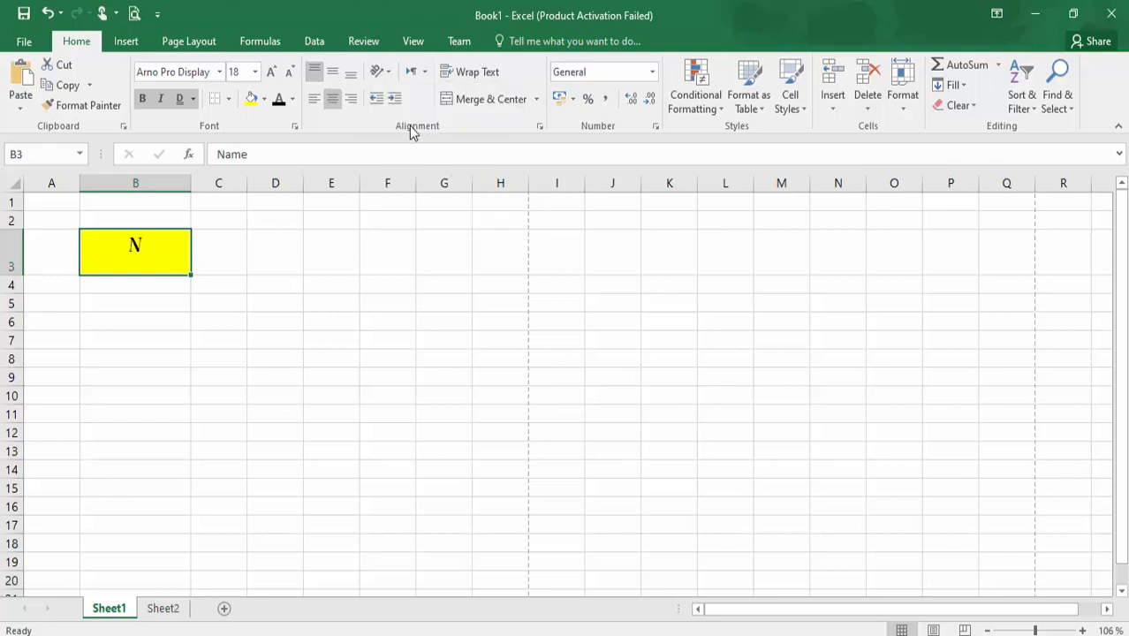
double_click(11, 277)
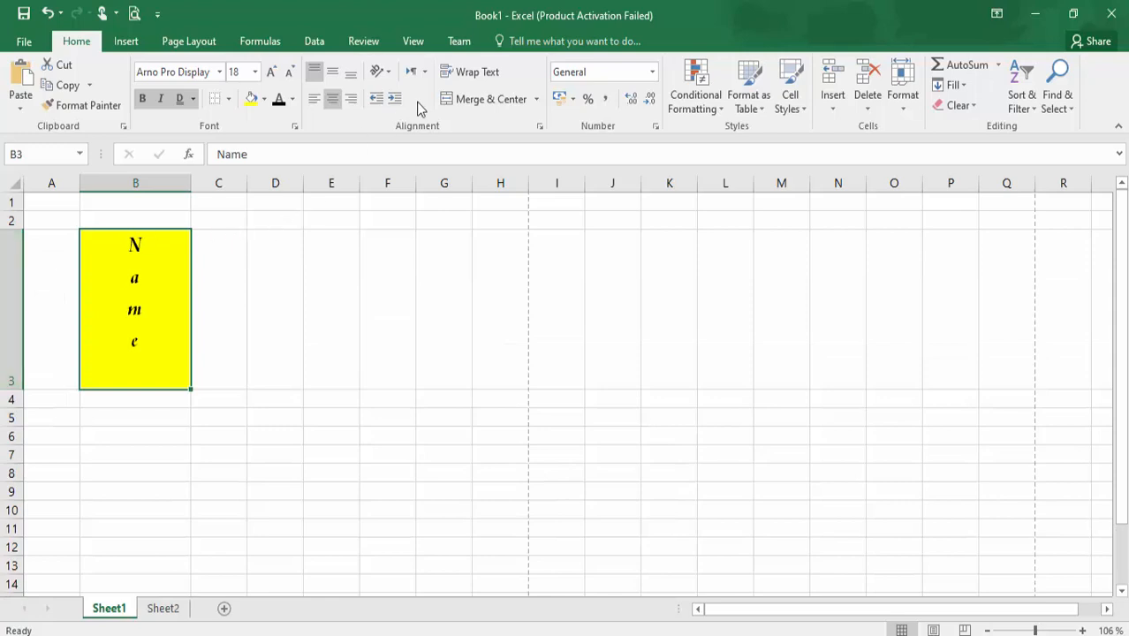
- Demonstrate the Angle Counterclockwise, Angle Clockwise, Rotate Text Up and Rotate Text Down orientations on cell B3's text
left_click(382, 72)
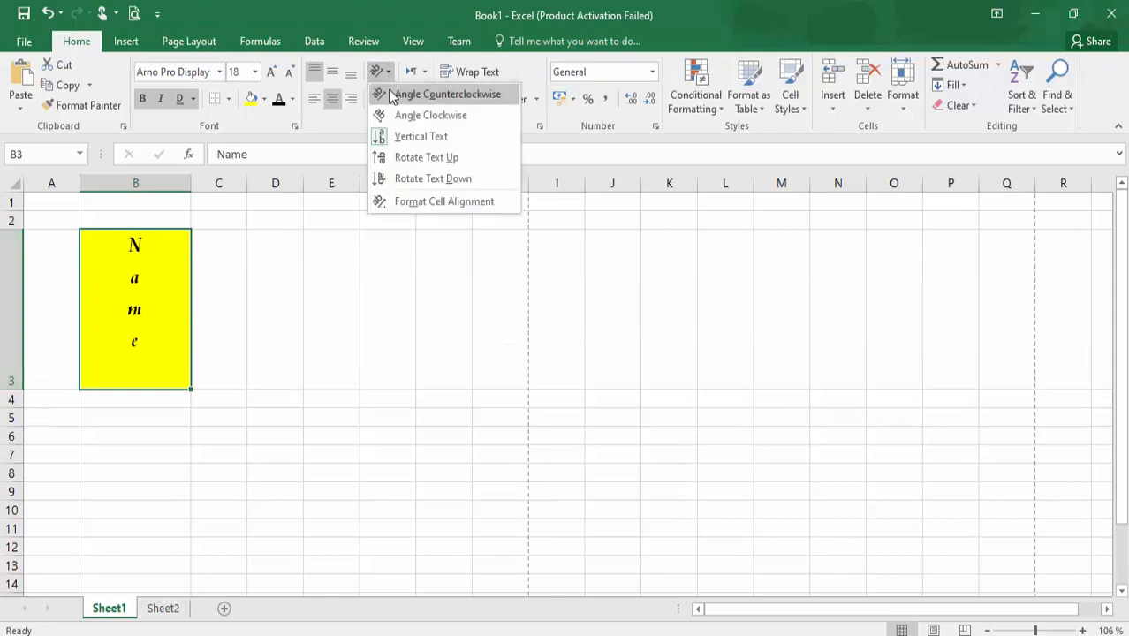
left_click(392, 96)
left_click(386, 74)
left_click(384, 113)
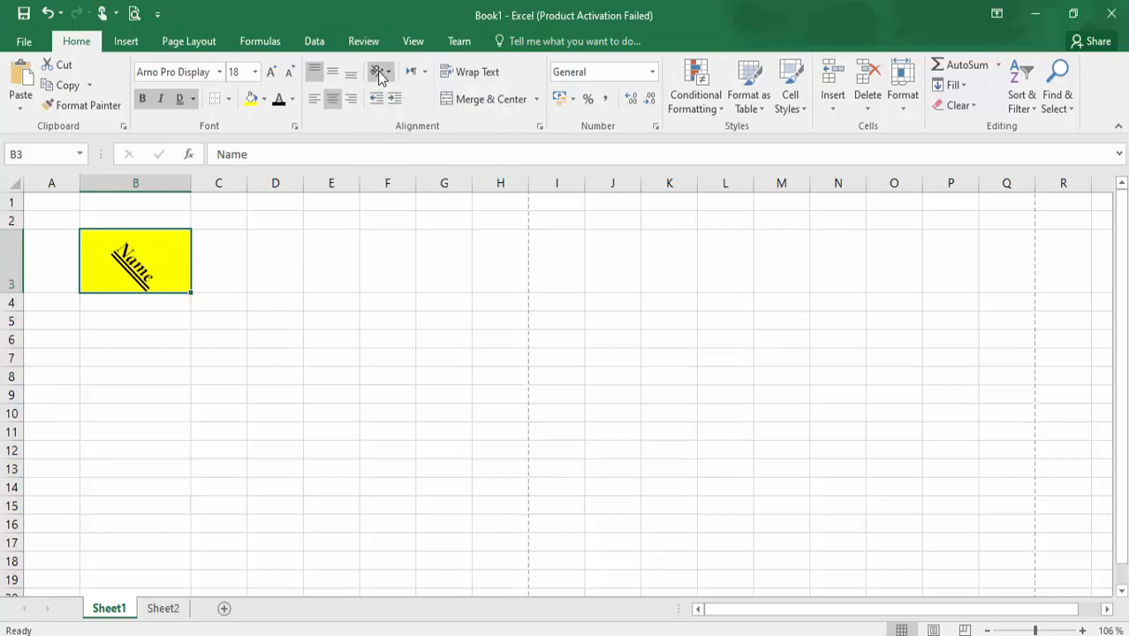
left_click(379, 75)
left_click(401, 156)
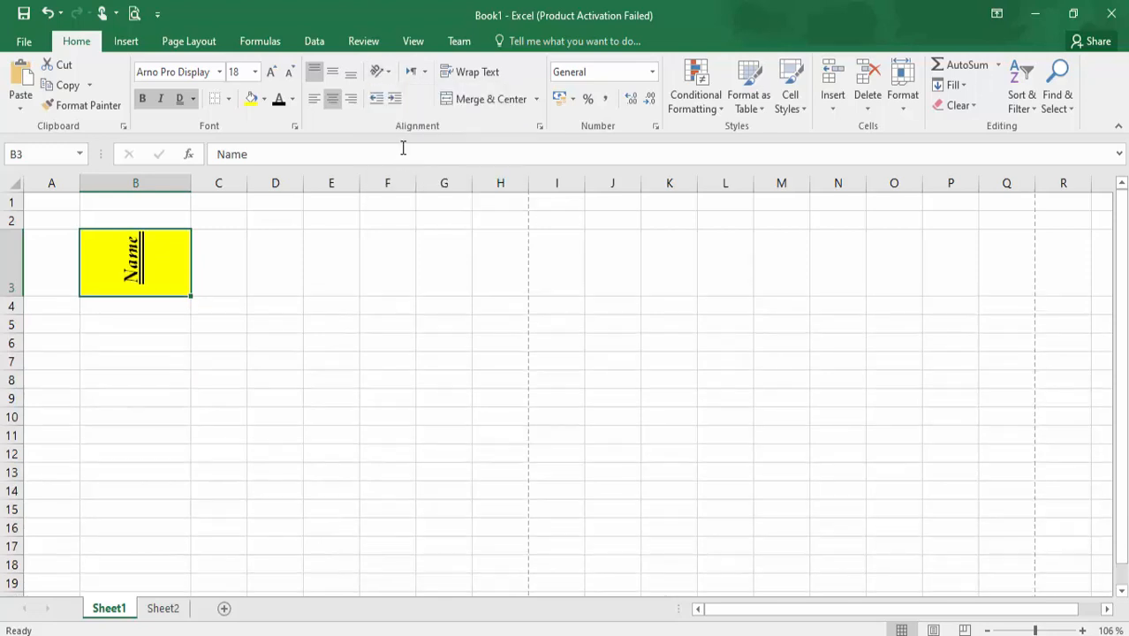
left_click(381, 71)
left_click(403, 178)
- Set a custom downward diagonal orientation for cell B3's text through its cell alignment format settings
left_click(379, 72)
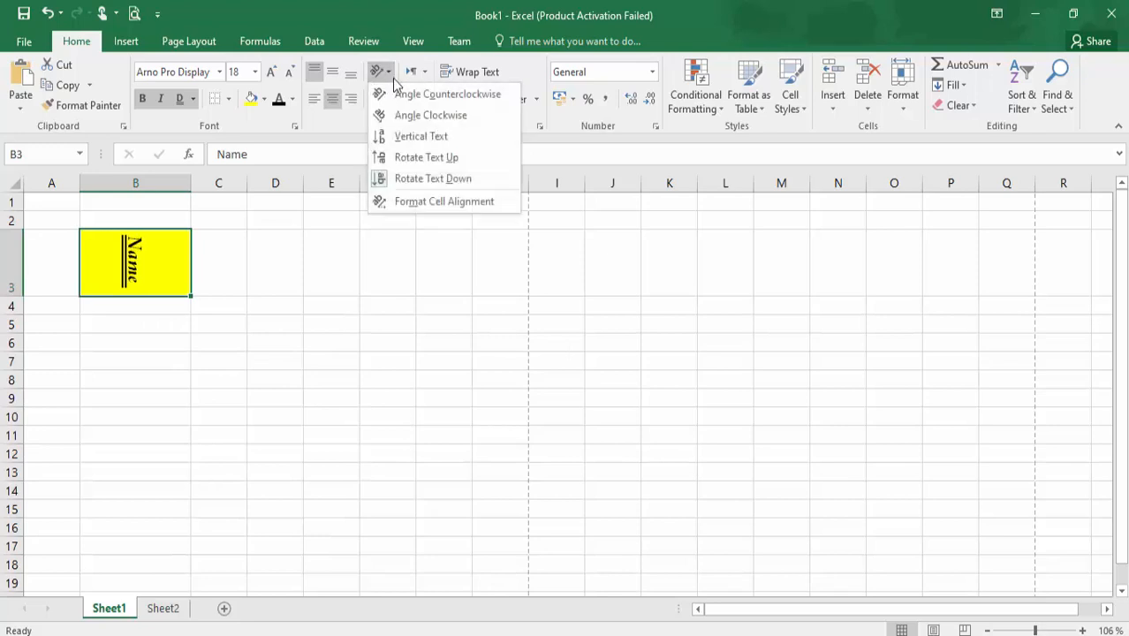
left_click(406, 202)
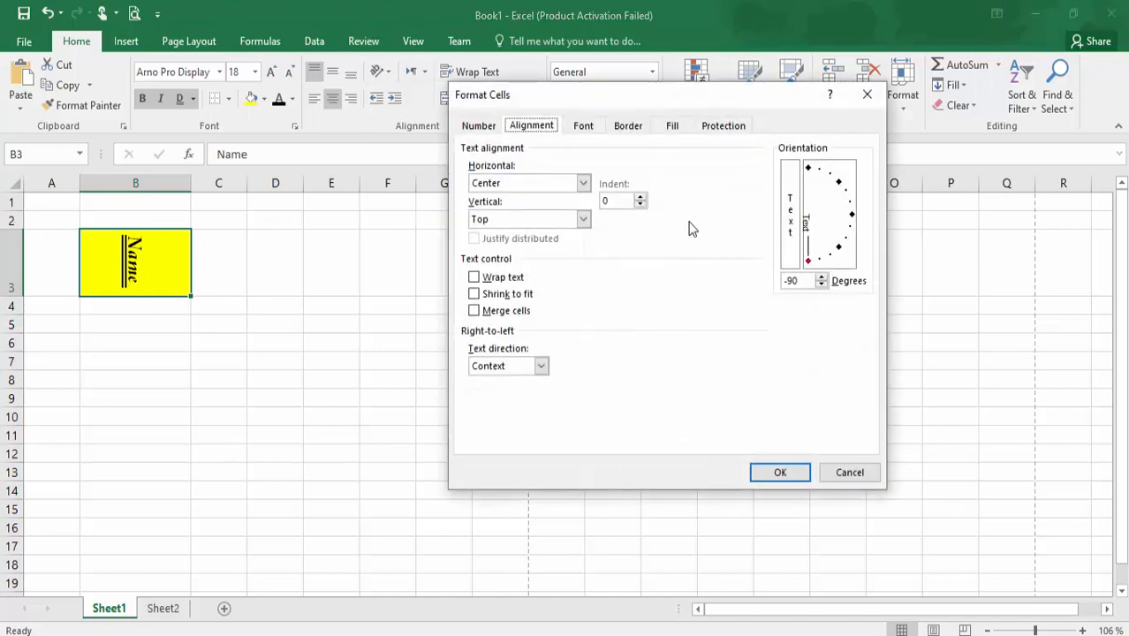
left_click_drag(806, 254, 839, 246)
left_click(780, 472)
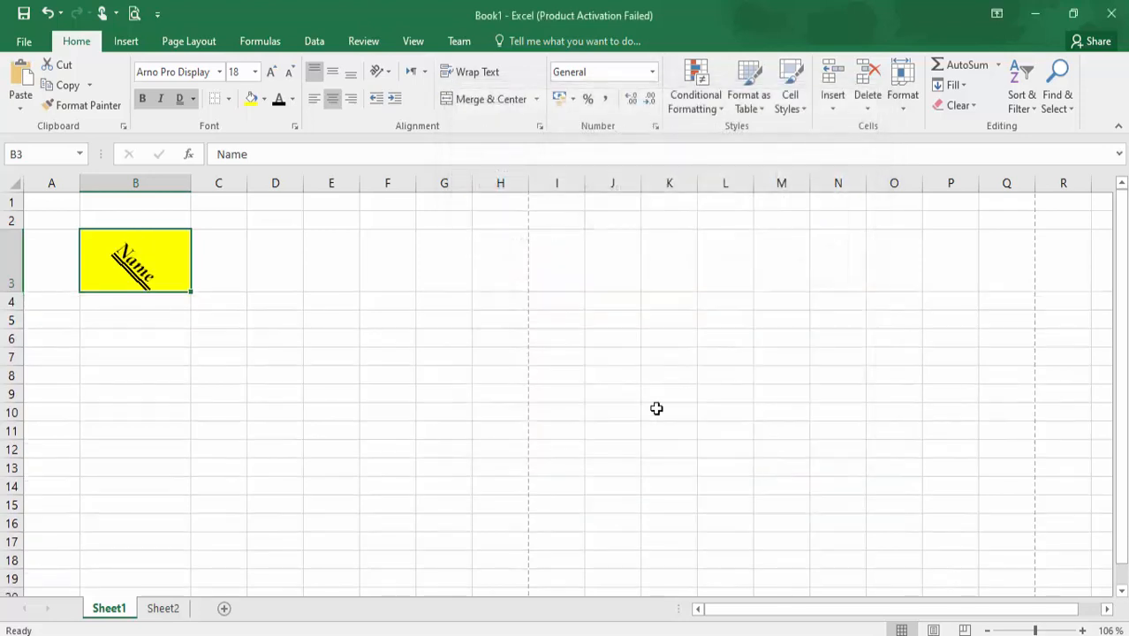
left_click(514, 369)
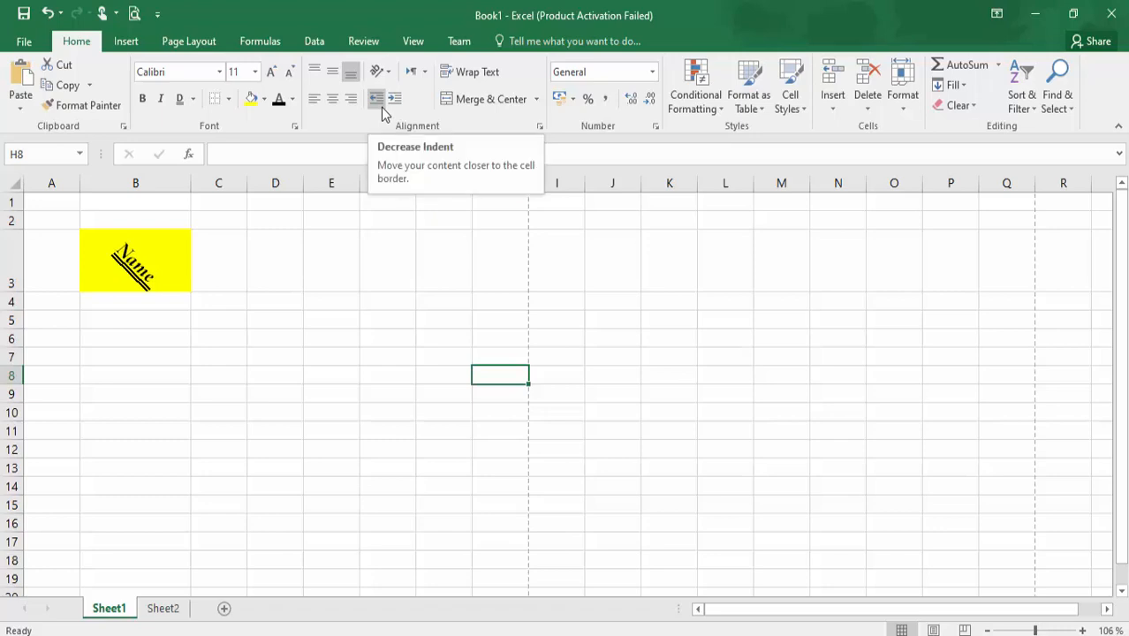
- Reset cell B3's text orientation to 0 degrees in its cell alignment format settings
left_click(185, 289)
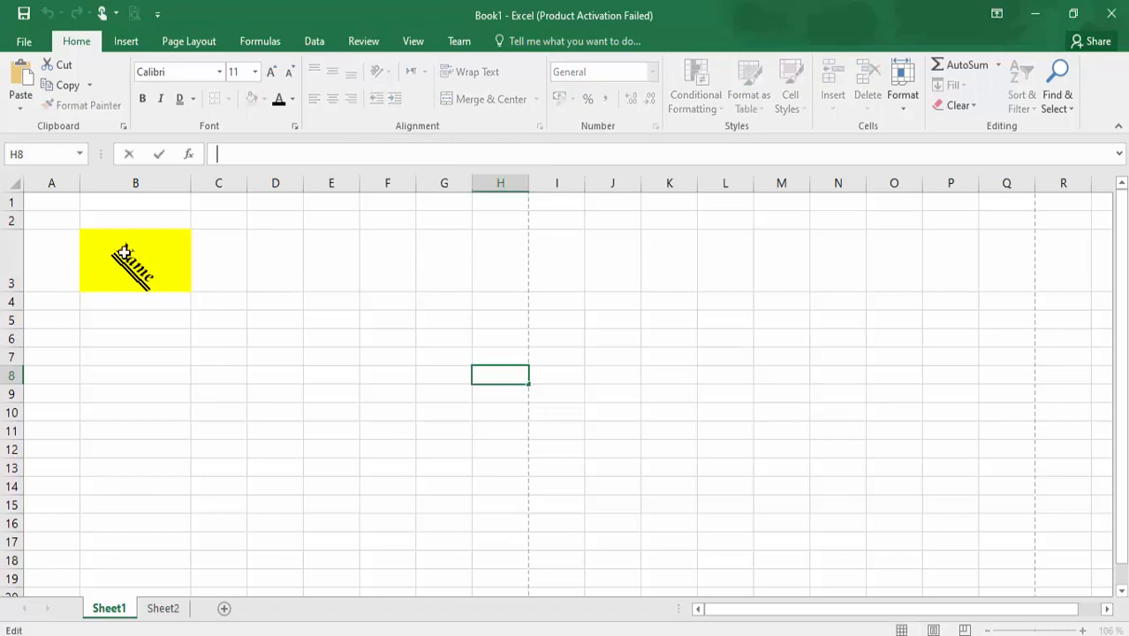
left_click(381, 72)
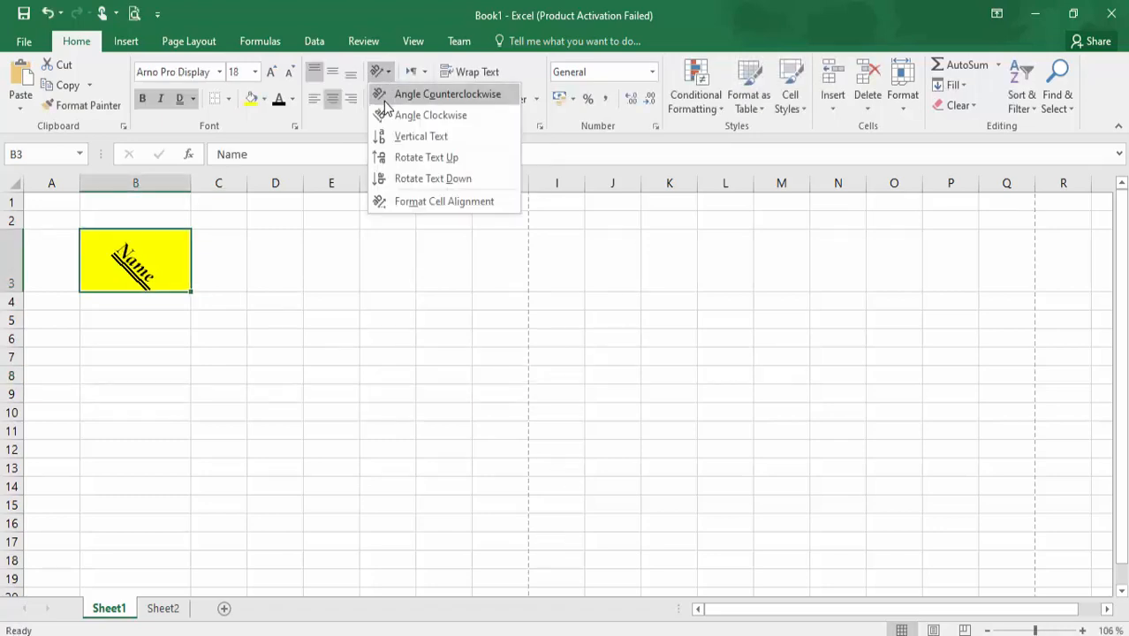
left_click(395, 203)
left_click_drag(842, 253, 851, 221)
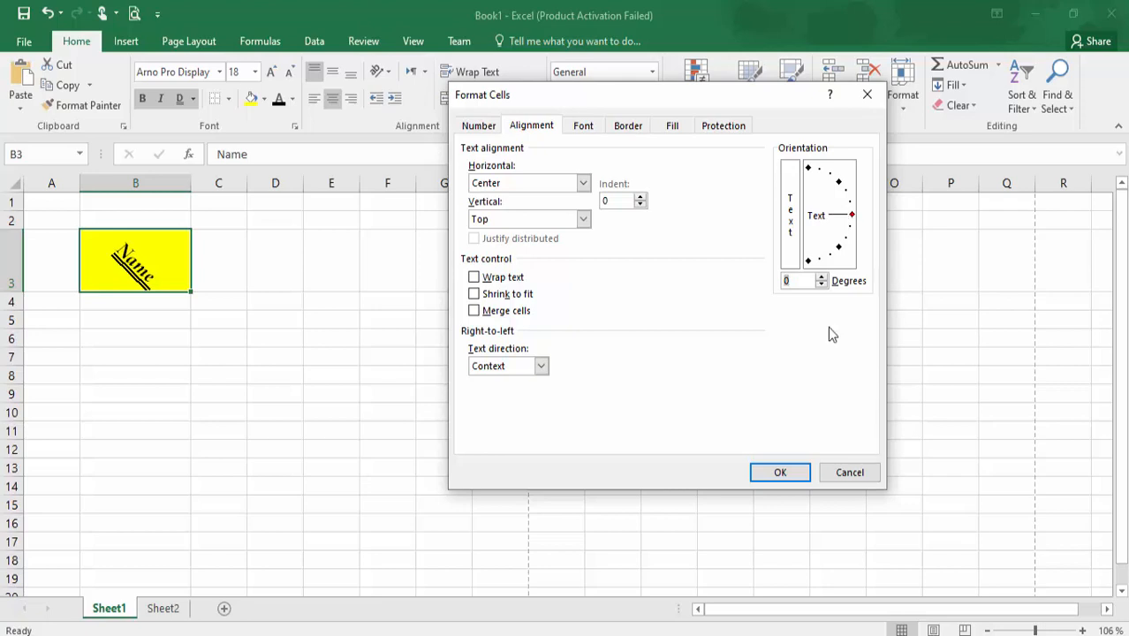
left_click(781, 469)
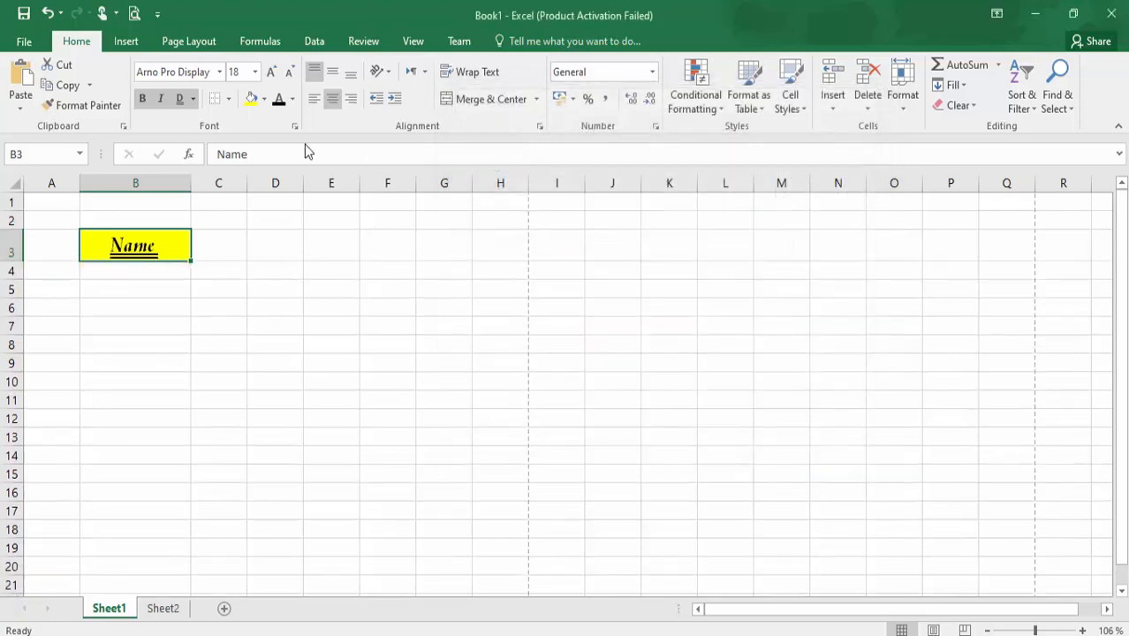
- Left-align cell B3's text and demonstrate increasing and decreasing its indent, ending with three levels of indent
left_click(313, 98)
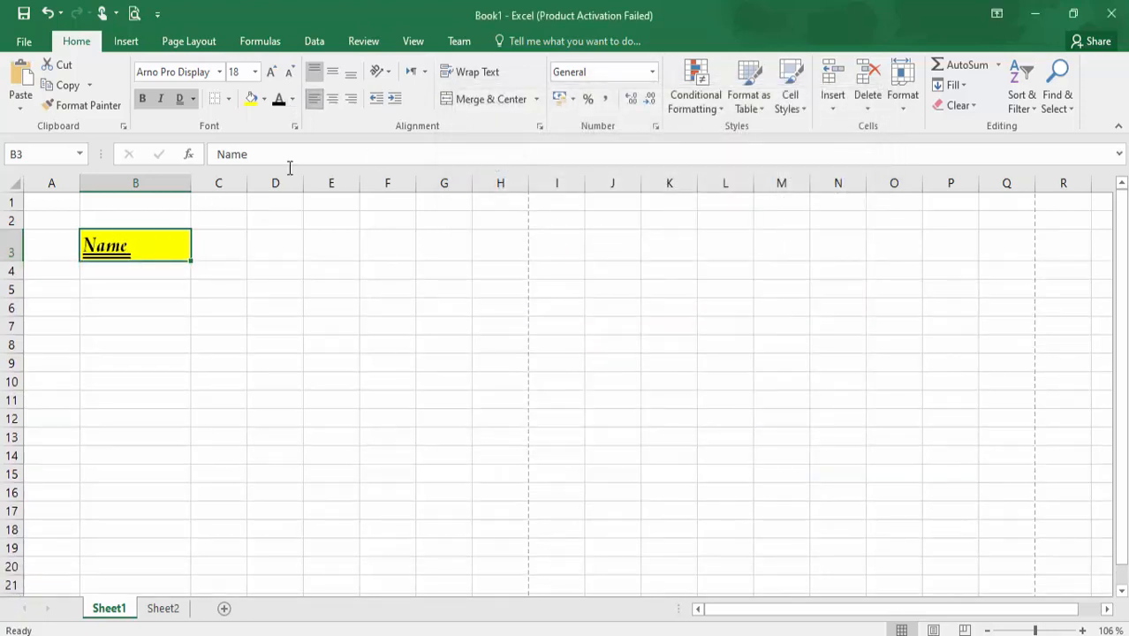
left_click(395, 99)
left_click(395, 99)
left_click(395, 99)
left_click(394, 99)
left_click(395, 99)
left_click(377, 99)
left_click(377, 99)
left_click(377, 99)
left_click(377, 99)
left_click(377, 99)
left_click(395, 99)
left_click(395, 99)
left_click(395, 99)
left_click(428, 75)
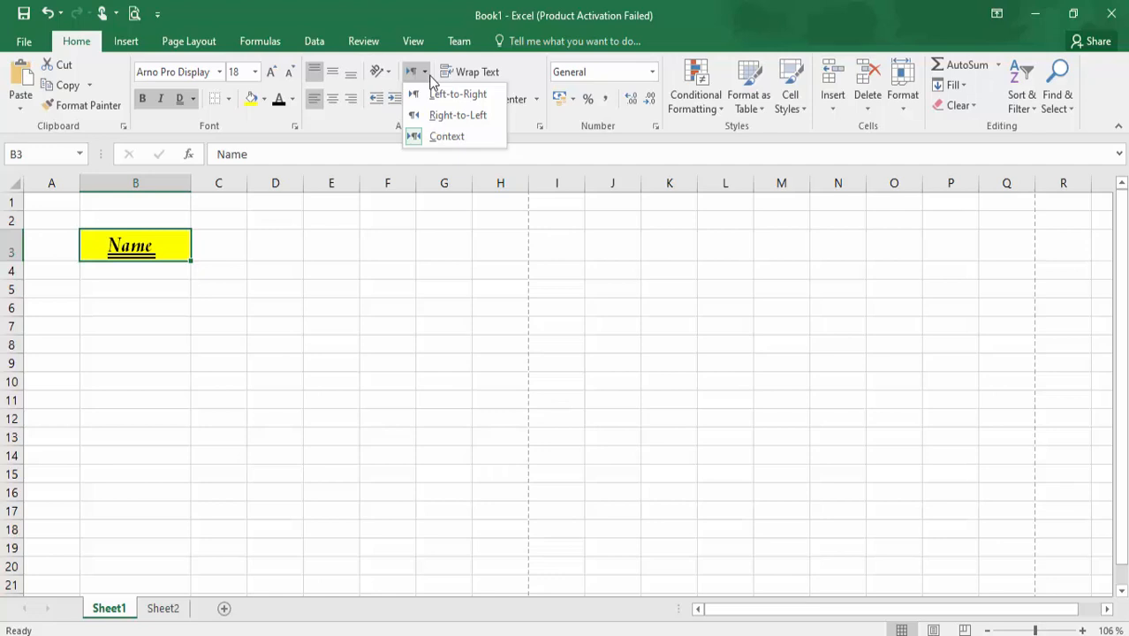
left_click(535, 7)
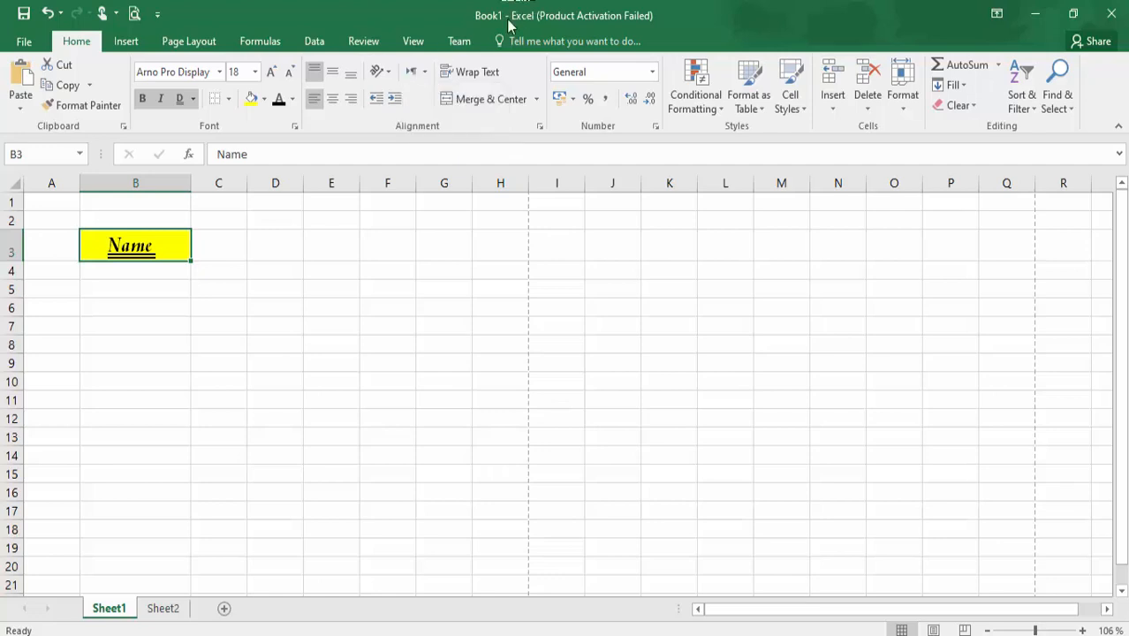
- Replace the text in cell B3 with "Description about ms excel"
double_click(176, 255)
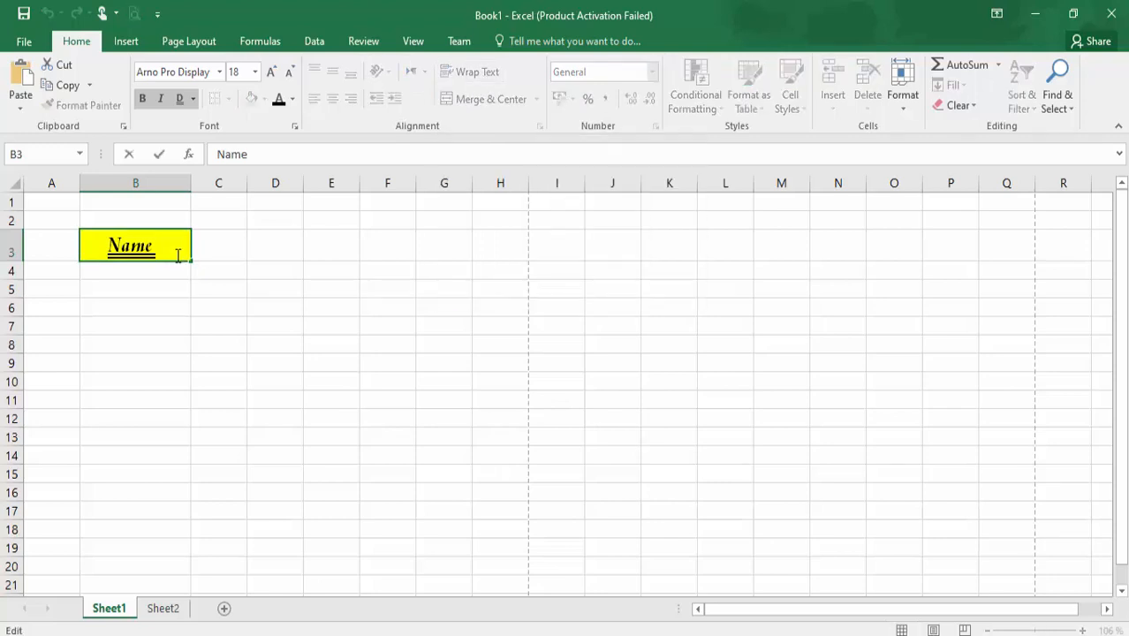
key("BackSpace")
key("BackSpace")
key("BackSpace")
key("BackSpace")
type("Dw")
key("BackSpace")
type("escrip")
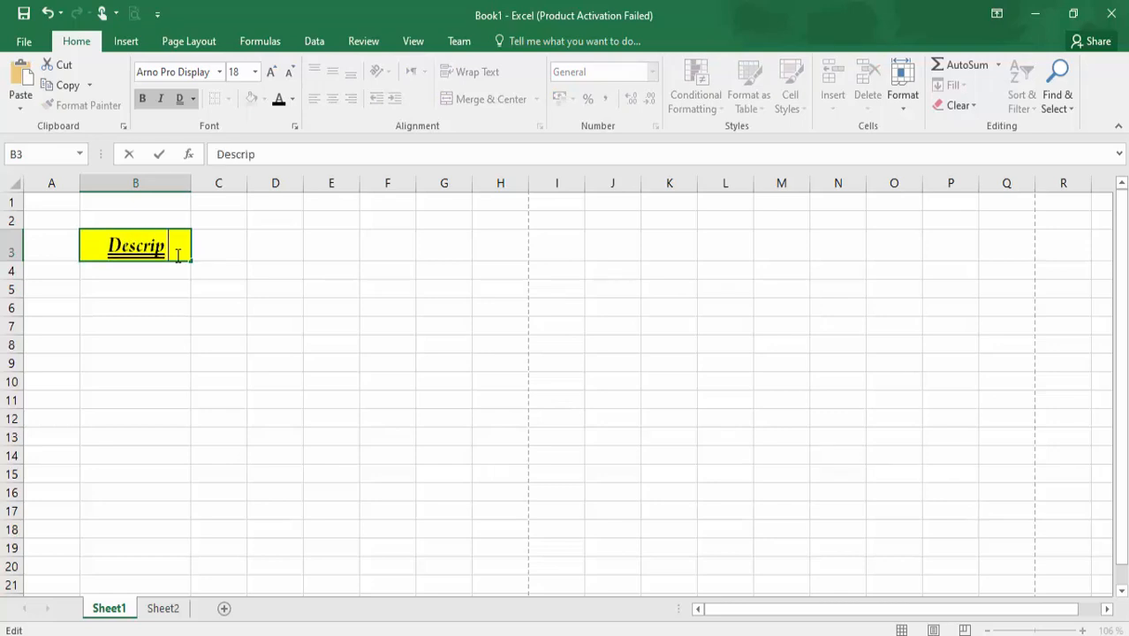
type("tion ab")
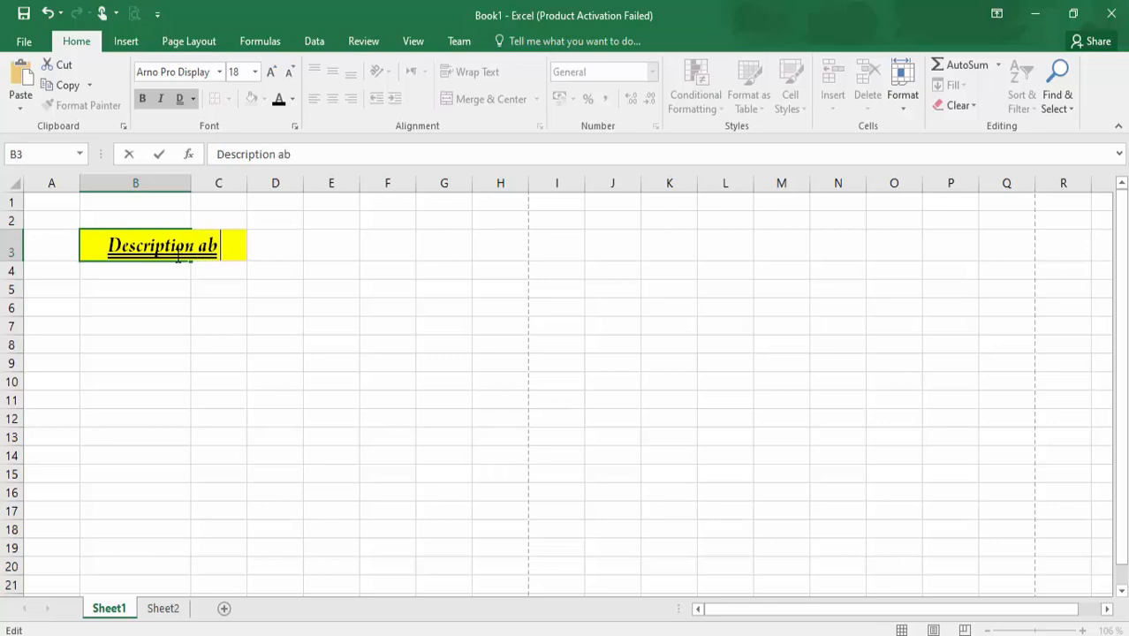
type("out ms ex cel")
key("BackSpace")
key("BackSpace")
key("BackSpace")
key("BackSpace")
type("cel")
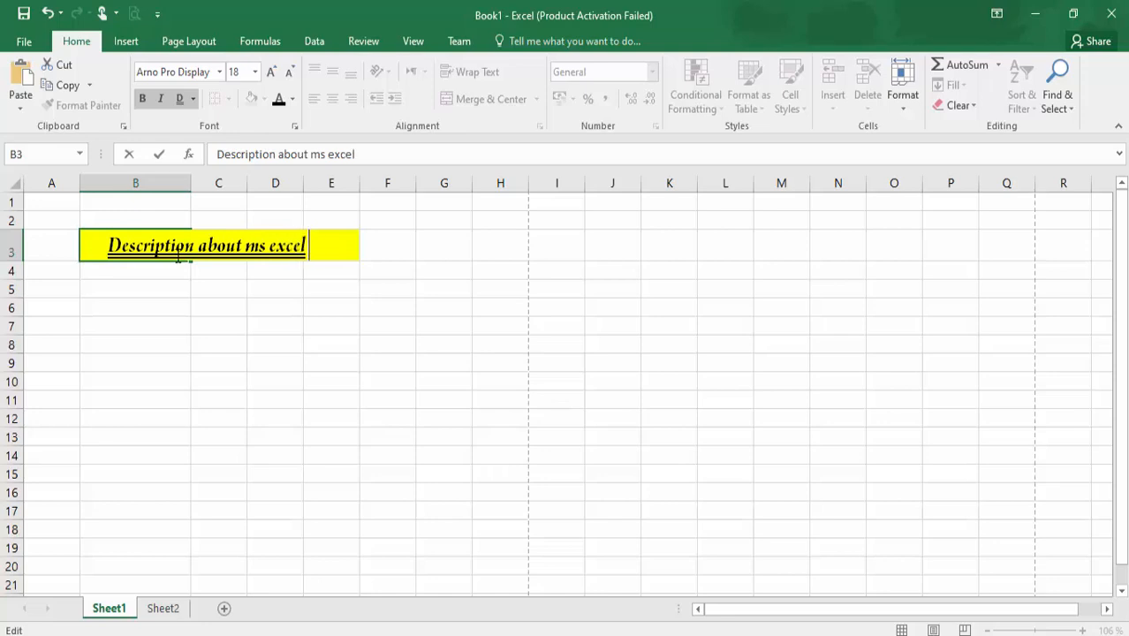
left_click(349, 345)
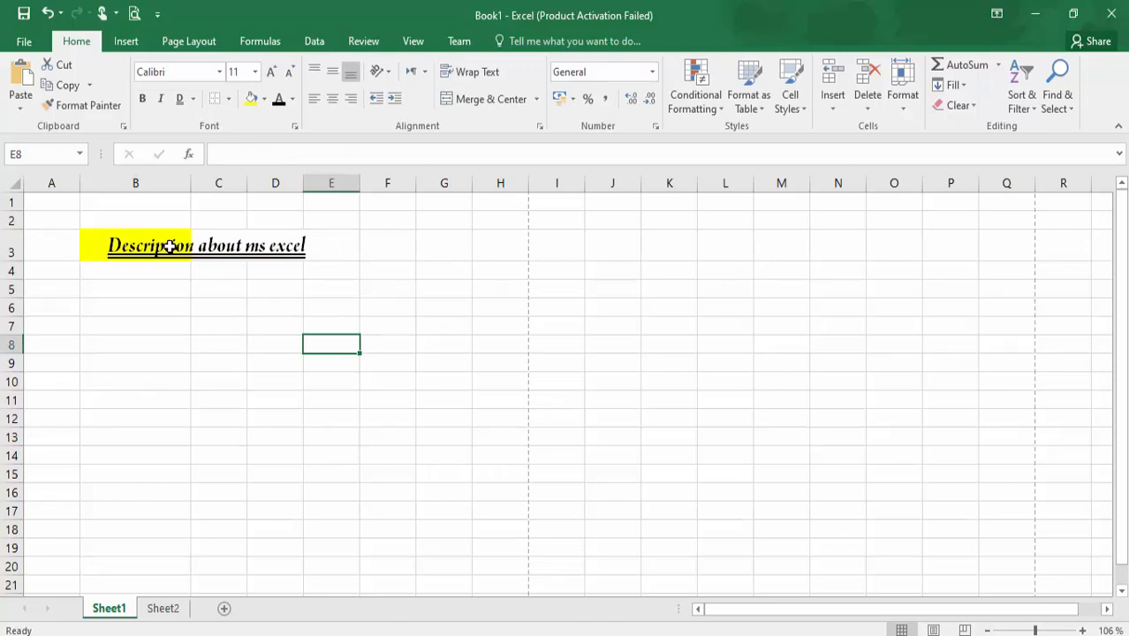
- Check the sheet's print preview before and after entering "abc" in cell C3
key("ctrl+p")
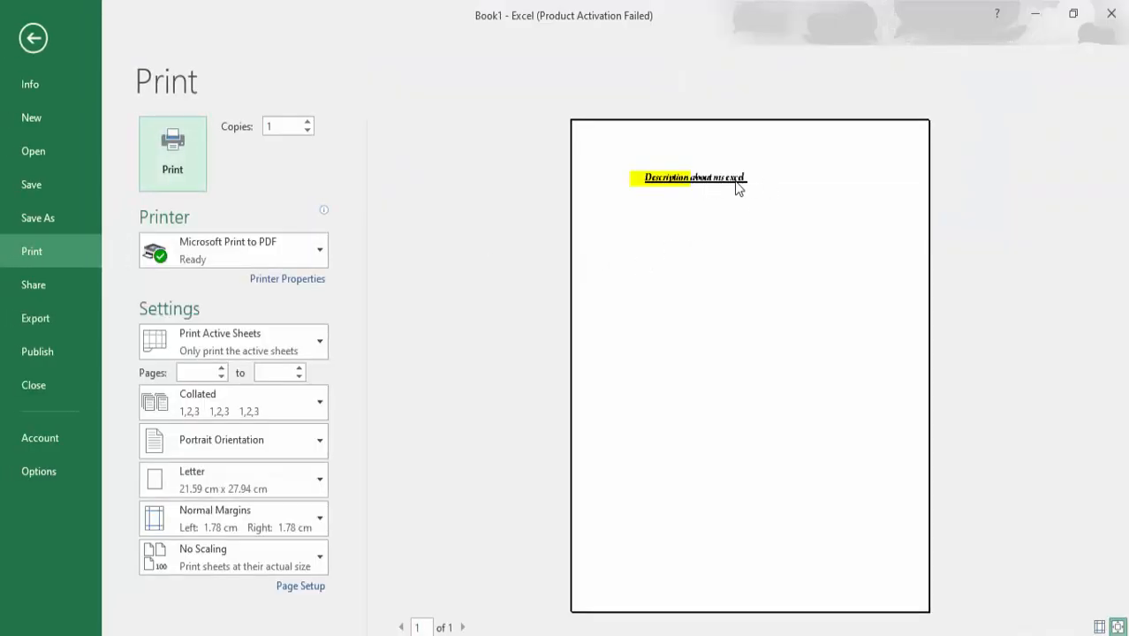
left_click(38, 41)
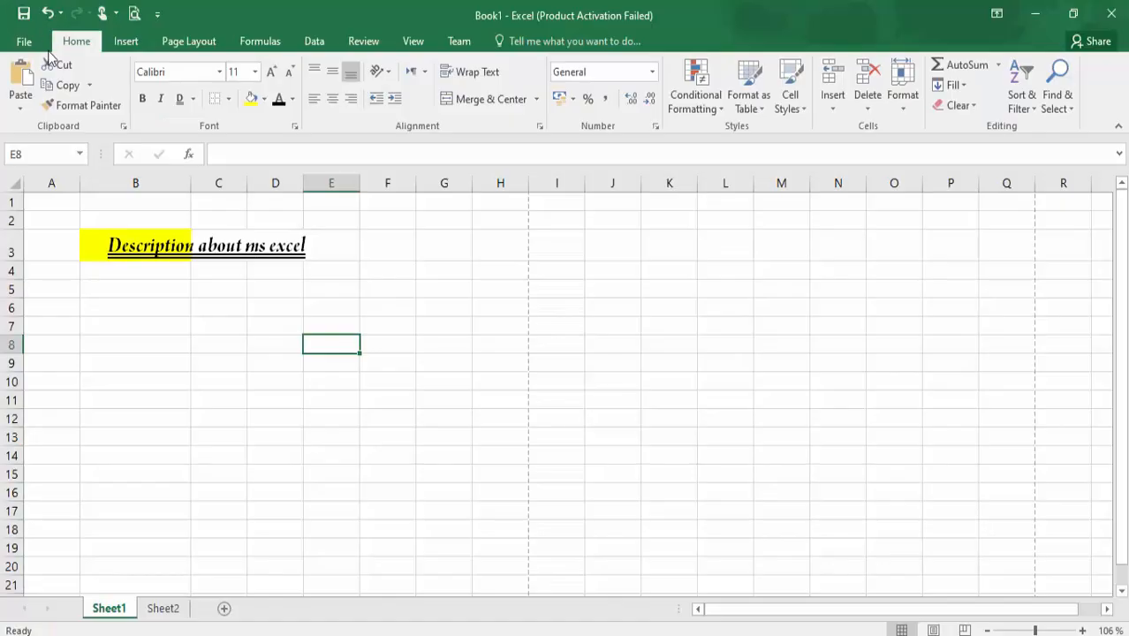
left_click(221, 240)
type("abc")
key("Tab")
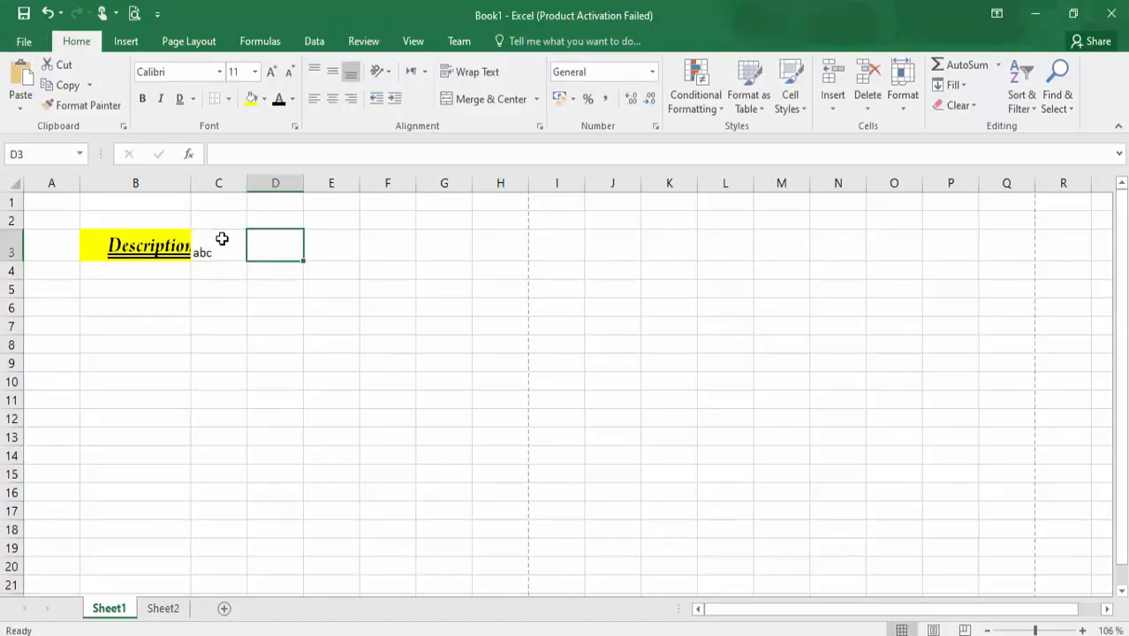
key("ctrl+p")
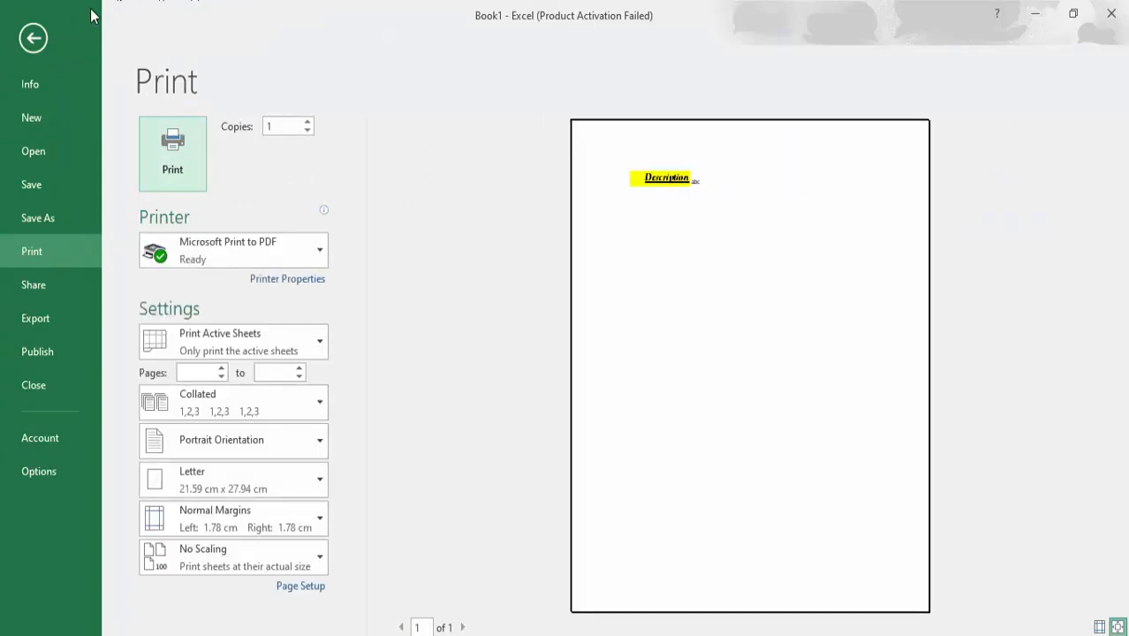
left_click(40, 35)
- Demonstrate Wrap Text on cell B3 by turning it on and back off
left_click(161, 231)
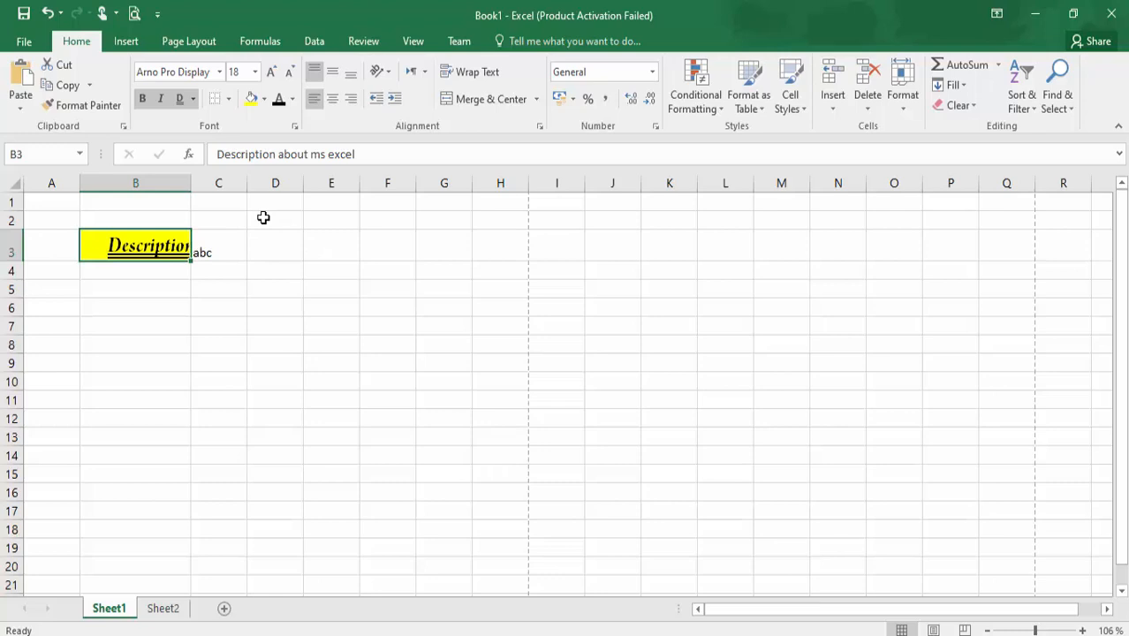
left_click(458, 70)
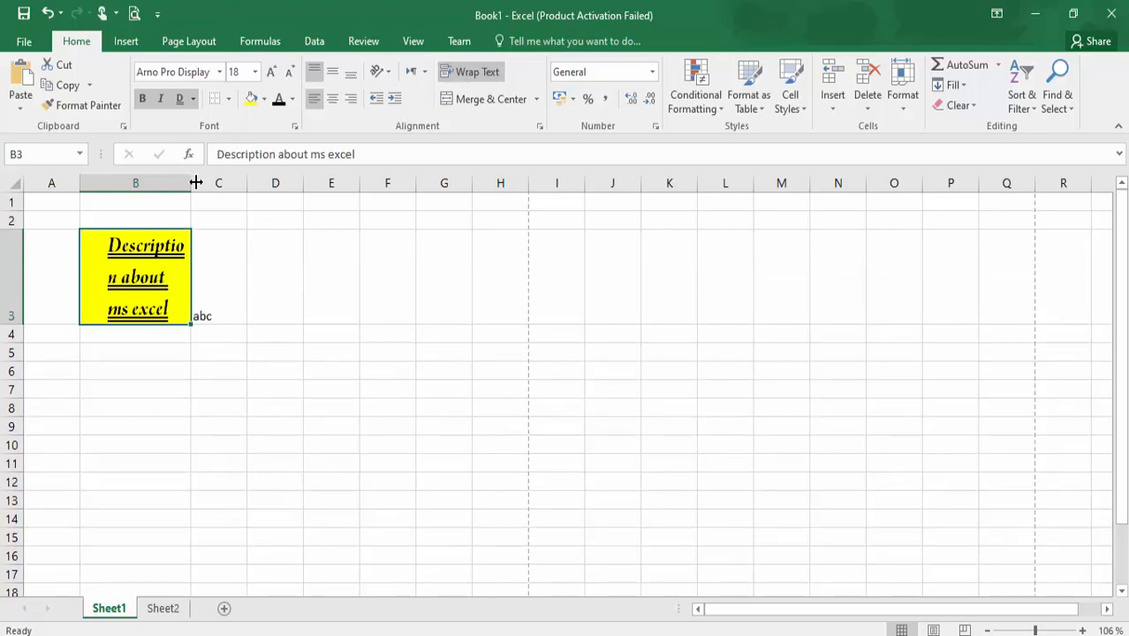
left_click(122, 267)
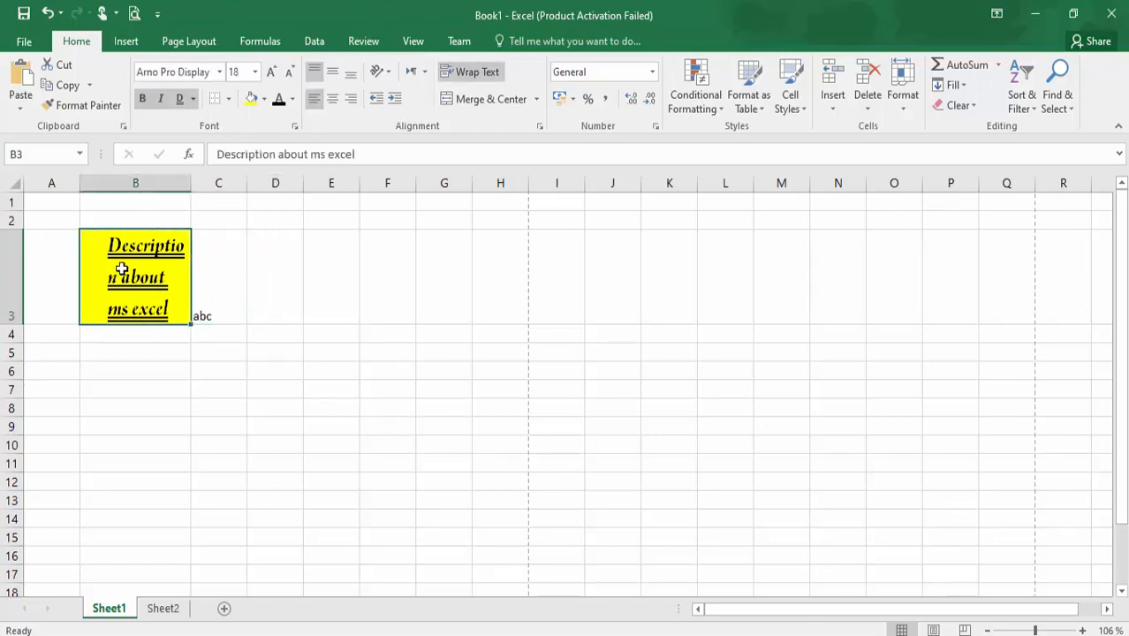
left_click(466, 75)
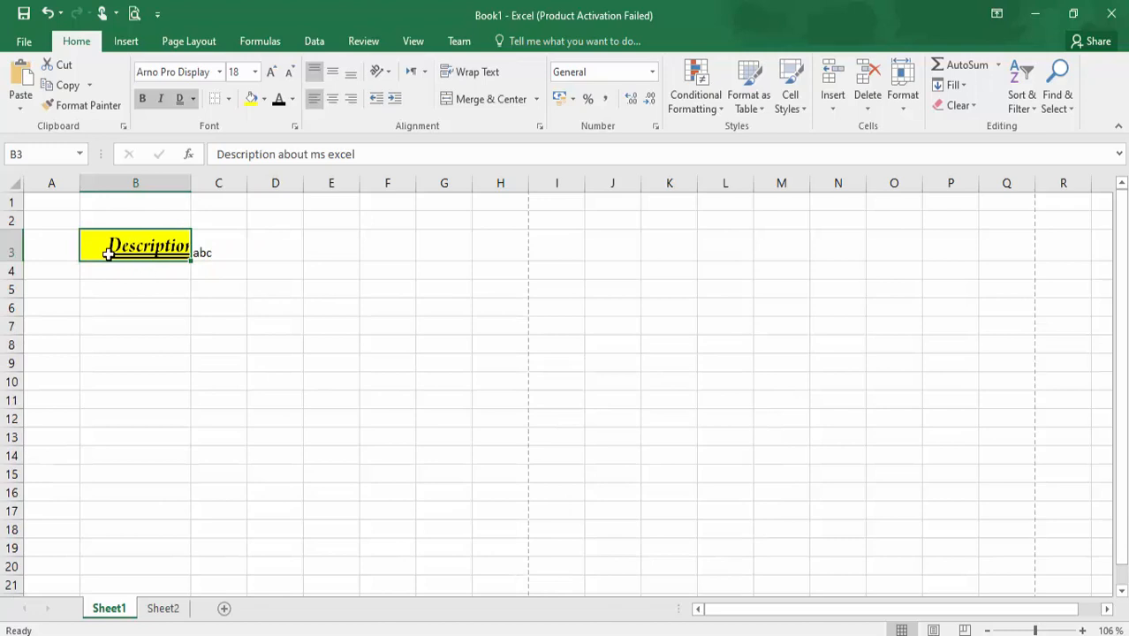
- Merge and center the range B3:E3, keeping only the upper-left value, and select the merged cell
left_click_drag(98, 249, 318, 244)
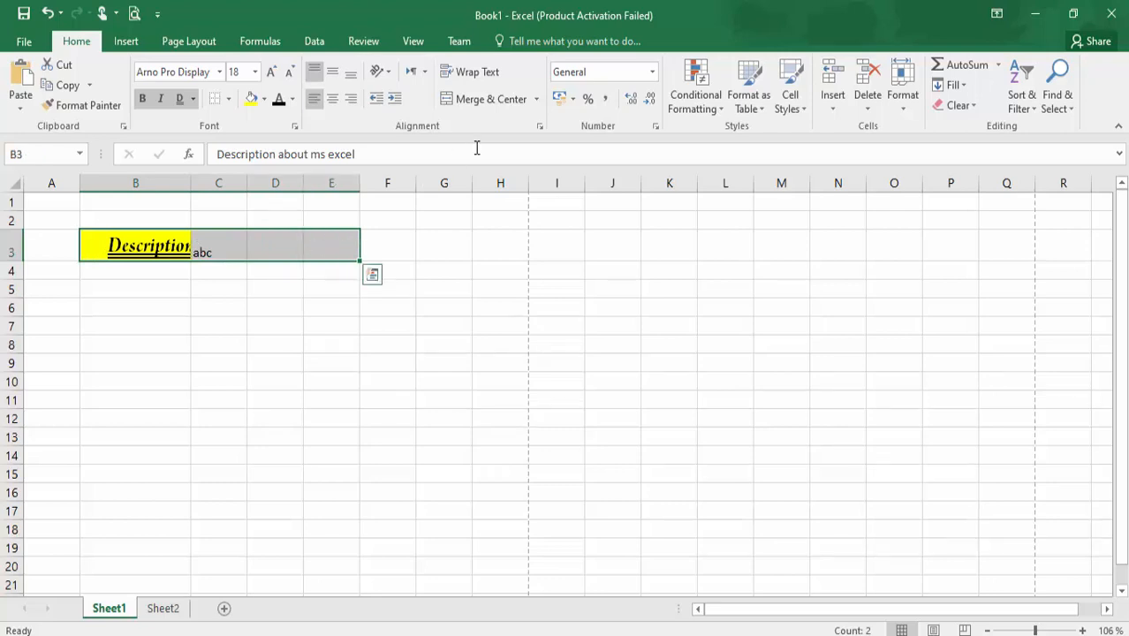
left_click(503, 104)
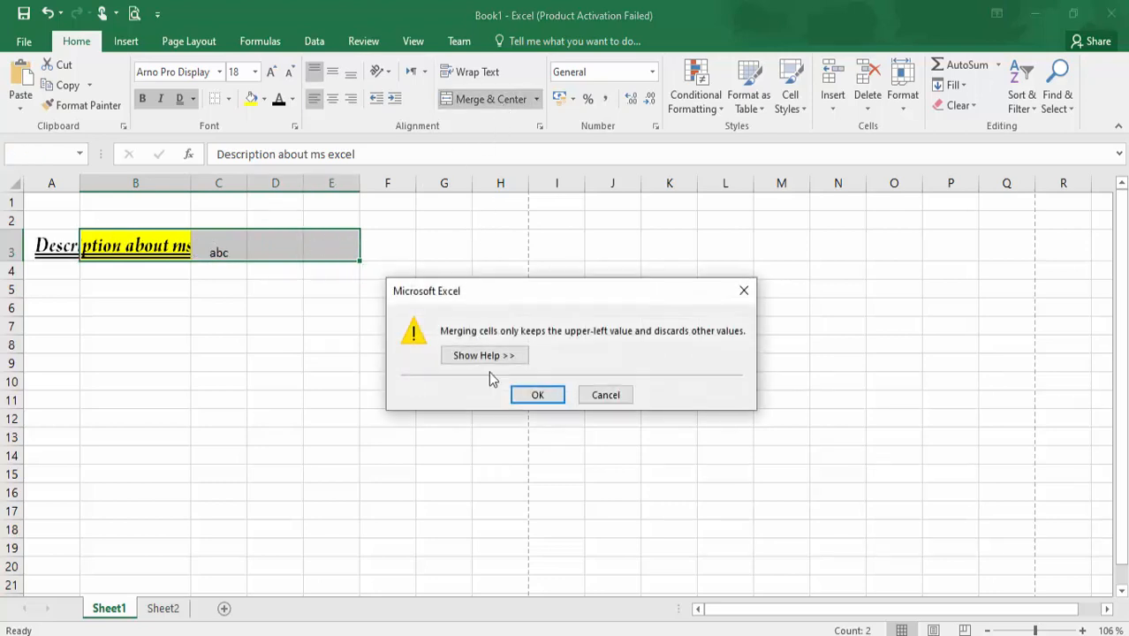
left_click(555, 402)
left_click(431, 361)
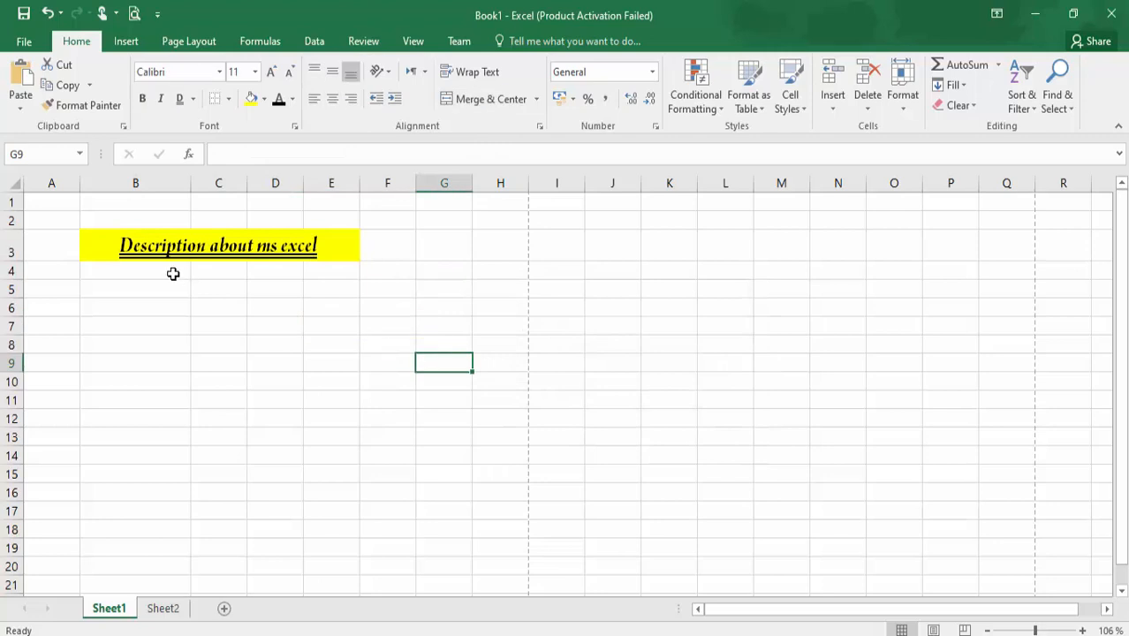
left_click(126, 244)
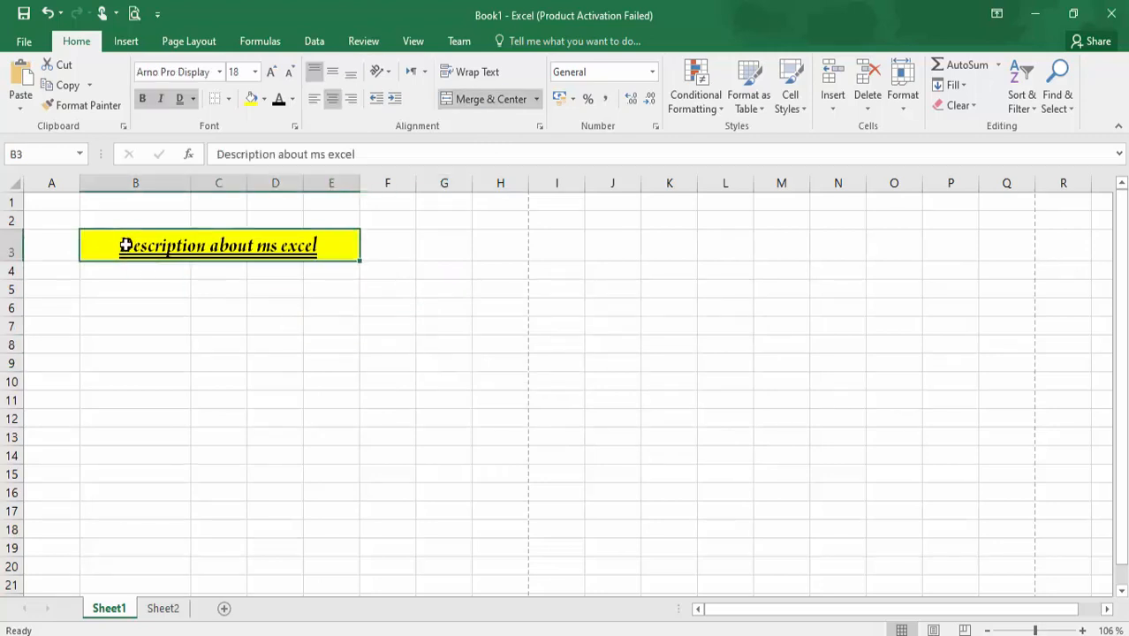
left_click(148, 269)
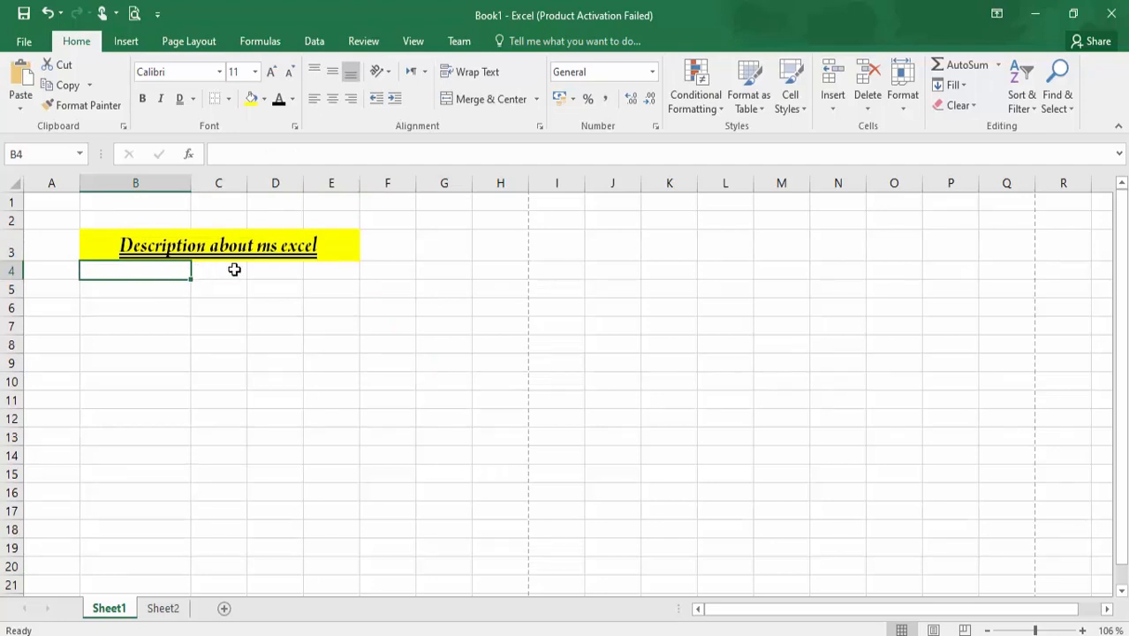
left_click(97, 237)
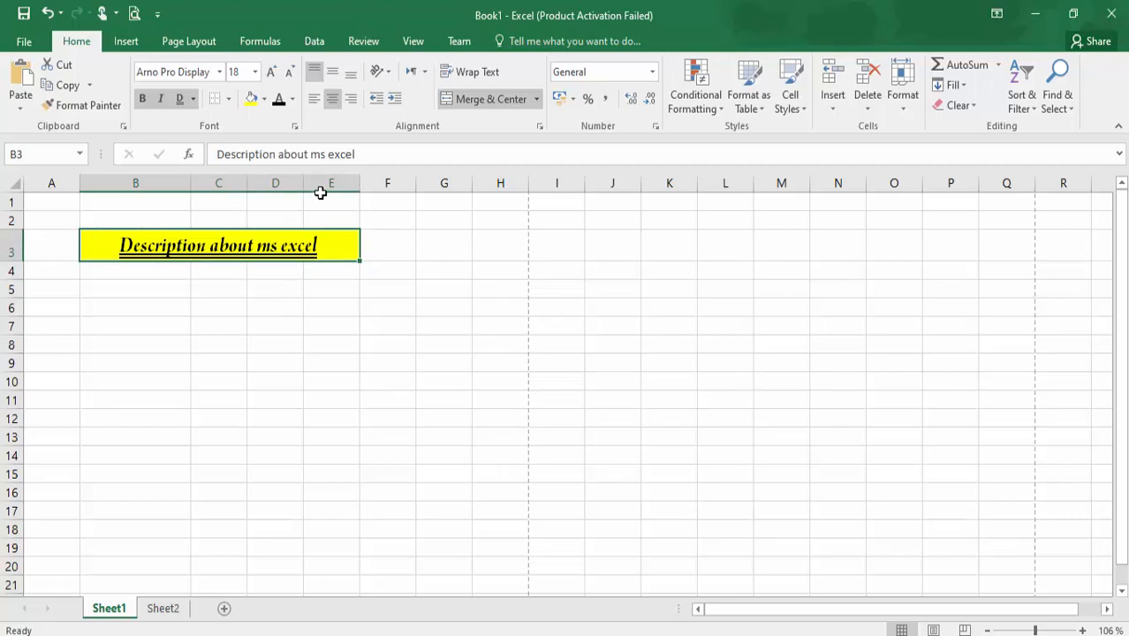
left_click(176, 282)
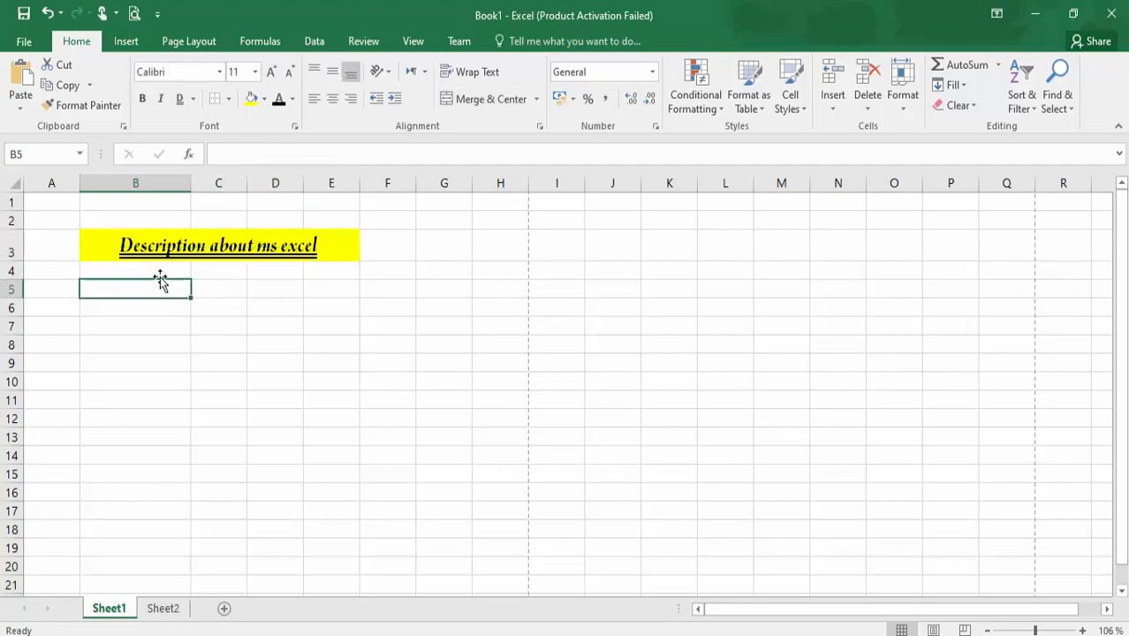
- Widen the merged heading by unmerging it and merging and centering the range A3:H3
left_click_drag(43, 245, 481, 250)
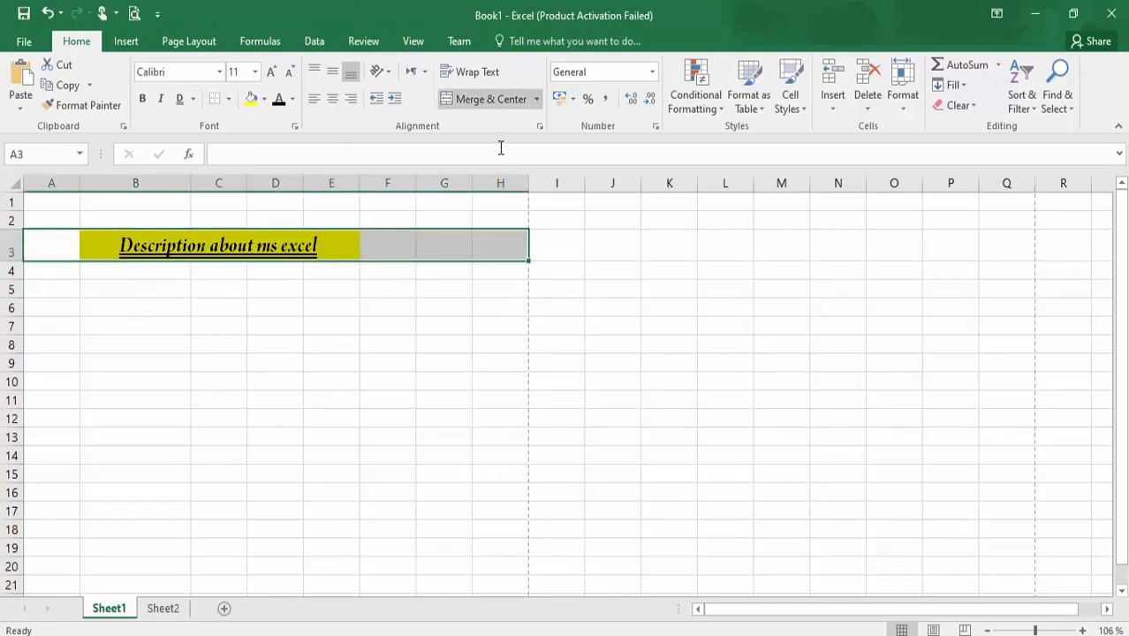
left_click(508, 98)
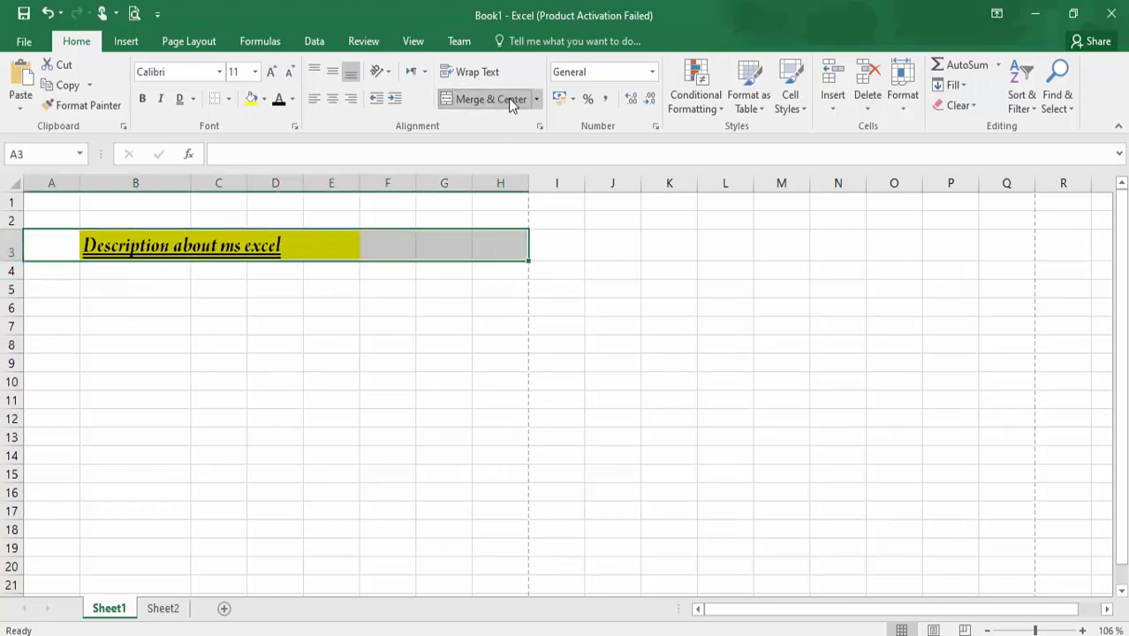
left_click(508, 98)
left_click(467, 348)
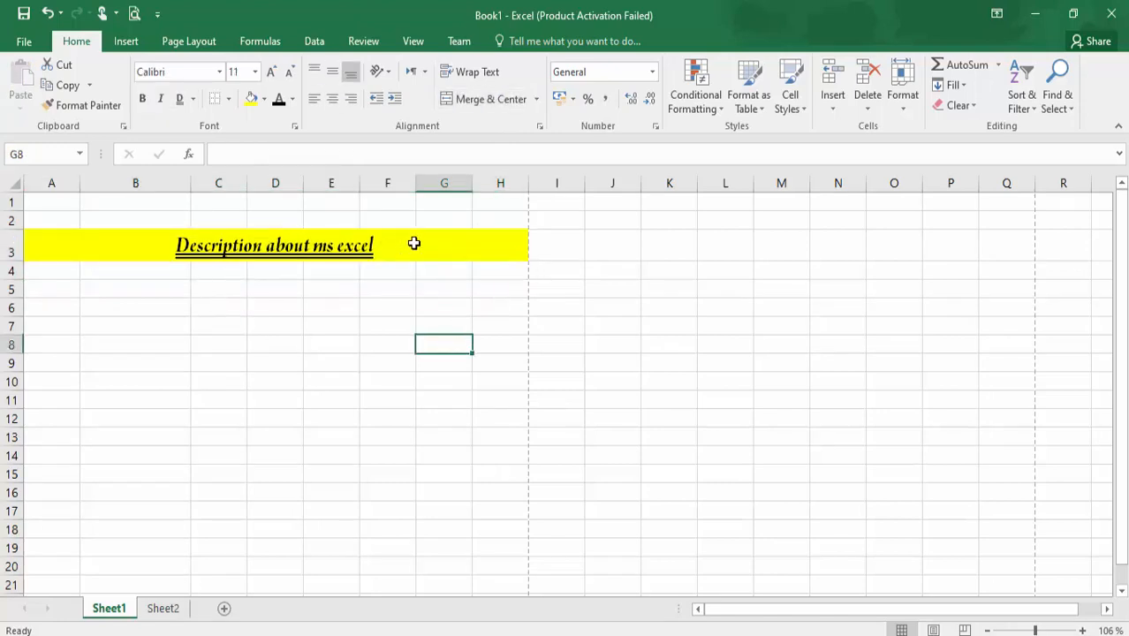
- Review the alignment, font, border, fill and protection settings in the Format Cells dialog for the merged heading
left_click(308, 244)
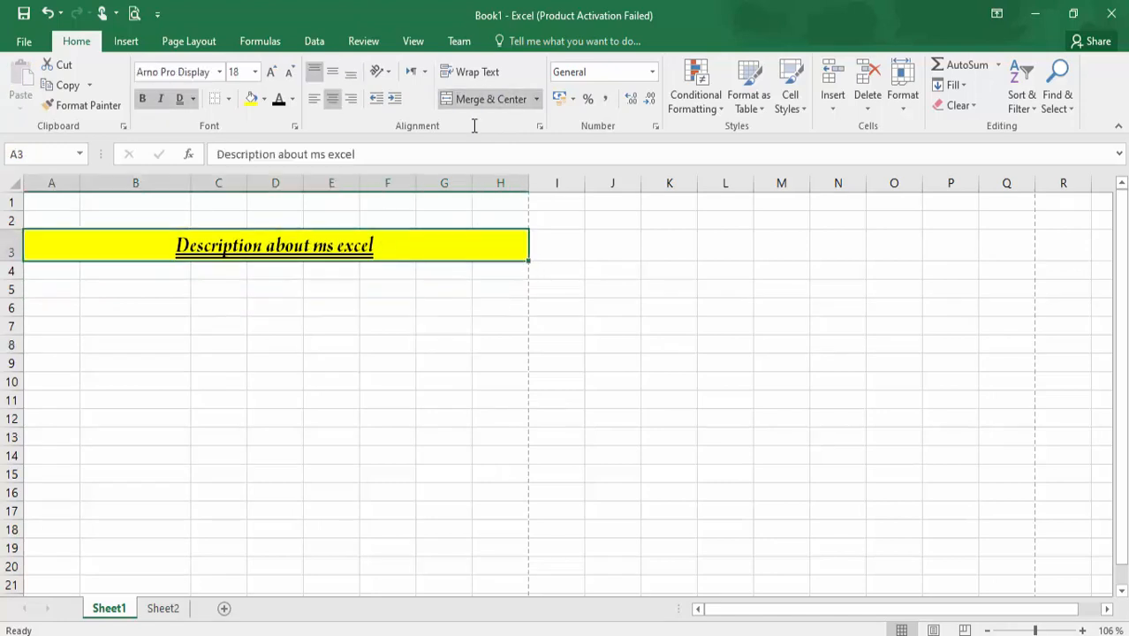
left_click(541, 126)
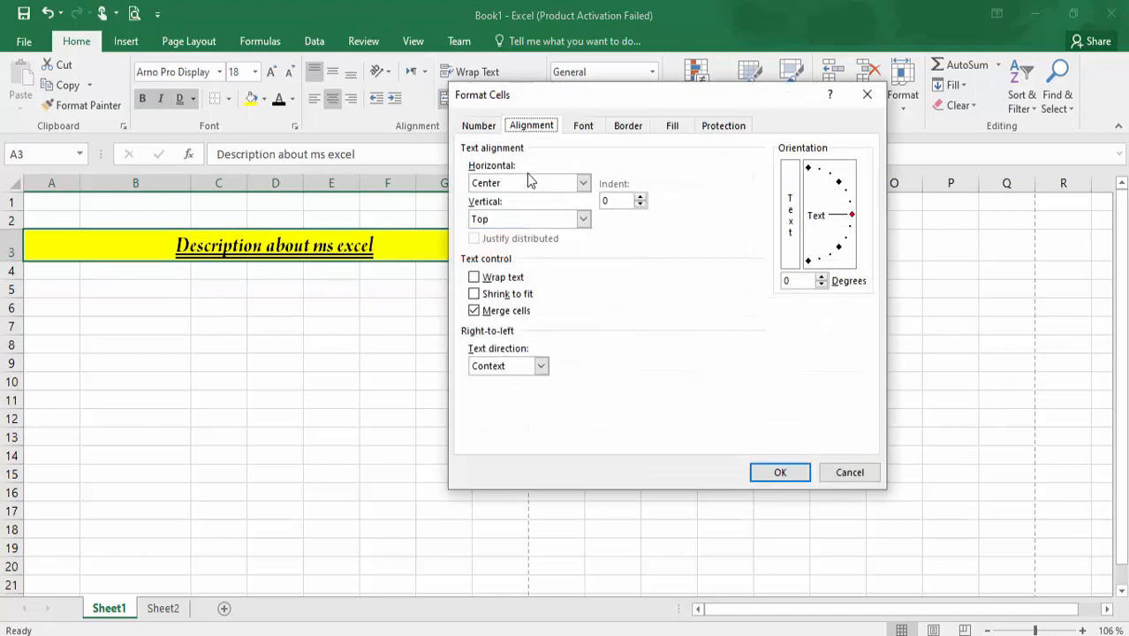
left_click(609, 129)
left_click(590, 128)
left_click(638, 129)
left_click(674, 127)
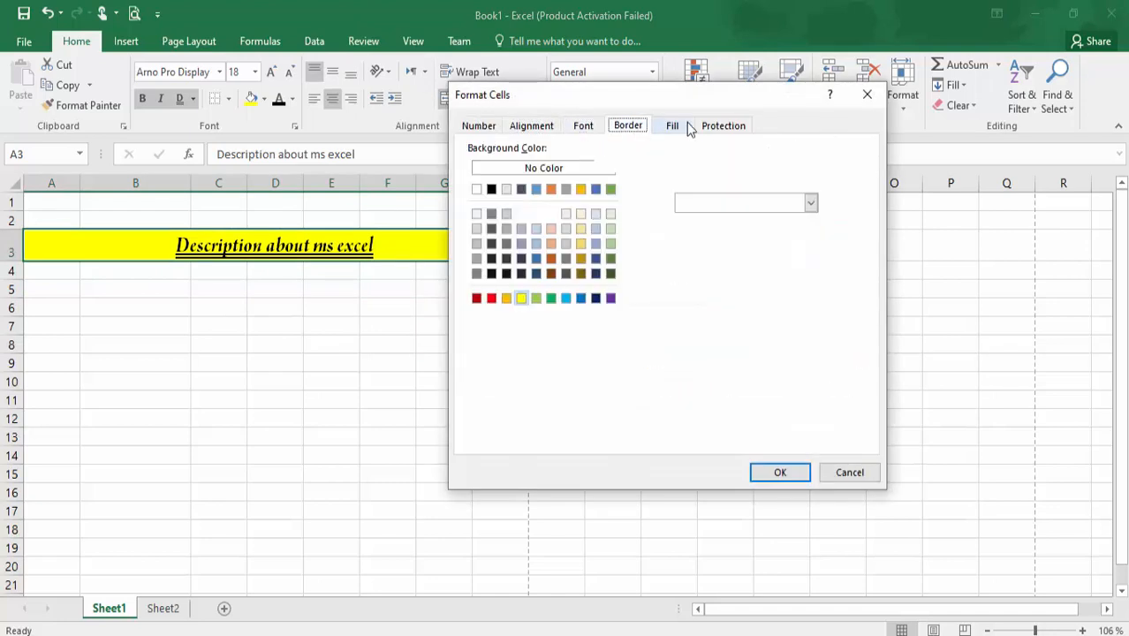
left_click(729, 126)
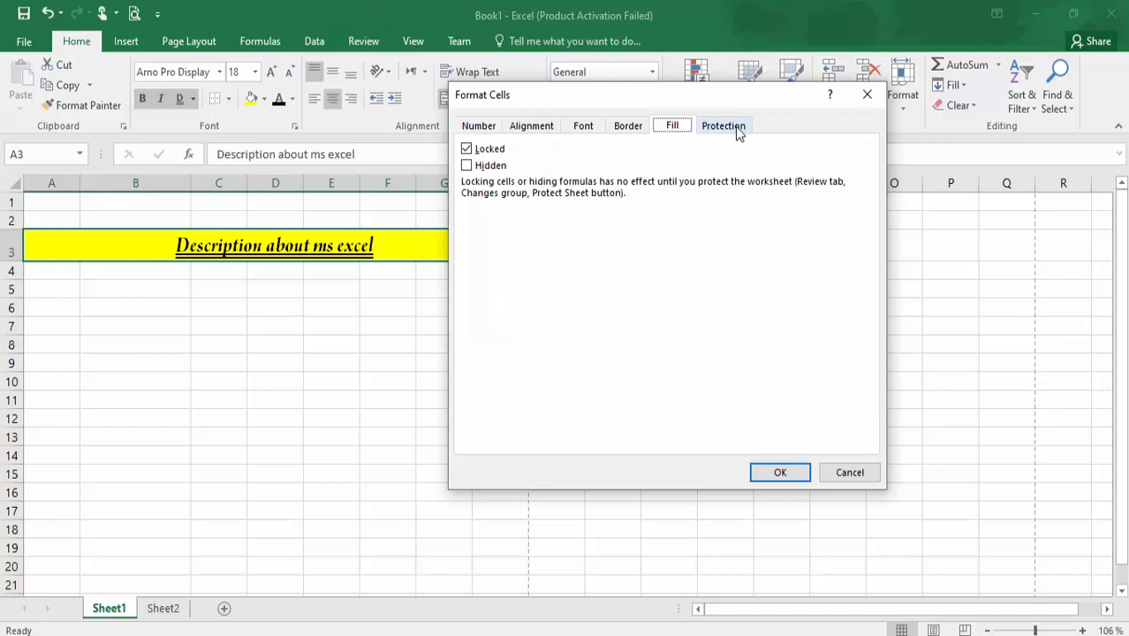
- Fill the merged heading with a two-color gradient from near-black to blue-gray, using the From corner shading style
left_click(673, 126)
left_click(594, 258)
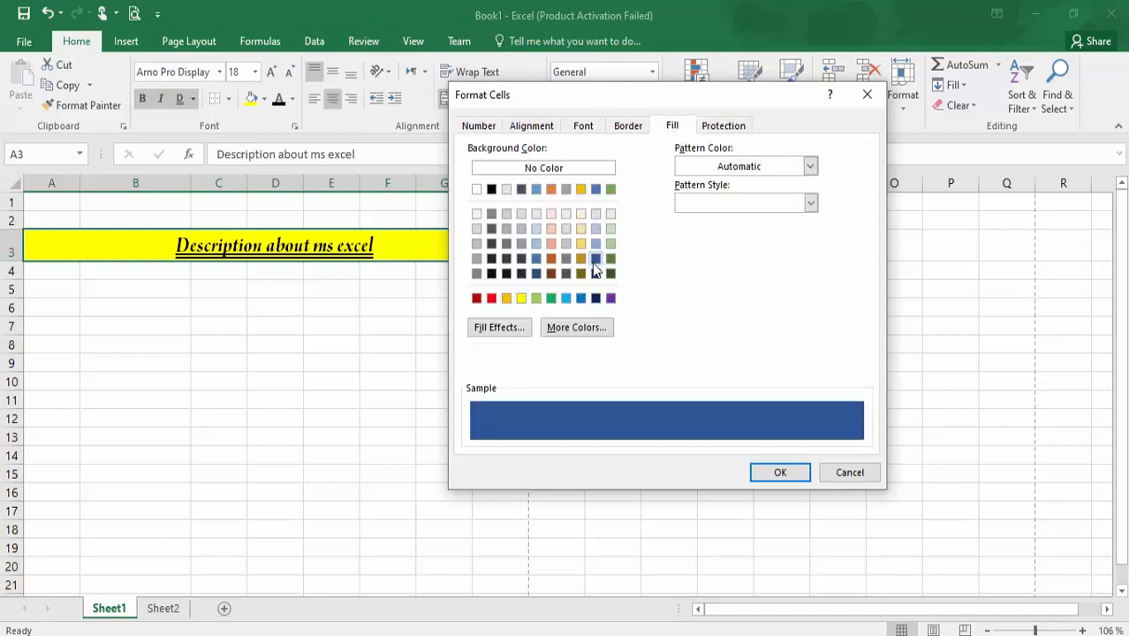
left_click(502, 328)
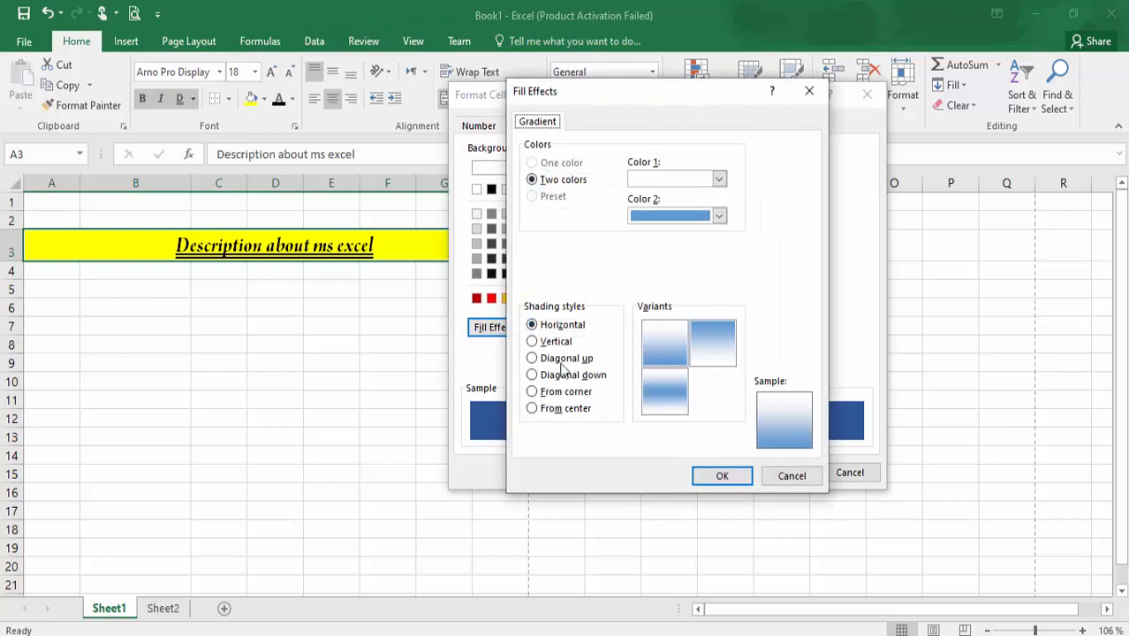
left_click(559, 391)
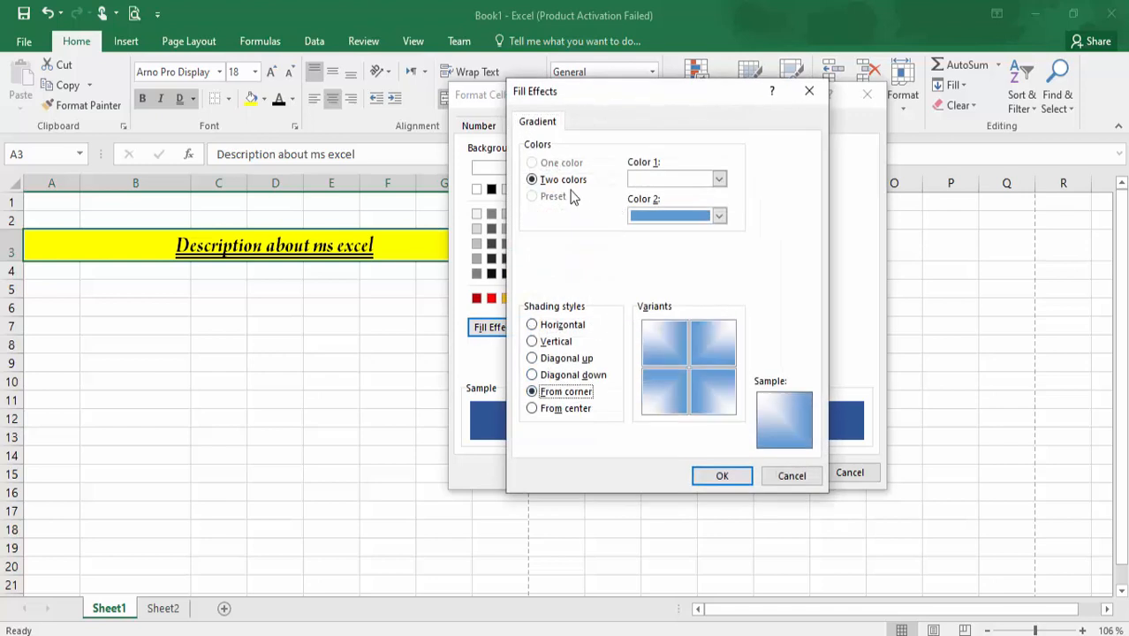
left_click(682, 216)
left_click(679, 294)
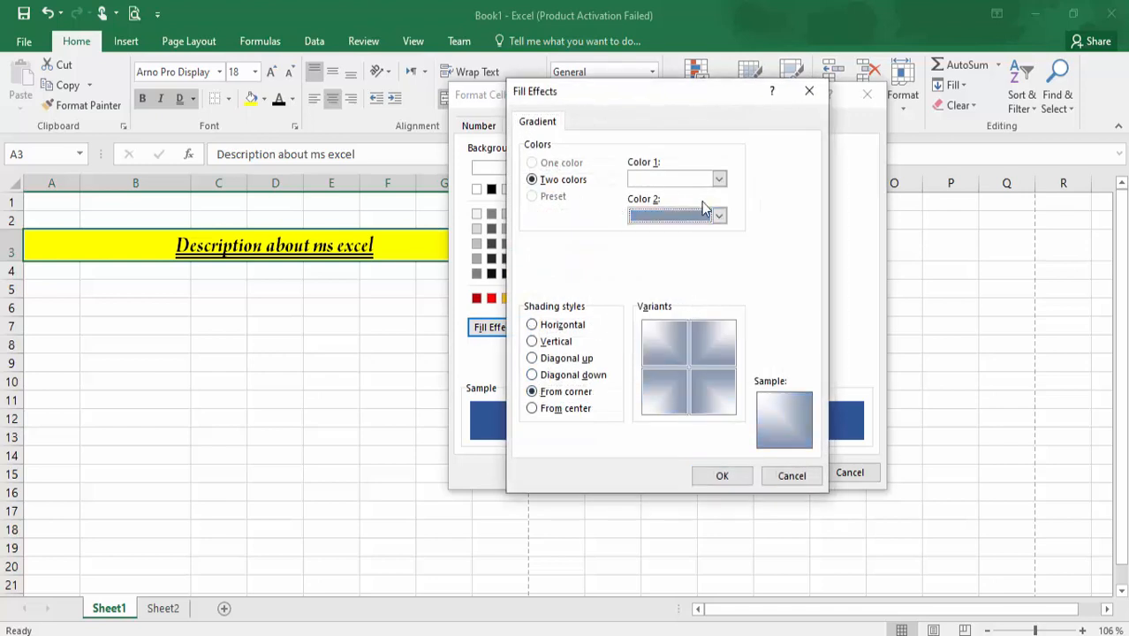
left_click(710, 181)
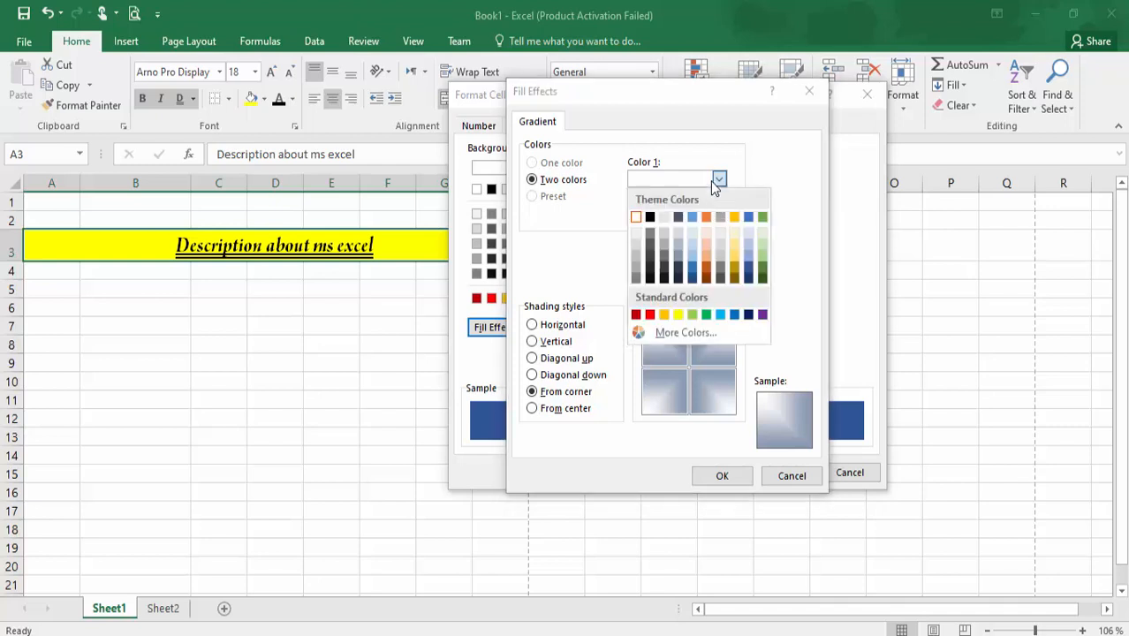
left_click(656, 283)
left_click(728, 477)
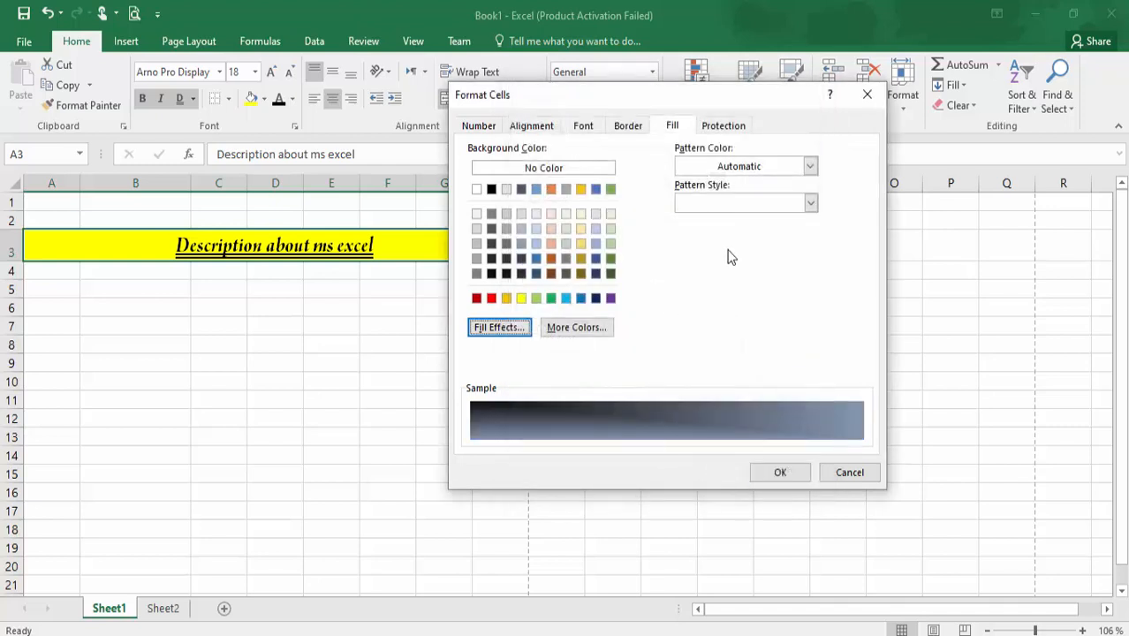
left_click(791, 476)
left_click(792, 477)
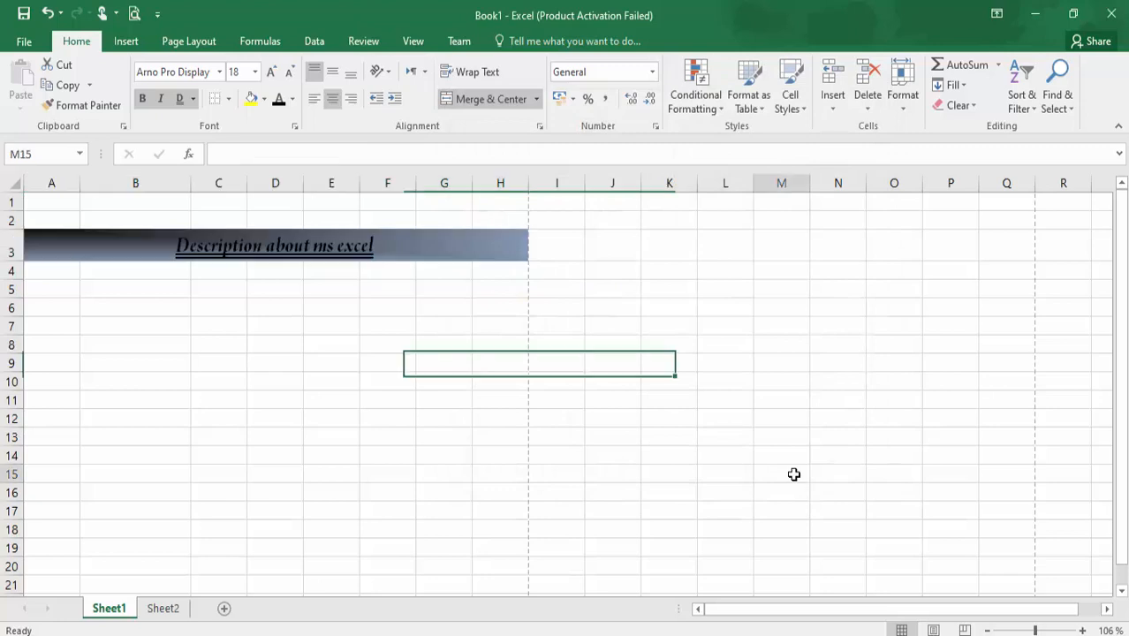
- Set the font color of the merged heading in A3:H3 to white
left_click(427, 267)
left_click(375, 244)
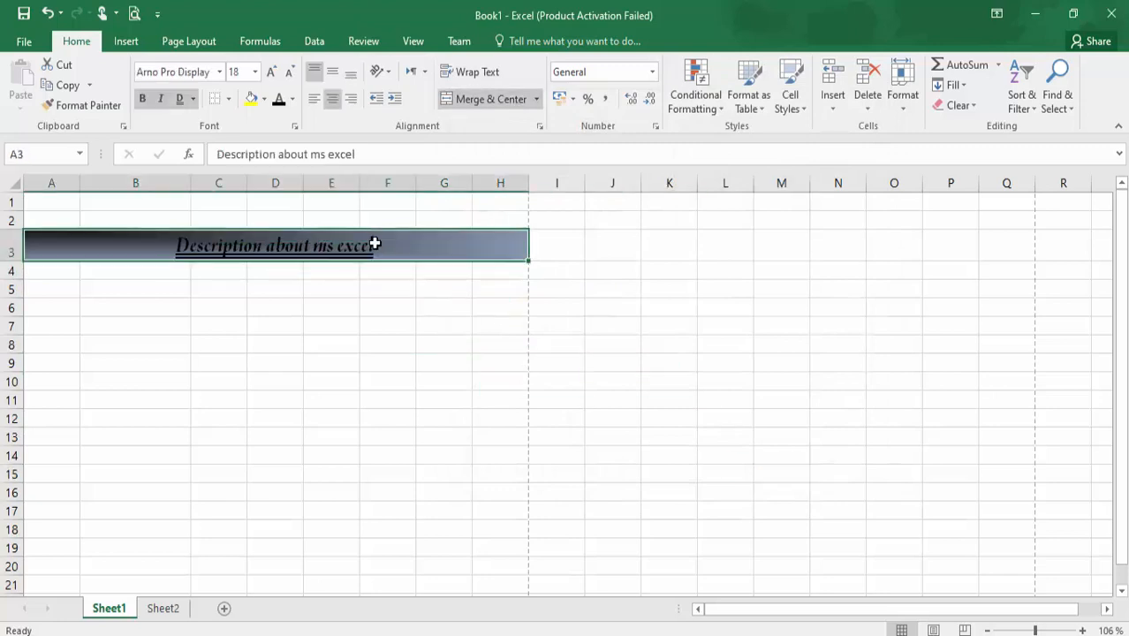
left_click(293, 100)
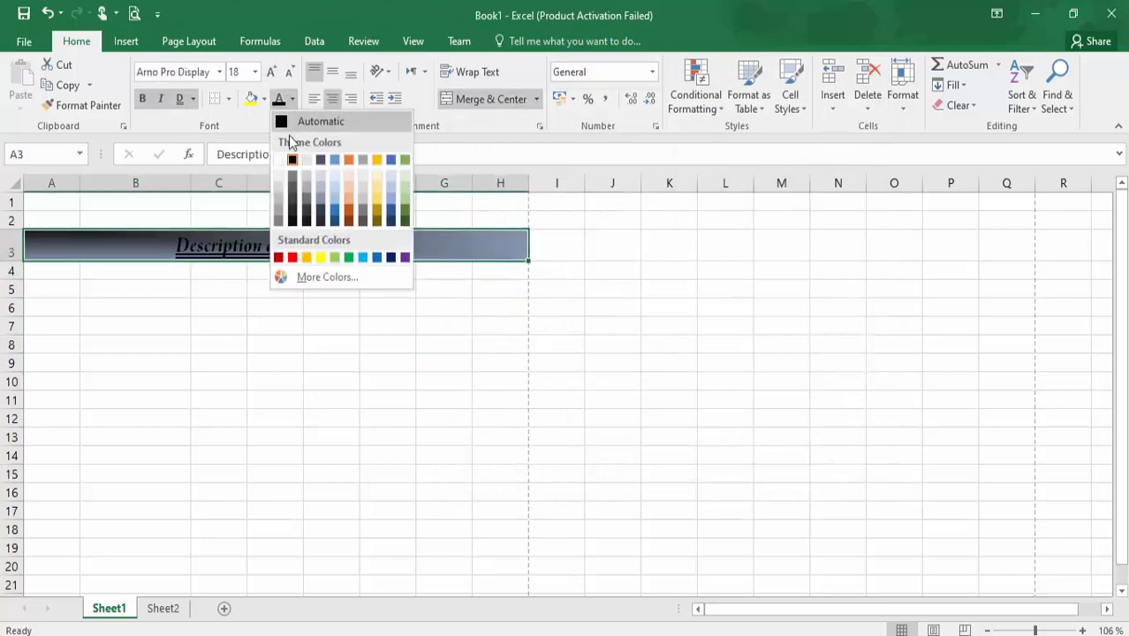
left_click(282, 156)
left_click(331, 327)
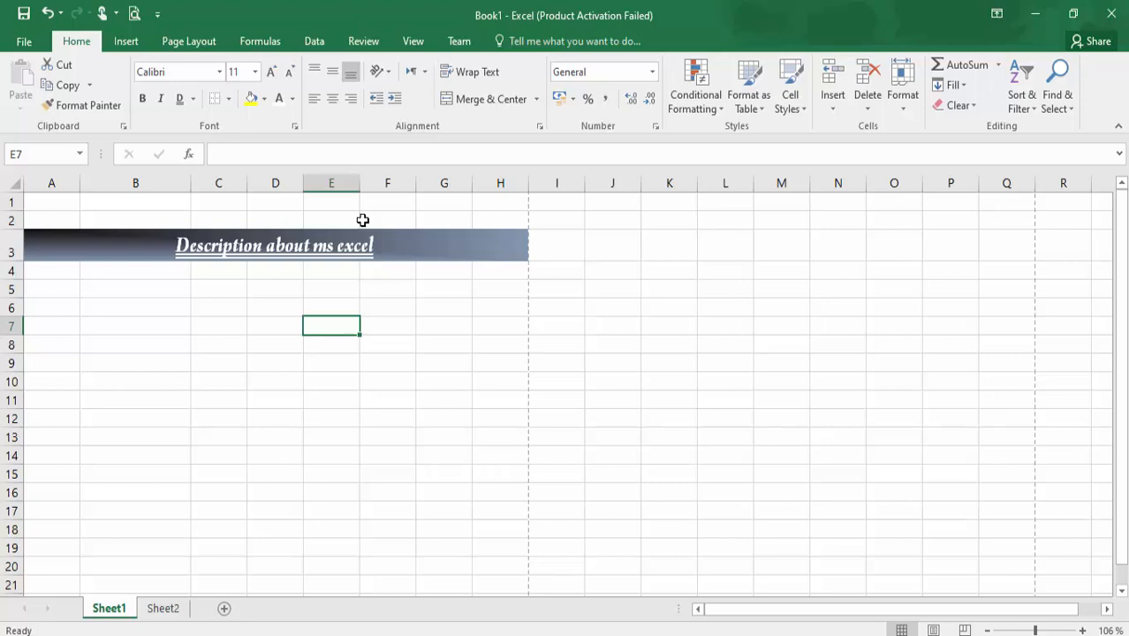
- Enter a person's name in cell C6 and 12 in cell D6
left_click(477, 382)
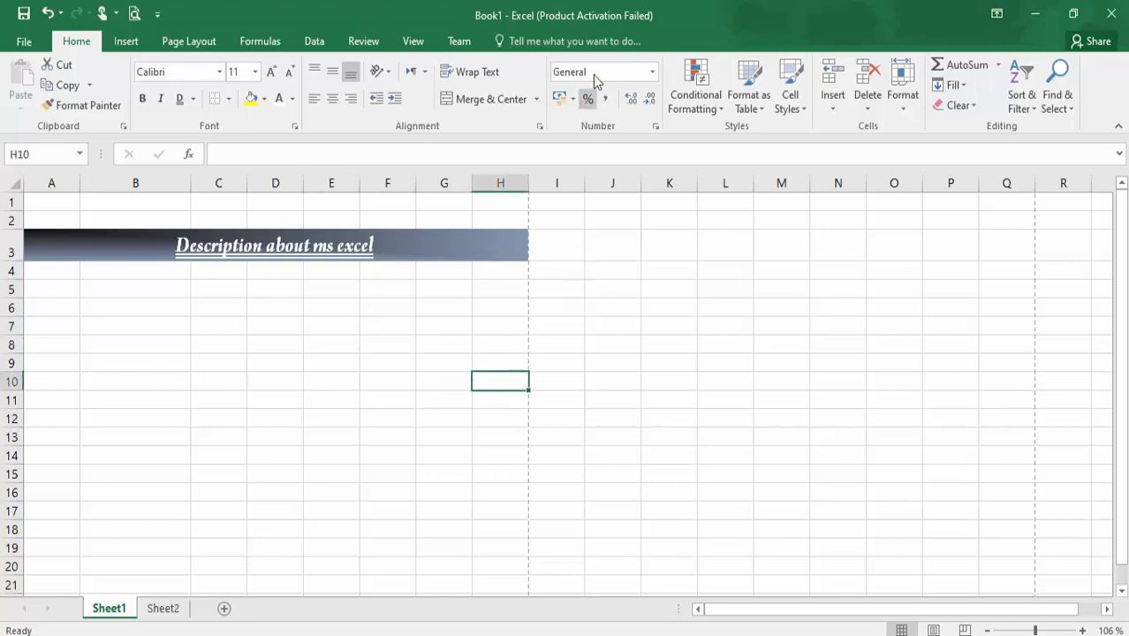
left_click(320, 315)
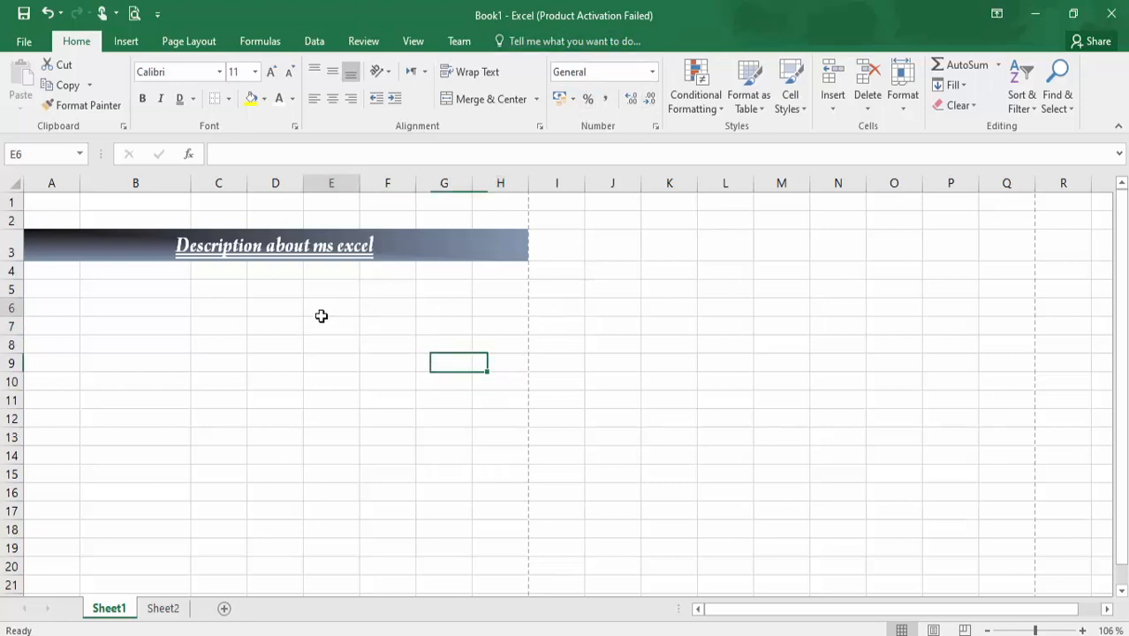
key("Left")
key("Left")
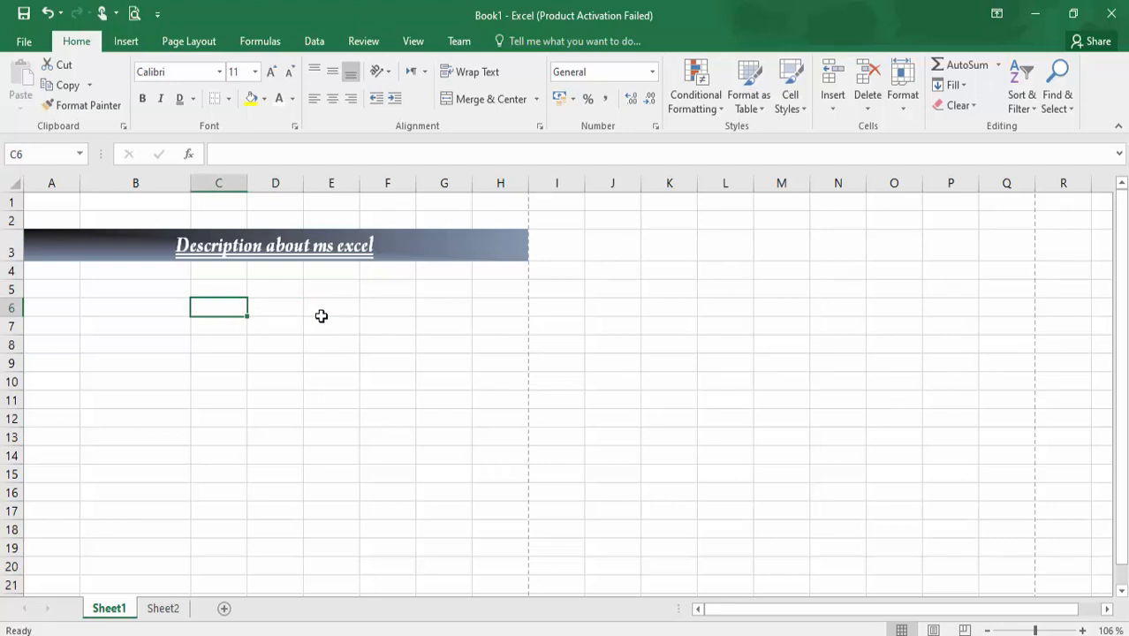
type("asad")
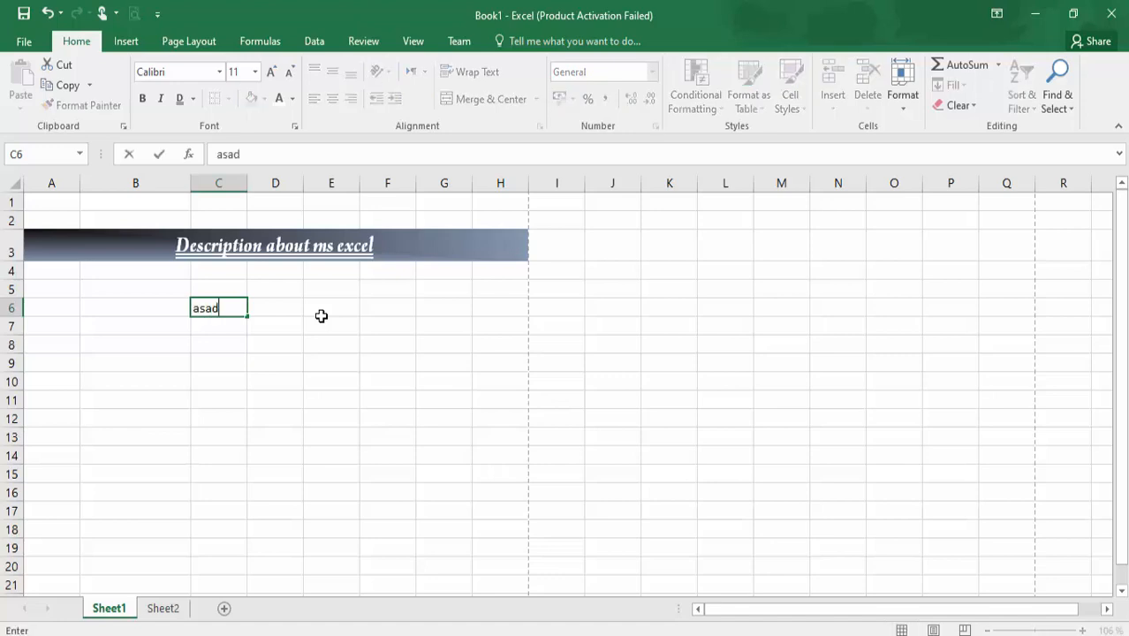
key("Tab")
type("12")
key("Tab")
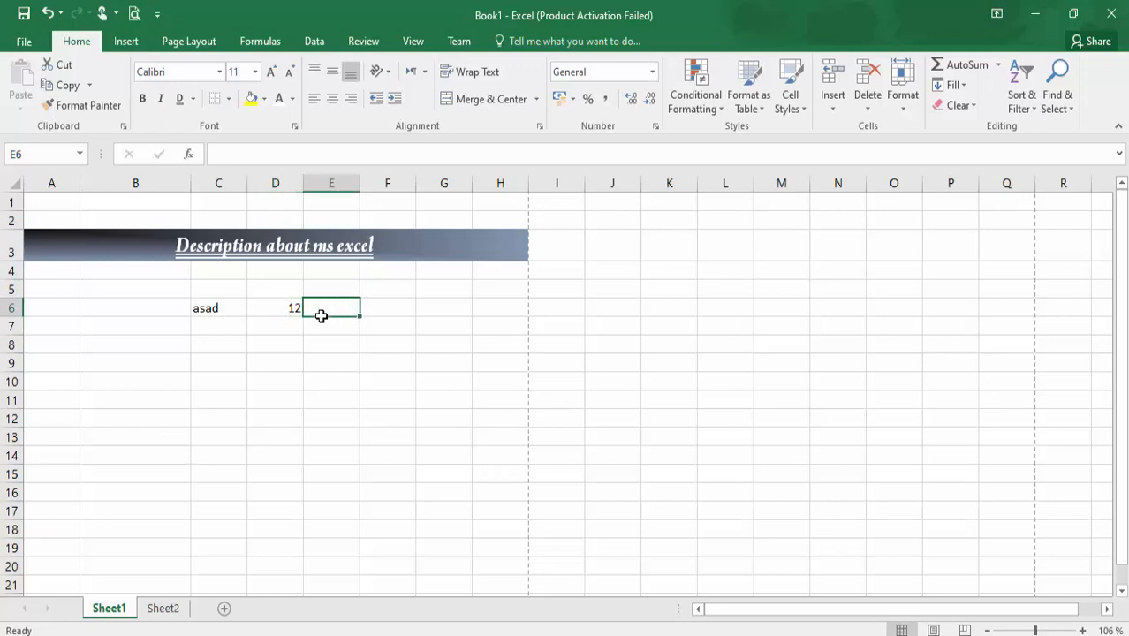
- Browse the number categories in Format Cells for cell C6 and apply the Text format
key("Left")
key("Left")
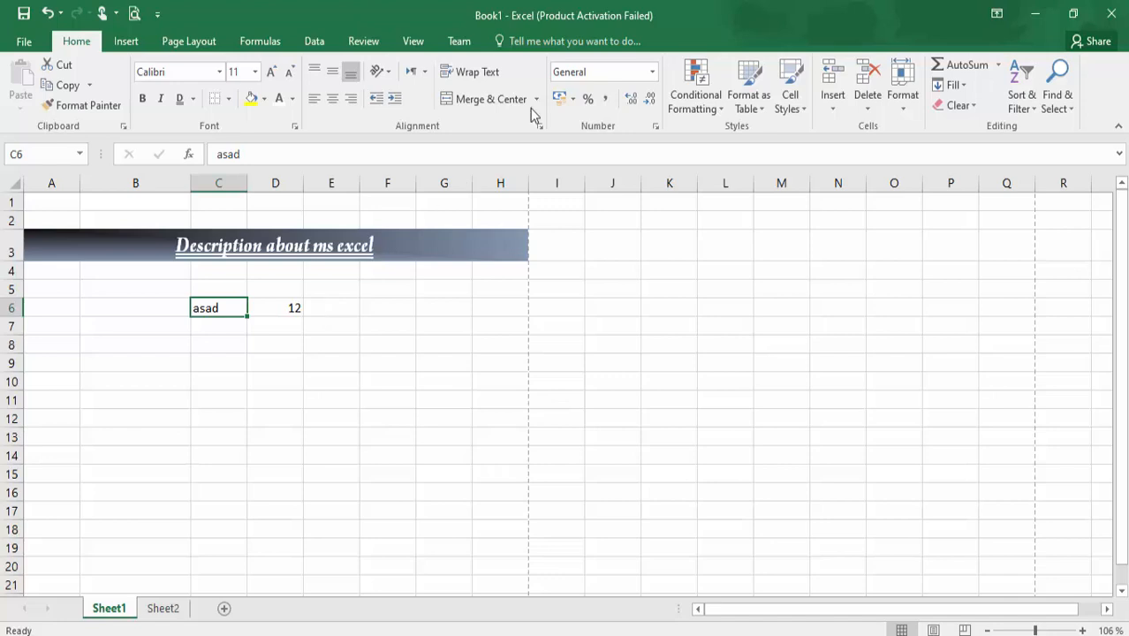
left_click(660, 129)
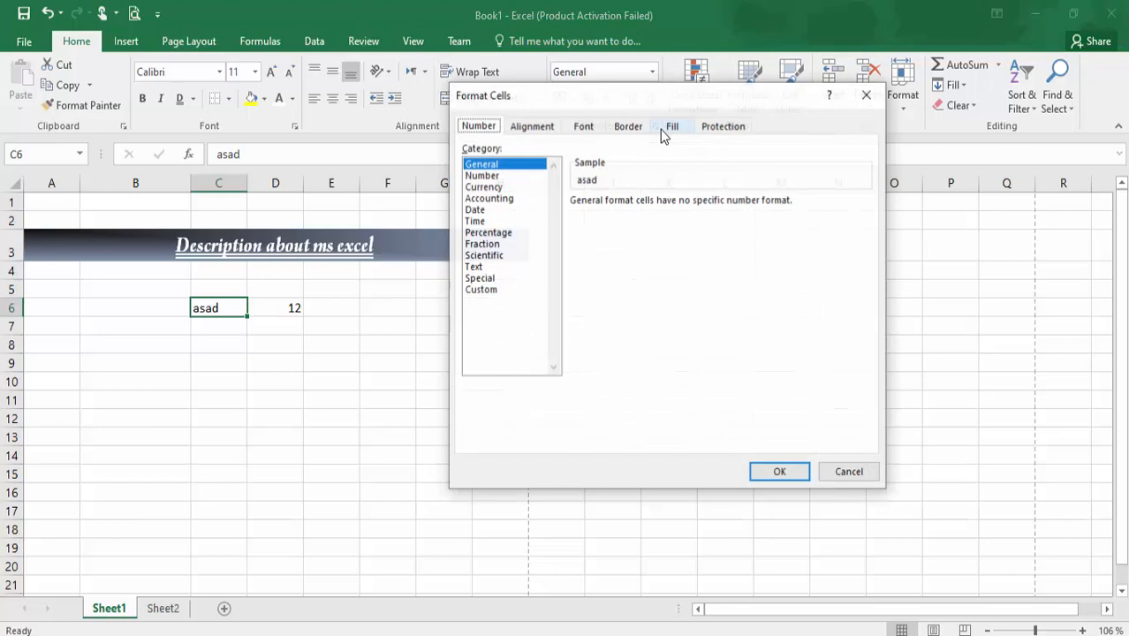
left_click(523, 210)
left_click(501, 187)
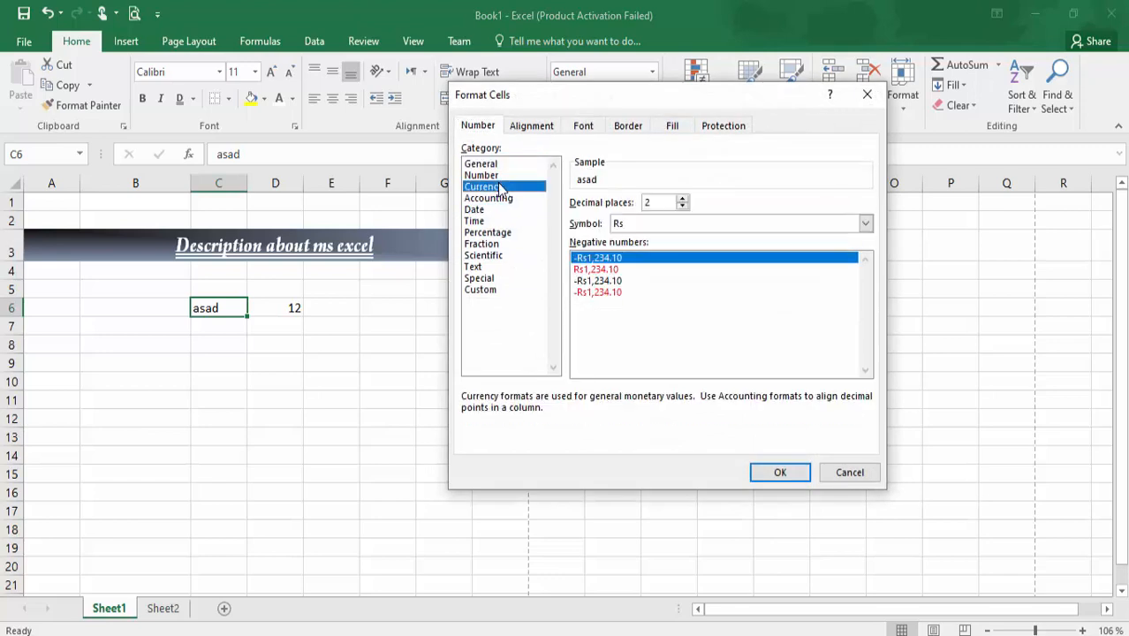
left_click(484, 175)
left_click(486, 165)
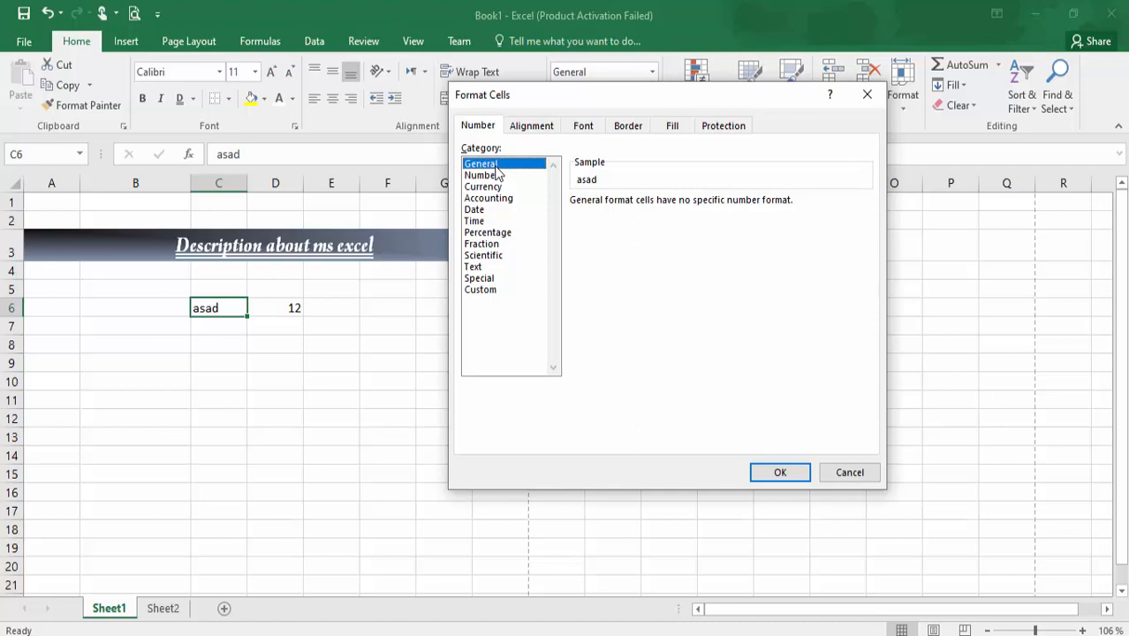
left_click(472, 267)
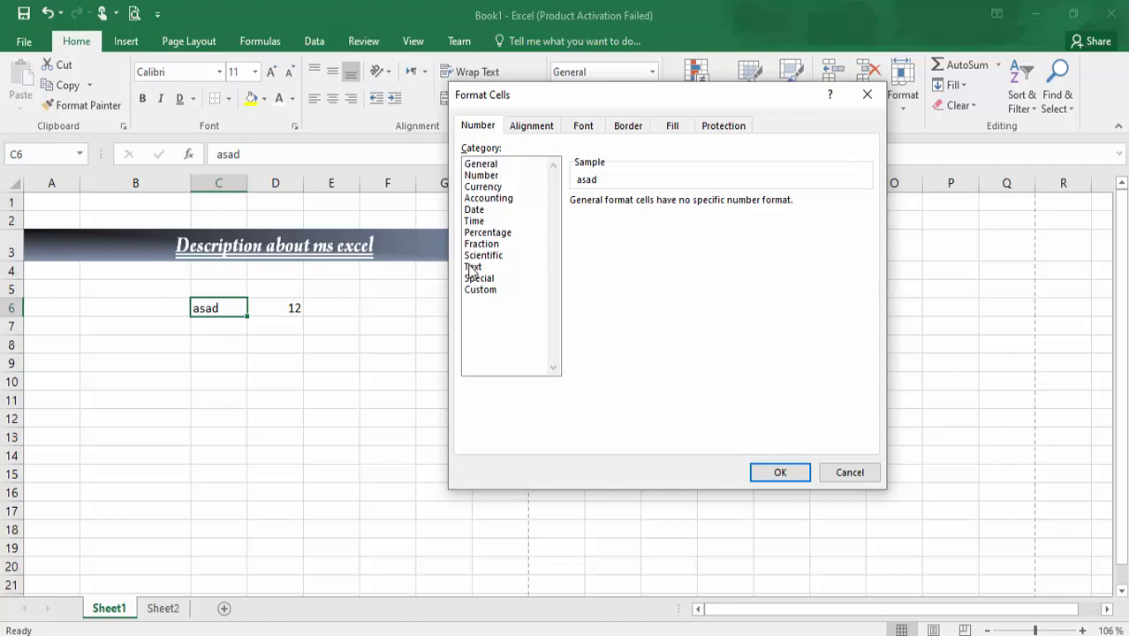
left_click(776, 472)
- Change the number format of cell D6 to Text
left_click(292, 309)
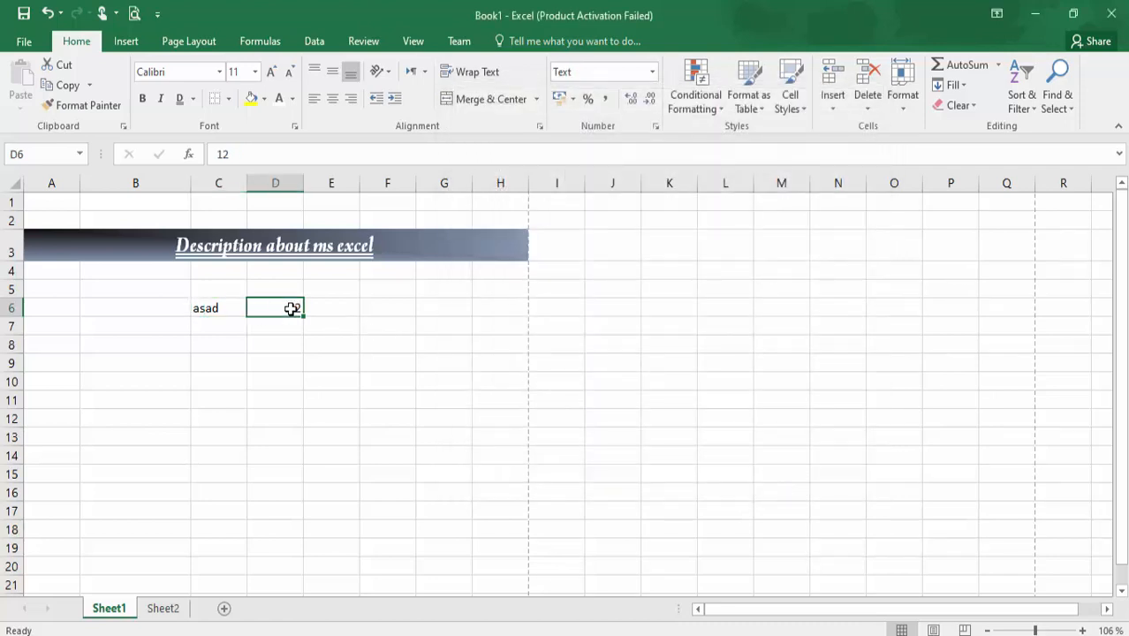
left_click(652, 72)
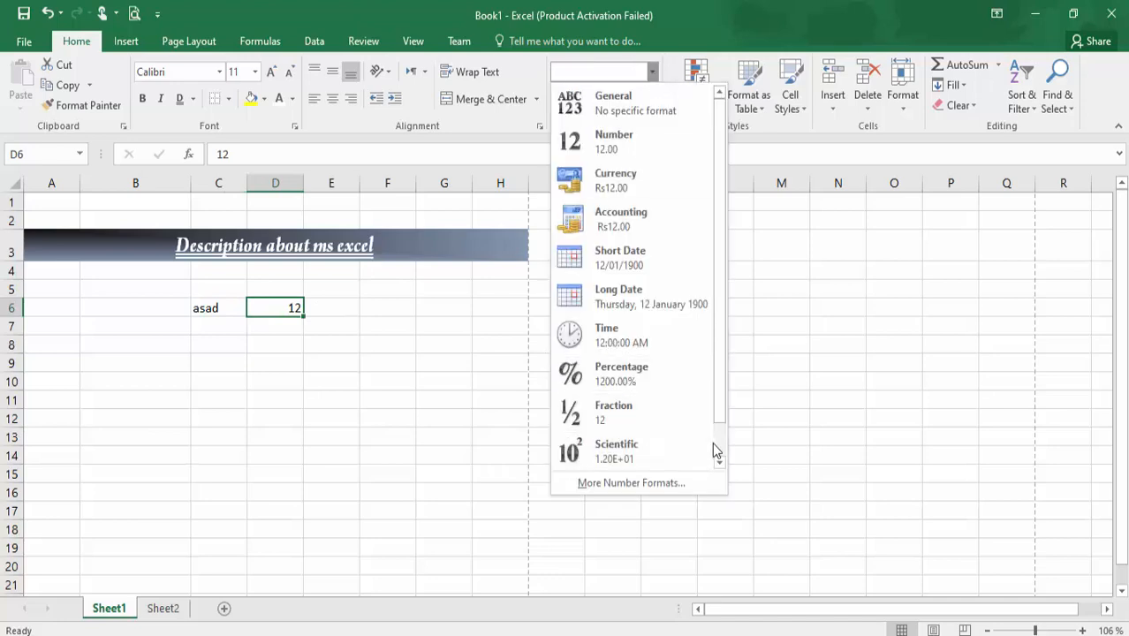
scroll(713, 443, "down", 1)
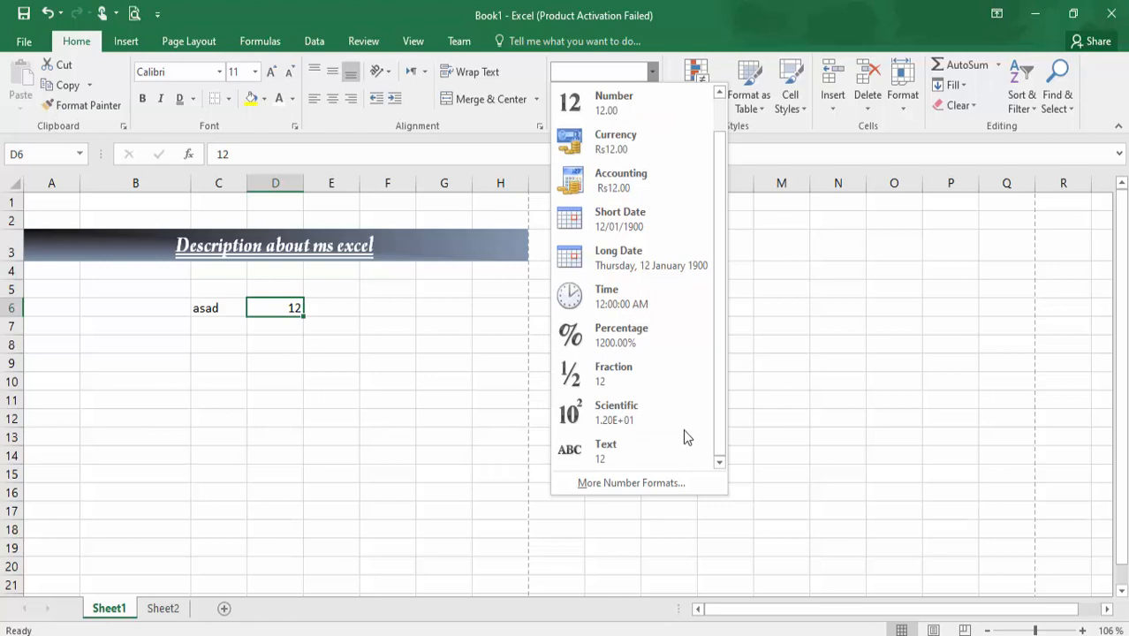
left_click(629, 444)
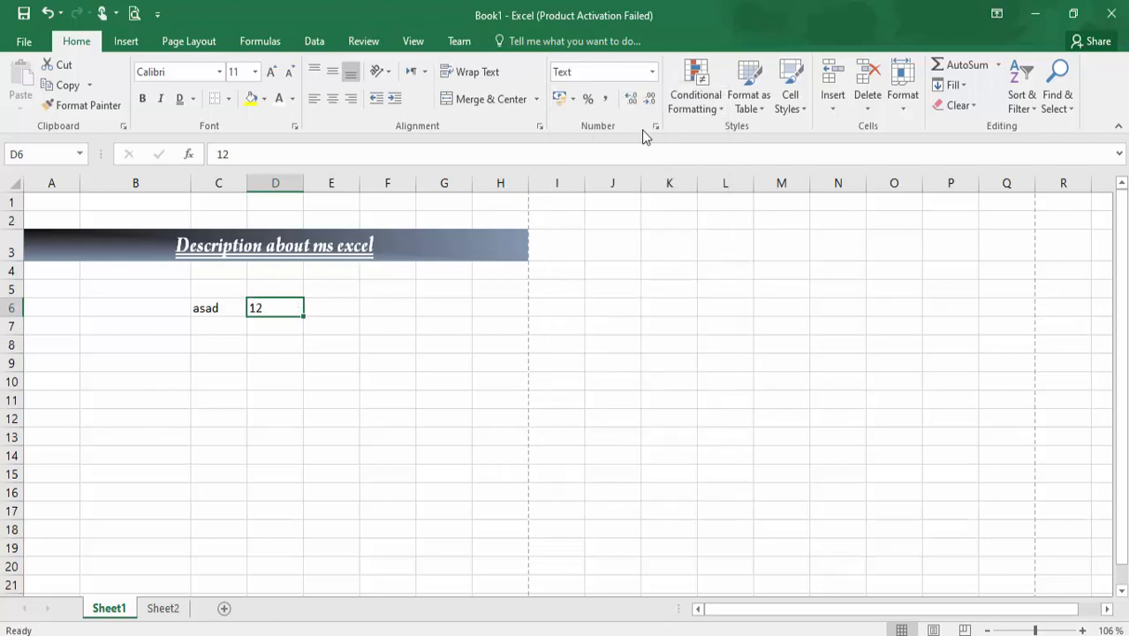
- Change the number format of cell D6 to Currency with the PKR symbol
left_click(652, 72)
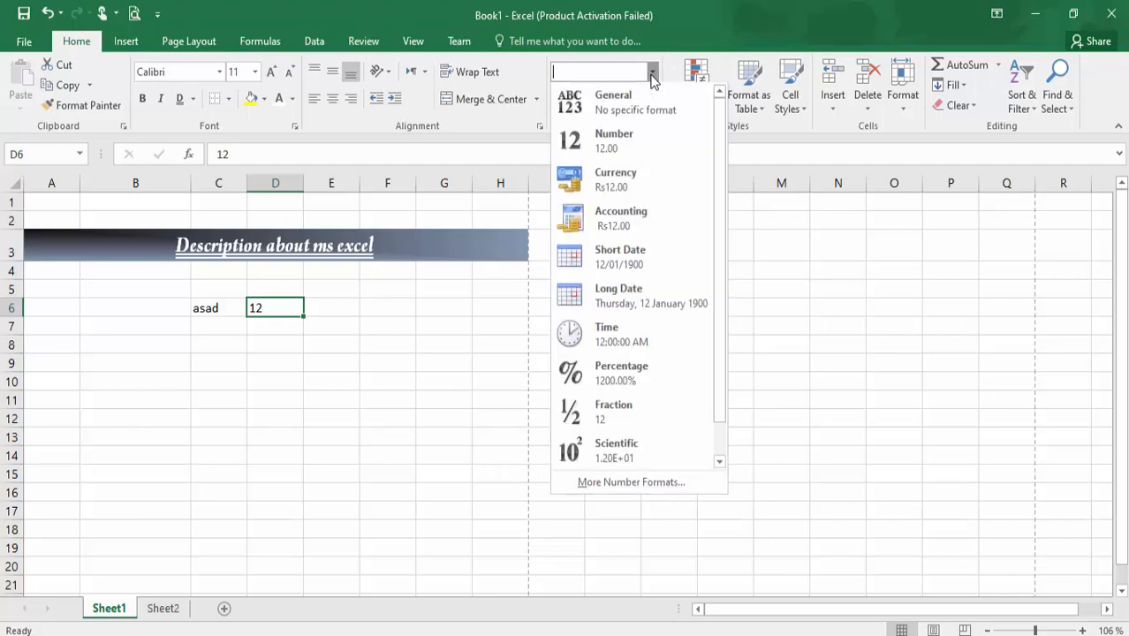
left_click(603, 487)
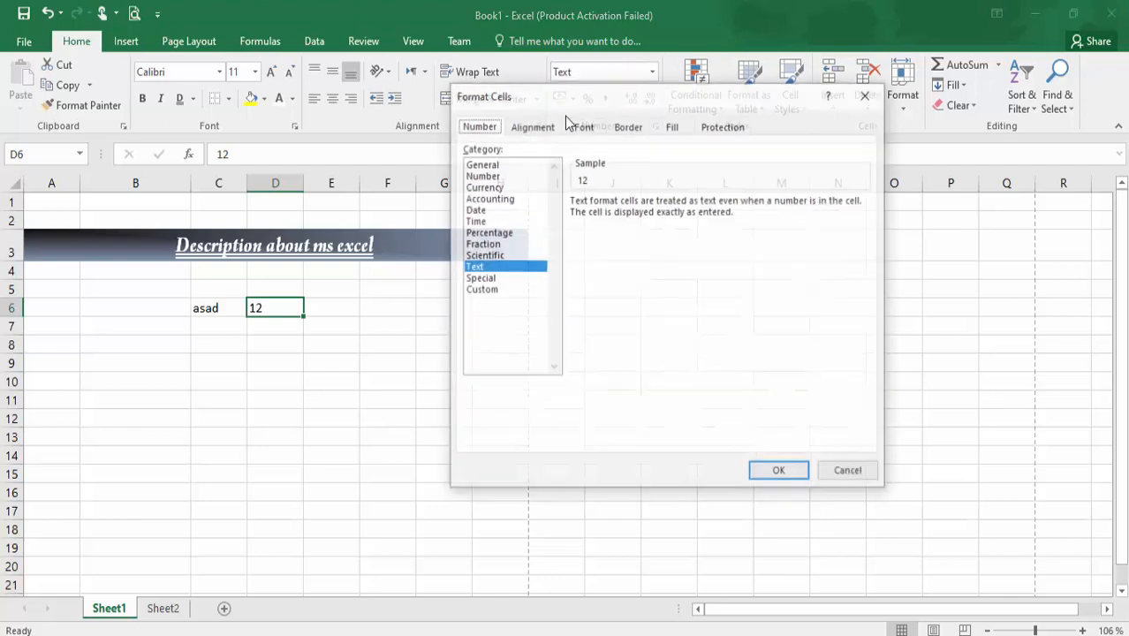
left_click(484, 186)
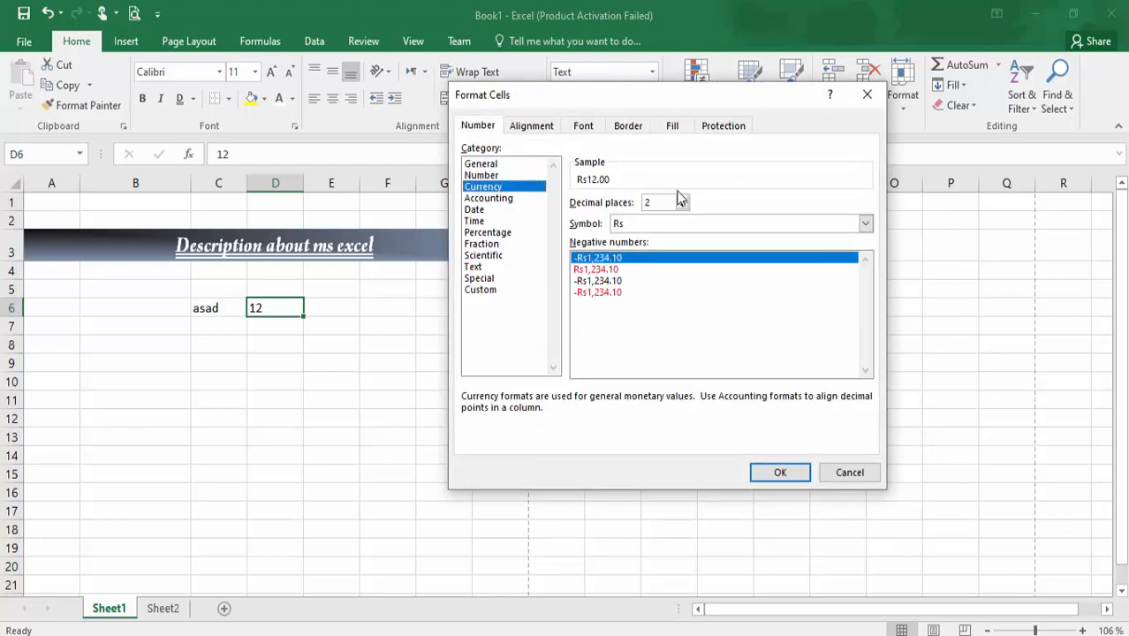
left_click(643, 227)
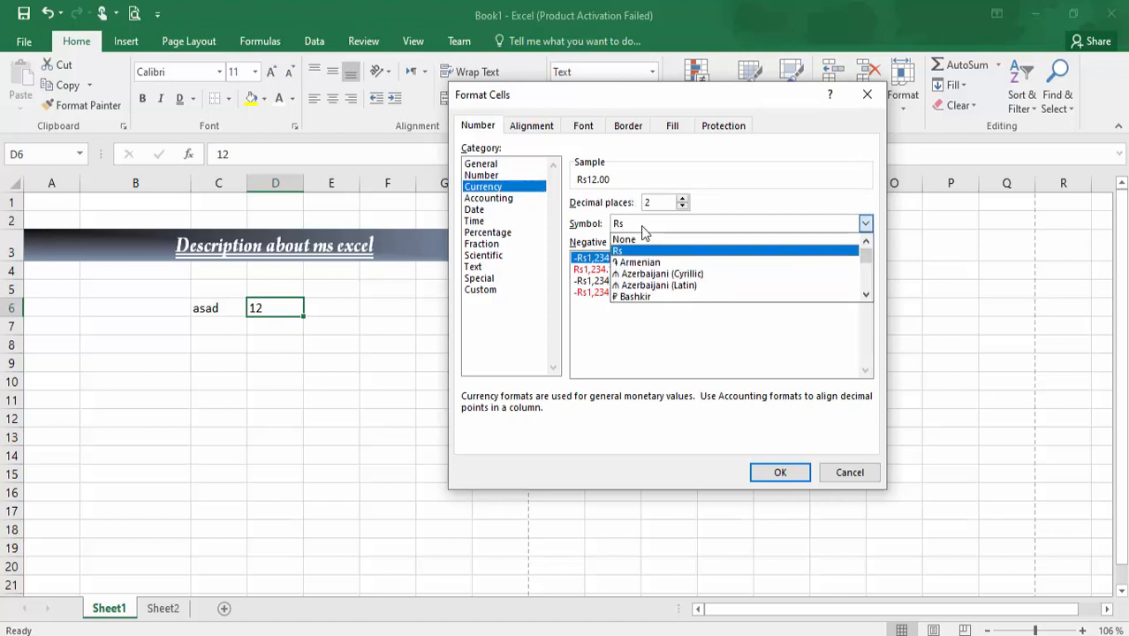
key("s")
key("s")
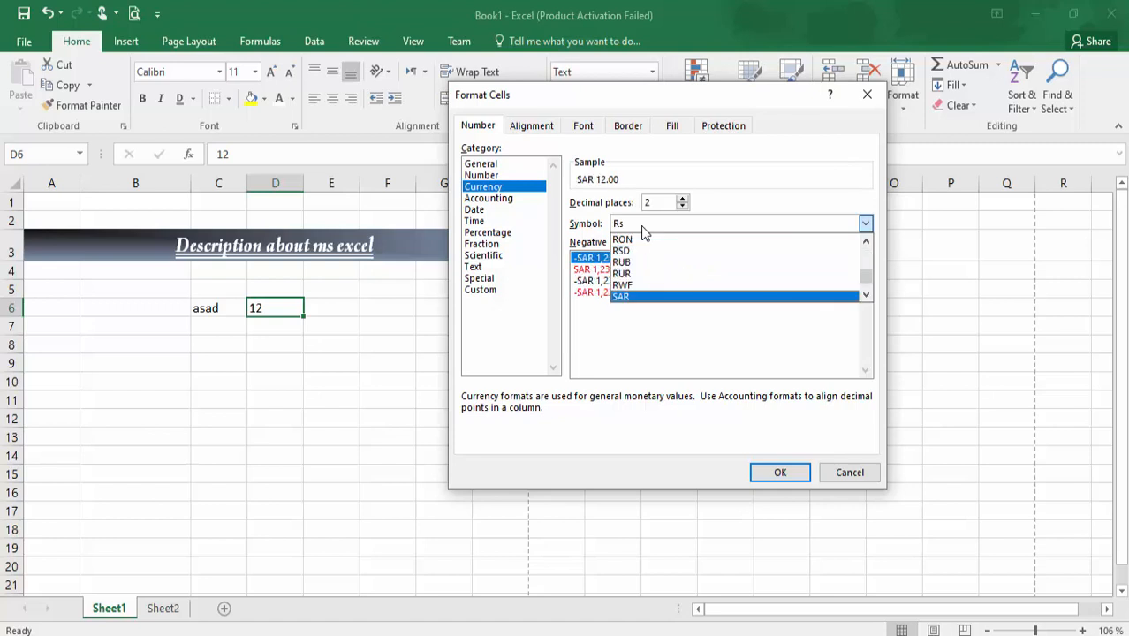
key("Up")
key("Up")
key("Up")
key("Up")
key("Up")
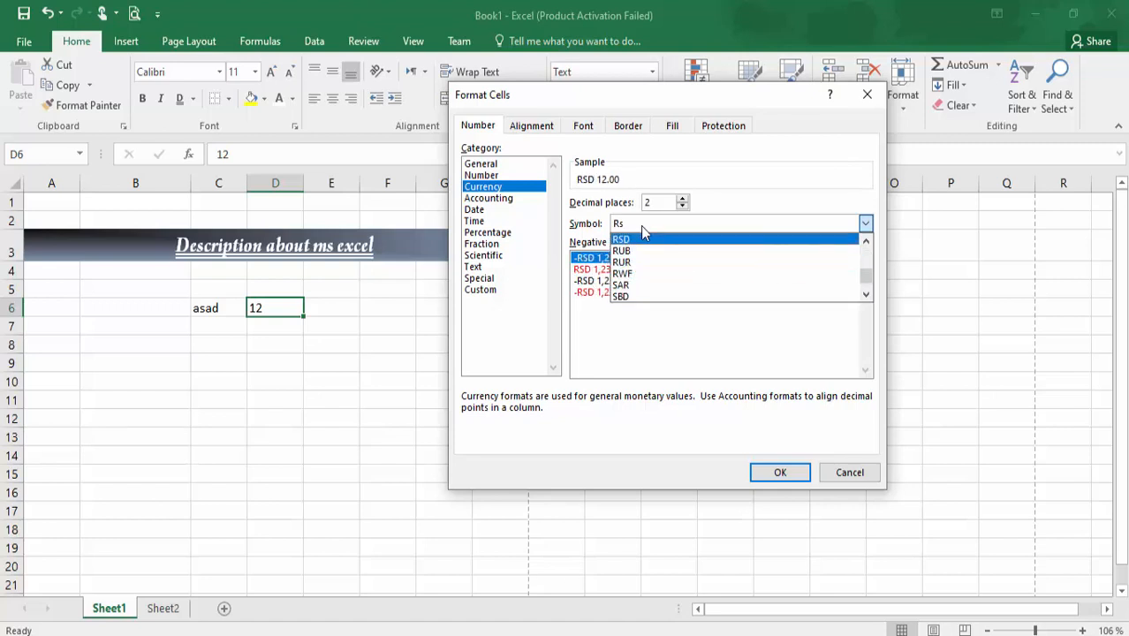
key("p")
key("p")
key("p")
key("p")
key("p")
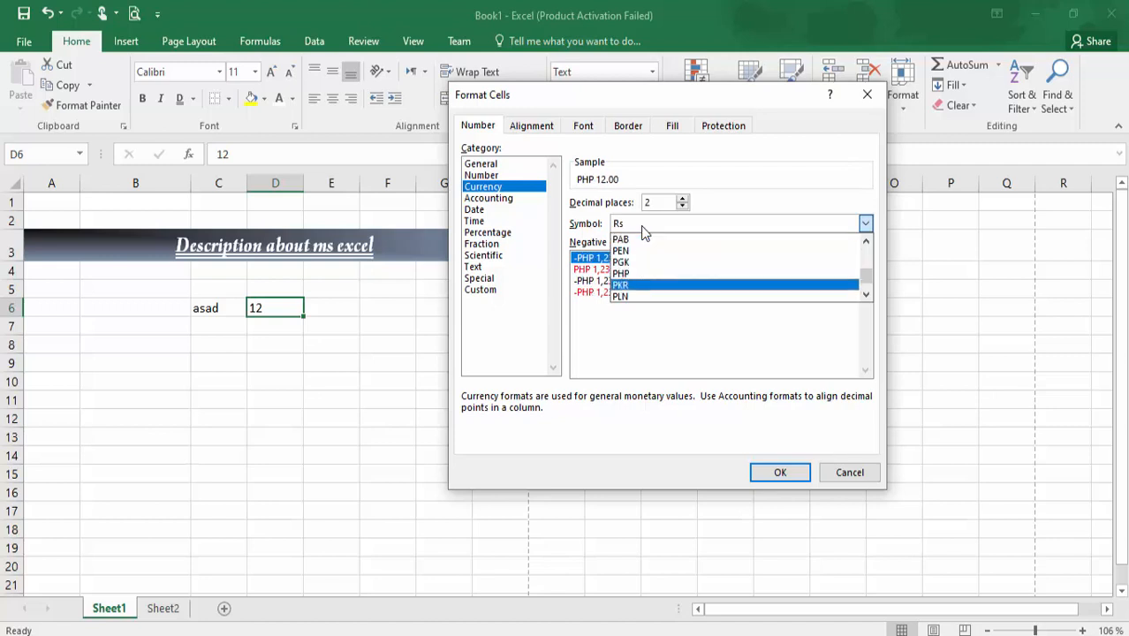
key("Return")
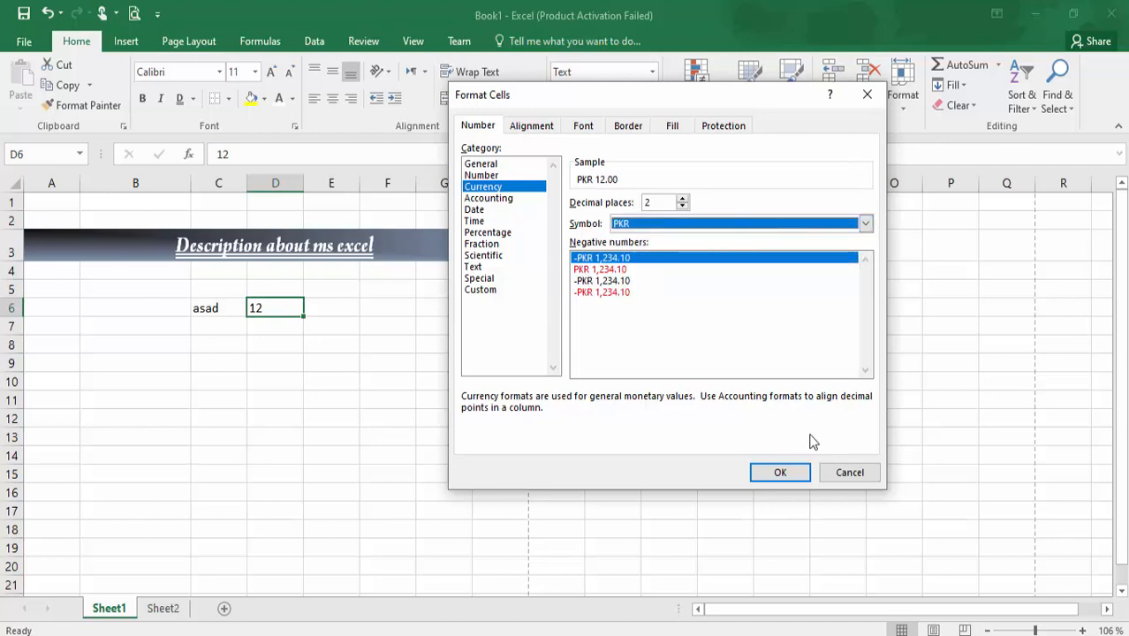
left_click(777, 472)
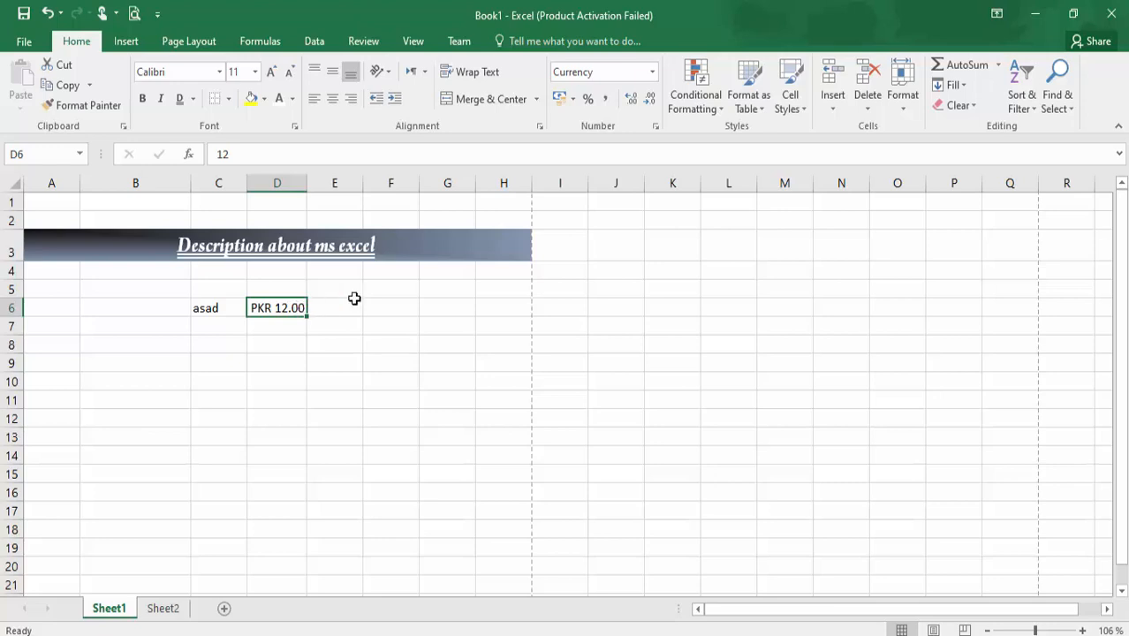
- Enter 65 in cell E6 and apply the Percentage number format to it
key("Right")
key("Right")
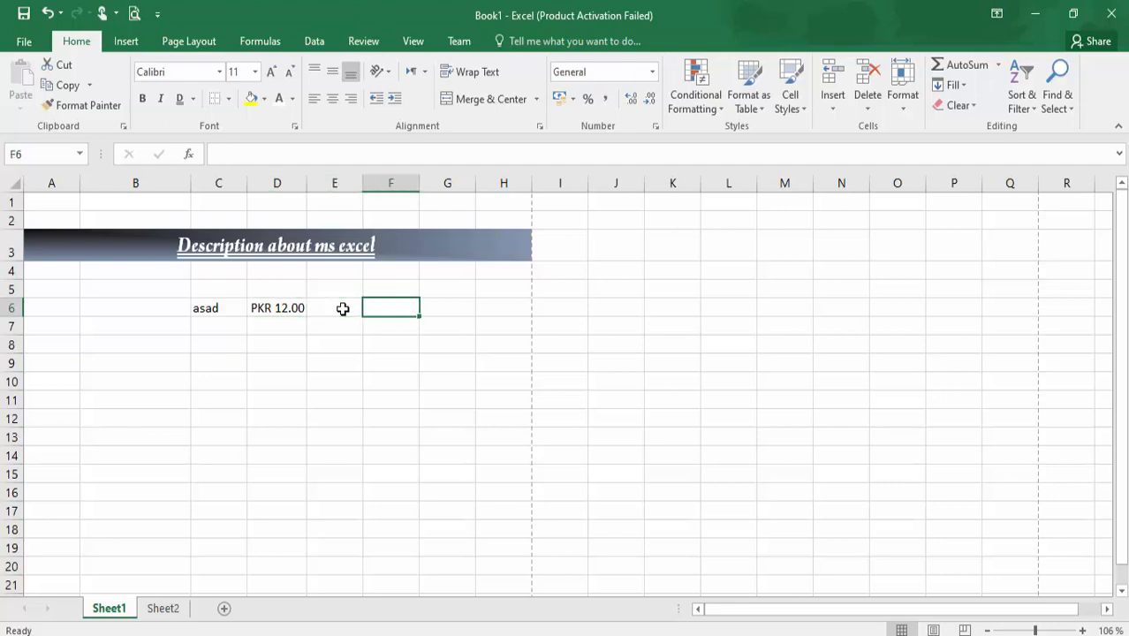
key("Left")
type("65")
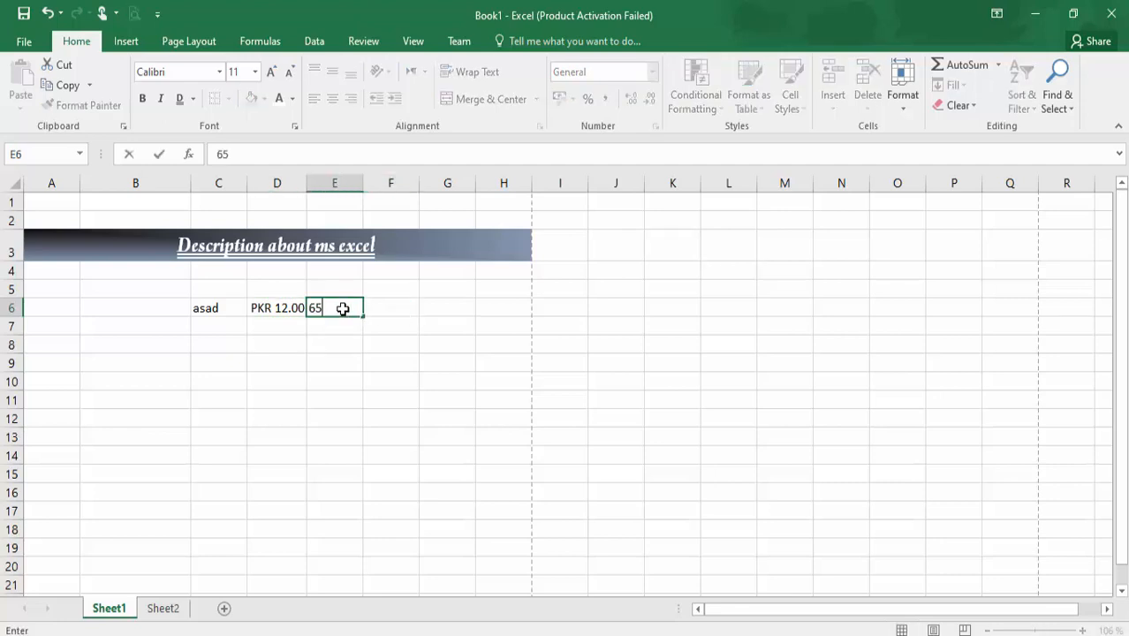
key("Right")
key("Left")
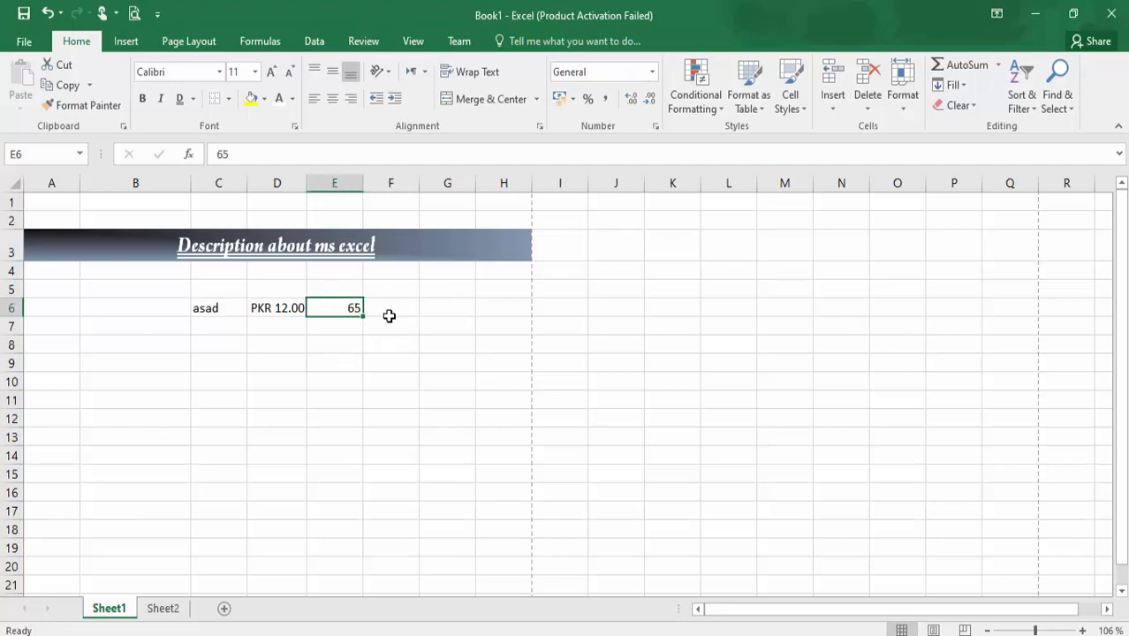
left_click(653, 72)
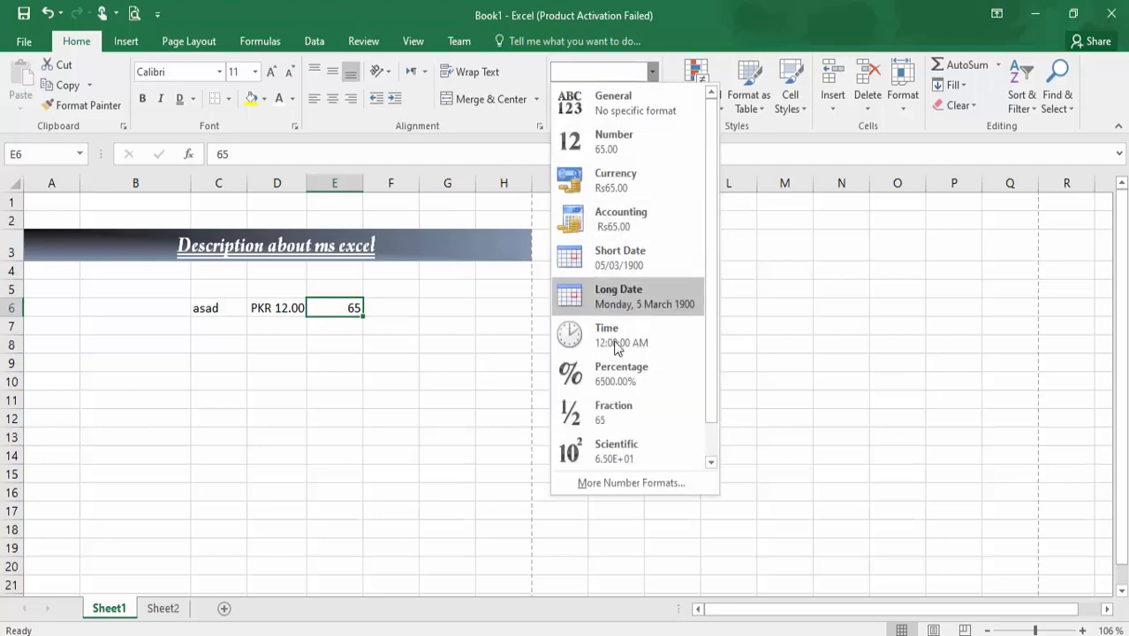
left_click(616, 373)
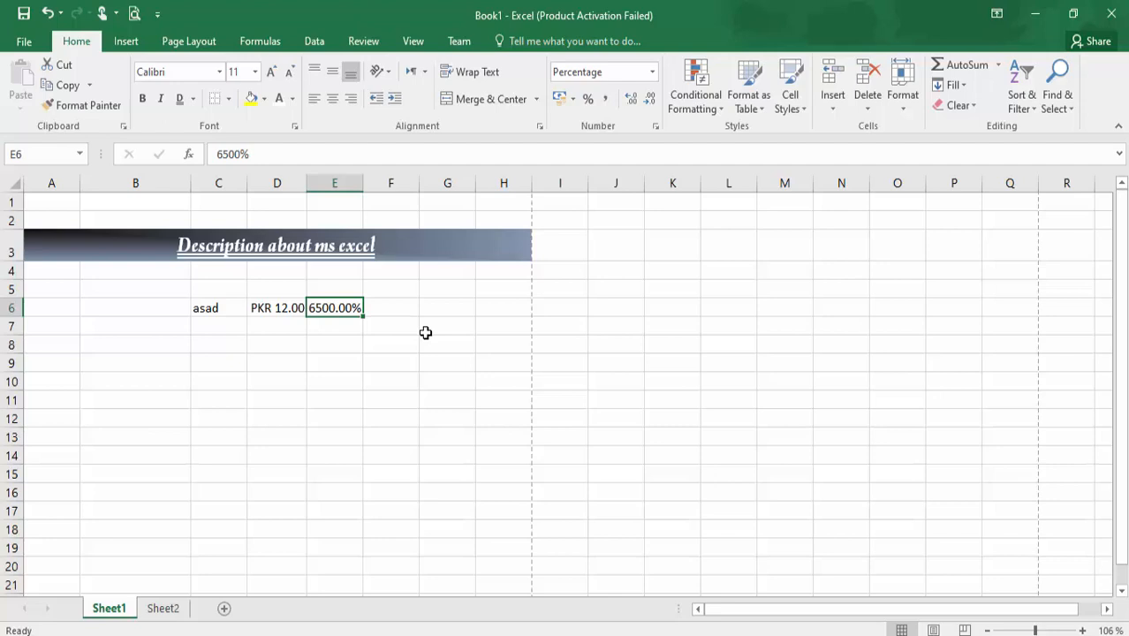
- Clear the contents of the sample cells C6:E6
key("shift+Left")
key("shift+Left")
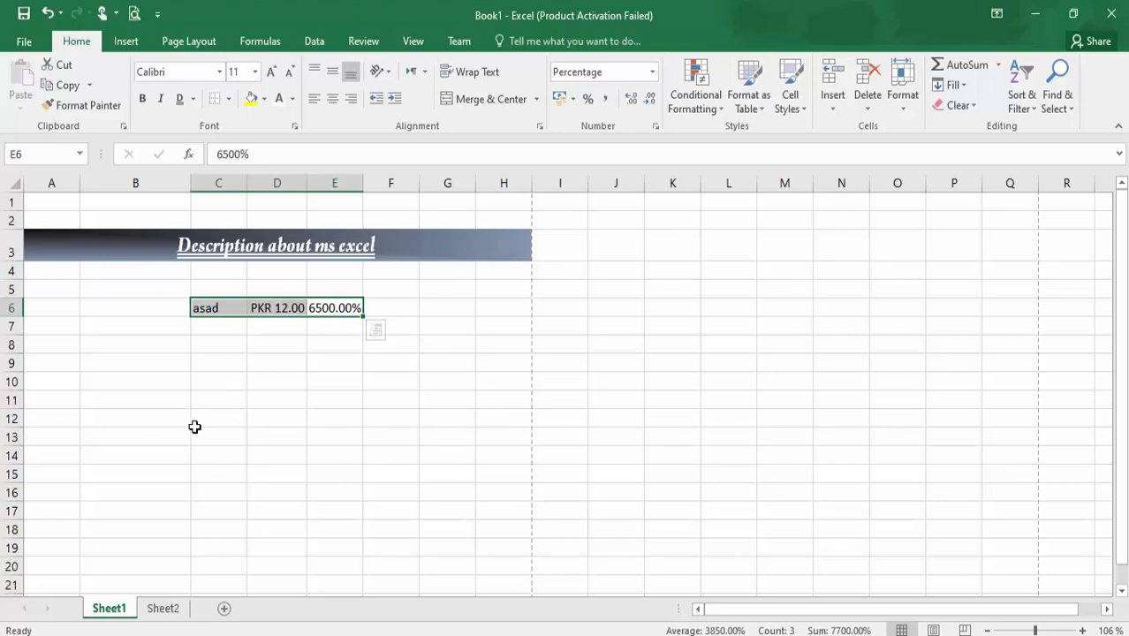
key("Delete")
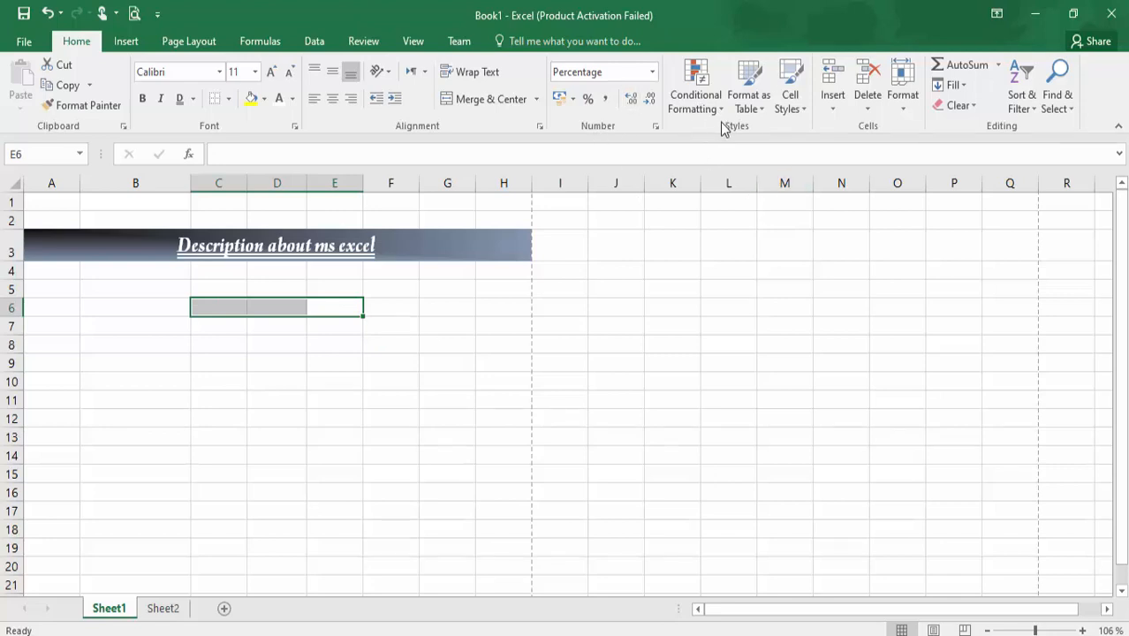
left_click(201, 397)
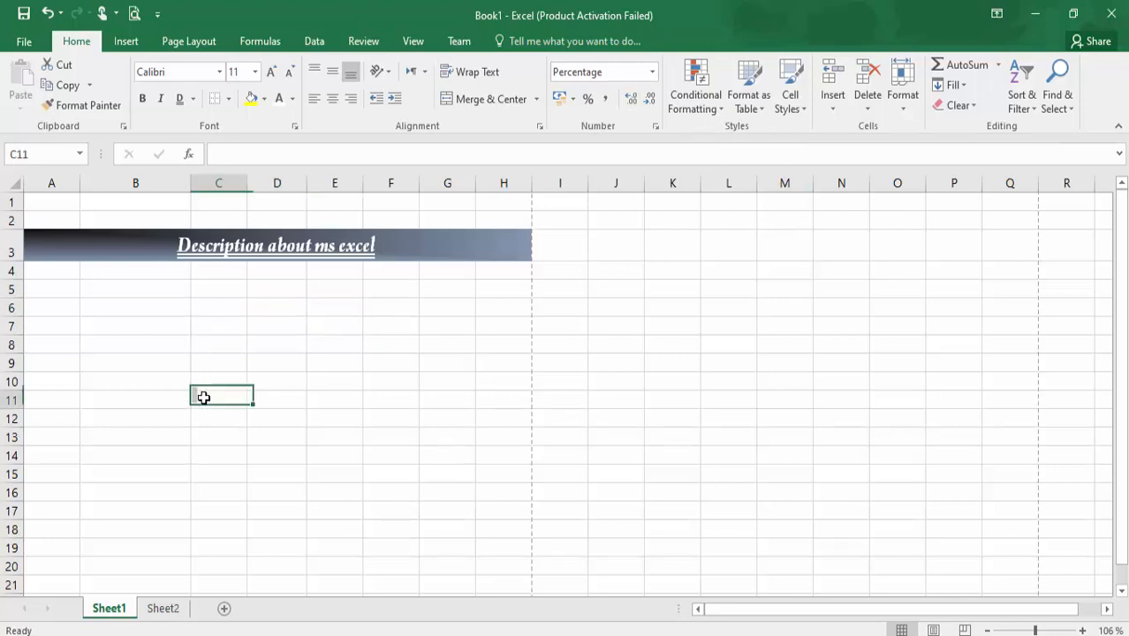
- Enter the column headers Name, Sub1, Sub2, Total and Remarks in cells A6:E6
left_click(85, 299)
key("Left")
type("Name")
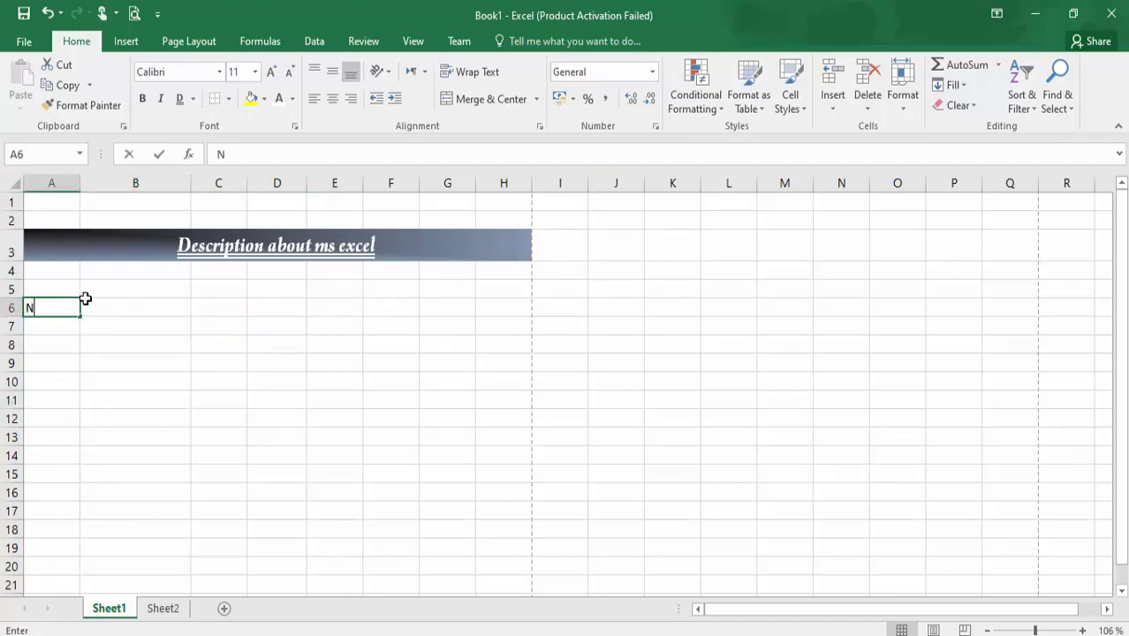
key("Tab")
type("Ahm")
key("BackSpace")
key("BackSpace")
key("BackSpace")
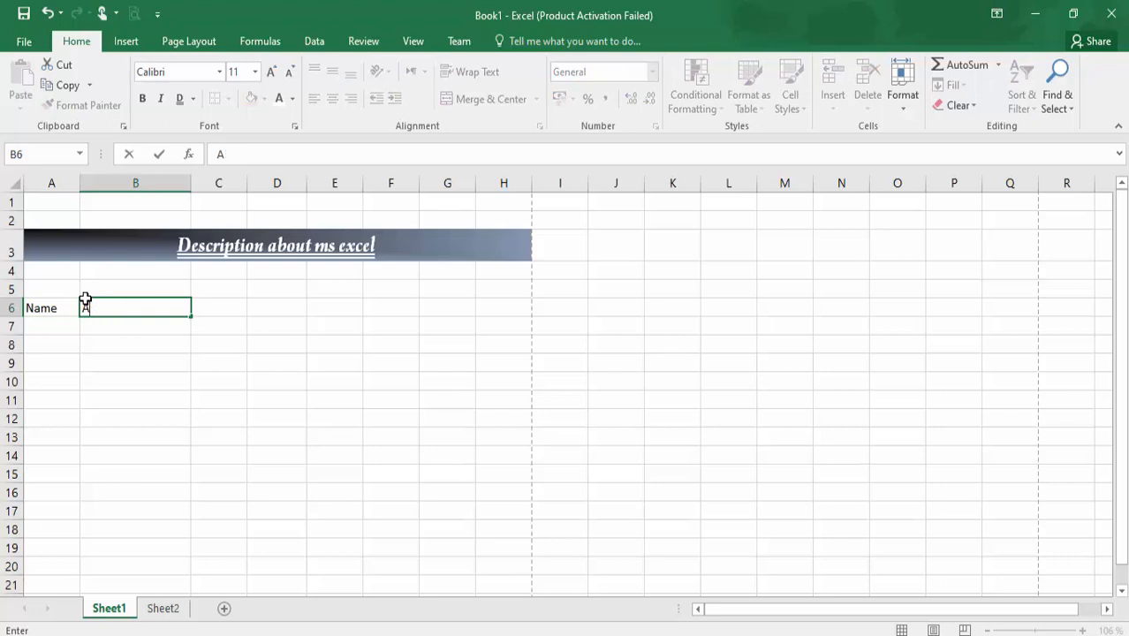
type("Sub1")
key("Tab")
type("Sub2")
key("Tab")
type("Tota")
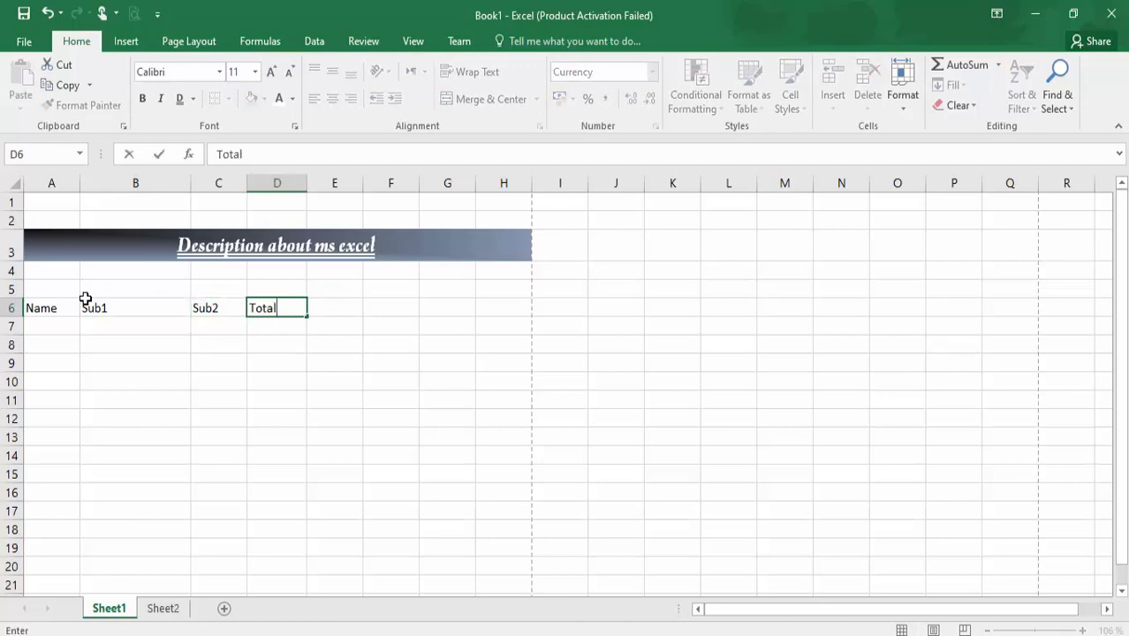
key("Tab")
type("Remark")
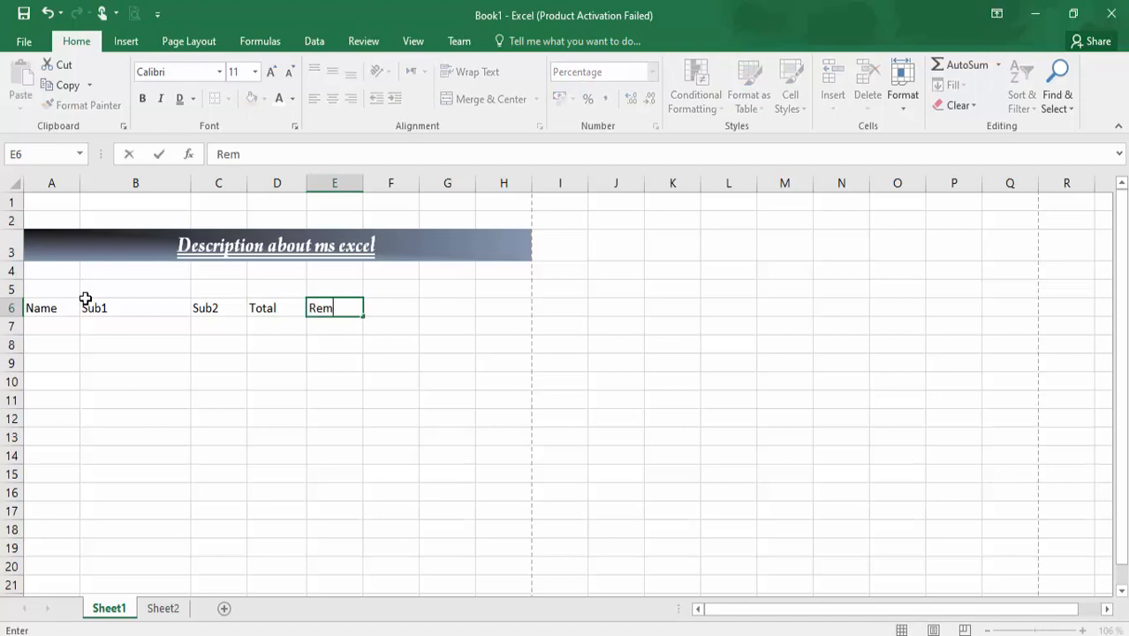
key("Return")
- Fill the Name column in cells A7:A11 with five students' first names
key("Left")
key("Left")
key("Left")
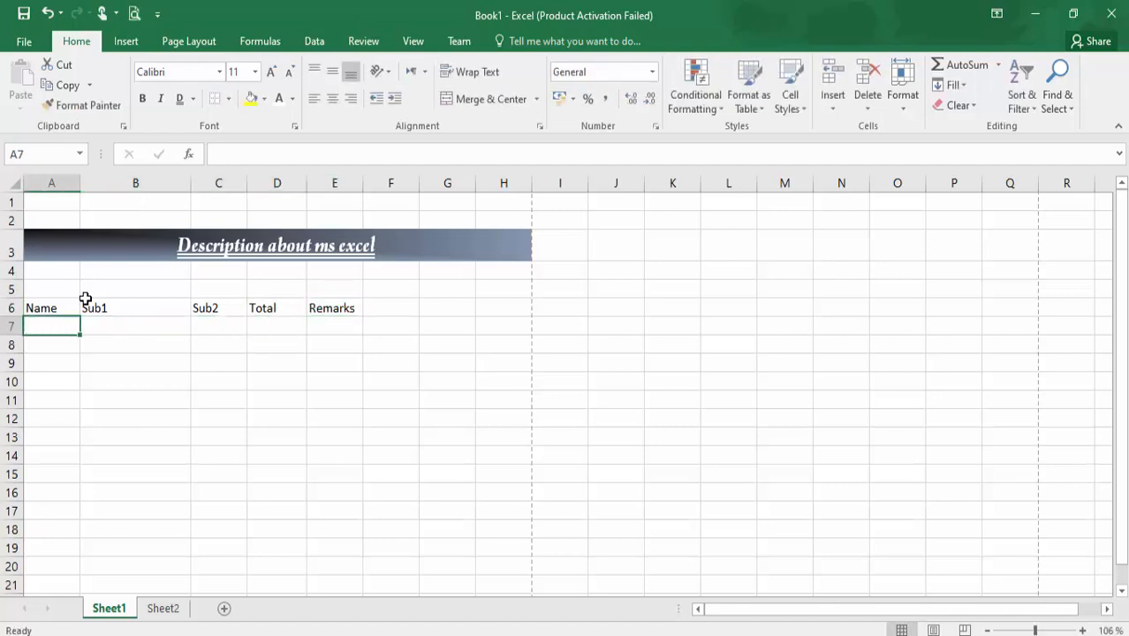
type("Asad")
key("Return")
type("Ali")
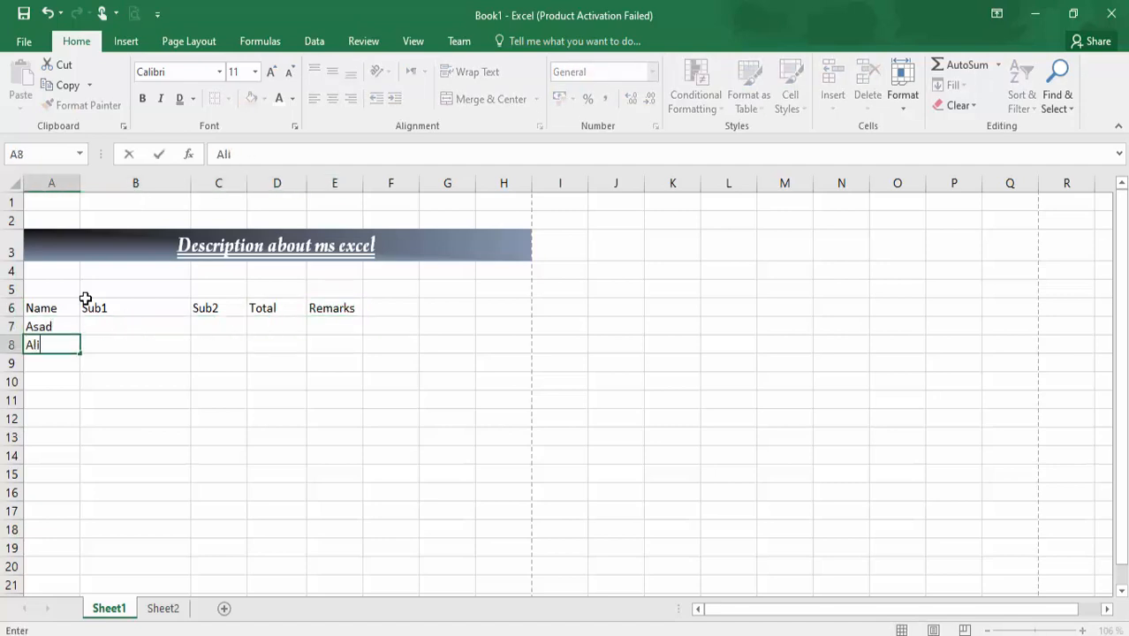
key("Return")
type("Ahmed")
key("Return")
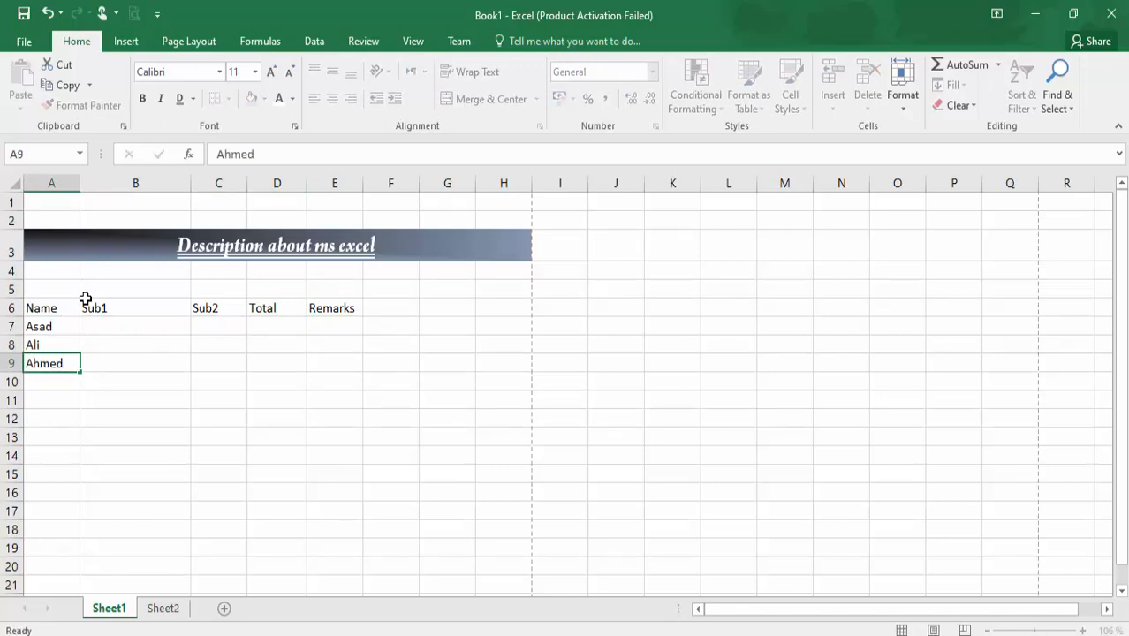
type("KhAL")
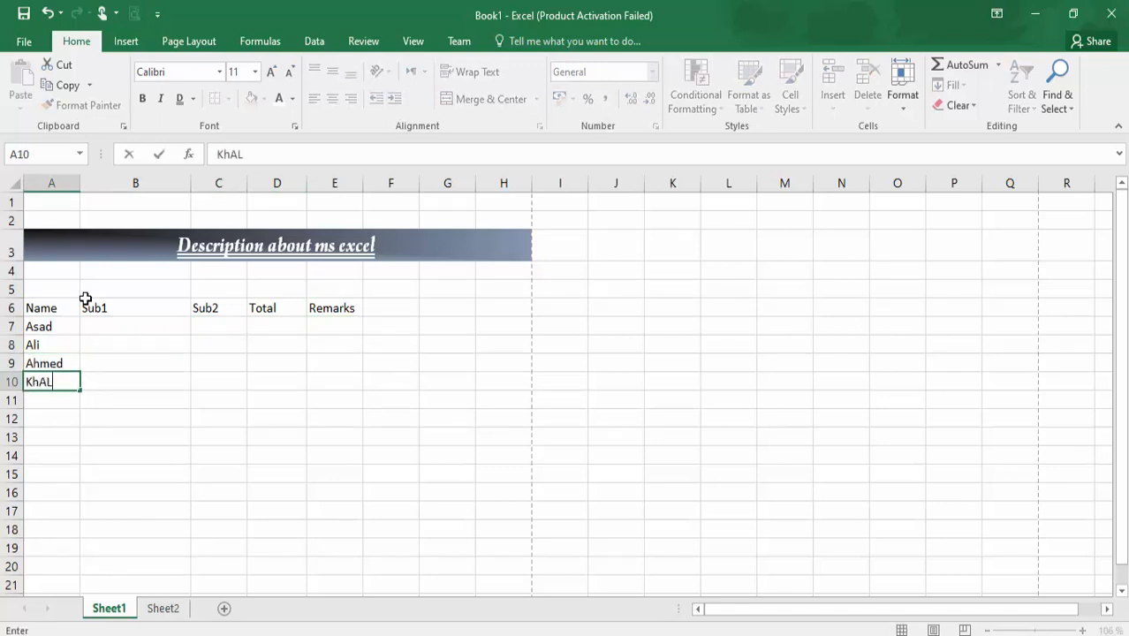
key("BackSpace")
key("BackSpace")
type("alid")
key("Return")
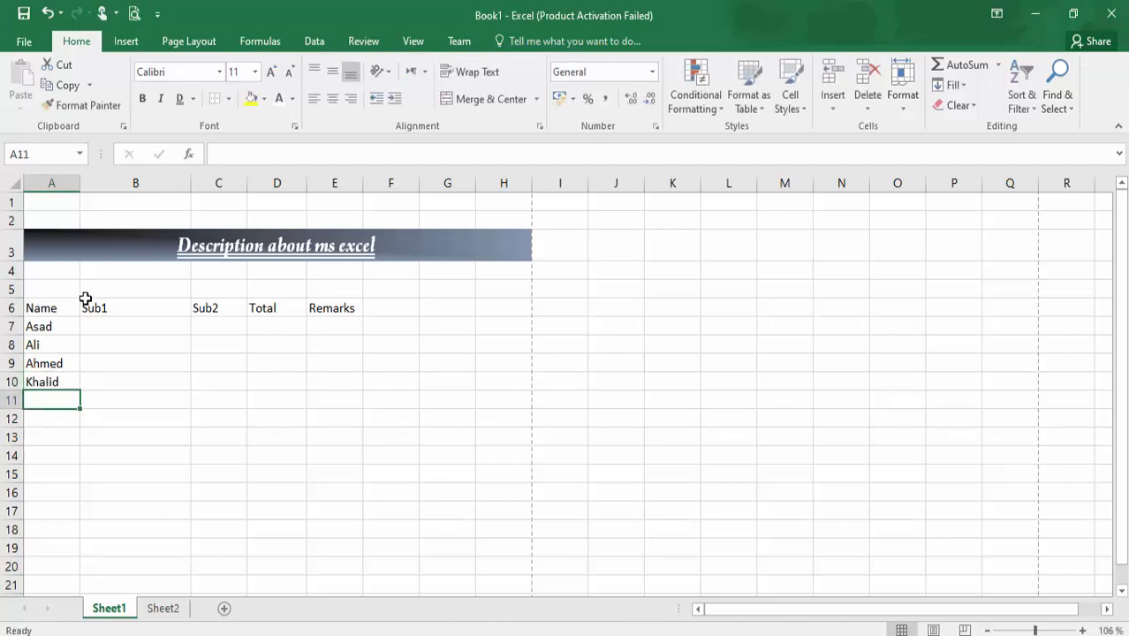
type("Jehanzaiab")
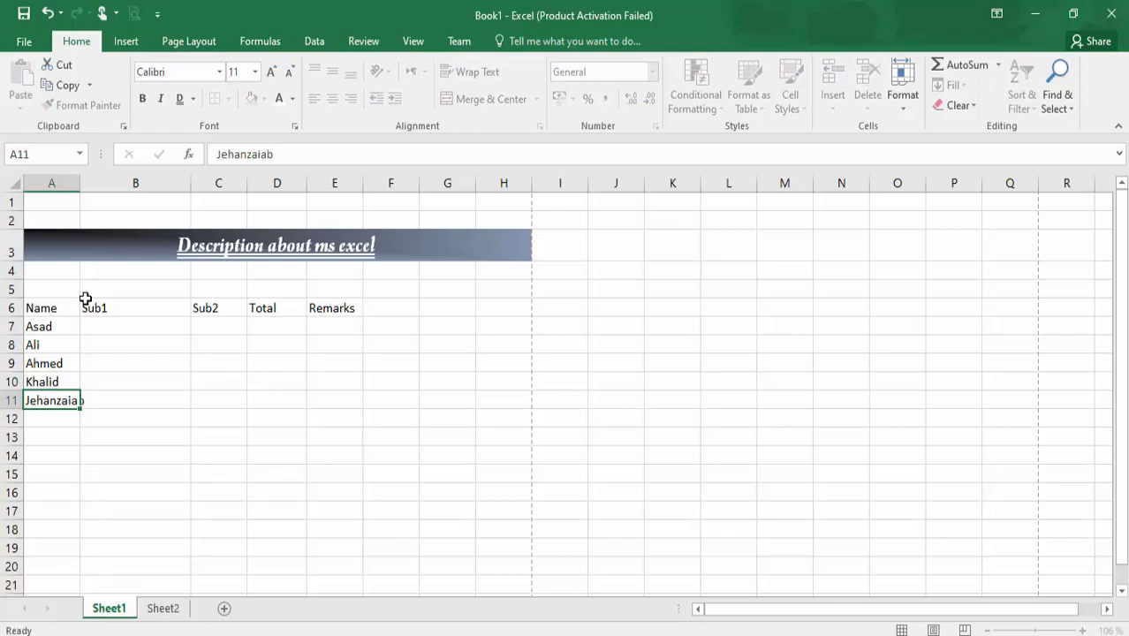
key("Tab")
- Fill in the first student's marks in row 7 with Sub1 12, Sub2 25 and Total 37
key("Up")
key("Up")
key("Up")
type("12")
key("Tab")
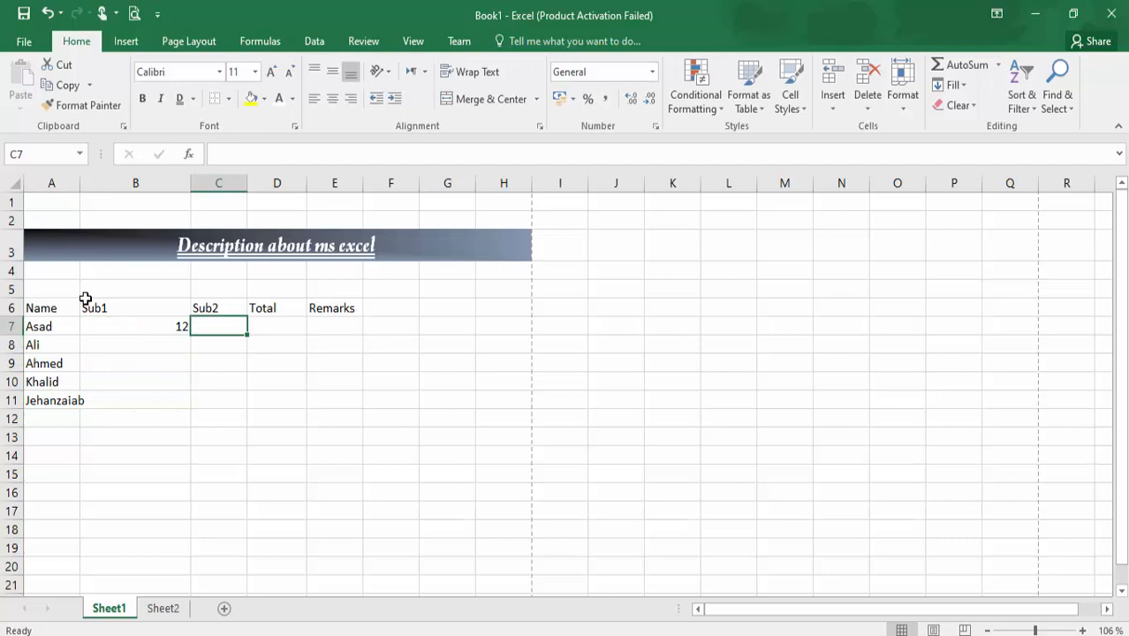
type("25")
key("Tab")
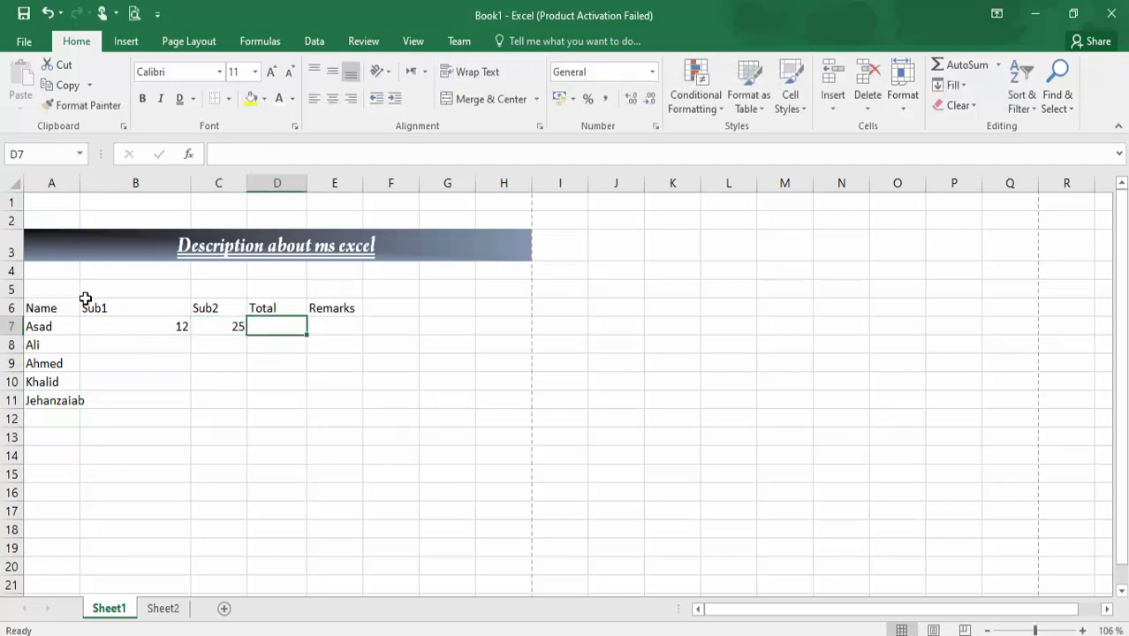
type("37")
key("Return")
- Fill in the second student's marks in row 8 with Sub1 56, Sub2 25 and Total 81
key("Left")
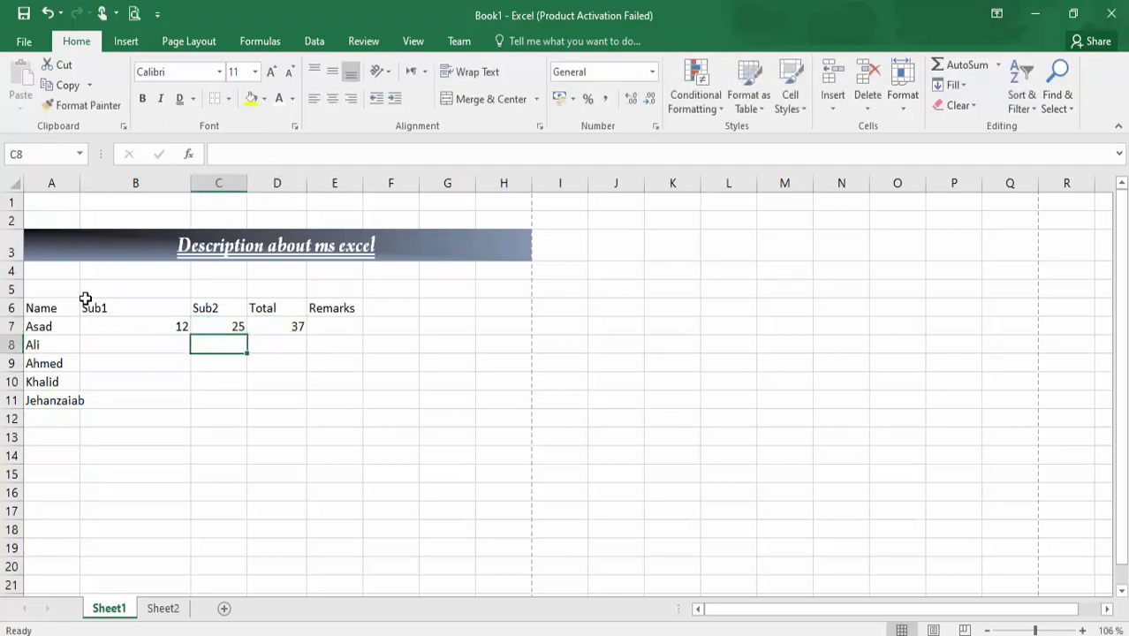
key("Left")
type("56")
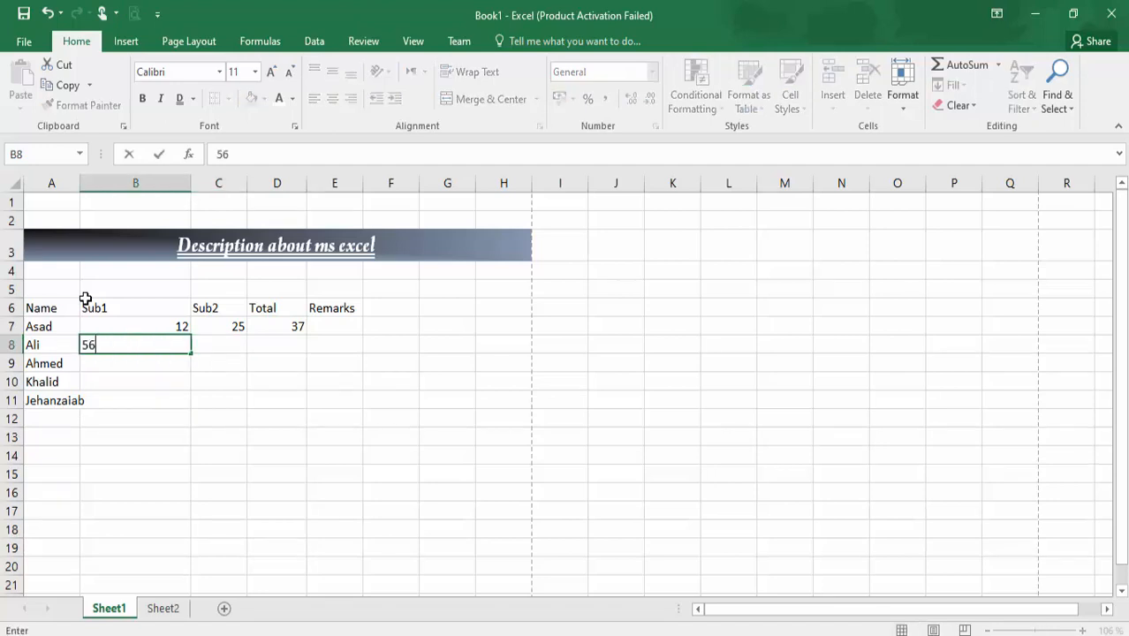
key("Tab")
type("25")
key("Tab")
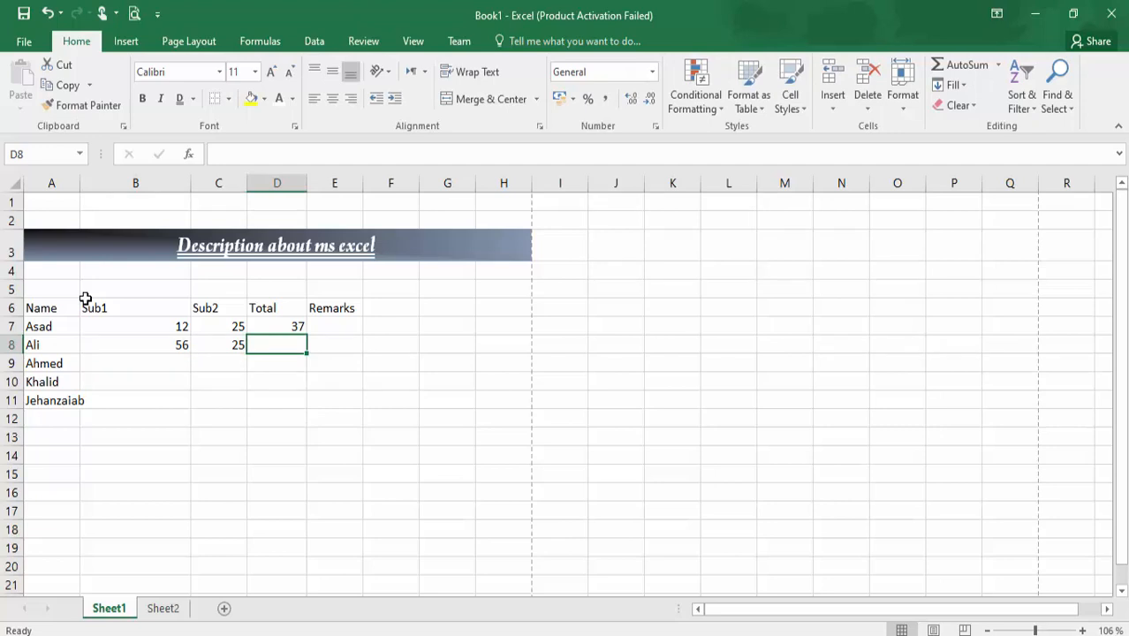
type("81")
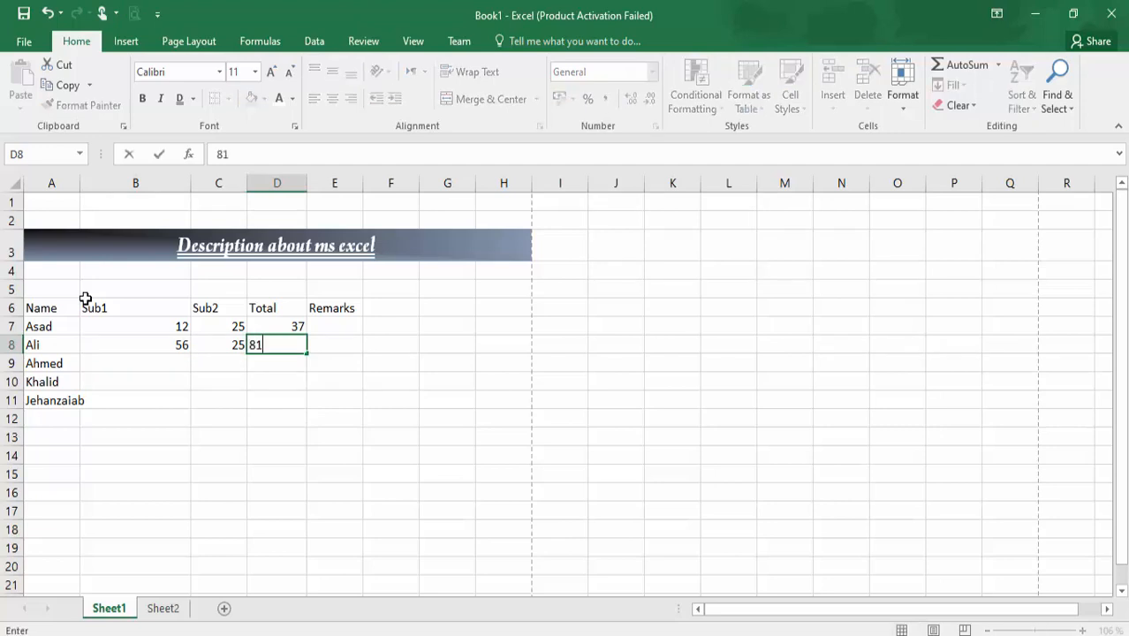
key("Return")
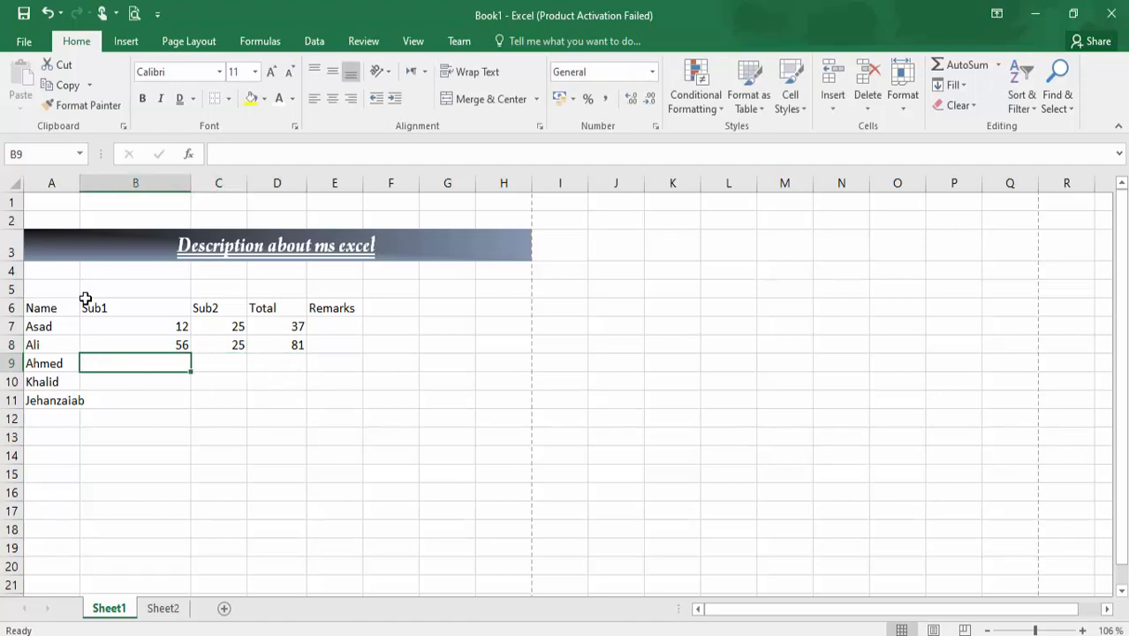
- Enter the third student's marks as Sub1 10 and Sub2 25, and the fourth student's as 25 and 25, in rows 9 and 10
type("10")
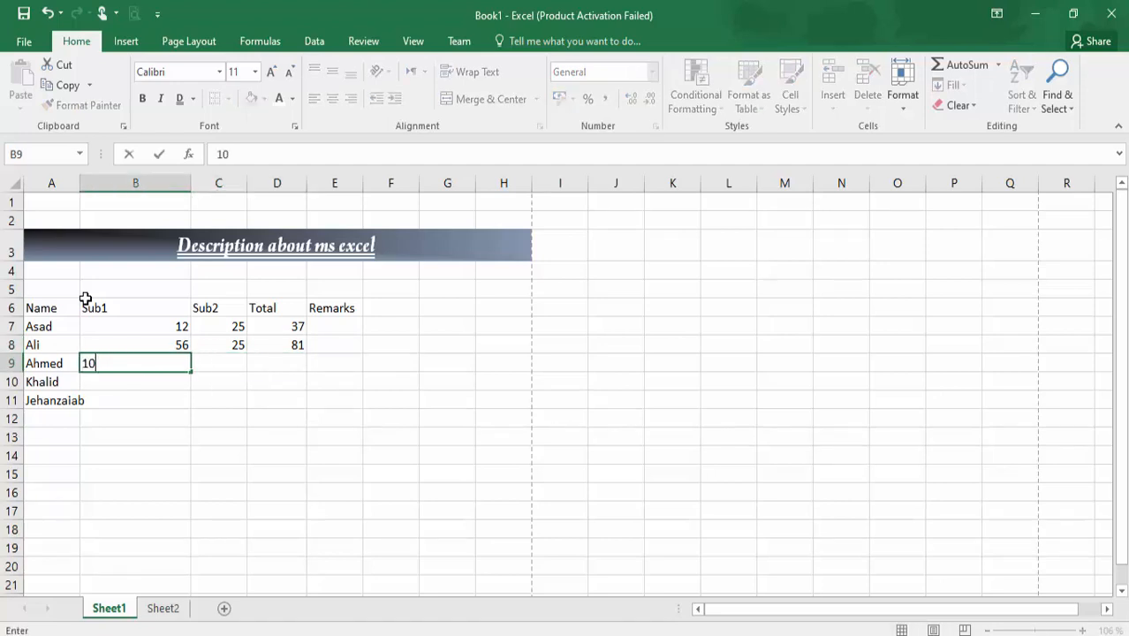
key("Tab")
type("25")
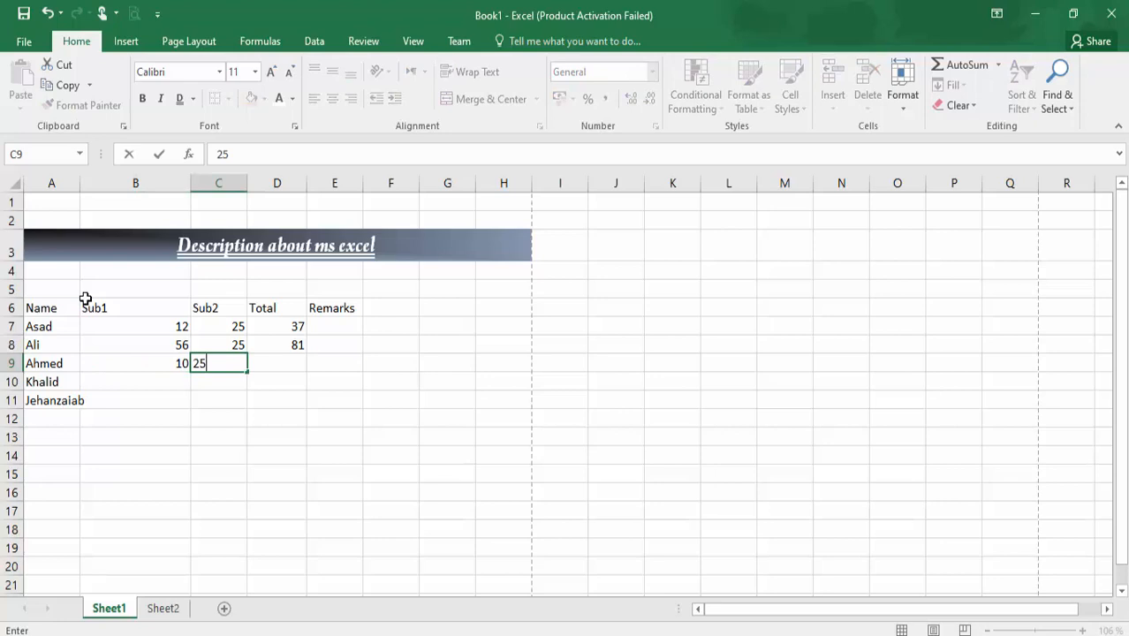
key("Return")
type("25")
key("Tab")
type("25")
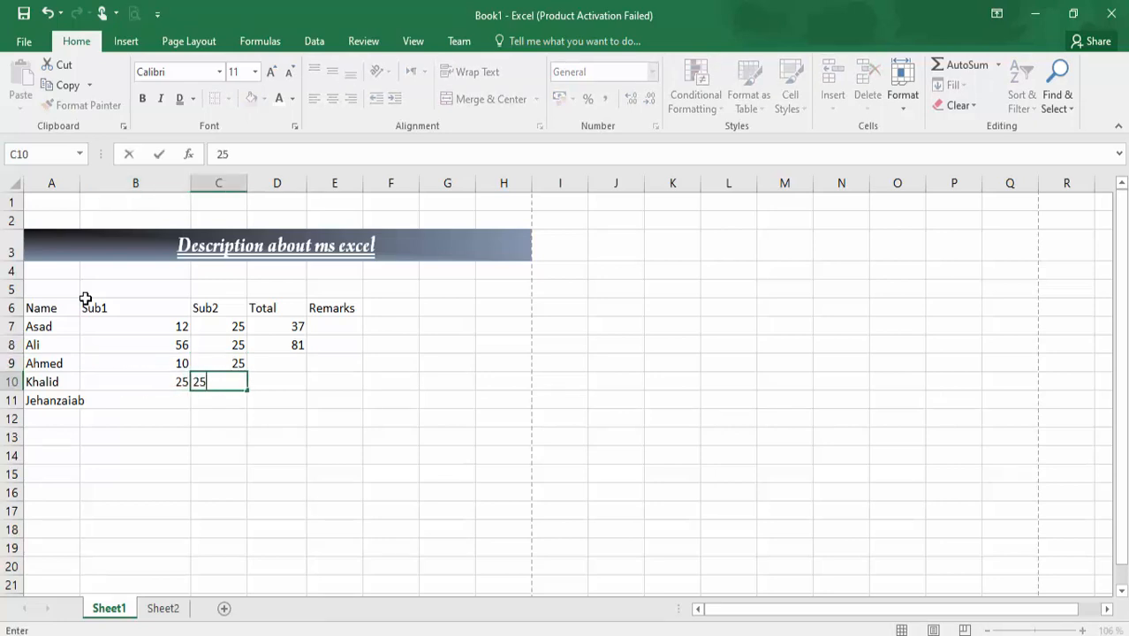
key("Tab")
- Fill in the Total column for the third and fourth students with 35 in D9 and 50 in D10
key("Right")
key("Up")
key("Left")
key("Up")
key("Down")
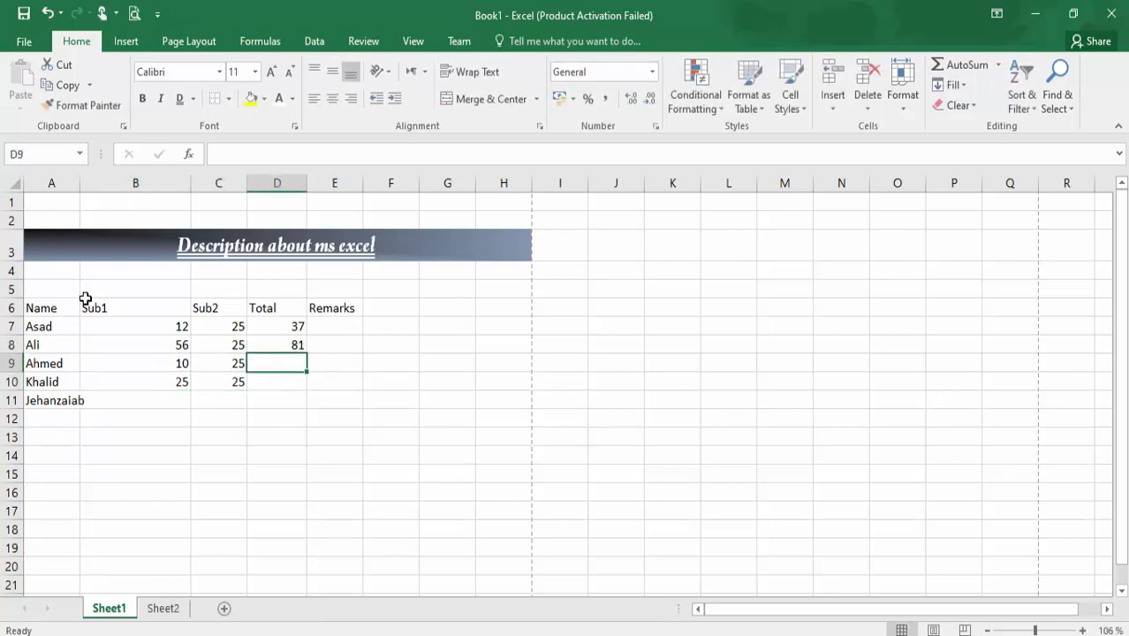
type("50")
key("BackSpace")
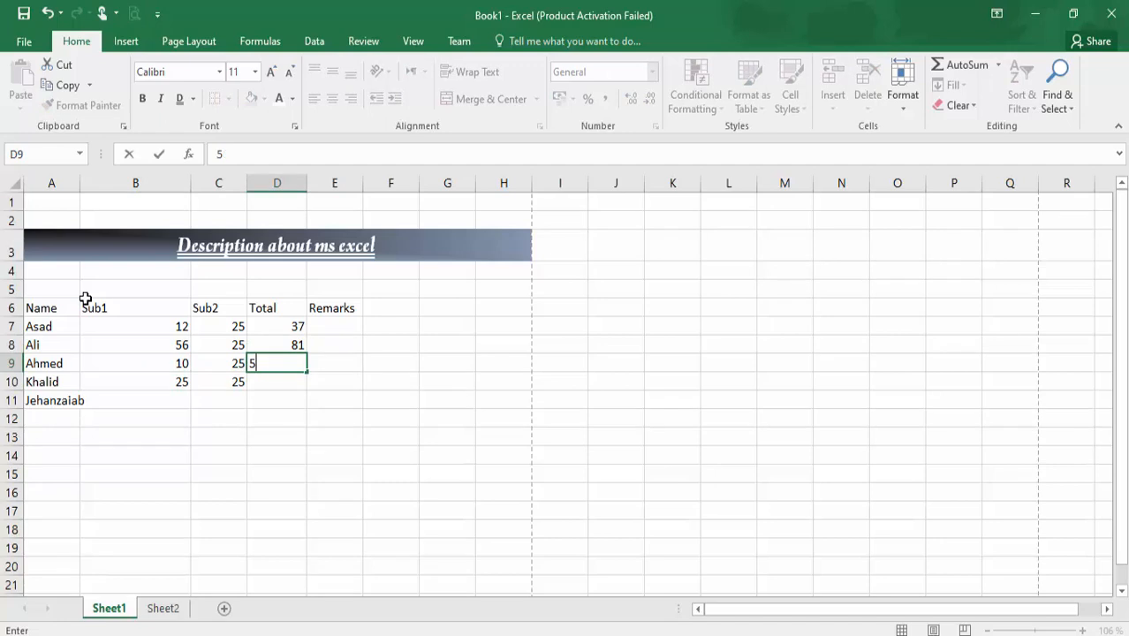
type("5")
key("Return")
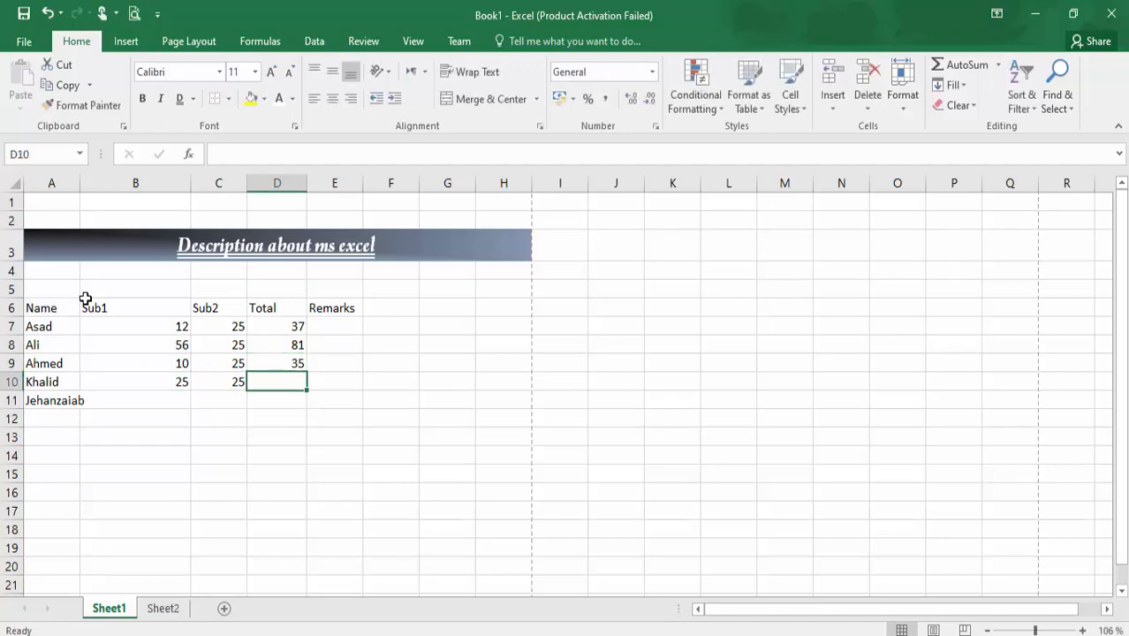
type("50")
key("Return")
- Fill in the fifth student's marks in row 11 with Sub1 40, Sub2 30 and Total 70
key("Left")
key("Left")
key("F2")
type("40")
key("Tab")
type("30")
key("Tab")
type("70")
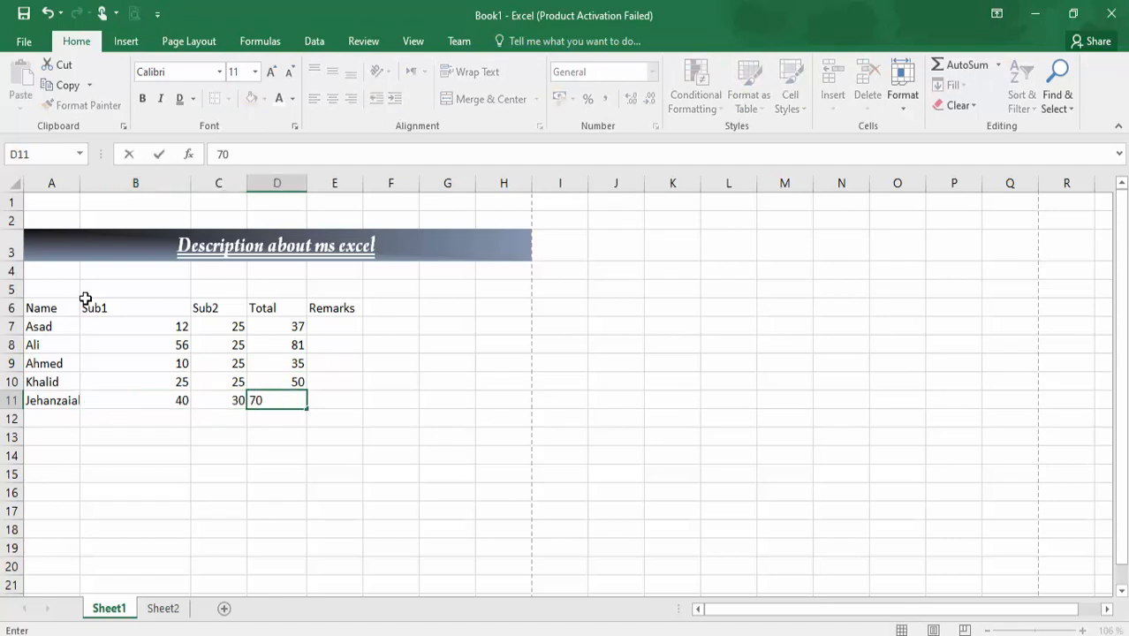
- Enter the remarks Fail in E7 and Pass in E8 for the first two students
left_click(331, 325)
type("Fail")
key("Return")
type("Pas")
key("Return")
key("ctrl+z")
type("s")
key("BackSpace")
type("Pass")
key("Return")
- Enter the remarks Fail, Pass and Pass in cells E9:E11 for the remaining three students
type("Pass")
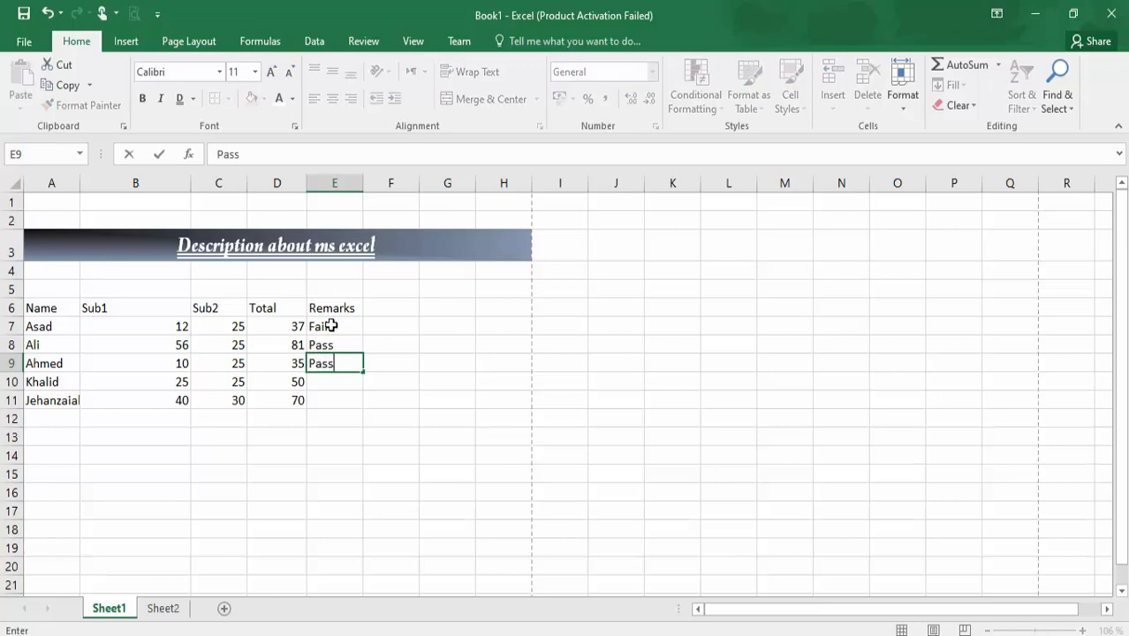
key("Right")
key("Left")
type("Fail")
key("Return")
type("Pass")
key("Return")
type("Pass")
key("Right")
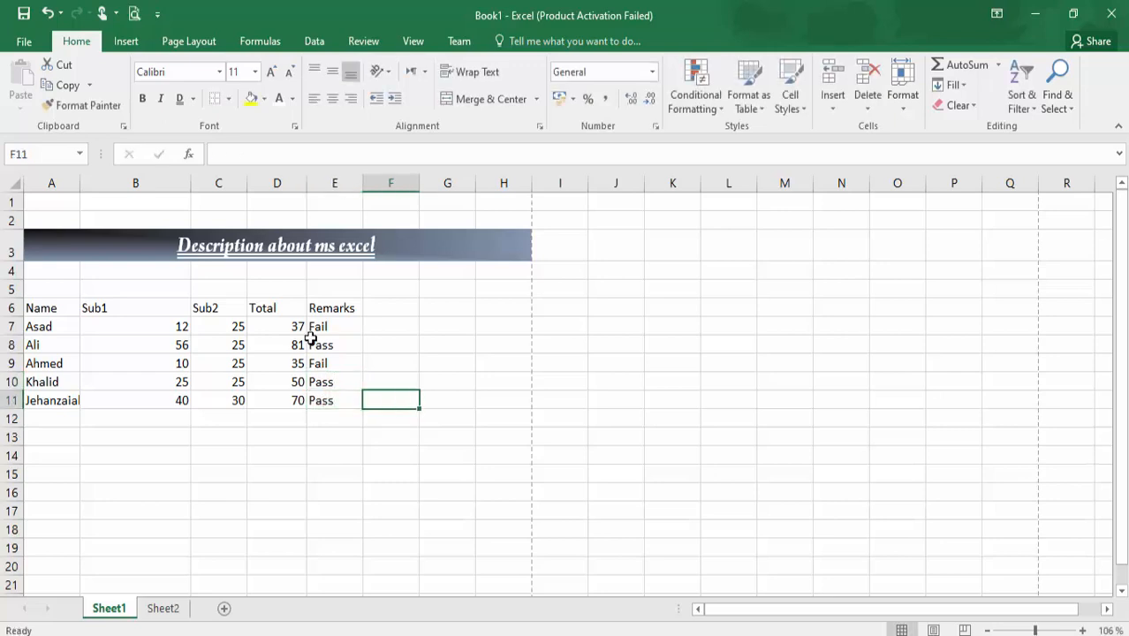
- AutoFit the widths of columns A to E to the contents of the marks table
left_click(59, 309)
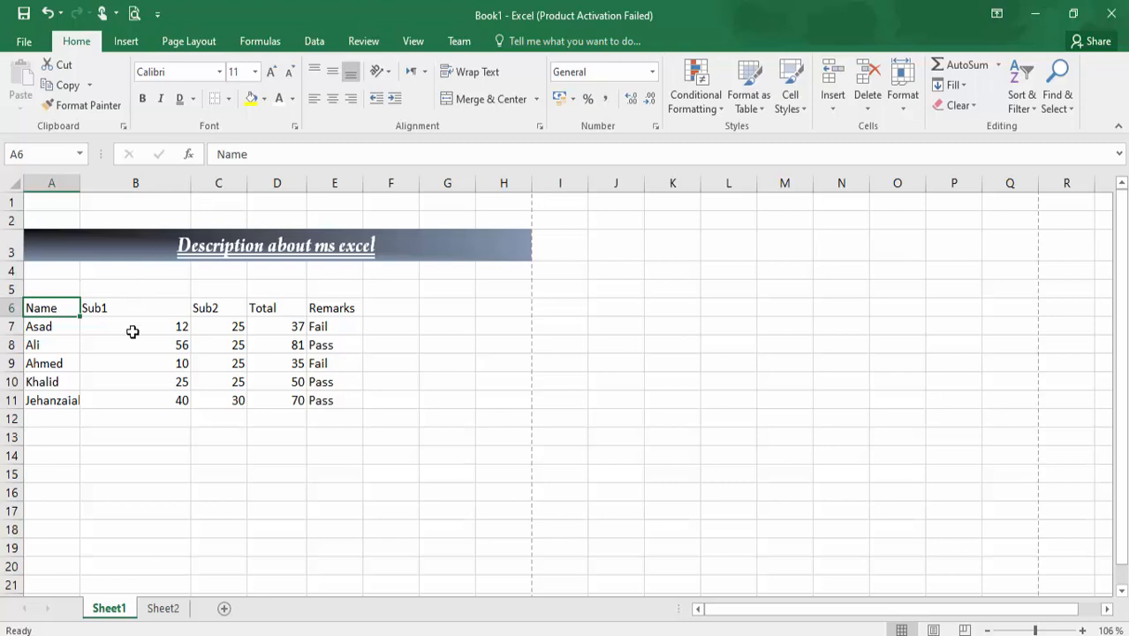
double_click(79, 179)
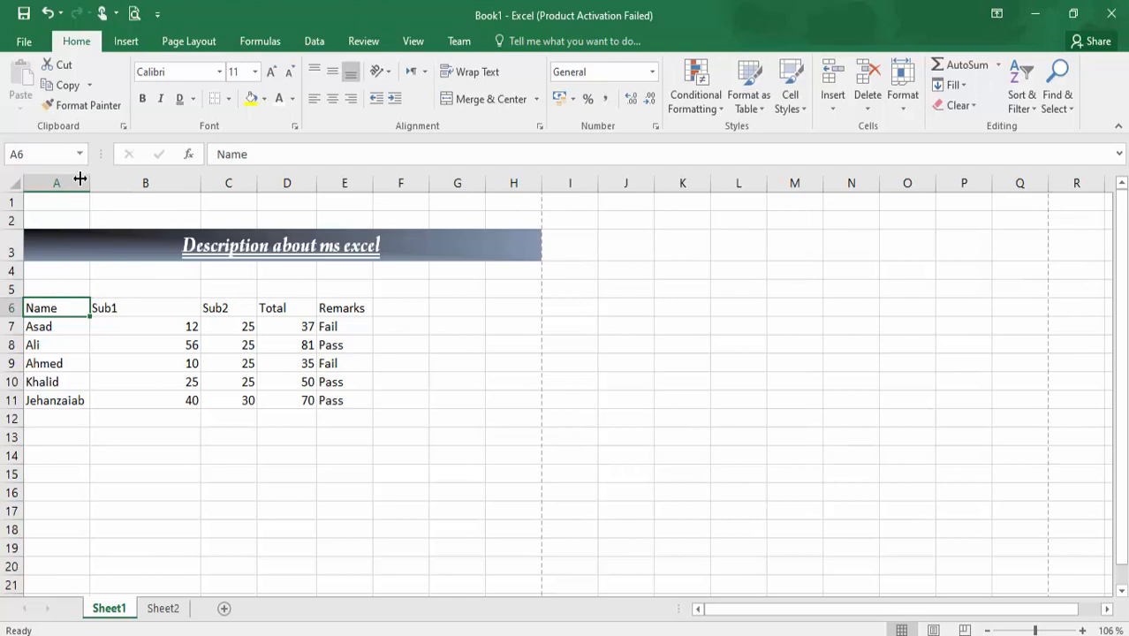
double_click(201, 182)
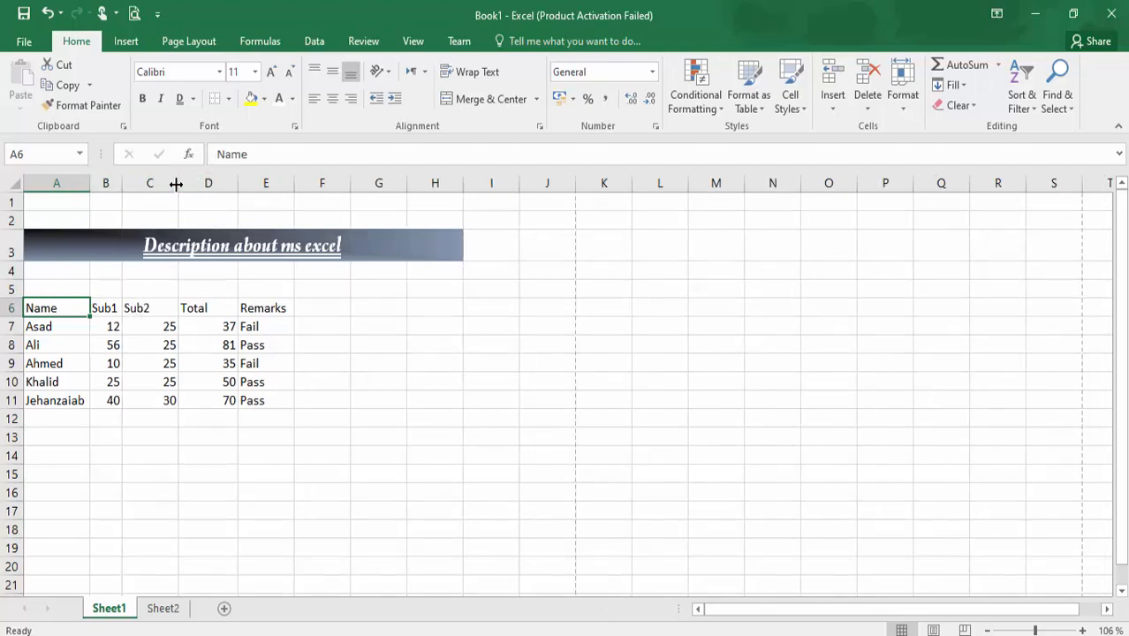
double_click(176, 183)
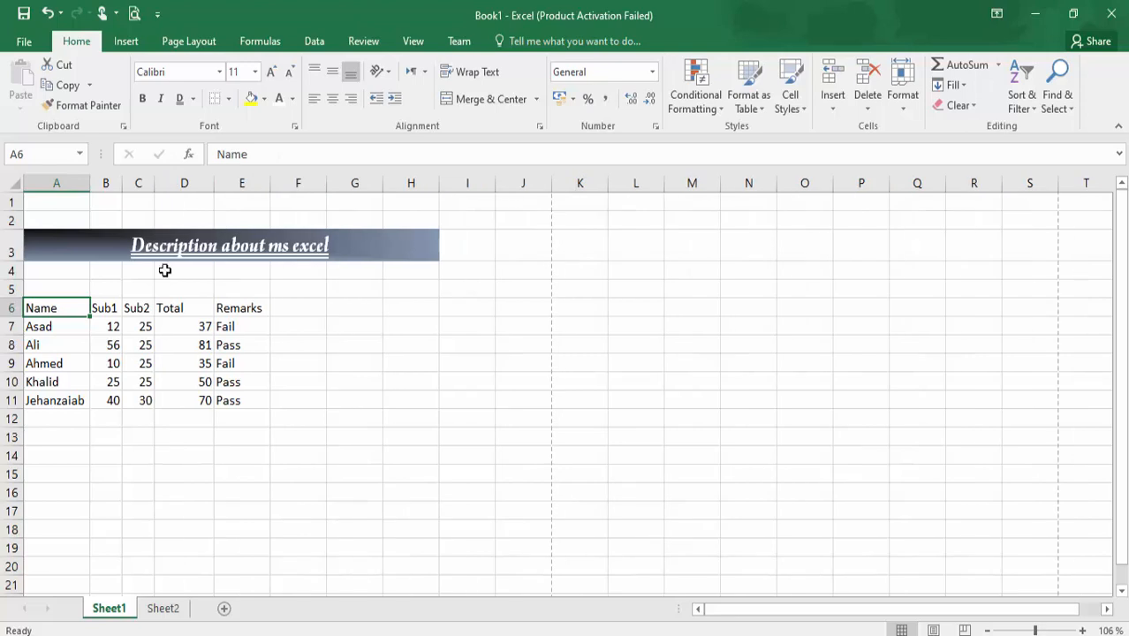
double_click(213, 182)
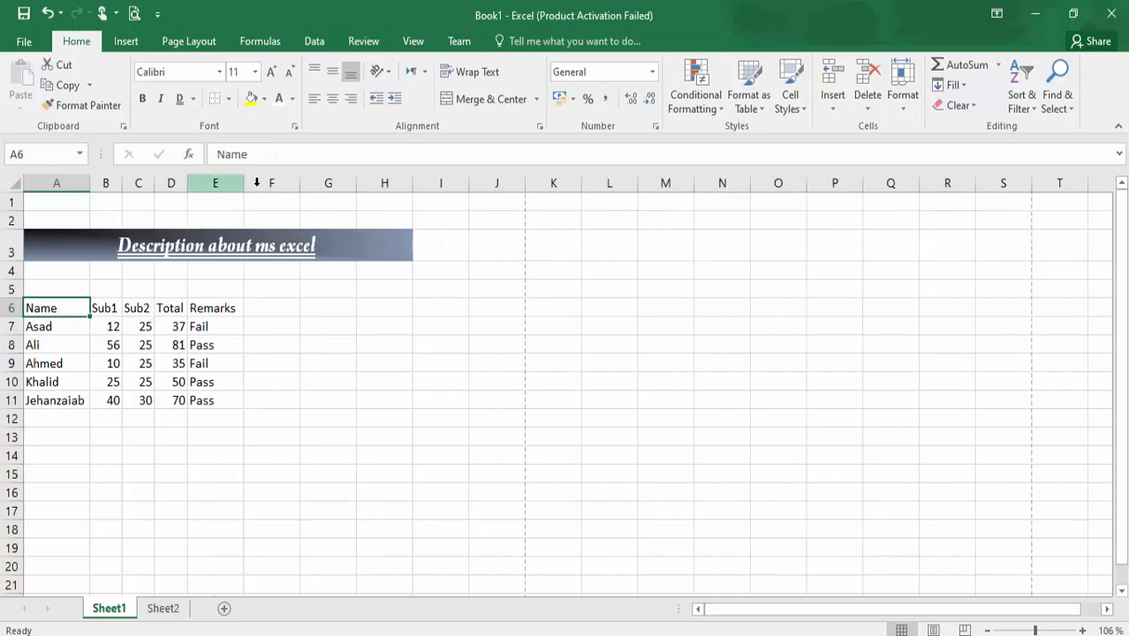
double_click(244, 183)
left_click(333, 408)
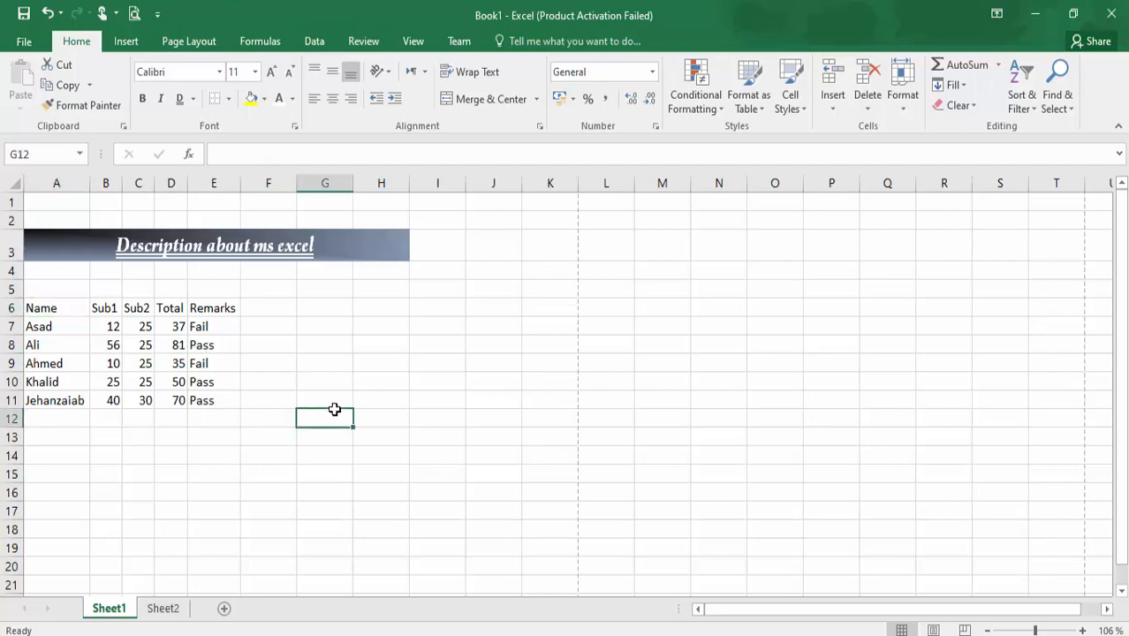
- Add a Greater Than conditional formatting rule to A6:E11 that gives values above 50 Green Fill with Dark Green Text
left_click(53, 311)
left_click_drag(53, 310, 230, 392)
left_click(720, 108)
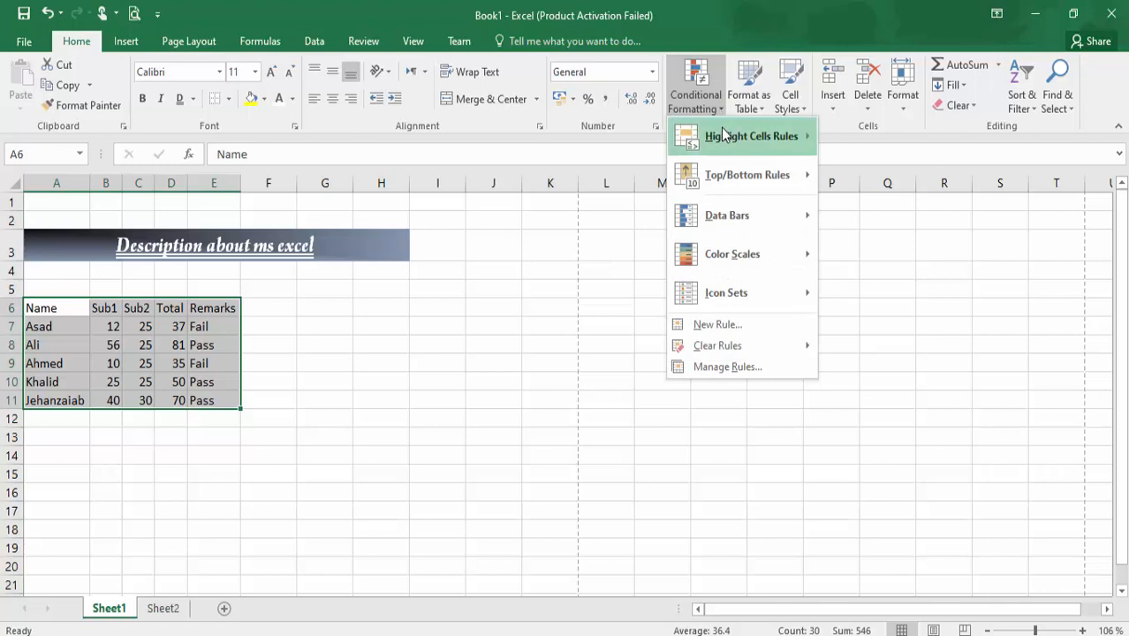
mouse_move(724, 132)
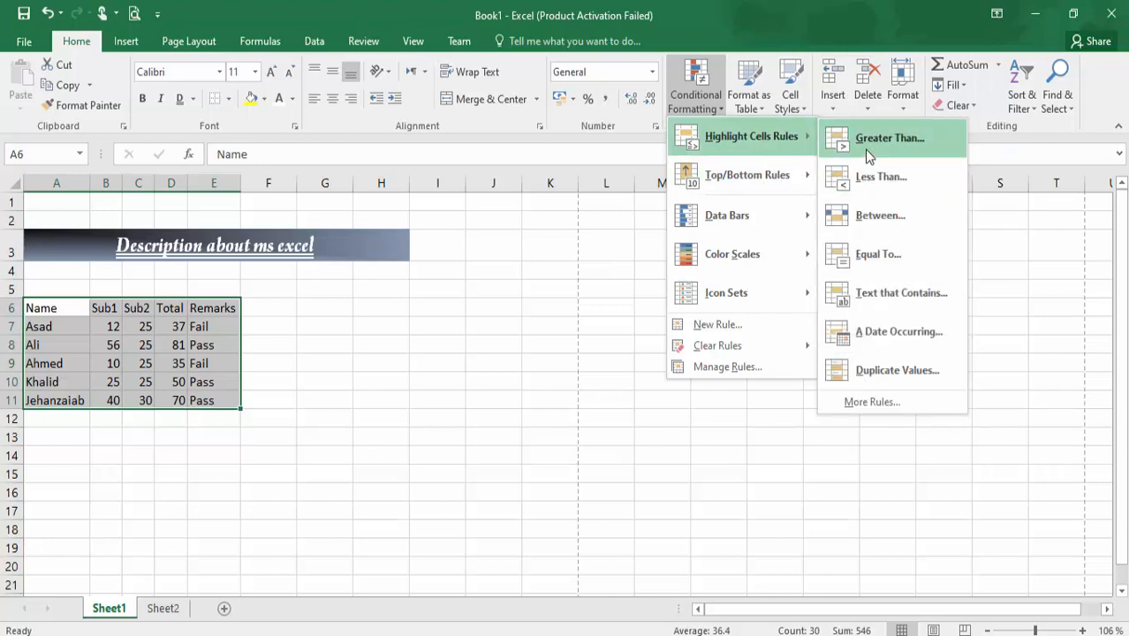
left_click(866, 150)
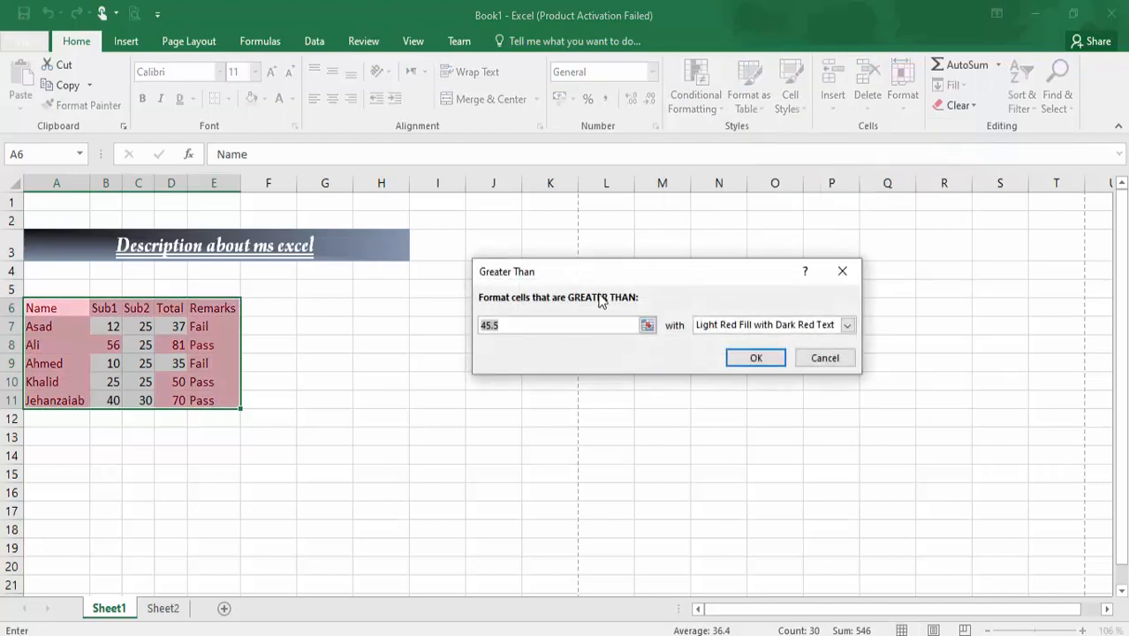
left_click(646, 326)
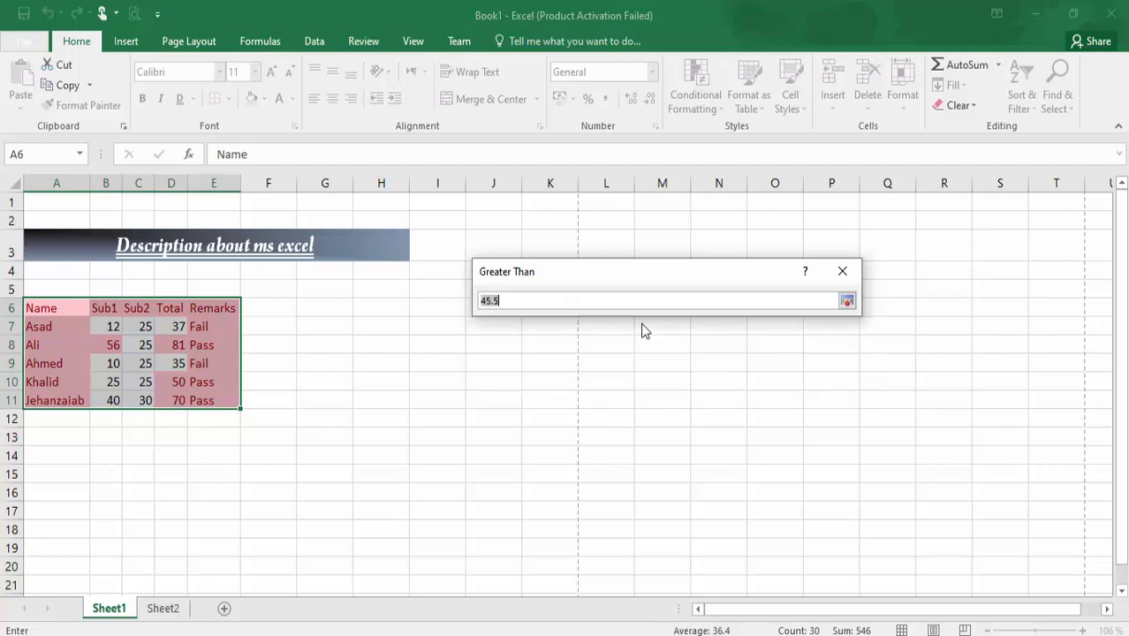
left_click(848, 301)
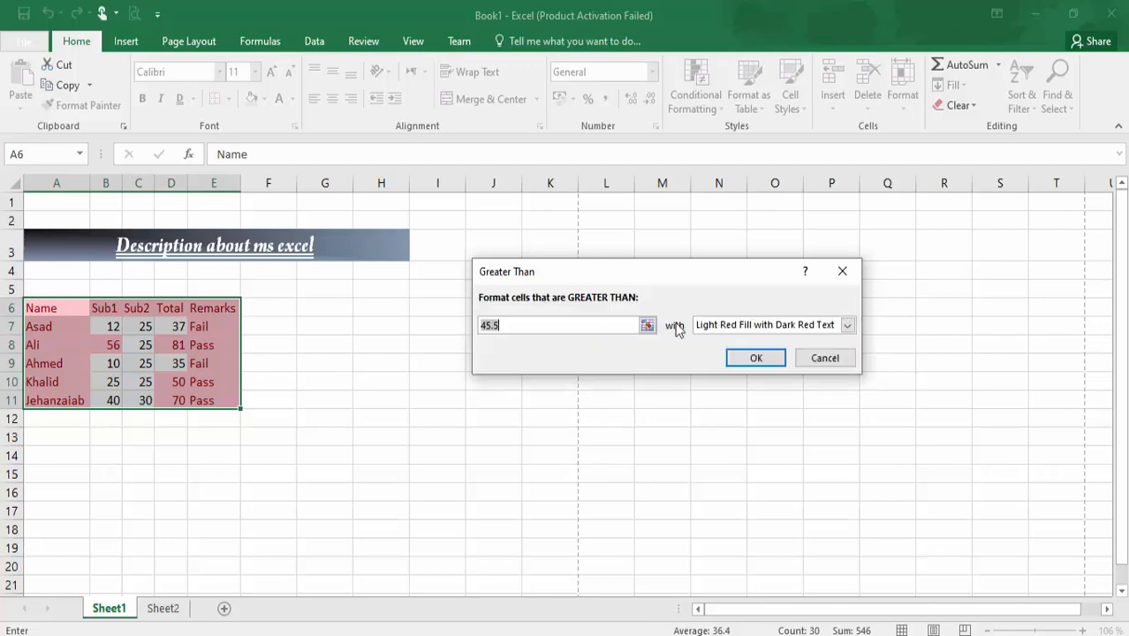
left_click(557, 325)
key("BackSpace")
key("BackSpace")
key("BackSpace")
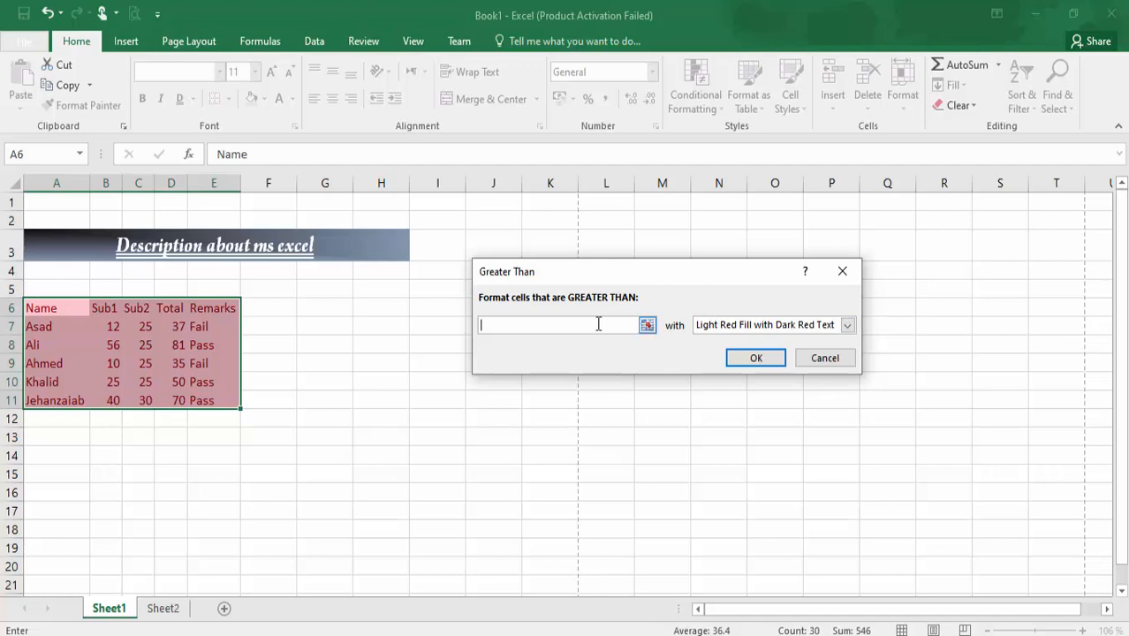
type("0")
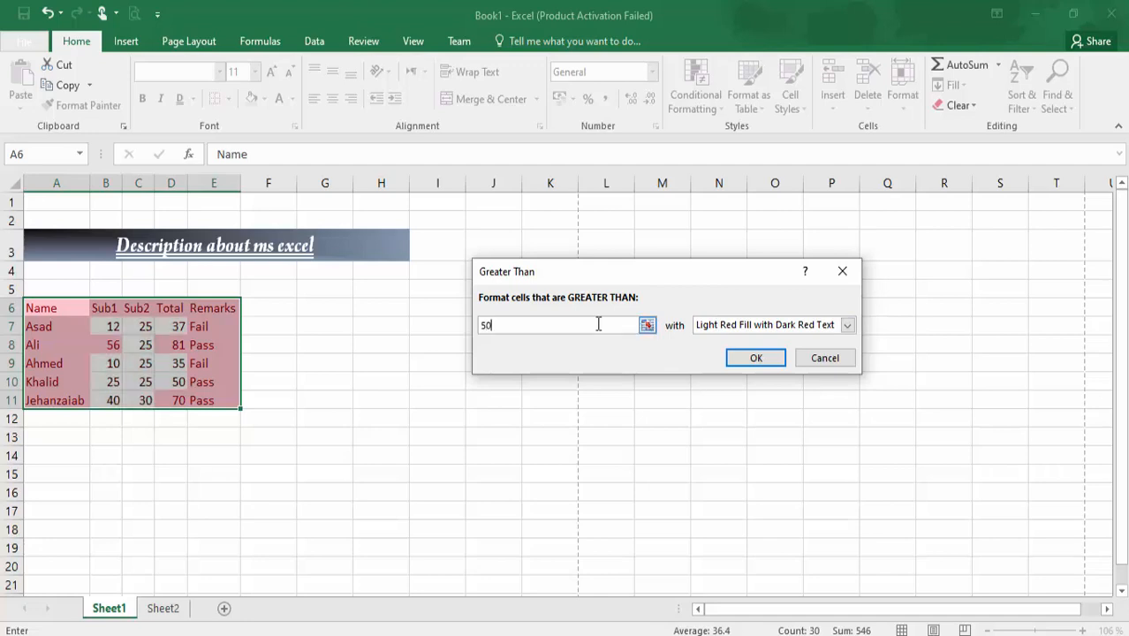
left_click(730, 326)
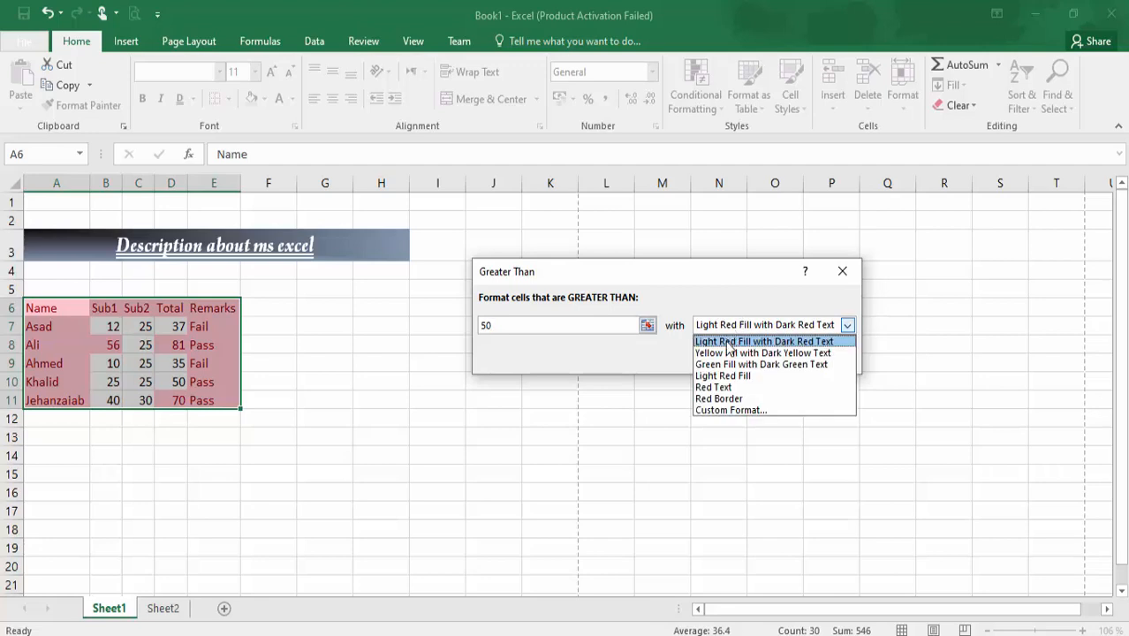
left_click(724, 365)
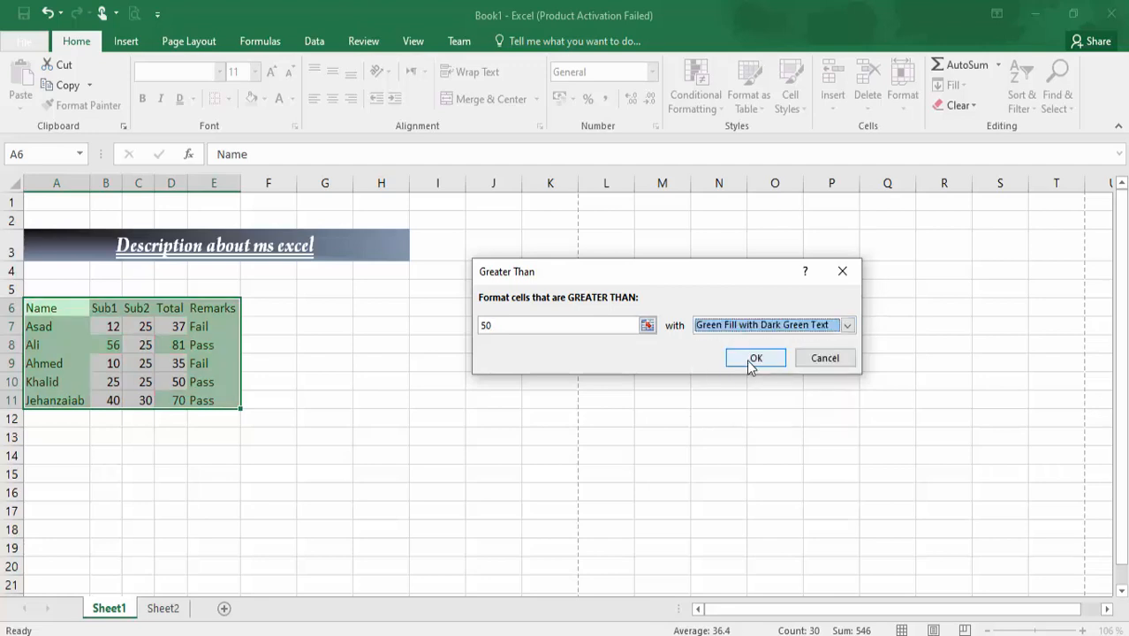
left_click(751, 357)
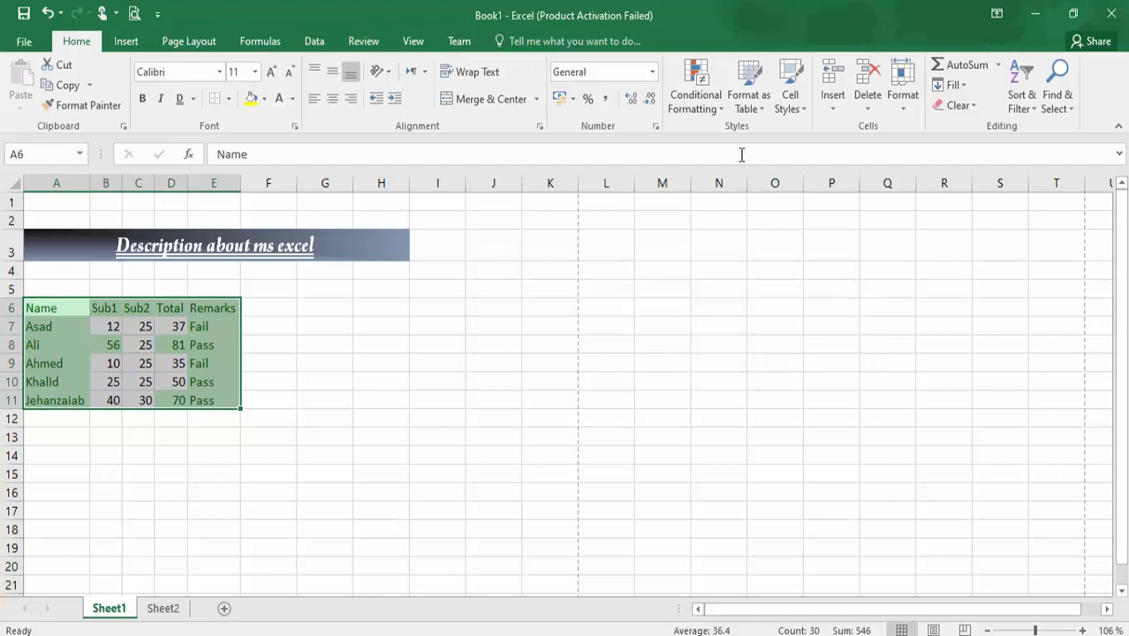
- Add a Less Than conditional formatting rule to the table that gives values below 50 Light Red Fill with Dark Red Text
left_click(696, 97)
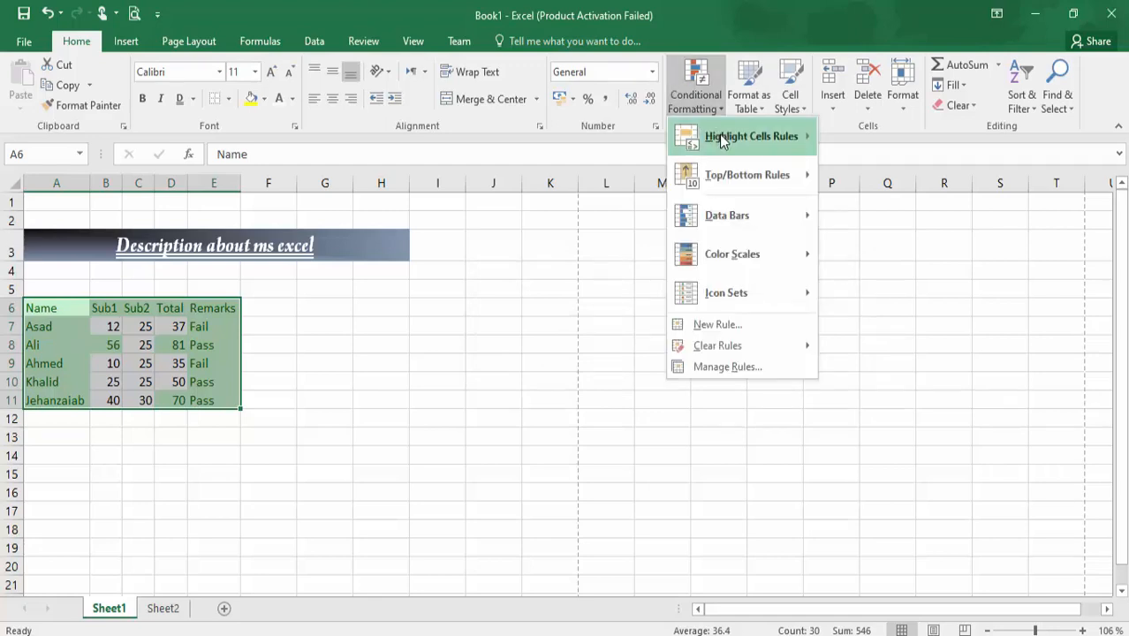
mouse_move(765, 140)
left_click(870, 177)
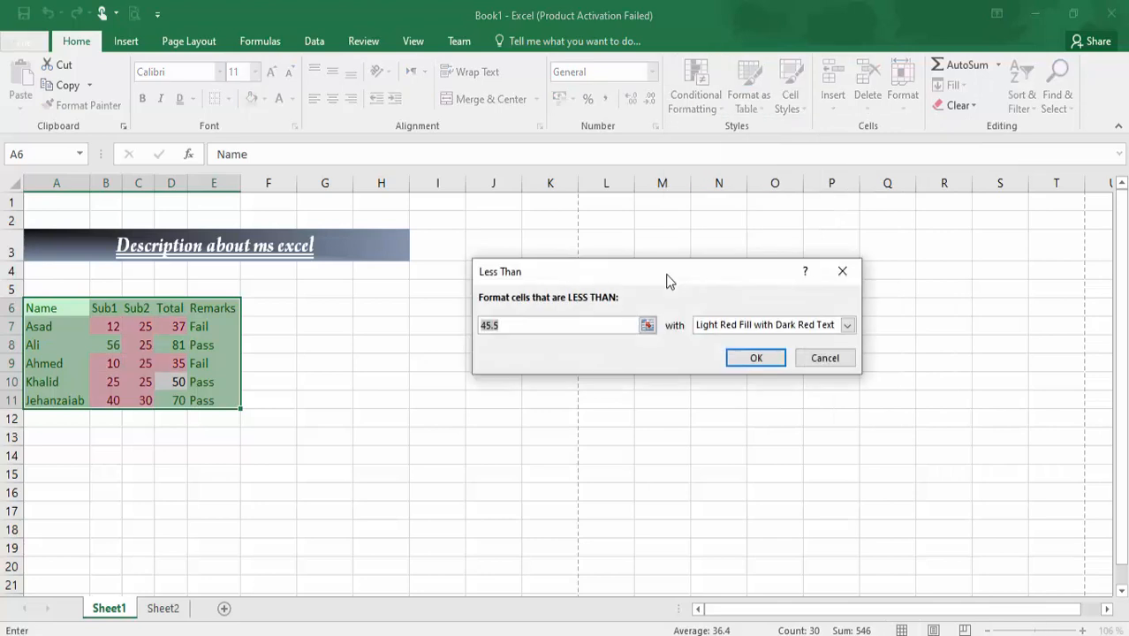
type("50")
left_click(758, 359)
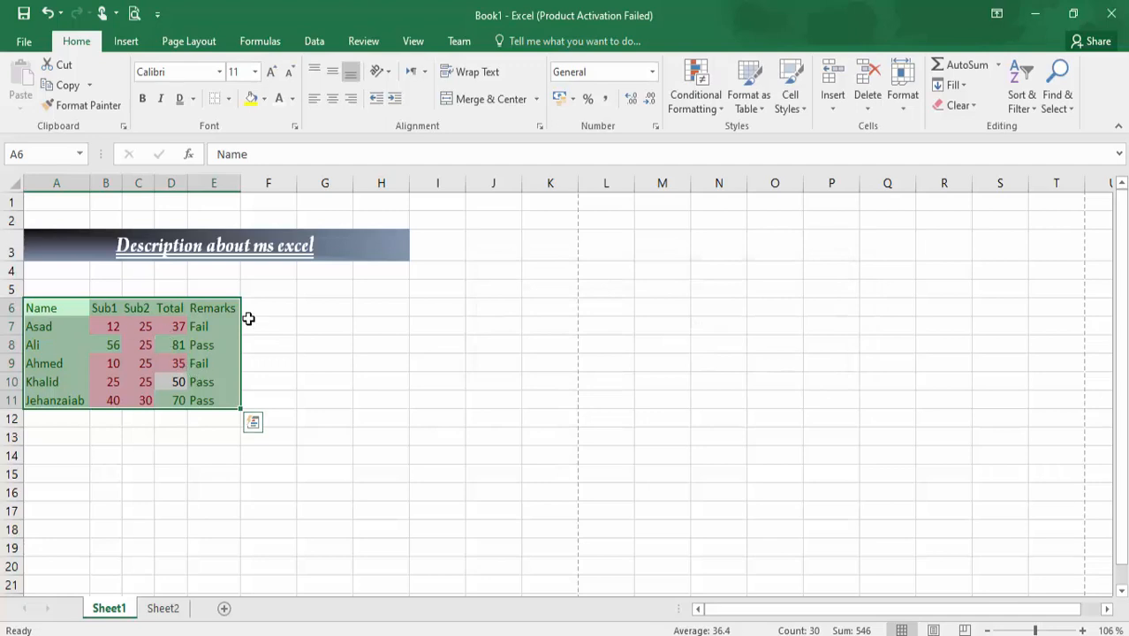
- Add an Equal To conditional formatting rule for 50 with Yellow Fill with Dark Yellow Text, and deselect the table
left_click(695, 95)
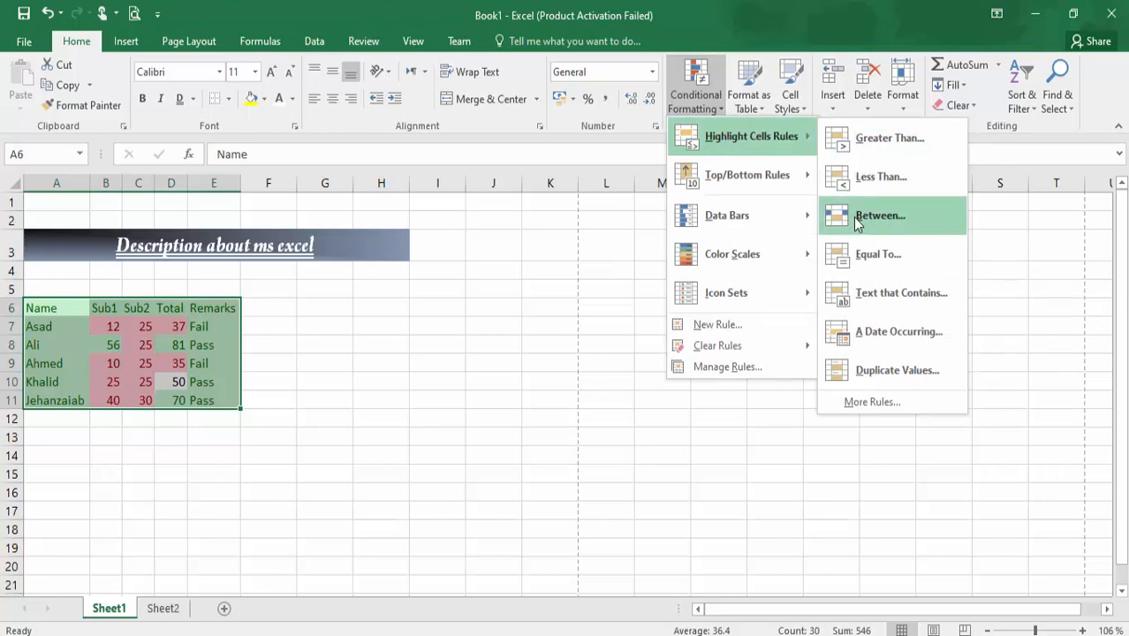
left_click(884, 253)
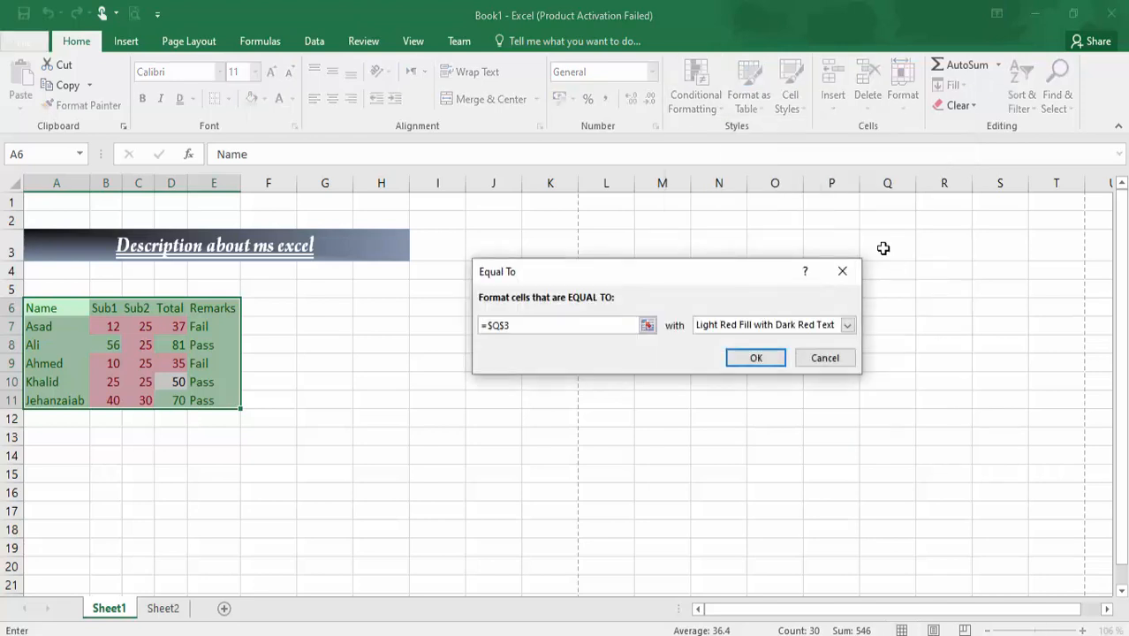
left_click(883, 249)
key("BackSpace")
key("BackSpace")
key("BackSpace")
key("BackSpace")
type("50")
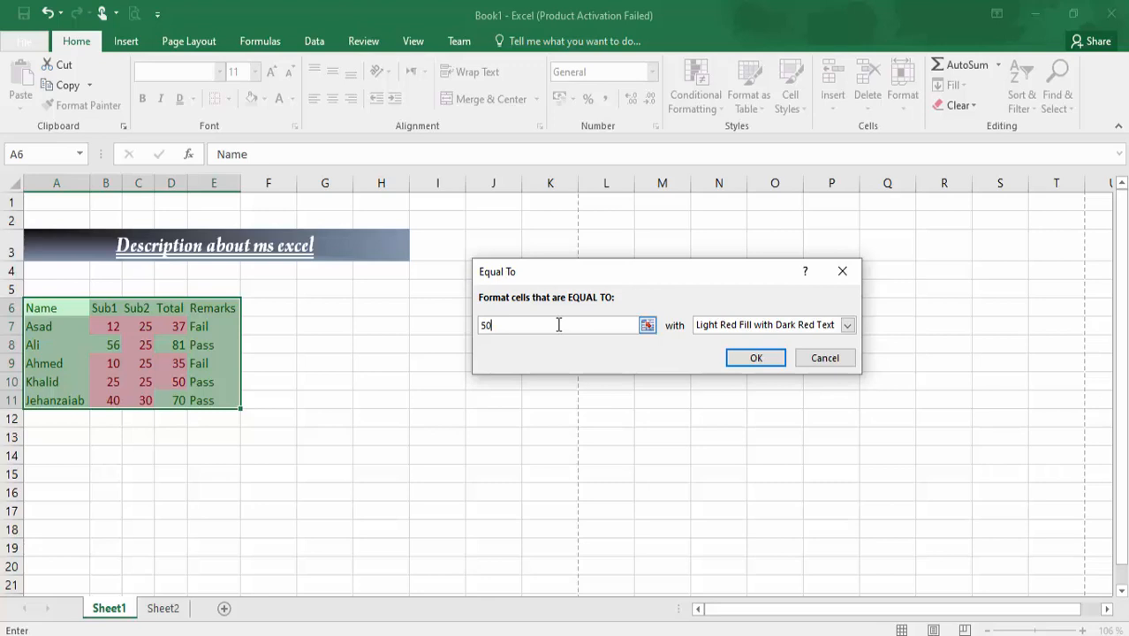
left_click(711, 325)
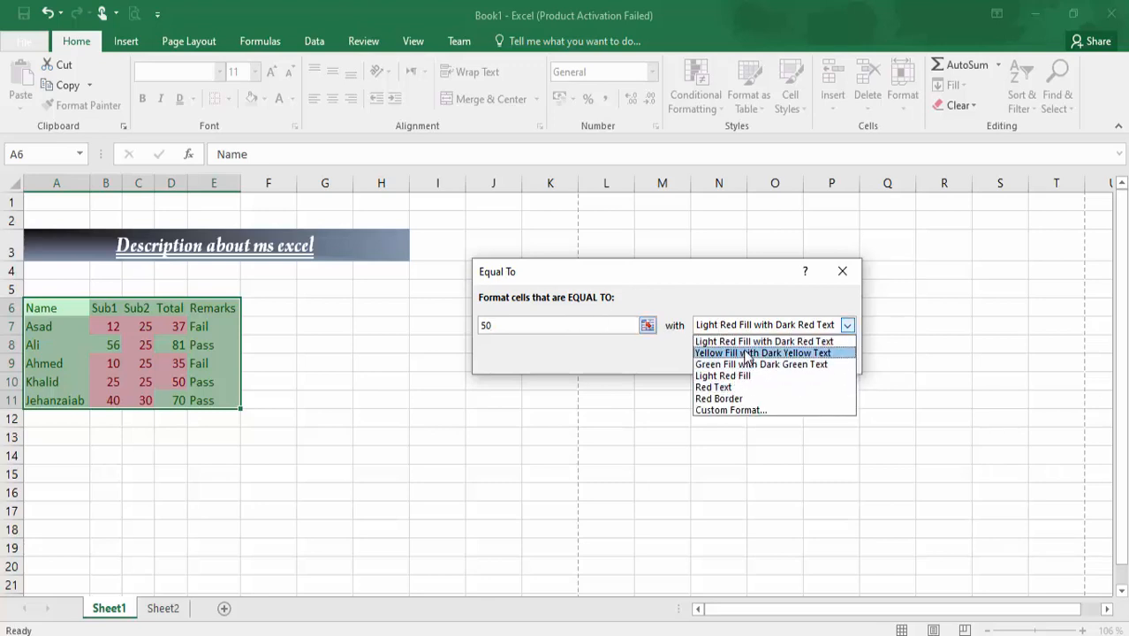
left_click(742, 352)
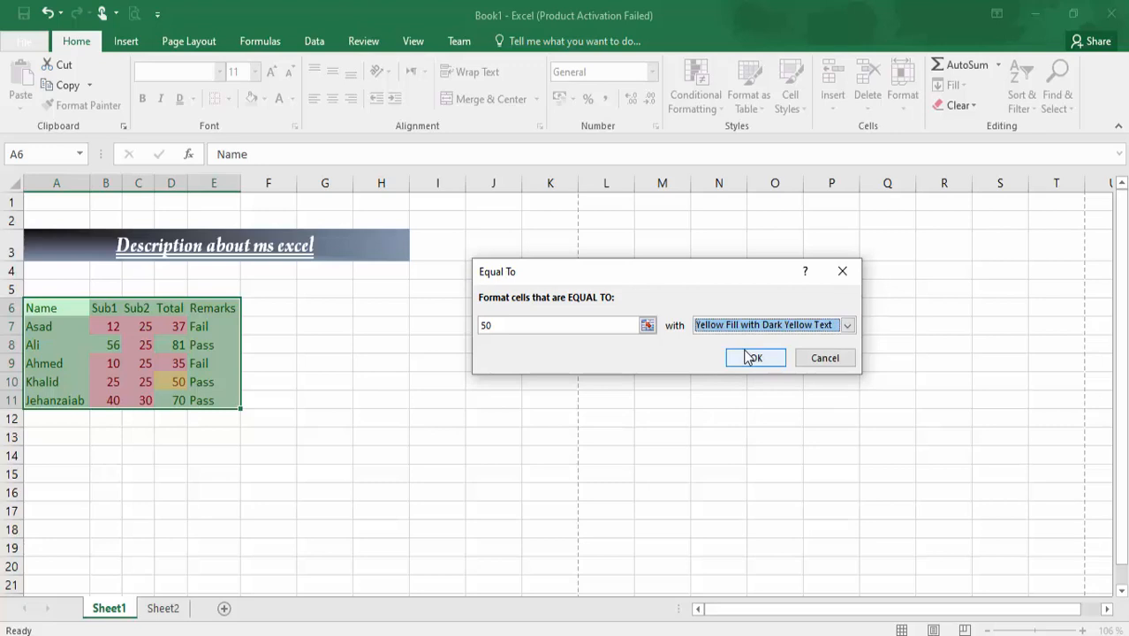
left_click(753, 358)
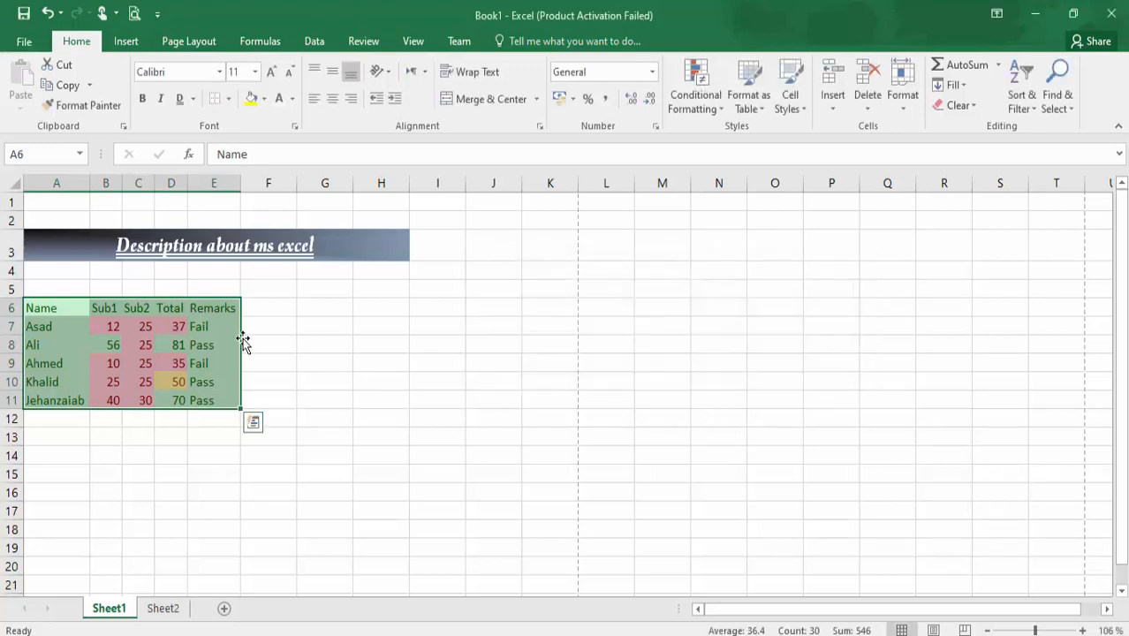
left_click(105, 433)
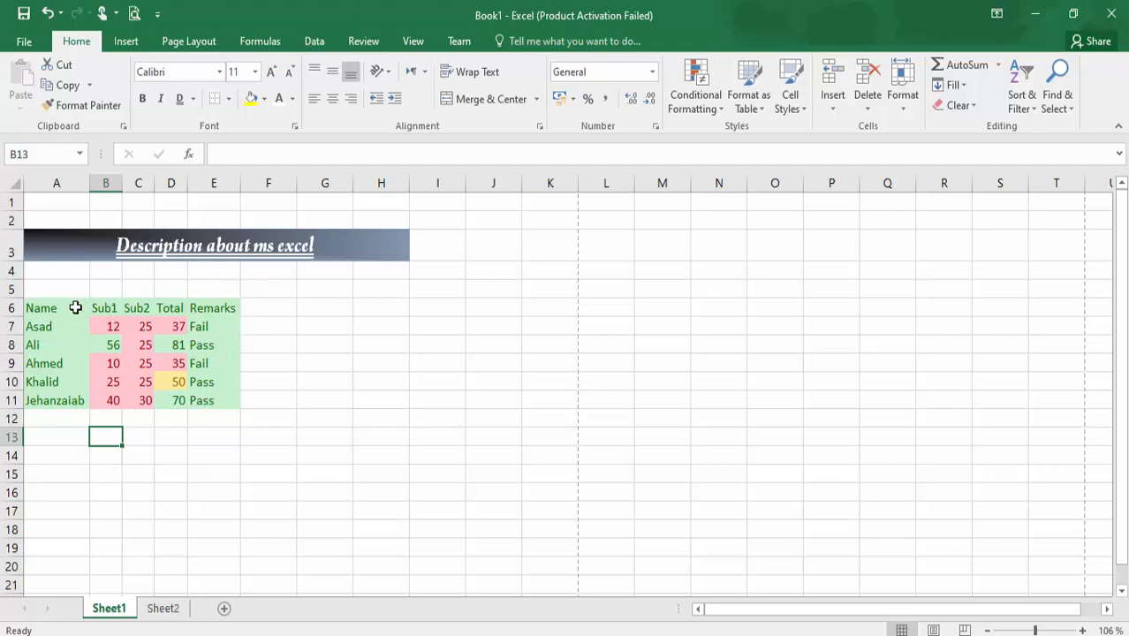
- Add a Text That Contains rule to A6:E11 that gives the Fail remarks Light Red Fill with Dark Red Text
left_click_drag(59, 307, 231, 398)
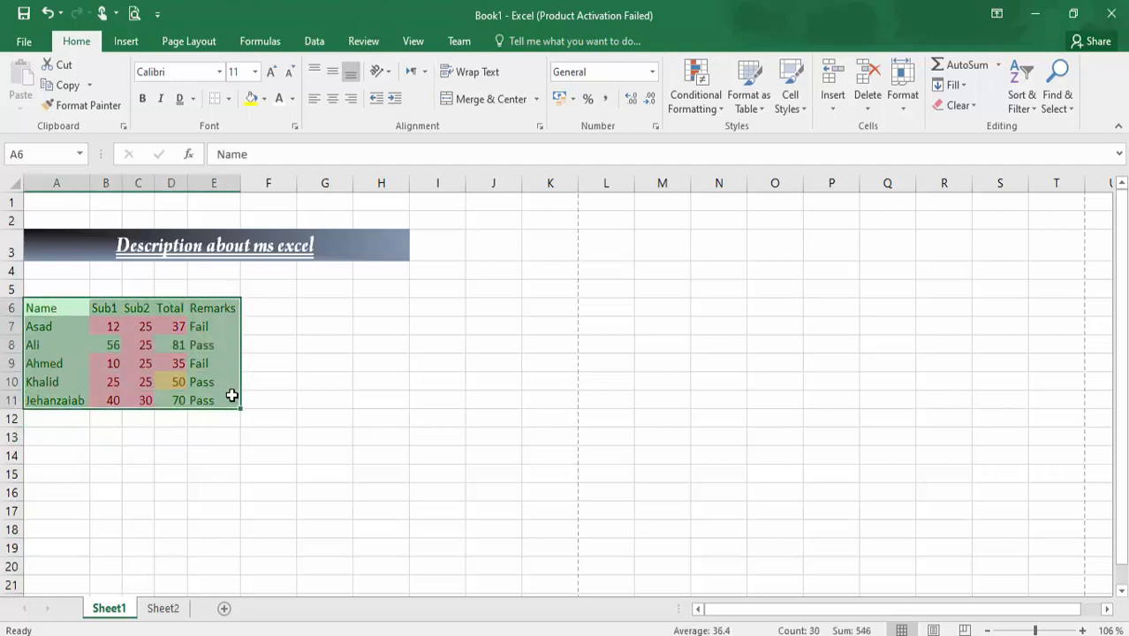
left_click(682, 101)
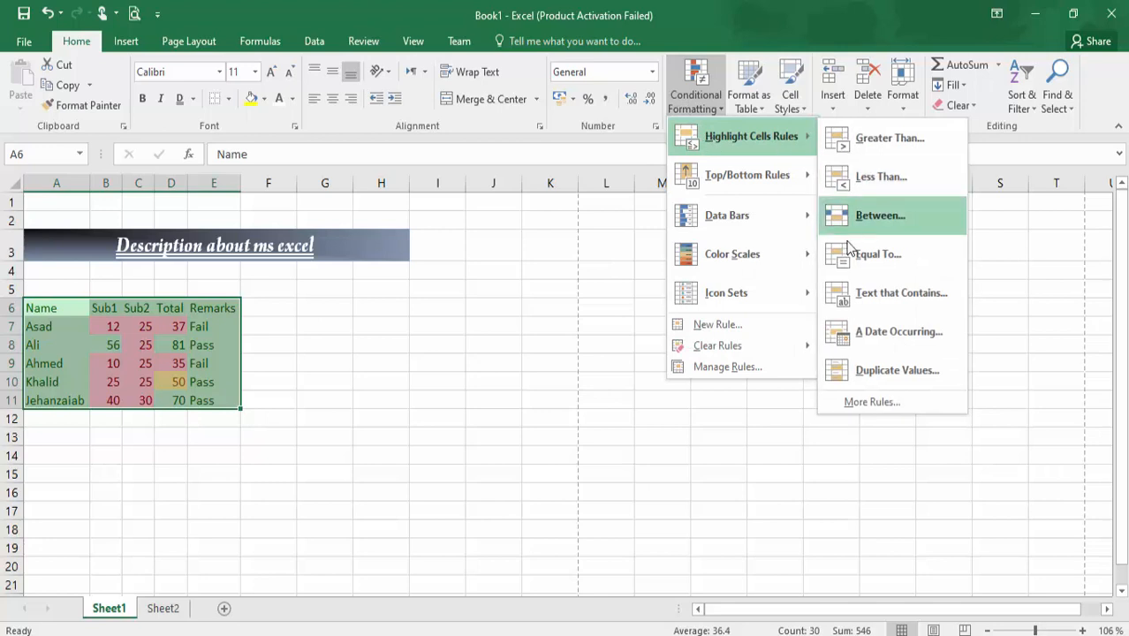
left_click(901, 293)
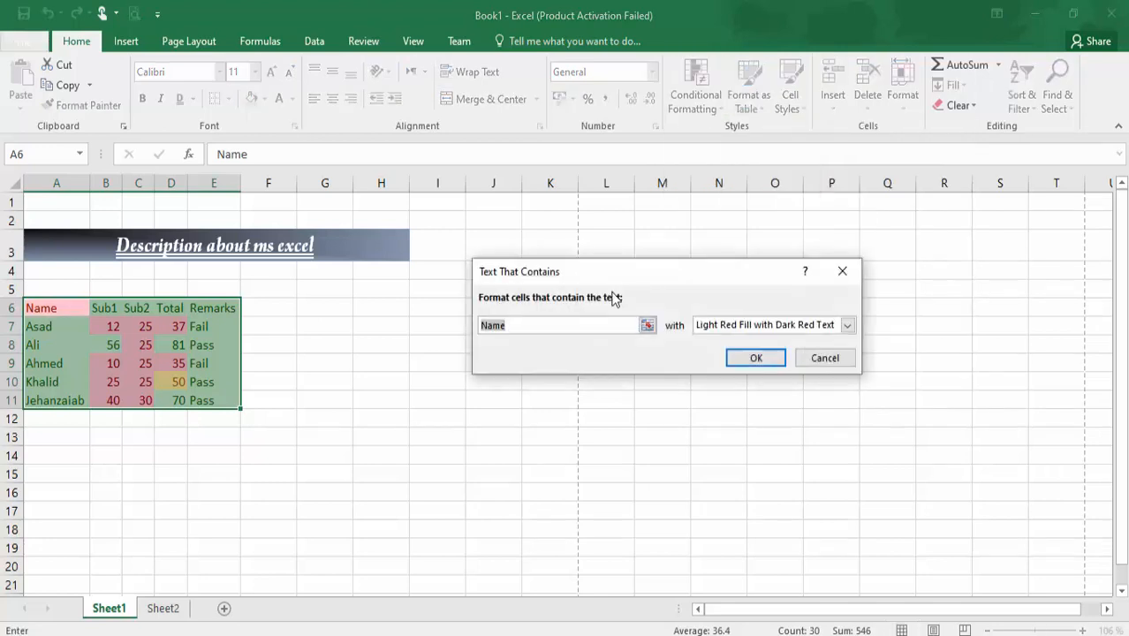
key("BackSpace")
type("Fa")
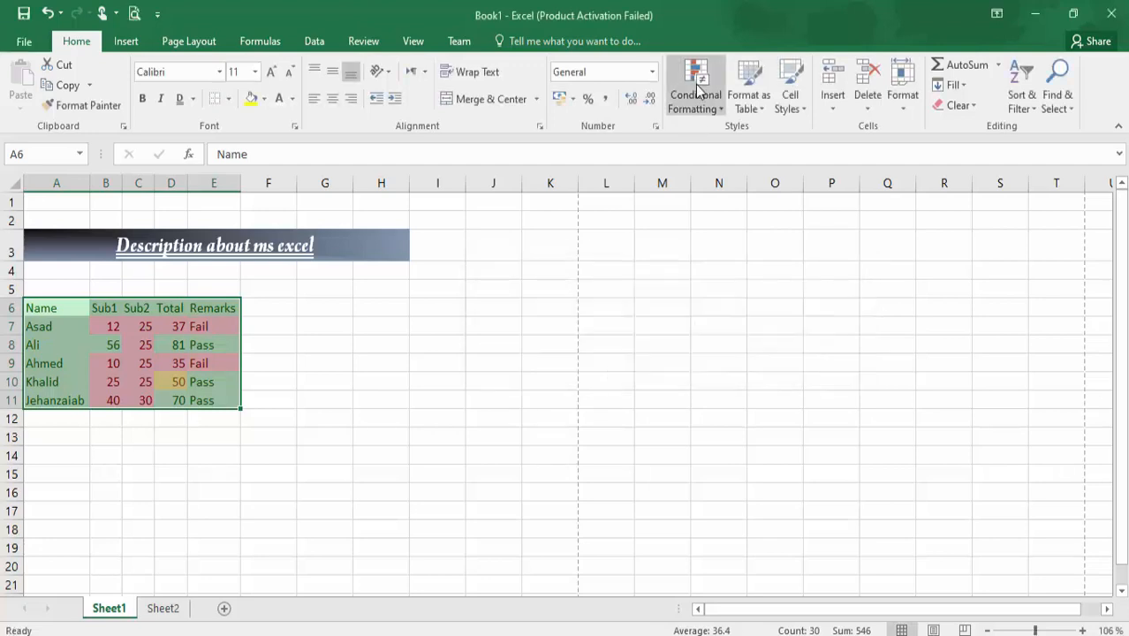
- Set up a Text That Contains rule for "Pass" on the table with Green Fill with Dark Green Text
left_click(696, 85)
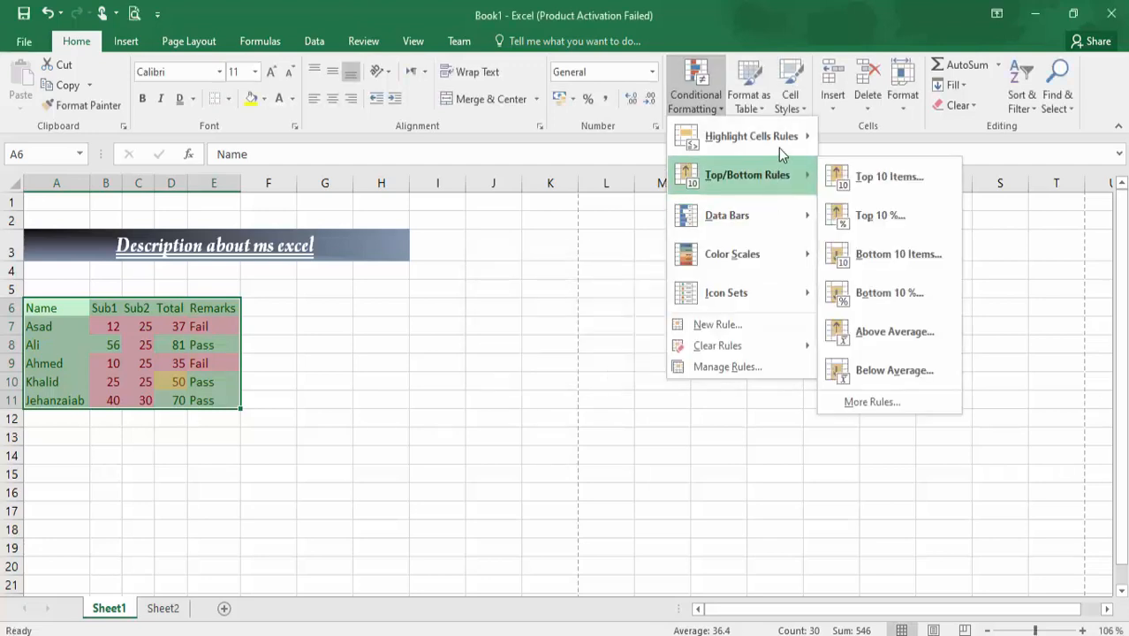
mouse_move(754, 139)
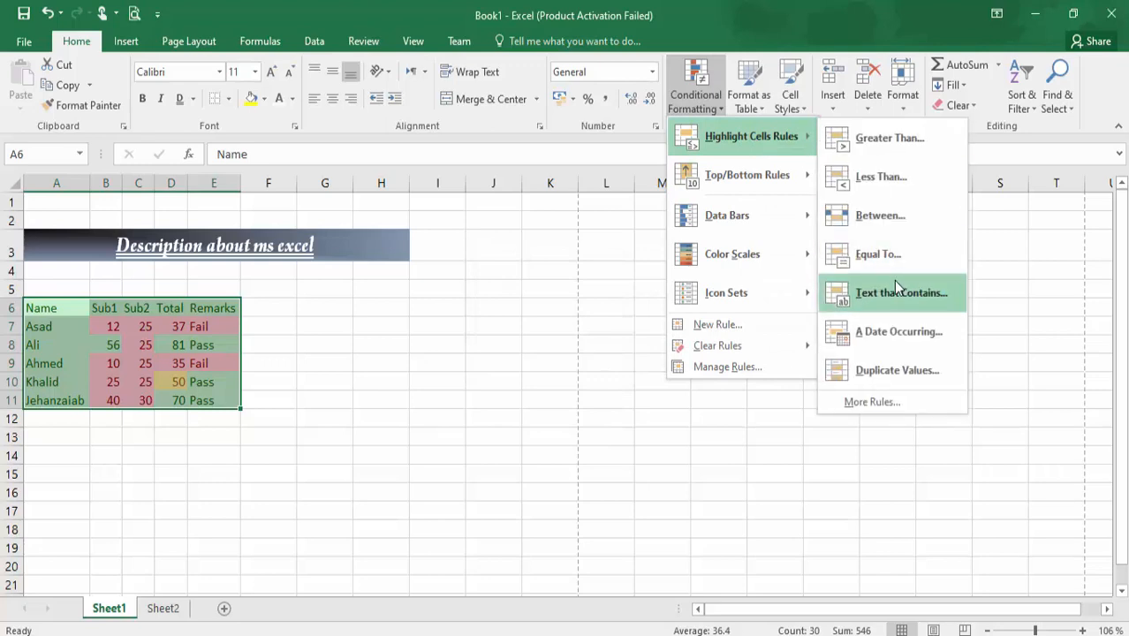
left_click(896, 283)
type("Psa")
key("BackSpace")
key("BackSpace")
type("ass")
left_click(723, 327)
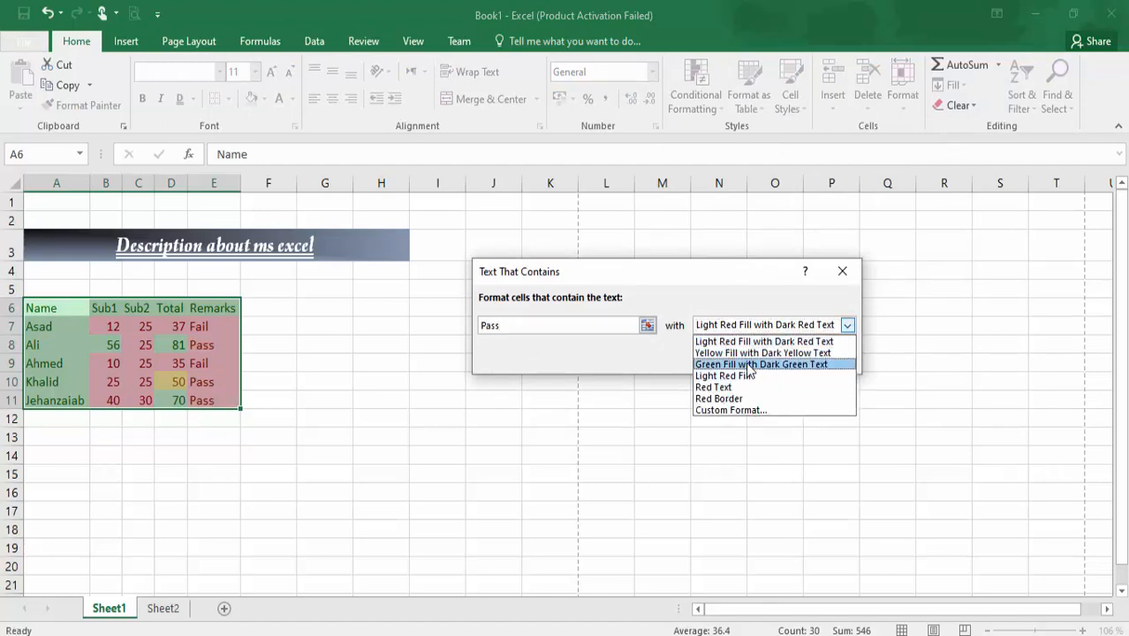
left_click(749, 365)
- Try a custom dark blue fill and the Red Border preset as the format of the Pass rule
left_click(734, 326)
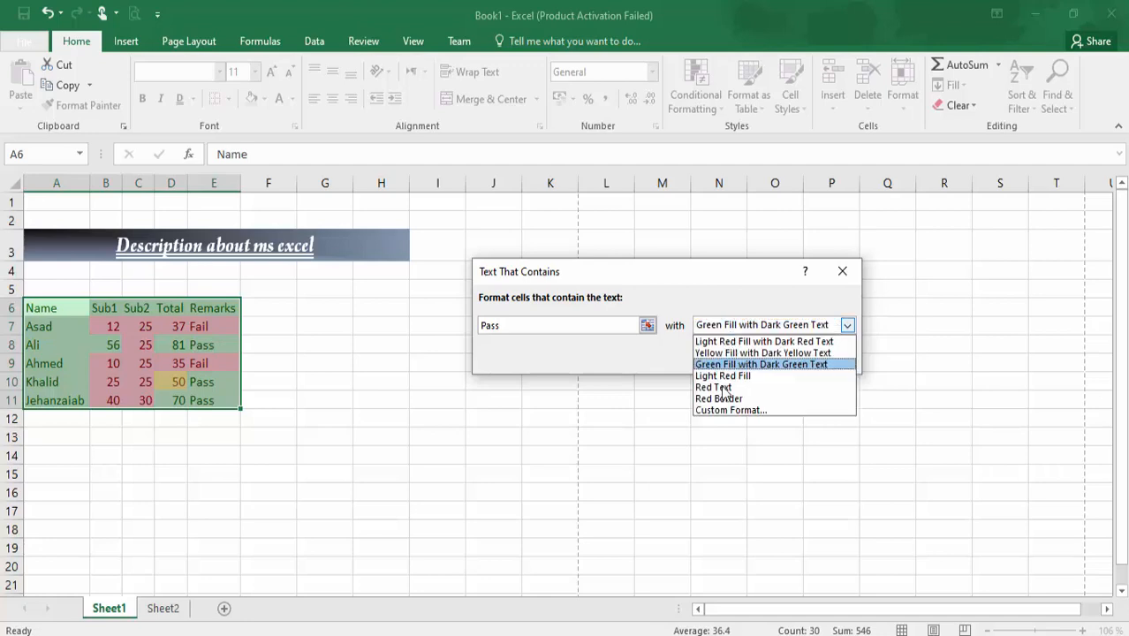
left_click(718, 409)
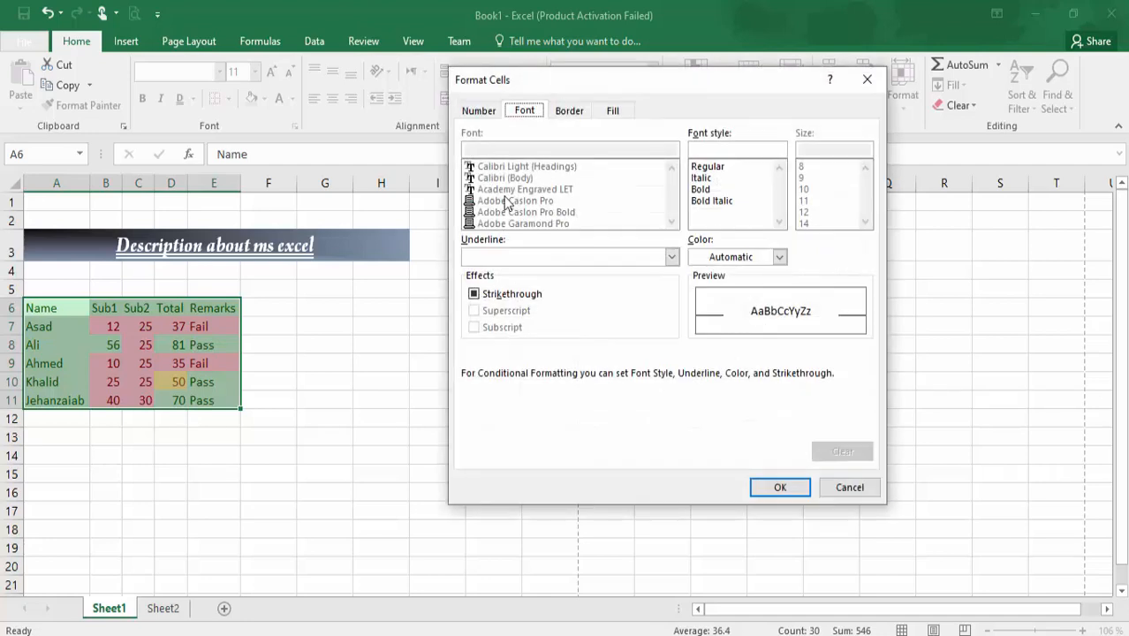
left_click(569, 112)
left_click(607, 111)
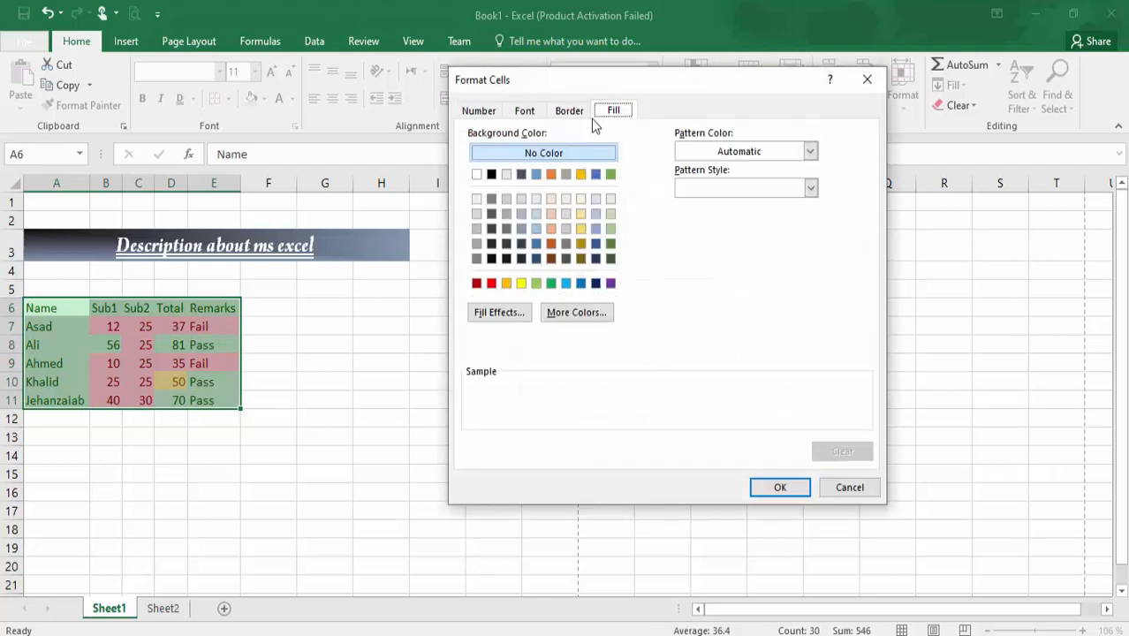
left_click(565, 214)
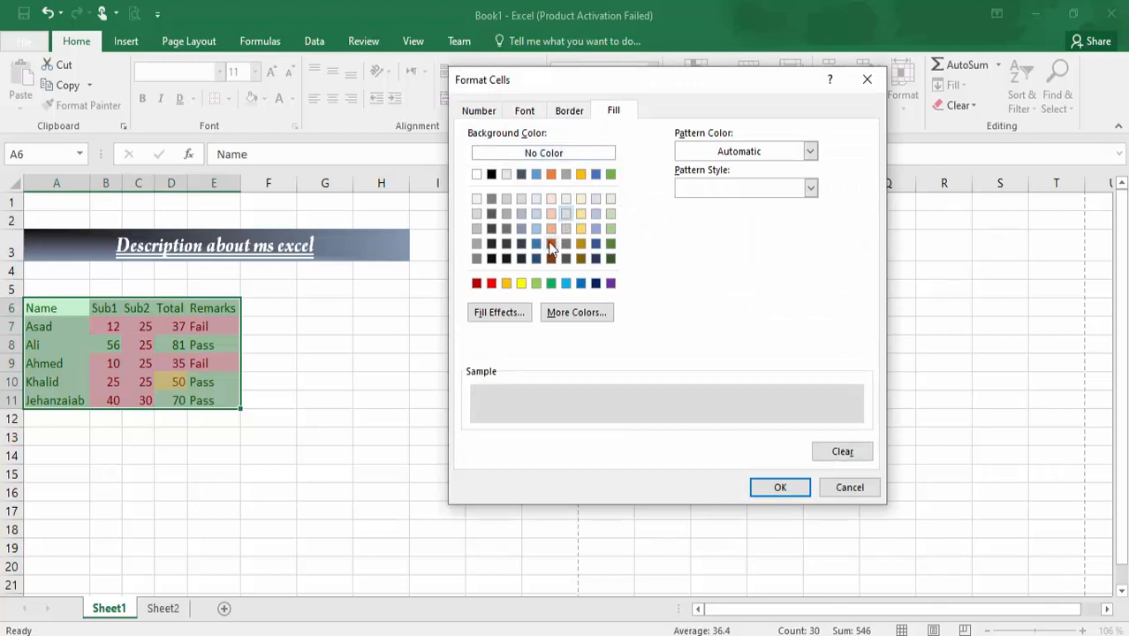
left_click(536, 258)
left_click(778, 492)
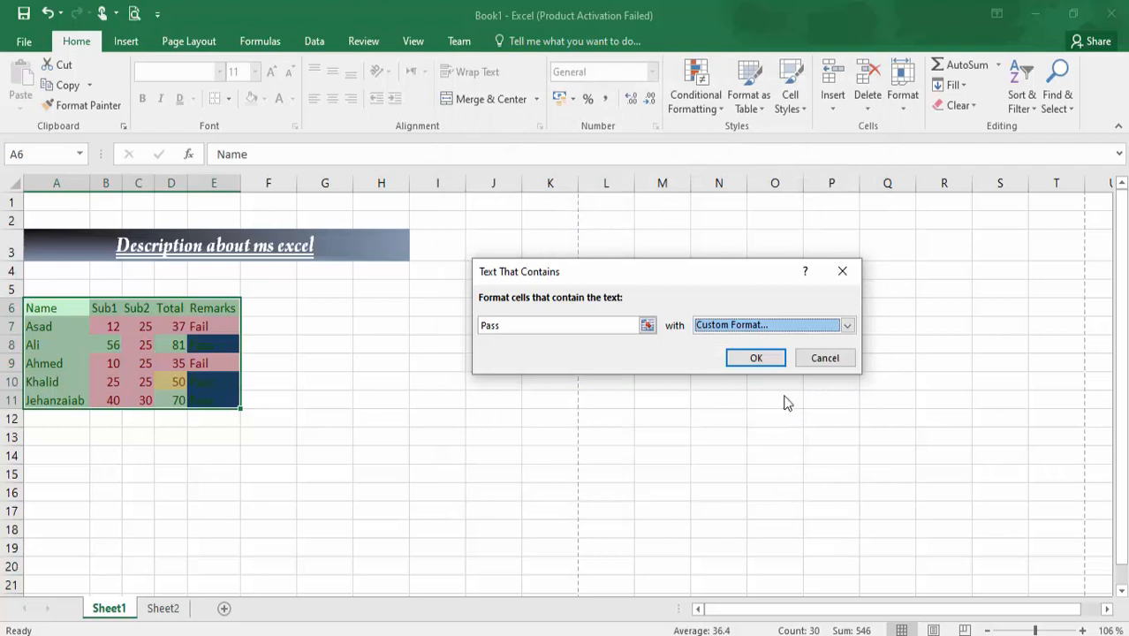
left_click(846, 325)
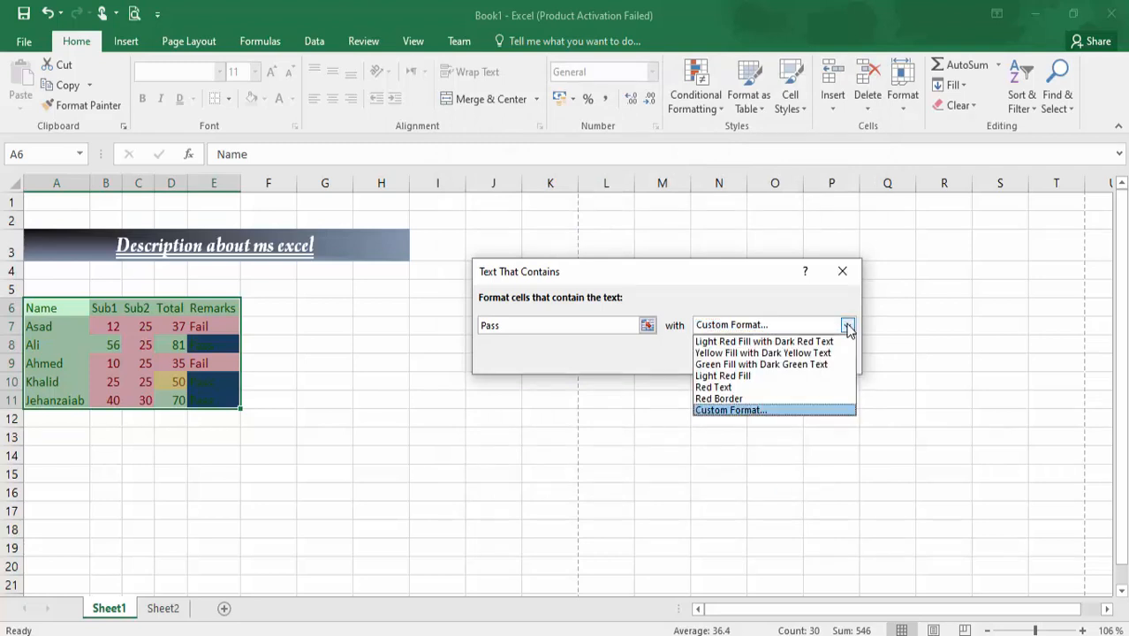
left_click(747, 398)
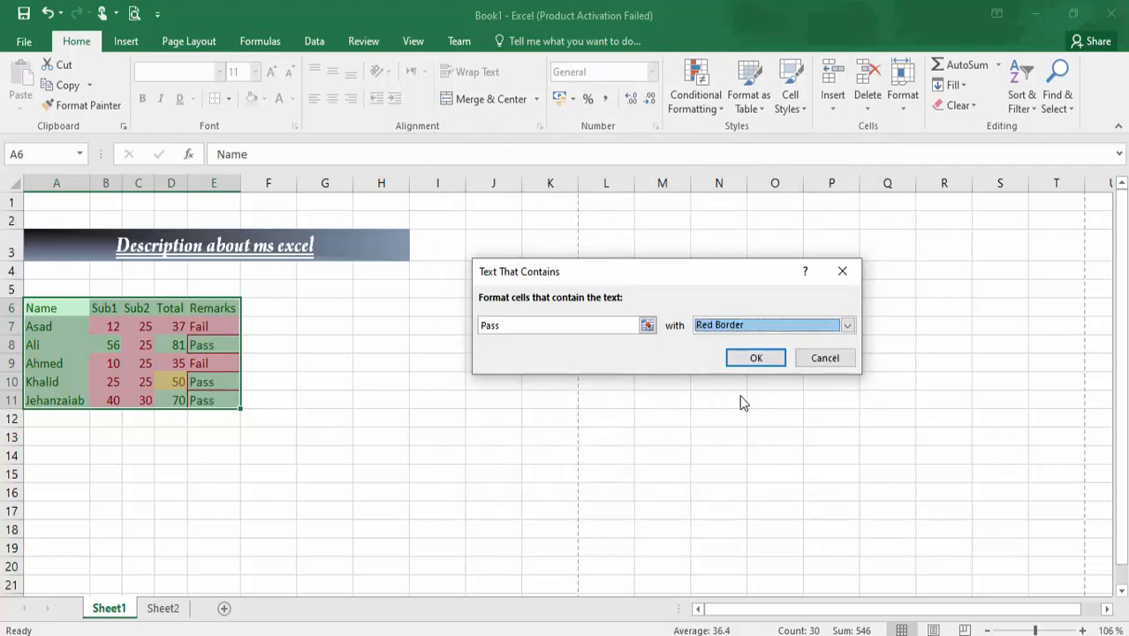
- Set the Pass rule's format to Green Fill with Dark Green Text, apply the rule and deselect the table
left_click(748, 328)
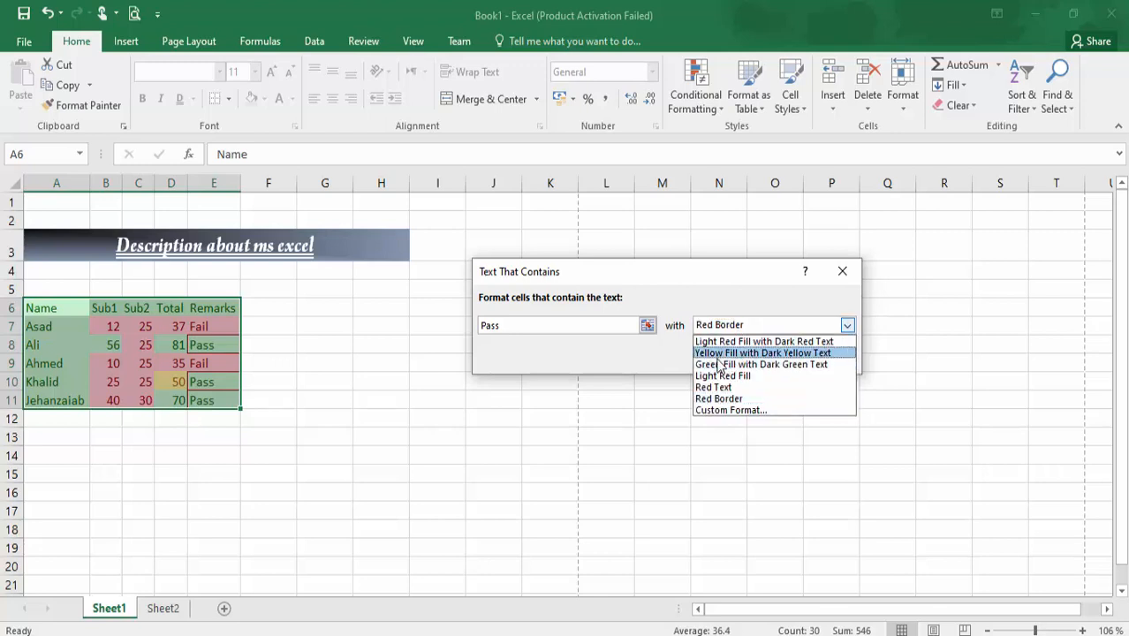
left_click(720, 369)
left_click(744, 360)
left_click(504, 329)
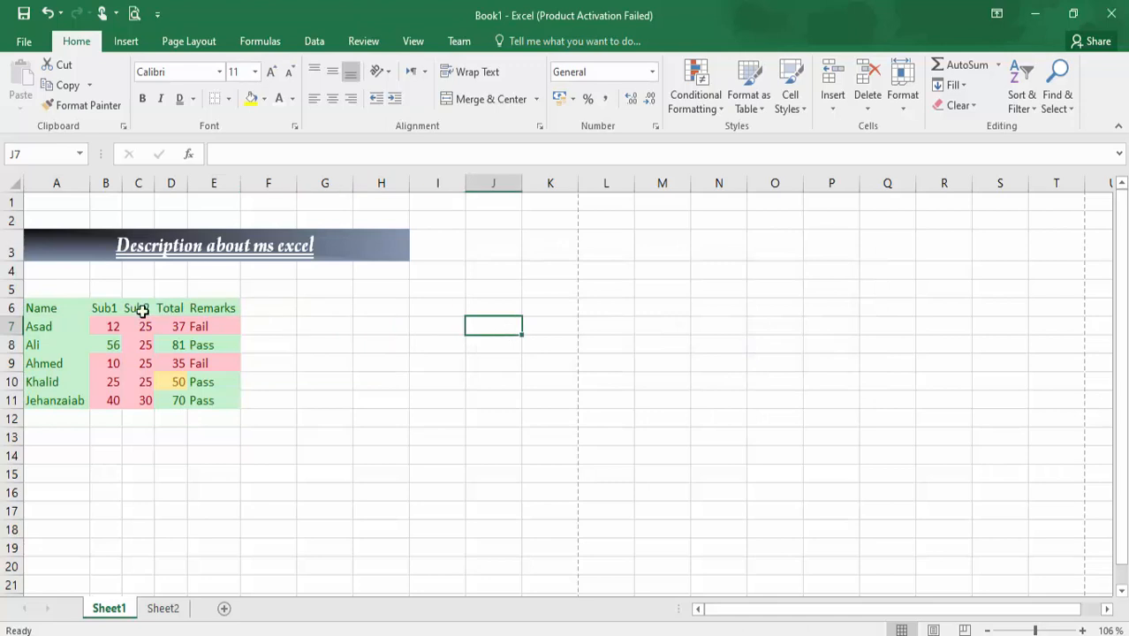
left_click_drag(59, 309, 204, 382)
left_click(702, 97)
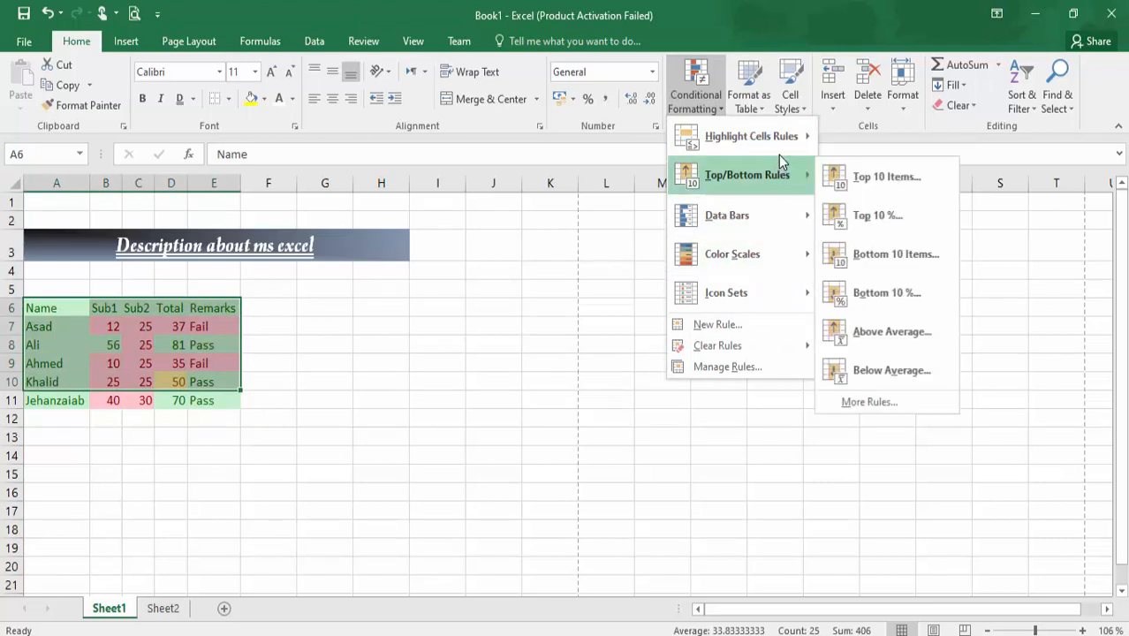
mouse_move(811, 141)
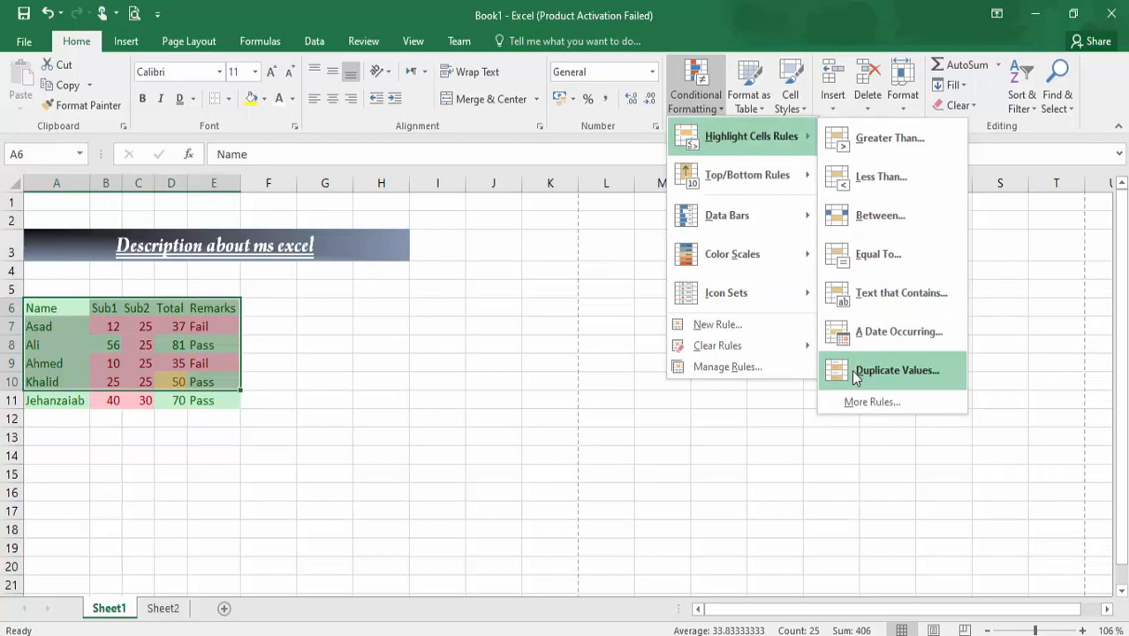
key("Escape")
key("Escape")
left_click(75, 322)
- Add a Duplicate Values rule to A6:E11 with a custom yellow fill for duplicates, and deselect the table
left_click_drag(42, 307, 216, 402)
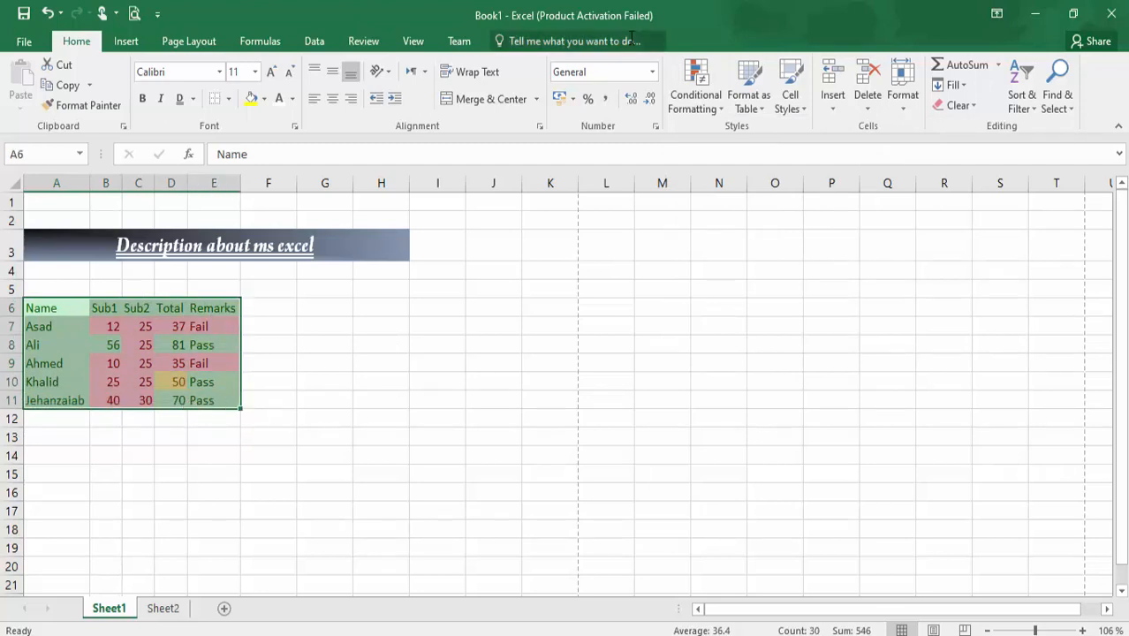
left_click(692, 81)
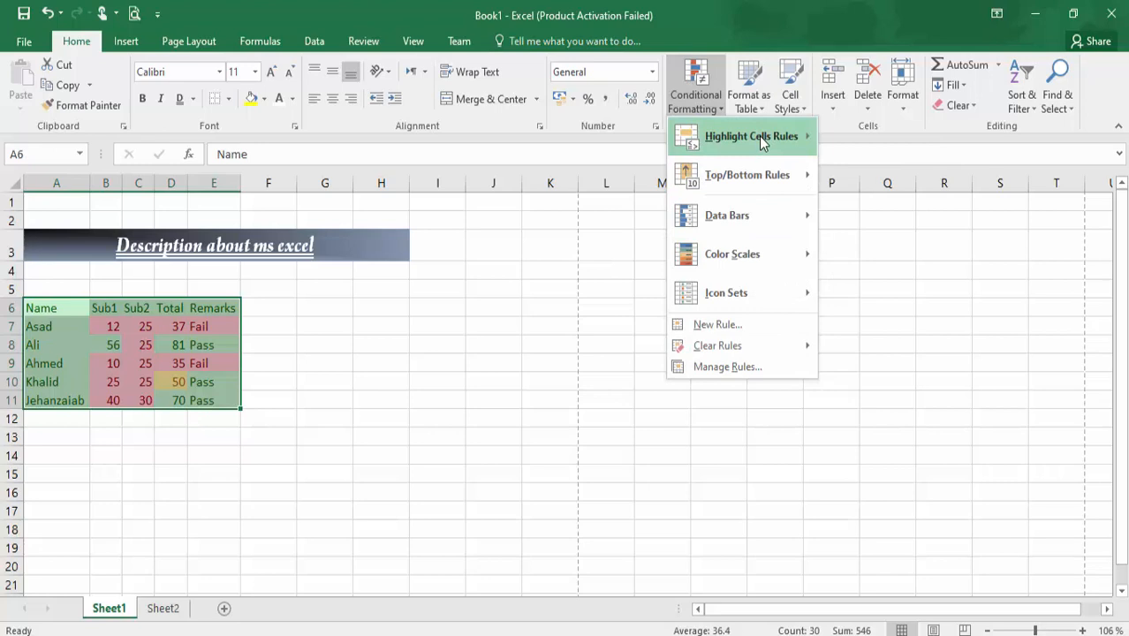
mouse_move(761, 142)
left_click(861, 367)
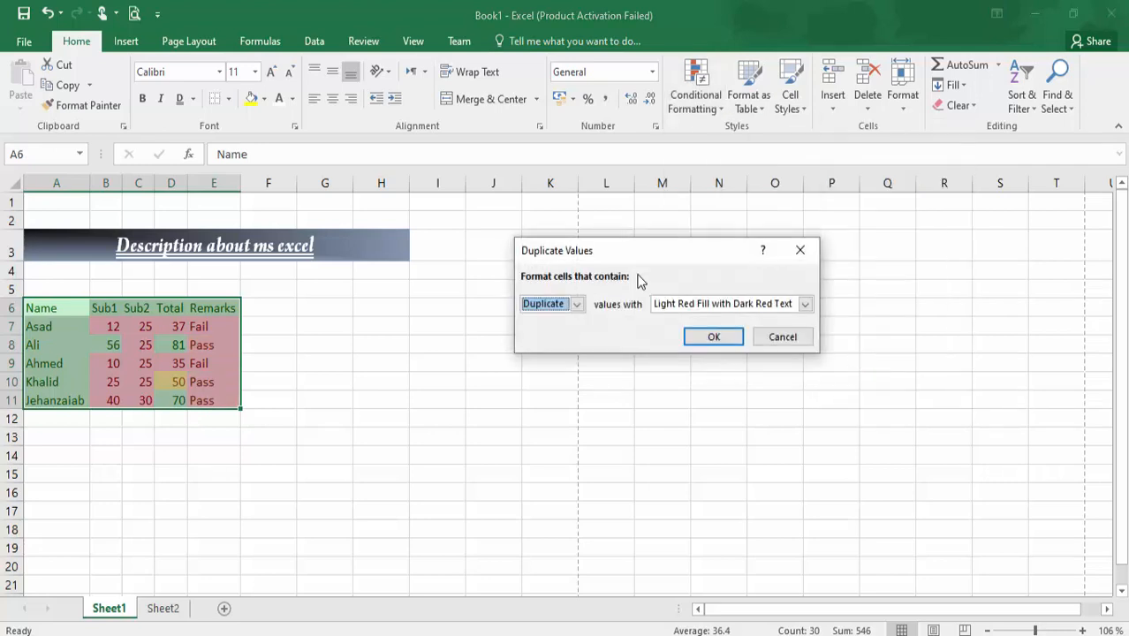
left_click(749, 306)
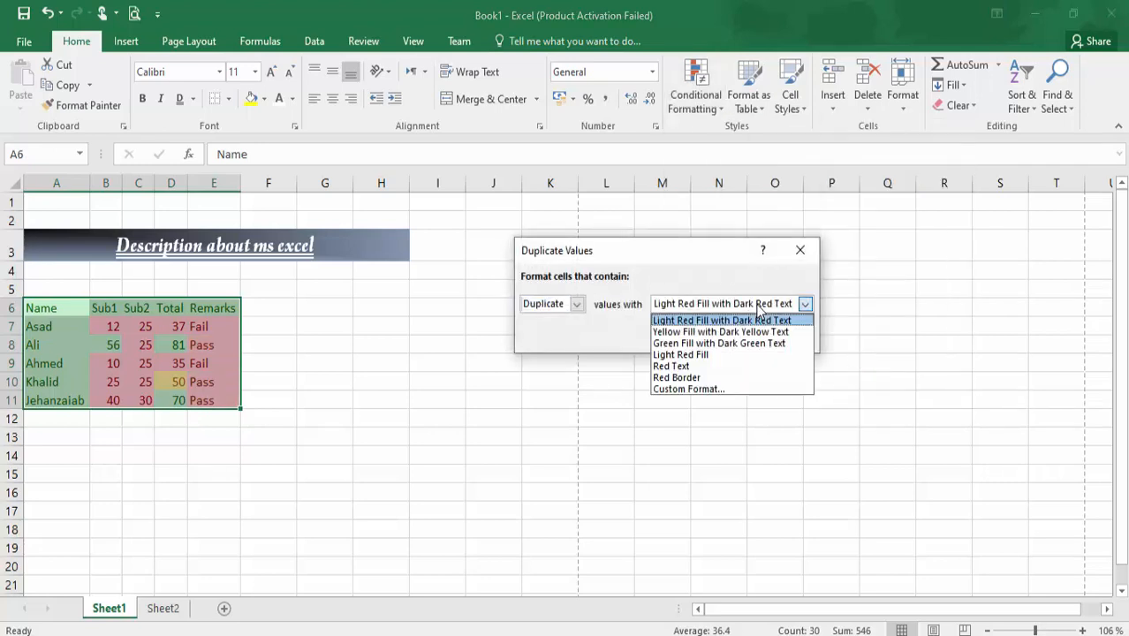
left_click(695, 390)
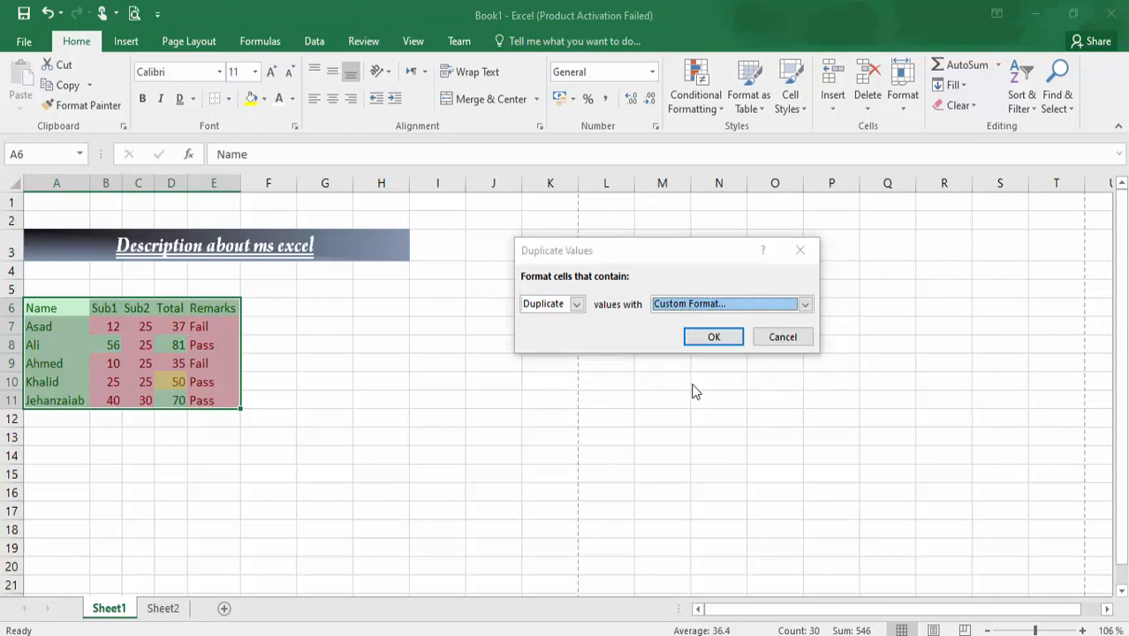
left_click(521, 283)
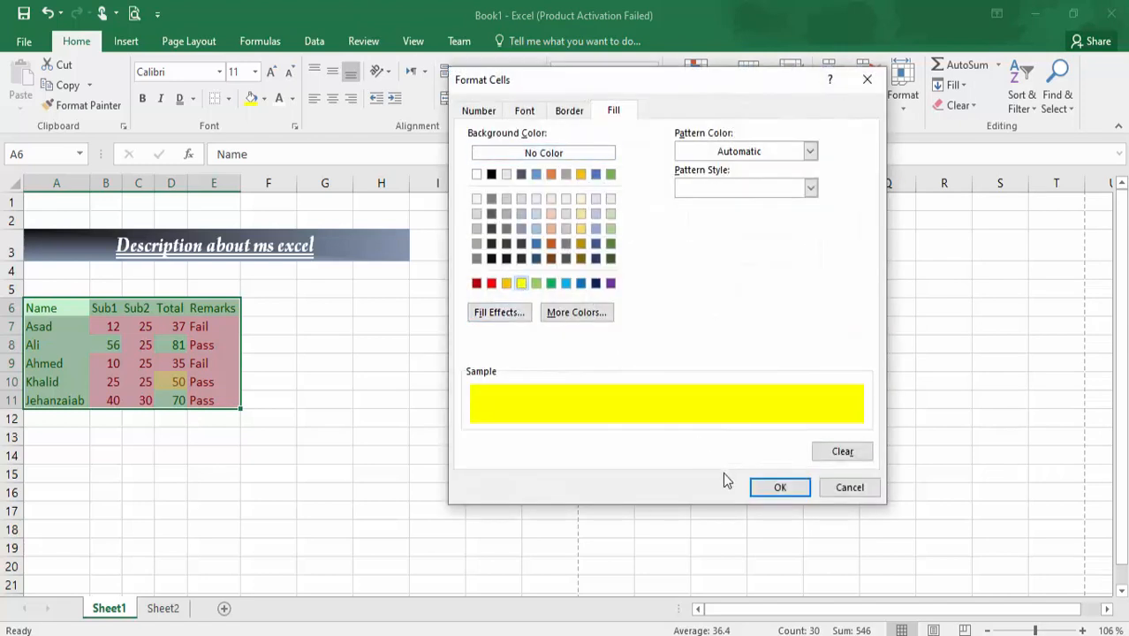
left_click(795, 490)
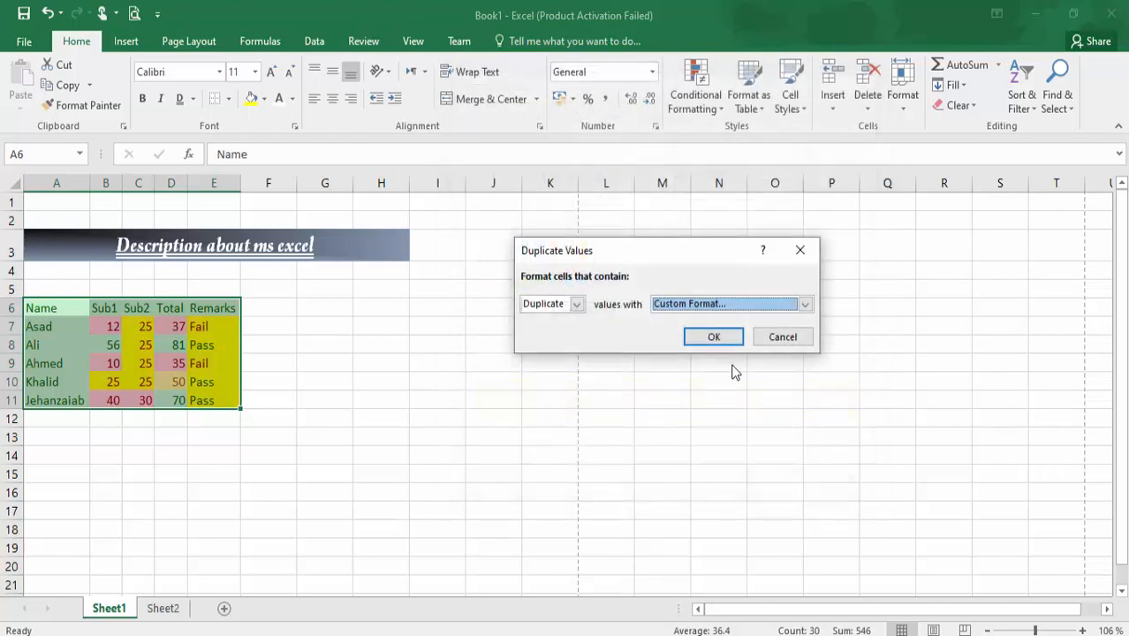
left_click(713, 337)
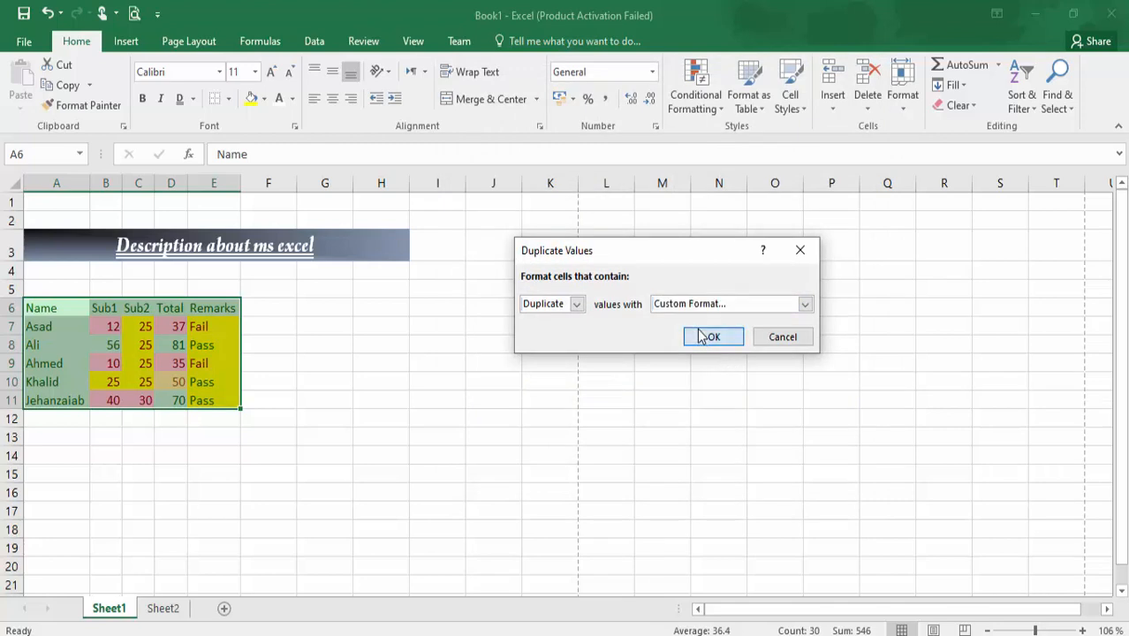
left_click(387, 348)
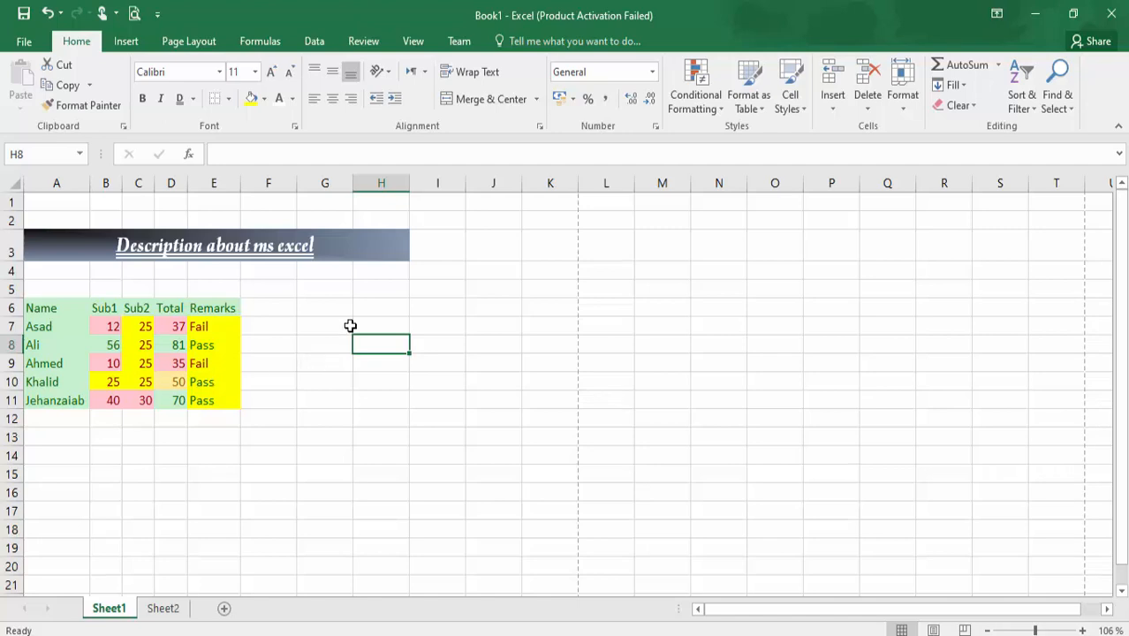
- Add a Top 10% conditional formatting rule to A6:E11 with Light Red Fill with Dark Red Text
left_click_drag(60, 306, 208, 396)
left_click(696, 95)
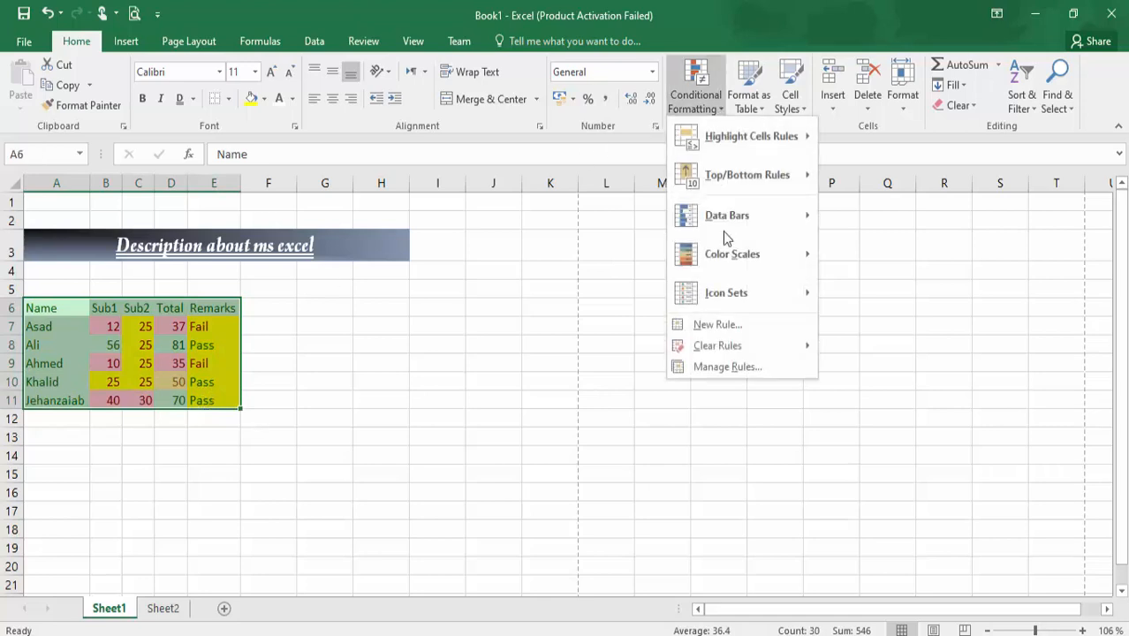
mouse_move(776, 176)
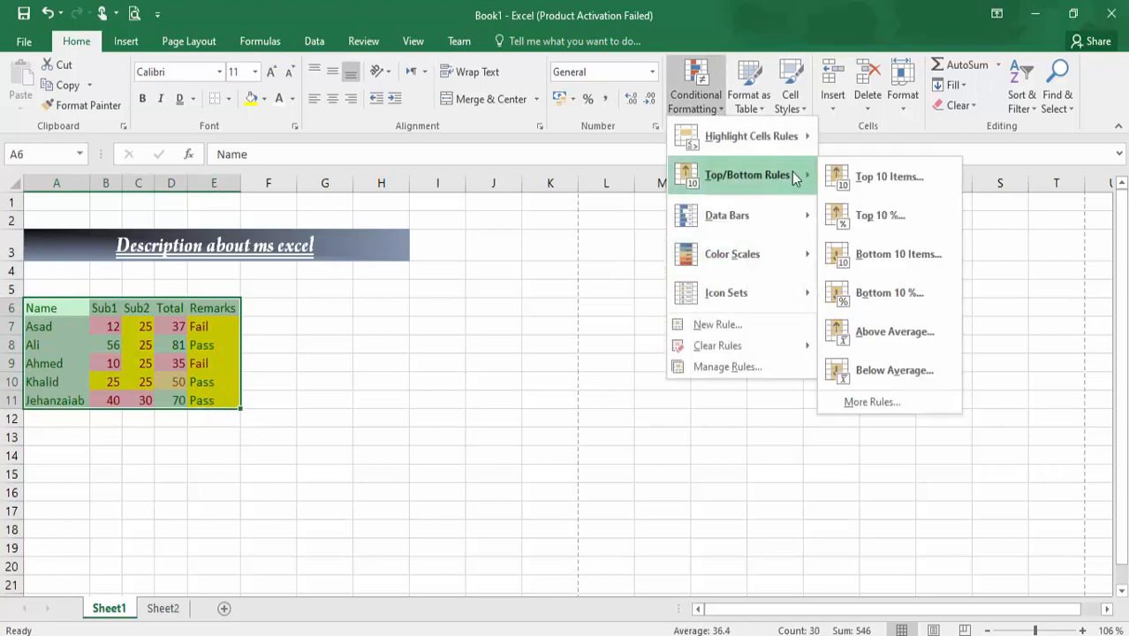
left_click(855, 212)
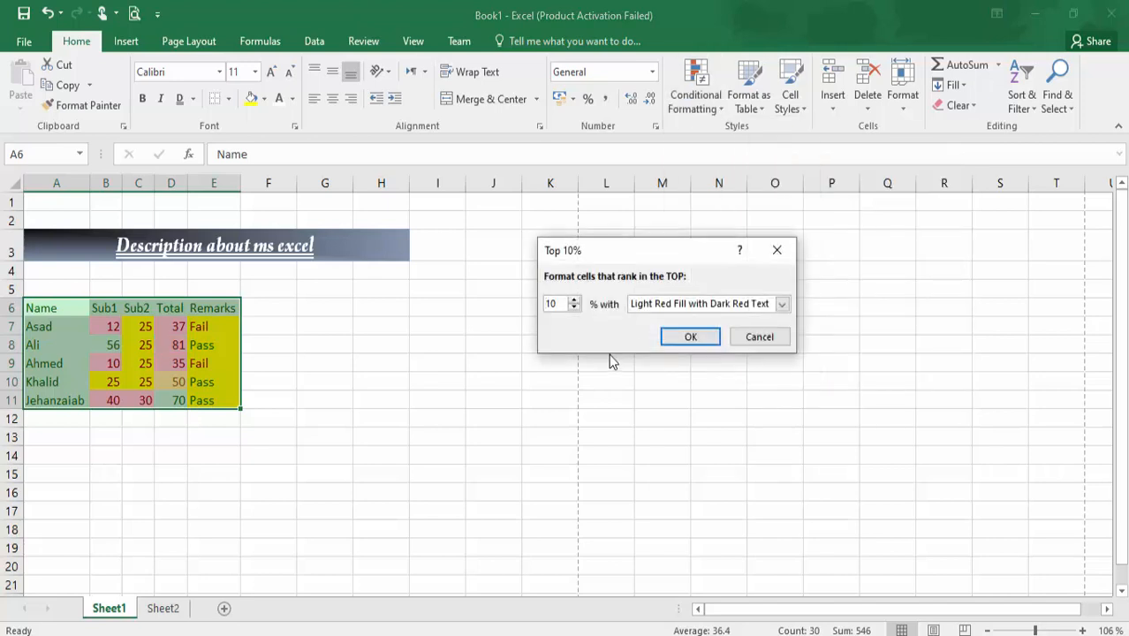
left_click(688, 338)
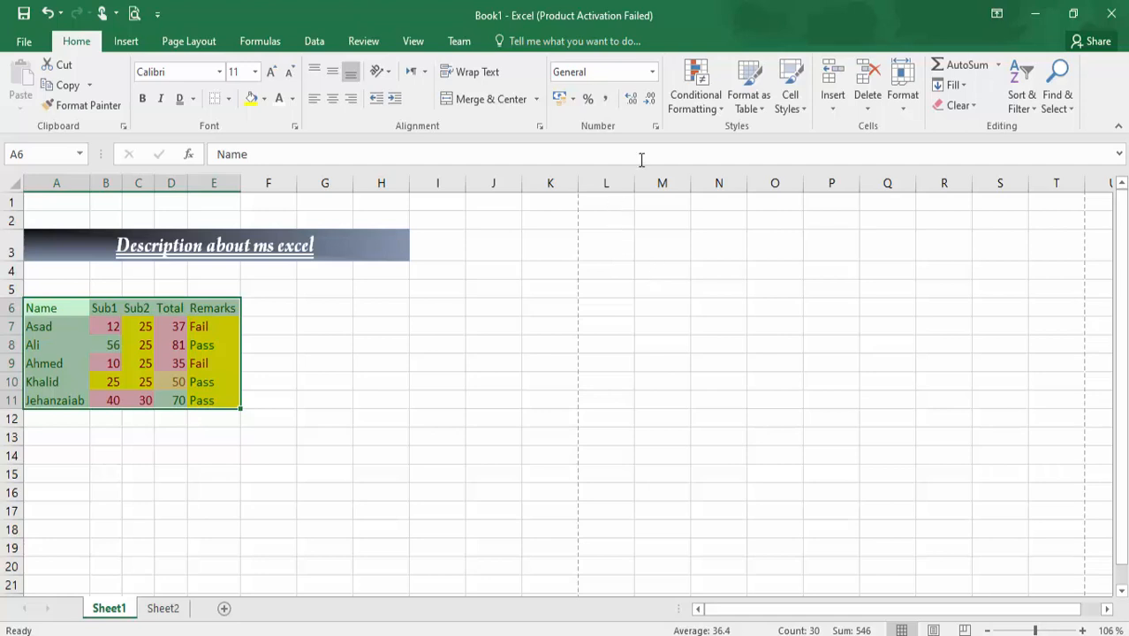
- Preview the Data Bars, Color Scales and Icon Sets conditional formatting styles on A6:E11 without applying any
left_click(706, 98)
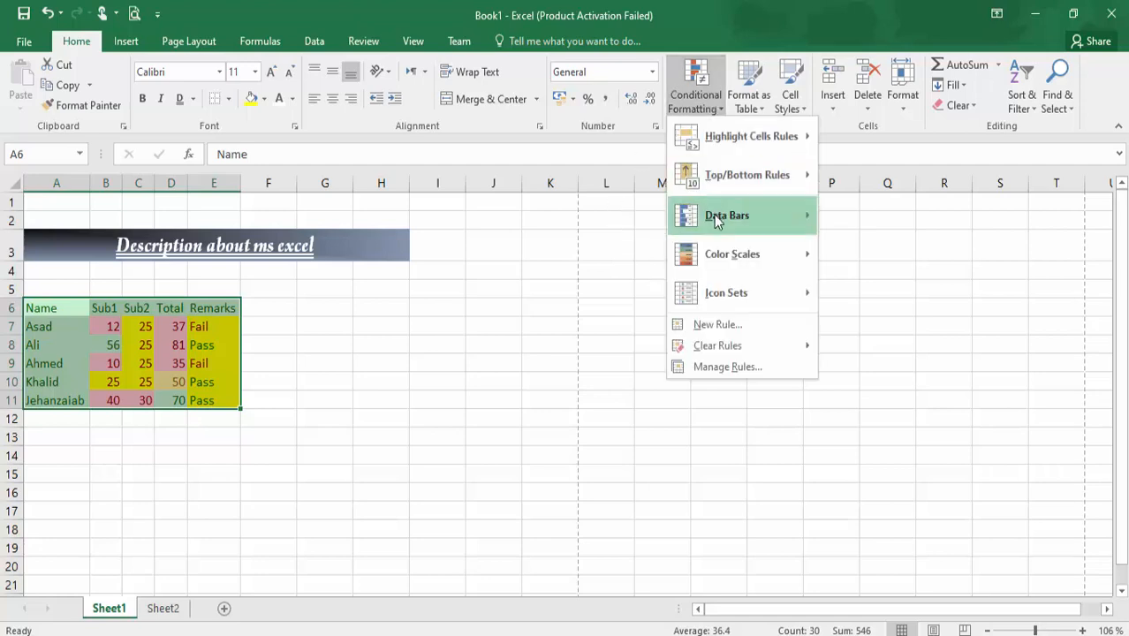
mouse_move(713, 215)
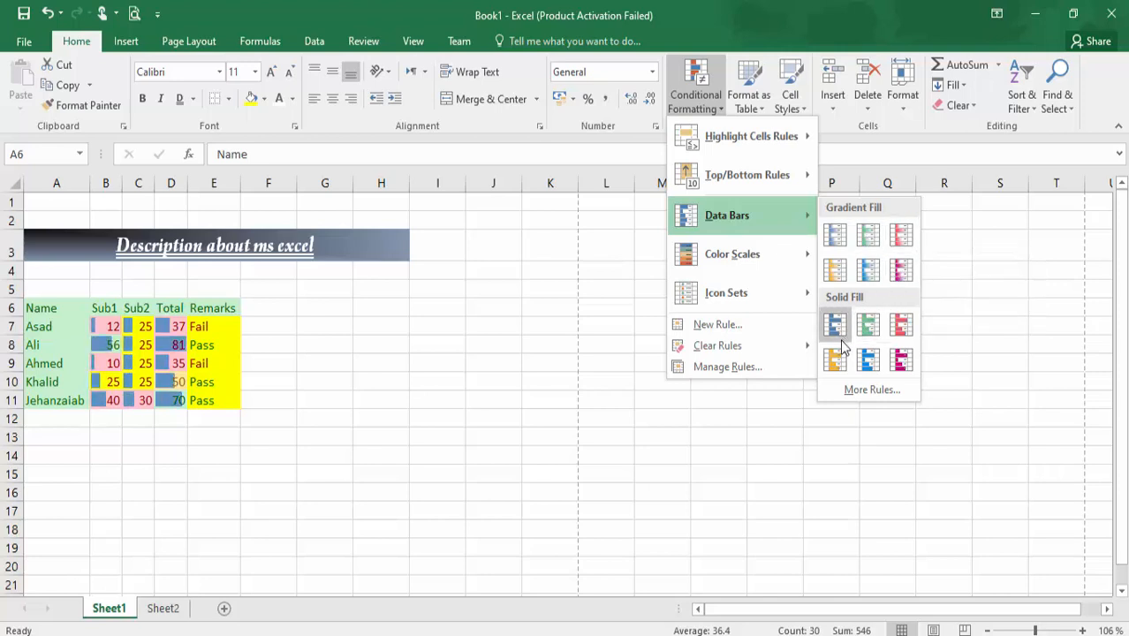
mouse_move(775, 262)
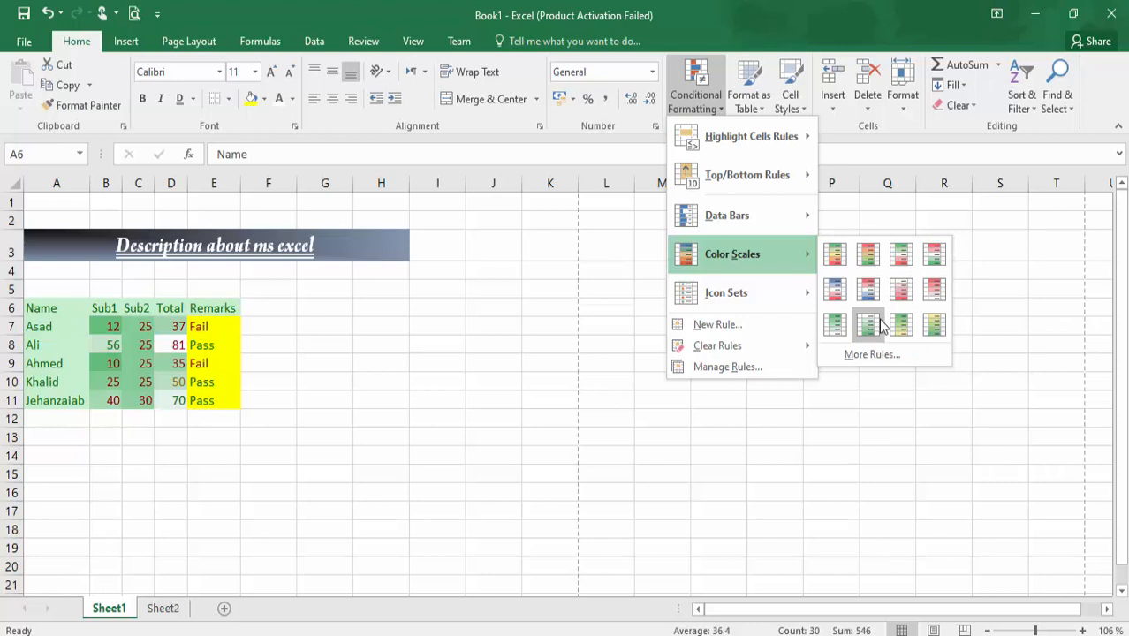
mouse_move(756, 295)
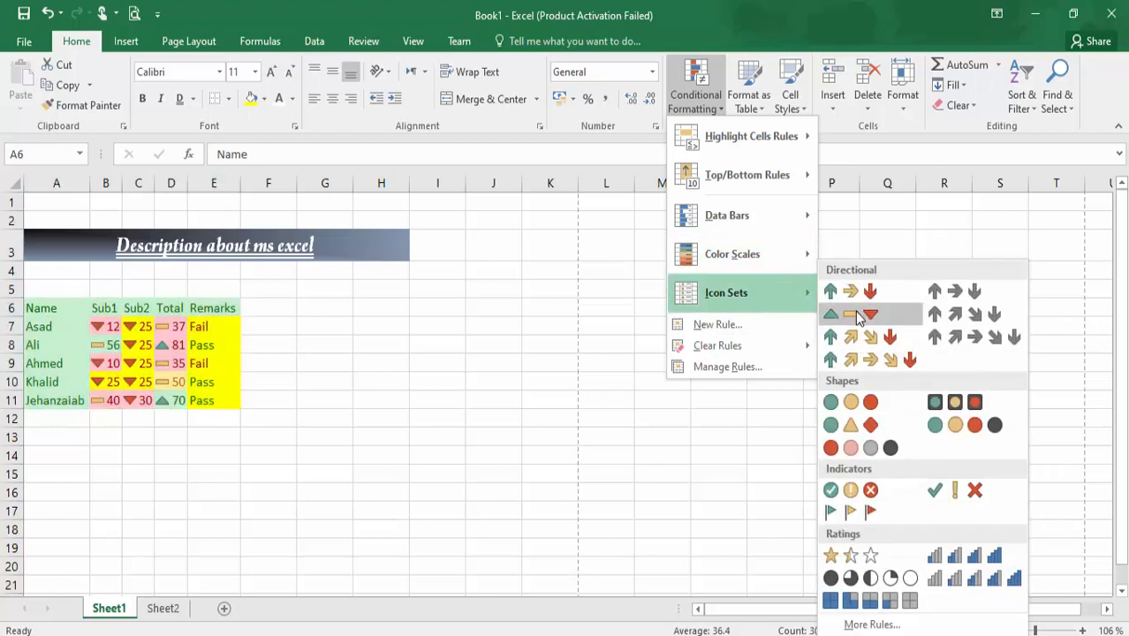
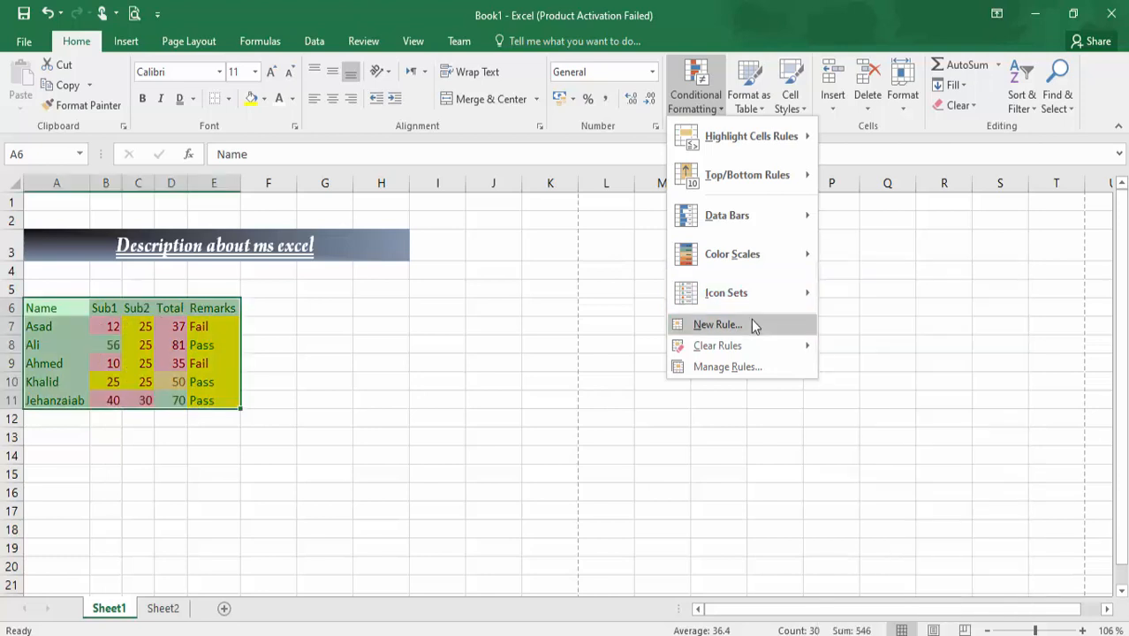
- Review the conditional formatting rules of the current selection in the Rules Manager, and glance at its new rule dialog without creating a rule
left_click(730, 368)
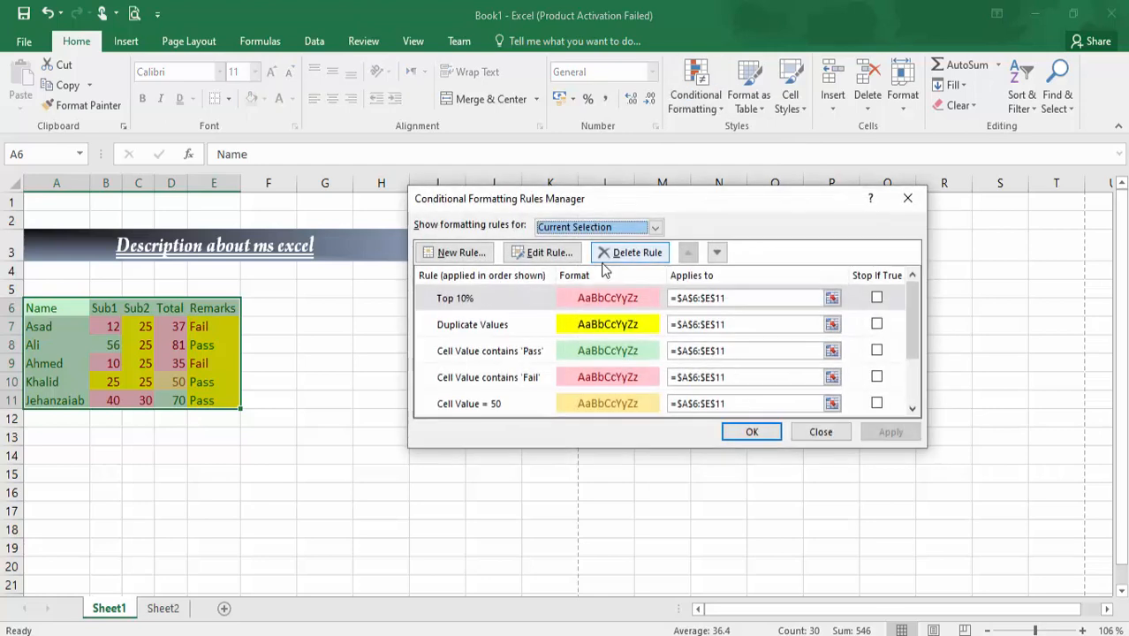
left_click(916, 375)
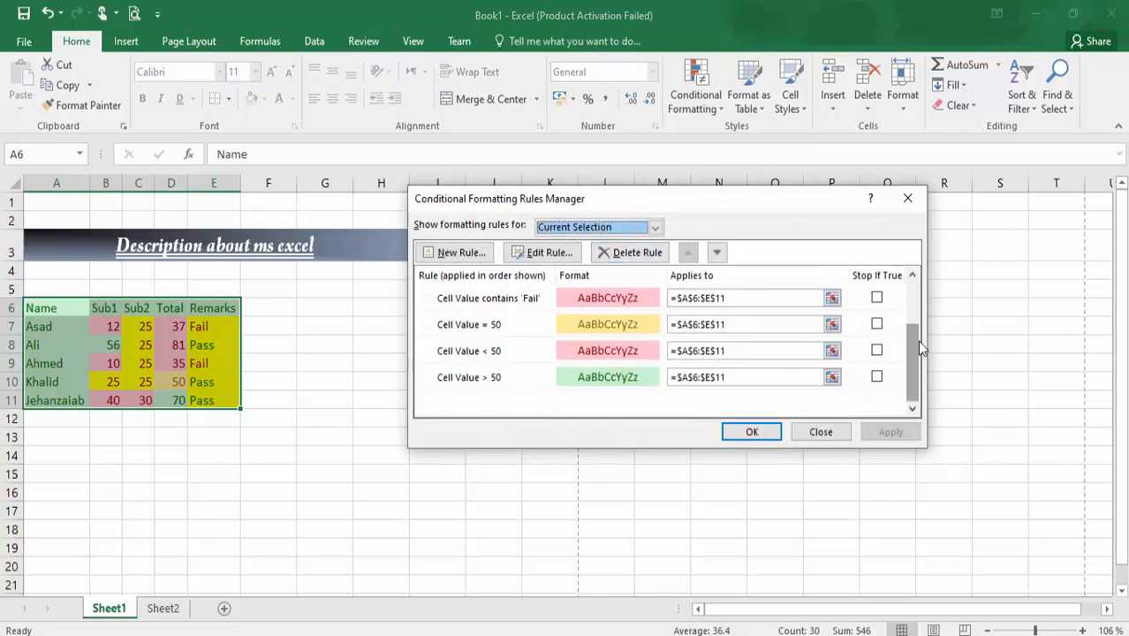
left_click(915, 305)
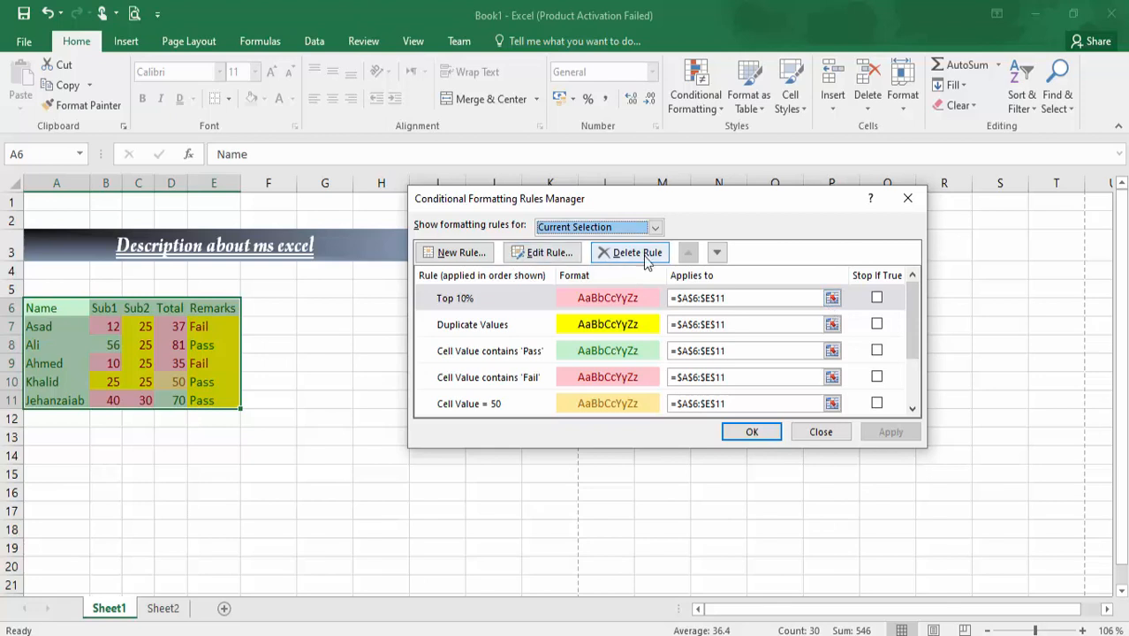
left_click(456, 252)
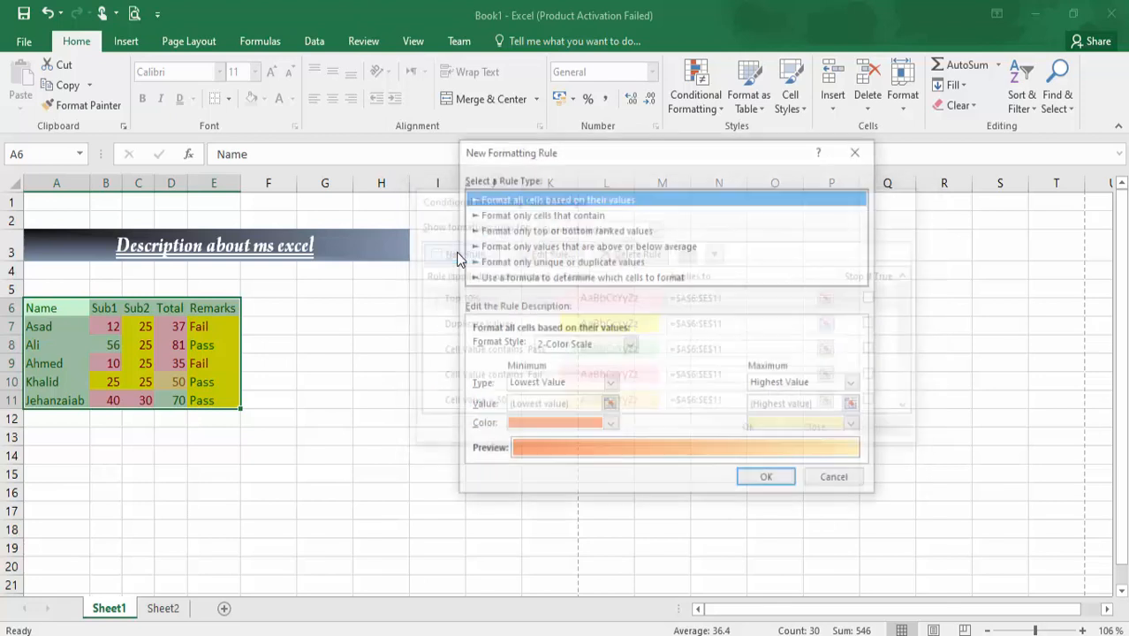
left_click(838, 478)
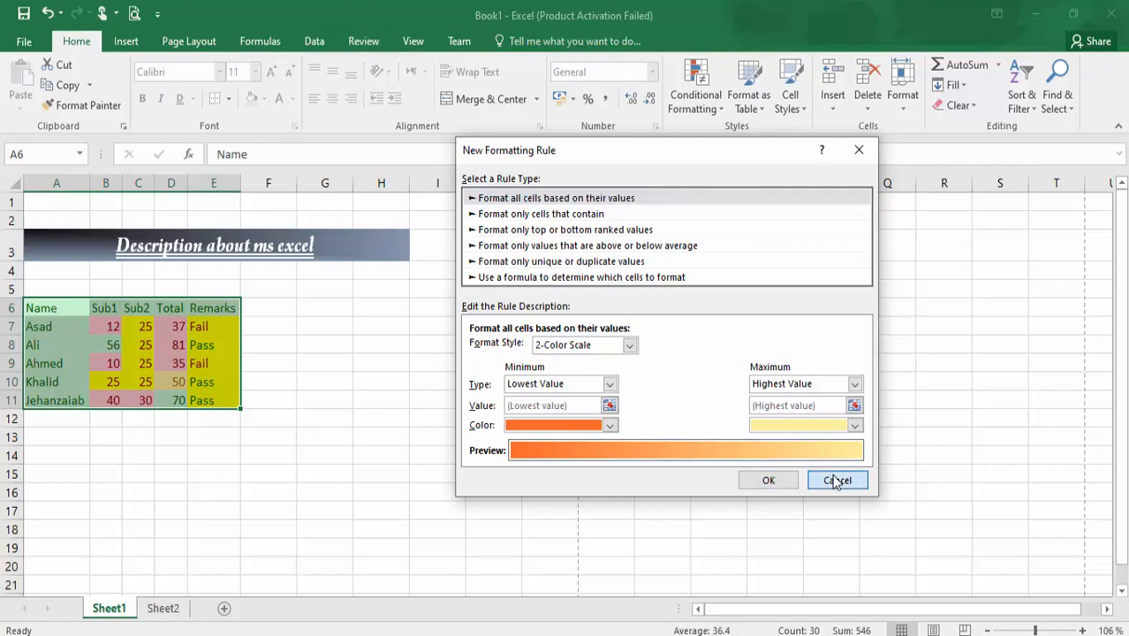
left_click(826, 433)
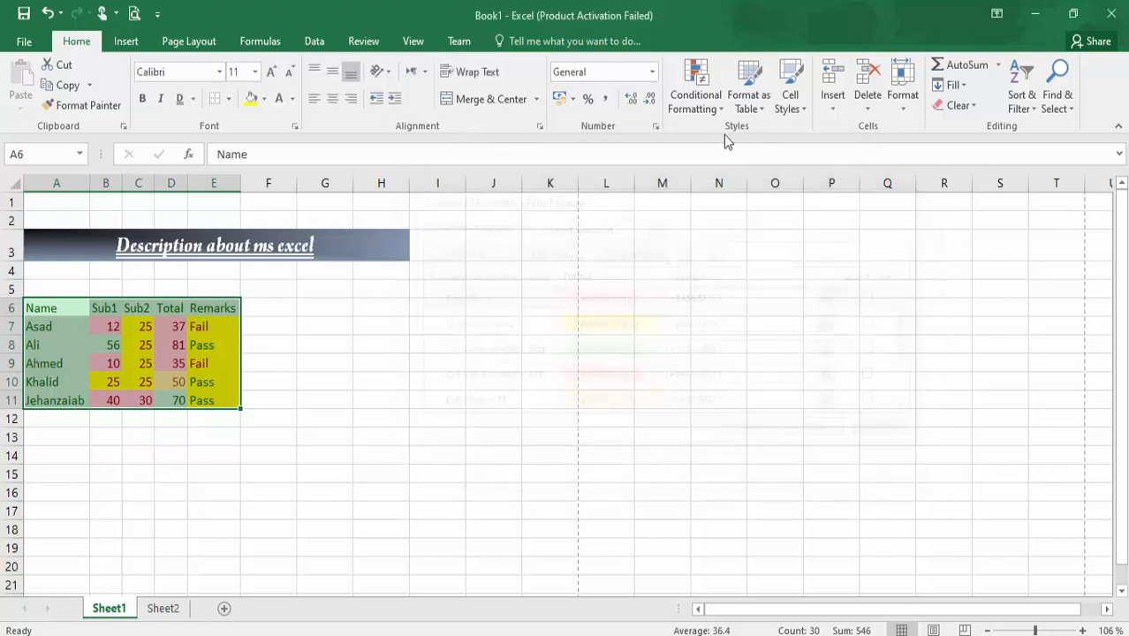
- Start a new formatting rule for A6:E11 and examine the cell-contents, top/bottom, average and formula rule types
left_click(698, 95)
left_click(724, 322)
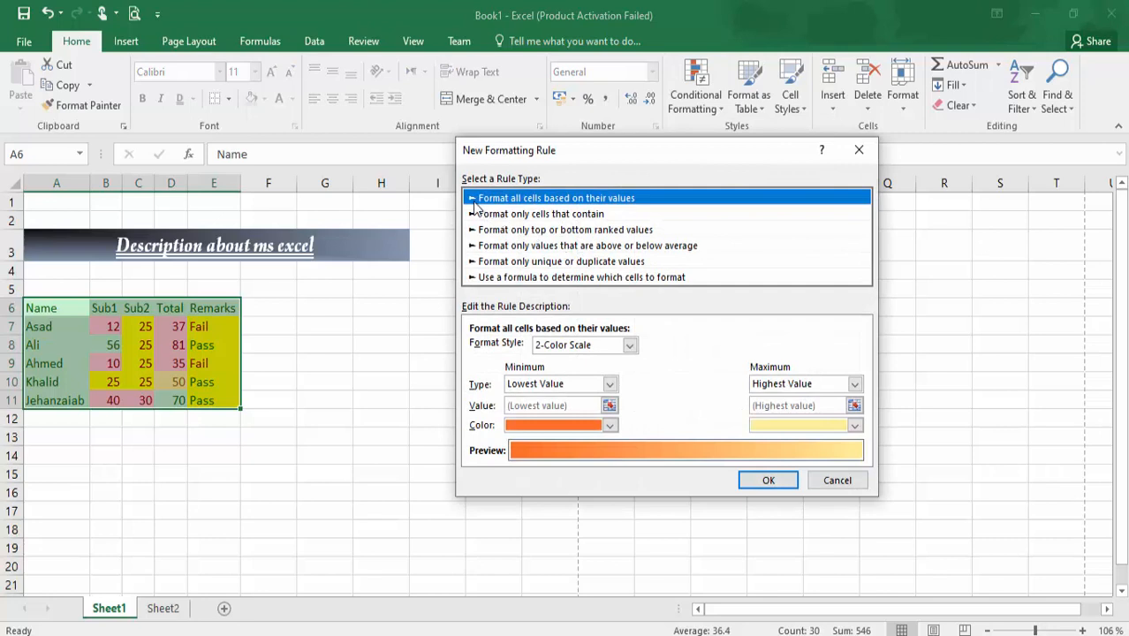
left_click(547, 217)
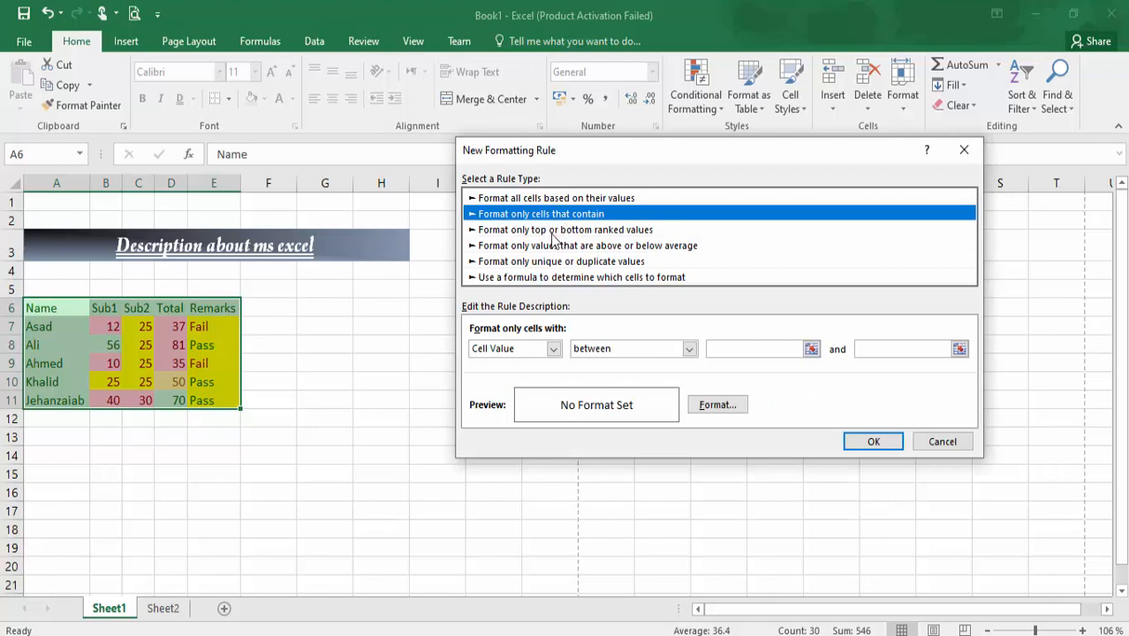
left_click(520, 230)
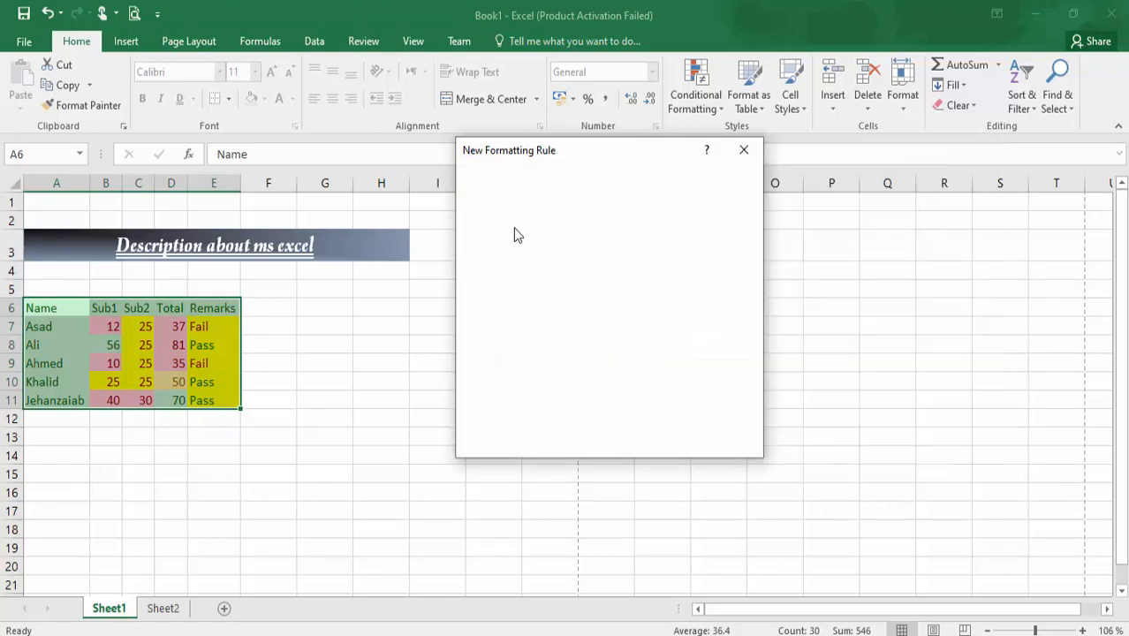
left_click(516, 246)
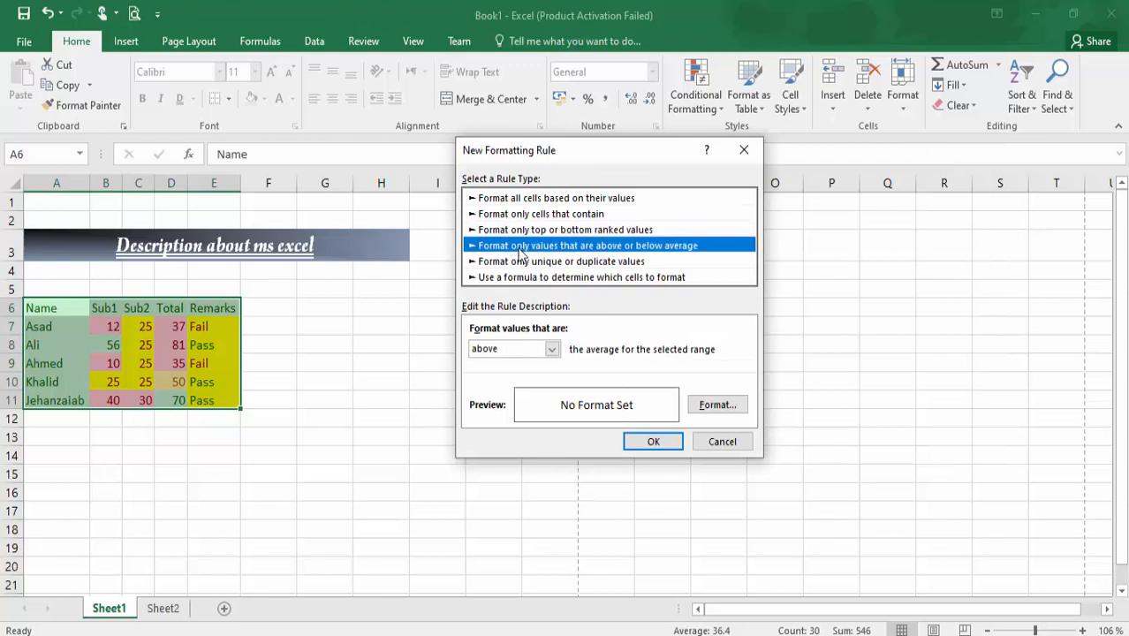
left_click(521, 279)
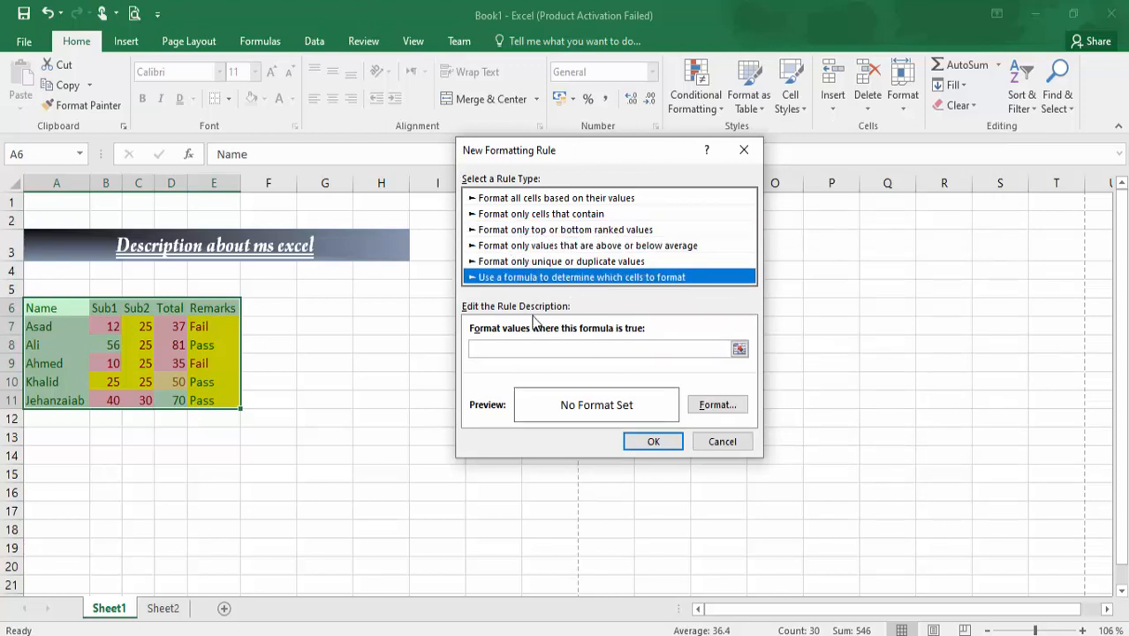
left_click(509, 347)
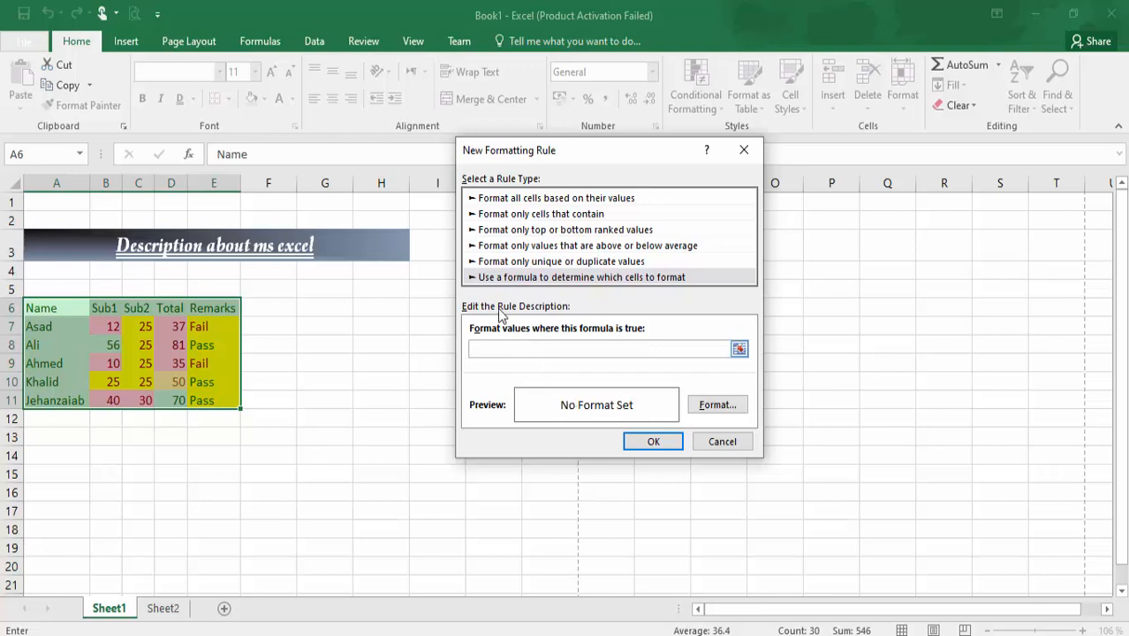
- Choose the unique or duplicate values rule type for the new rule, formatting all duplicate values
left_click(528, 263)
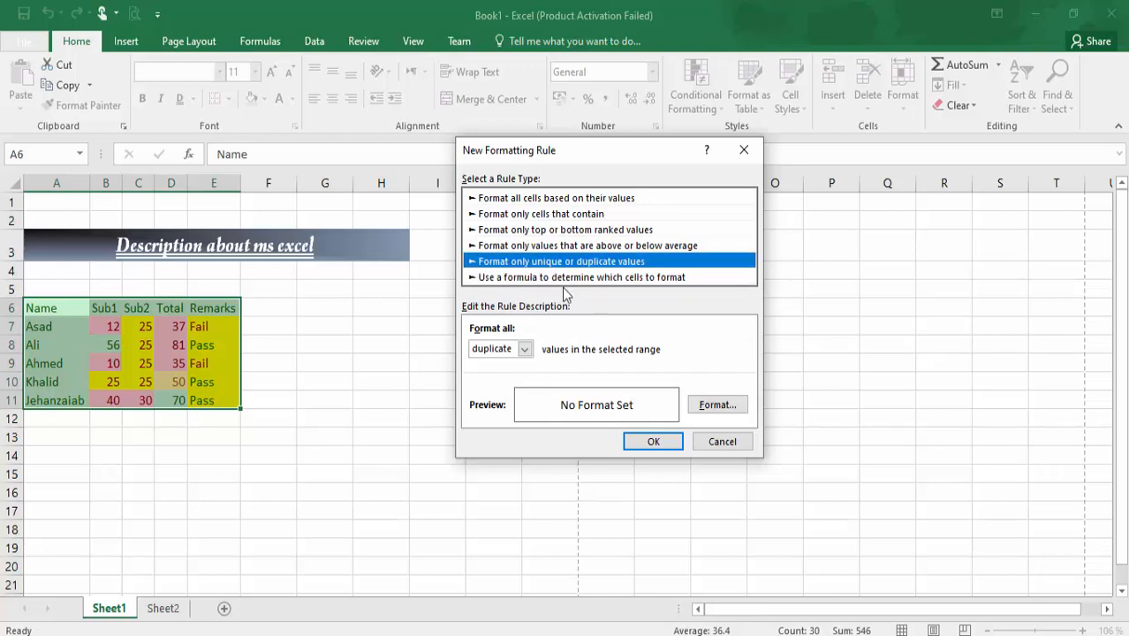
left_click(525, 350)
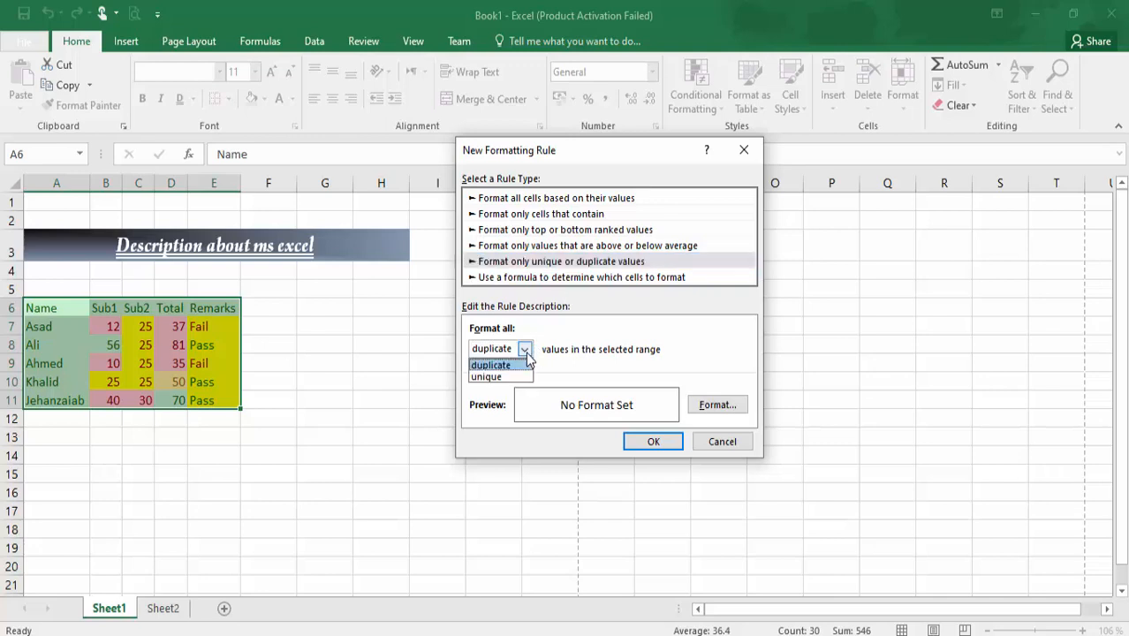
left_click(527, 354)
- Give the duplicate values rule a two-color red to dark brown gradient fill with Diagonal up shading, and apply the rule
left_click(720, 408)
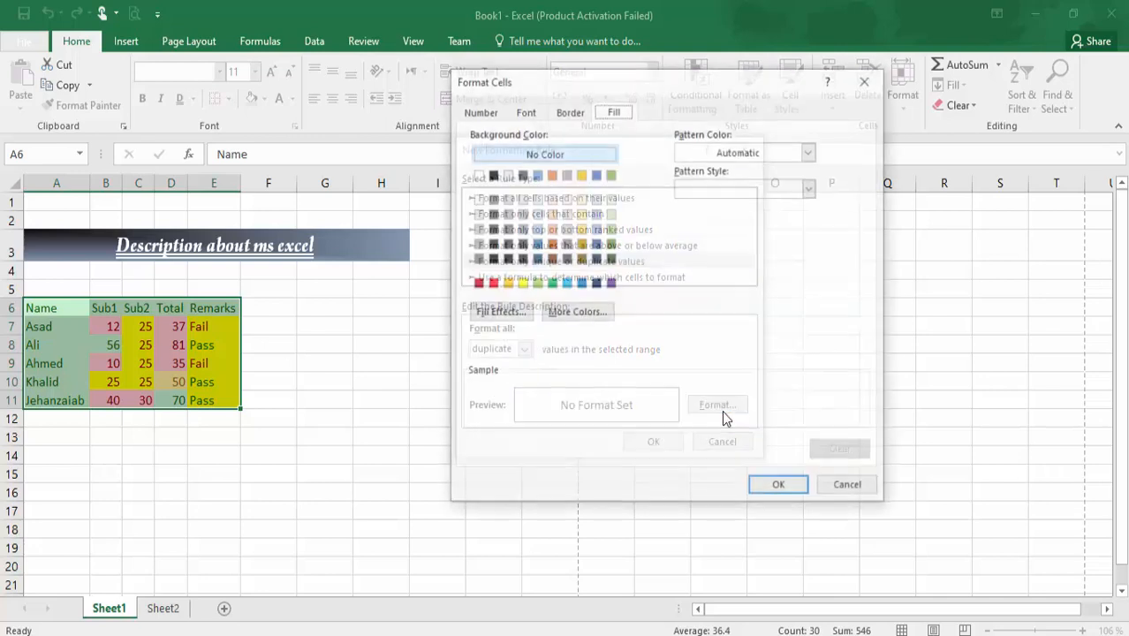
left_click(523, 315)
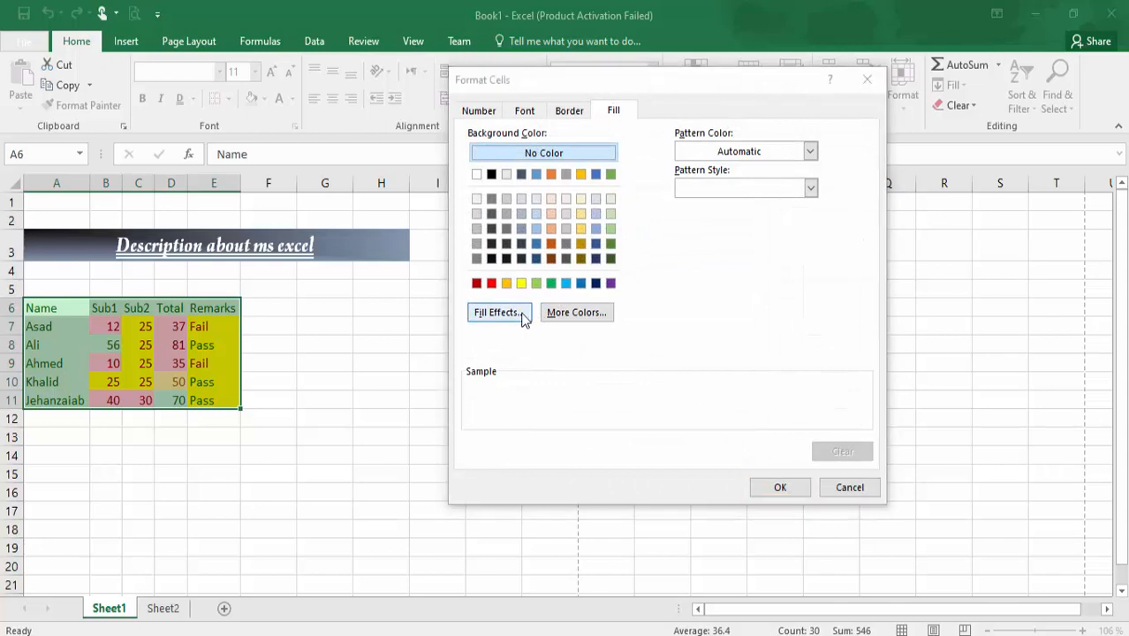
left_click(557, 407)
left_click(720, 215)
left_click(649, 352)
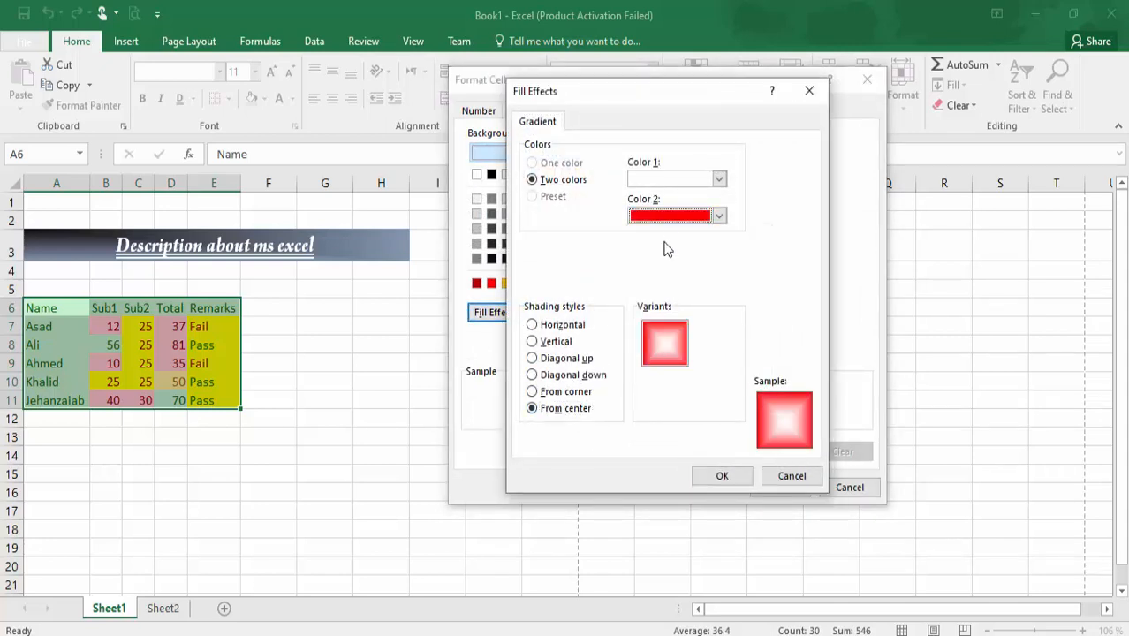
left_click(682, 183)
left_click(706, 274)
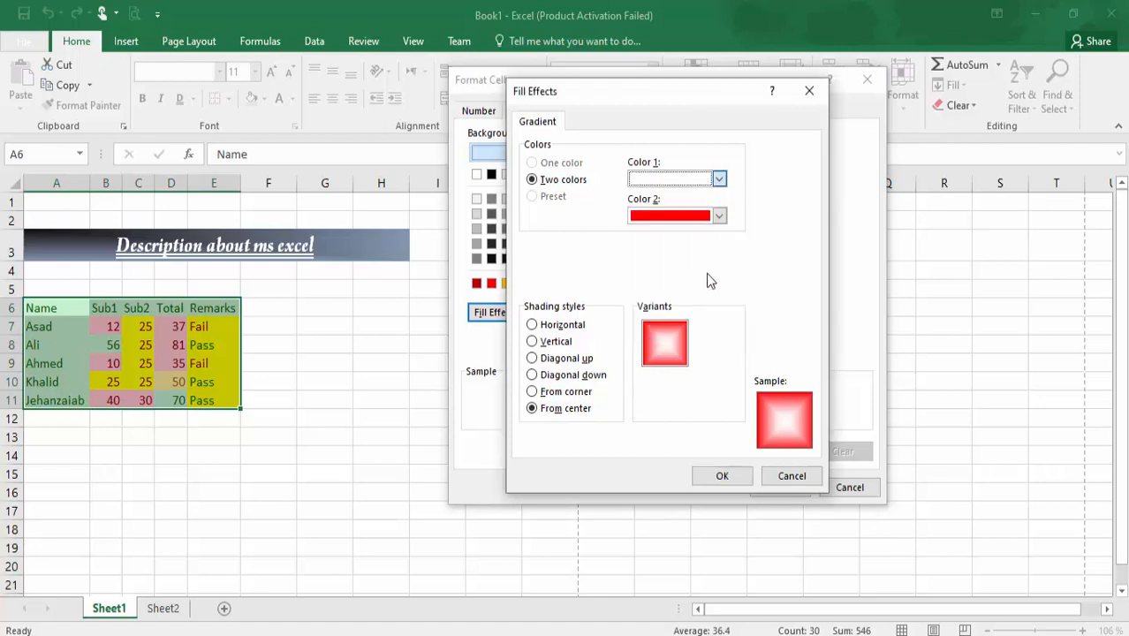
left_click(587, 364)
left_click(710, 339)
left_click(722, 476)
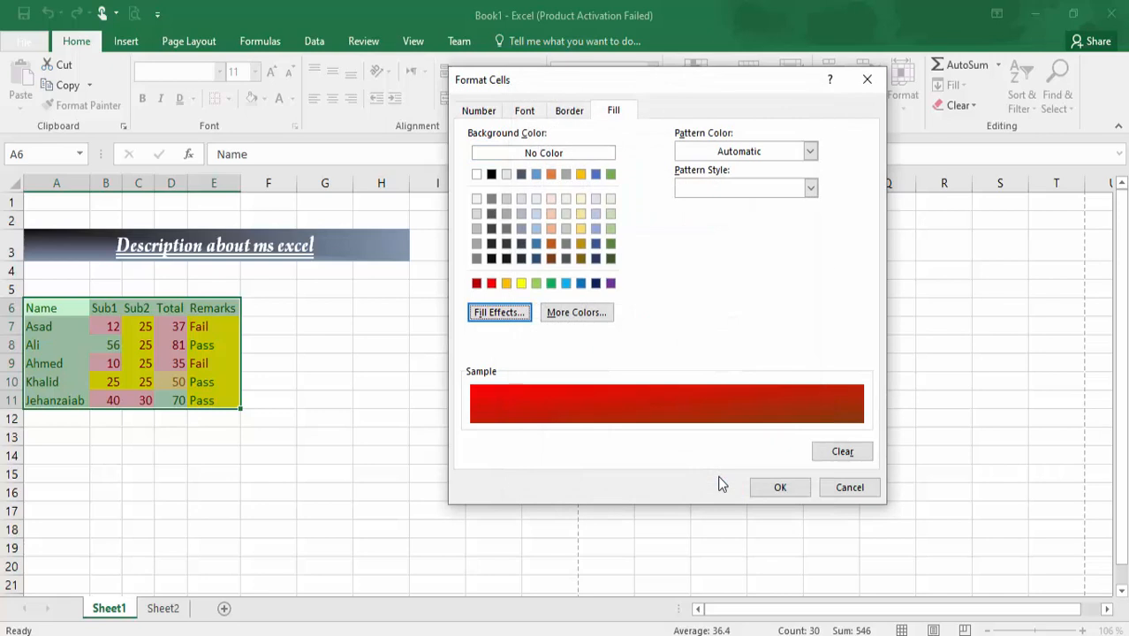
left_click(763, 487)
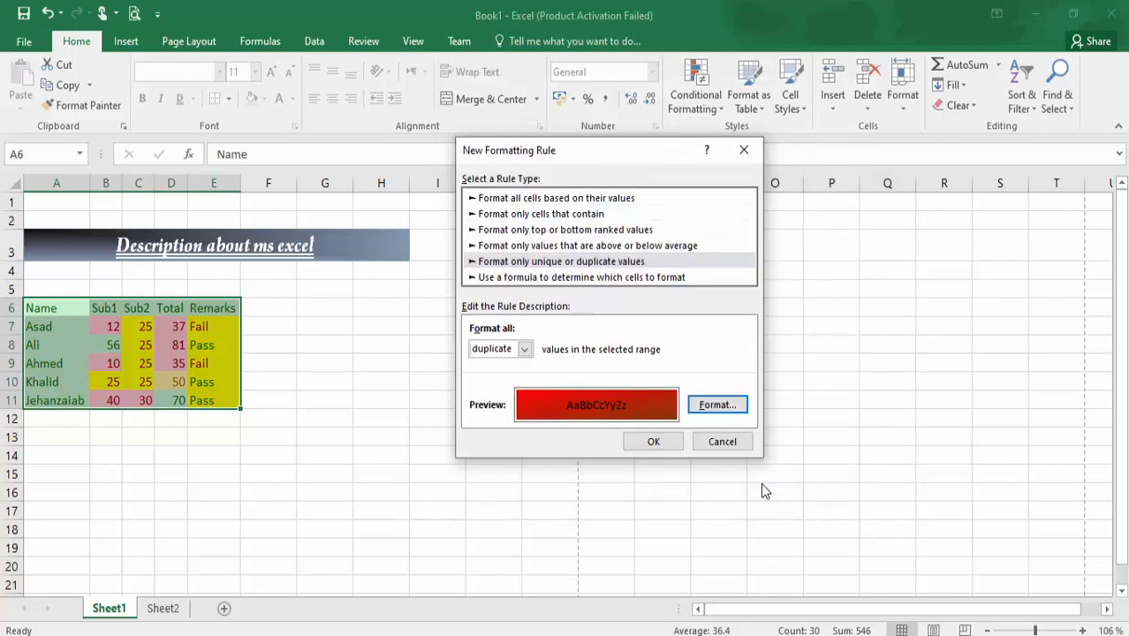
left_click(654, 442)
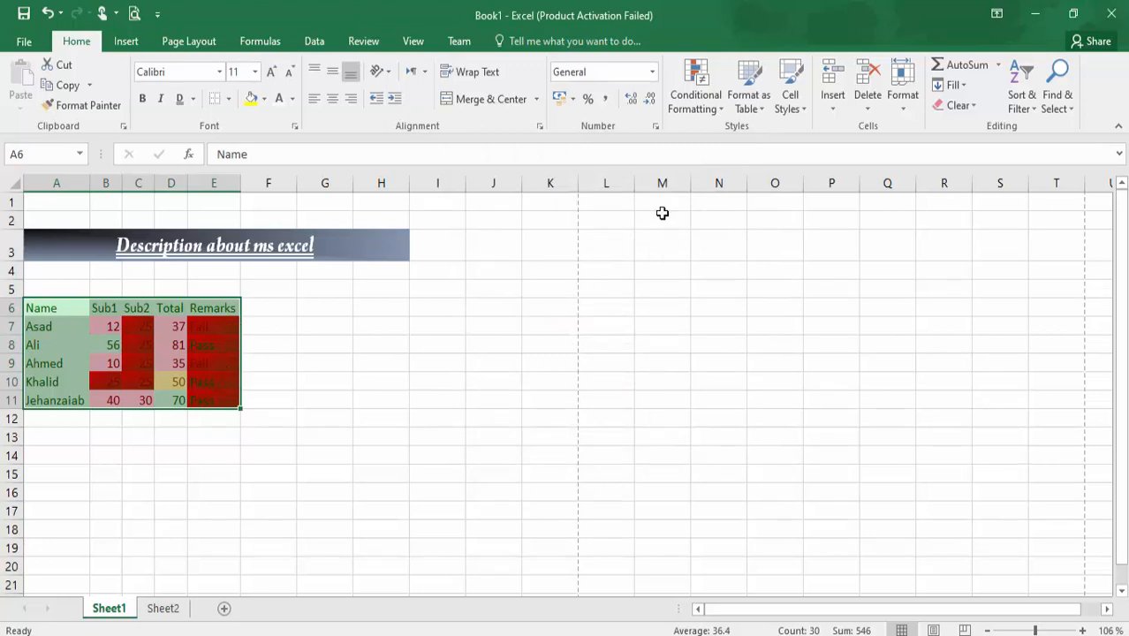
- Clear the conditional formatting rules from the entire sheet
left_click(717, 113)
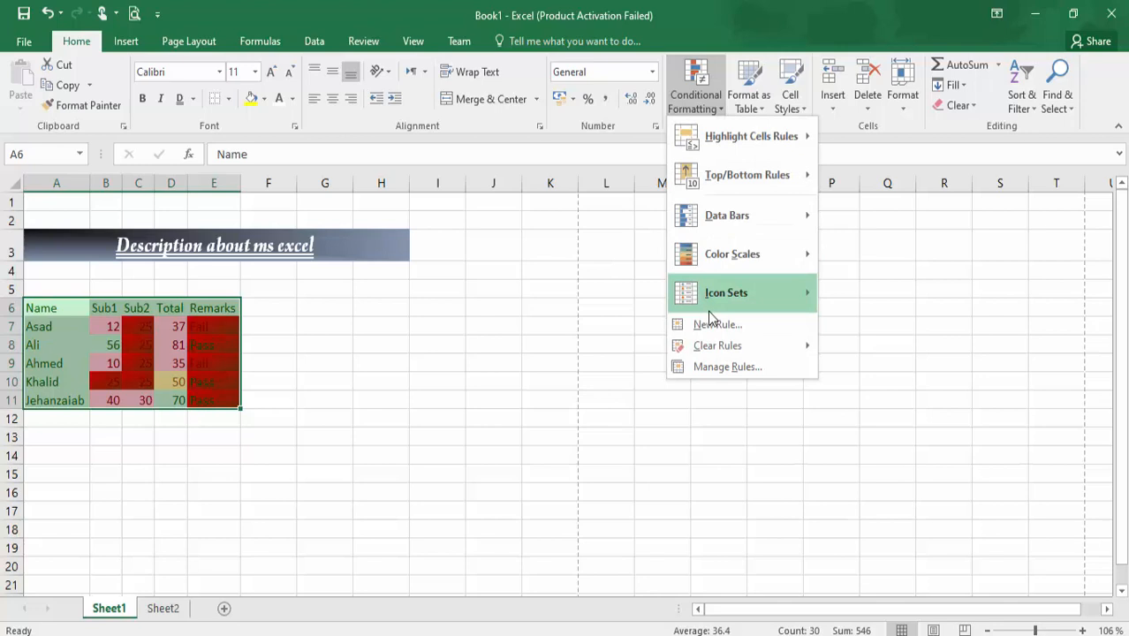
mouse_move(732, 355)
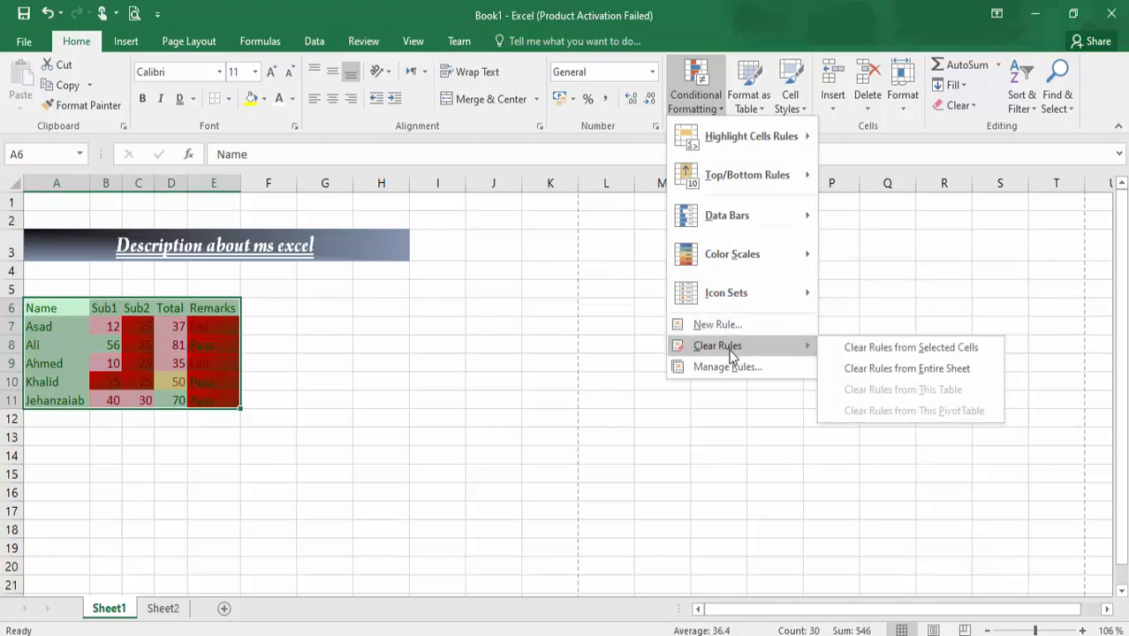
left_click(851, 369)
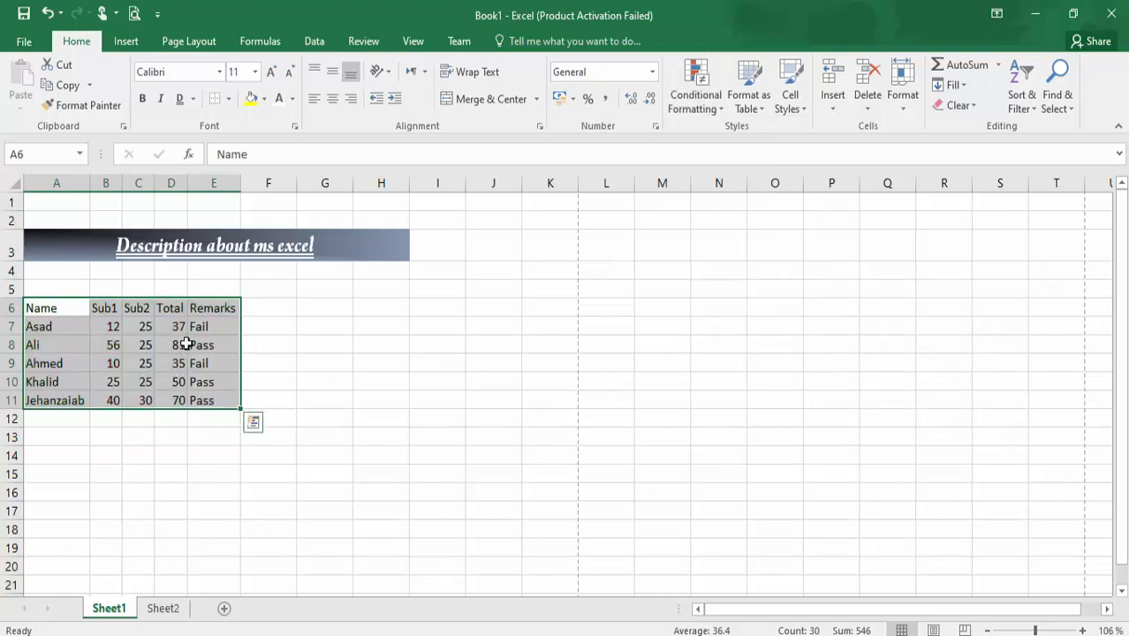
- Format the range A6:E11 as a table with headers, using an orange medium table style
left_click(389, 380)
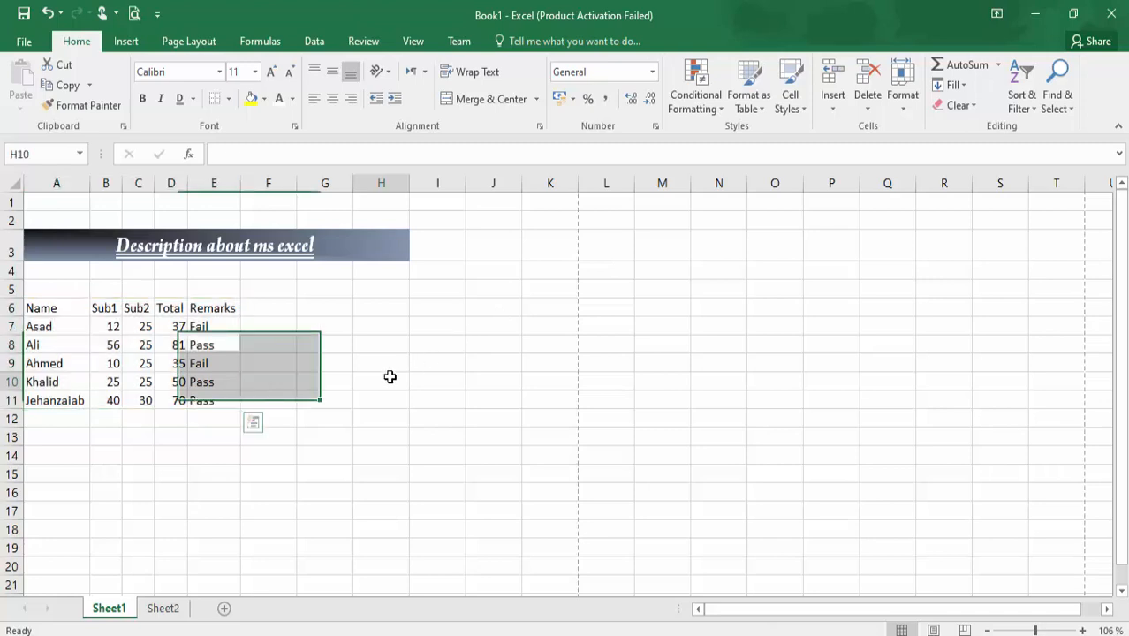
left_click_drag(51, 309, 194, 398)
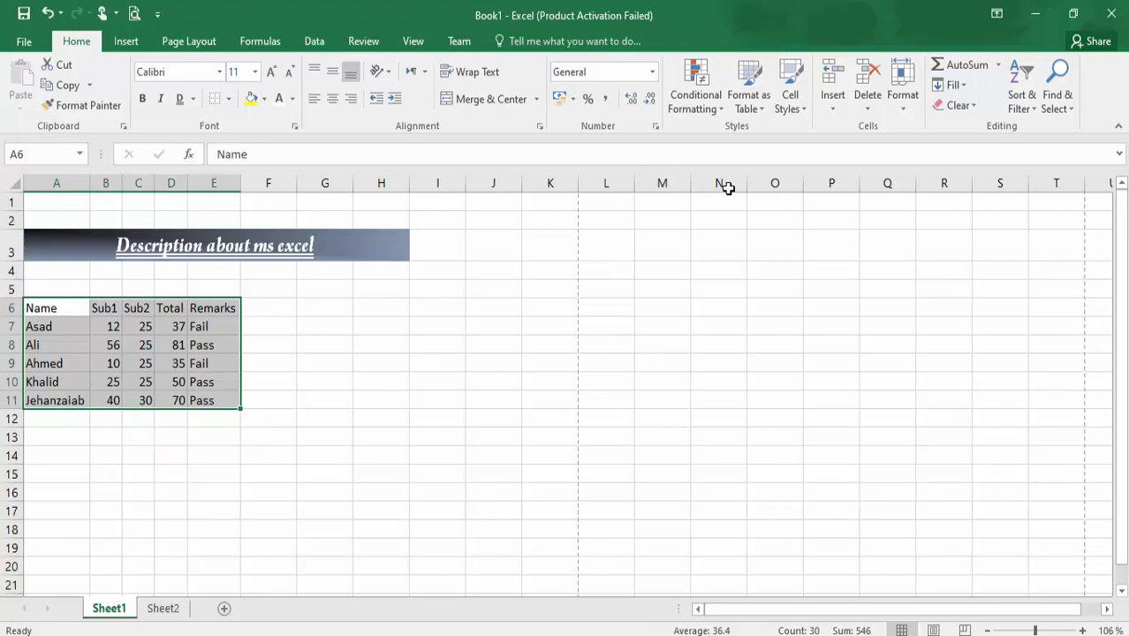
left_click(751, 107)
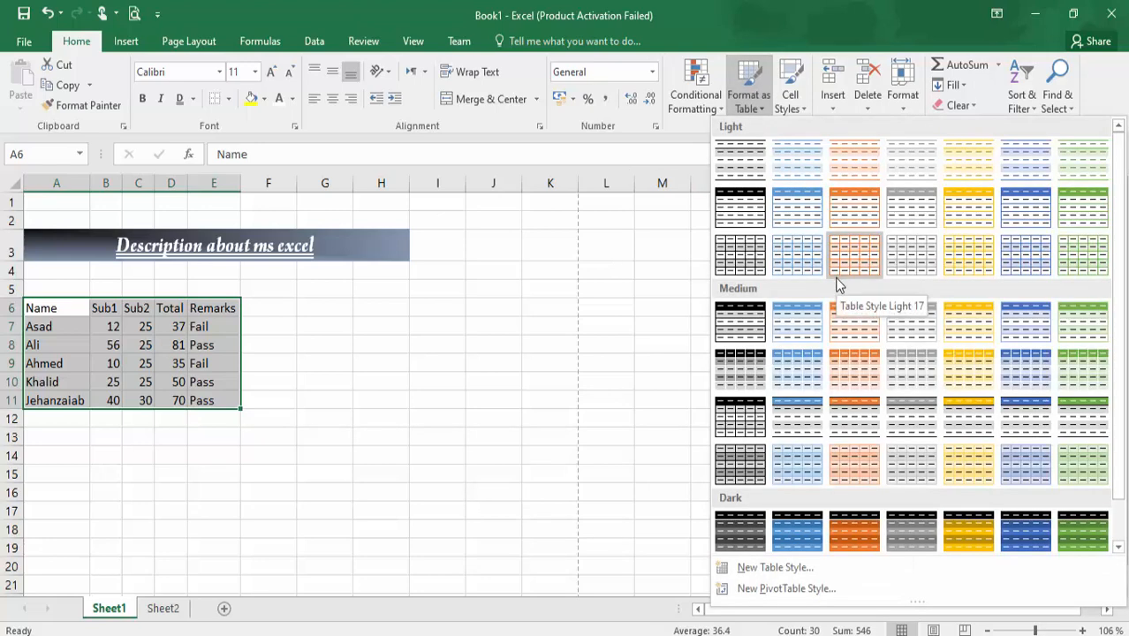
left_click(841, 411)
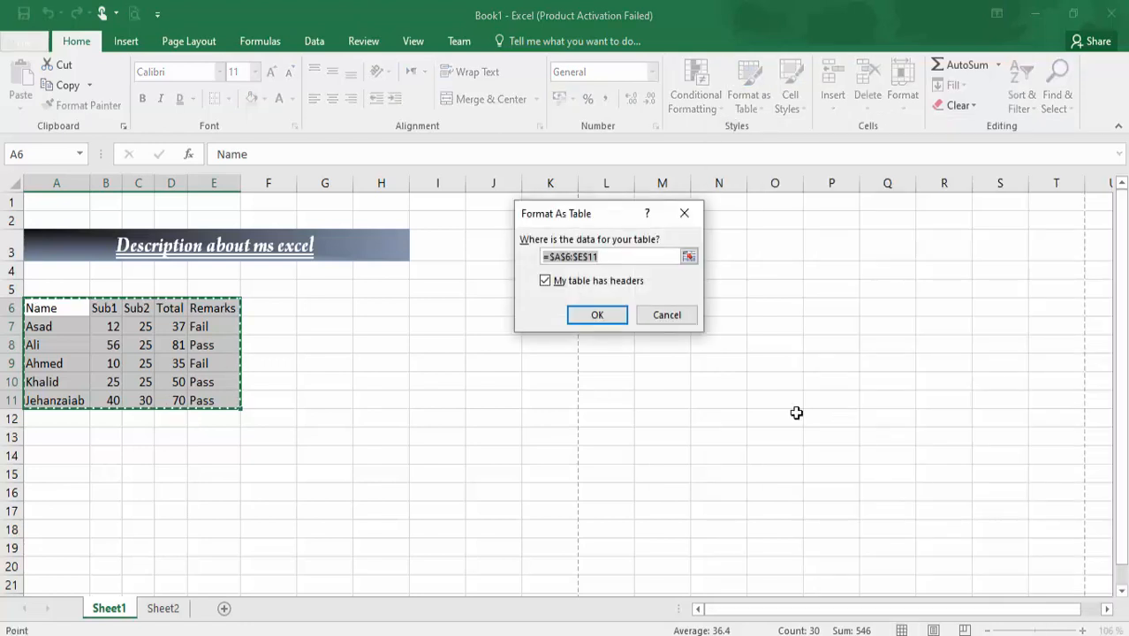
left_click(597, 316)
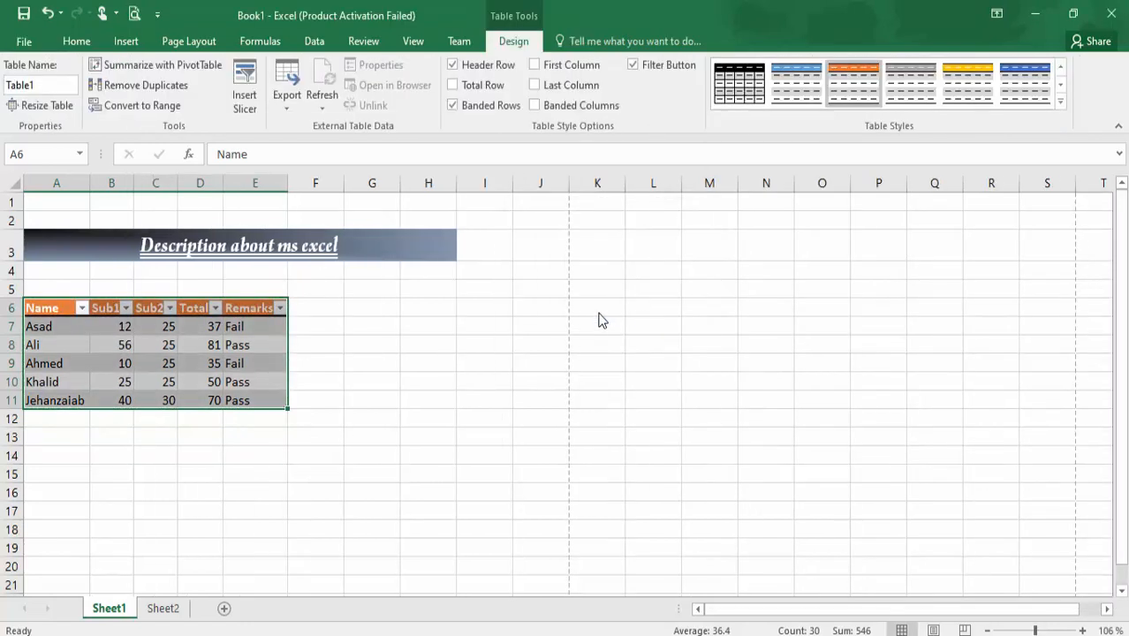
left_click(405, 403)
left_click(121, 343)
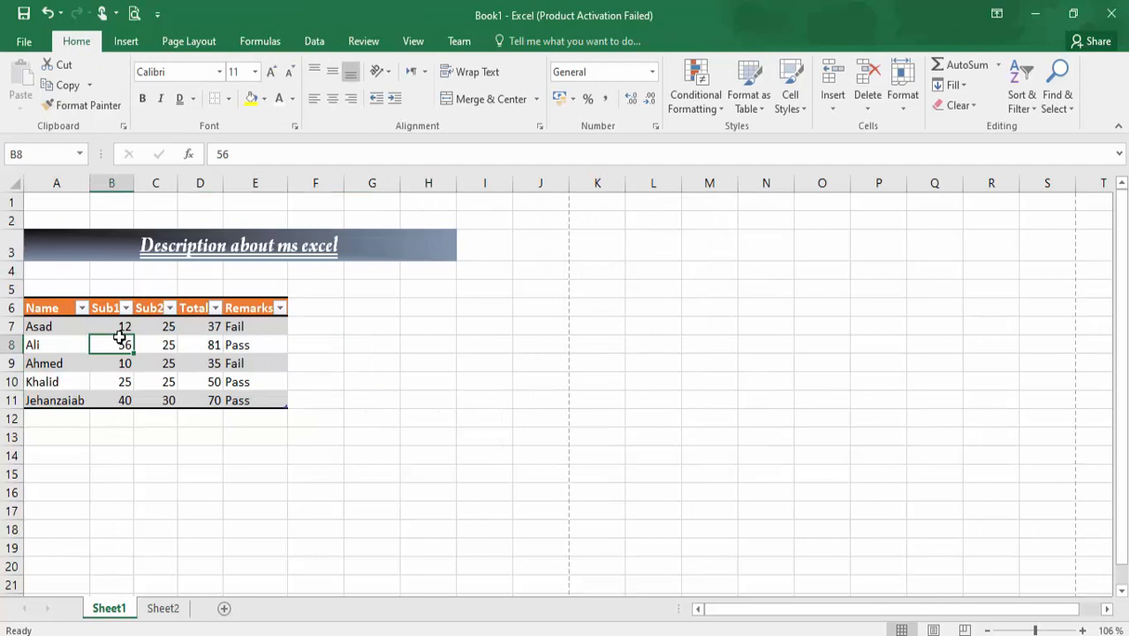
- Apply the blue medium style to the table and turn off its header filter buttons
left_click_drag(34, 305, 175, 400)
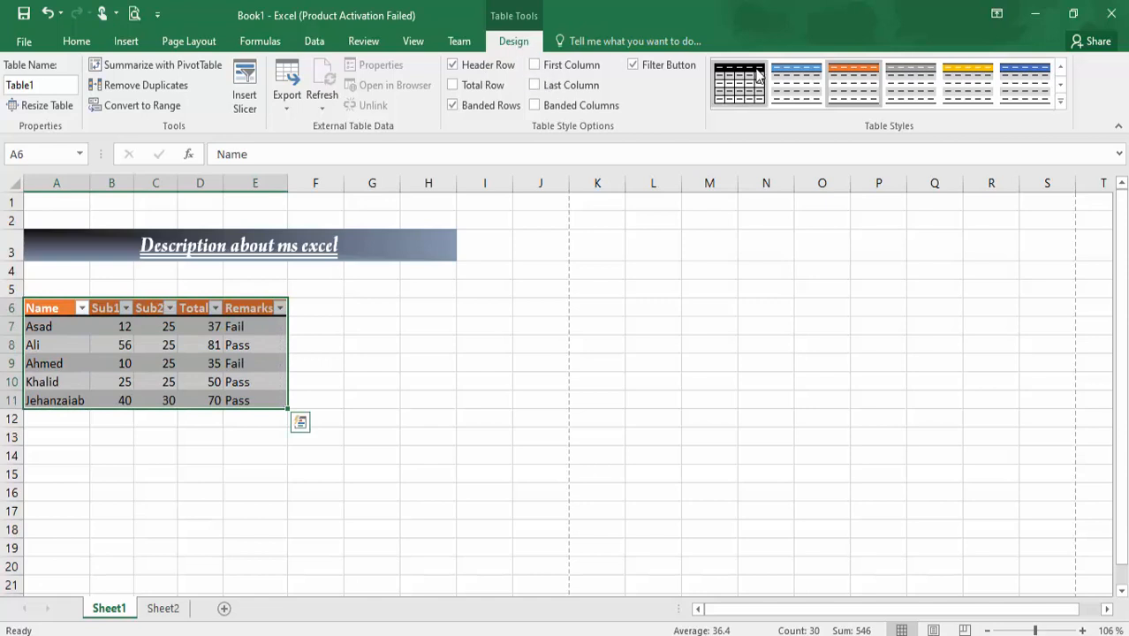
left_click(1025, 83)
left_click(667, 74)
left_click(654, 365)
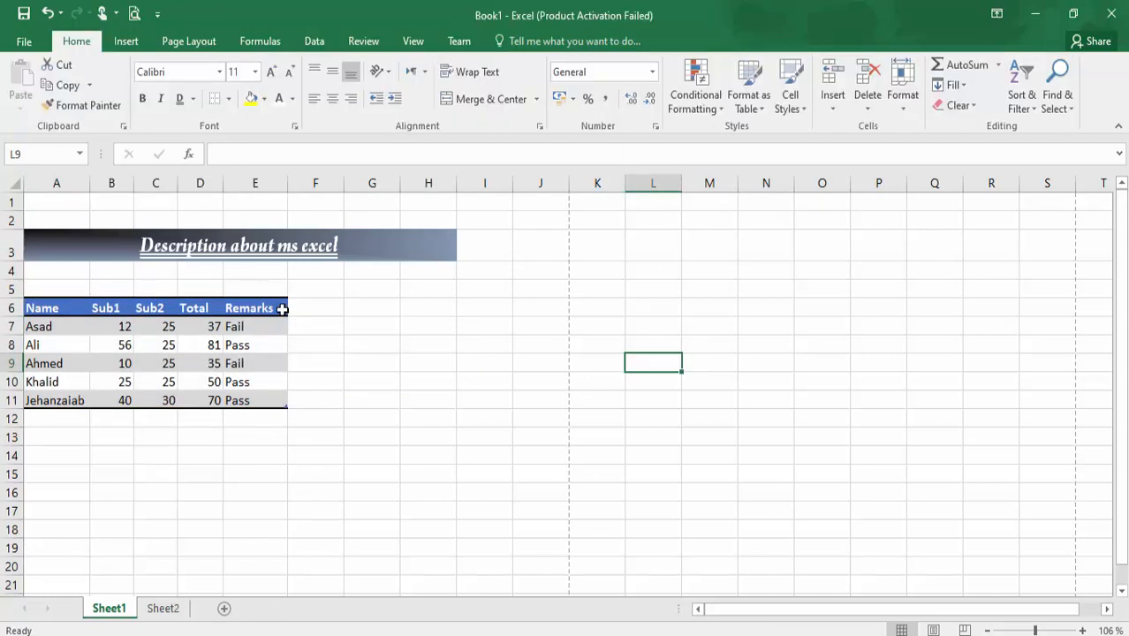
- Change the marks table to a green light style with a solid header row
left_click(183, 324)
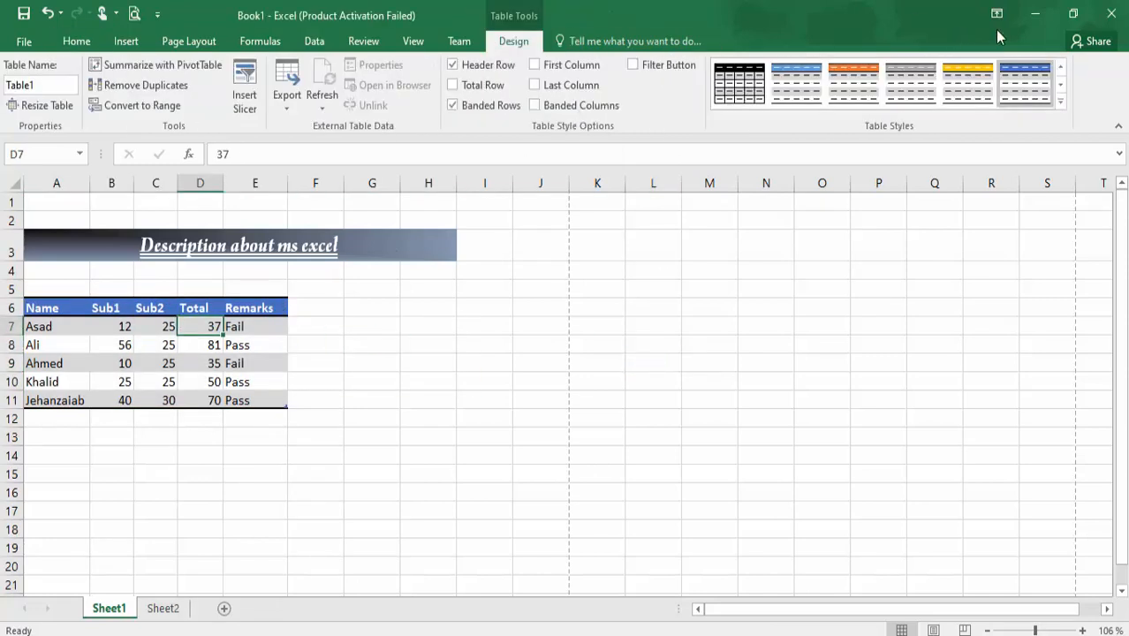
left_click(1061, 102)
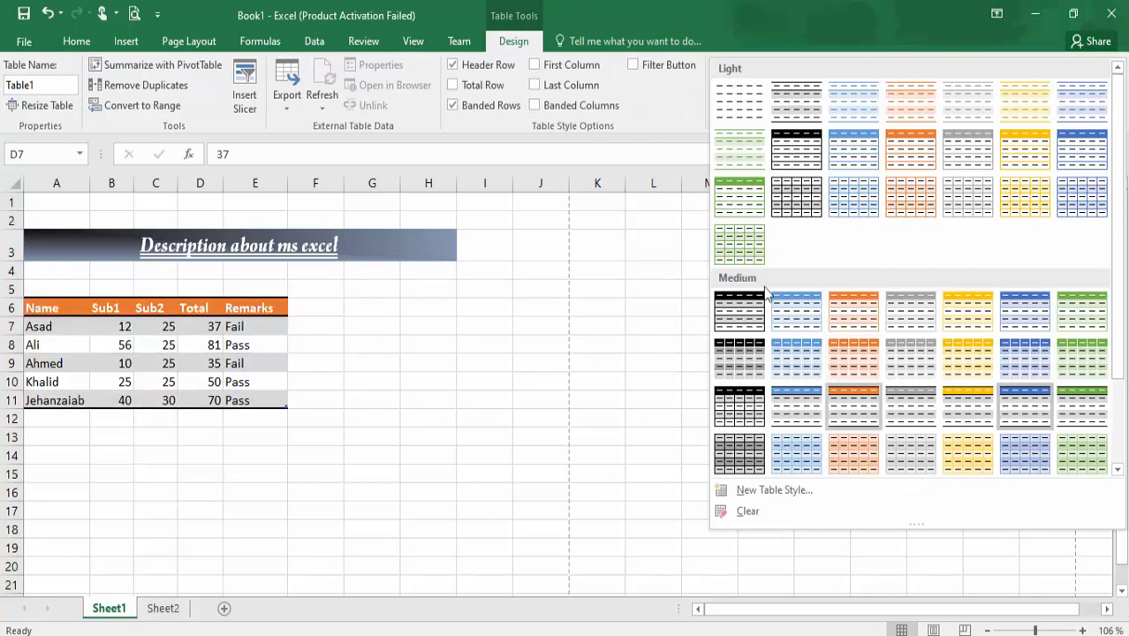
left_click(740, 201)
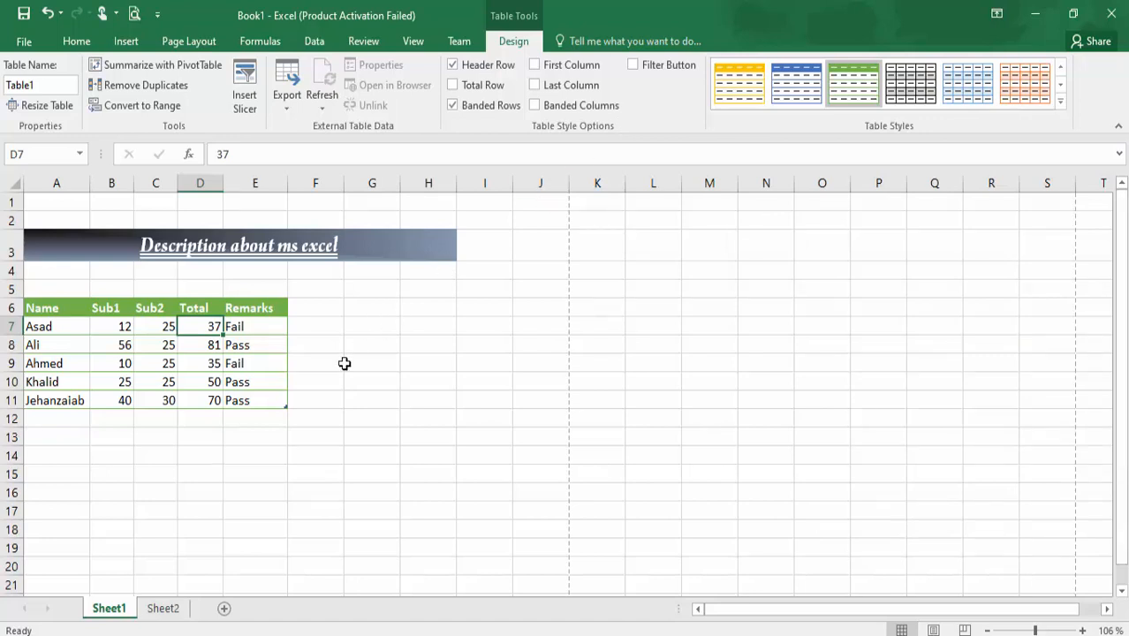
left_click(77, 42)
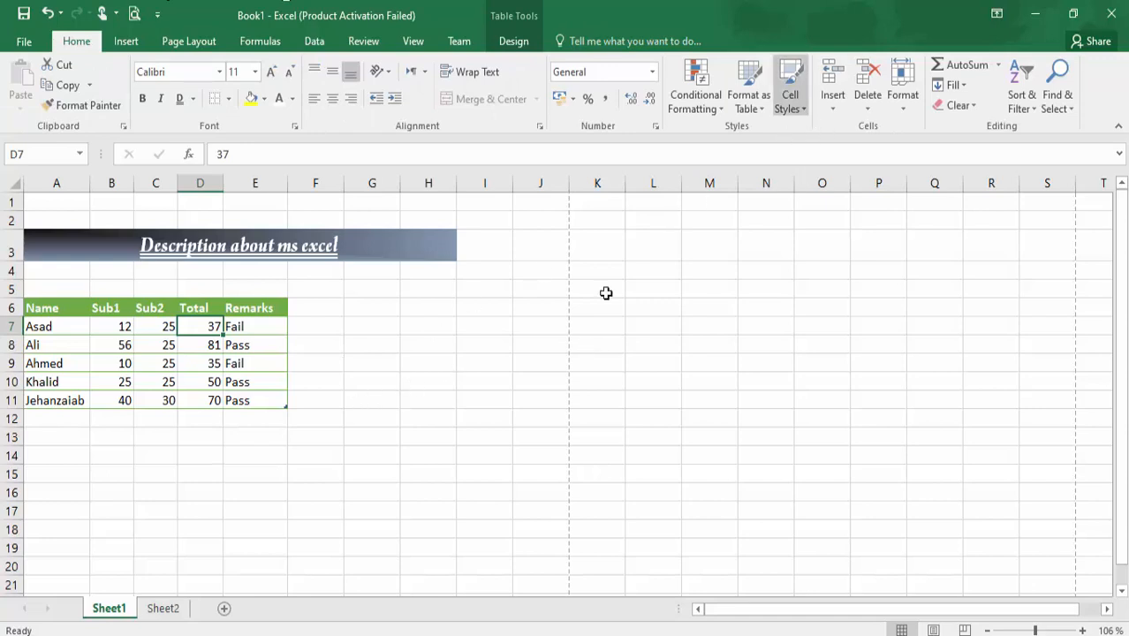
left_click(294, 436)
left_click(65, 332)
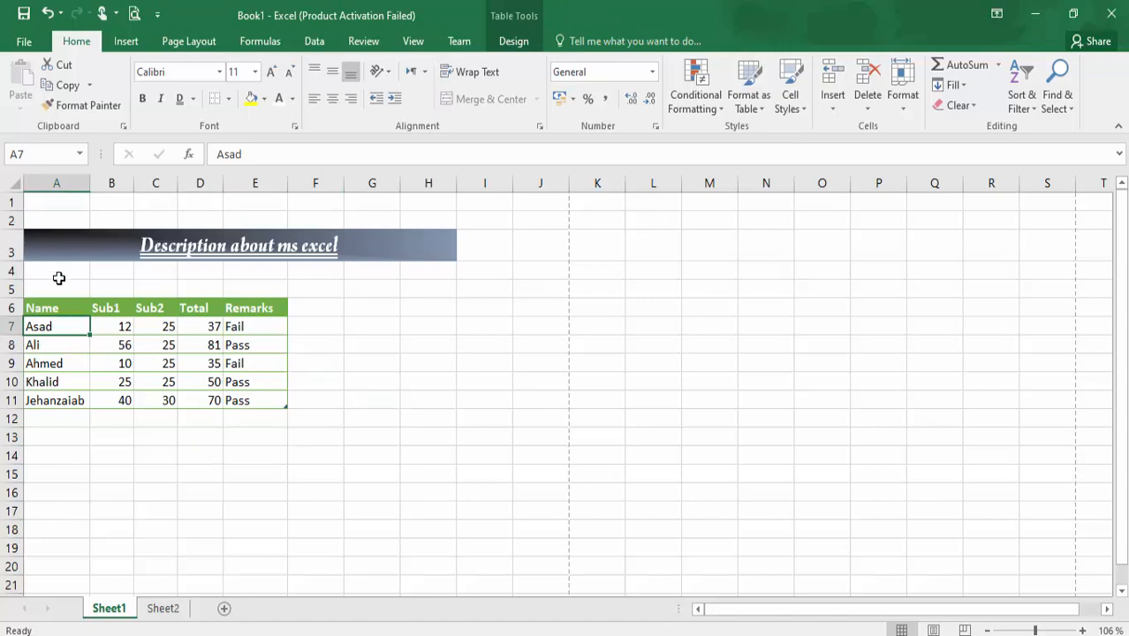
left_click(65, 248)
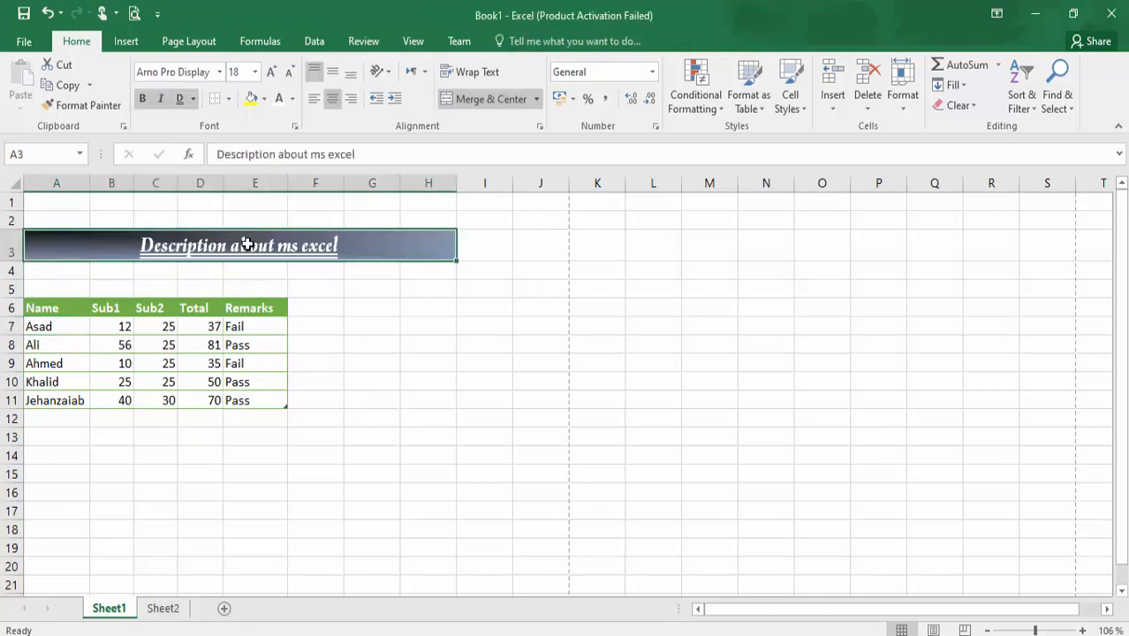
left_click(790, 96)
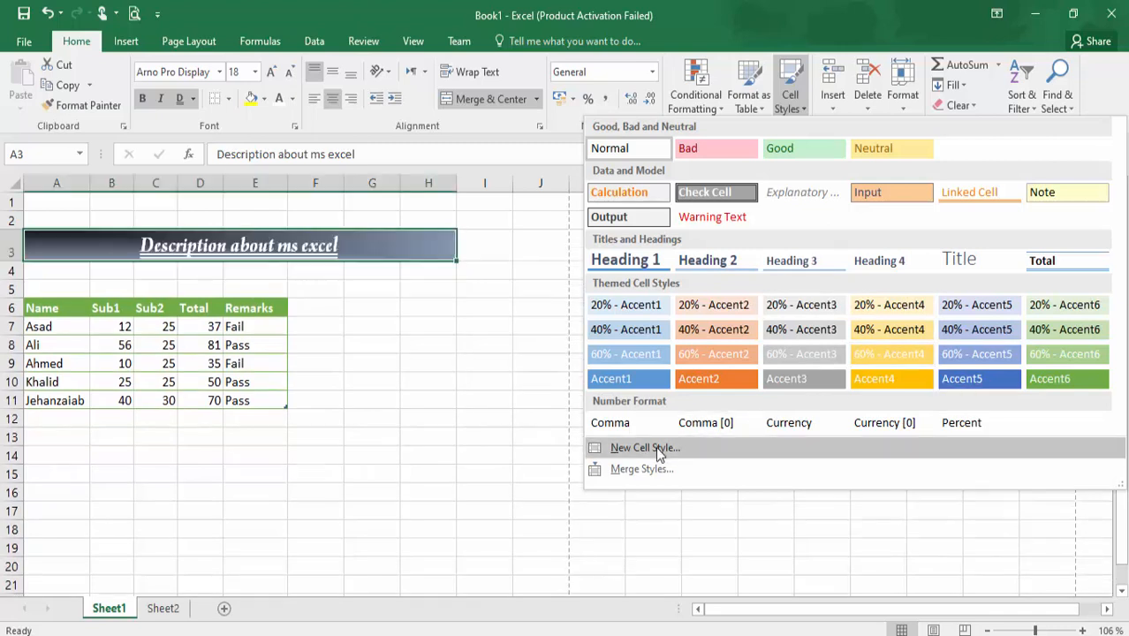
left_click(656, 449)
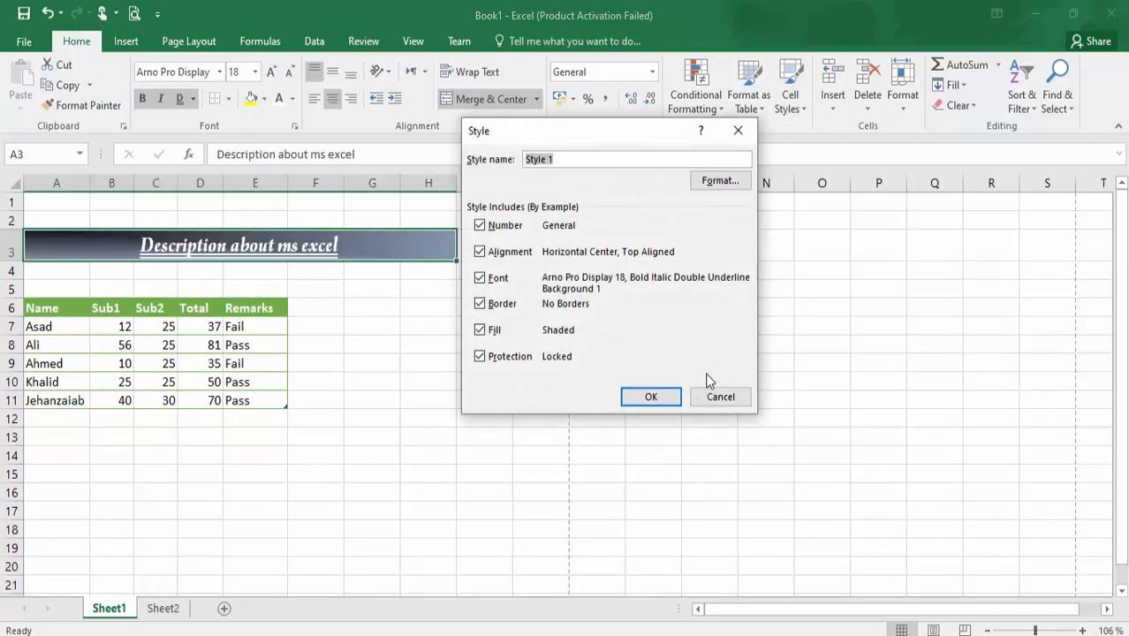
left_click(712, 398)
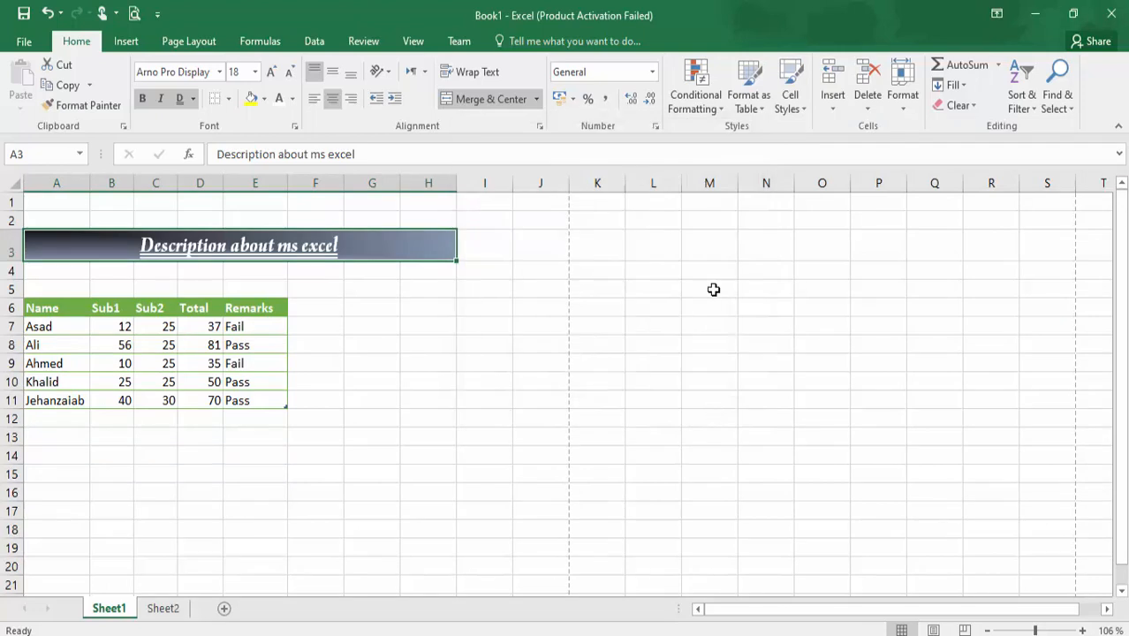
left_click(466, 337)
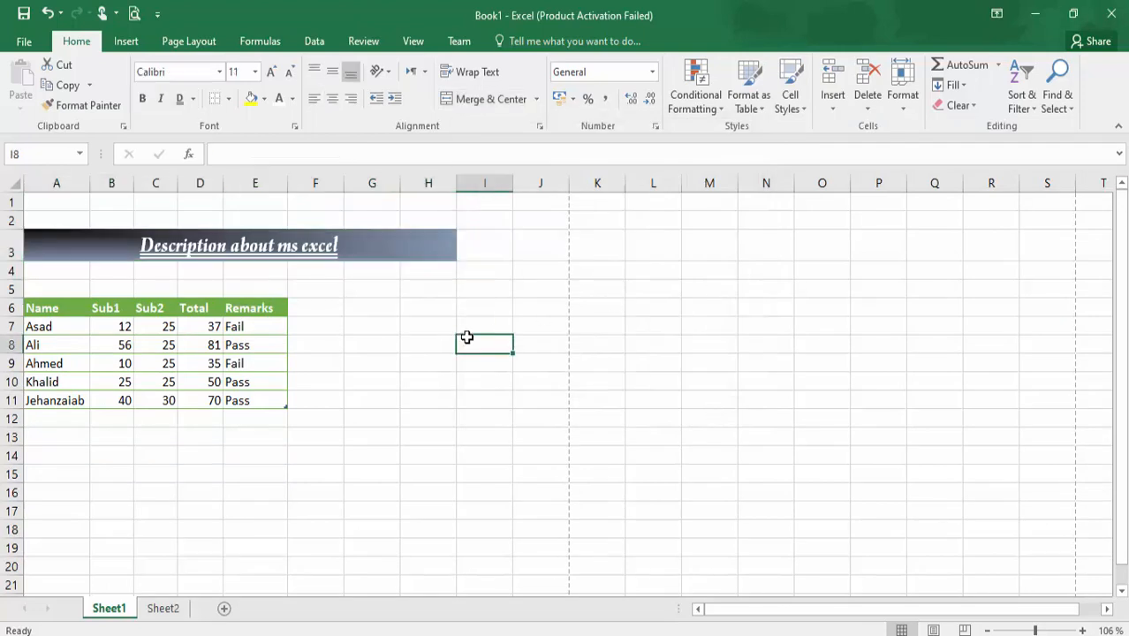
- Try to insert a cell at A5 above the table, shifting the existing cells down
left_click(828, 111)
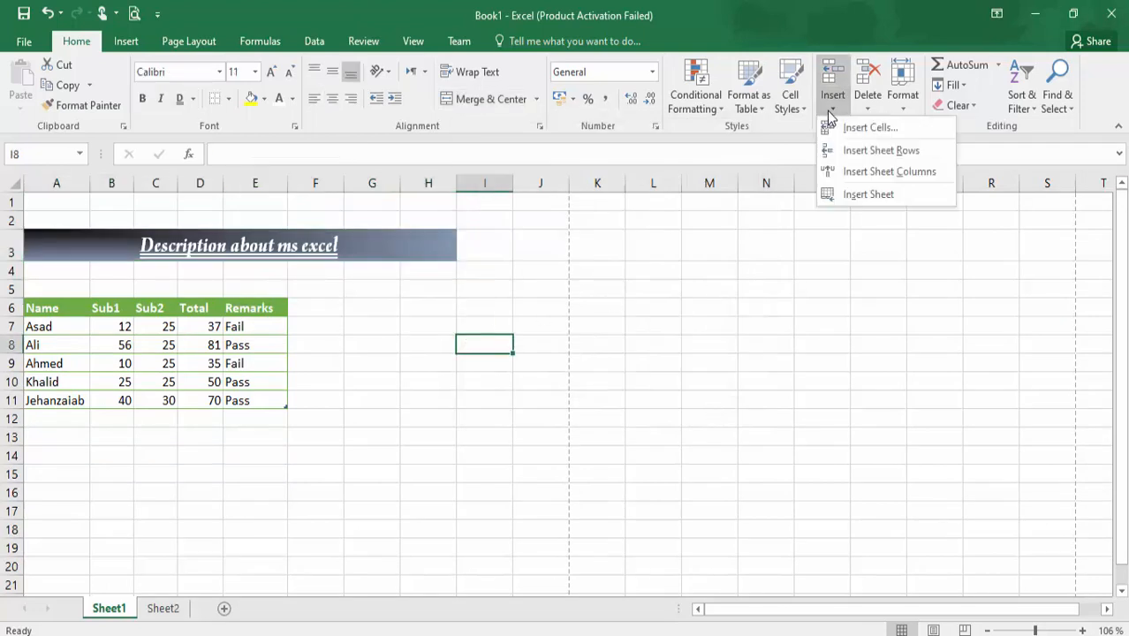
left_click(576, 272)
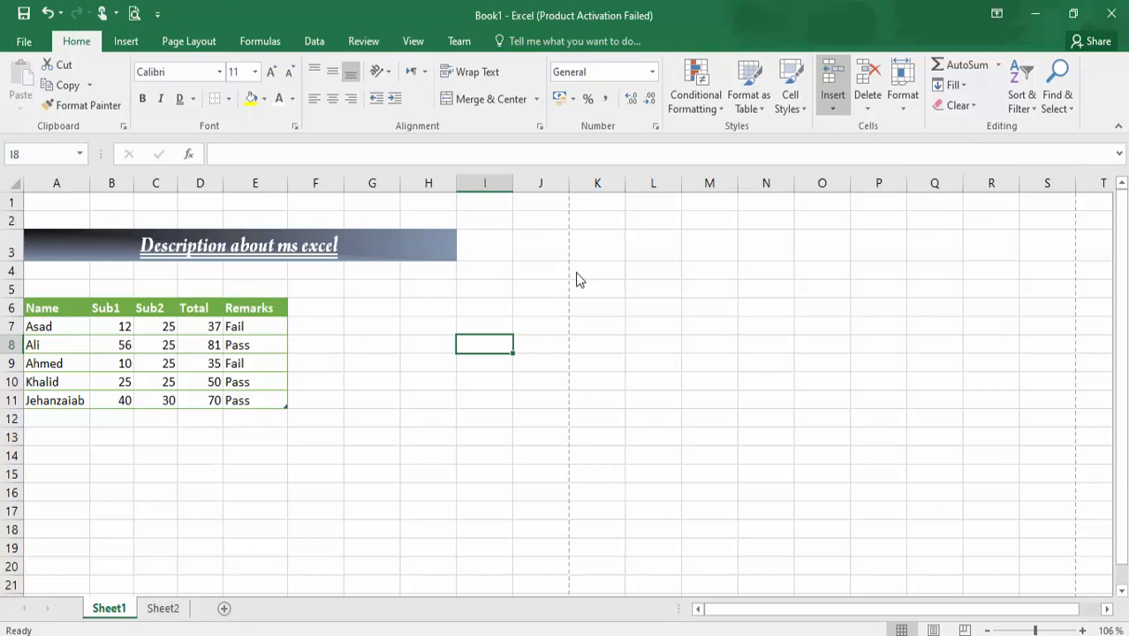
left_click(57, 290)
left_click(832, 78)
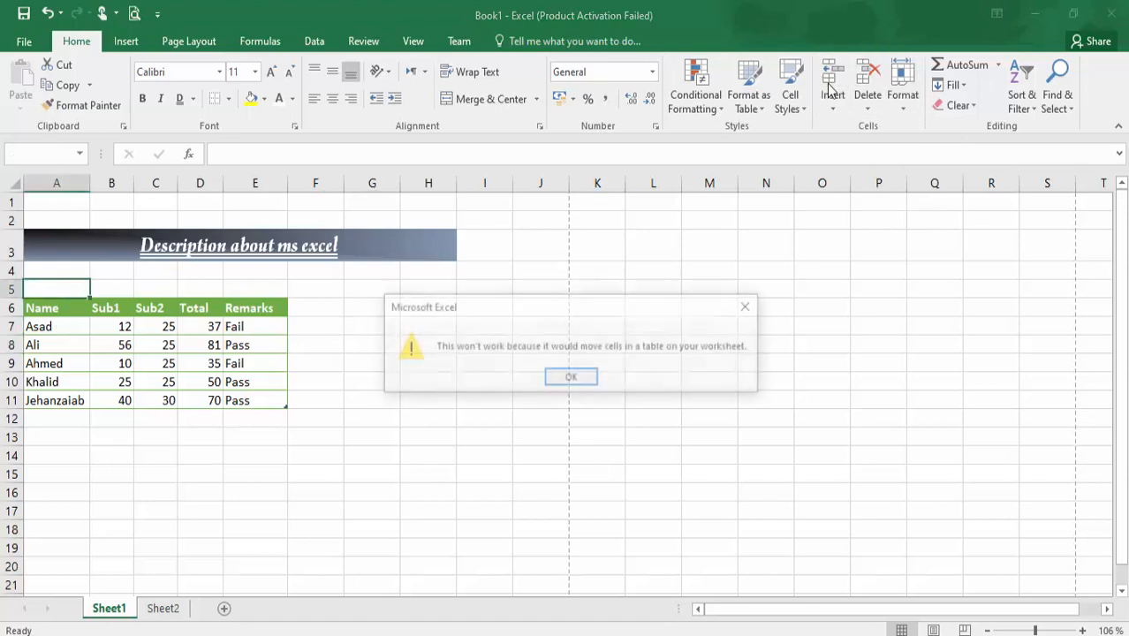
left_click(587, 380)
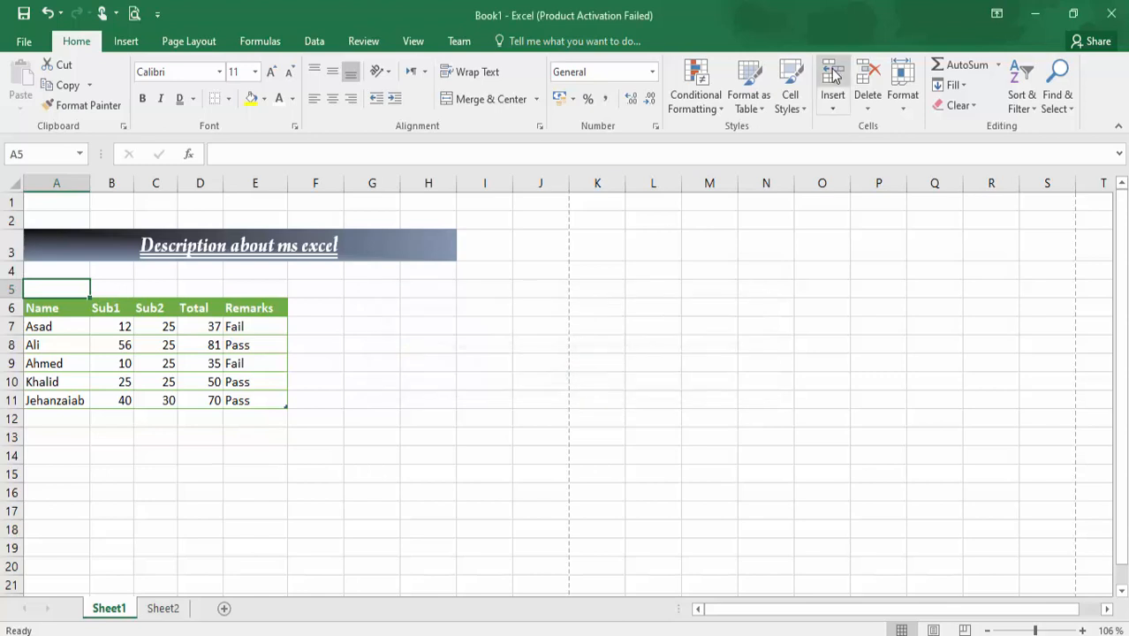
left_click(835, 111)
left_click(848, 127)
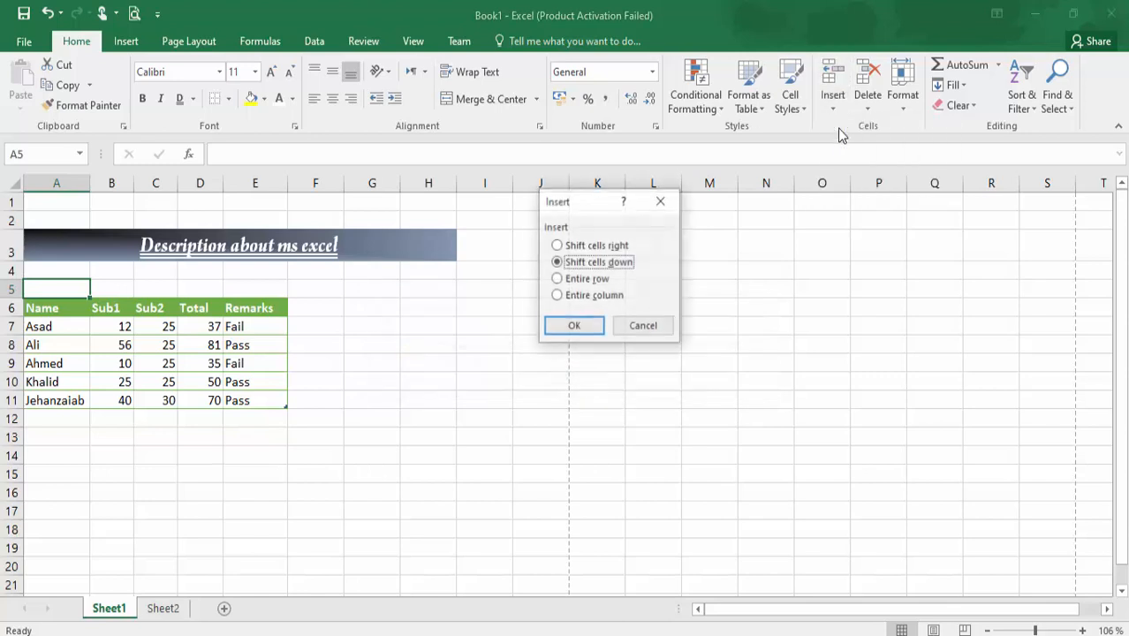
left_click(572, 329)
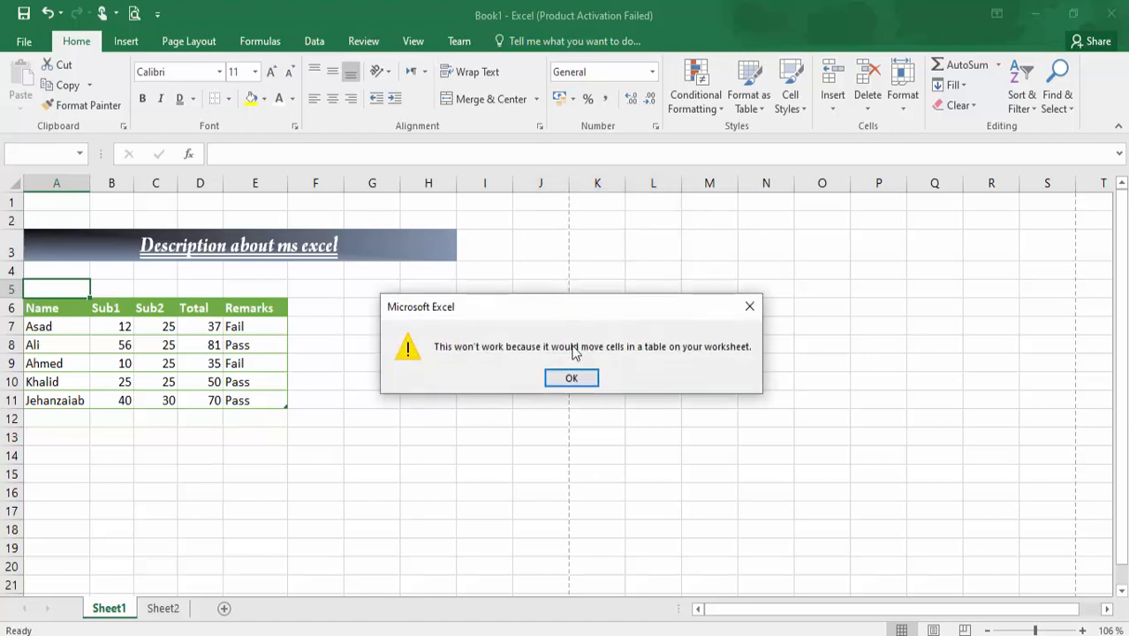
left_click(574, 380)
- Insert two blank sheet rows at row 10, inside the marks table
left_click(157, 397)
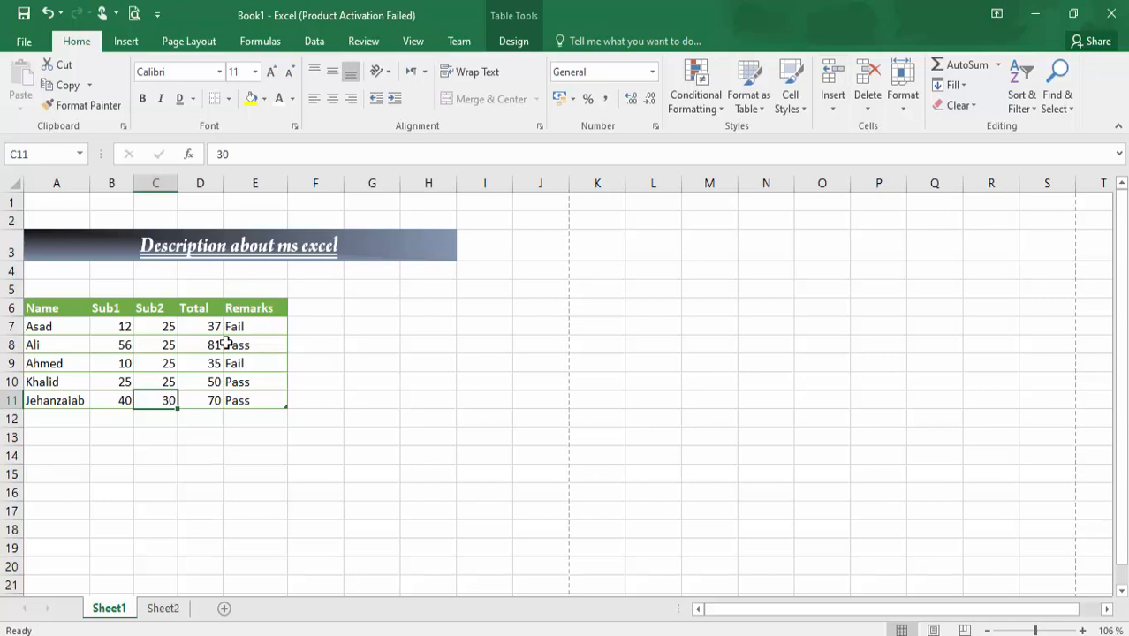
left_click(51, 380)
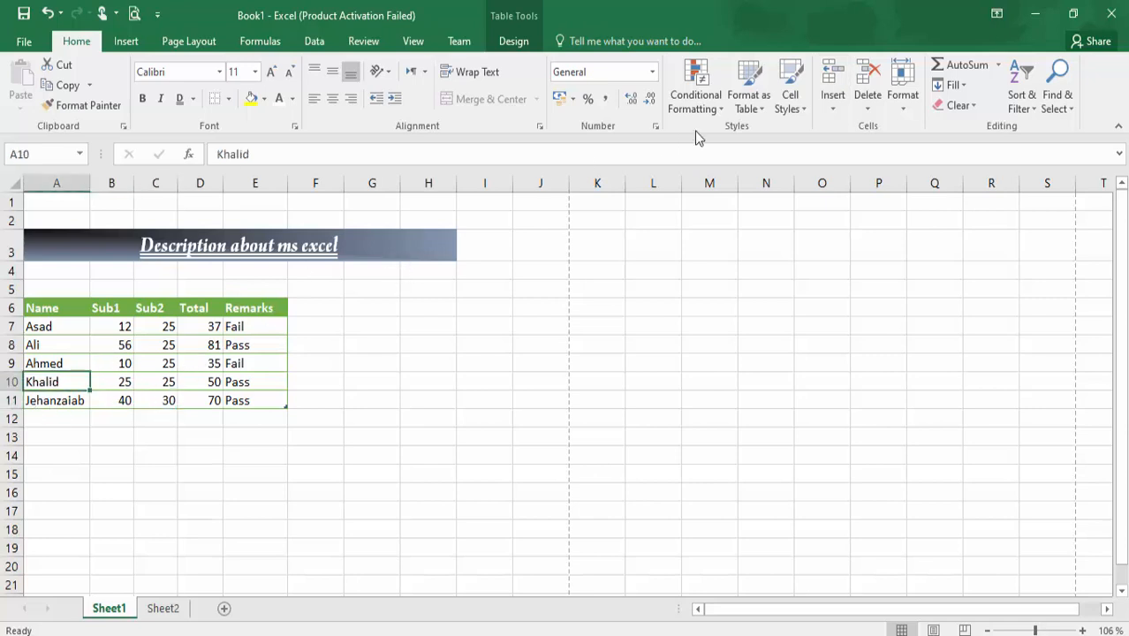
left_click(833, 99)
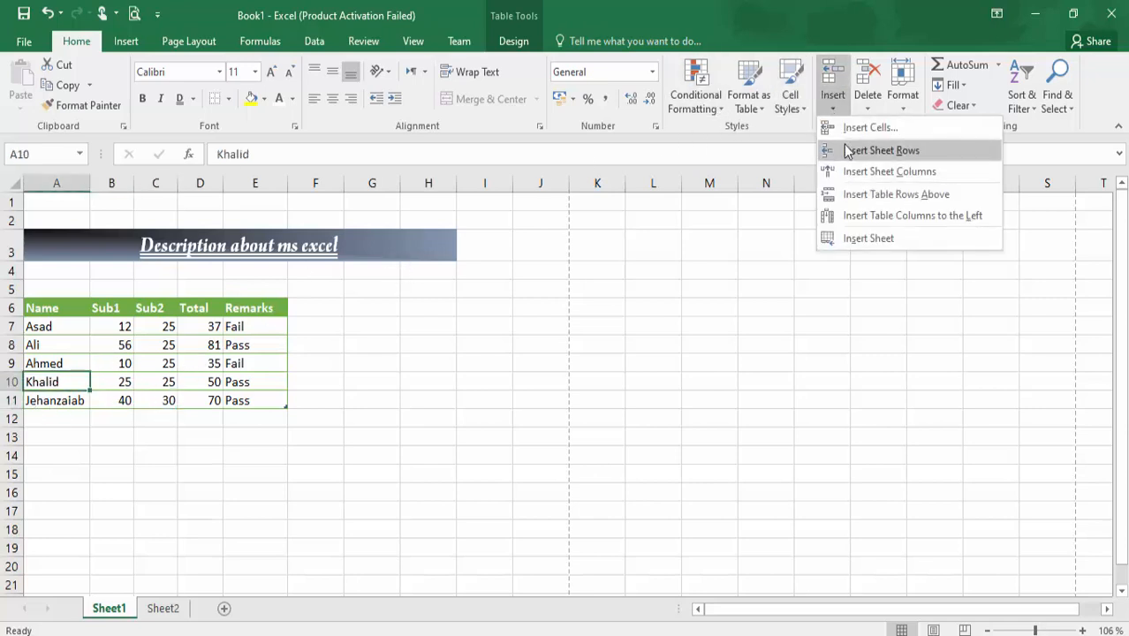
left_click(875, 150)
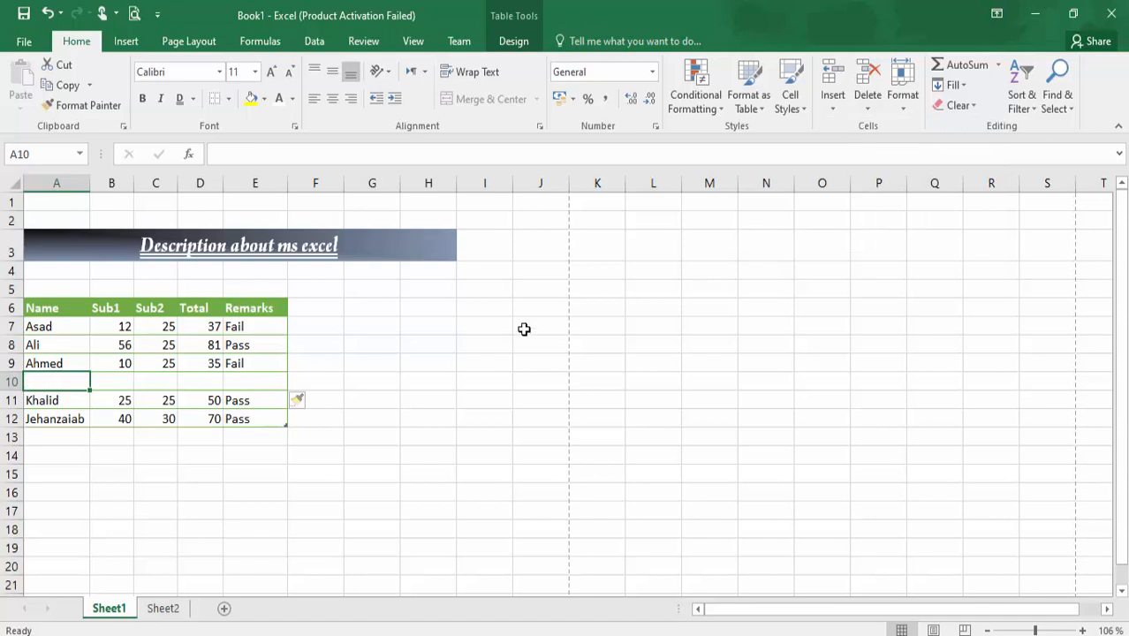
left_click(833, 101)
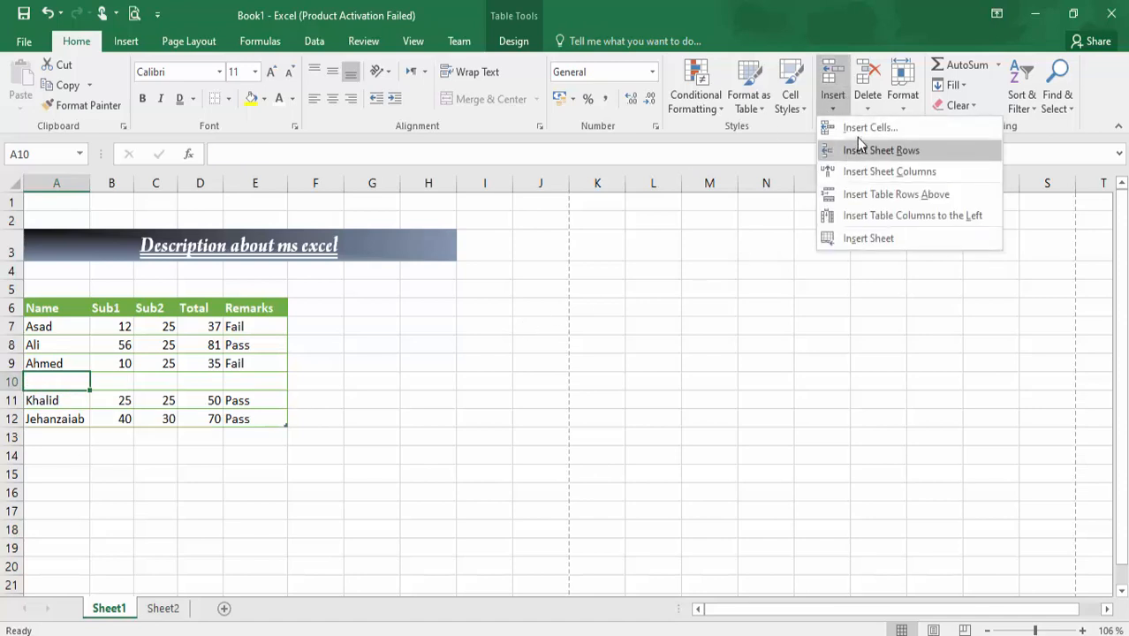
left_click(870, 150)
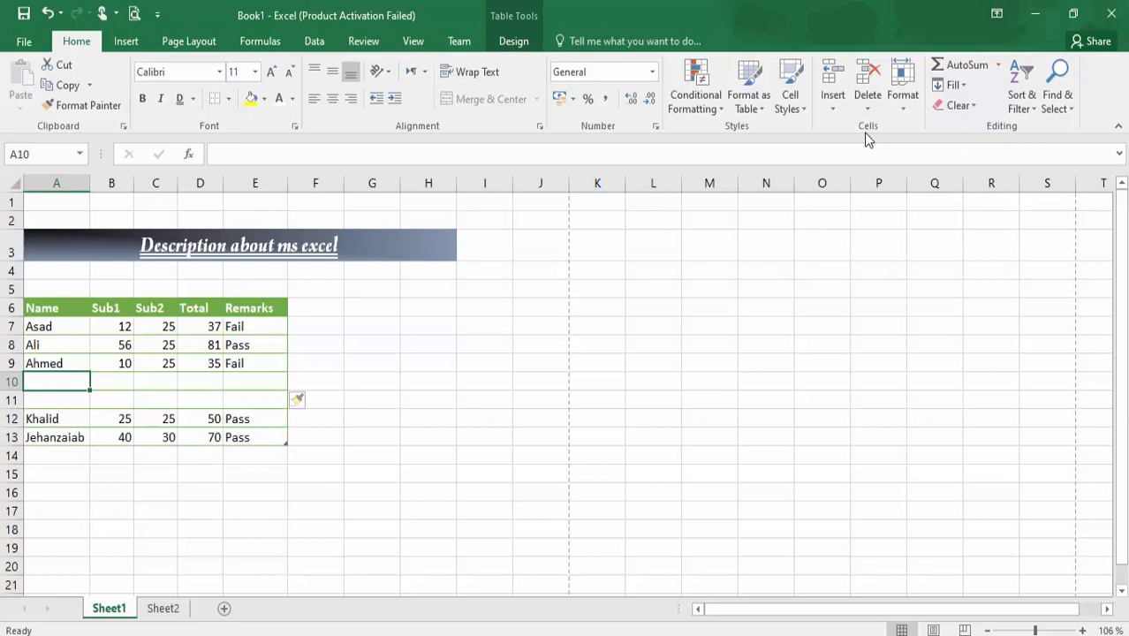
- Delete the two blank rows at row 10 from the marks table
left_click(866, 99)
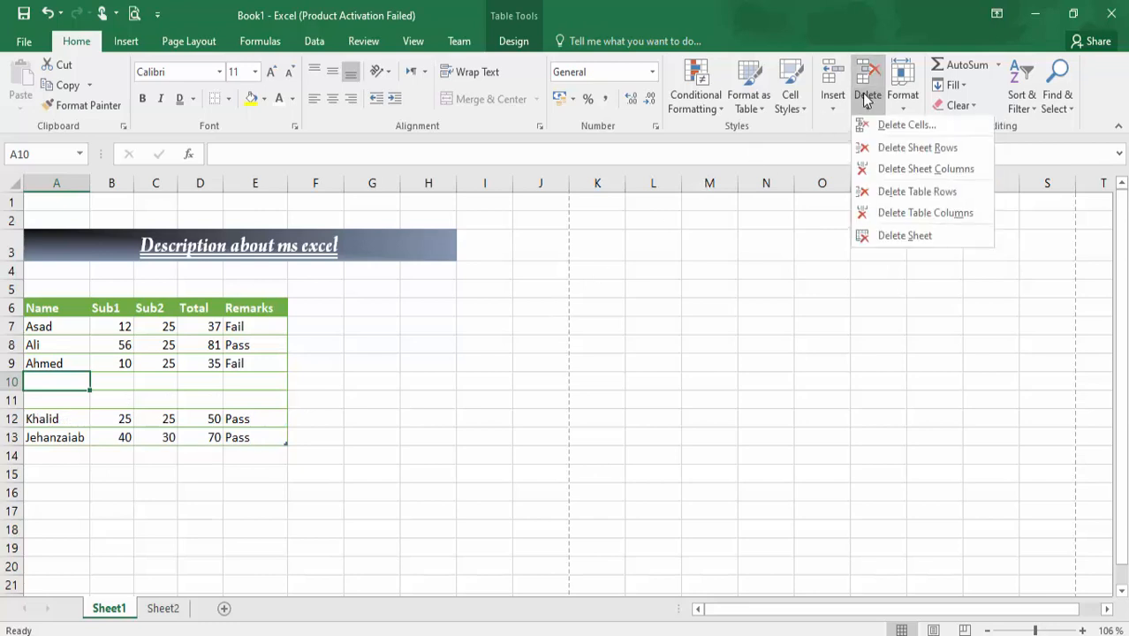
left_click(879, 141)
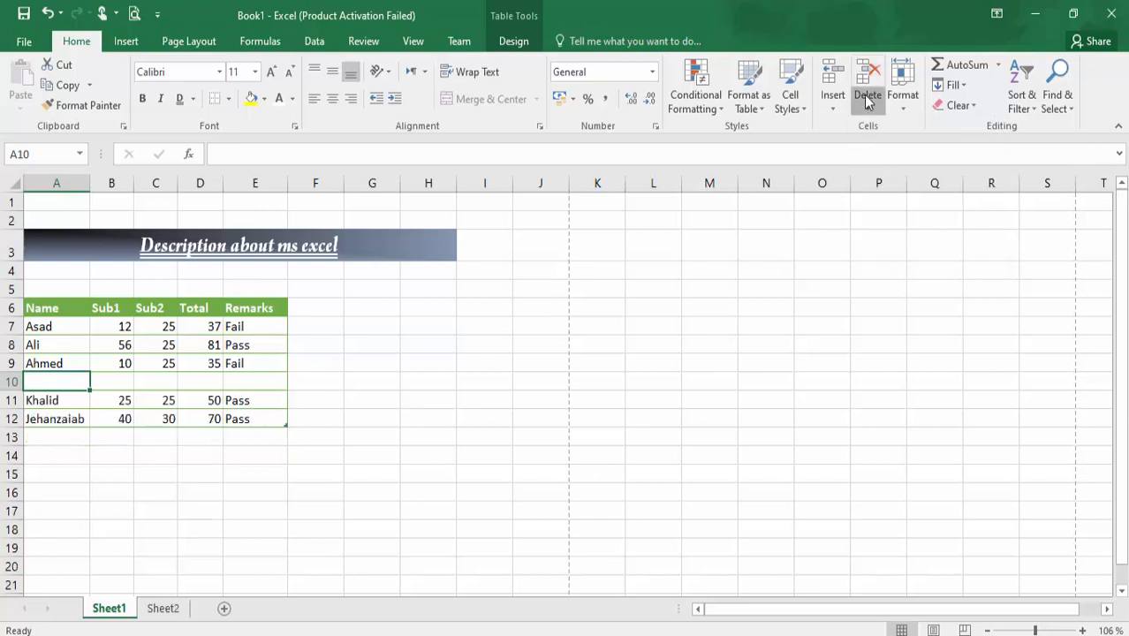
left_click(869, 102)
left_click(875, 126)
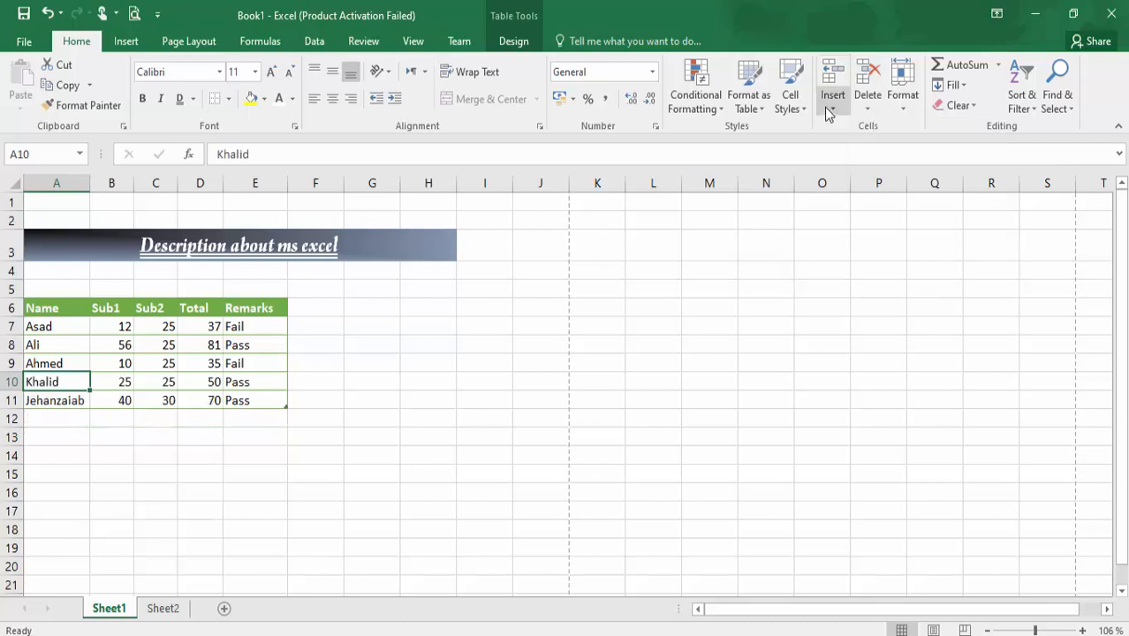
- Insert a new blank worksheet in front of Sheet1
left_click(831, 108)
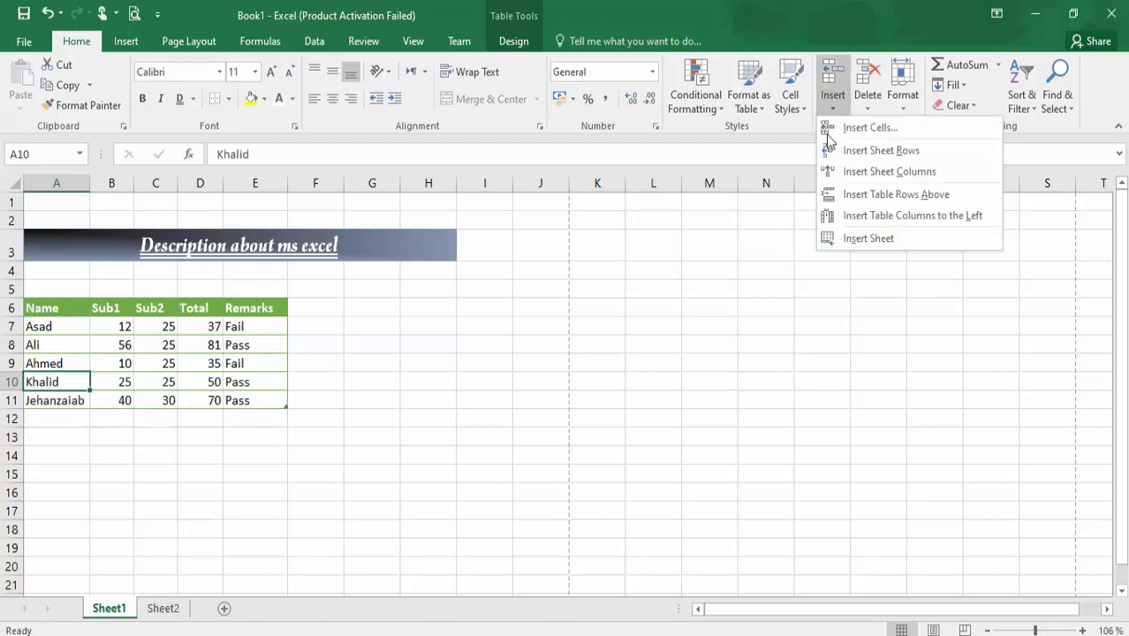
left_click(851, 239)
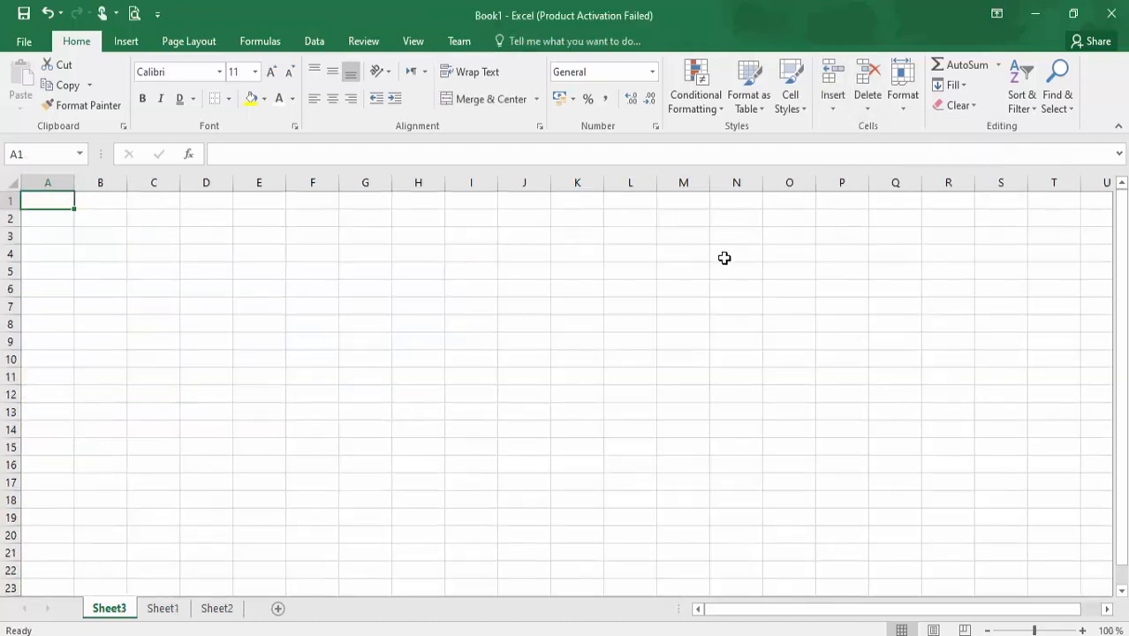
- Open Sheet1 and try inserting a table column to the left of the Name column, undoing the insertion
left_click(180, 609)
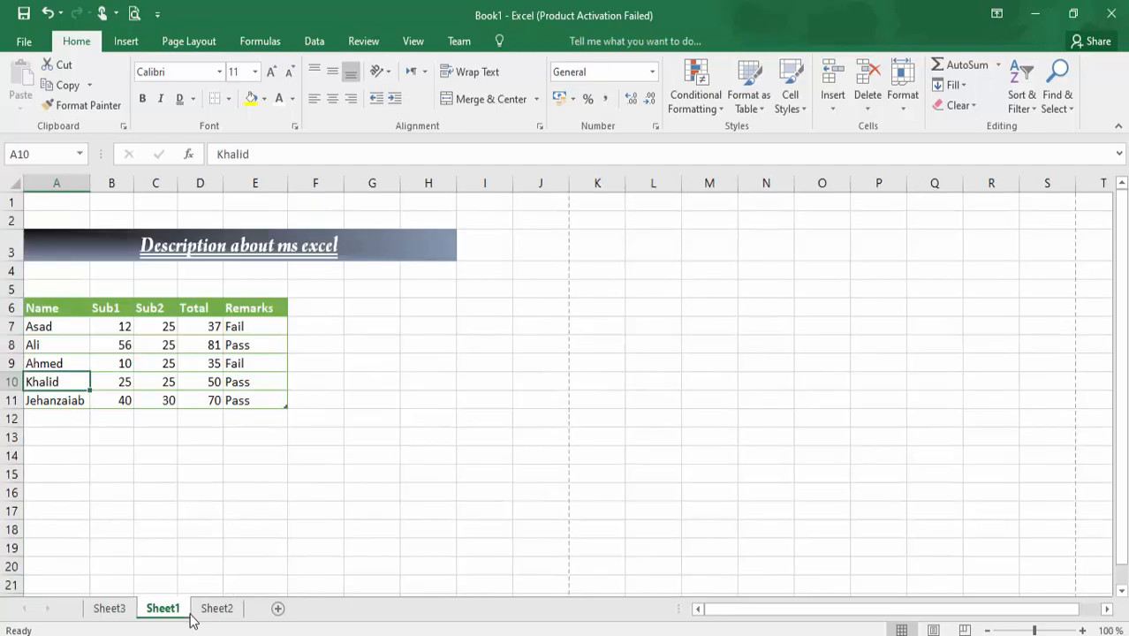
left_click(840, 100)
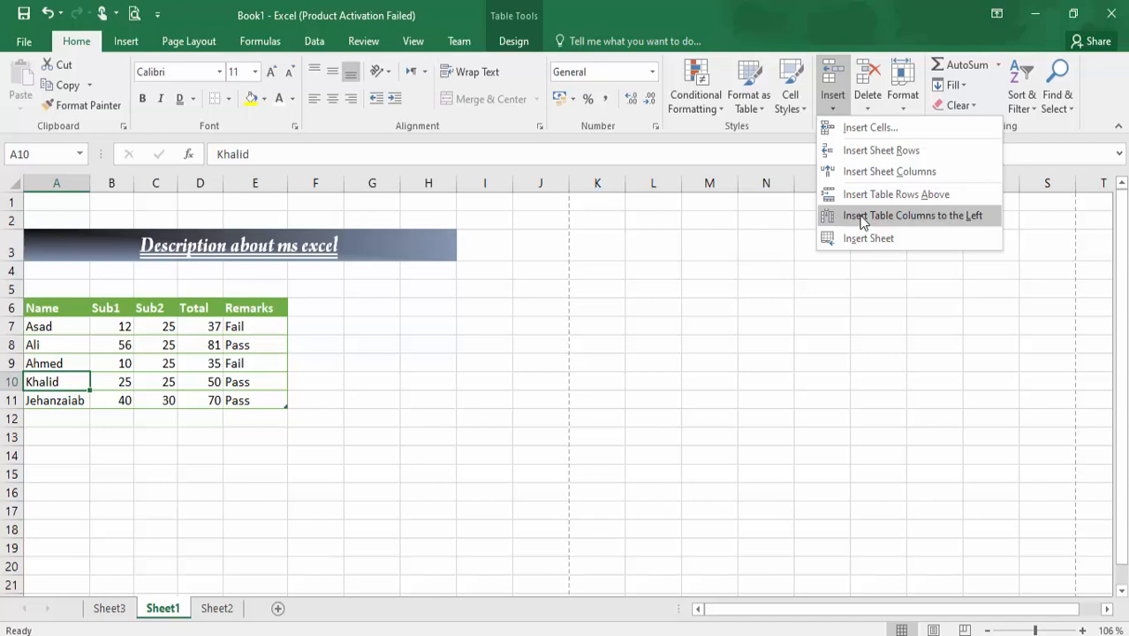
left_click(861, 217)
key("ctrl+z")
- Insert a blank table row above row 10 of the marks table, and a new sheet column before column A
left_click(838, 106)
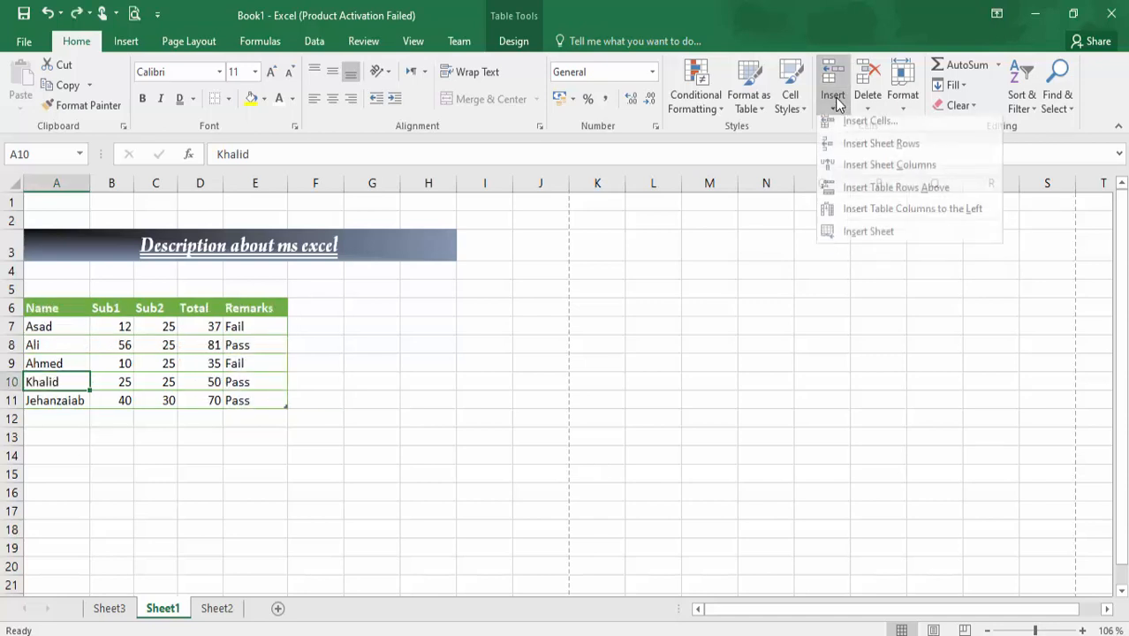
left_click(880, 200)
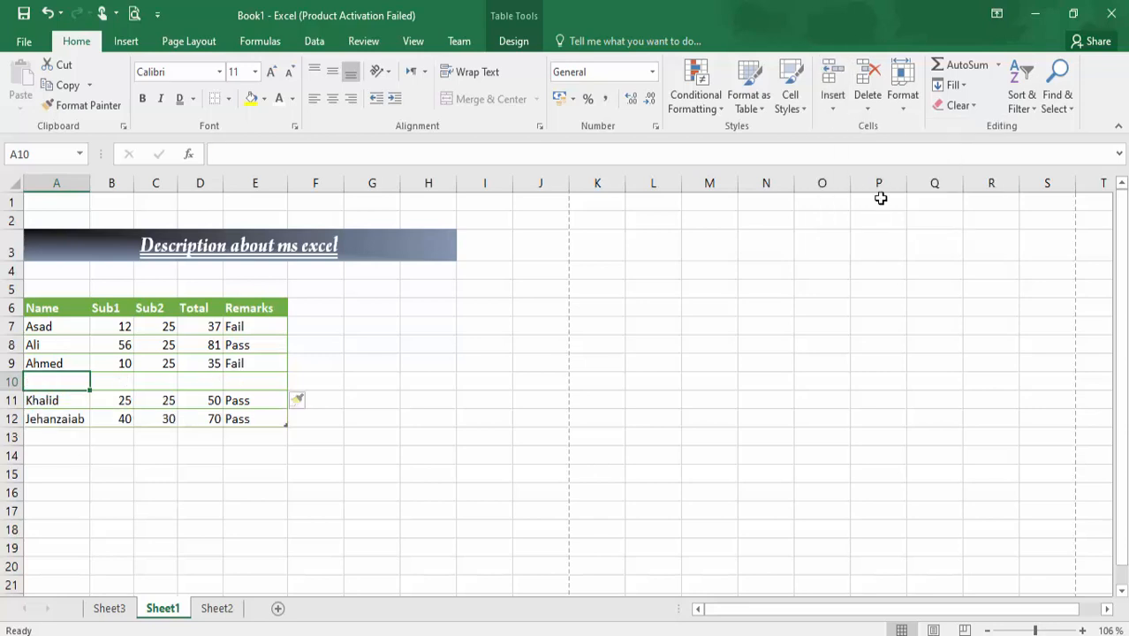
left_click(837, 106)
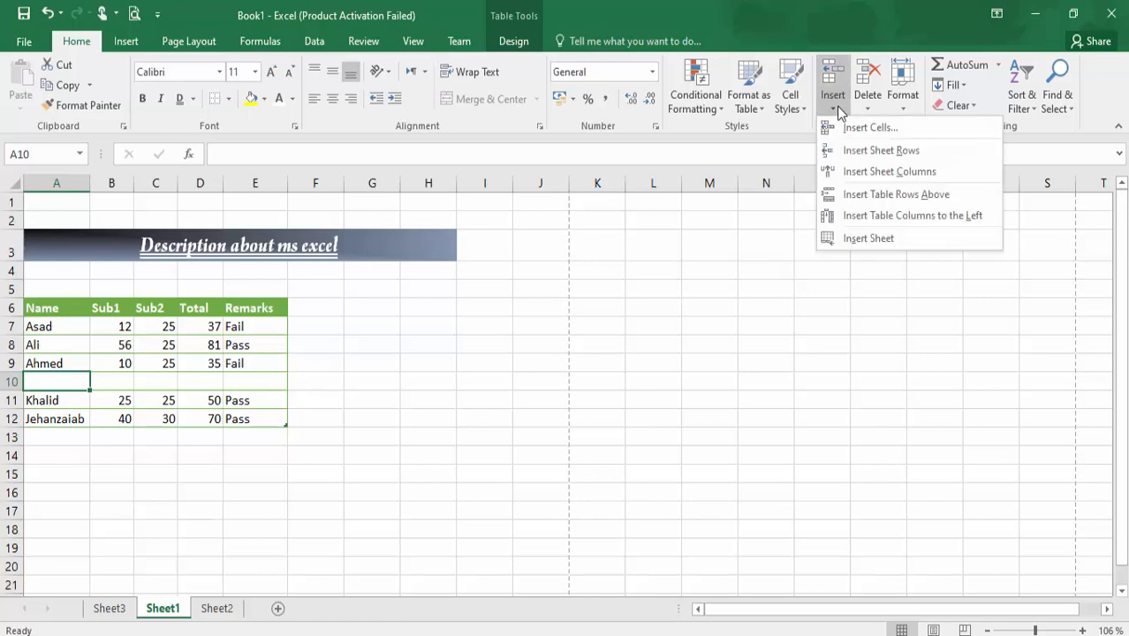
left_click(854, 172)
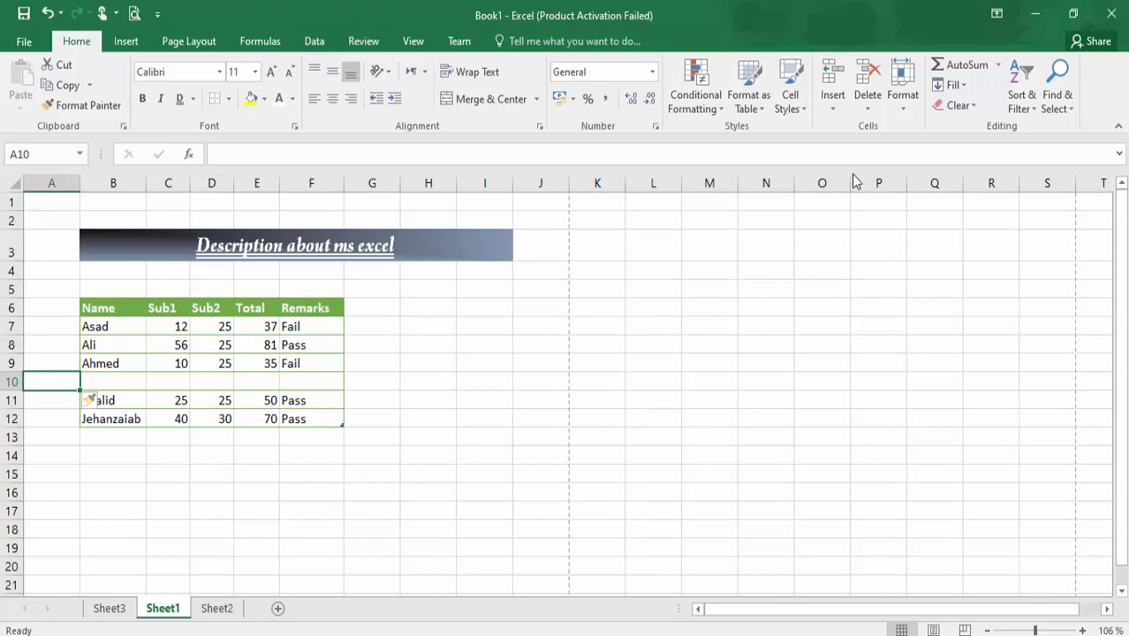
- Try inserting another sheet row at row 10, undoing the insertion
left_click(833, 106)
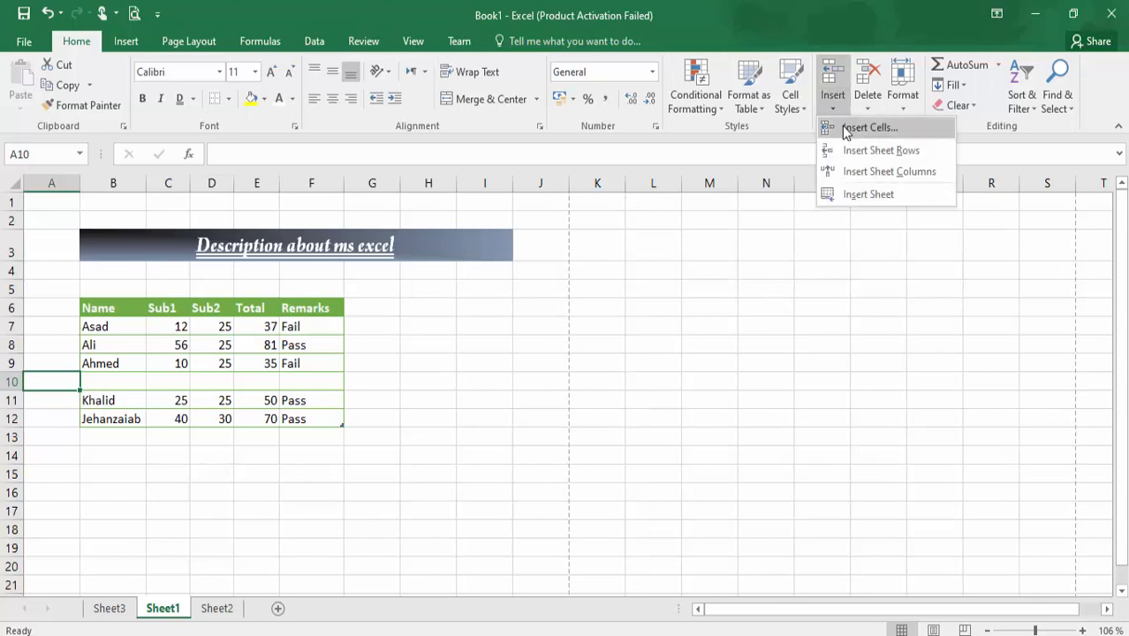
left_click(850, 151)
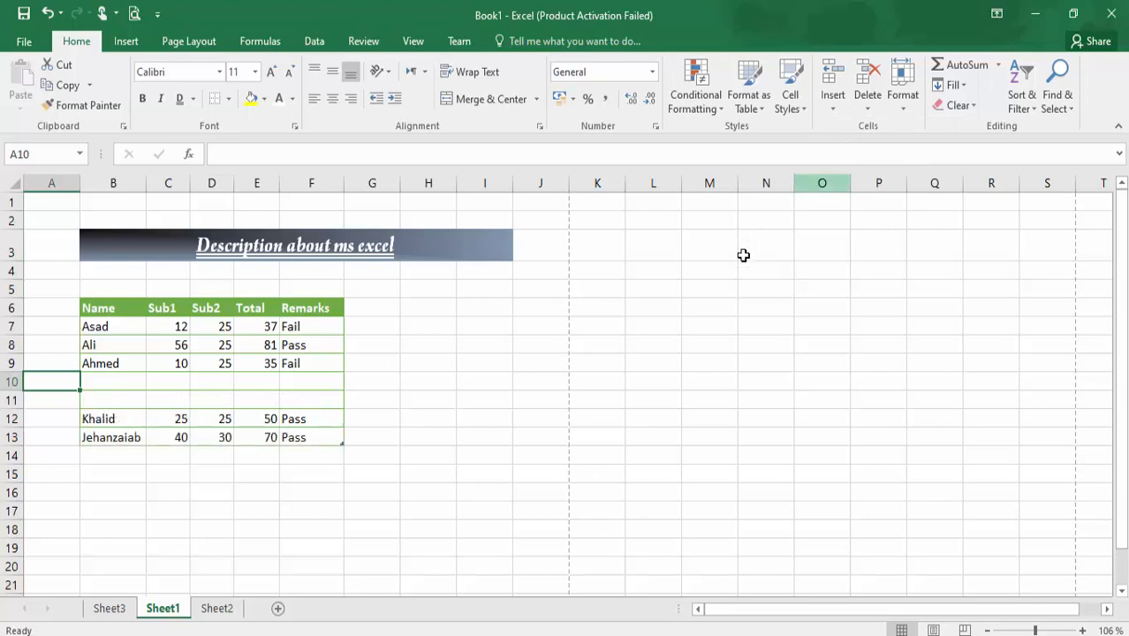
key("ctrl+z")
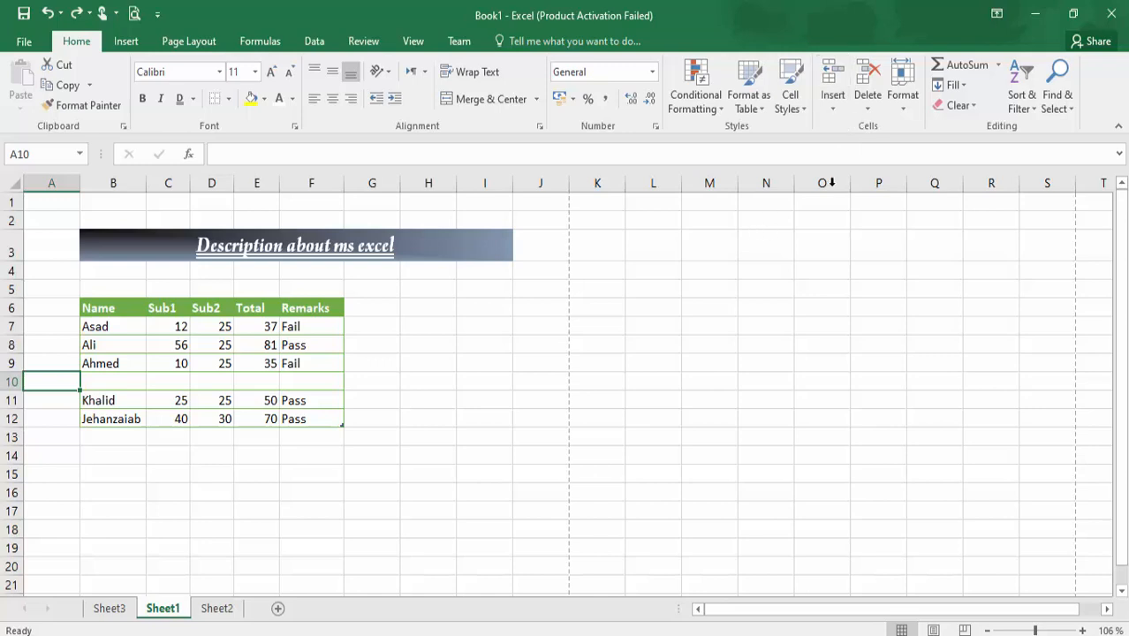
left_click(864, 115)
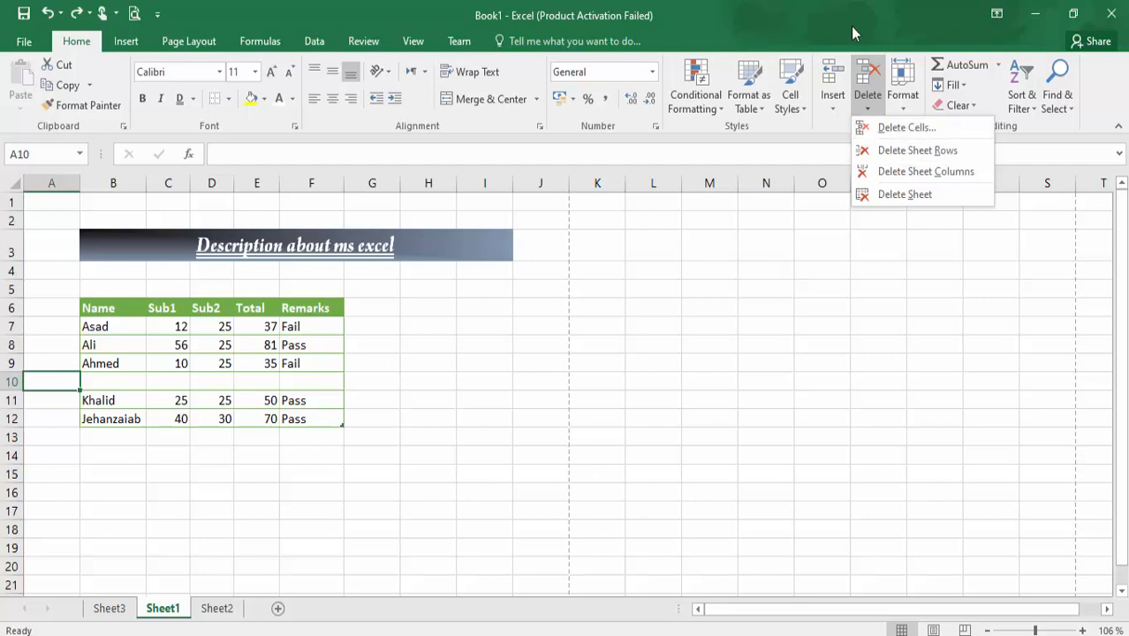
key("Escape")
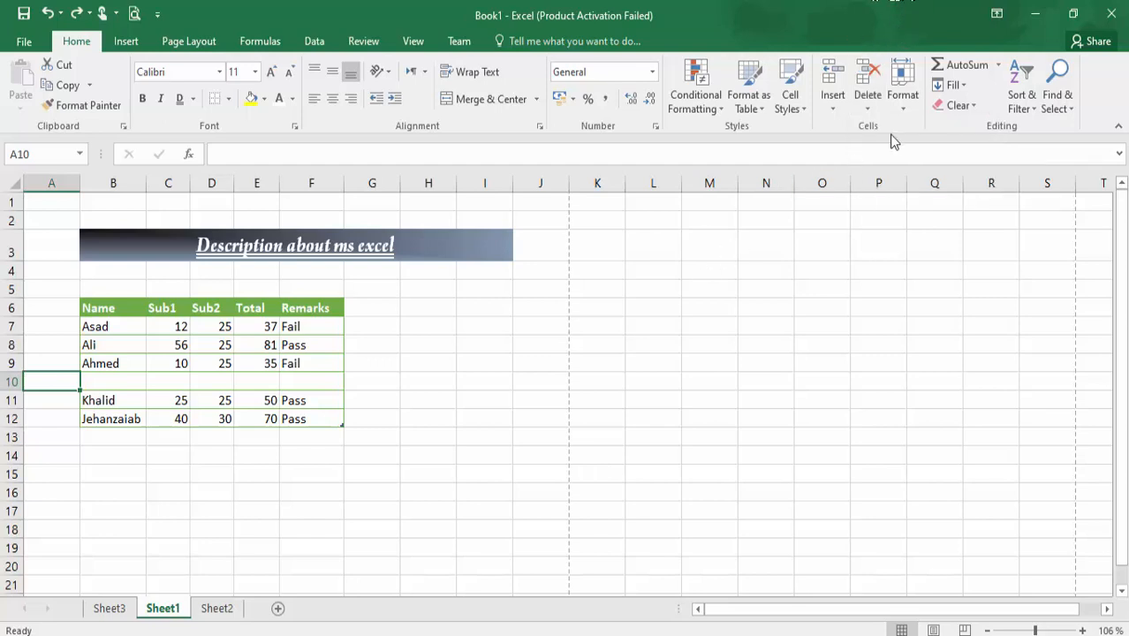
left_click(906, 106)
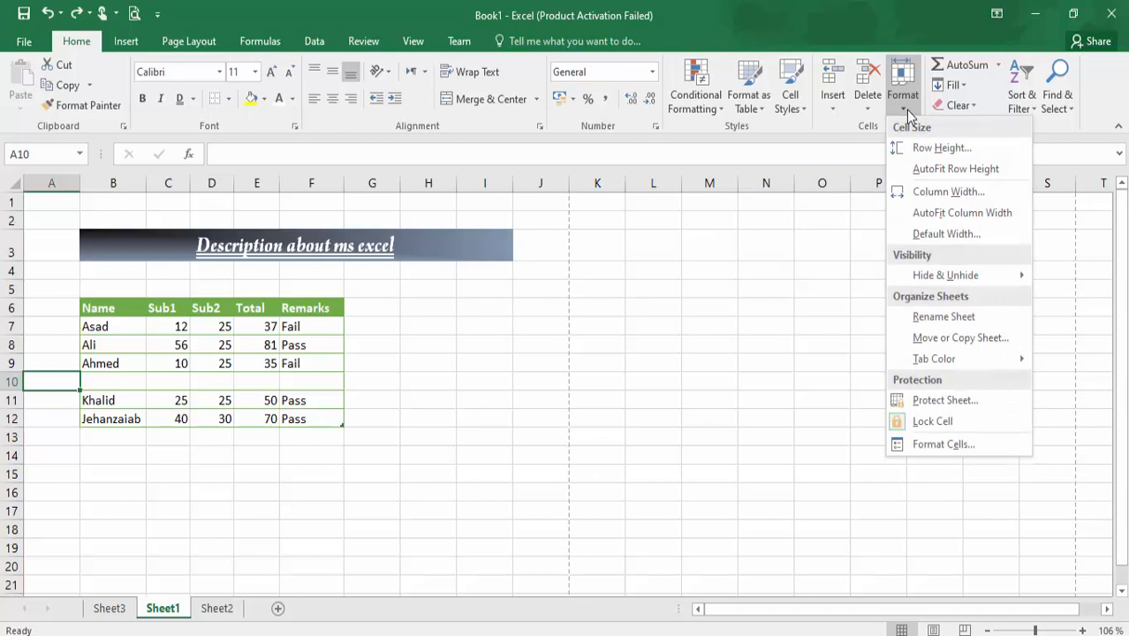
key("Escape")
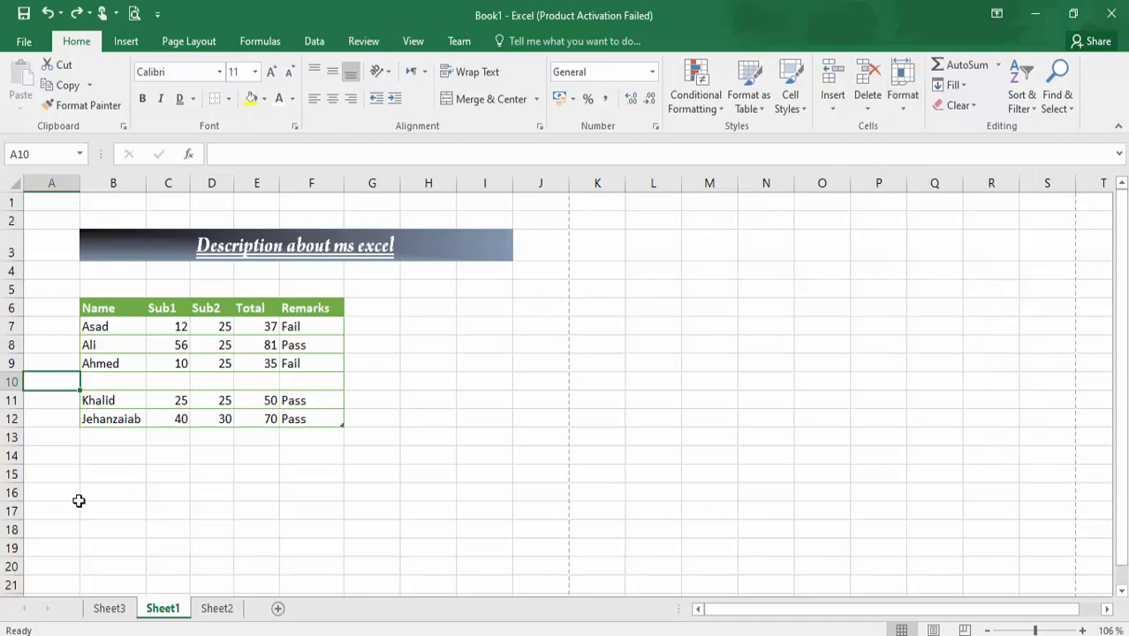
left_click_drag(53, 474, 361, 474)
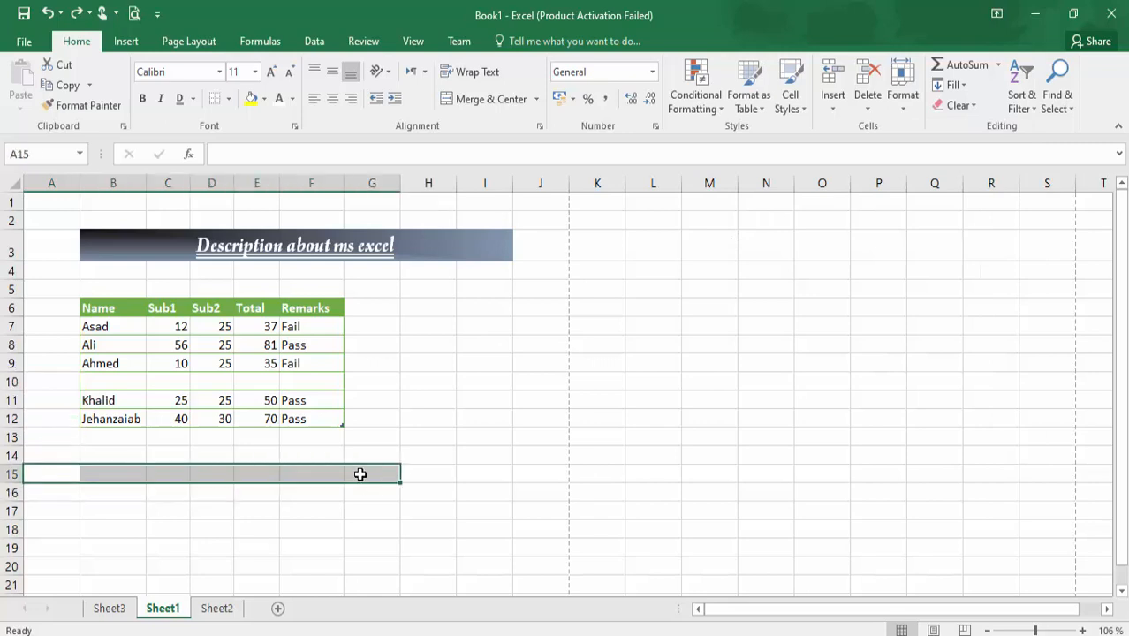
- On Sheet2, set the width of columns A to I to 10
left_click(225, 609)
left_click(163, 326)
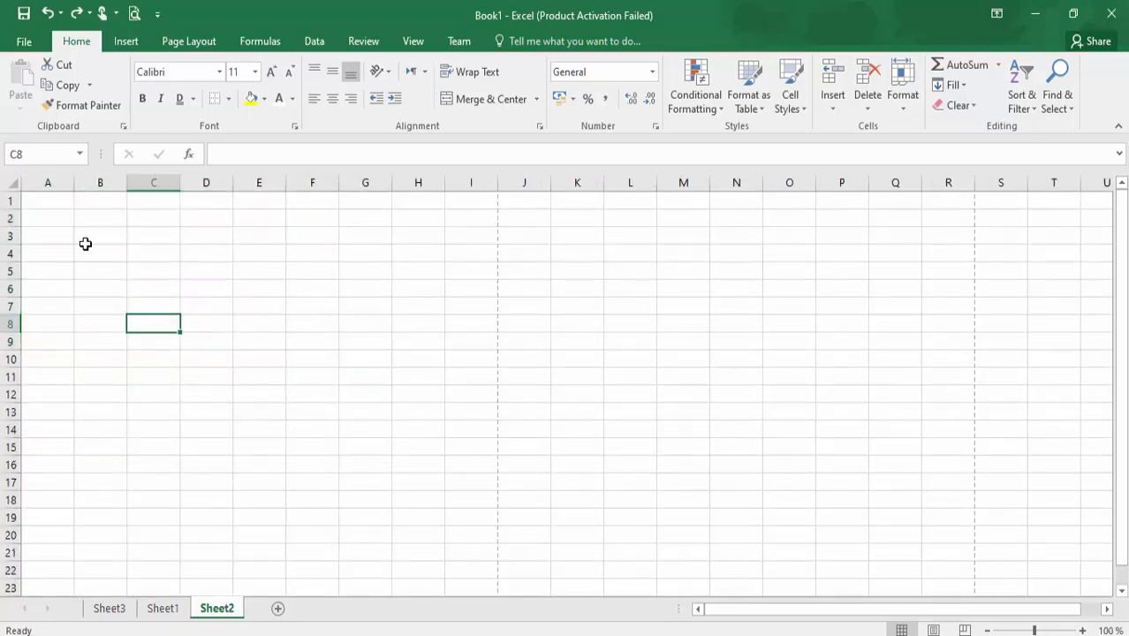
left_click_drag(48, 205, 490, 197)
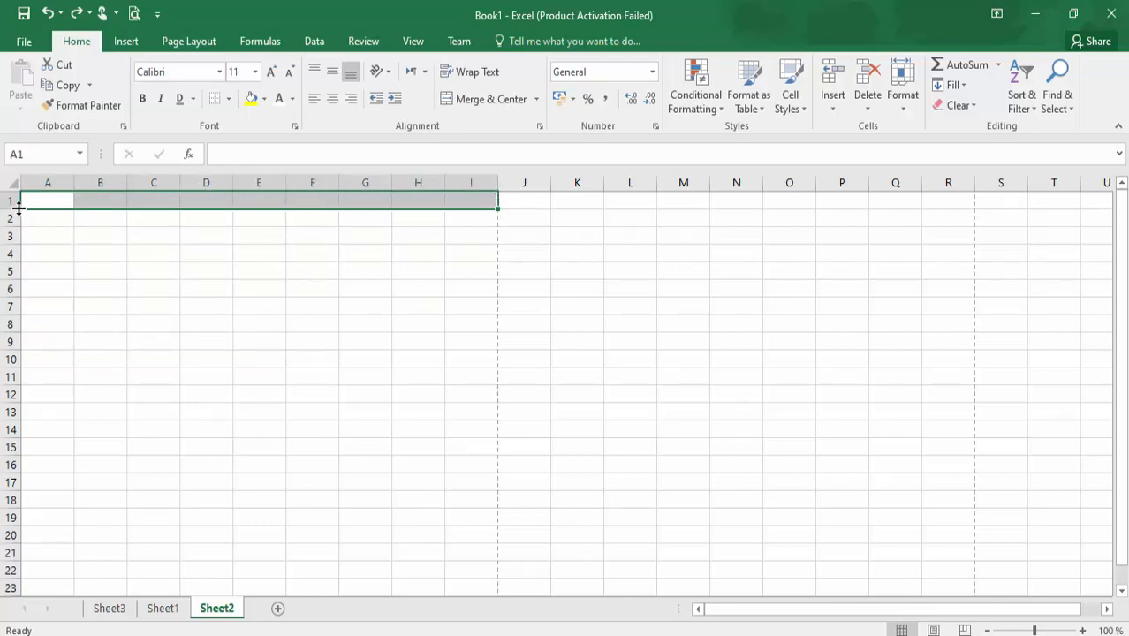
left_click_drag(18, 208, 17, 208)
left_click_drag(77, 182, 77, 182)
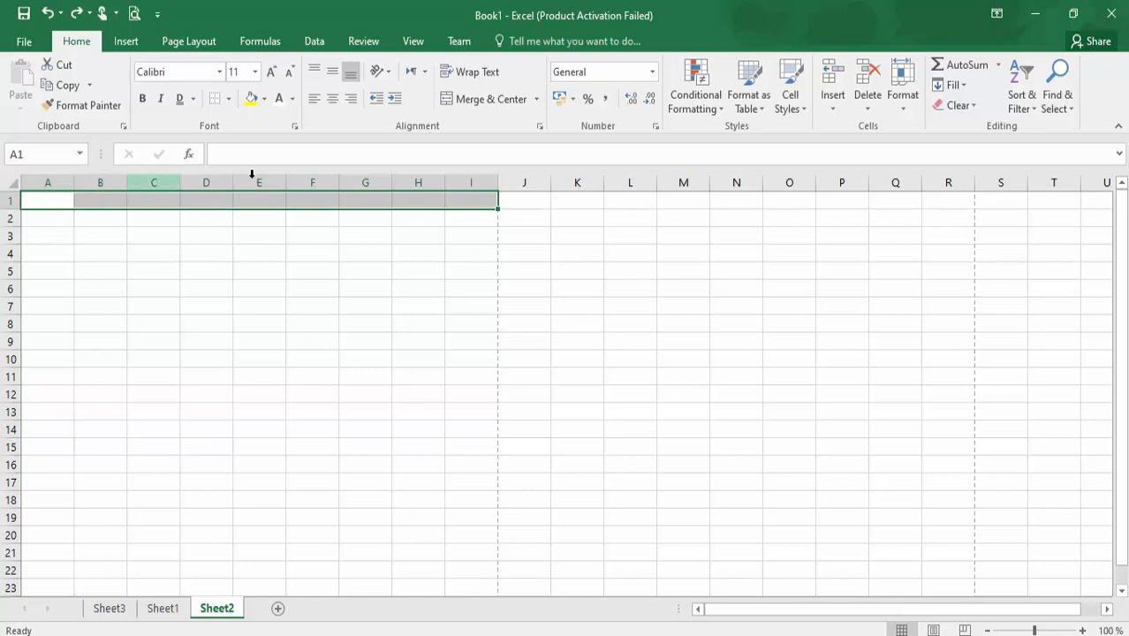
left_click(911, 107)
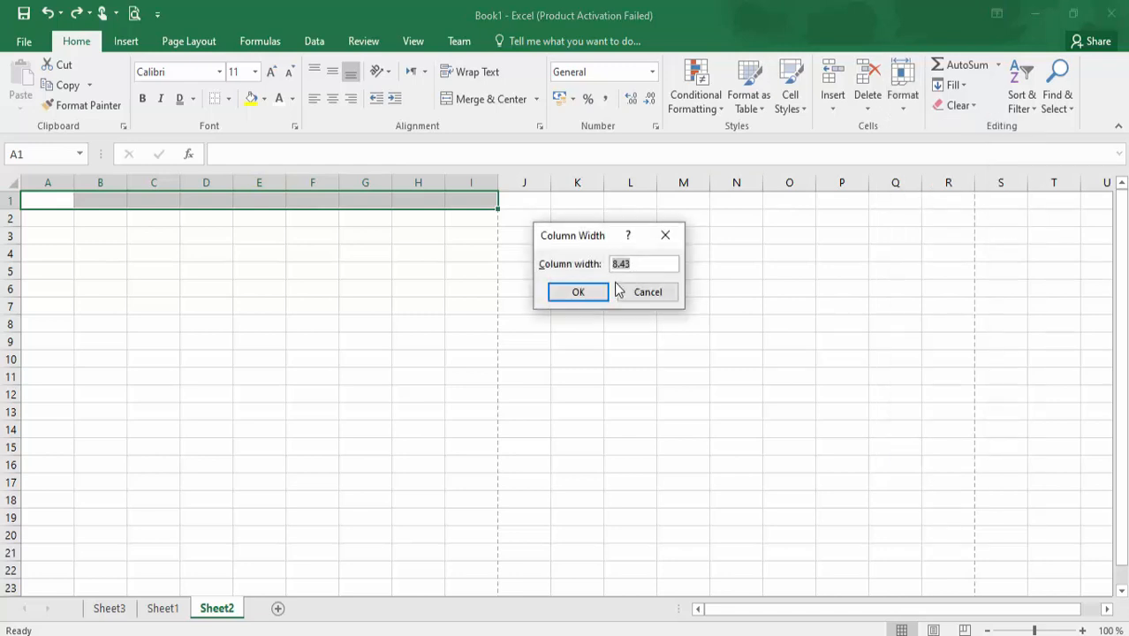
left_click(637, 263)
left_click_drag(638, 263, 525, 267)
left_click(569, 293)
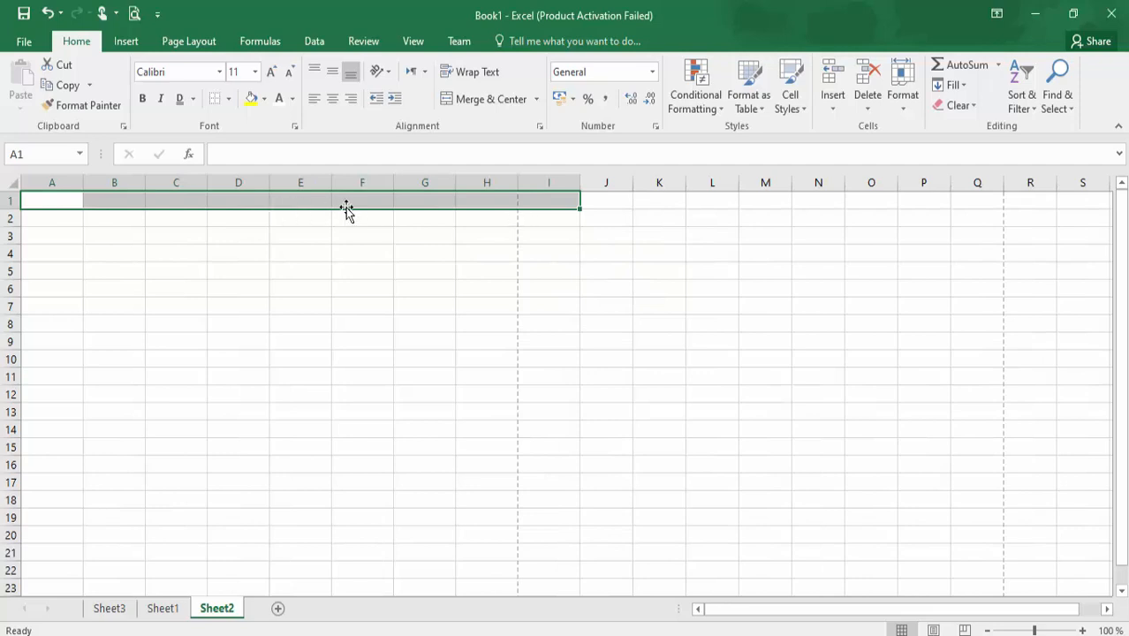
- Try a row height of 6 for row 1 on Sheet2, undoing the change
left_click(904, 104)
left_click(916, 150)
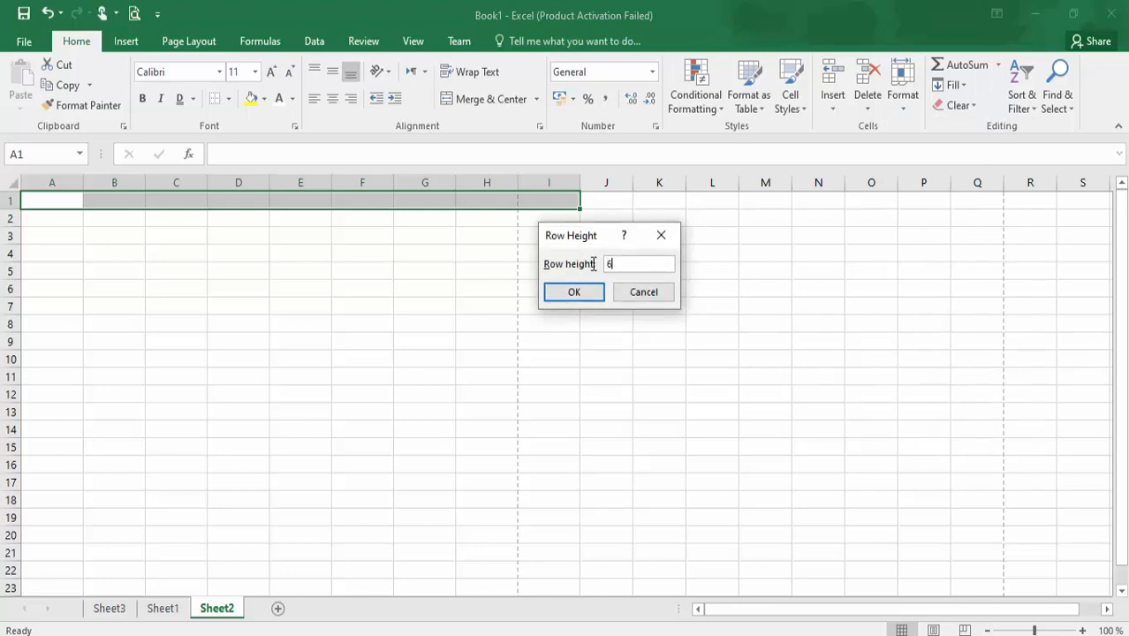
left_click(585, 294)
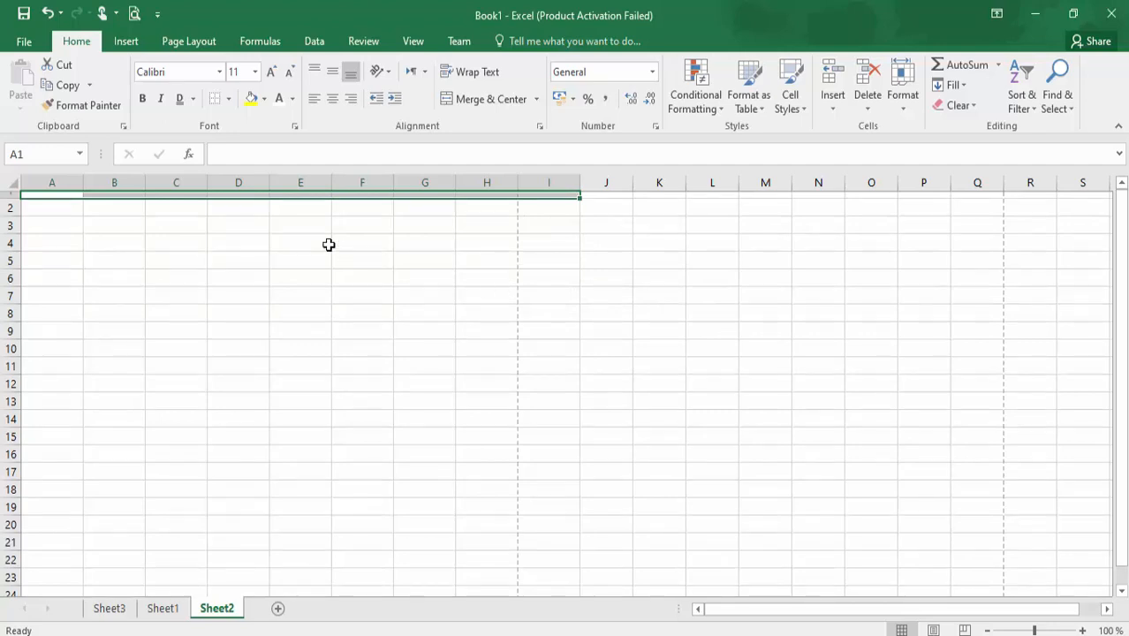
key("ctrl+z")
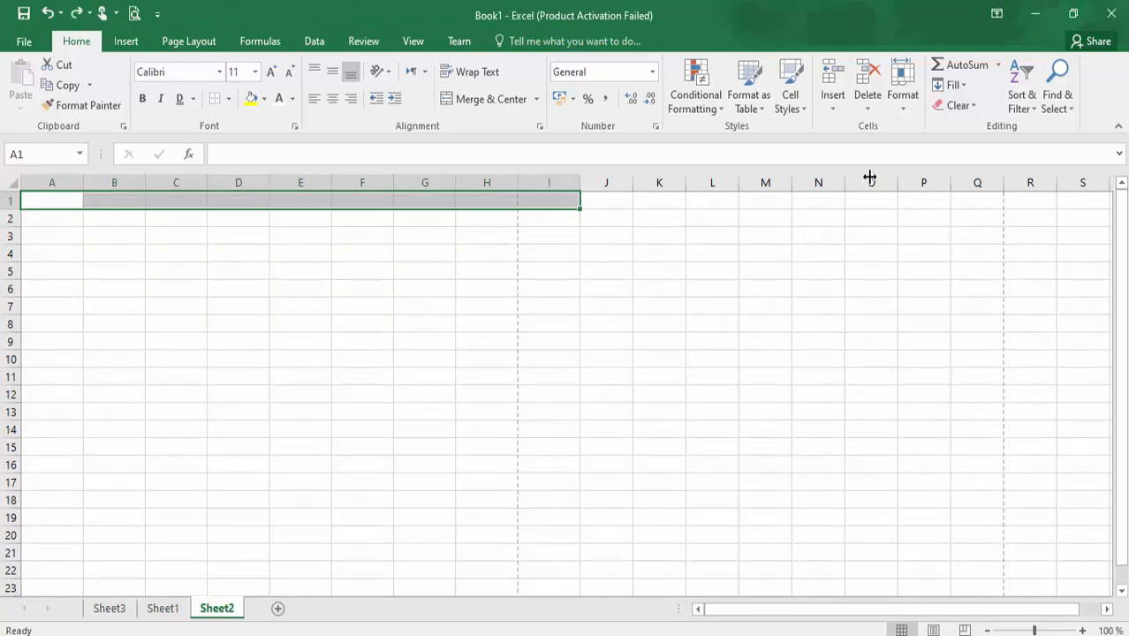
- Set the height of row 1 on Sheet2 to 12
left_click(903, 99)
left_click(919, 147)
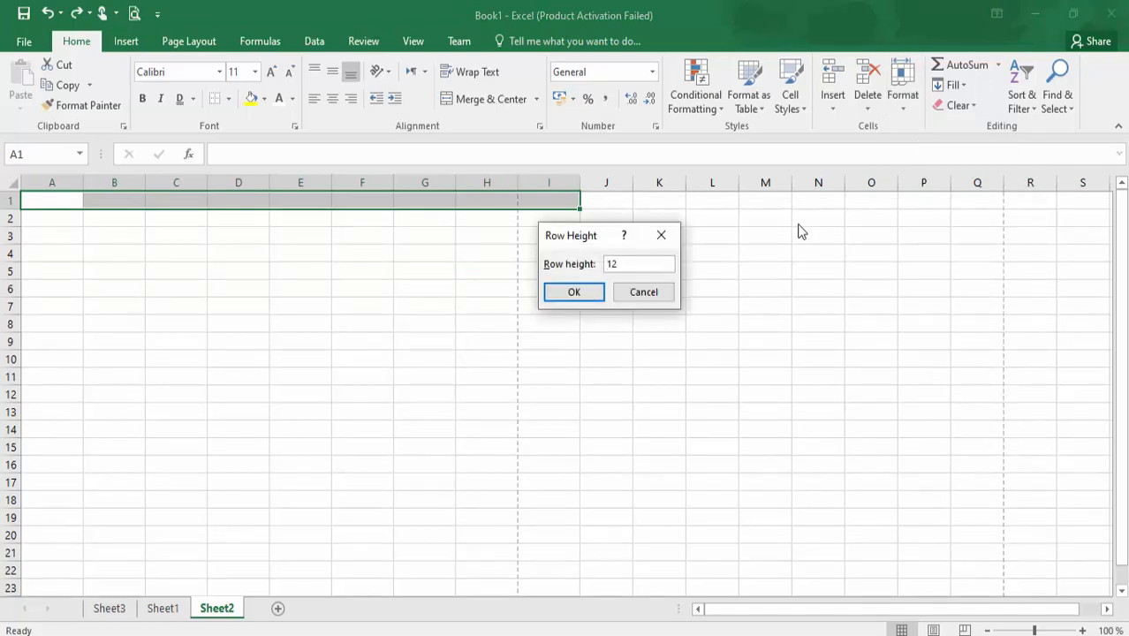
left_click(576, 302)
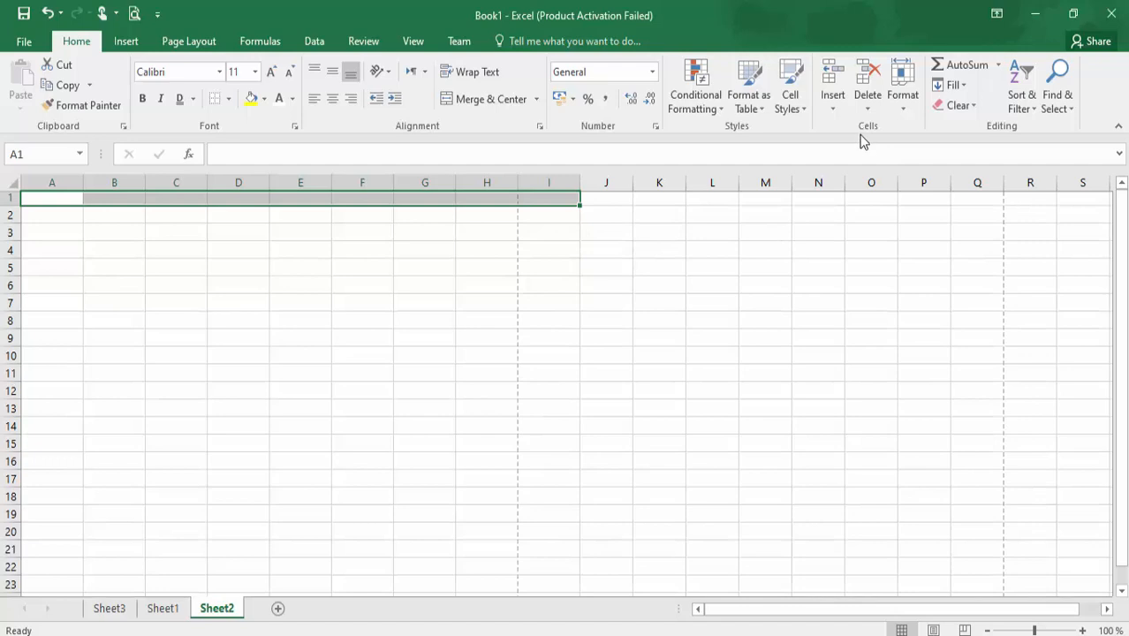
- Narrow columns A to I on Sheet2 to a column width of 2.5
left_click(903, 99)
left_click(930, 189)
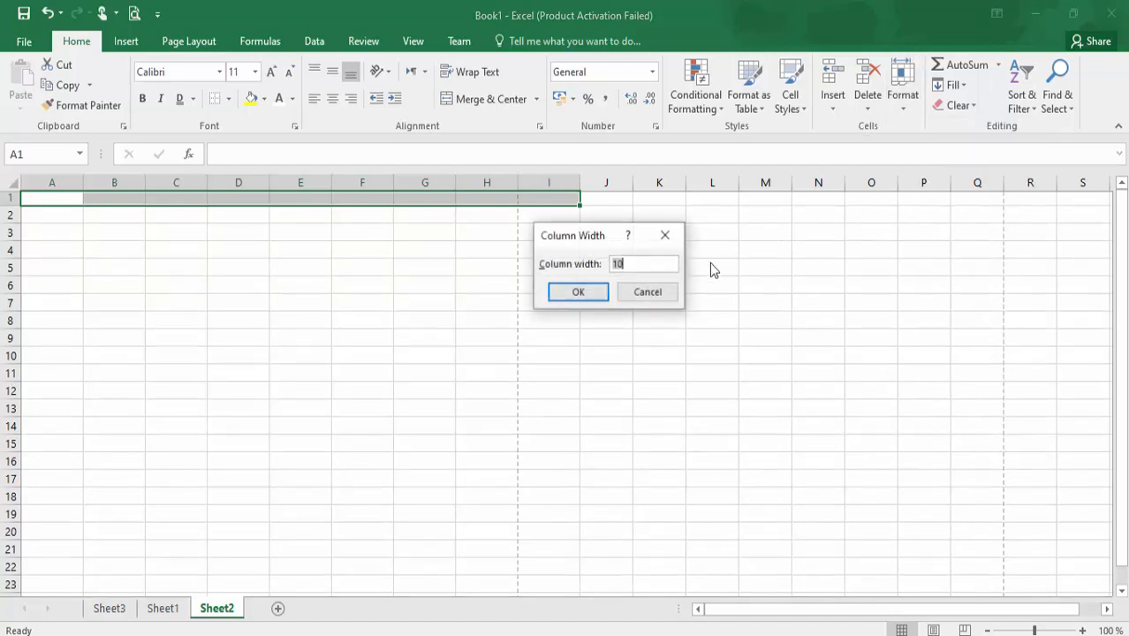
type("2.5")
left_click(570, 303)
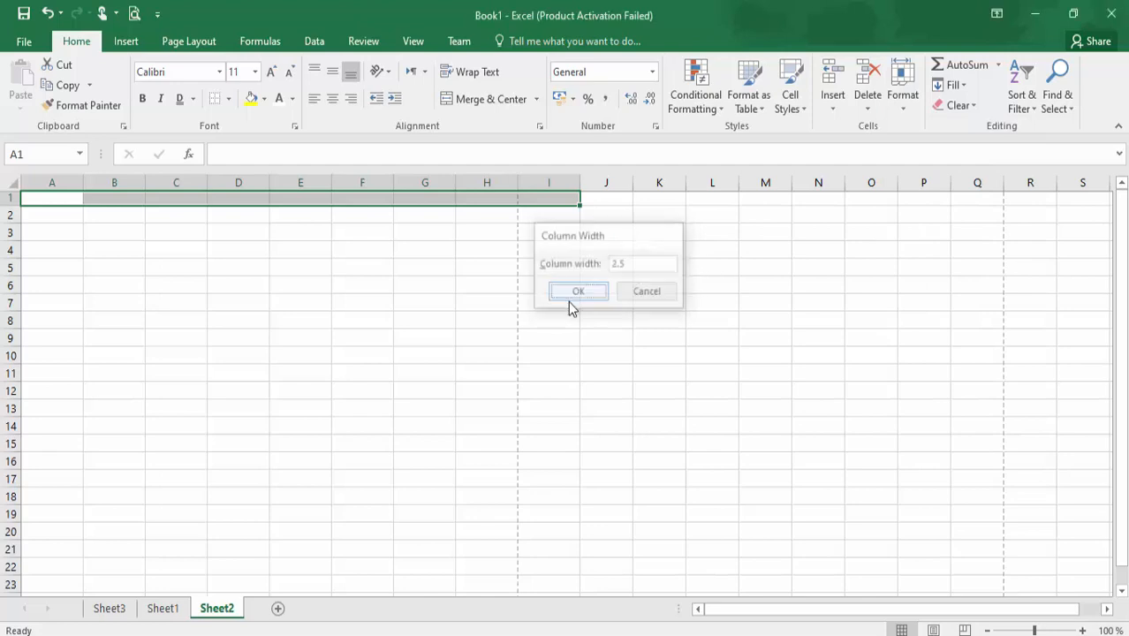
left_click(419, 281)
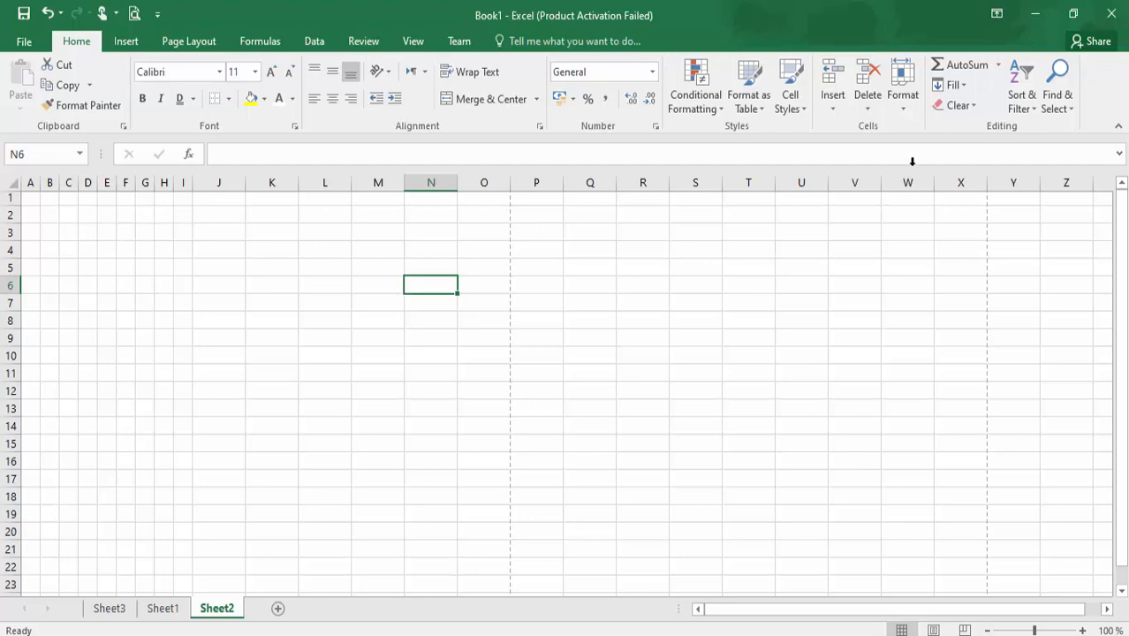
- Hide row 2 on Sheet2
left_click(907, 95)
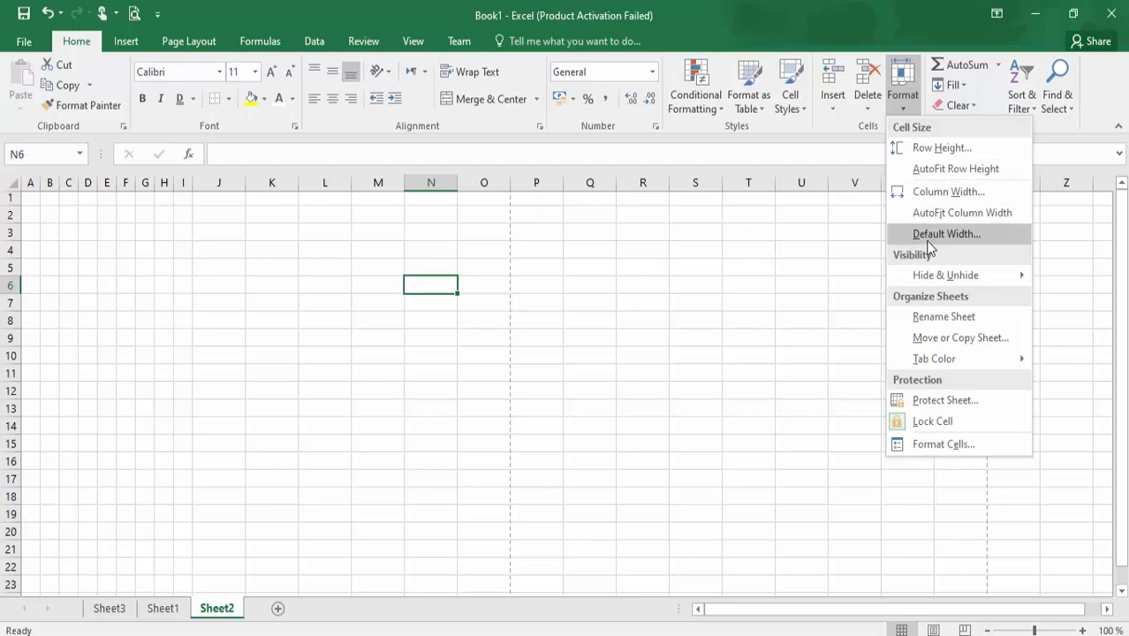
mouse_move(942, 284)
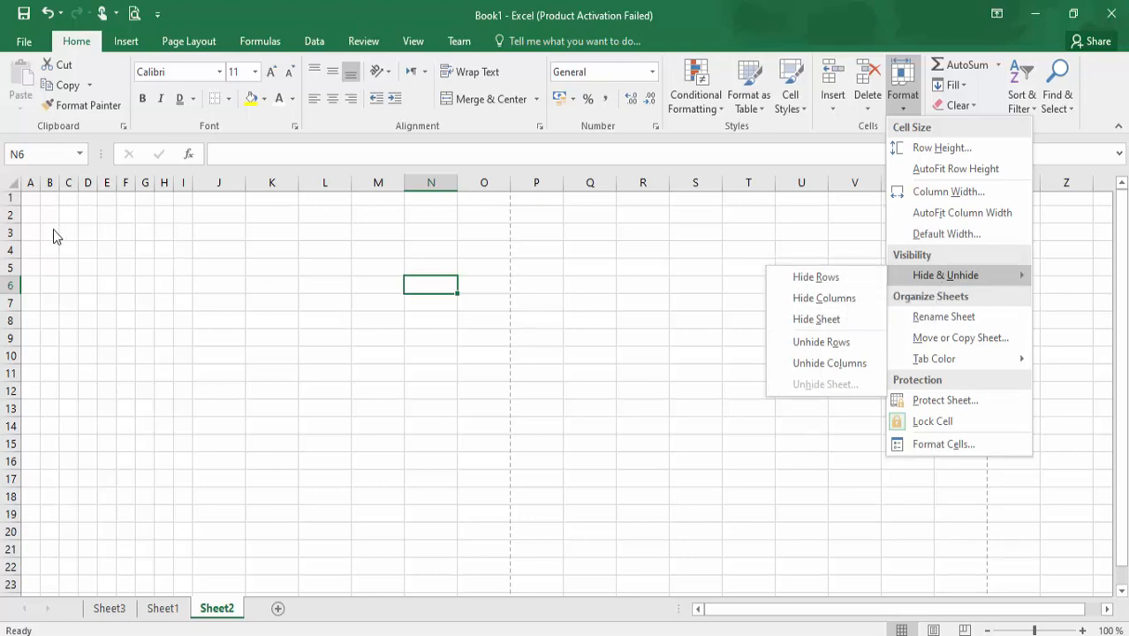
left_click(30, 217)
left_click(30, 217)
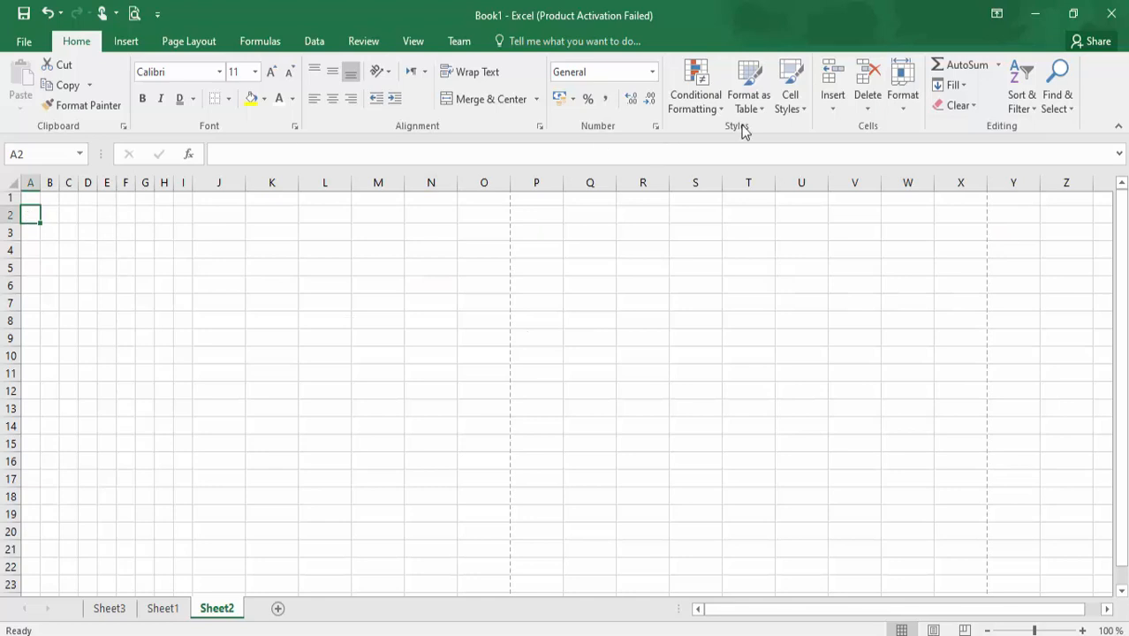
left_click(907, 115)
mouse_move(935, 278)
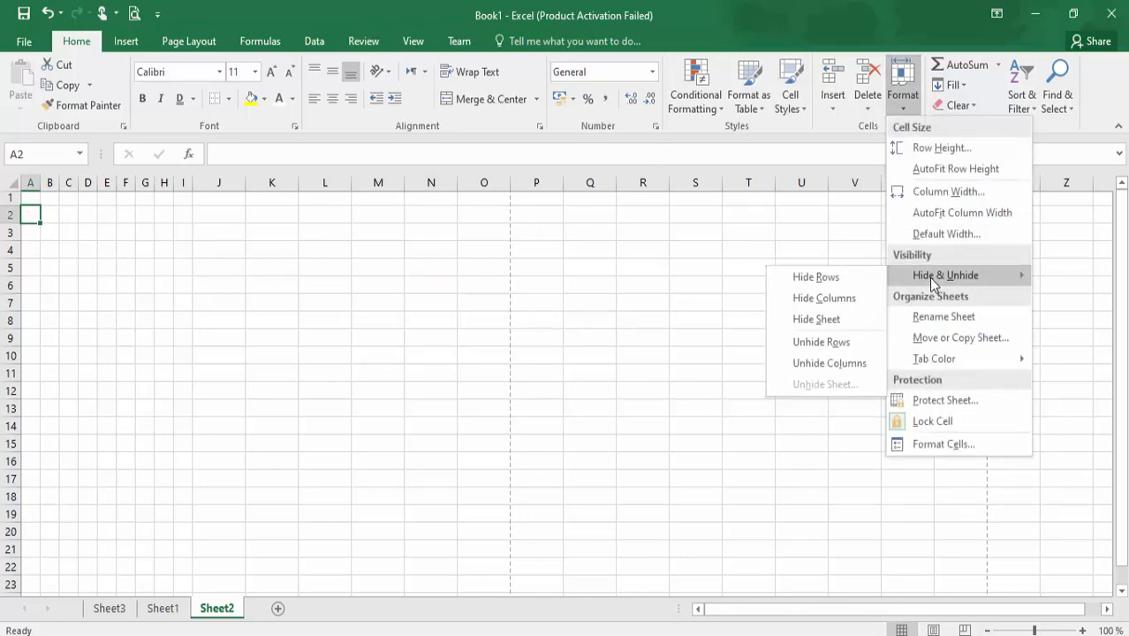
left_click(814, 280)
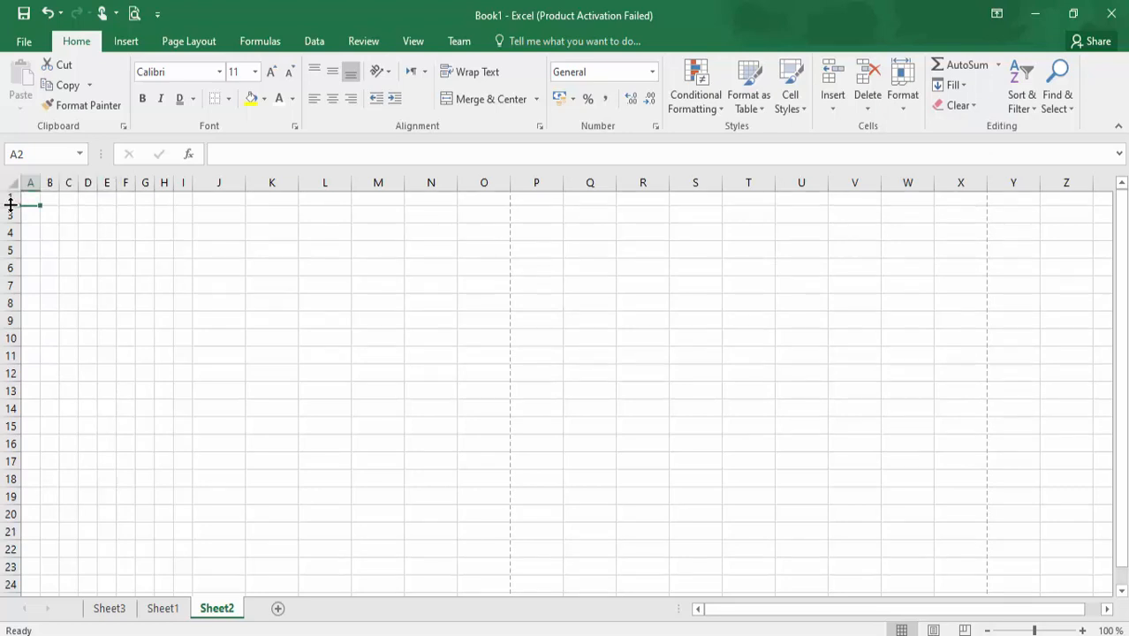
- Rename Sheet2 as Practice
left_click(906, 95)
mouse_move(928, 281)
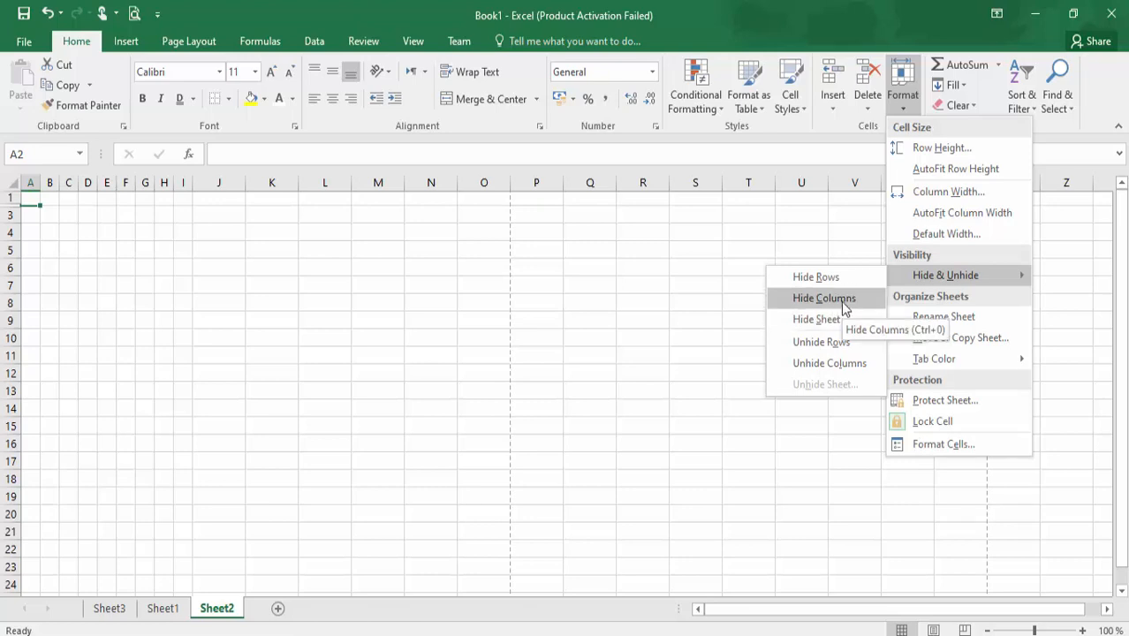
left_click(931, 318)
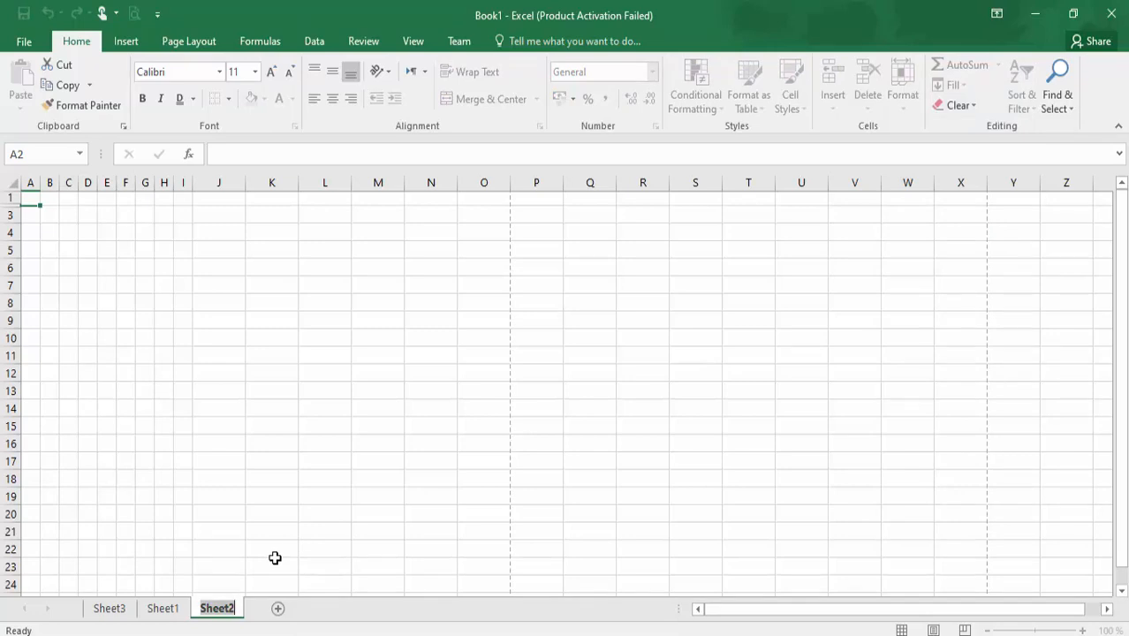
key("BackSpace")
type("Practice")
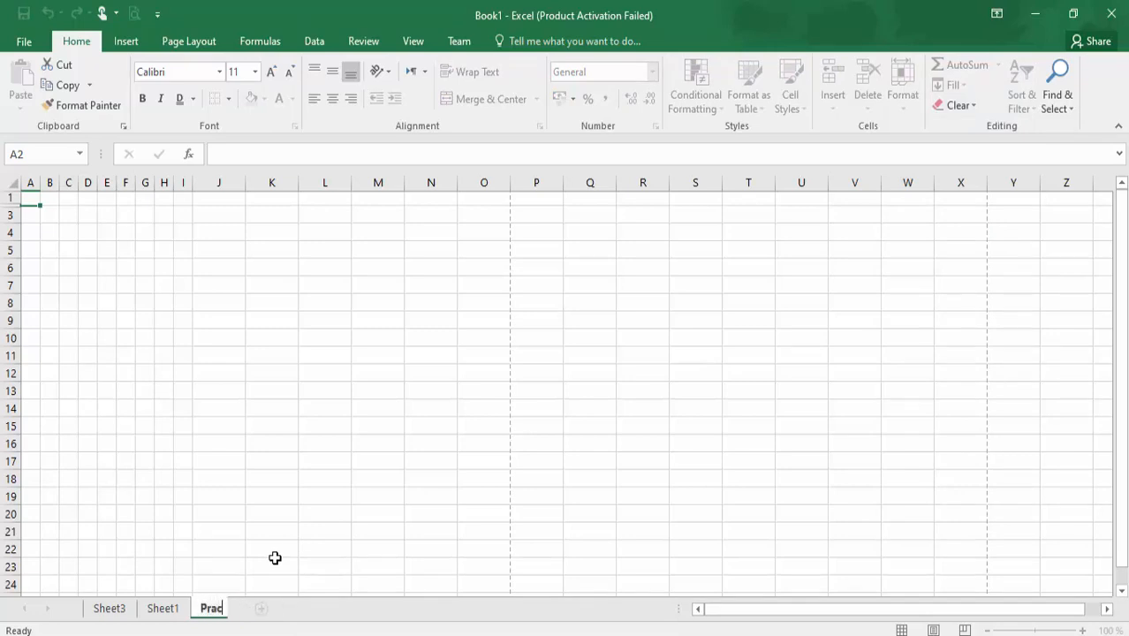
key("Return")
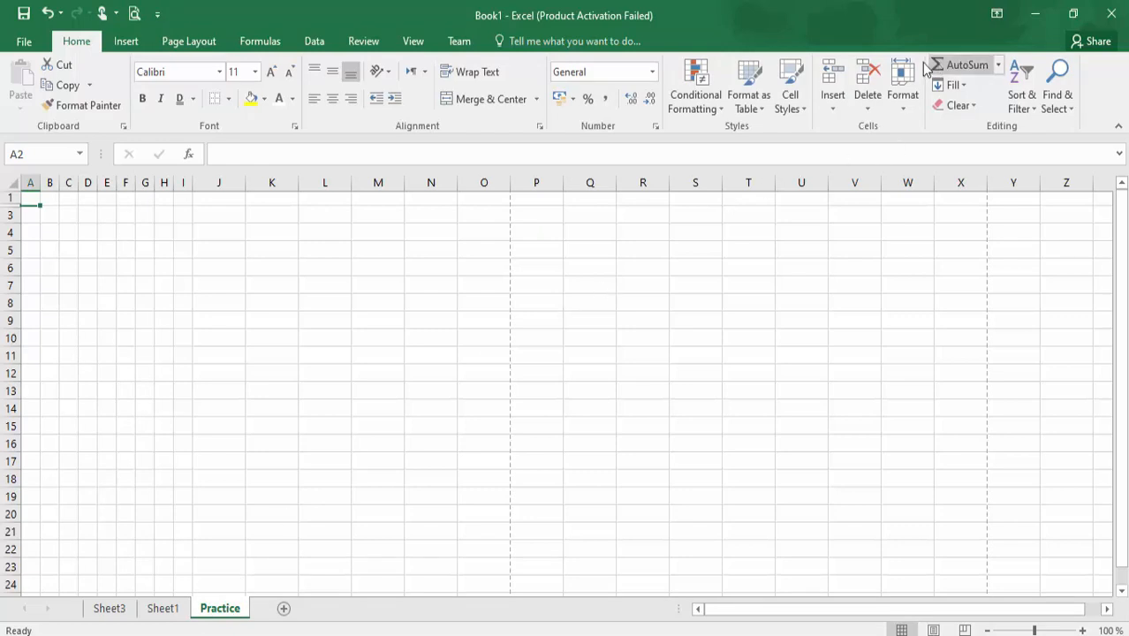
- Look at the Move or Copy options and the sheet commands for the Practice sheet without applying any
left_click(901, 81)
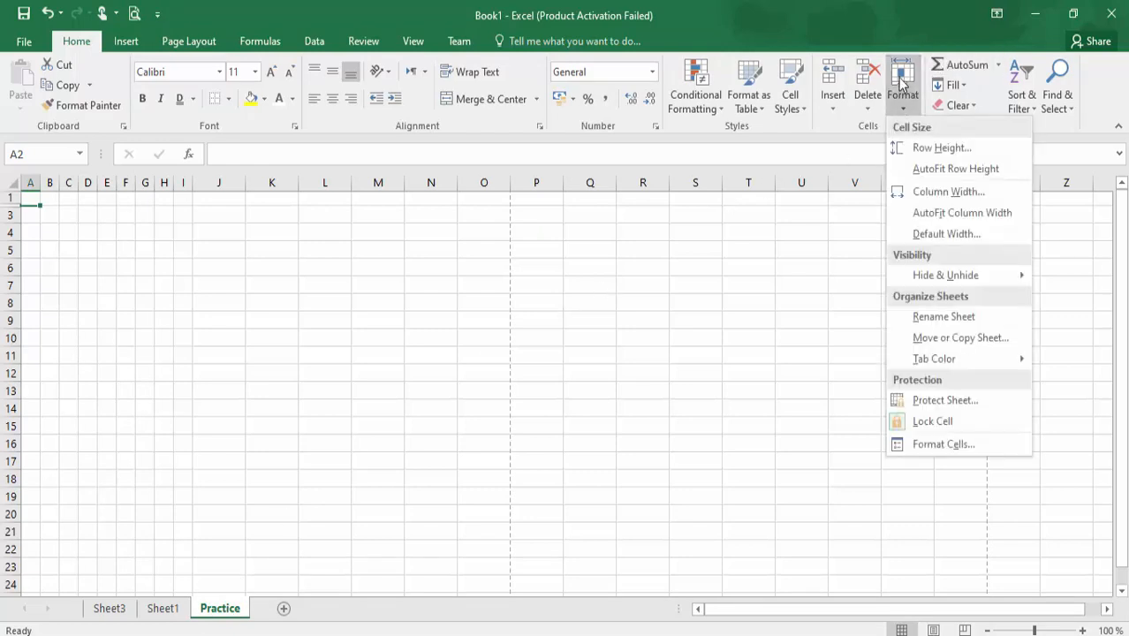
left_click(928, 343)
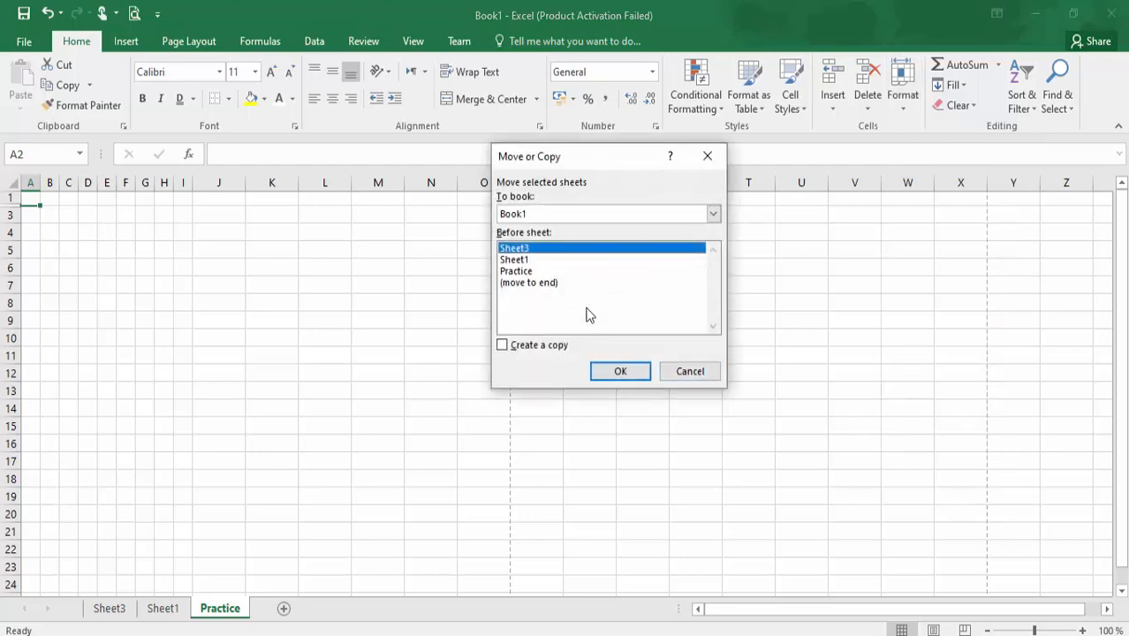
left_click(675, 375)
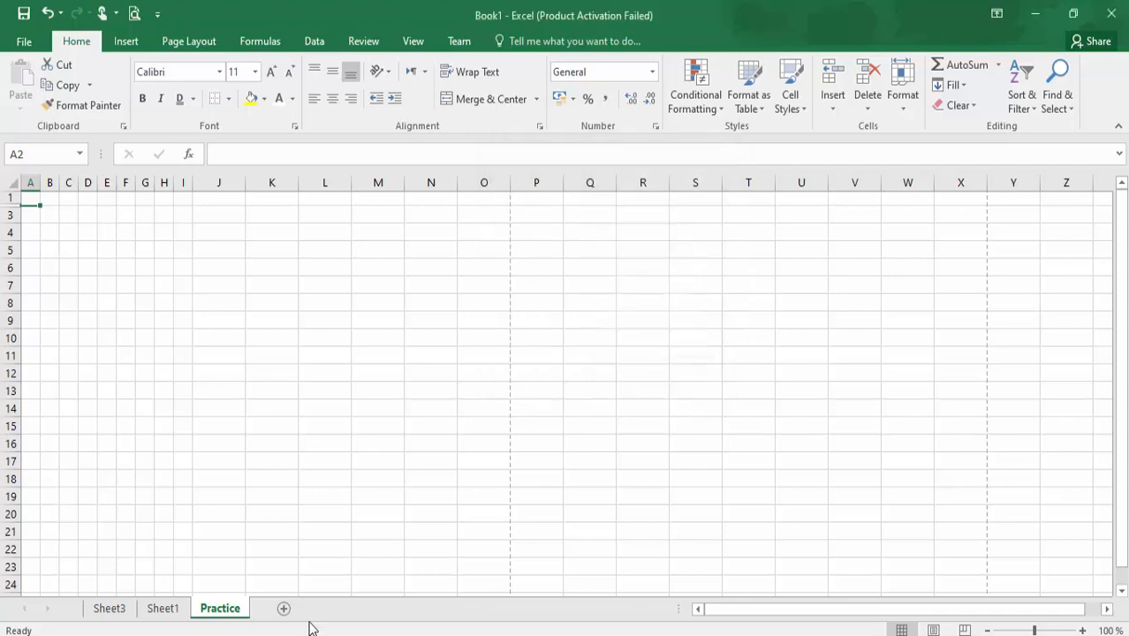
right_click(214, 610)
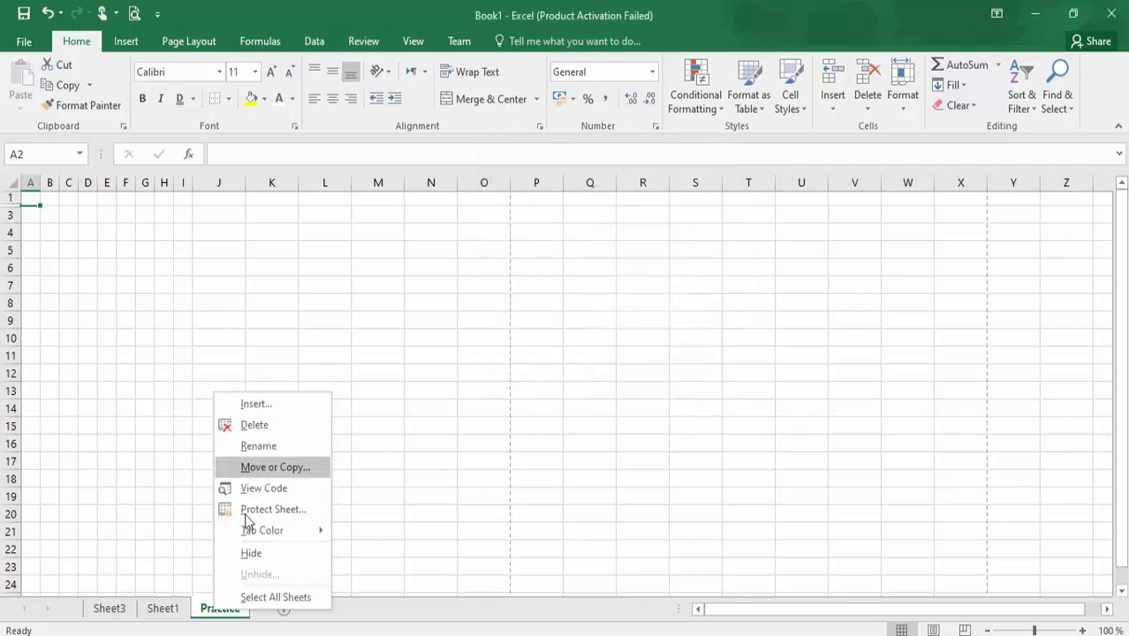
left_click(841, 136)
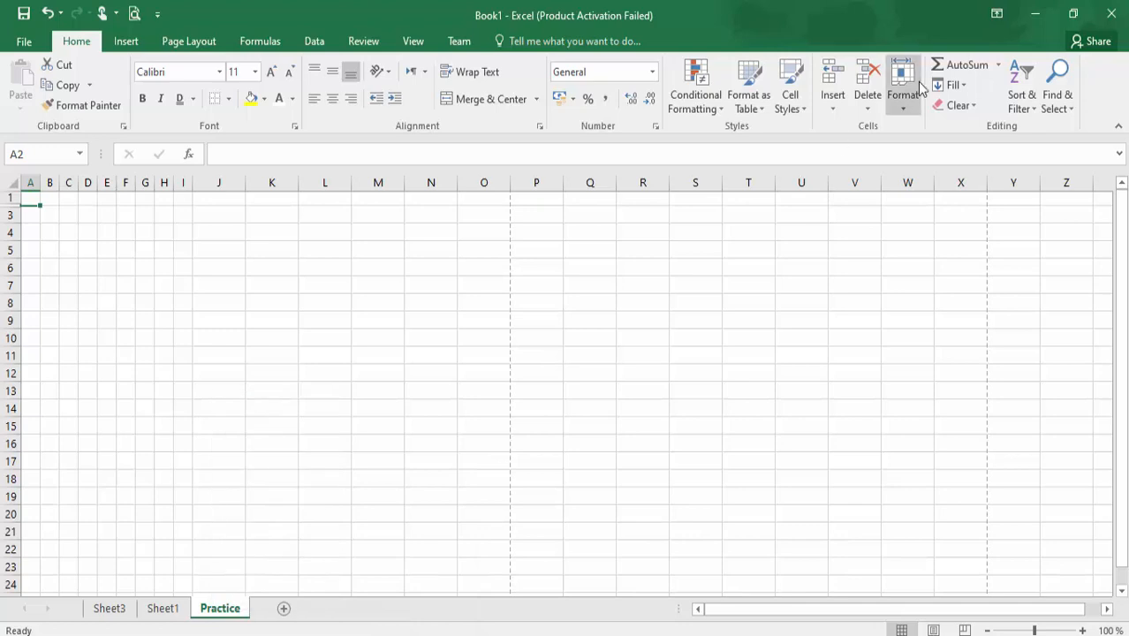
- Colour the Practice sheet's tab dark blue and check it by switching between Sheet1 and Practice
left_click(918, 82)
mouse_move(934, 361)
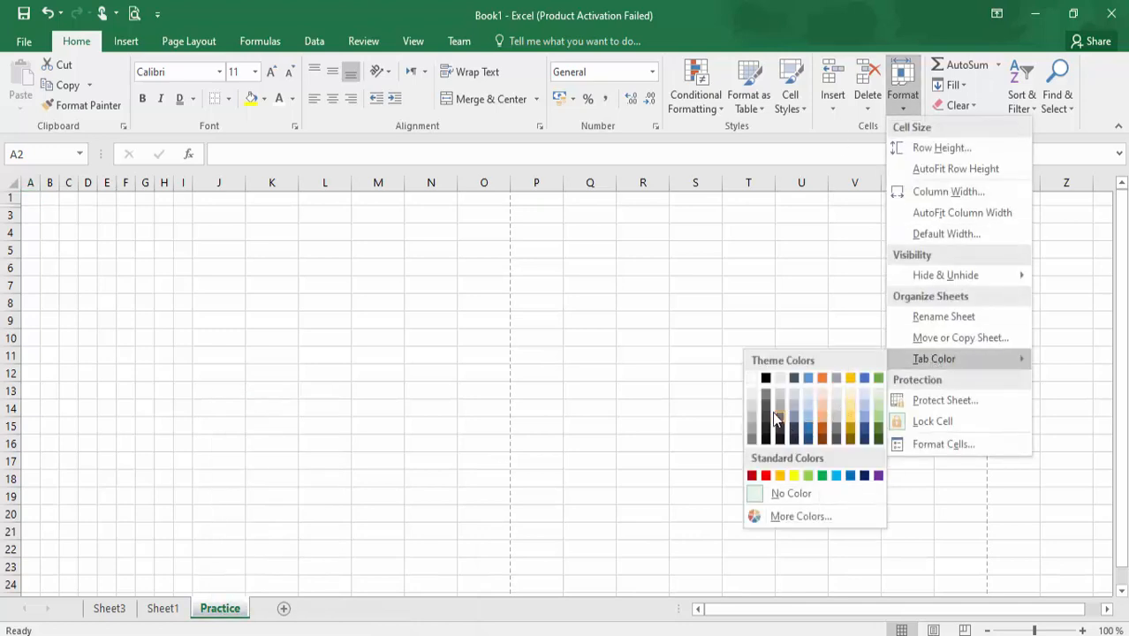
left_click(864, 474)
left_click(488, 460)
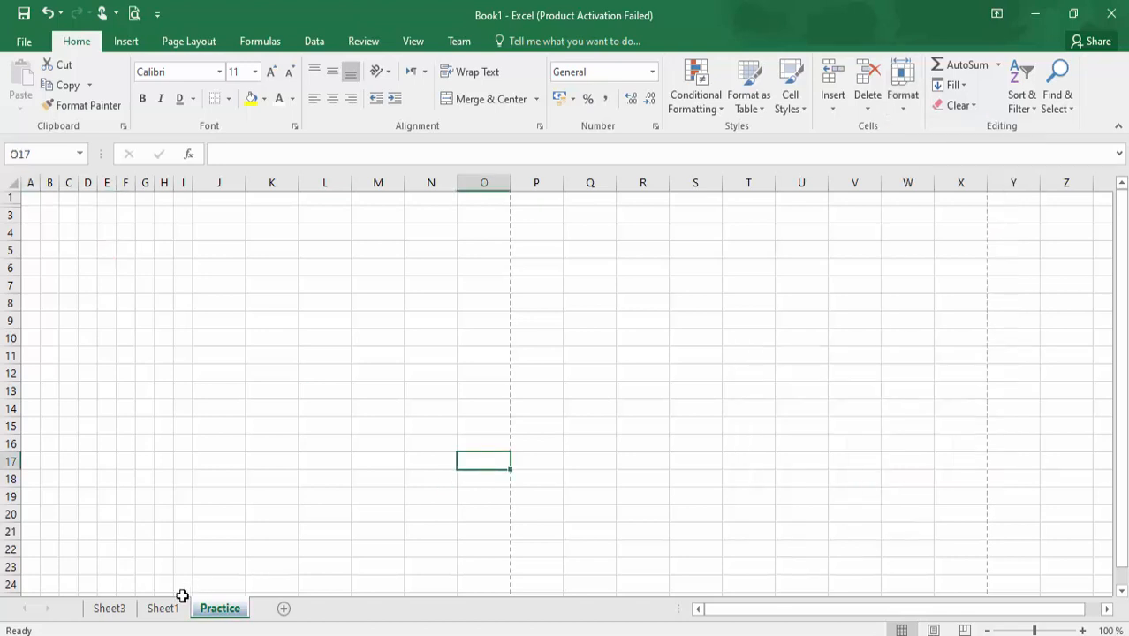
left_click(168, 609)
left_click(216, 609)
left_click(163, 609)
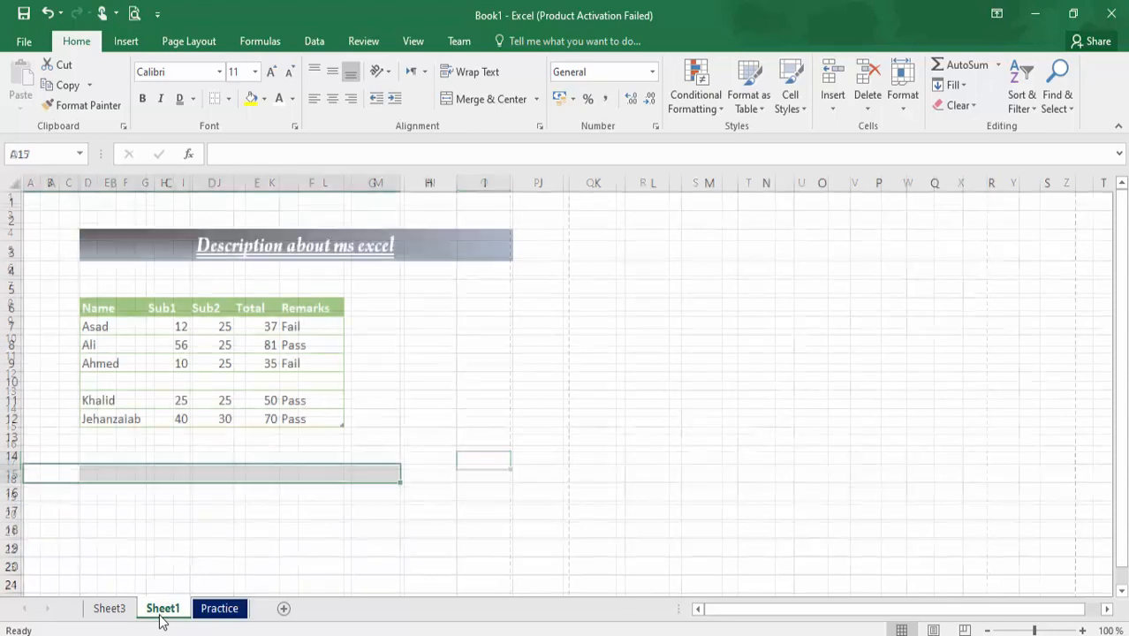
left_click(220, 609)
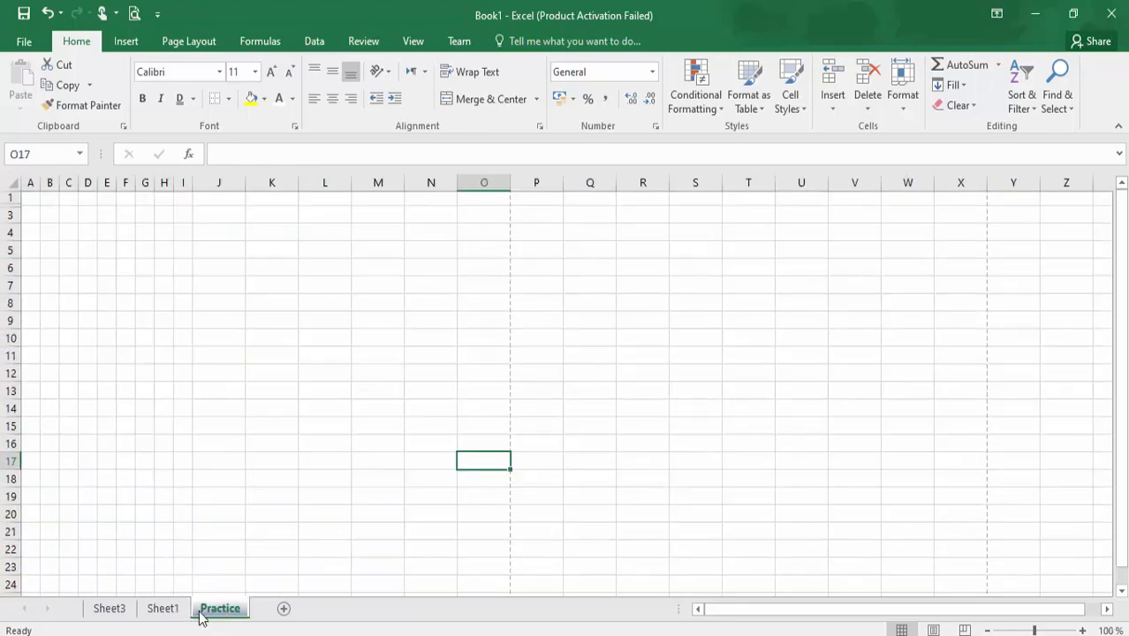
left_click(173, 609)
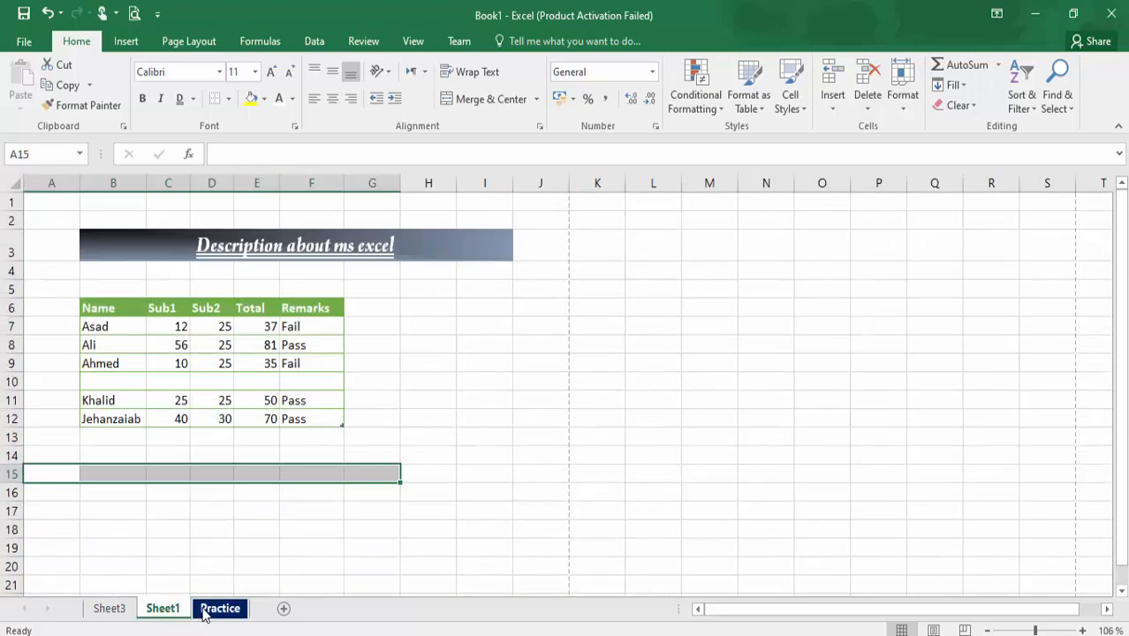
left_click(206, 610)
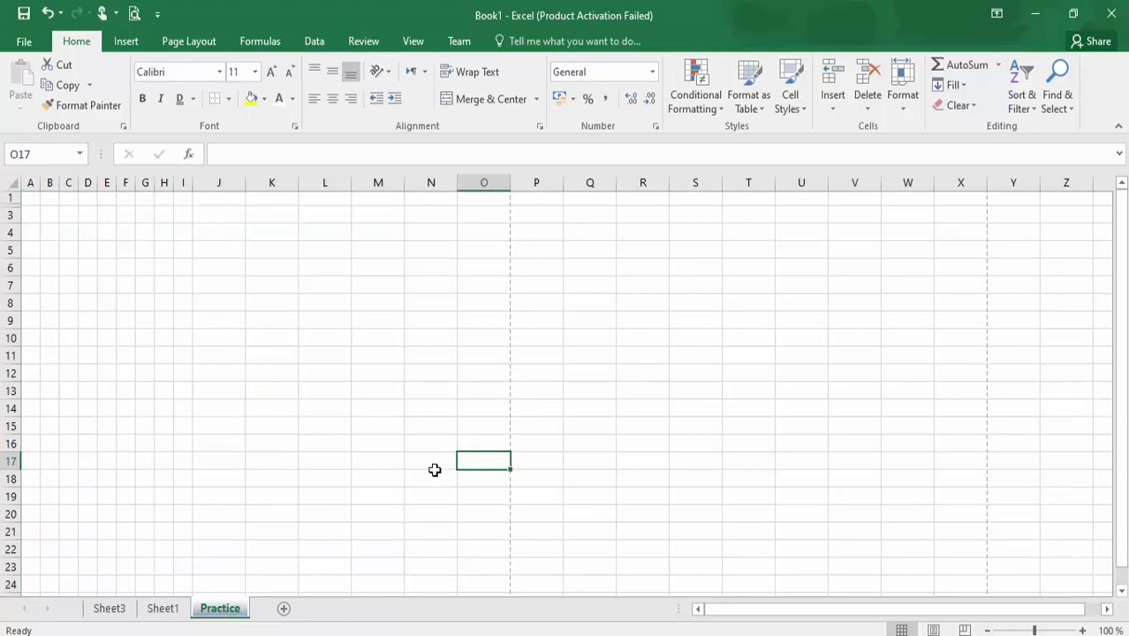
- Look at the Protect Sheet options and the Format Cells number categories on the Practice sheet, leaving both dialogs without applying changes
left_click(903, 86)
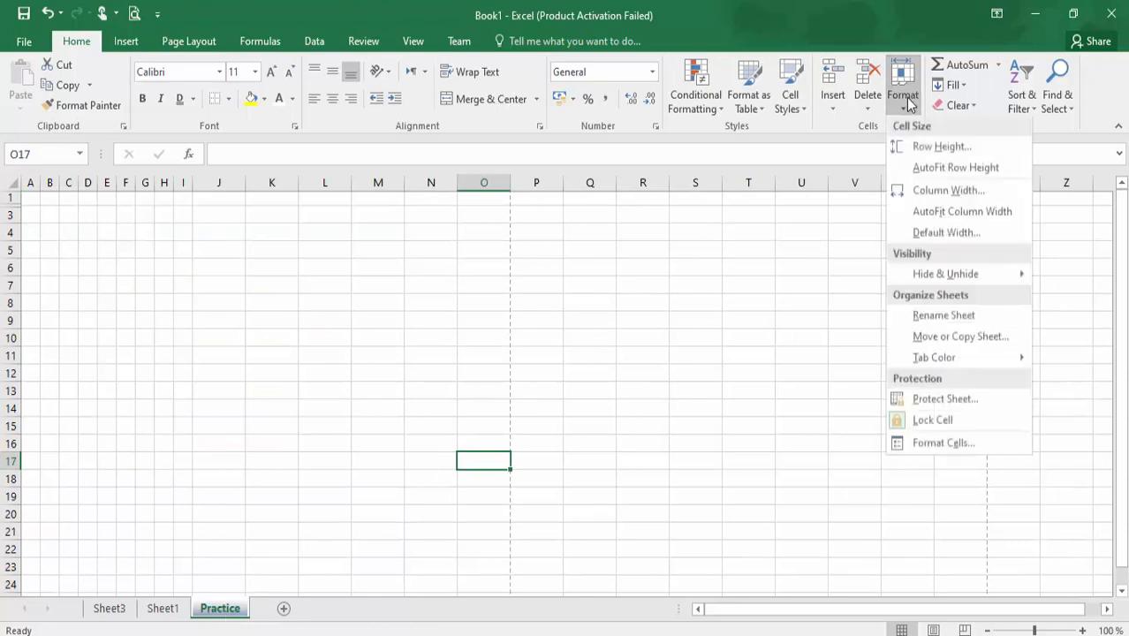
left_click(944, 401)
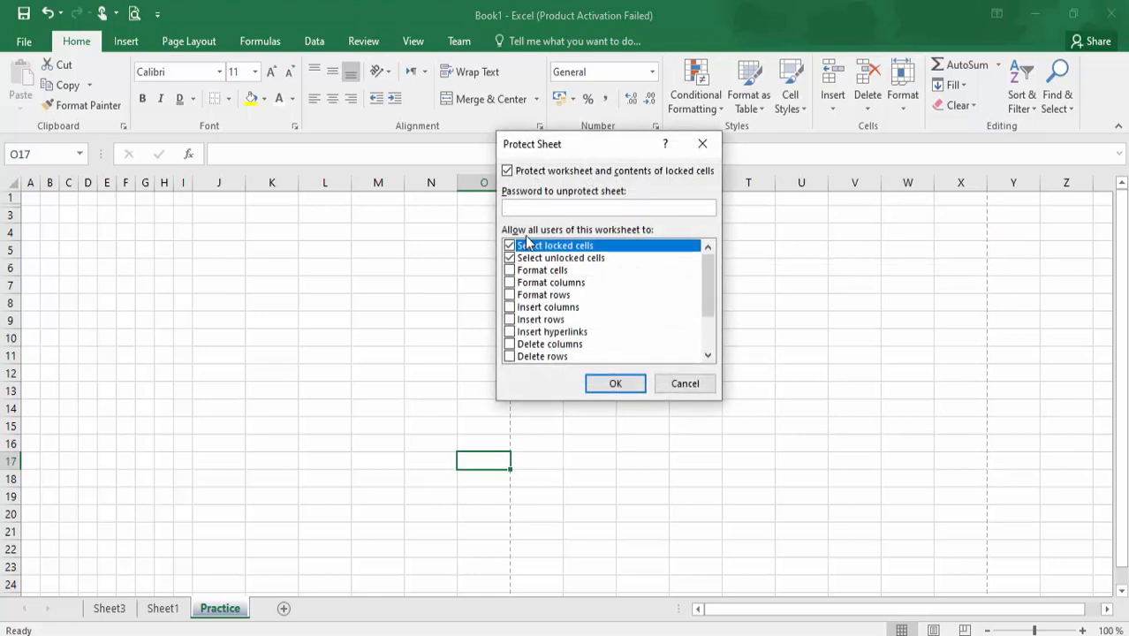
left_click(684, 385)
left_click(899, 102)
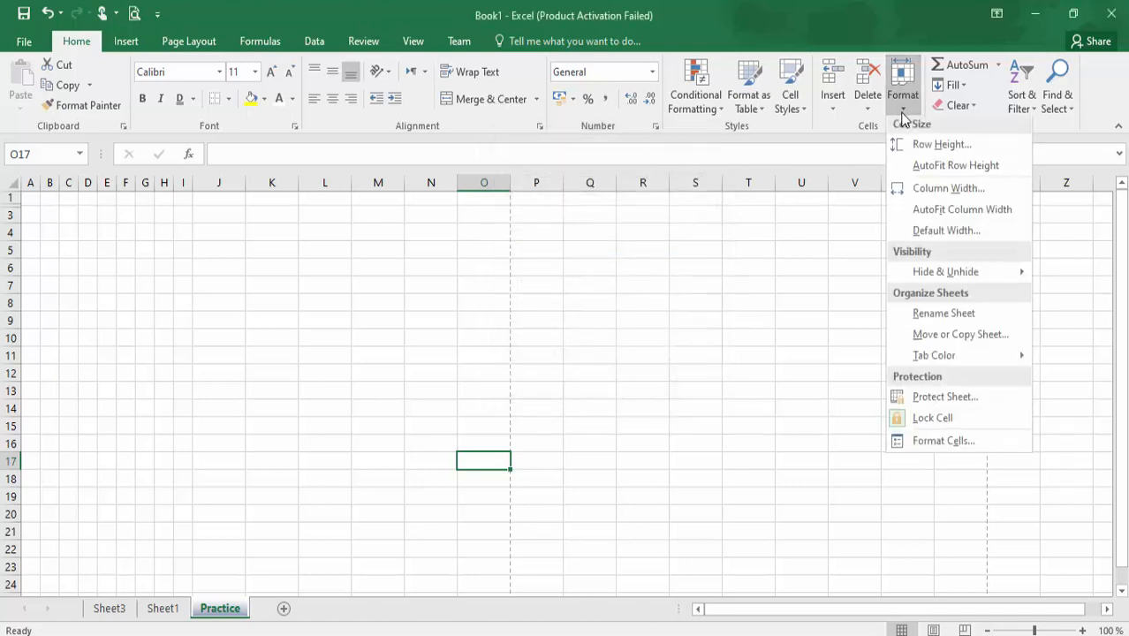
left_click(918, 446)
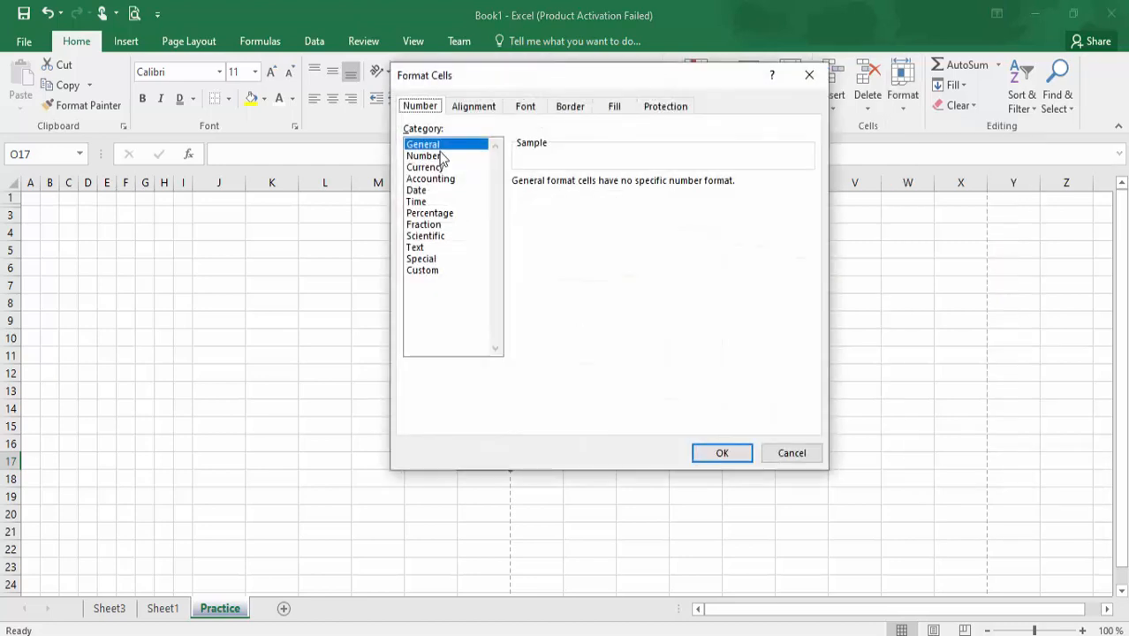
left_click(777, 456)
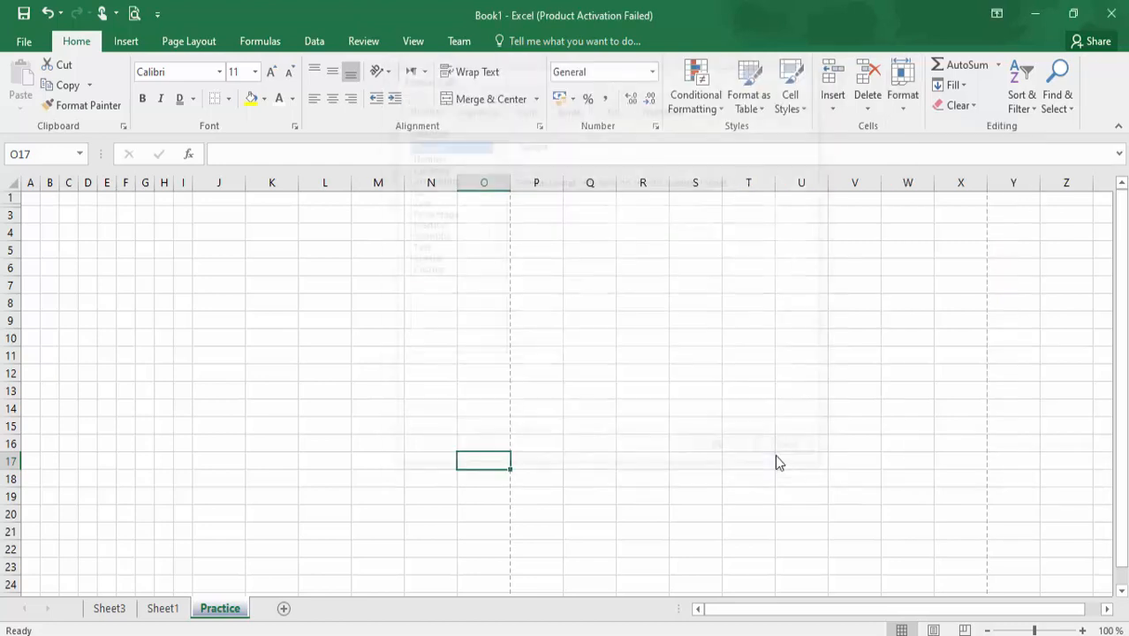
left_click(163, 304)
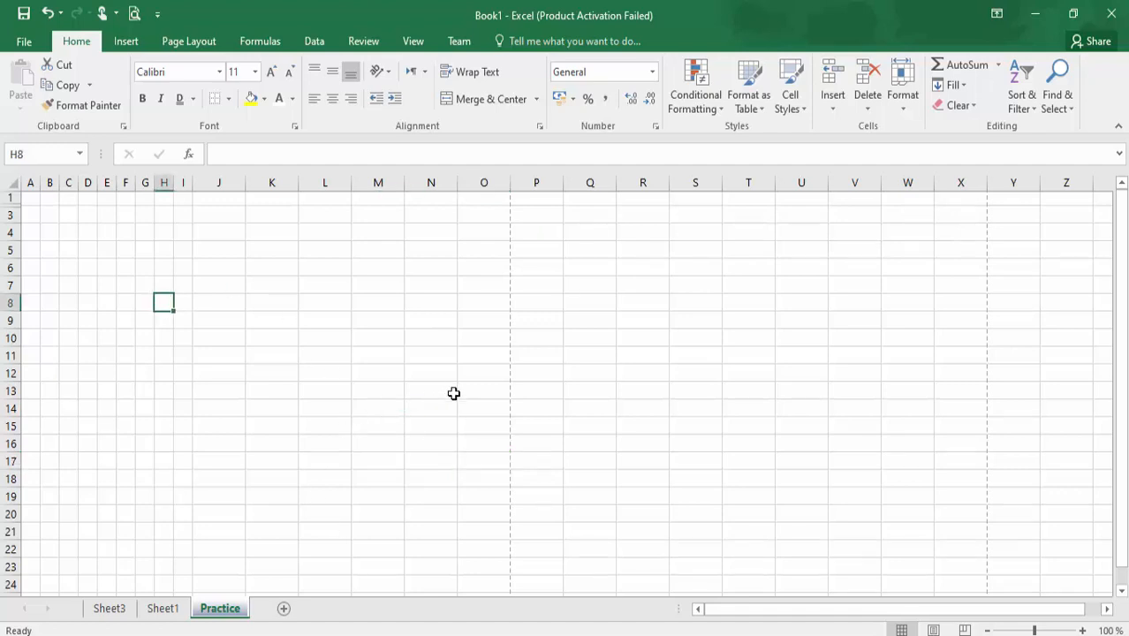
- Enter 1 in cell B5 and 2 in cell B6 on Sheet3
left_click(162, 608)
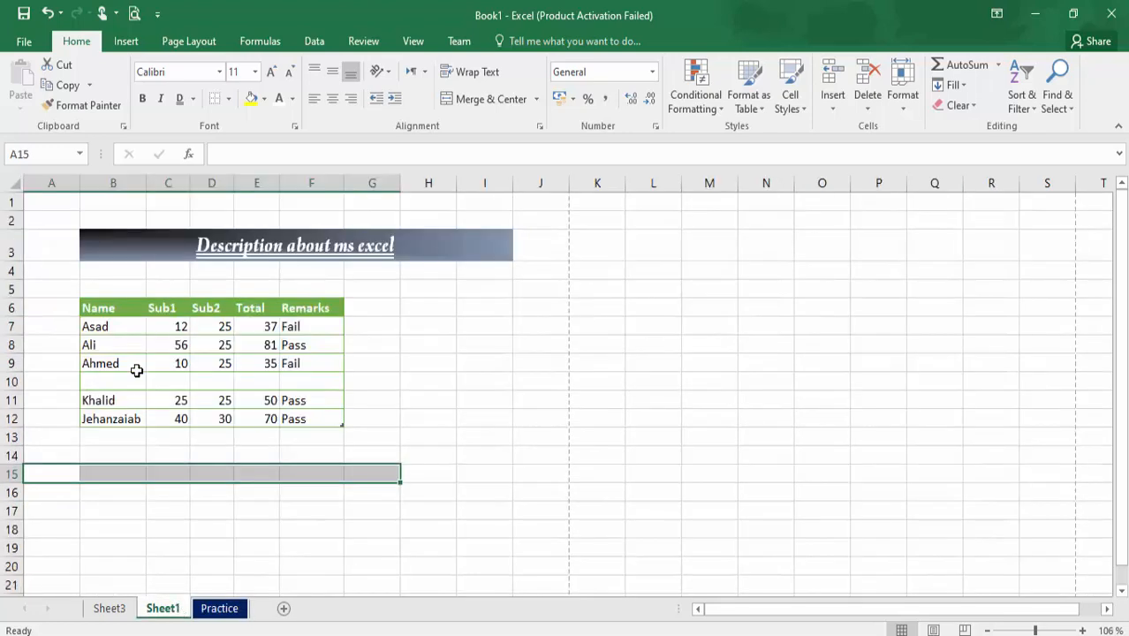
left_click(110, 608)
left_click(100, 273)
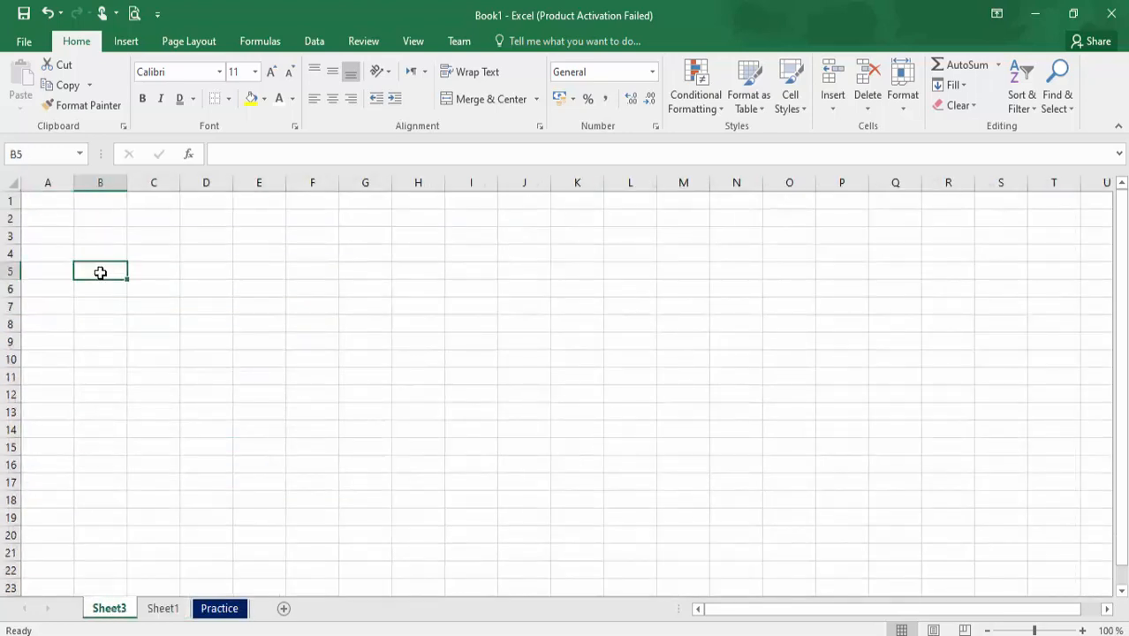
type("1")
key("Return")
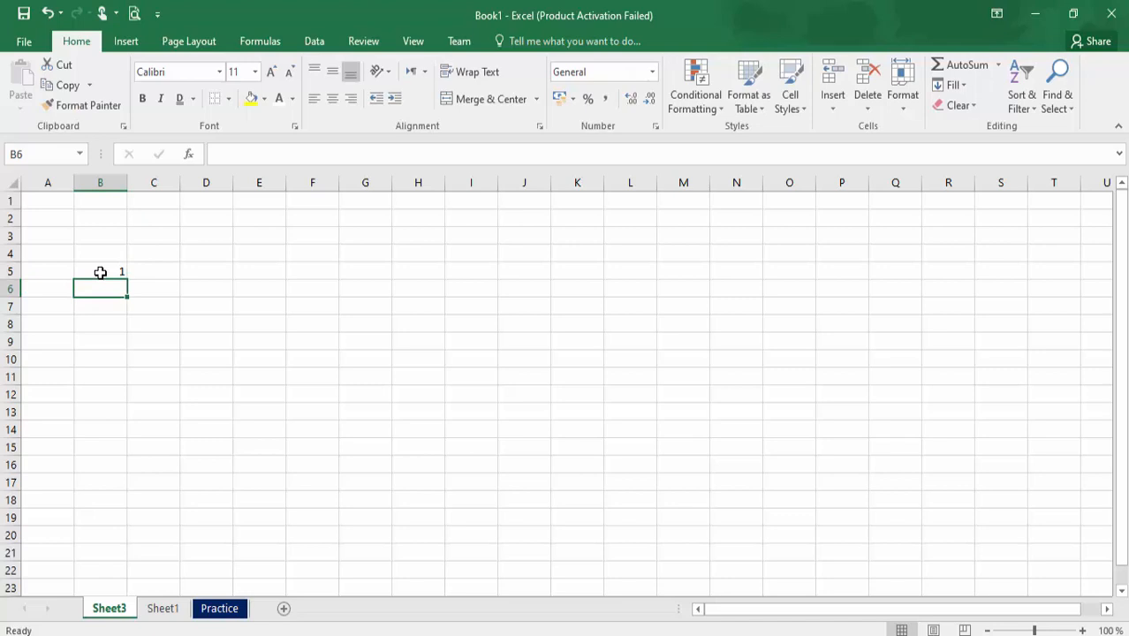
type("2")
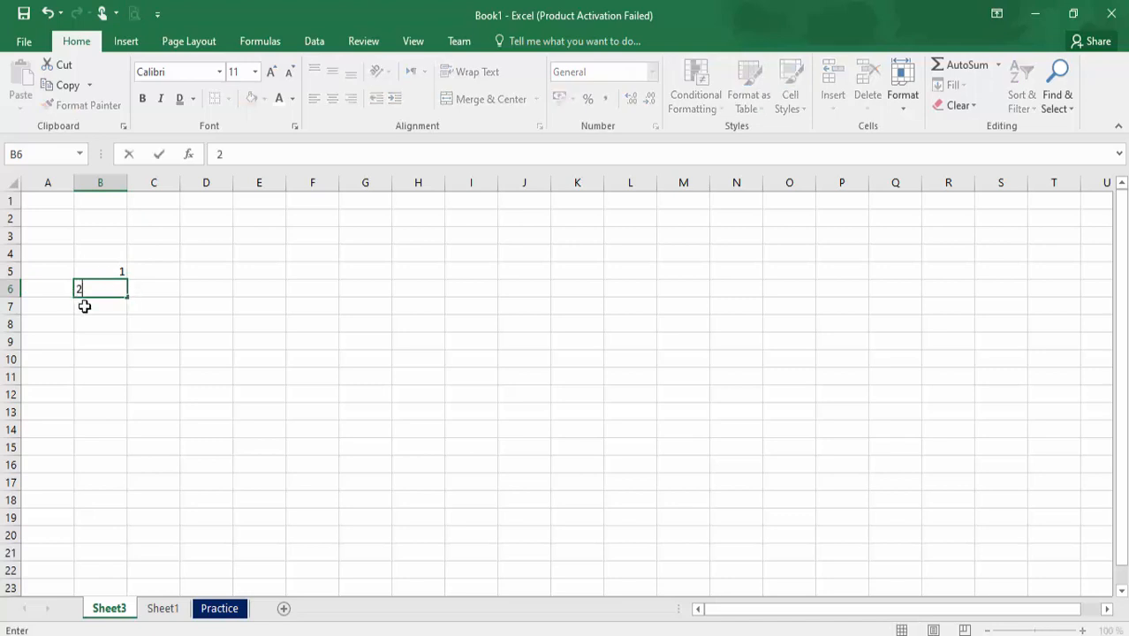
key("Return")
- Fill the value of B5 down through the range B5:B16 on Sheet3
left_click_drag(100, 268, 99, 458)
left_click(948, 88)
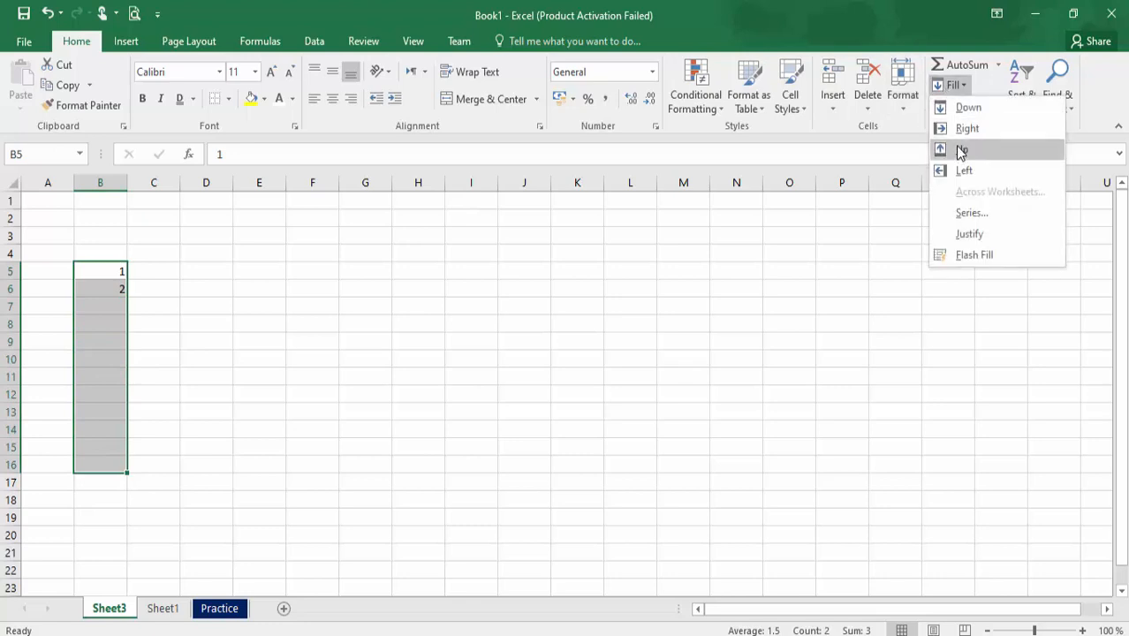
left_click(968, 110)
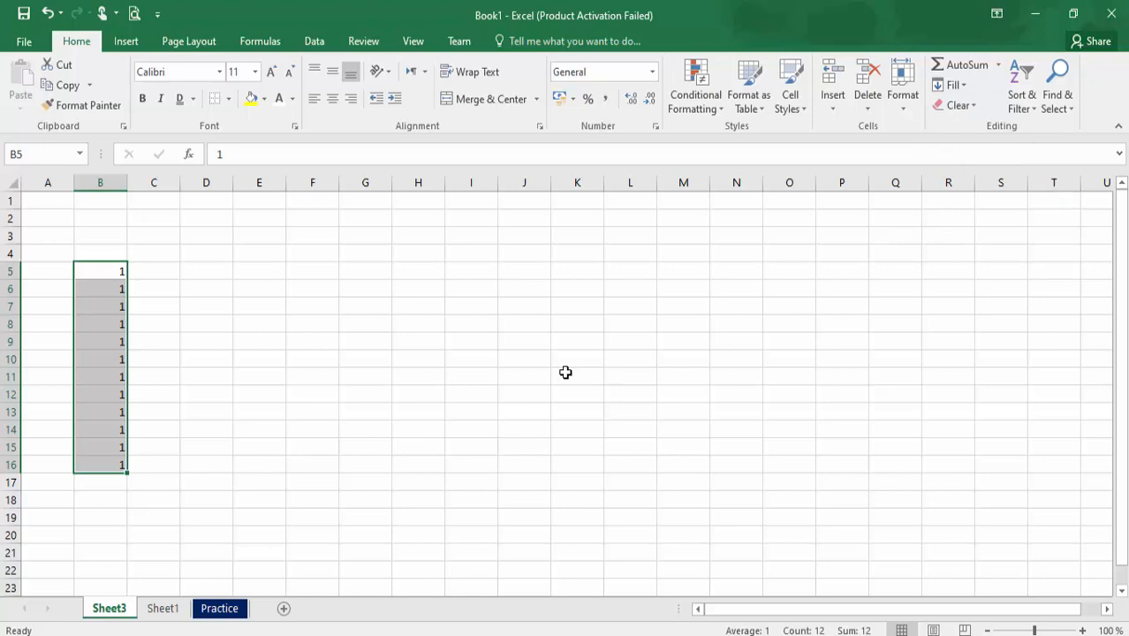
- Fill the range B5:B16 with a number series running from 1 to 12
left_click(949, 85)
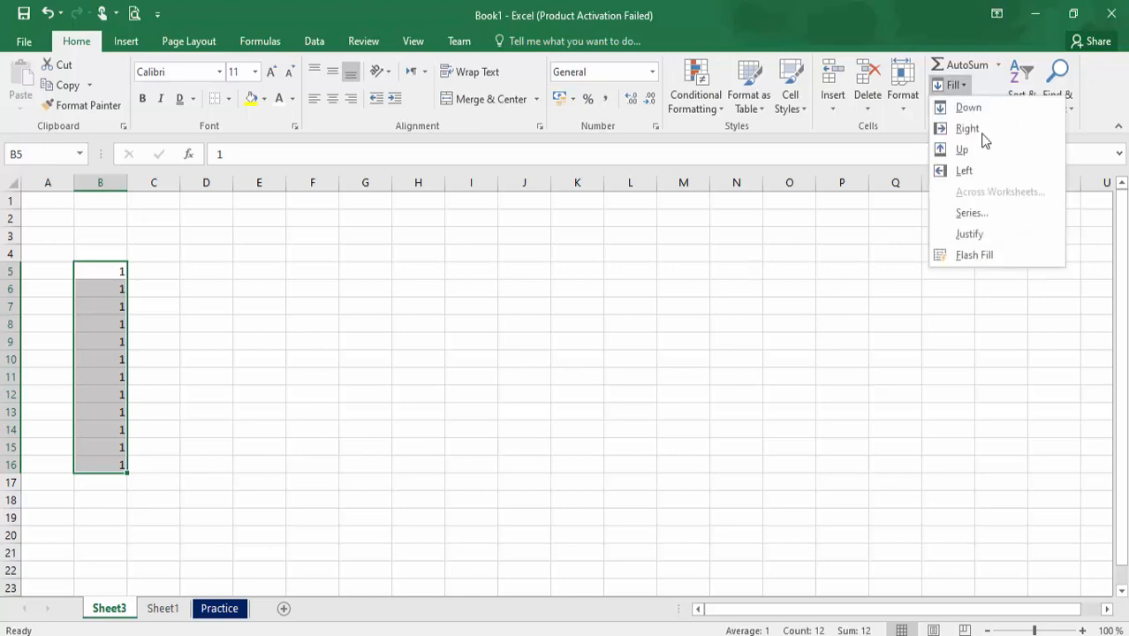
left_click(974, 217)
left_click(607, 350)
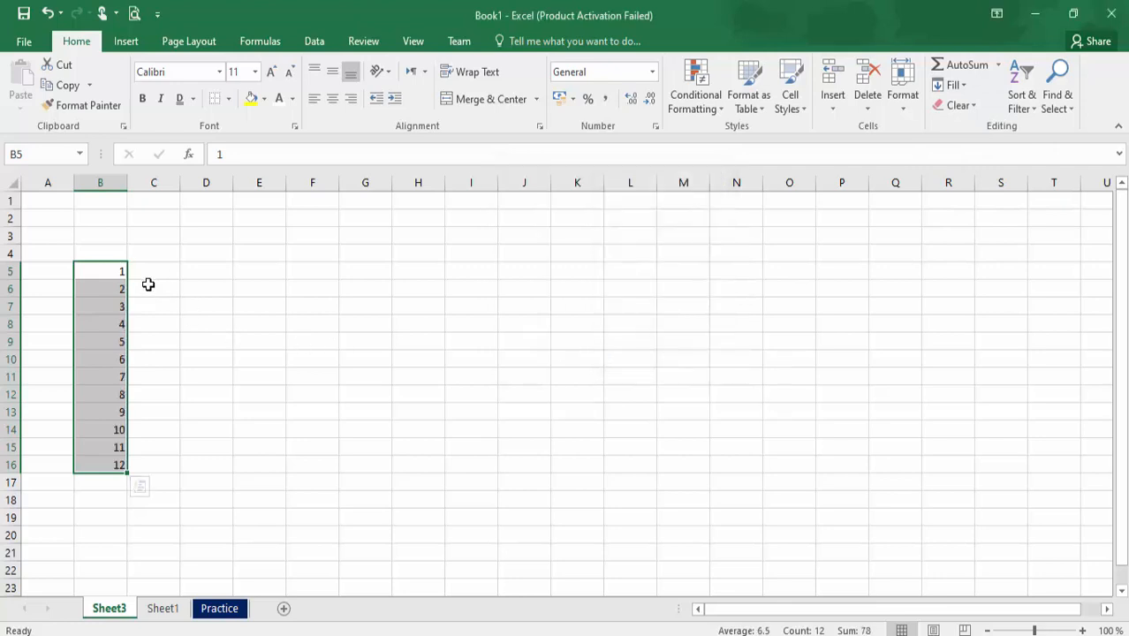
- Enter 1 in cell C5 and extend it as a series from 1 to 12 down to C16 with the fill handle
left_click(196, 304)
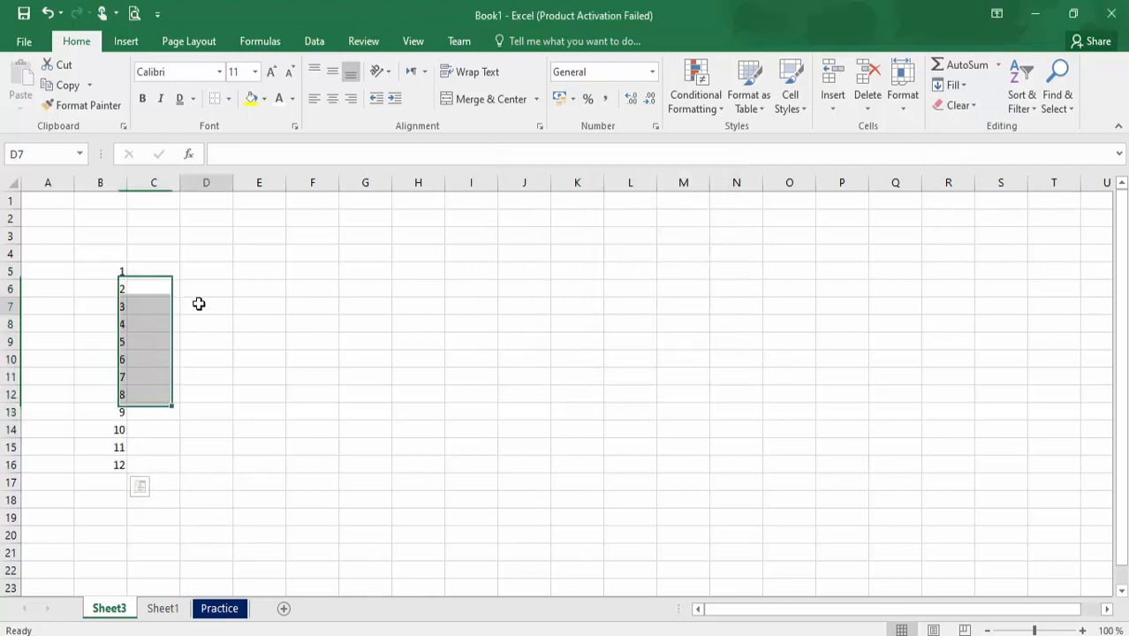
left_click(163, 270)
type("1")
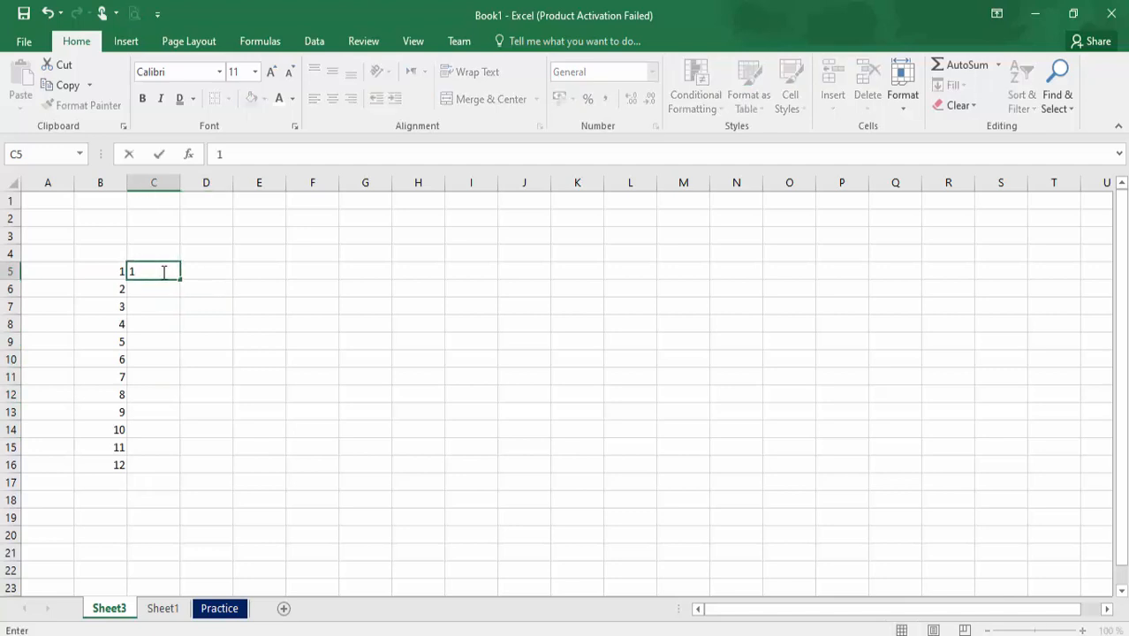
left_click(196, 322)
left_click(174, 273)
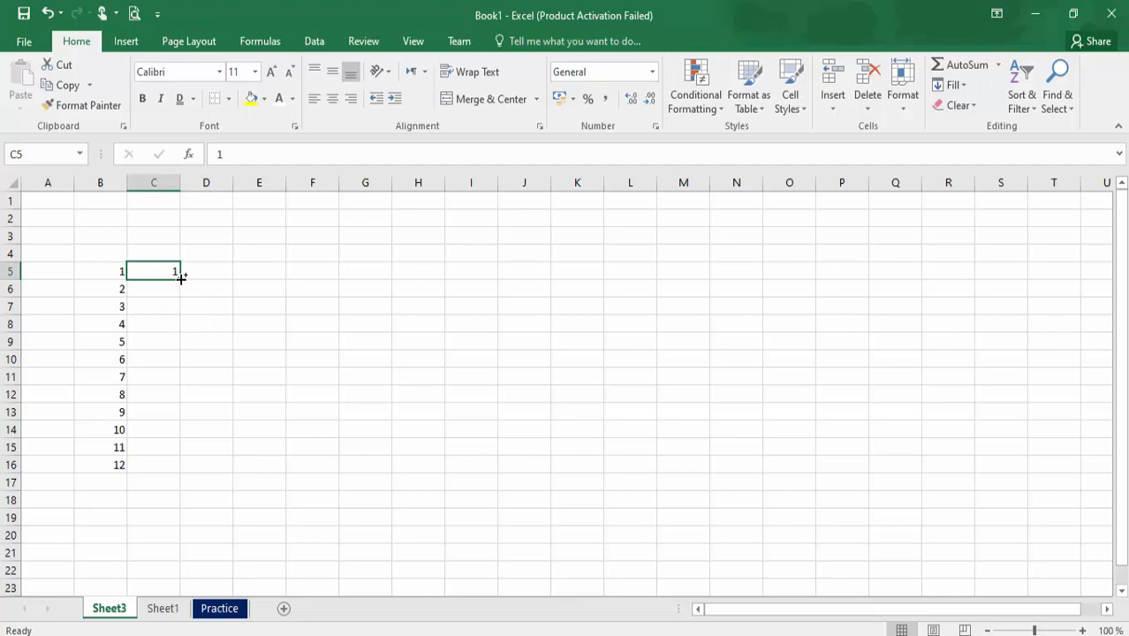
left_click_drag(181, 278, 179, 466)
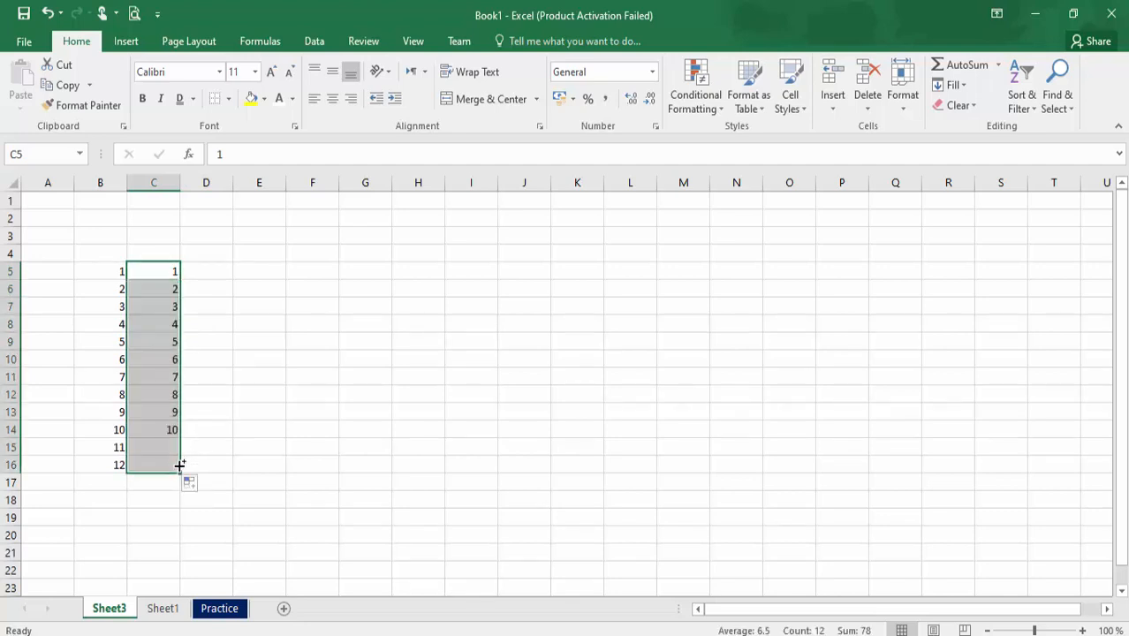
- Enter 1 in cell D5 and copy it down unchanged to D16 with the fill handle
left_click(217, 277)
type("1")
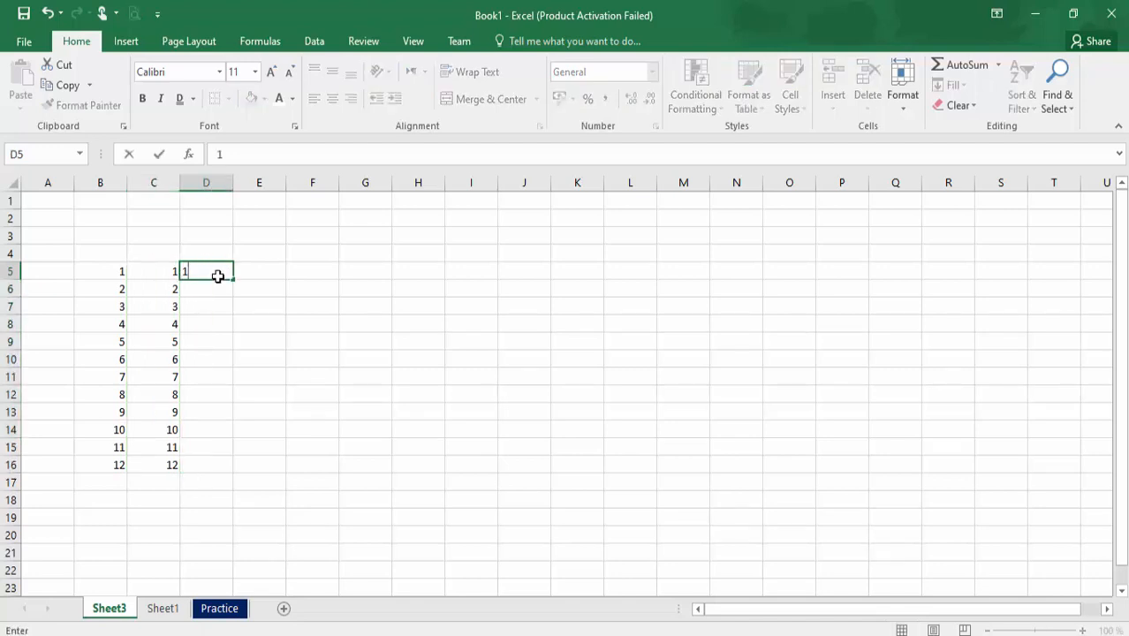
key("Return")
left_click(231, 269)
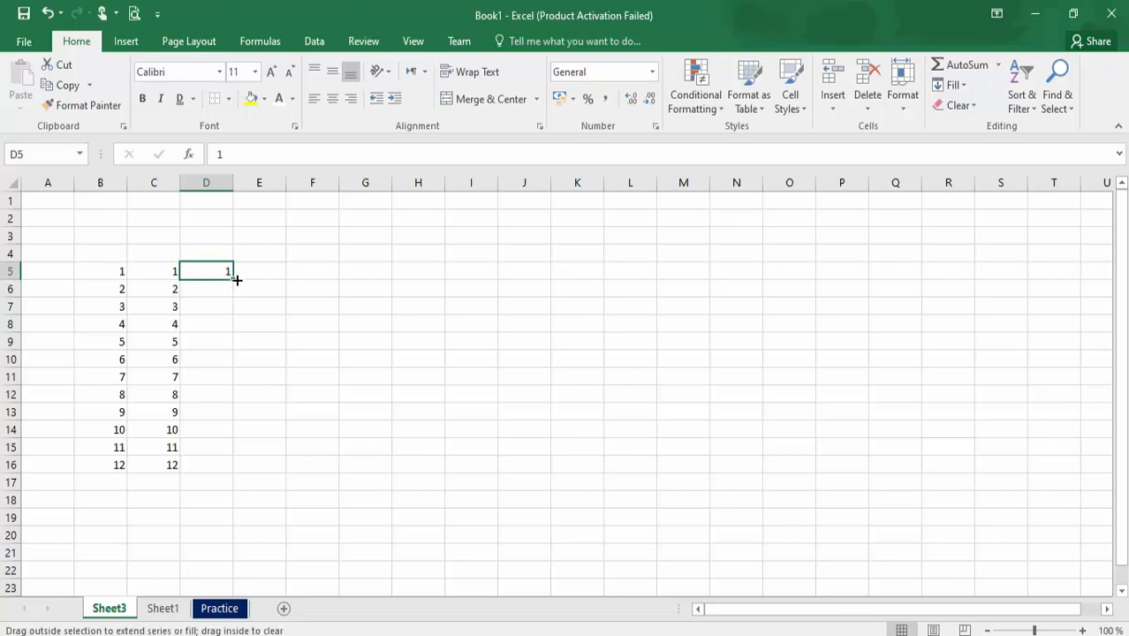
left_click_drag(233, 306, 232, 470)
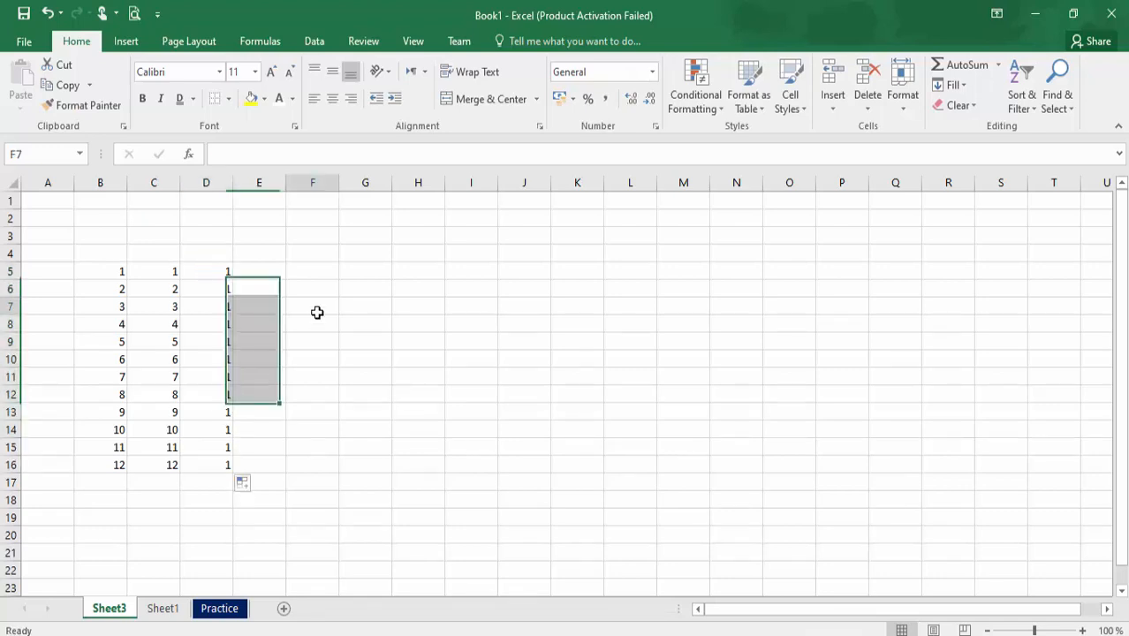
left_click(318, 312)
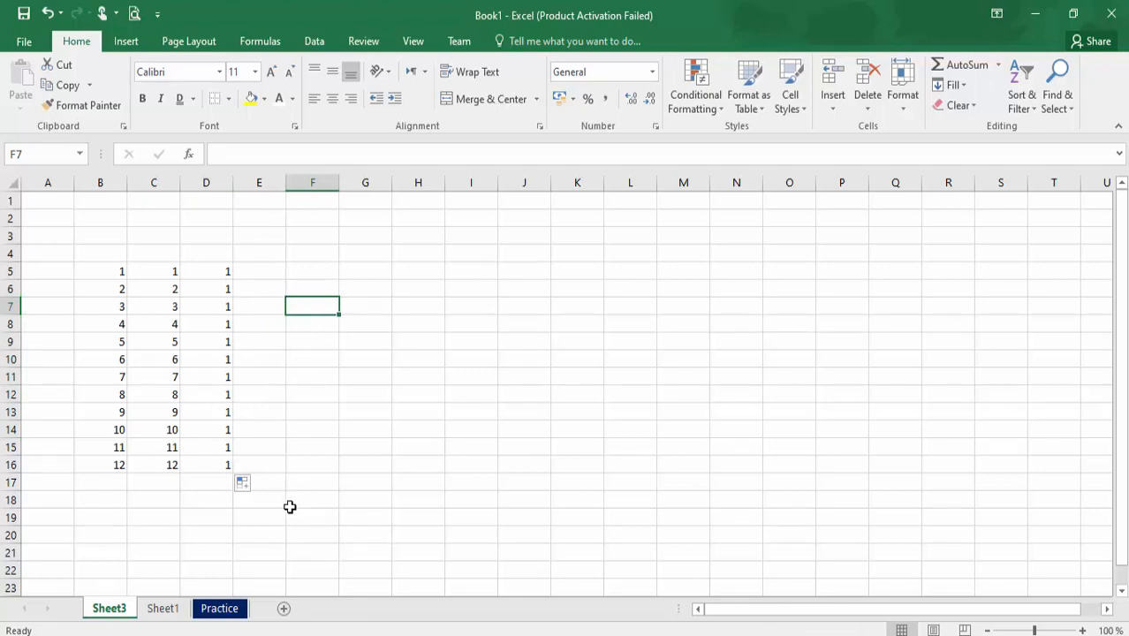
- Enter Monday in cell E5 and extend the weekday series across row 5 to O5 with the fill handle
left_click(265, 268)
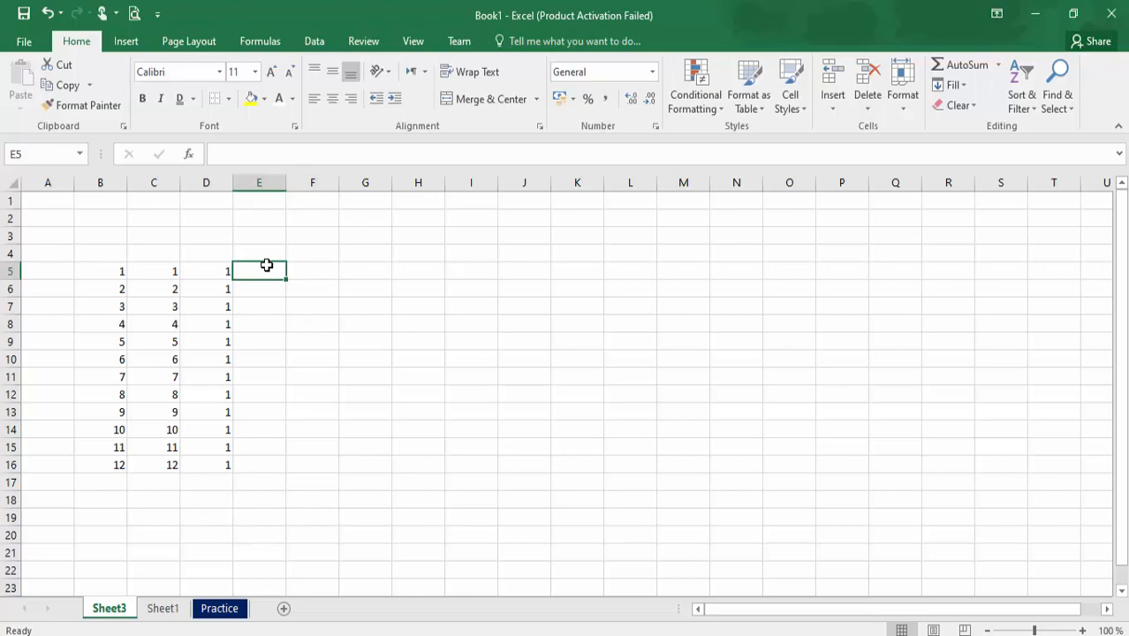
type("Mon")
key("Tab")
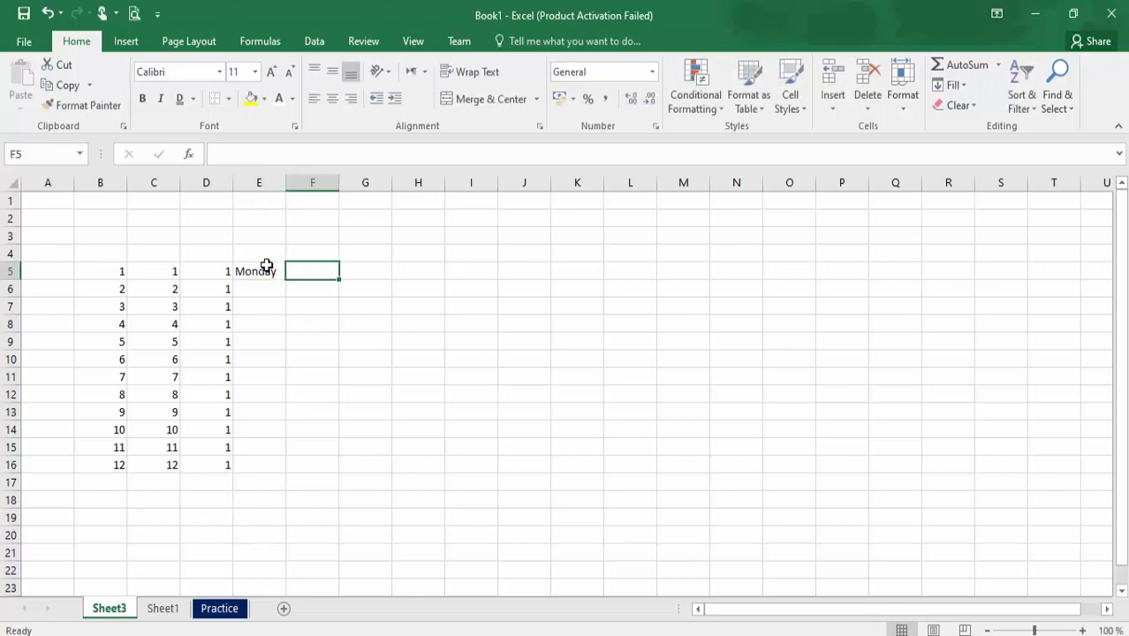
left_click(266, 268)
left_click_drag(288, 280, 814, 247)
- Delete the weekday names from E5:O5 and apply the Justify fill to the emptied range
key("ctrl+z")
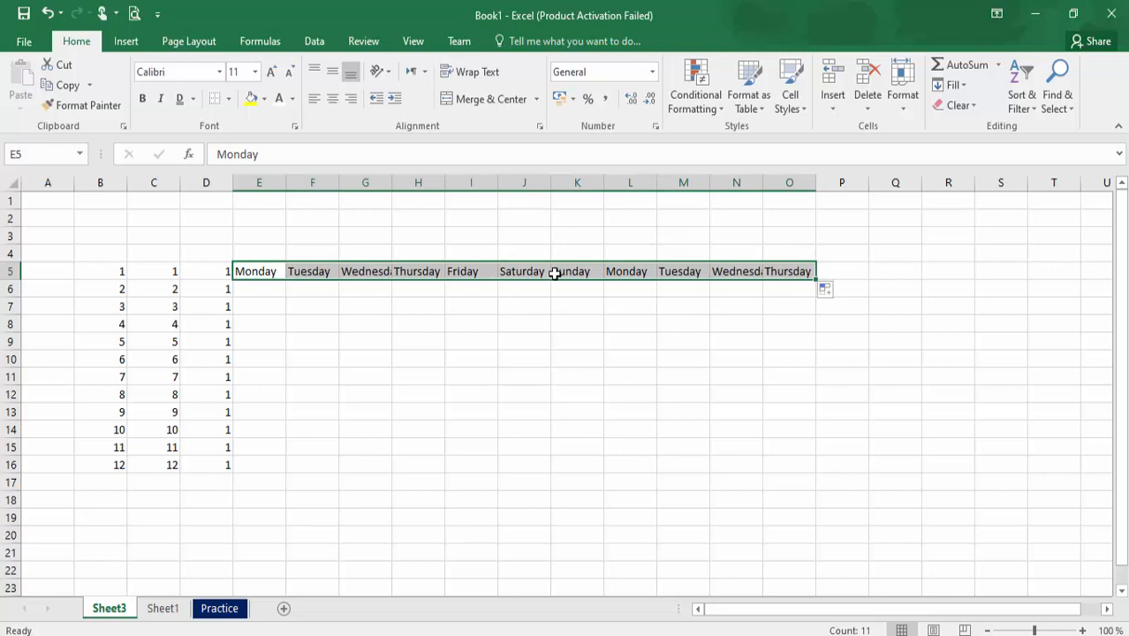
key("Delete")
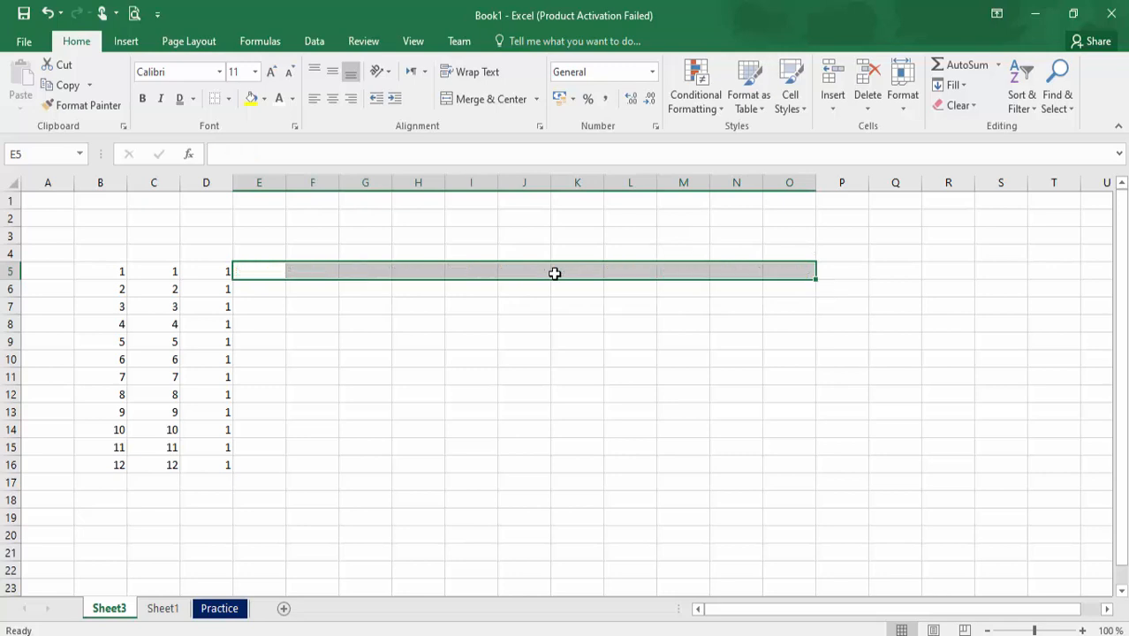
left_click(963, 86)
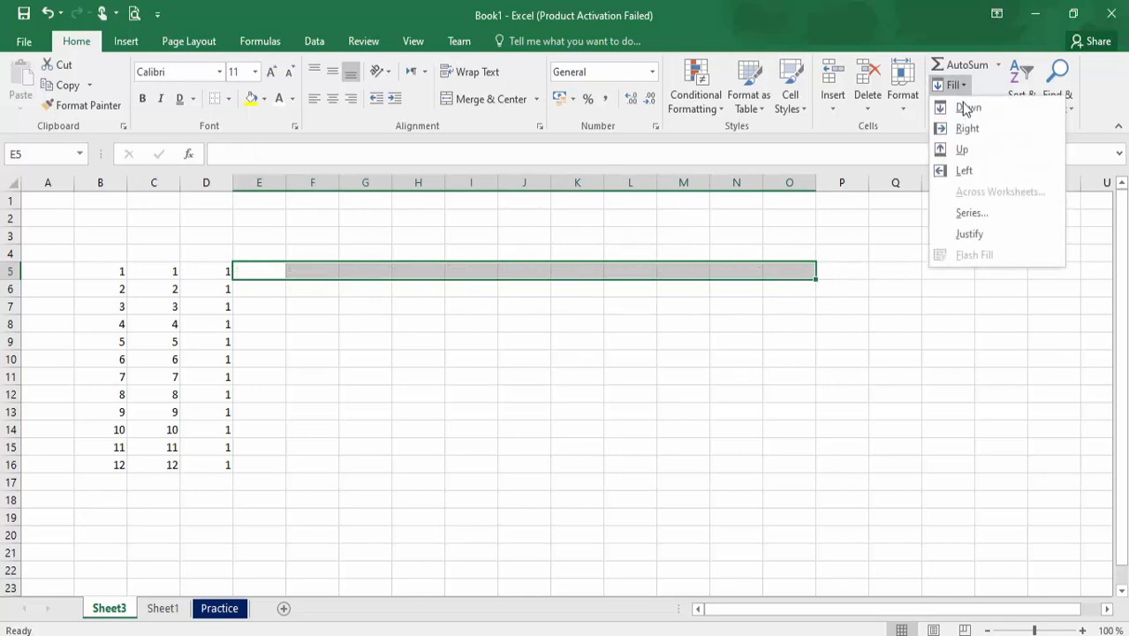
left_click(972, 235)
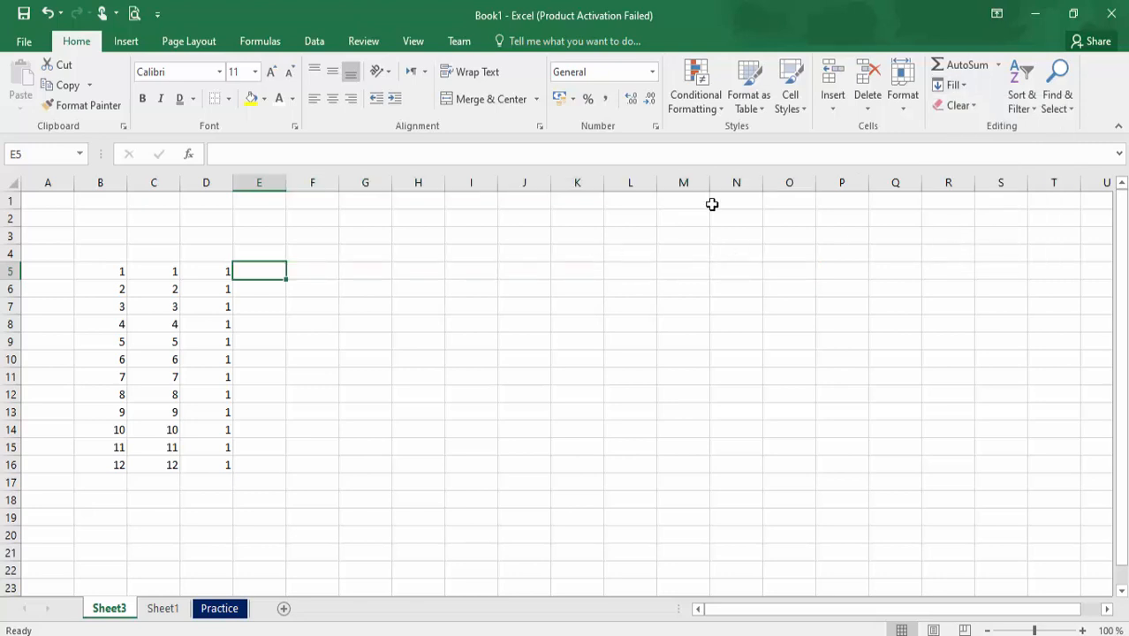
left_click(515, 285)
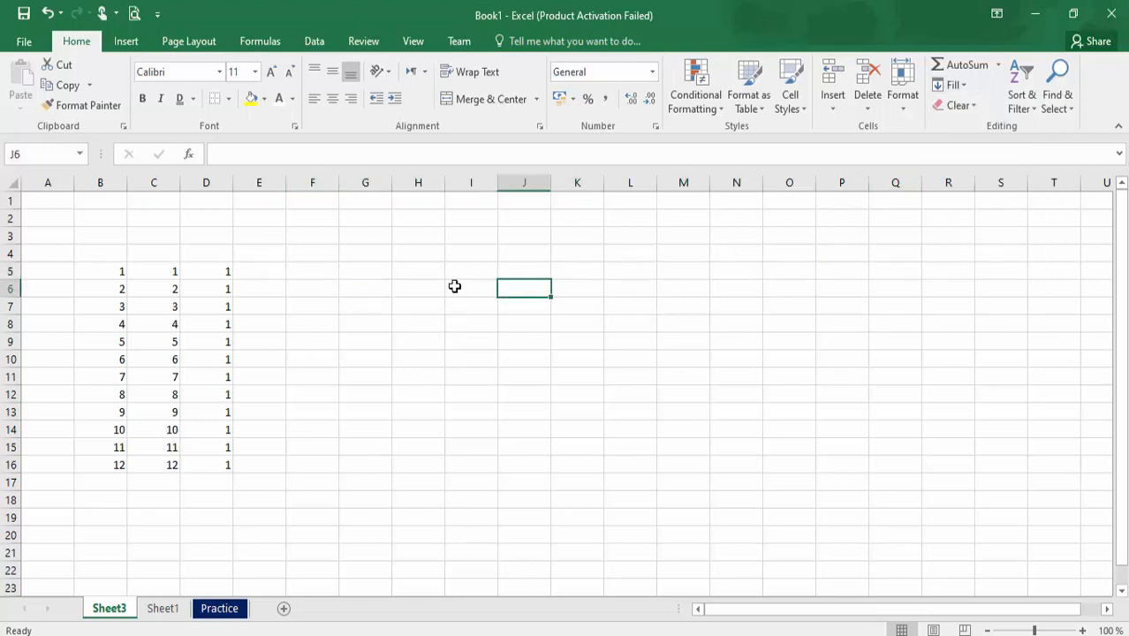
- Switch to Sheet1 and select the merged title cell "Description about ms excel" in row 3
left_click(976, 107)
left_click(892, 133)
left_click(164, 608)
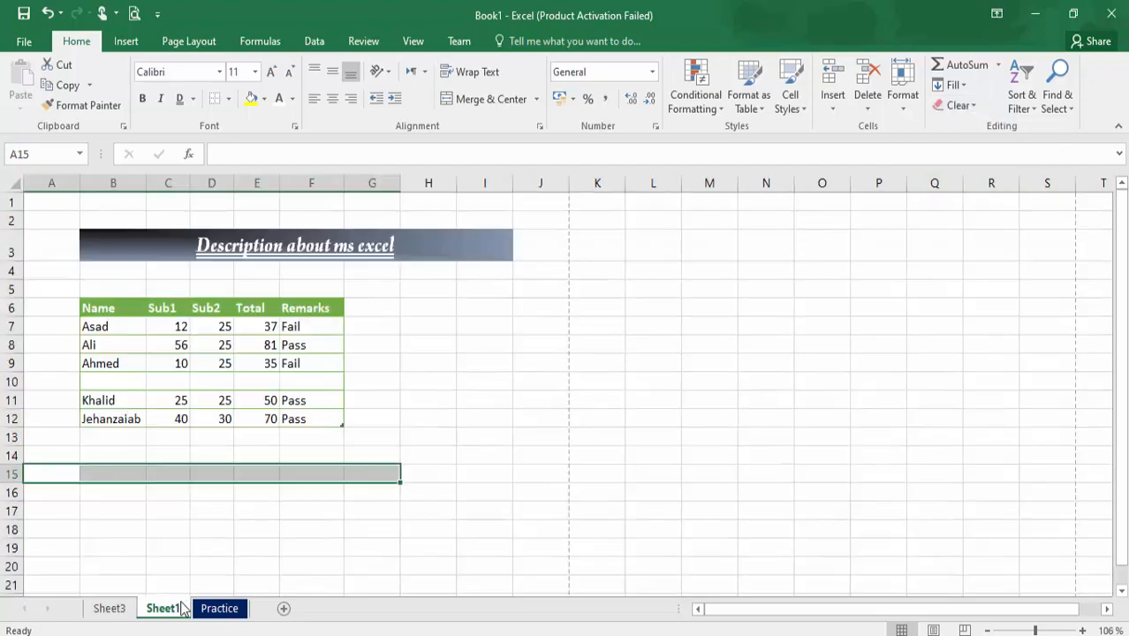
left_click(91, 306)
left_click(116, 242)
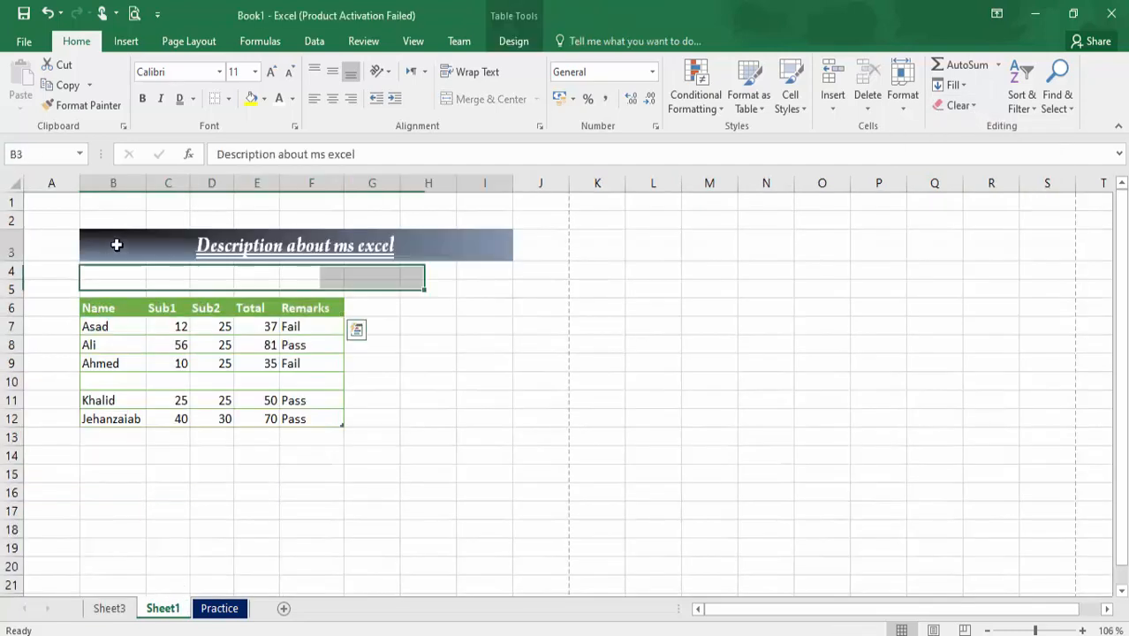
- Try Clear All on the merged title in row 3 and undo it
left_click(974, 106)
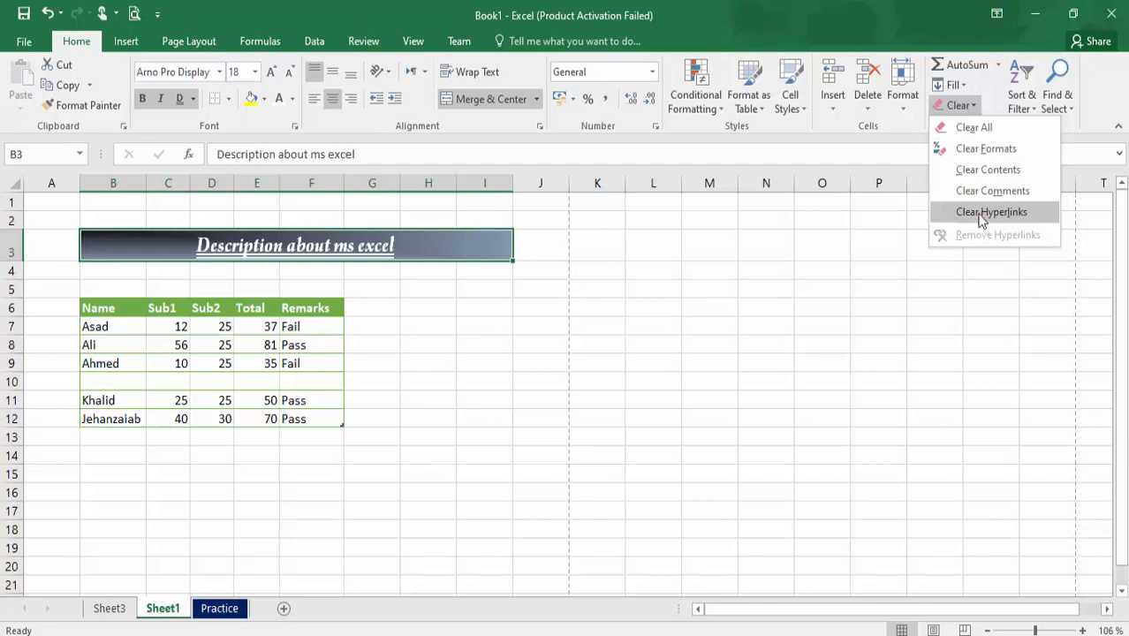
left_click(972, 127)
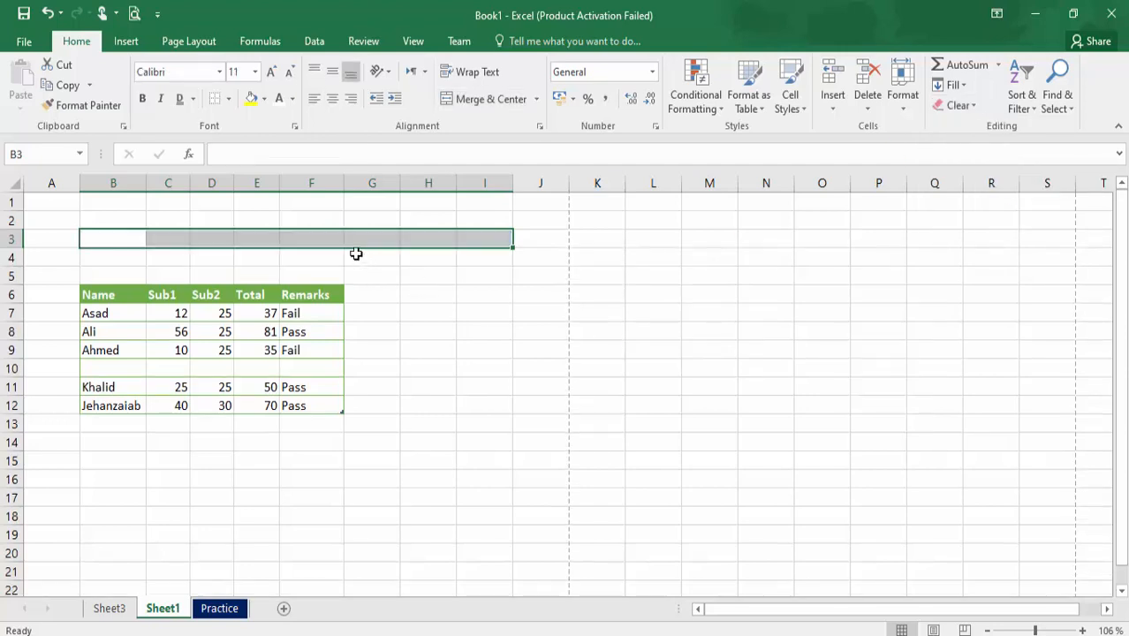
key("ctrl+z")
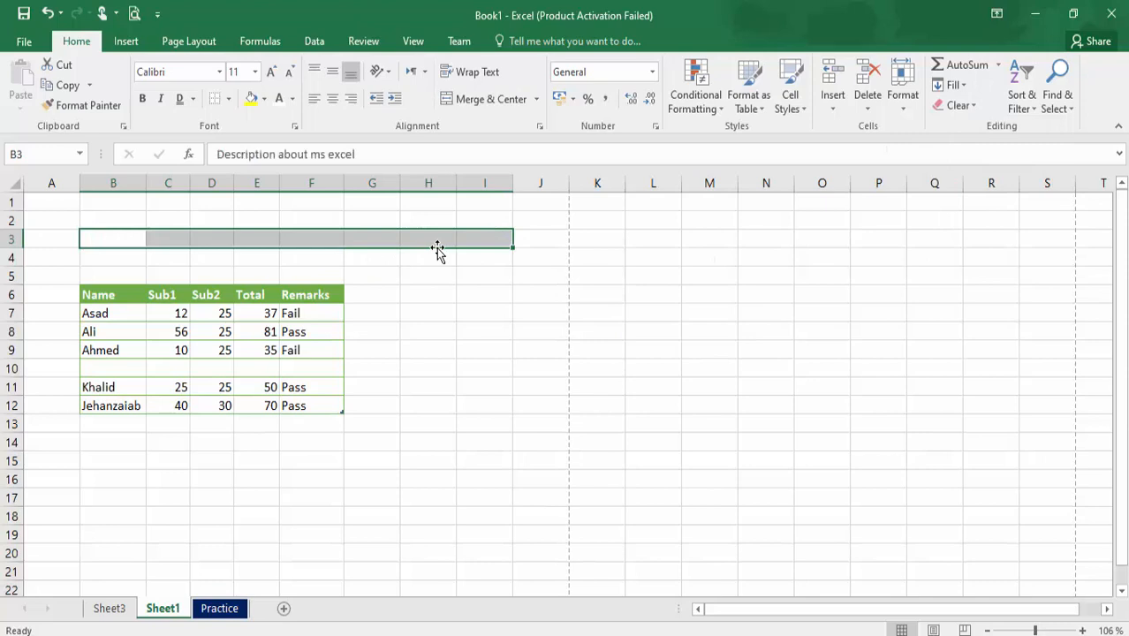
- Try Clear Formats on the merged title in row 3 and undo it
left_click(961, 105)
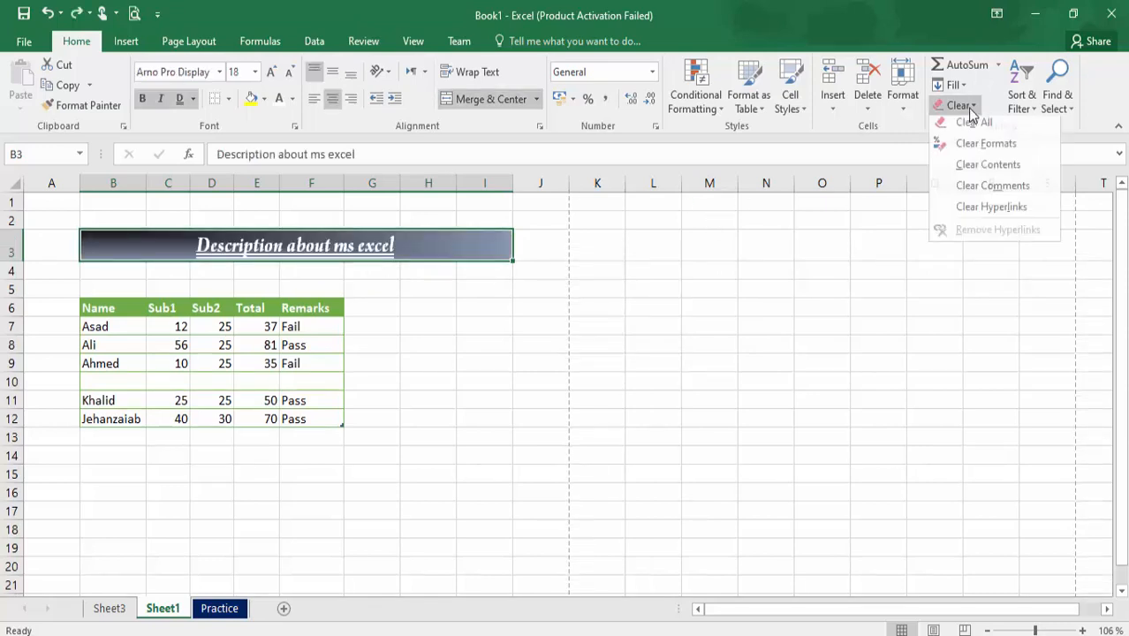
left_click(971, 148)
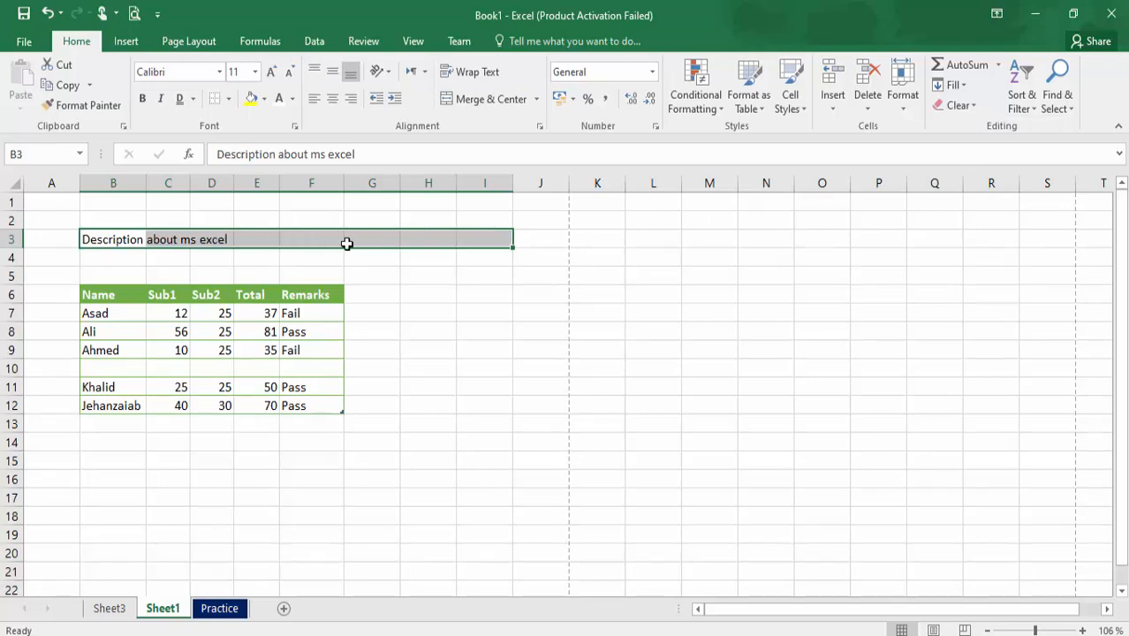
key("ctrl+z")
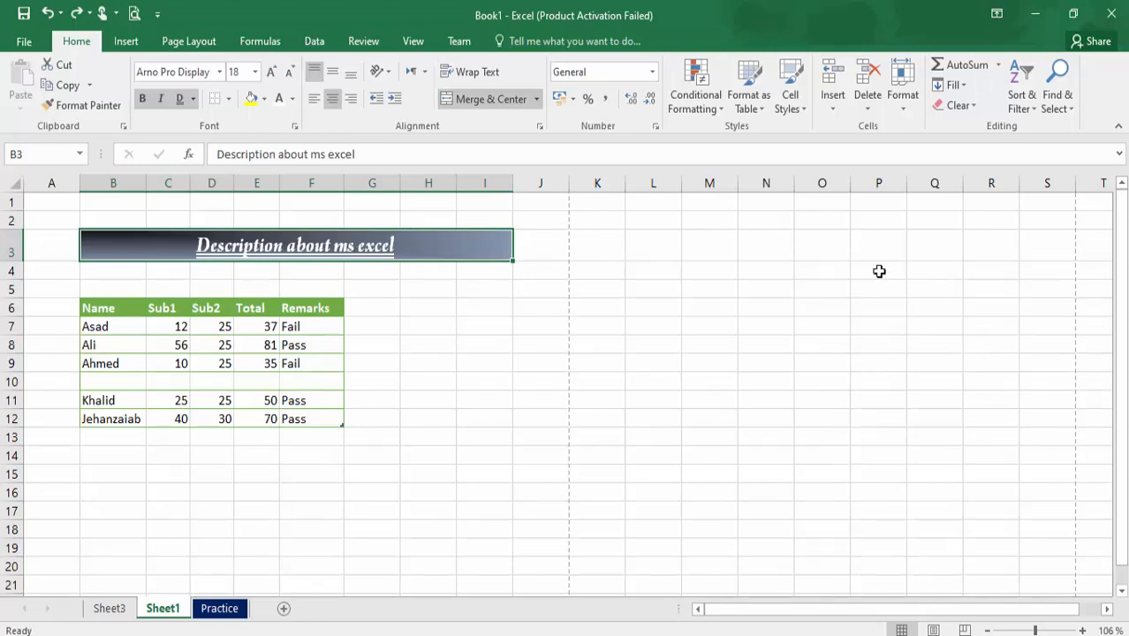
- Enter a student's first name in the empty Name cell B10 of the marks table
left_click(999, 64)
left_click(998, 65)
left_click(613, 333)
left_click(479, 397)
key("Up")
key("Left")
key("Left")
key("Left")
key("Left")
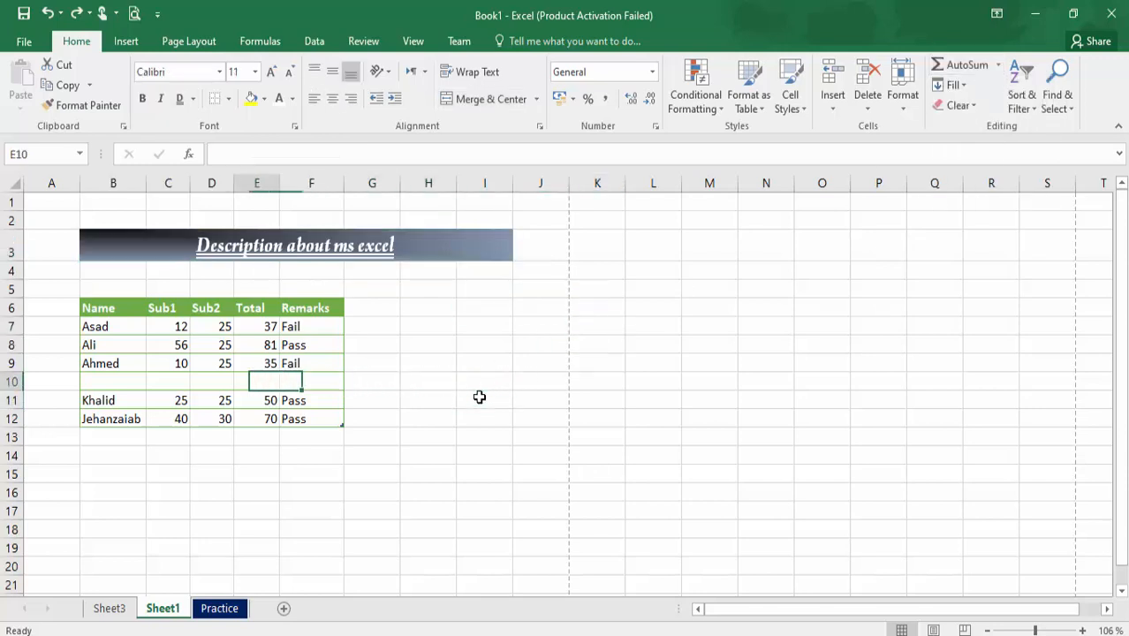
key("Up")
key("Left")
key("Up")
key("Right")
key("Down")
key("Left")
key("Left")
key("Left")
key("Down")
type("Faiza")
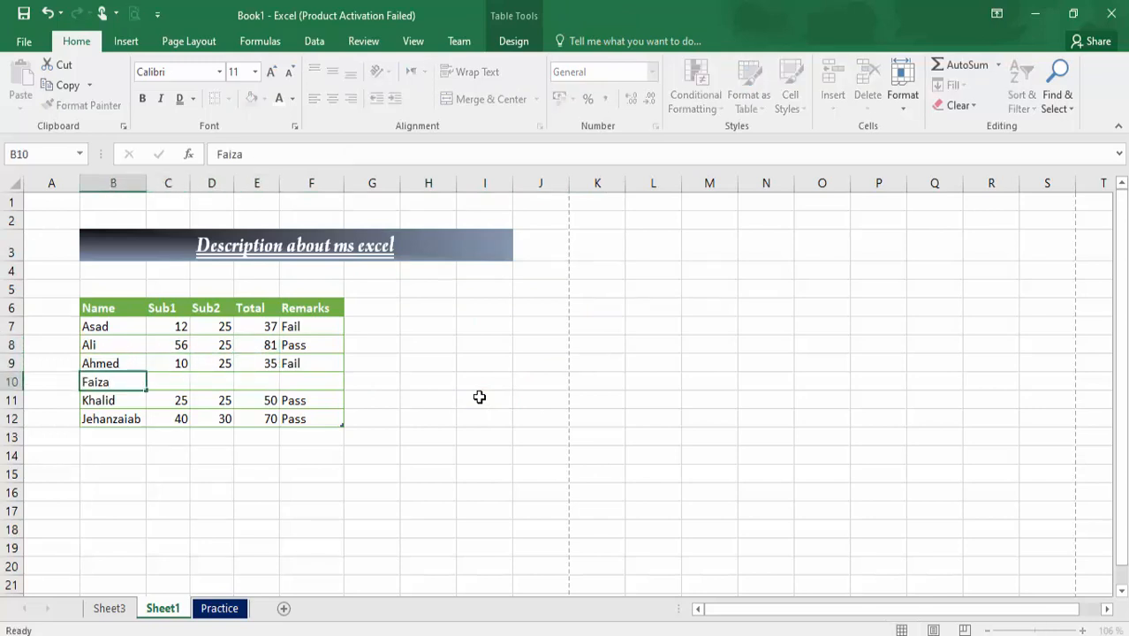
- Enter 25 under Sub1 and 64 under Sub2 for the student in row 10
key("Tab")
type("25")
key("Tab")
type("64")
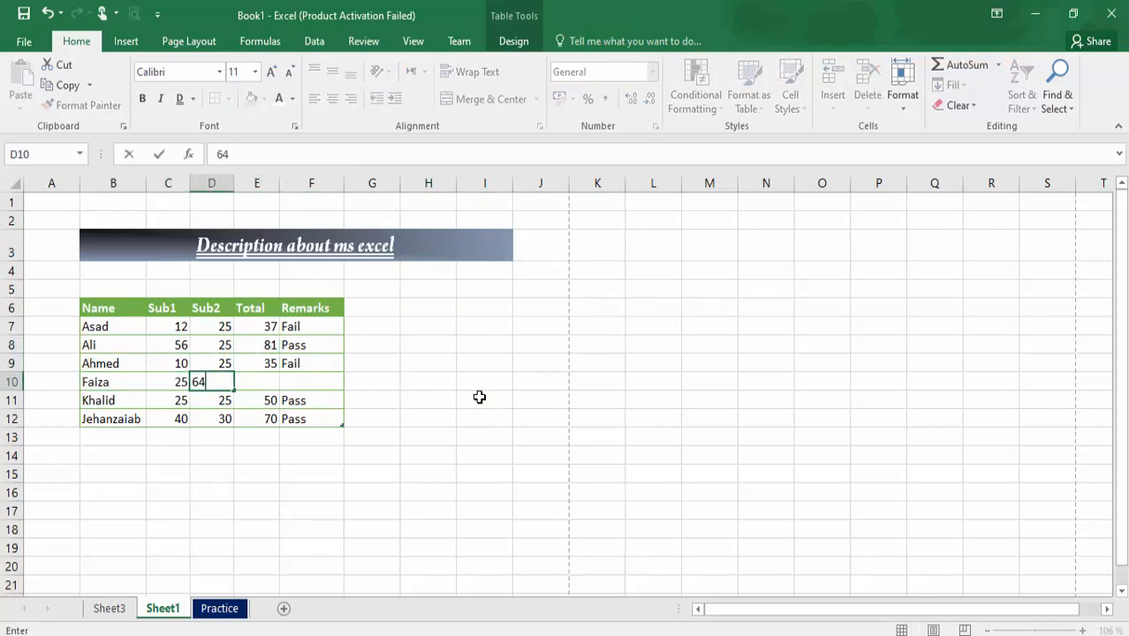
key("Down")
- Sum the Sub2 column with AutoSum in cell D13 below the marks table
key("Down")
key("Down")
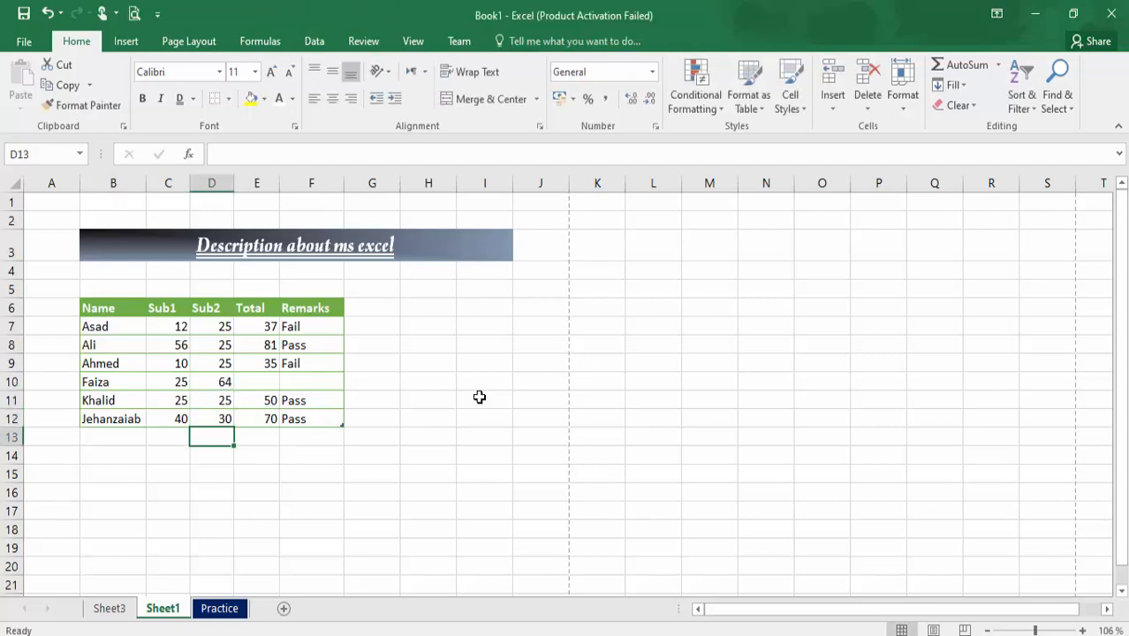
key("Left")
key("Up")
key("Up")
key("Right")
key("Right")
key("Up")
key("Down")
key("Down")
key("Down")
key("Left")
left_click(987, 74)
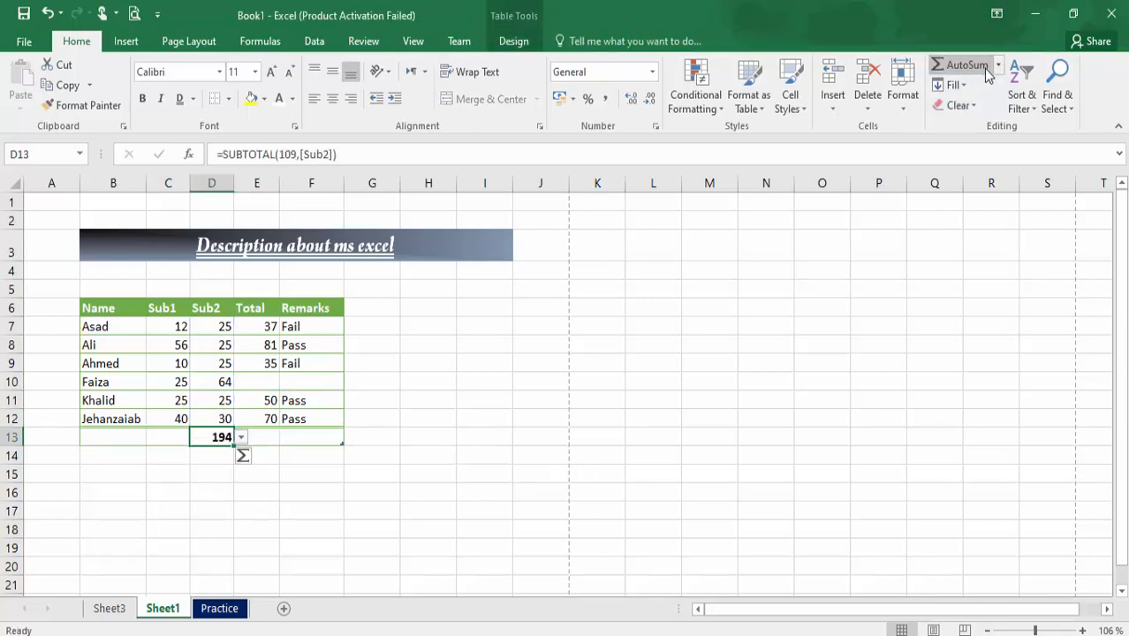
left_click(769, 439)
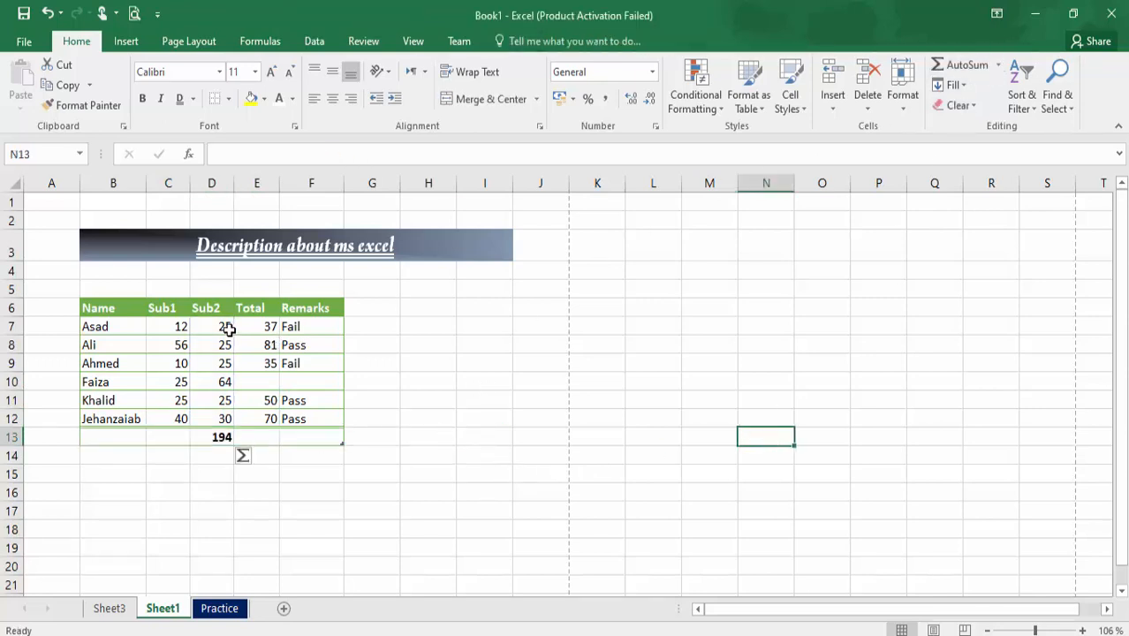
- Calculate the average of the Sub1 column in cell C13 of the total row
left_click(185, 436)
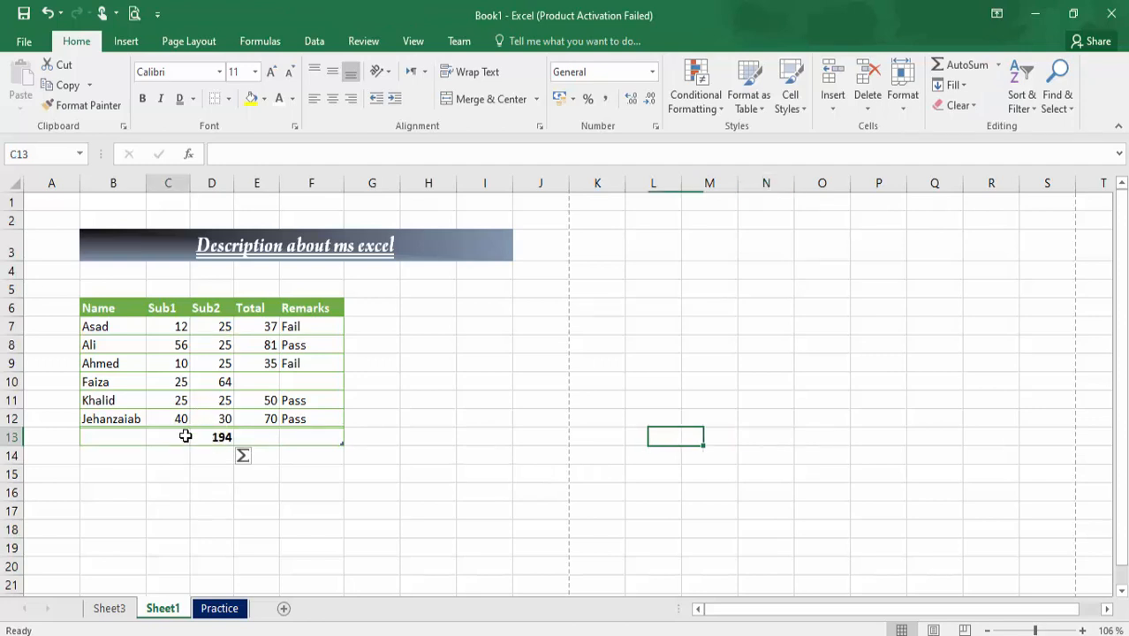
left_click(998, 65)
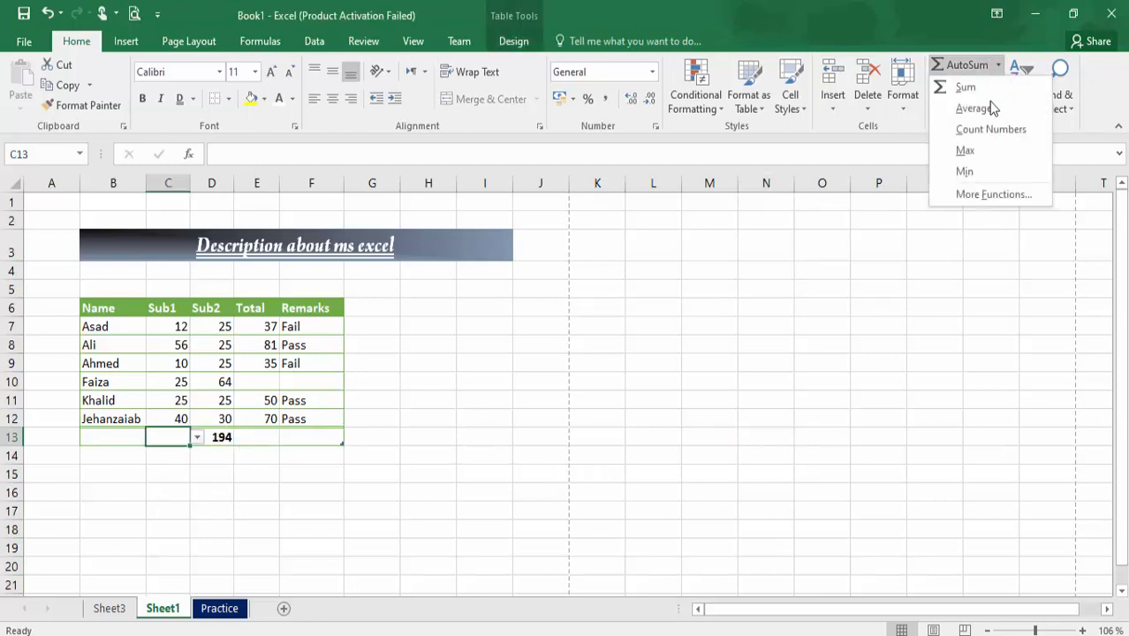
left_click(974, 109)
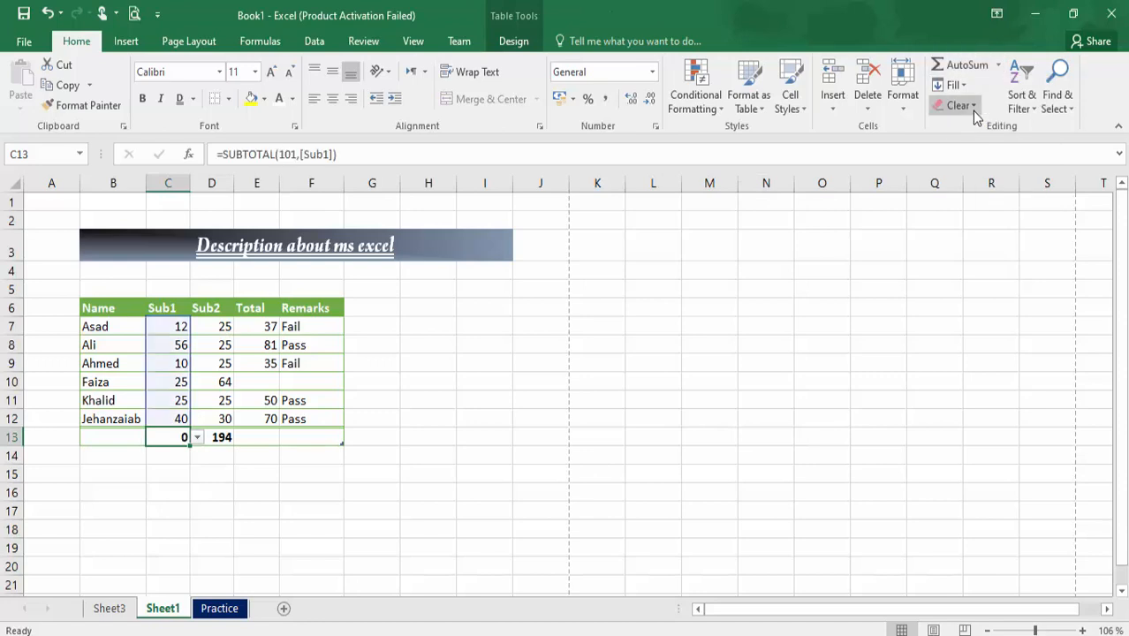
left_click(823, 361)
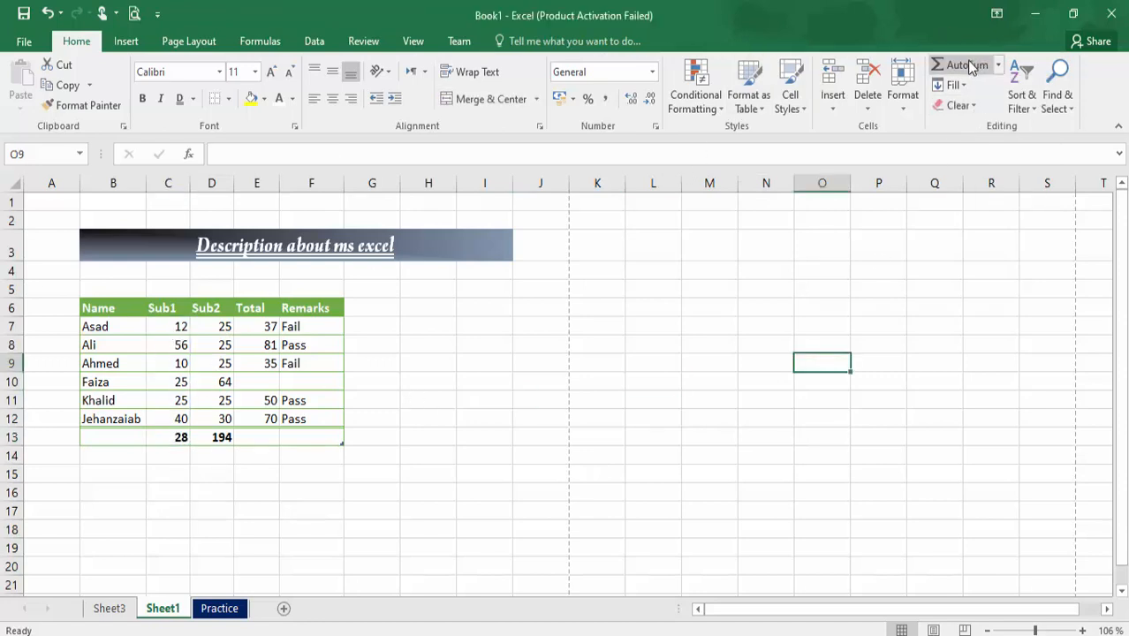
- Apply Count Numbers to the Name column in cell B13 of the total row and inspect its formula
left_click(998, 65)
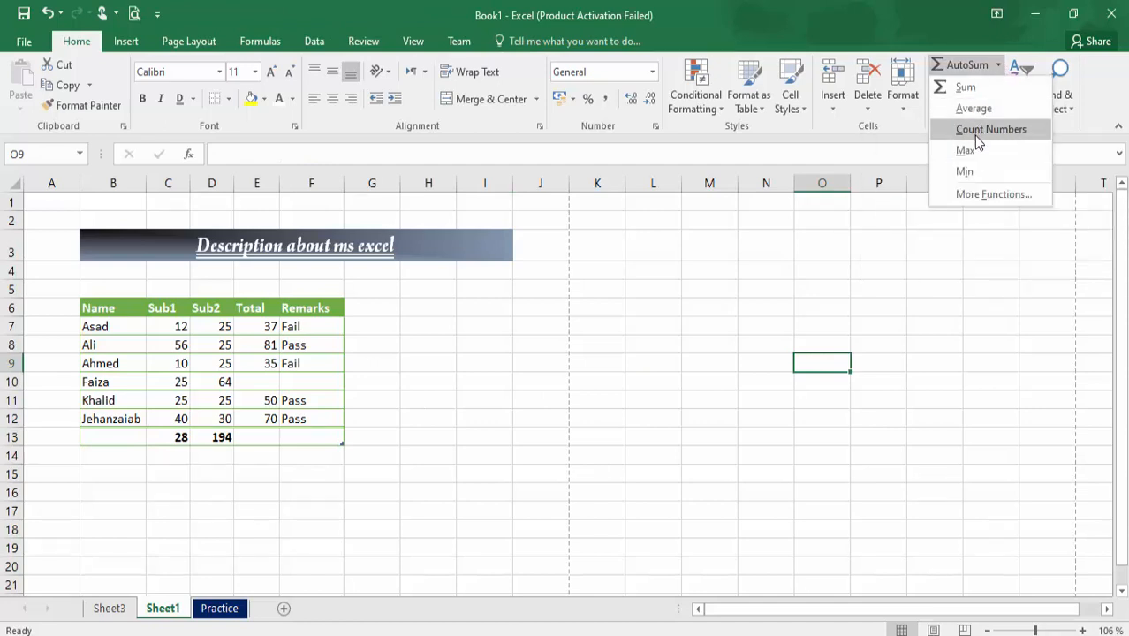
left_click(116, 433)
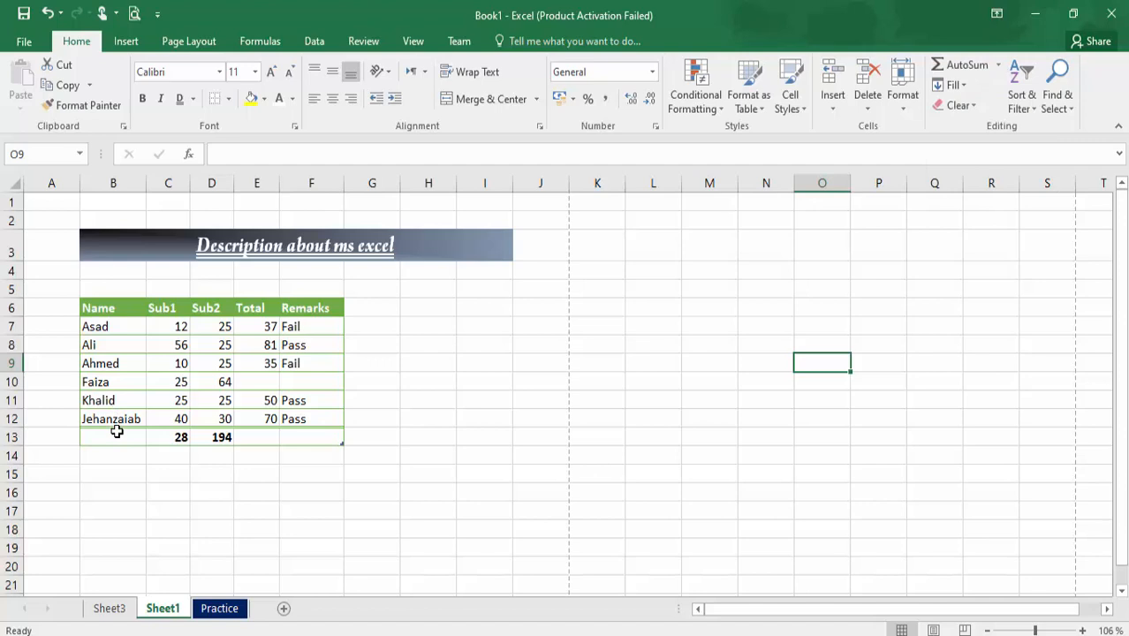
left_click(116, 433)
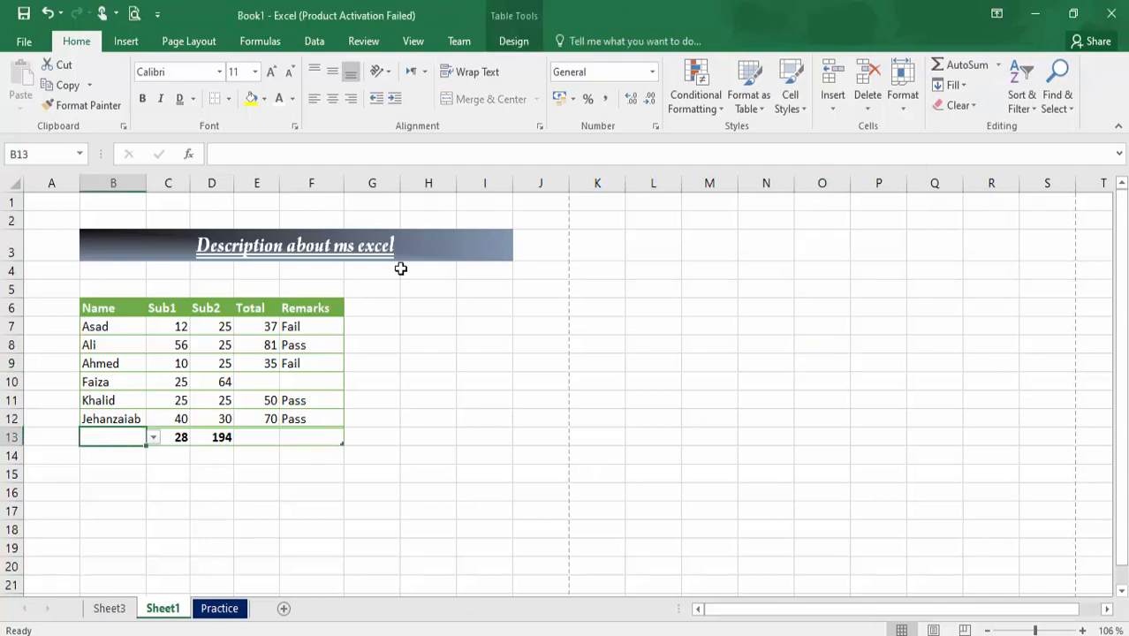
left_click(1000, 65)
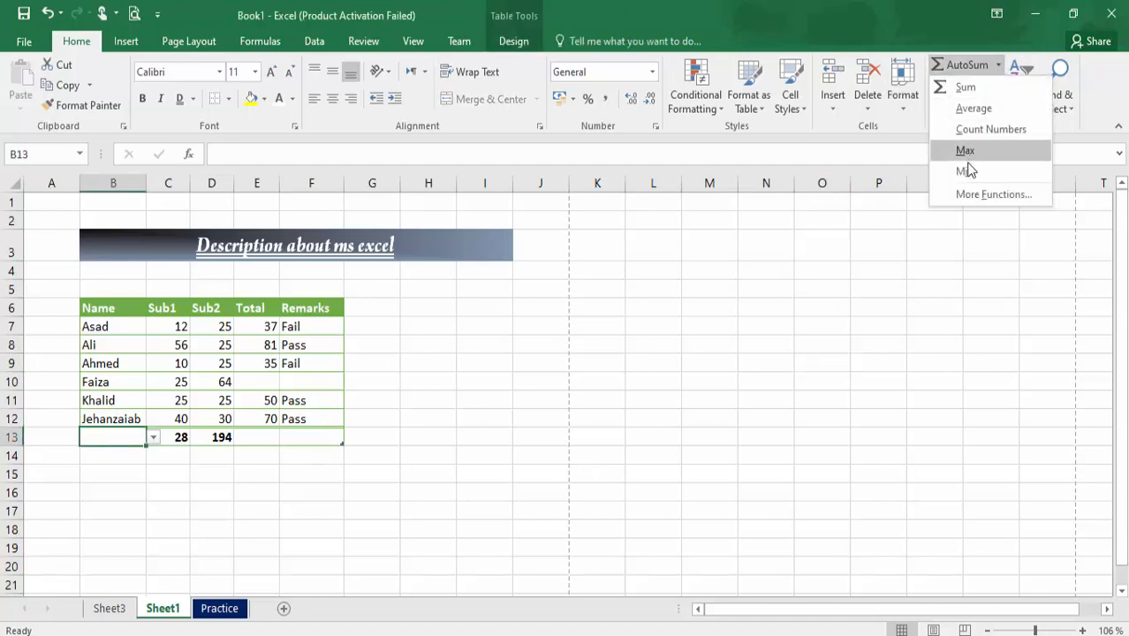
left_click(973, 108)
left_click(813, 363)
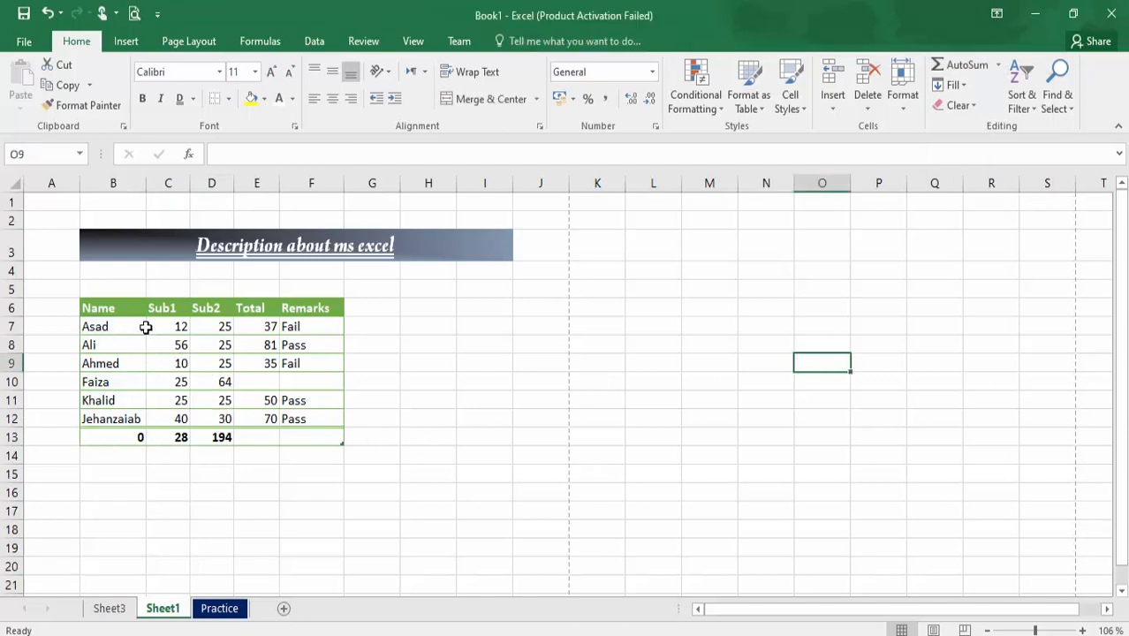
left_click(127, 436)
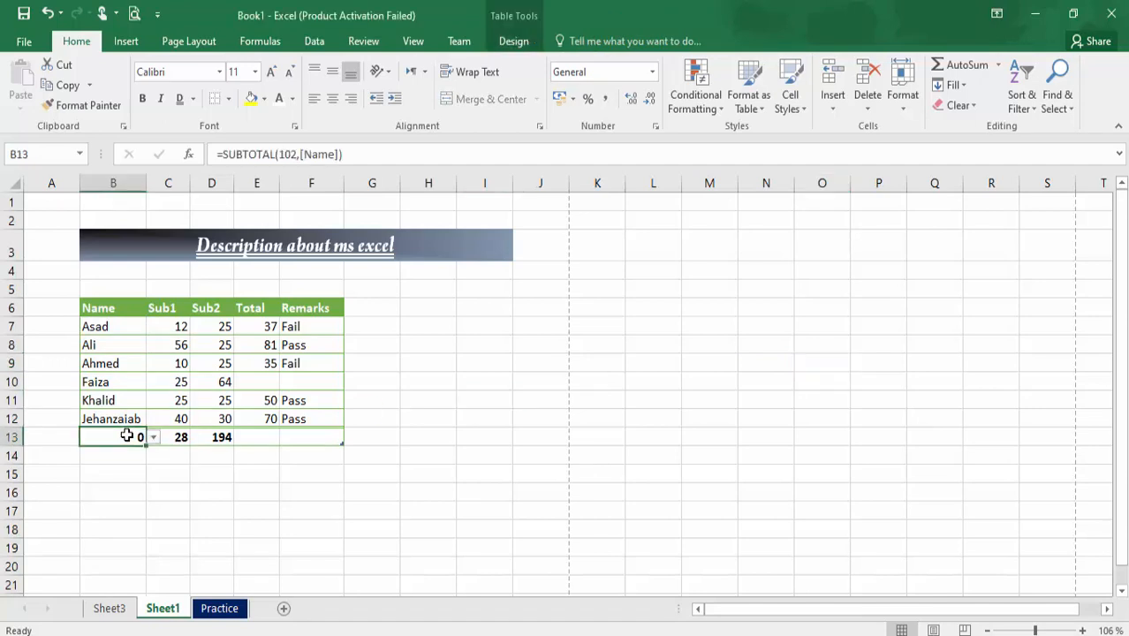
- Add a Roll No header in cell A6 beside the marks table and enter 1 in the cell below it
left_click(53, 345)
left_click(57, 311)
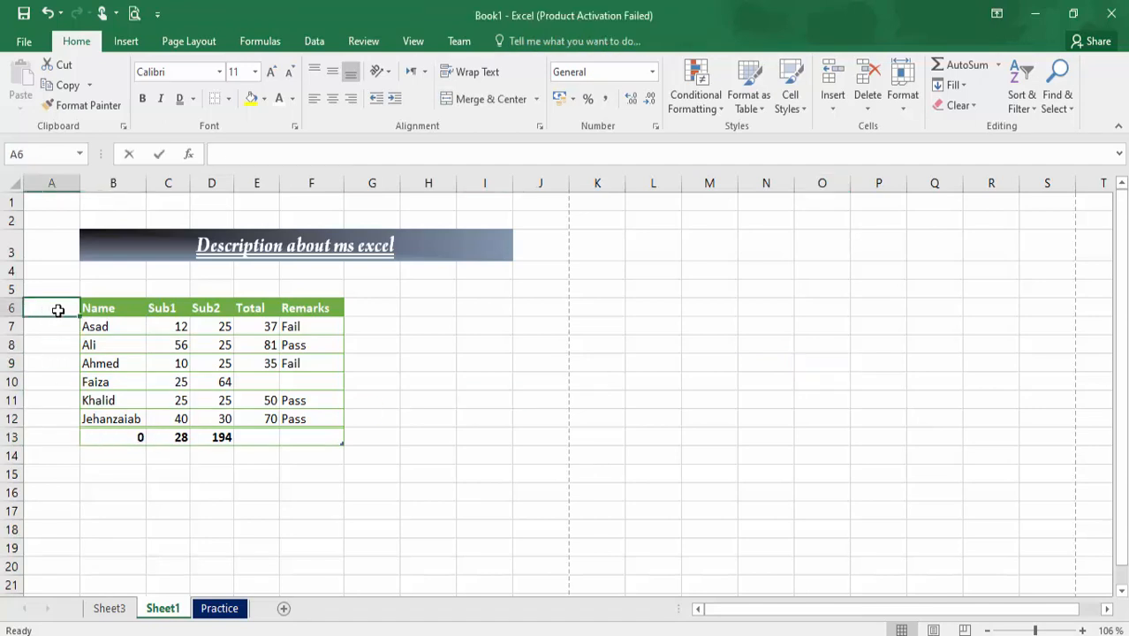
type("Roll No")
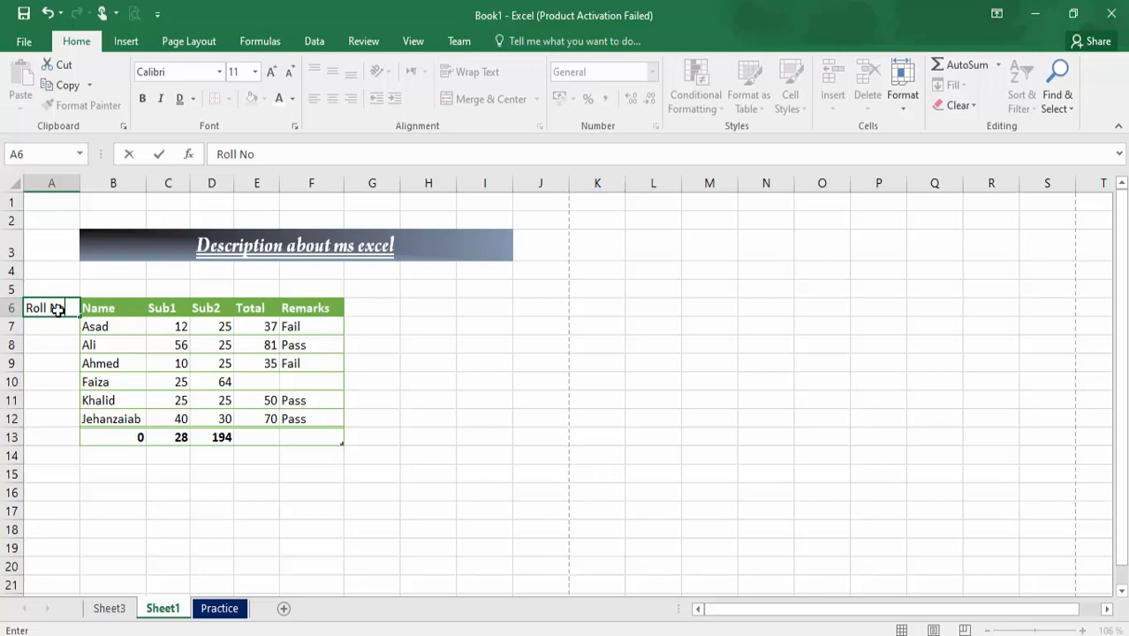
left_click(85, 413)
left_click(66, 325)
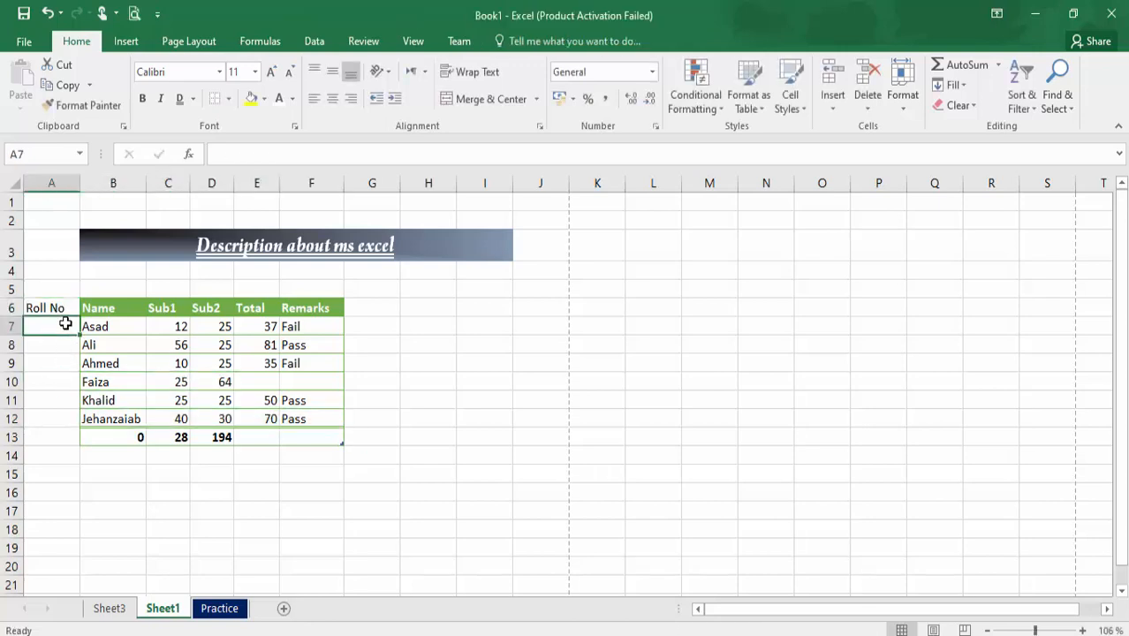
type("1")
key("Return")
left_click(76, 327)
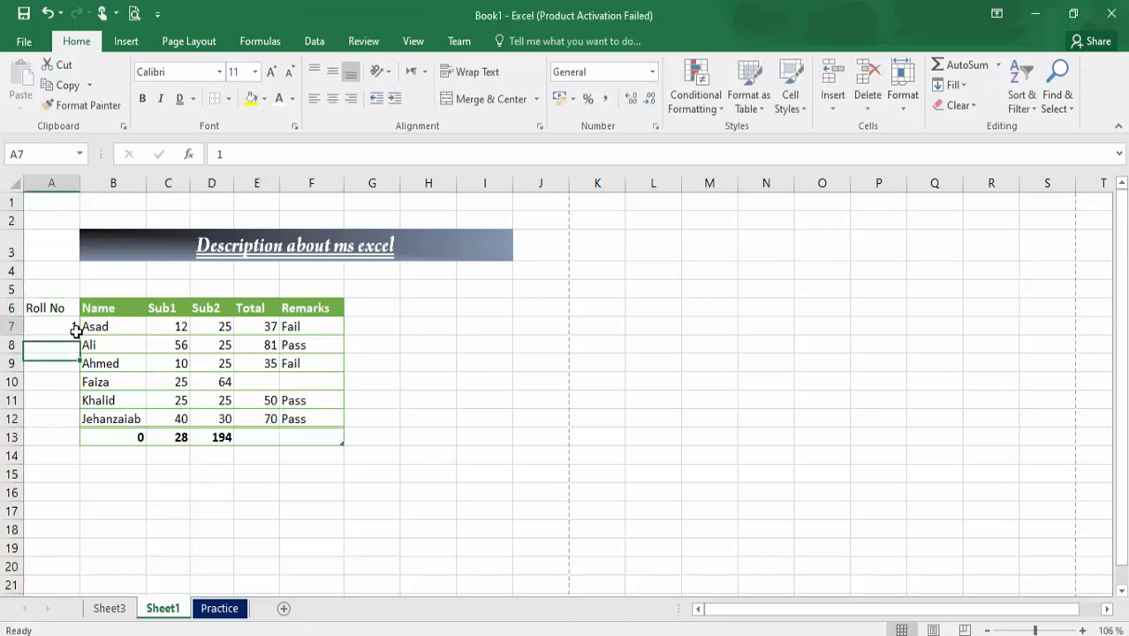
- Fill the roll numbers down cells A7 to A12 as a series from 1 to 6
scroll(81, 338, "down", 1)
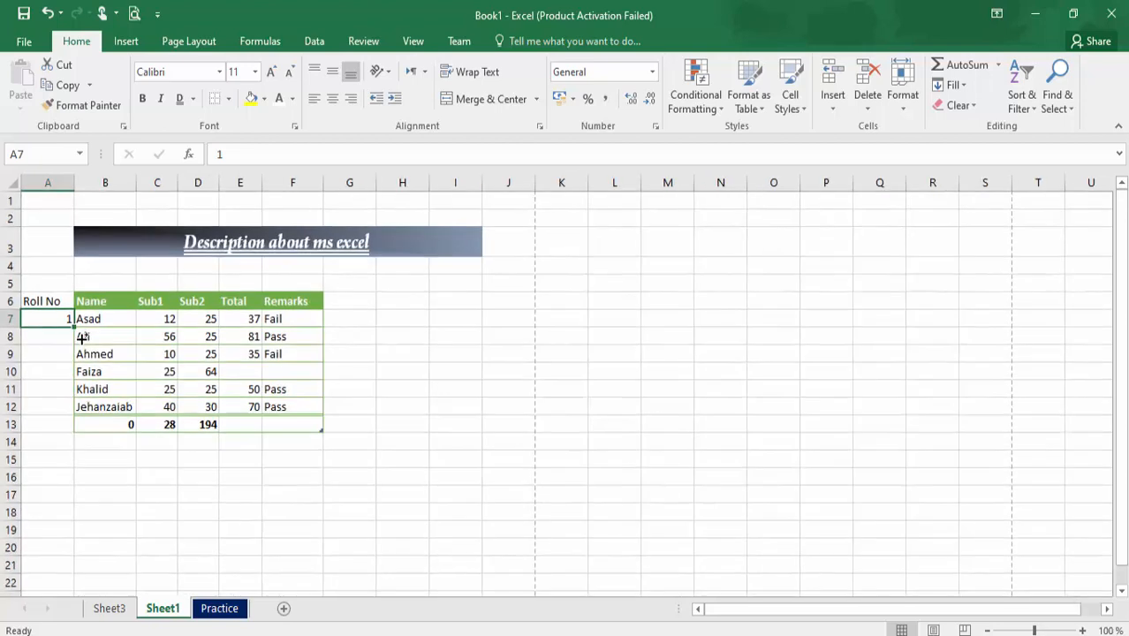
left_click_drag(74, 327, 76, 408)
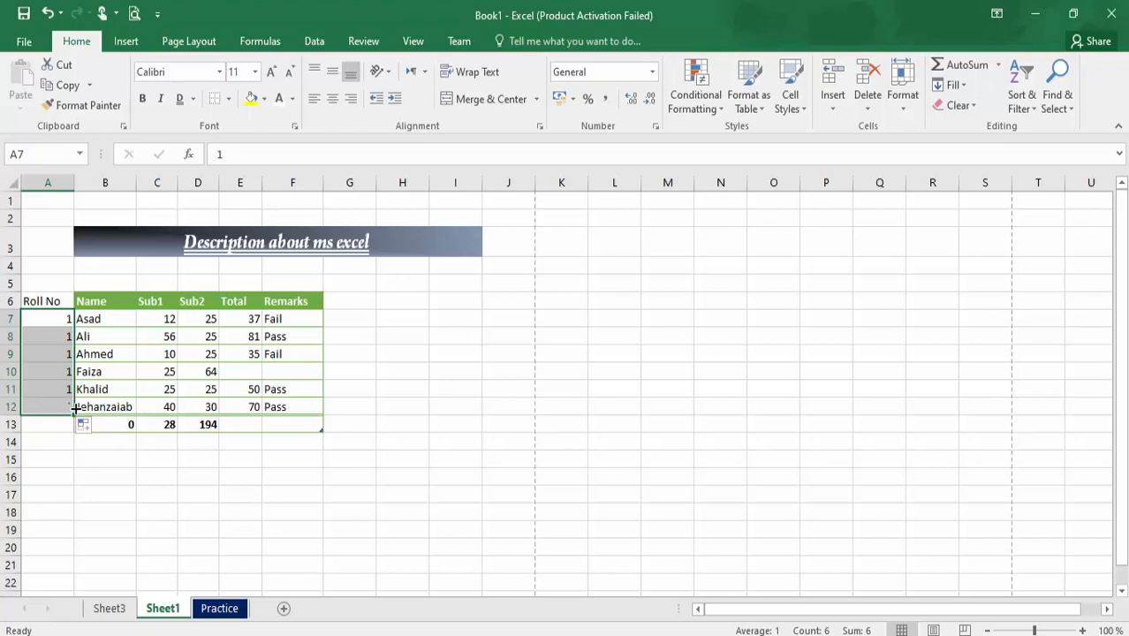
left_click(70, 322)
left_click_drag(76, 327, 84, 411)
- Count the roll numbers with the Count Numbers function in cell A13
left_click(54, 431)
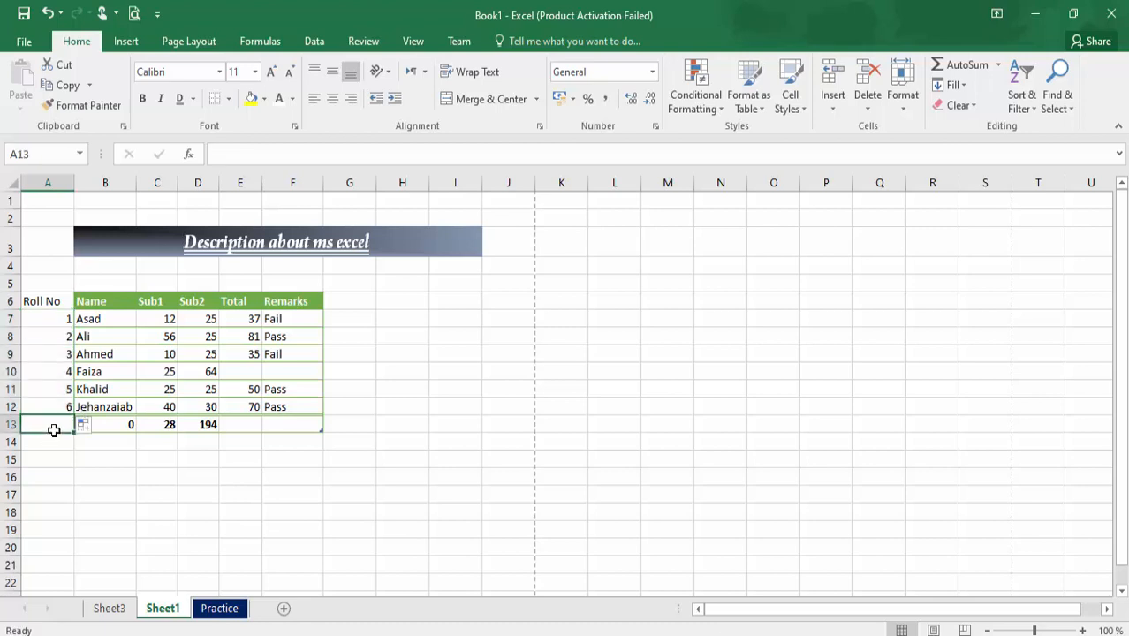
left_click(1001, 71)
left_click(975, 126)
left_click(716, 377)
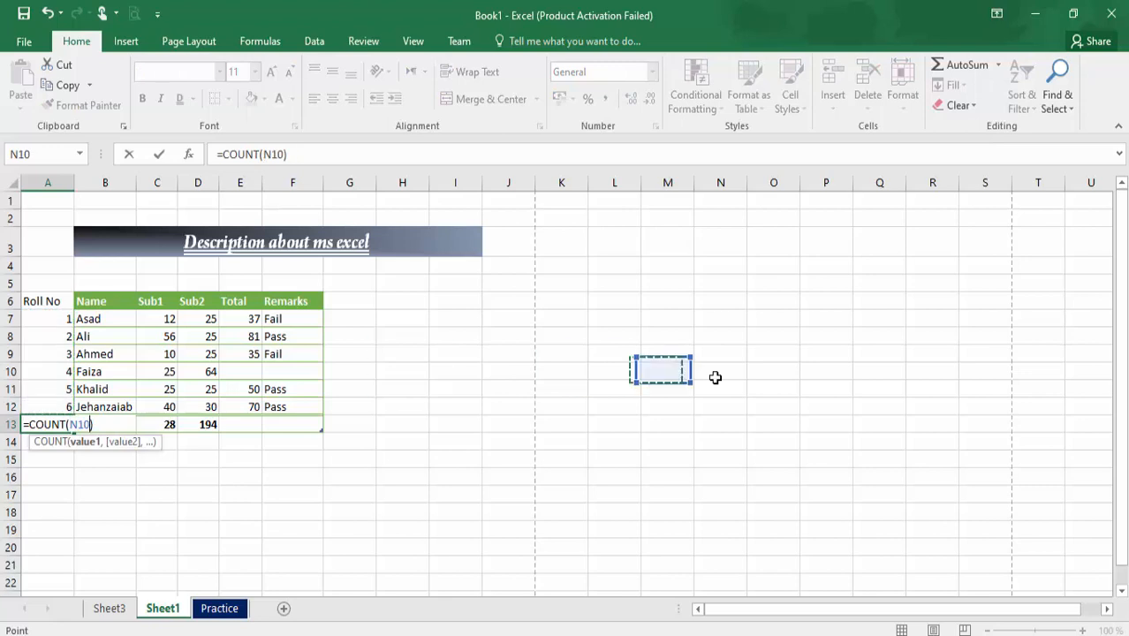
key("ctrl+z")
key("Return")
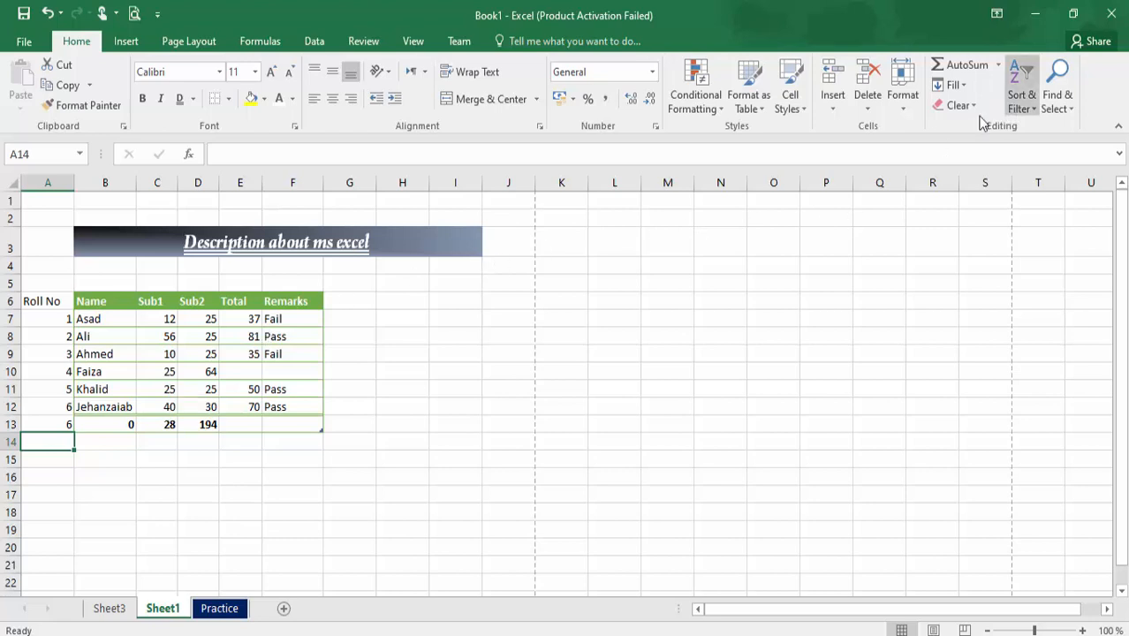
- Undo the count, the filled series and the Roll No entries in column A
left_click_drag(42, 302, 157, 354)
key("ctrl+z")
key("ctrl+z")
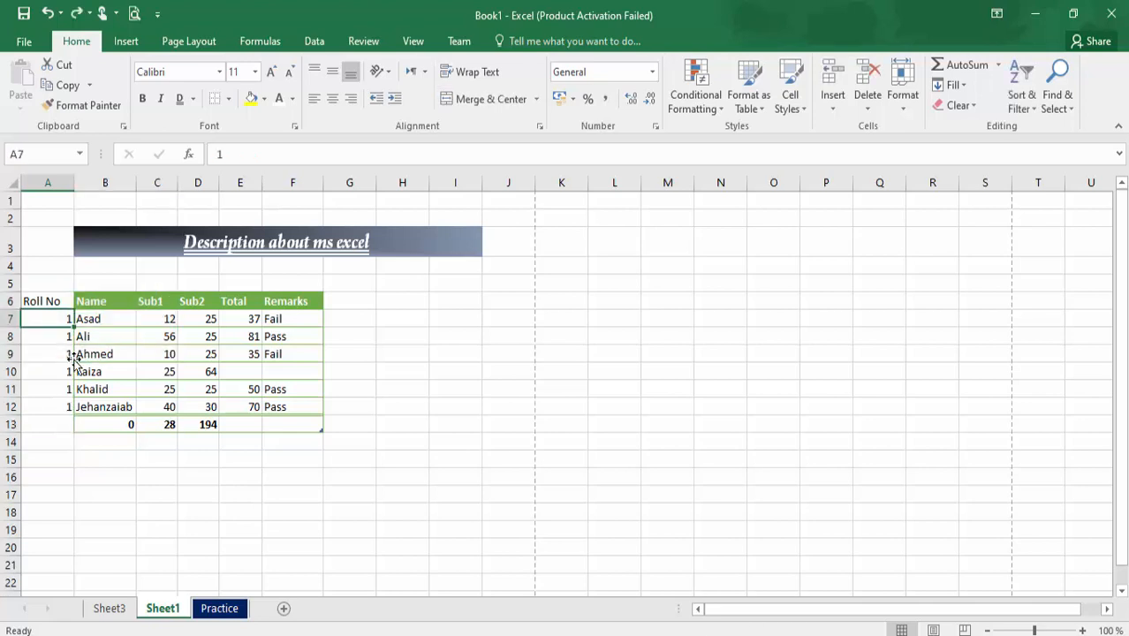
key("ctrl+z")
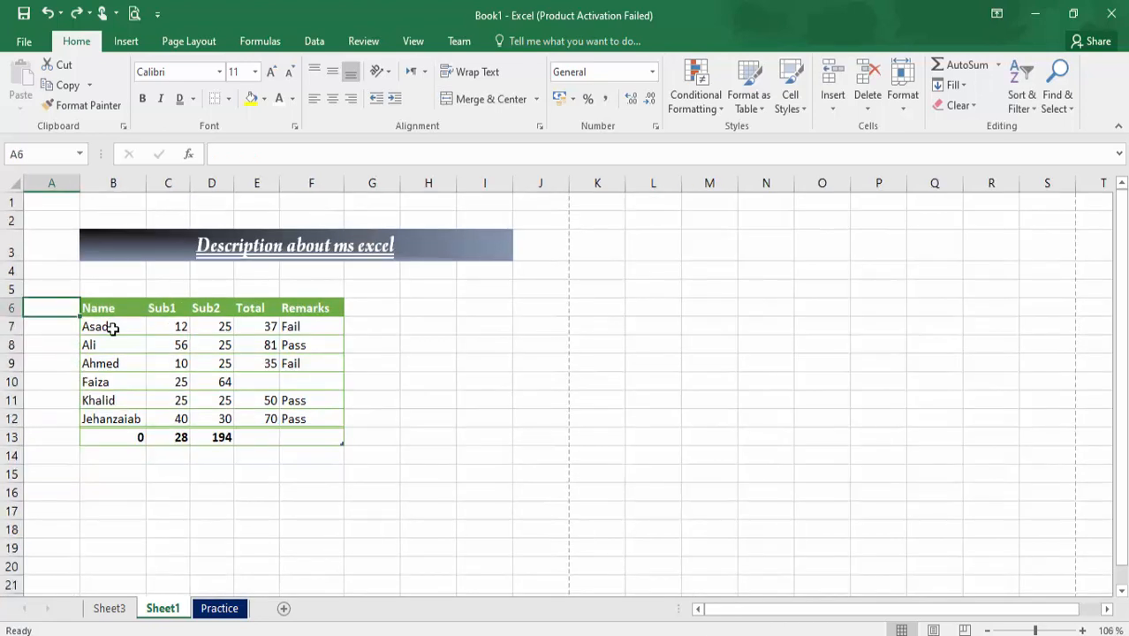
- Sort the marks table range B6:F12 from A to Z by the Name column
left_click(182, 326)
left_click(102, 310)
left_click_drag(101, 310, 313, 423)
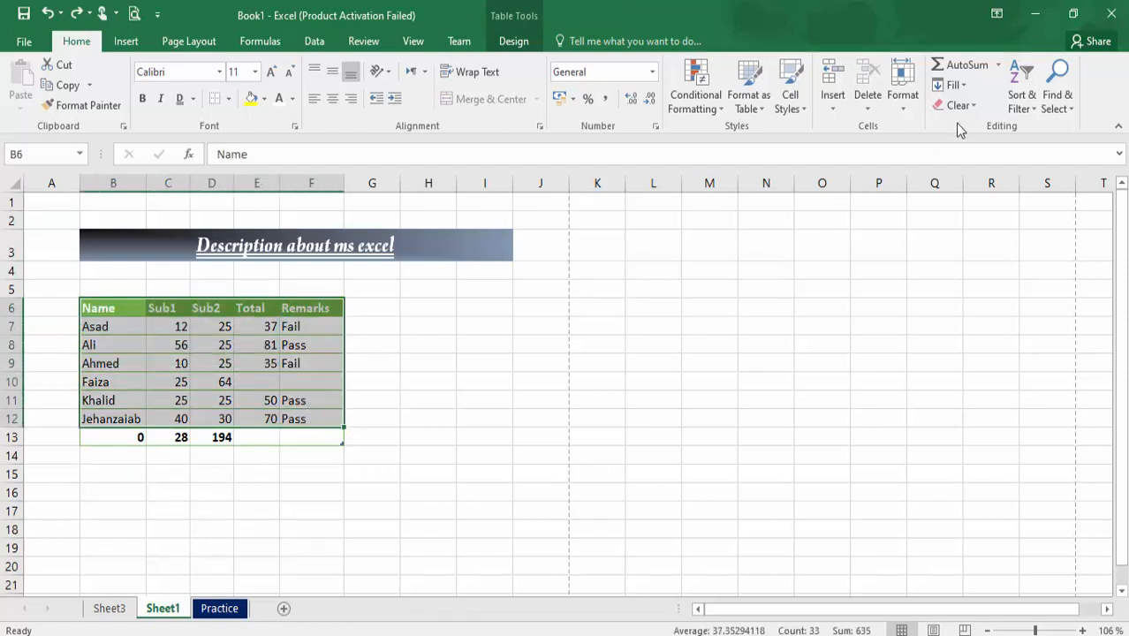
left_click(1027, 102)
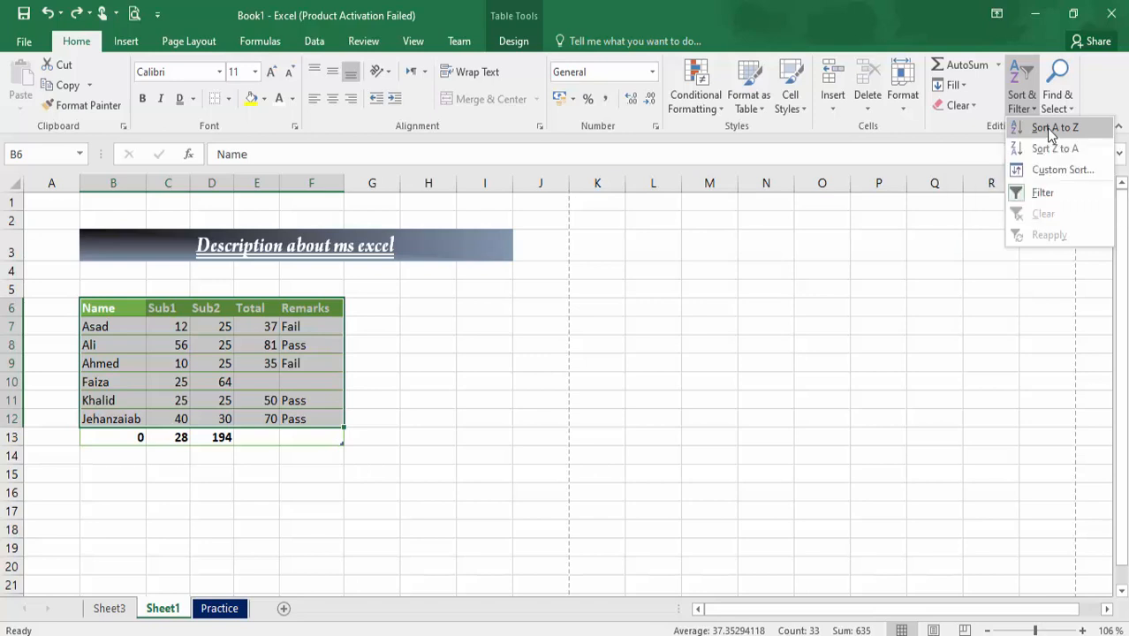
left_click(1050, 129)
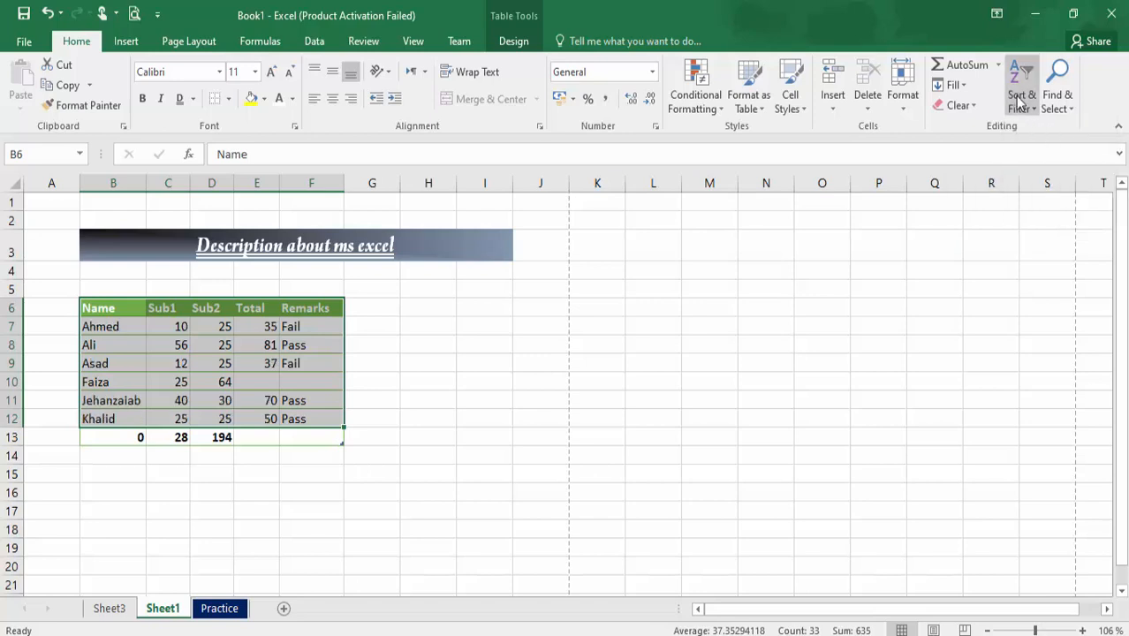
- Apply a custom sort to the marks table by Total values, ordered Largest to Smallest
left_click(1023, 102)
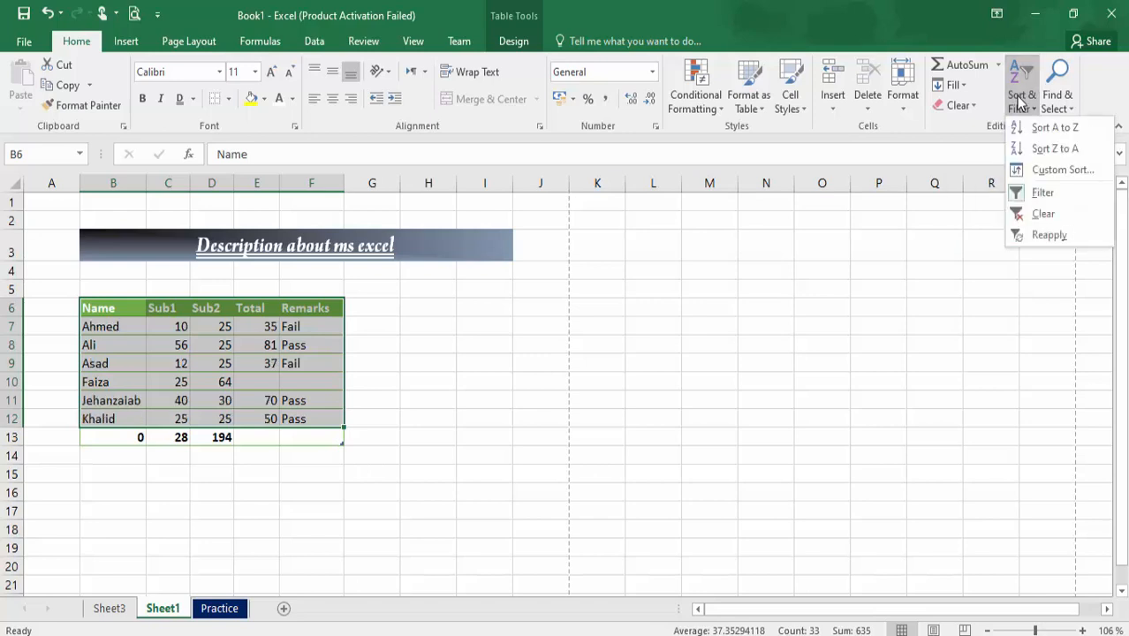
left_click(1039, 172)
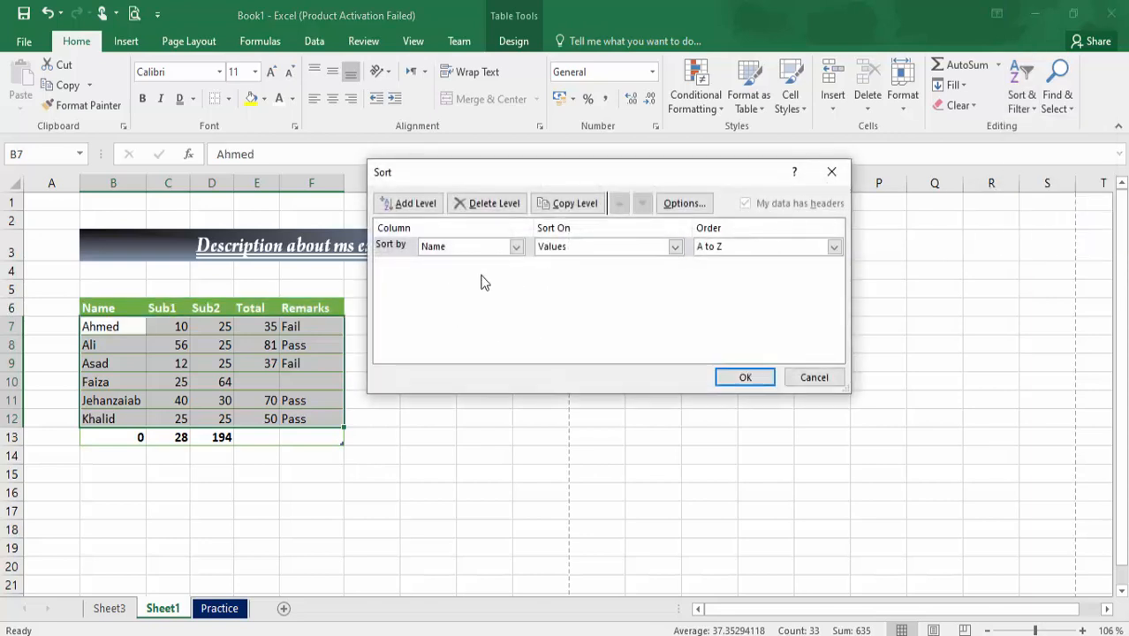
left_click(516, 247)
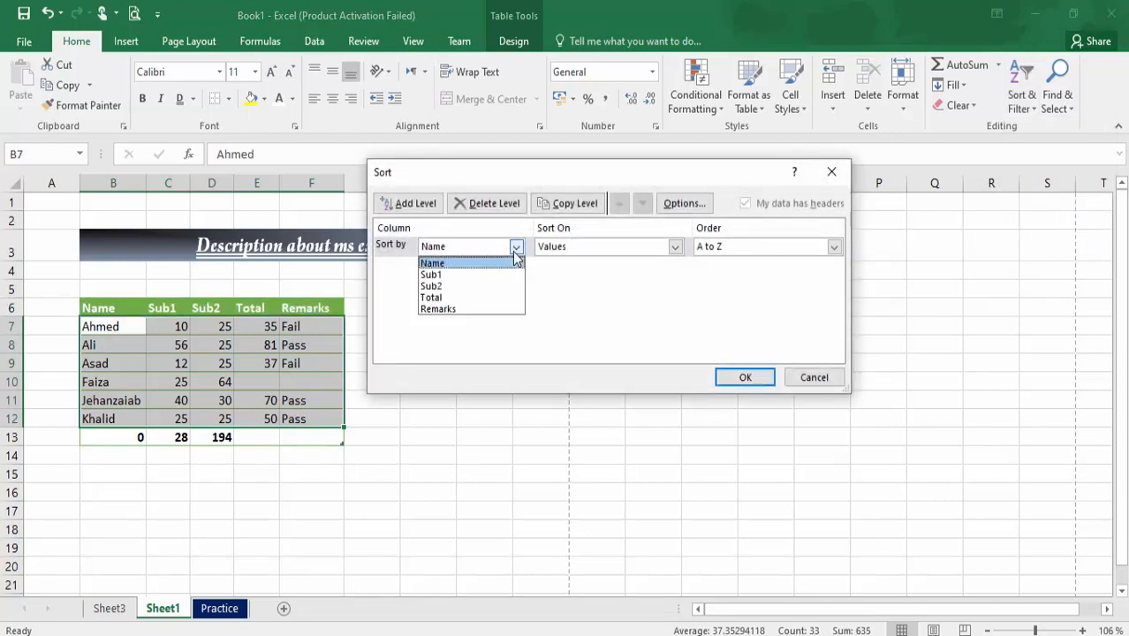
left_click(450, 298)
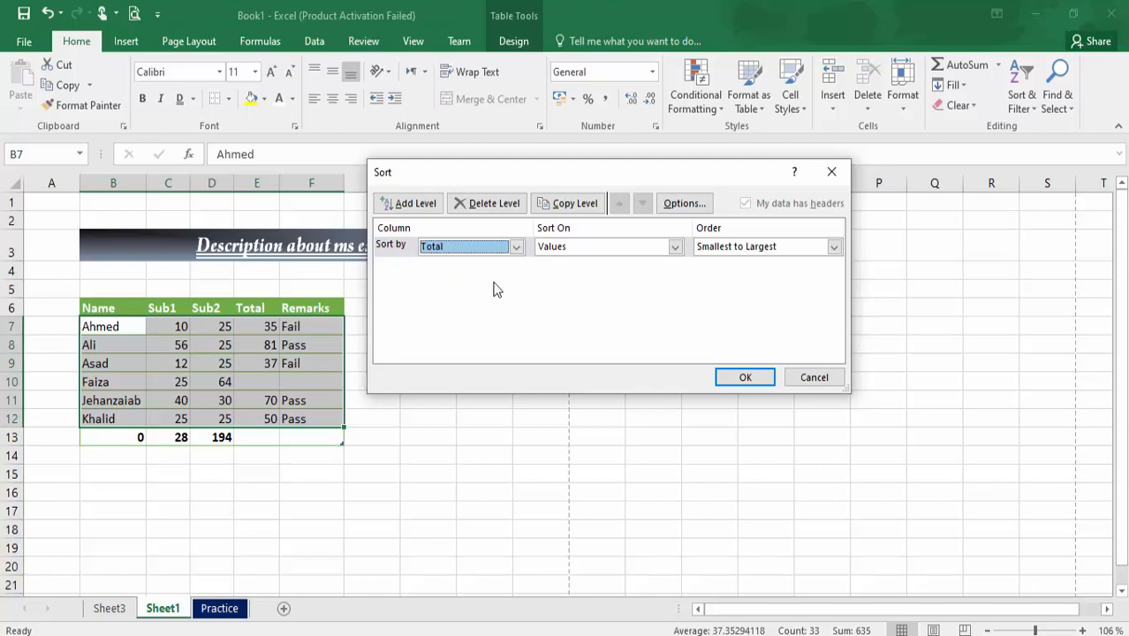
left_click(762, 249)
left_click(748, 273)
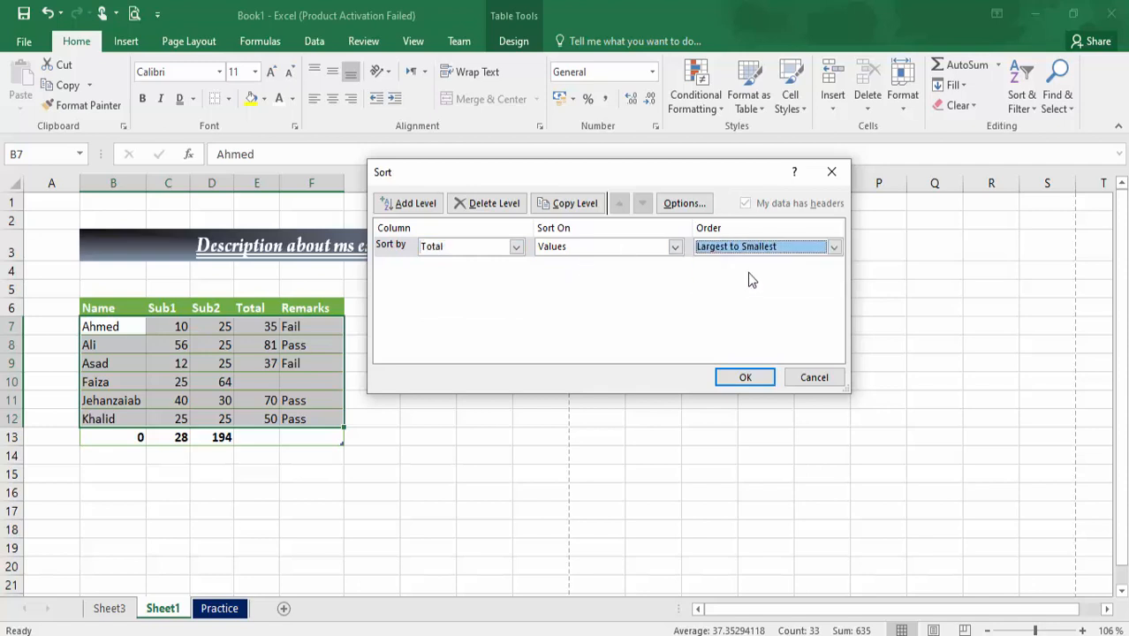
left_click(740, 375)
left_click(332, 369)
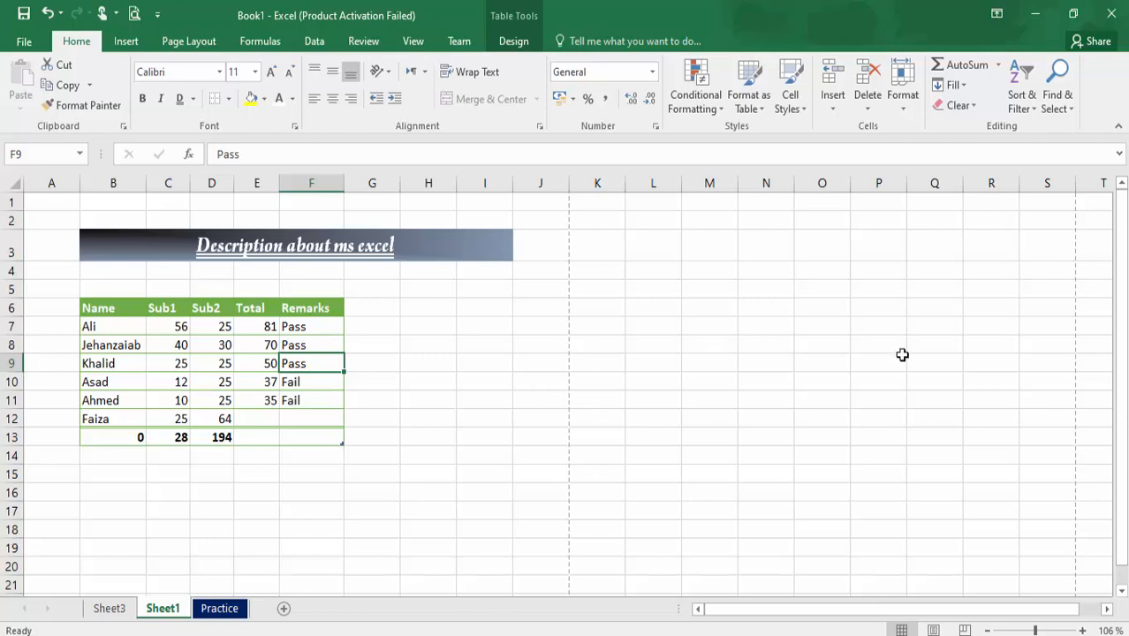
- Look at the Find and the Replace options of the Find and Replace dialog, closing it without searching
left_click(1054, 104)
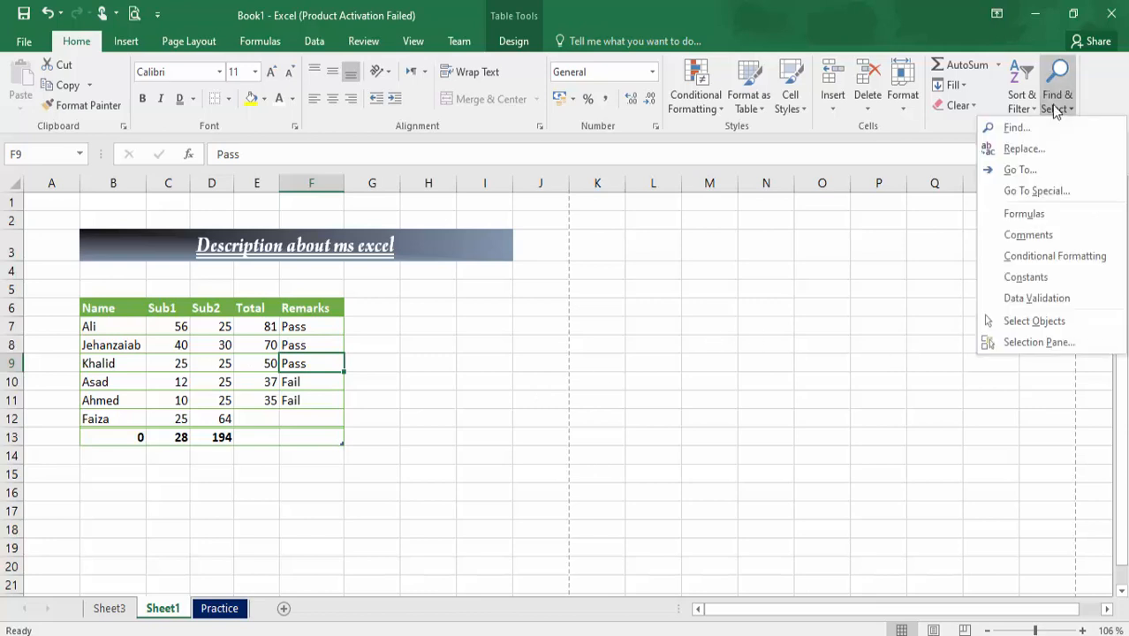
left_click(1014, 128)
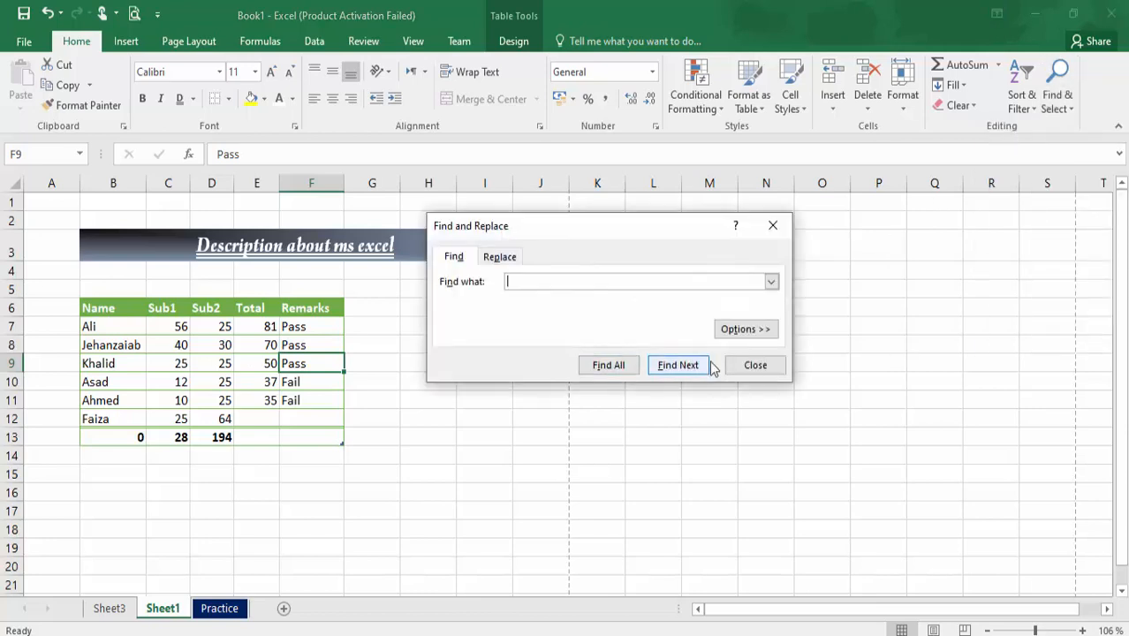
left_click(755, 366)
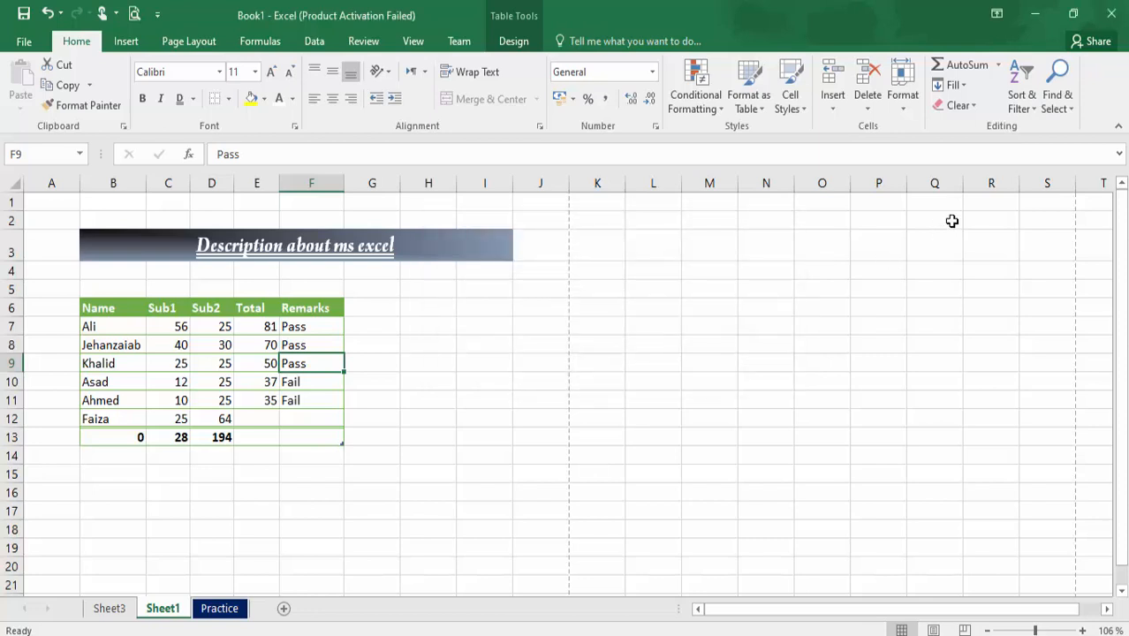
key("ctrl+h")
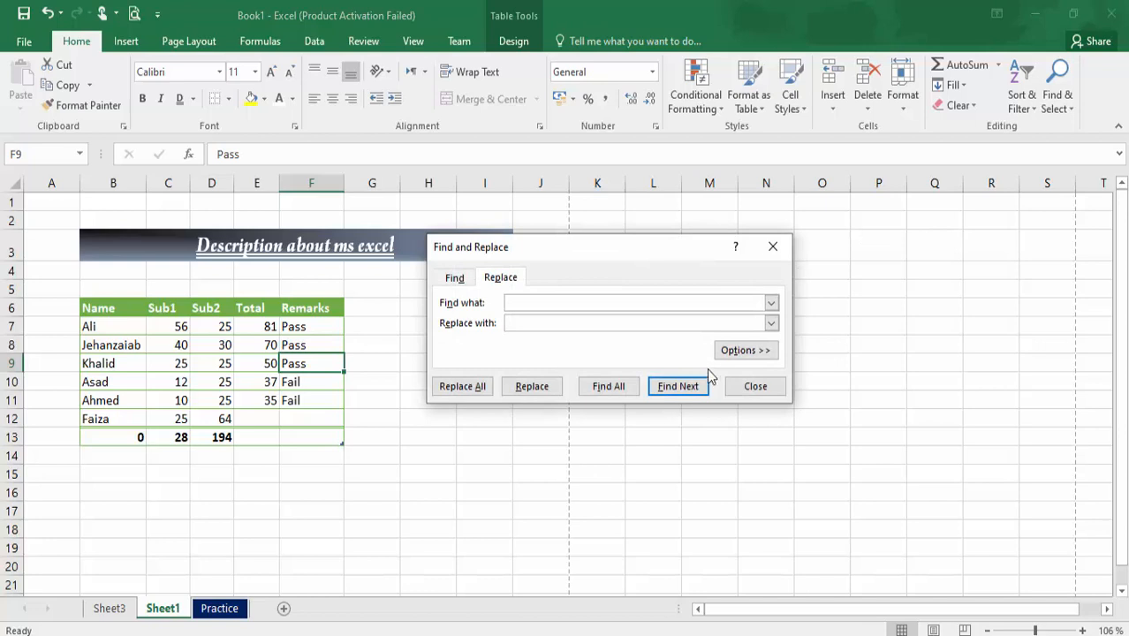
left_click(748, 386)
key("ctrl+f")
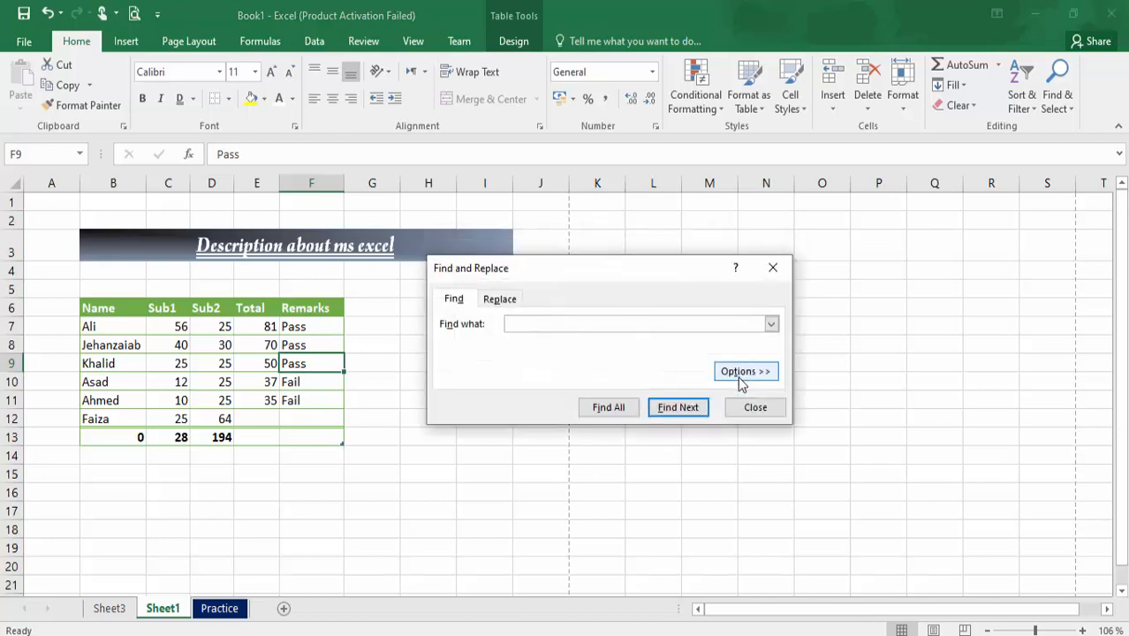
left_click(755, 407)
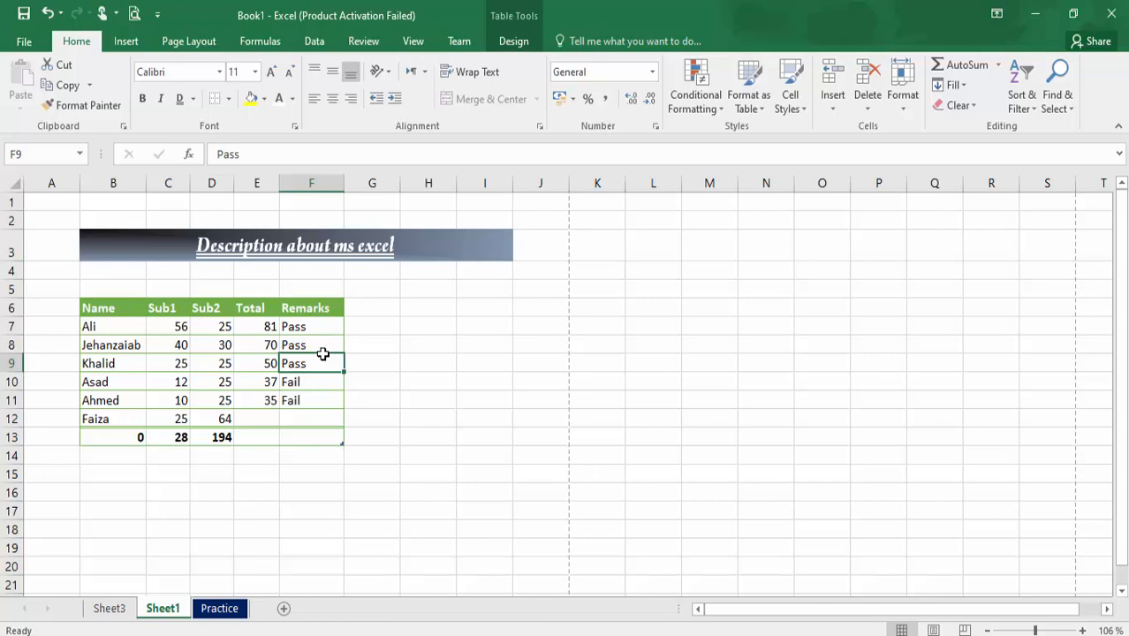
- With the title cell B3 selected, view the sources for inserting online pictures and close them without inserting anything
left_click(126, 43)
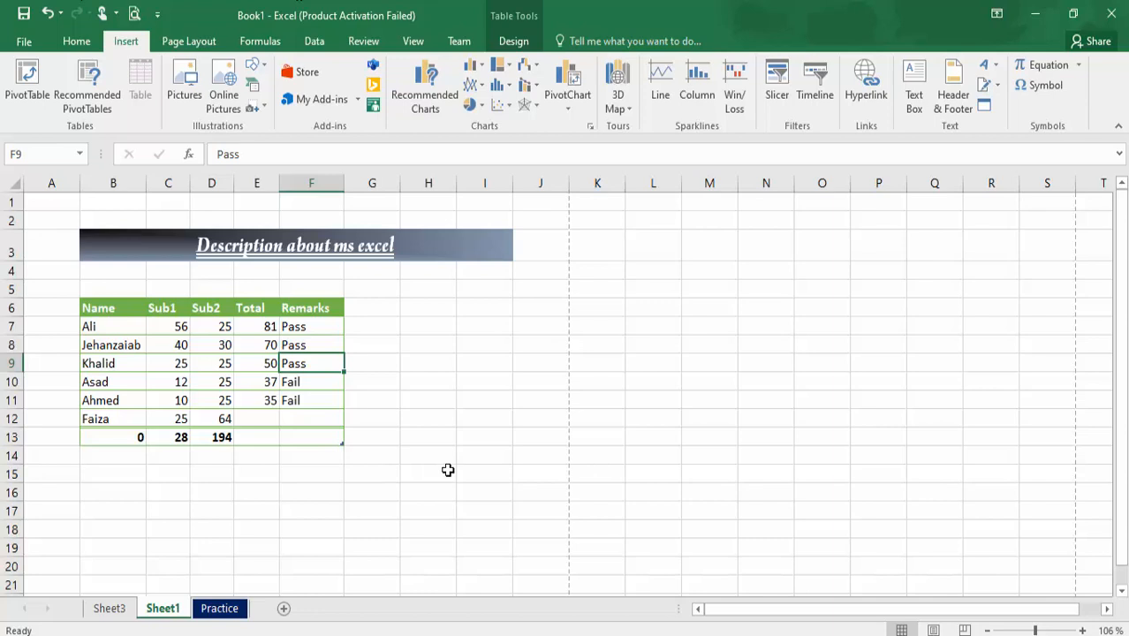
left_click(111, 256)
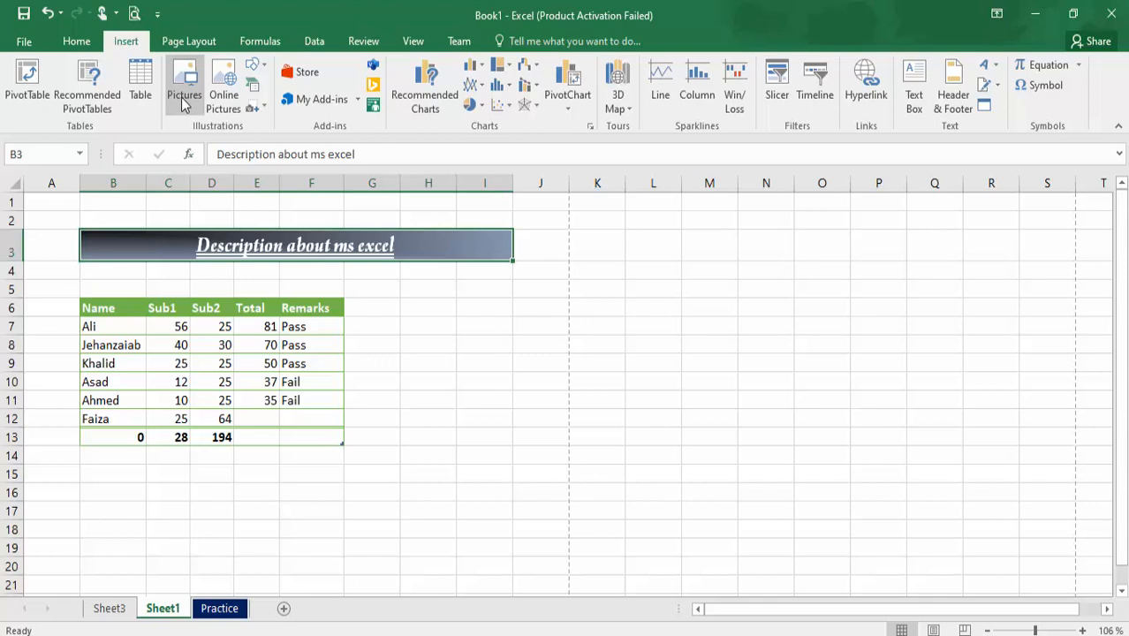
left_click(224, 99)
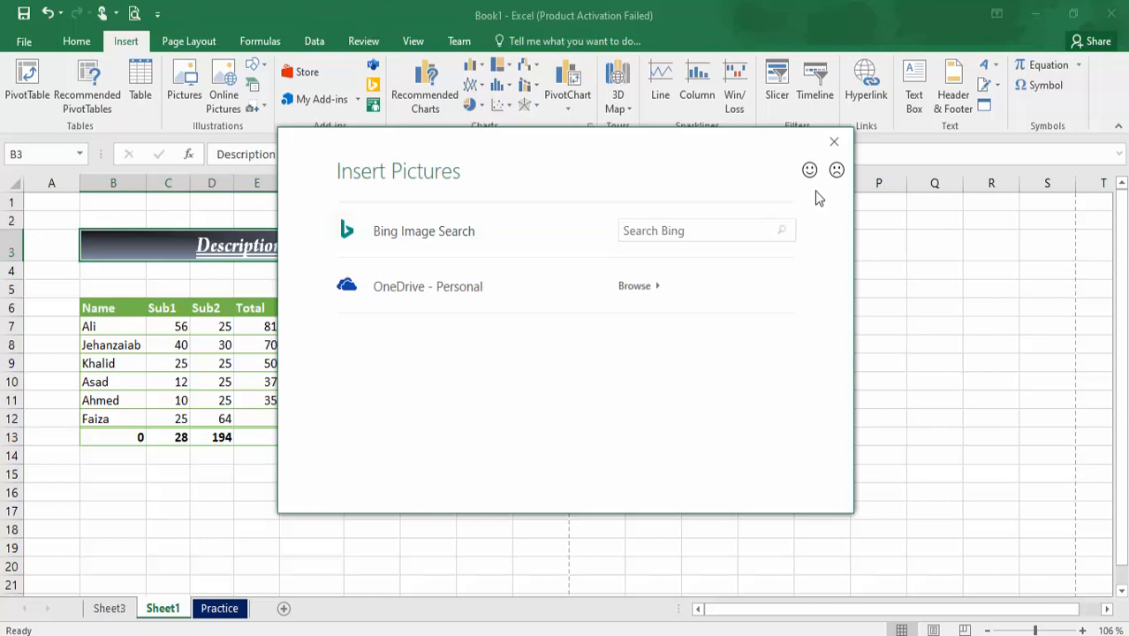
left_click(835, 143)
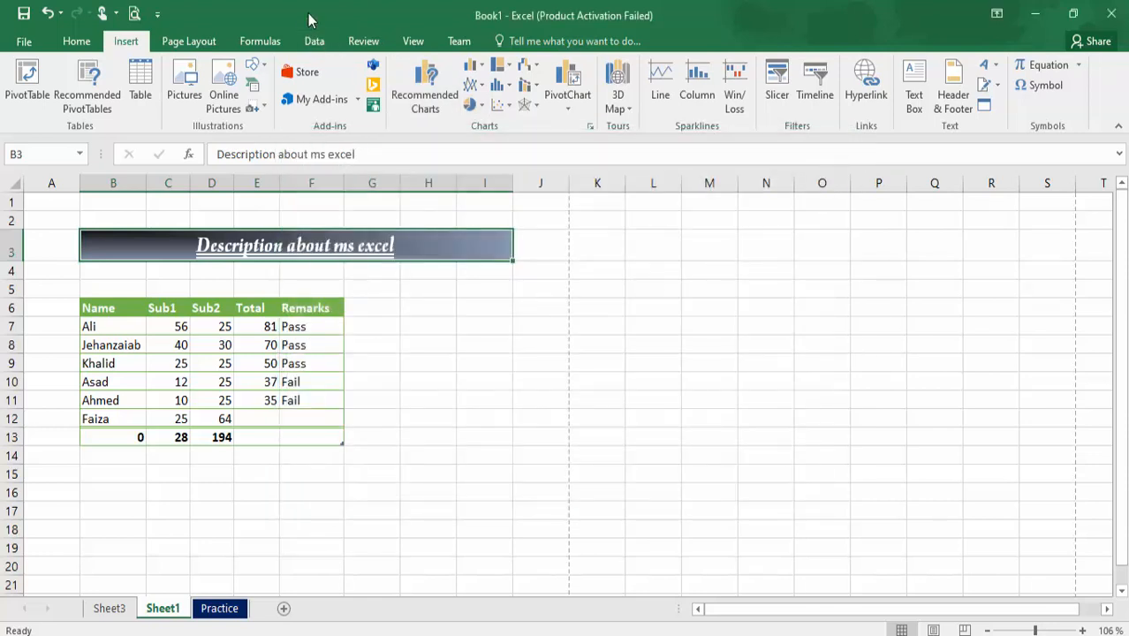
left_click(224, 88)
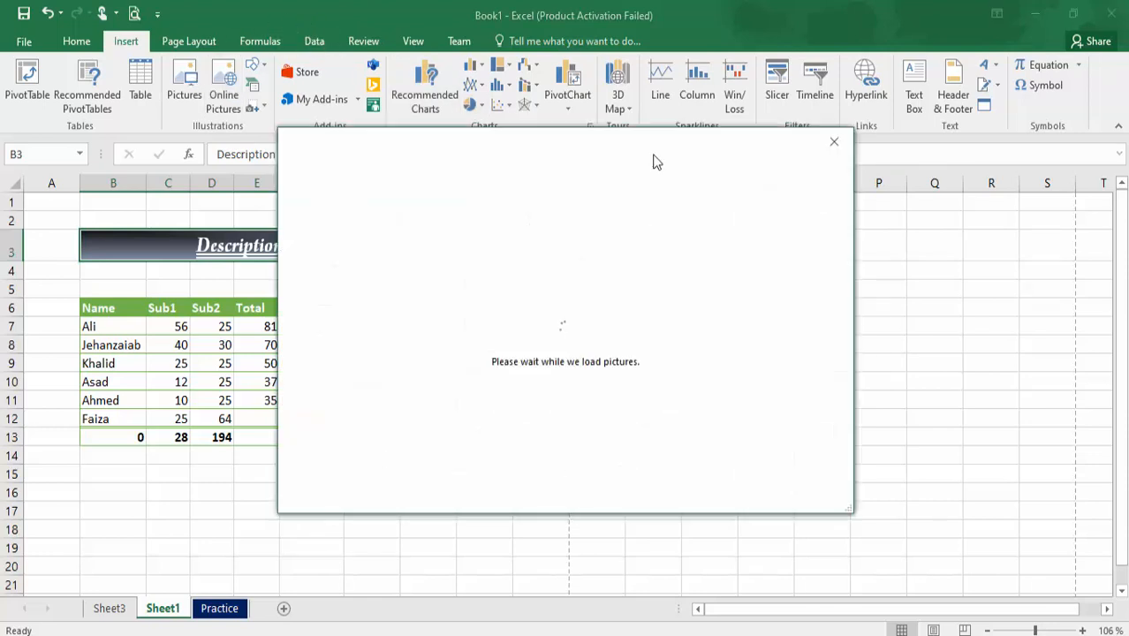
left_click(834, 141)
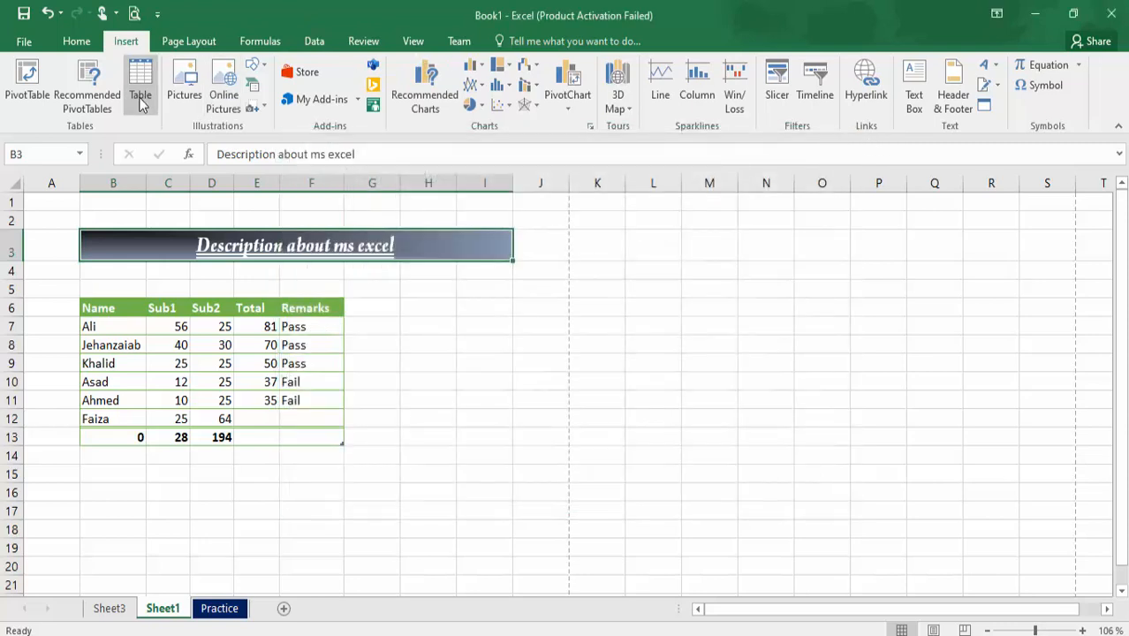
- Insert the picture asad-logo.png from the TechieAsad folder on the Desktop into the sheet
left_click(181, 97)
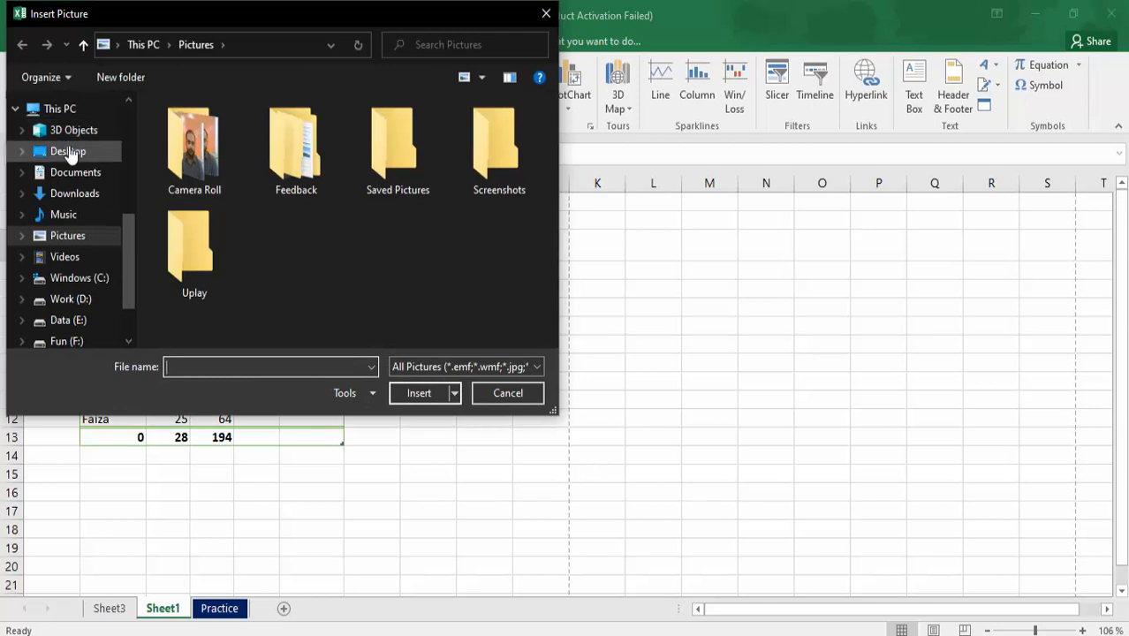
left_click(69, 152)
left_click(287, 221)
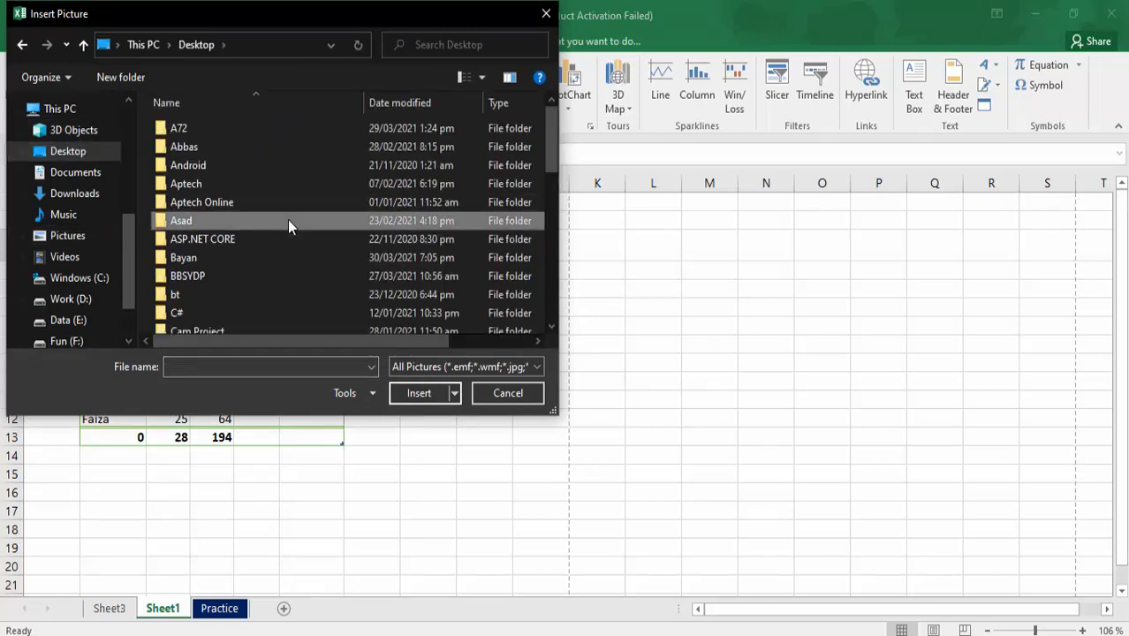
scroll(288, 221, "down", 10)
double_click(287, 227)
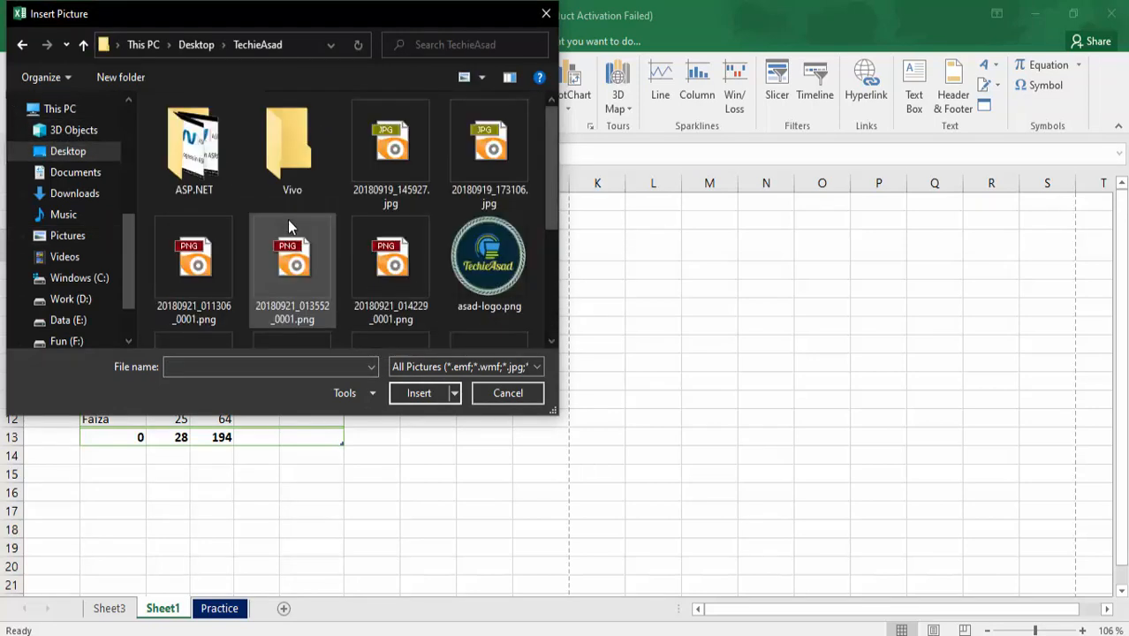
left_click(287, 227)
key("Right")
key("Right")
key("Return")
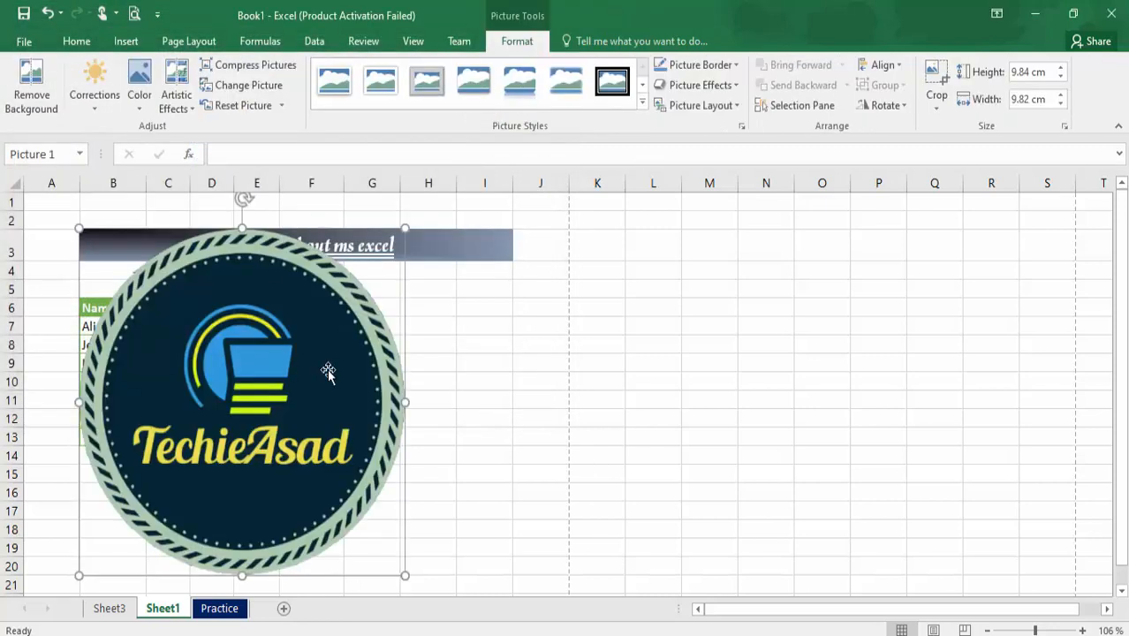
- Shrink the logo picture to about 0.78 by 0.77 cm so it fits inside the left end of the row 3 title banner
left_click_drag(404, 229, 129, 258)
left_click(192, 238)
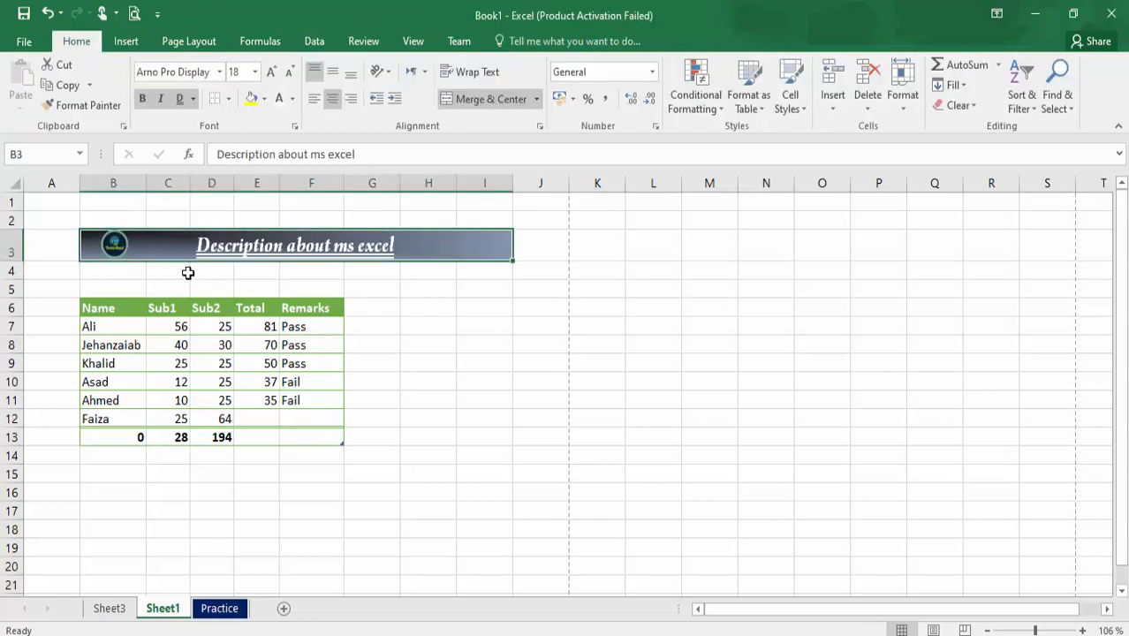
left_click(128, 42)
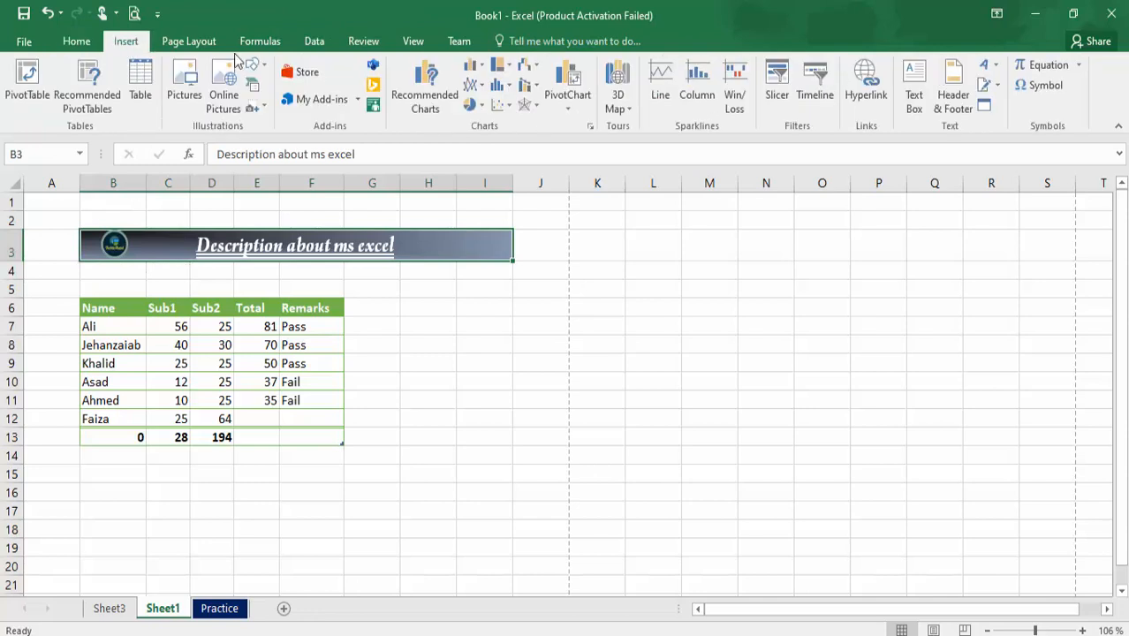
left_click(136, 239)
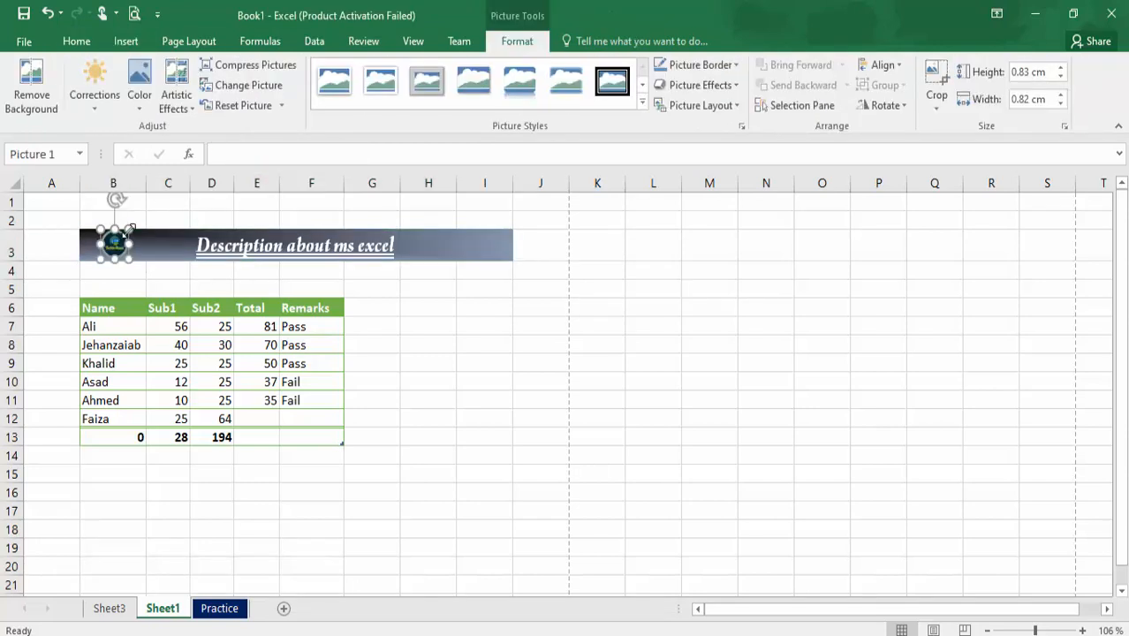
left_click_drag(128, 230, 127, 231)
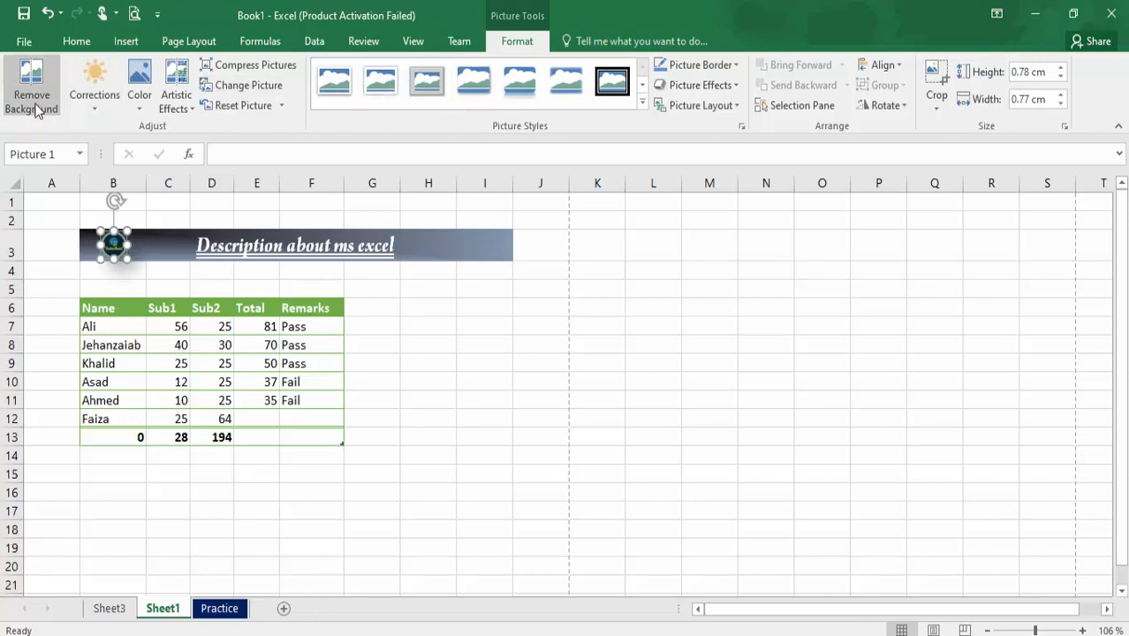
- Apply a brightness/contrast correction and an artistic effect to the logo picture in the title banner
left_click(105, 107)
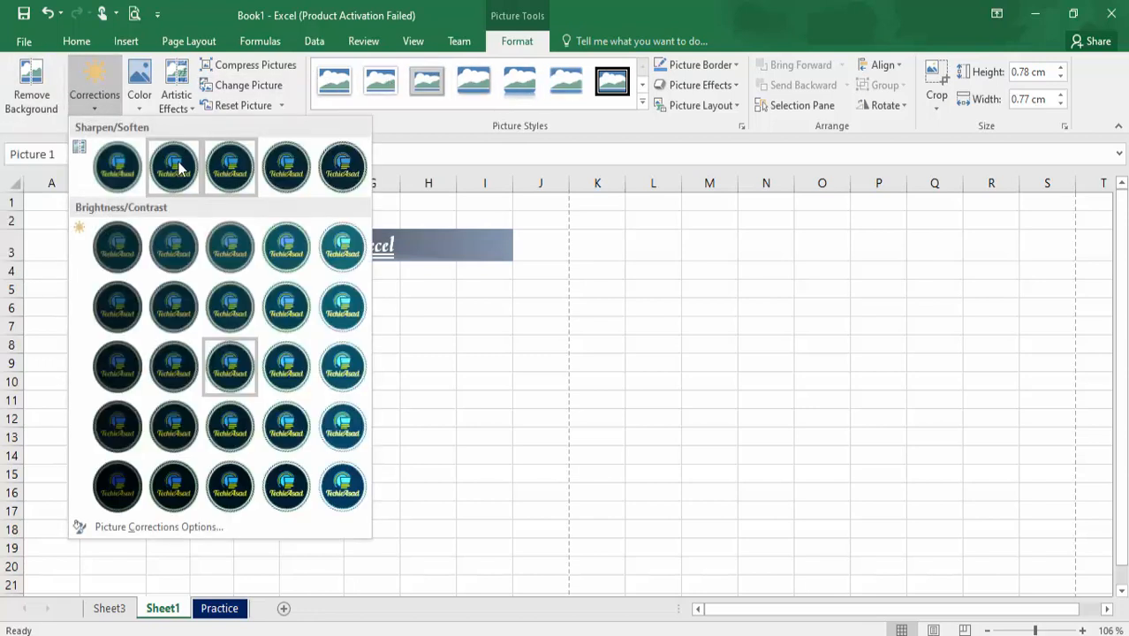
left_click(222, 264)
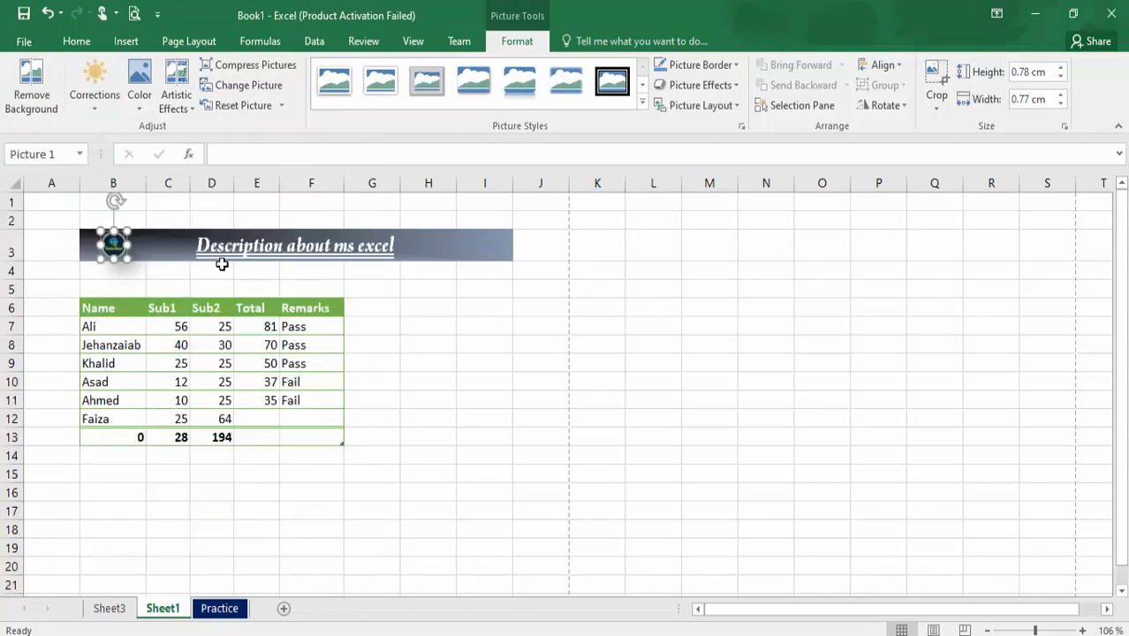
left_click(177, 95)
left_click(276, 281)
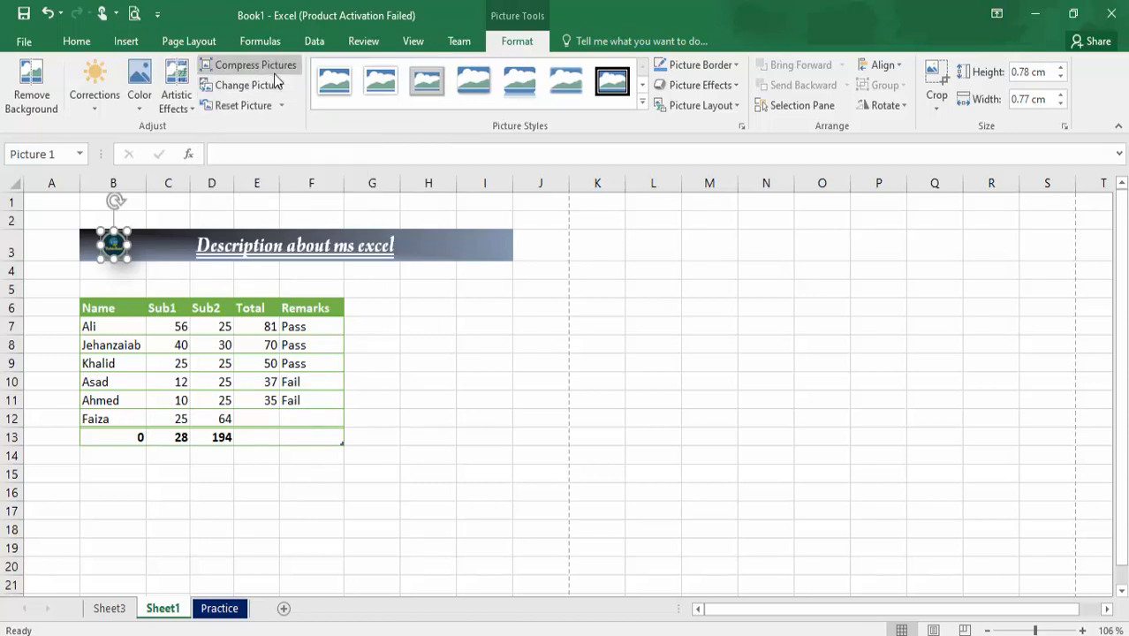
- Give the logo picture a border colour and a picture effect, without applying any picture layout
left_click(707, 65)
left_click(733, 164)
left_click(707, 89)
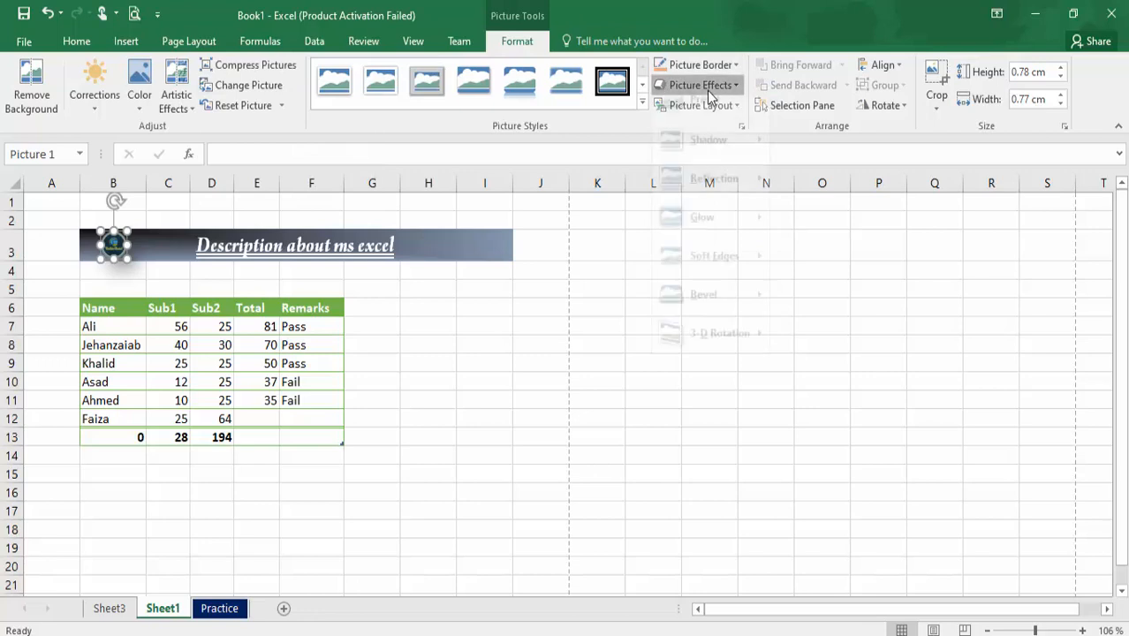
left_click(800, 358)
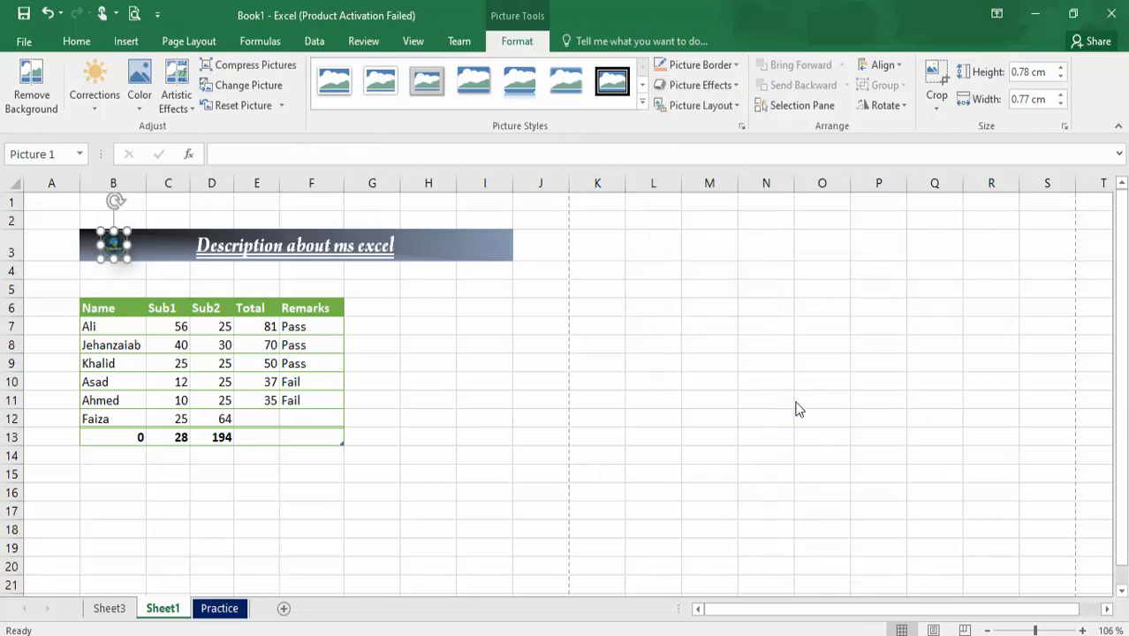
left_click(698, 105)
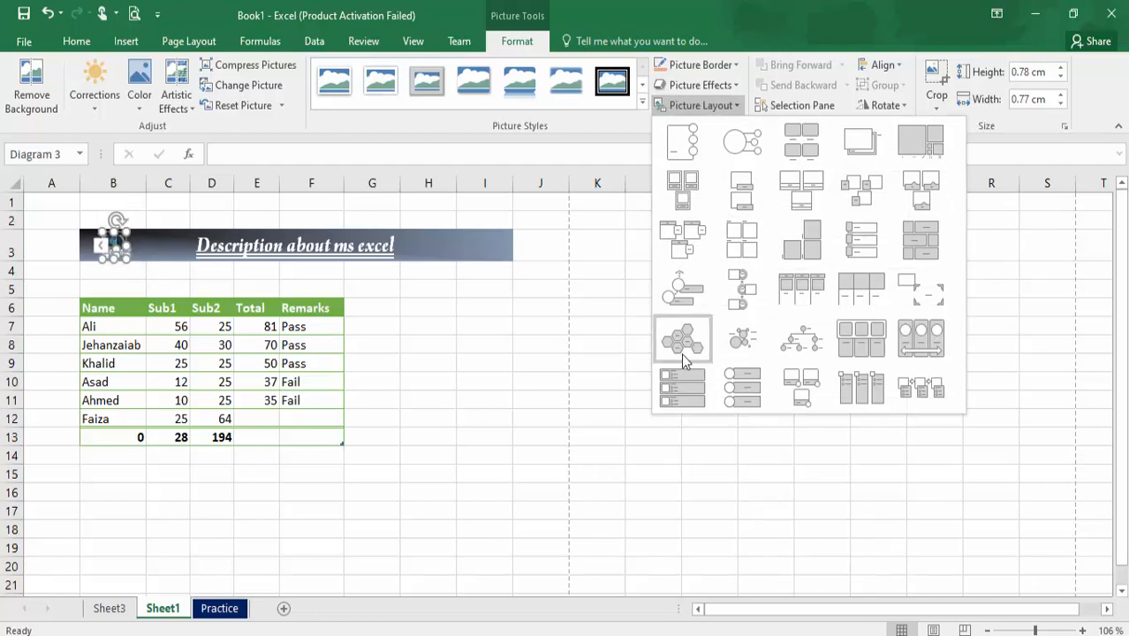
left_click(620, 276)
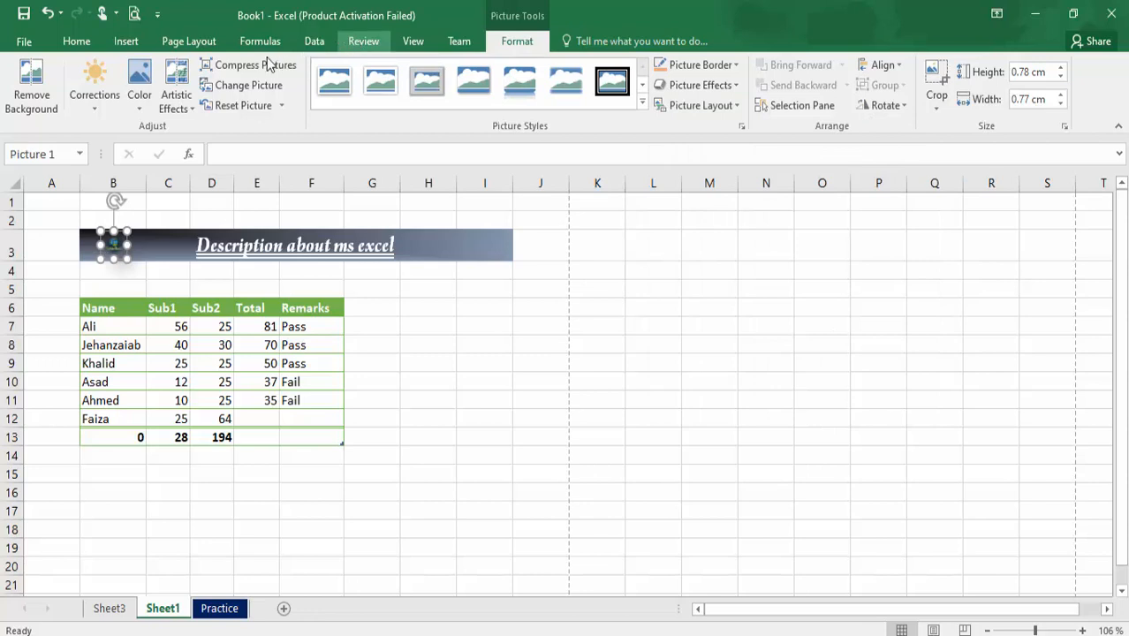
- Draw a rectangle about 2.35 cm high and 4.84 cm wide beside the marks table, starting at column H, row 6
left_click(186, 41)
left_click(129, 42)
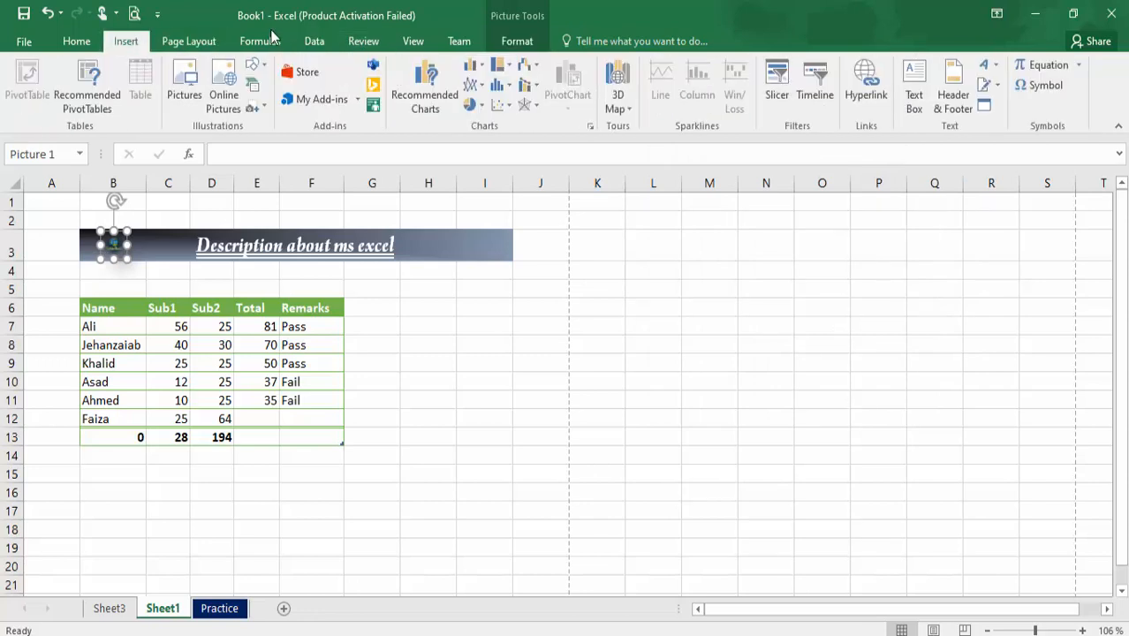
left_click(256, 67)
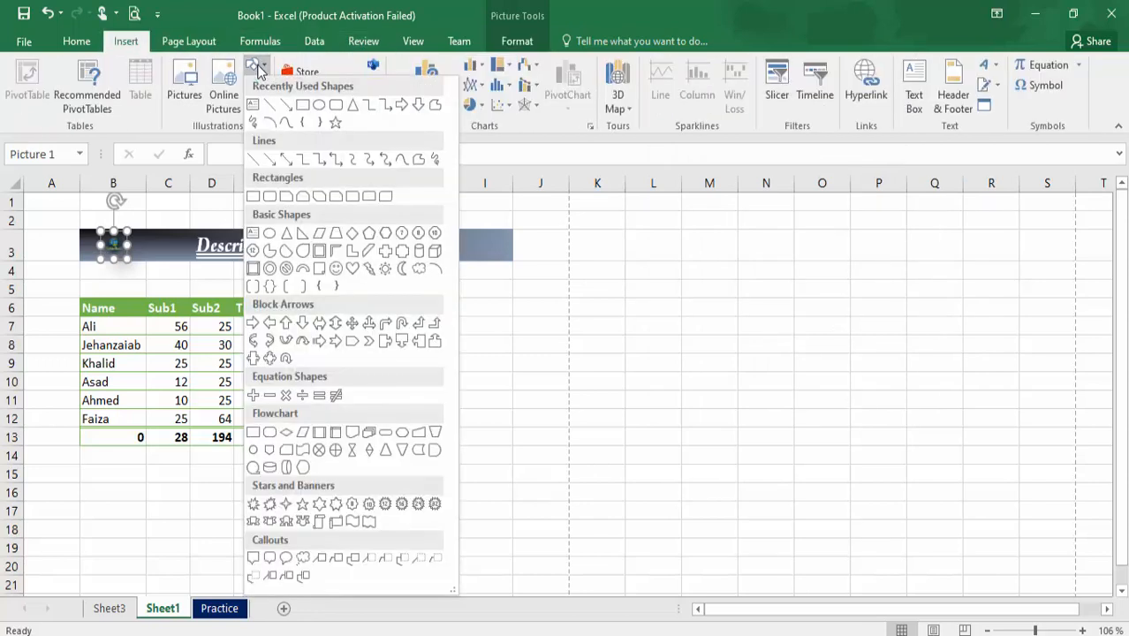
left_click(302, 104)
mouse_move(452, 296)
left_mouse_down()
mouse_move(577, 395)
mouse_move(610, 381)
left_mouse_up()
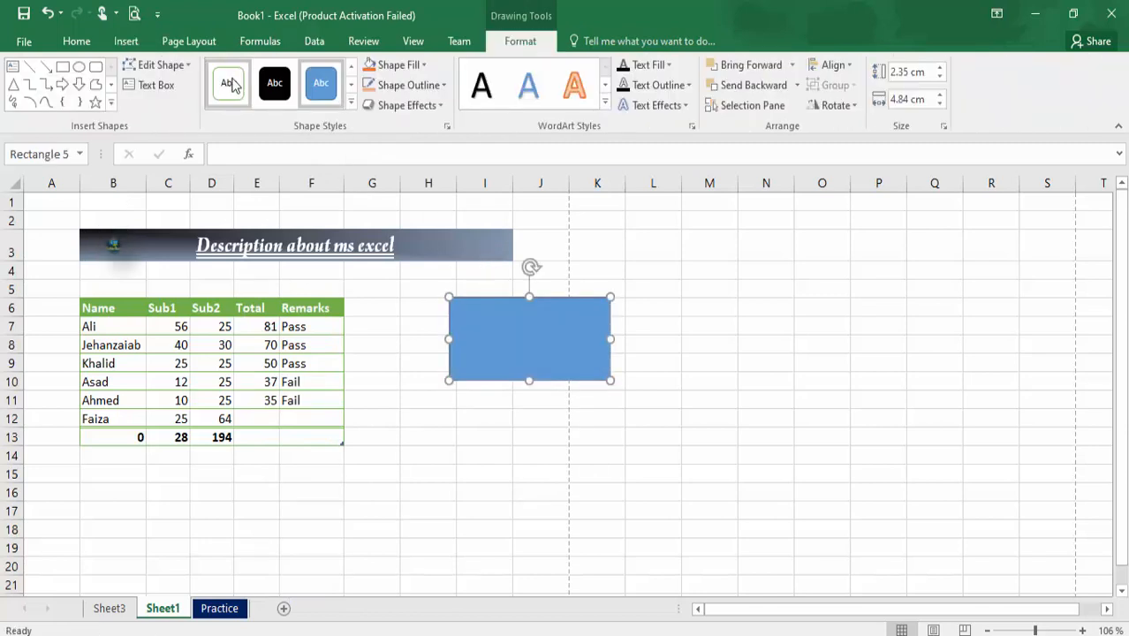
- Draw a down arrow about 3.62 cm high and 3.3 cm wide and place it overlapping the rectangle's right edge
left_click(78, 84)
left_click_drag(527, 312, 636, 439)
left_click_drag(590, 392, 632, 376)
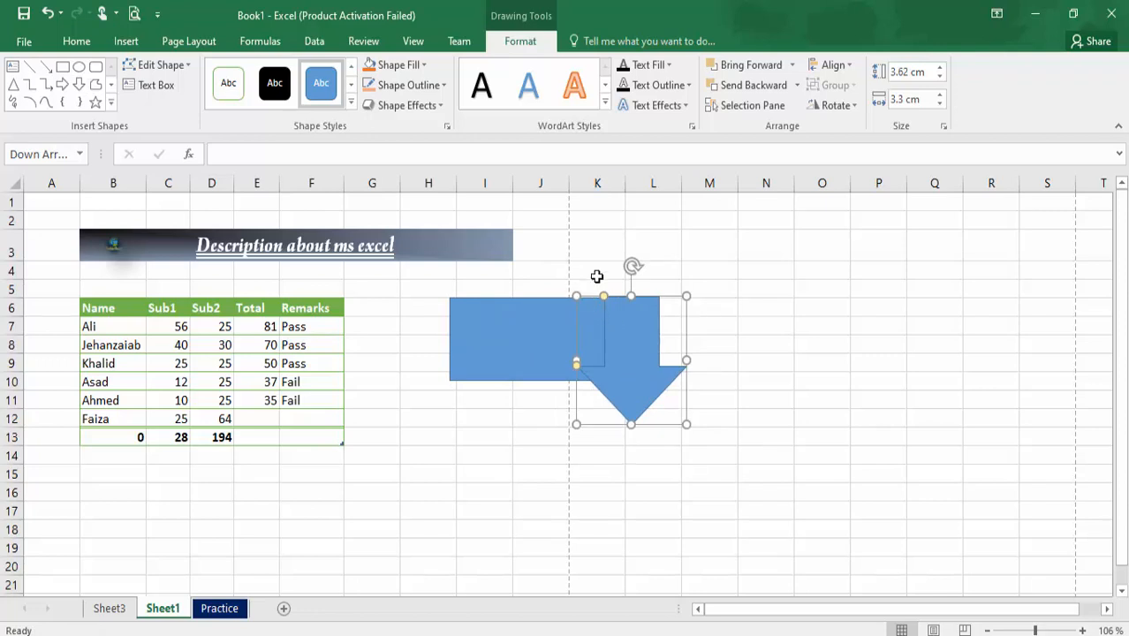
- Rotate the arrow to point right and slightly downward, and lengthen it to about 5.64 cm
left_click_drag(630, 268, 615, 339)
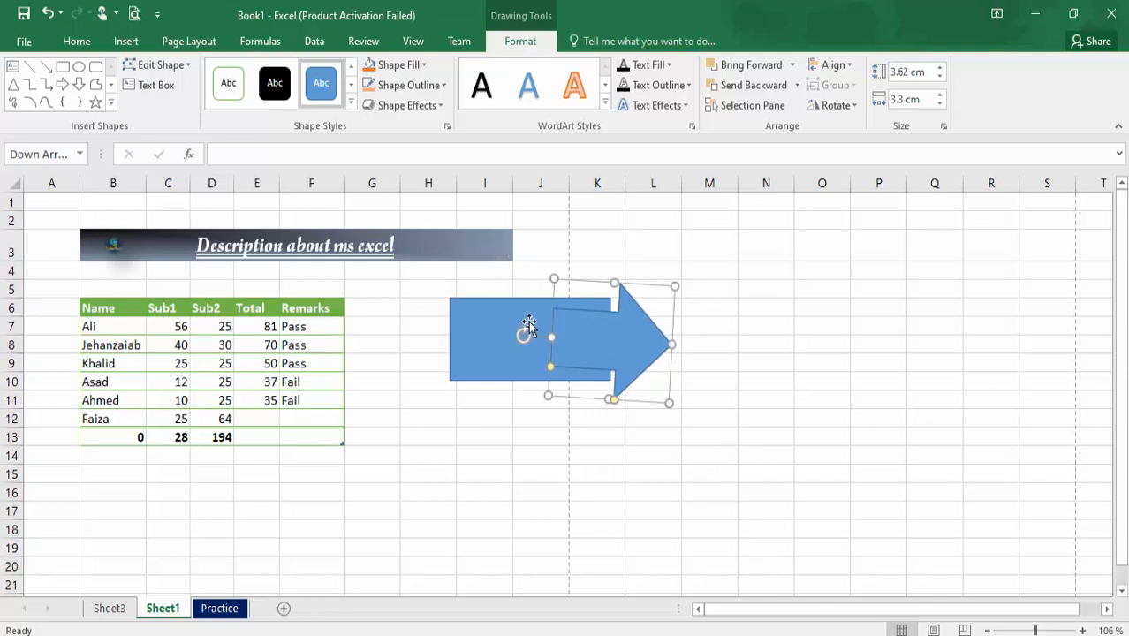
left_click_drag(525, 330, 524, 324)
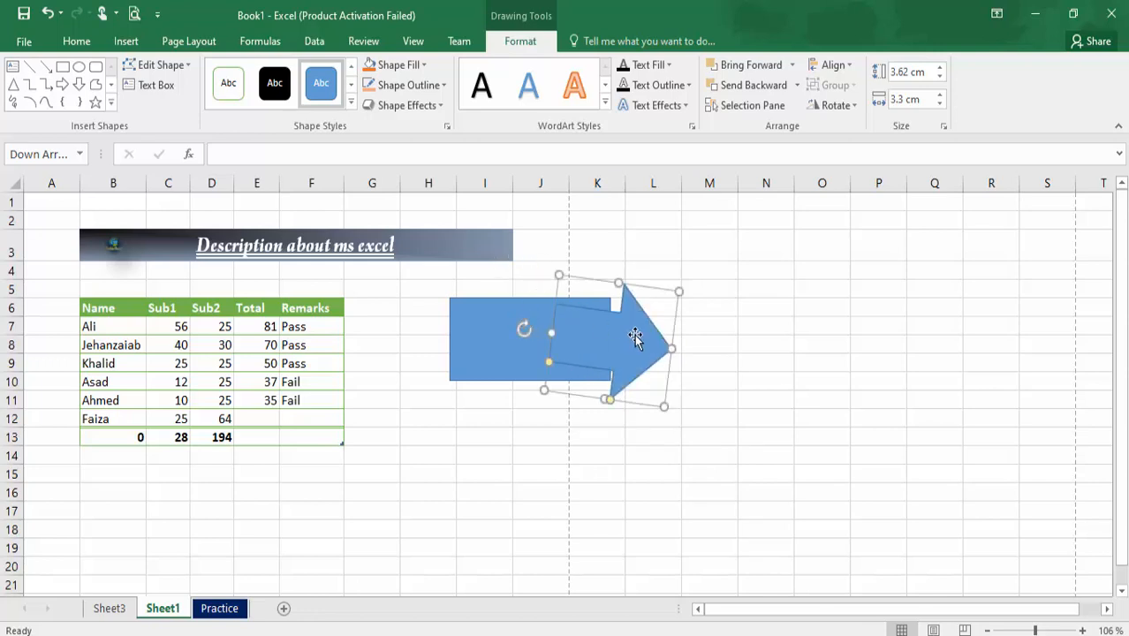
left_click_drag(668, 345, 738, 358)
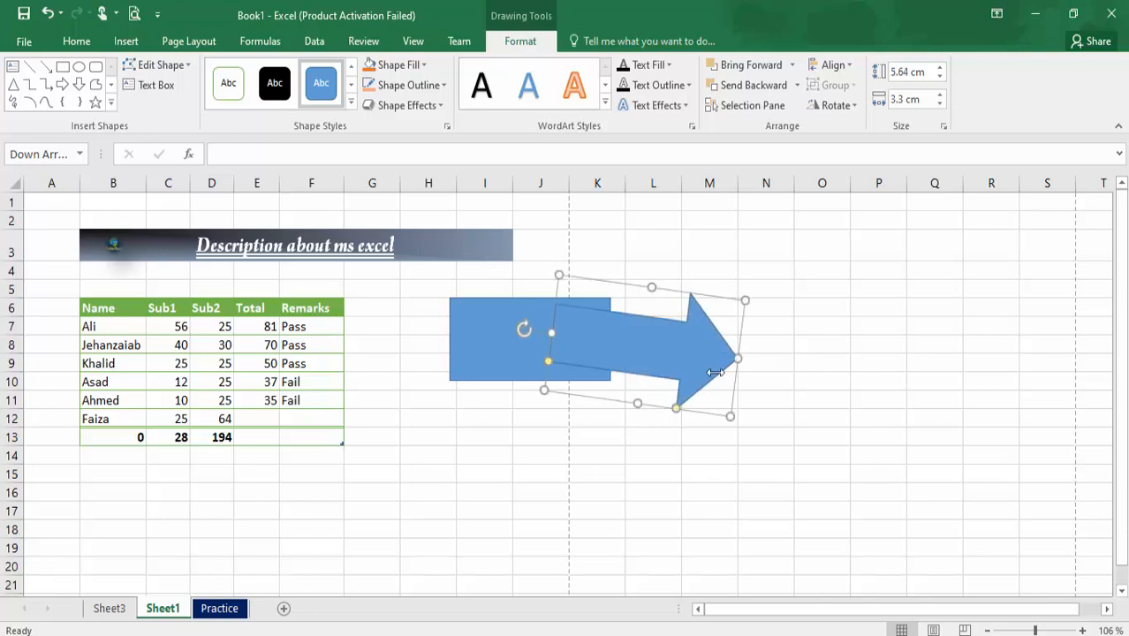
- Apply the white-fill, green-outline shape style to both the rectangle and the arrow
left_click(648, 415)
left_click(524, 371)
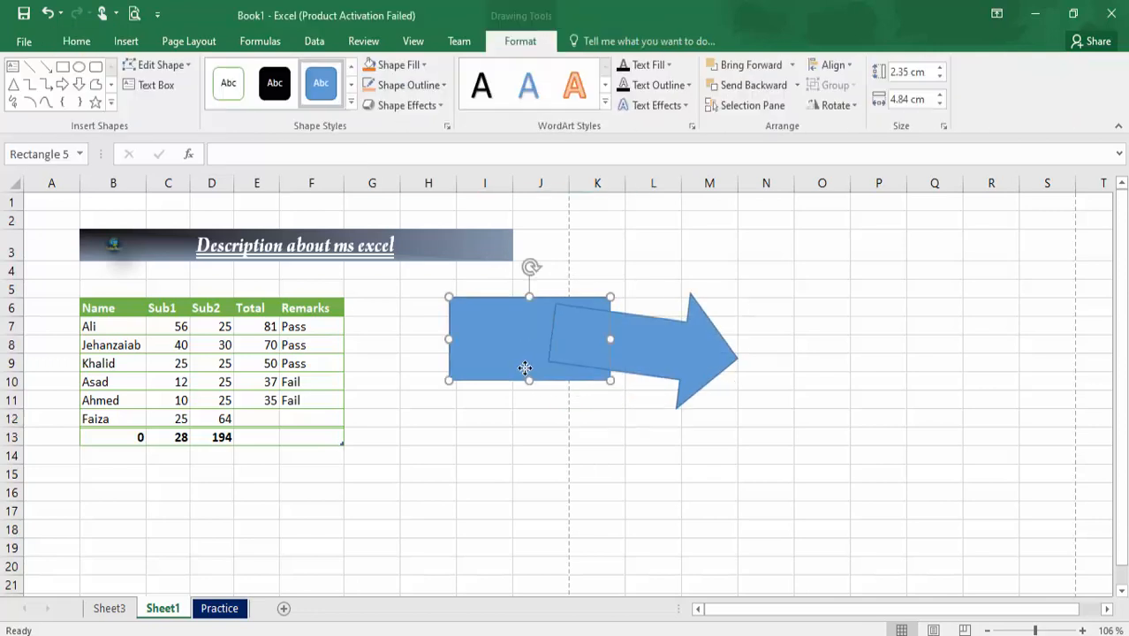
left_click(228, 84)
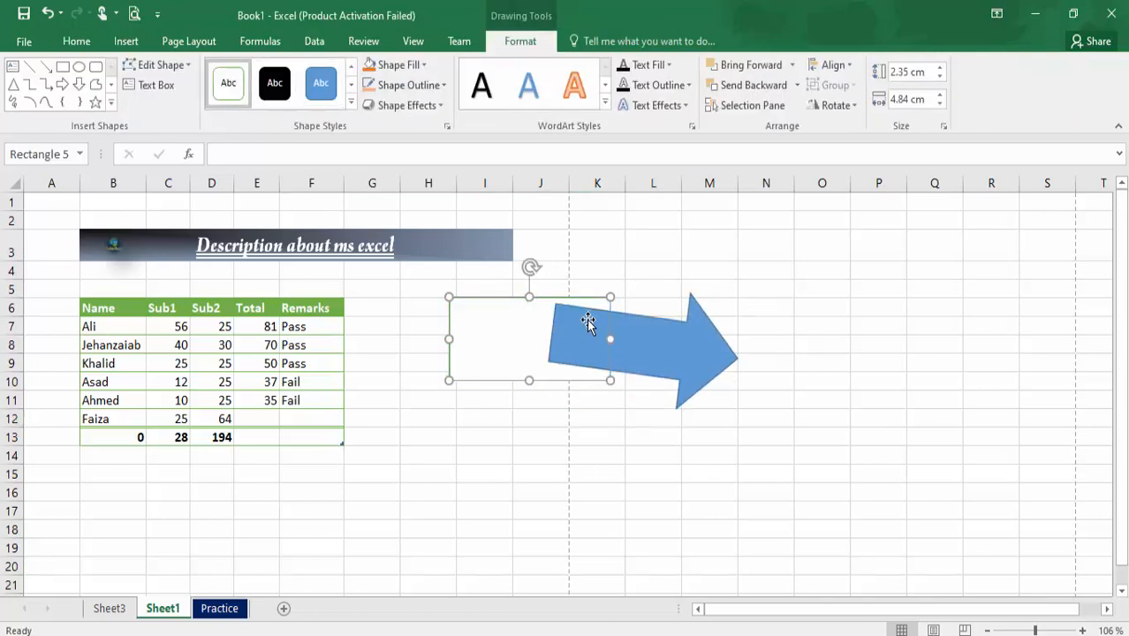
left_click(588, 318)
left_click(226, 87)
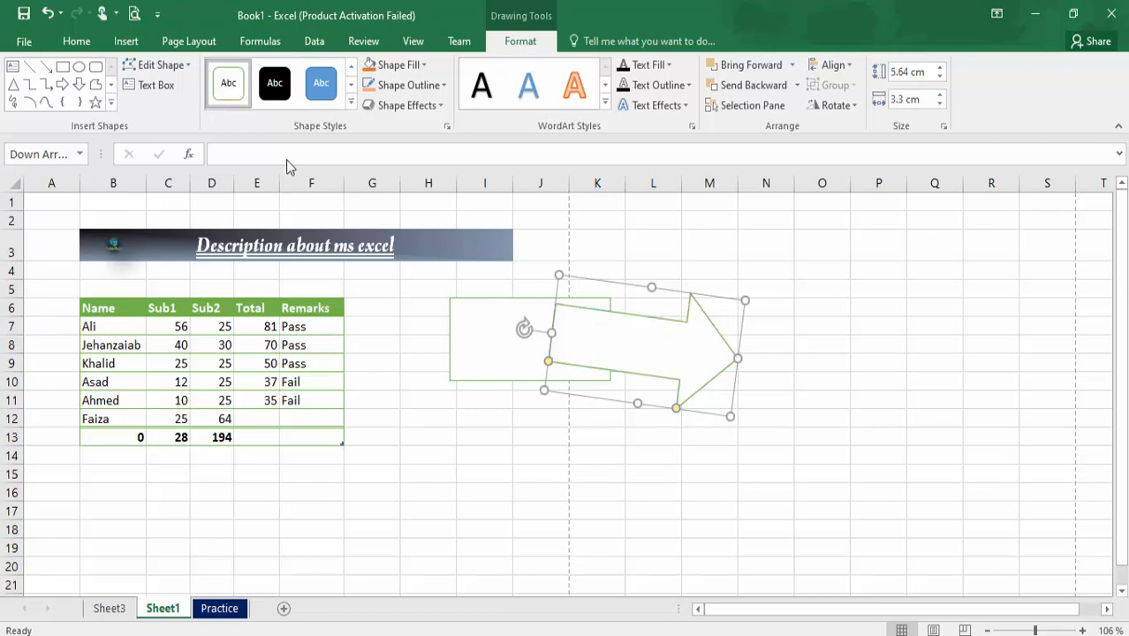
left_click(459, 455)
- Bring the rectangle to the front so it covers the overlapping part of the arrow
right_click(469, 359)
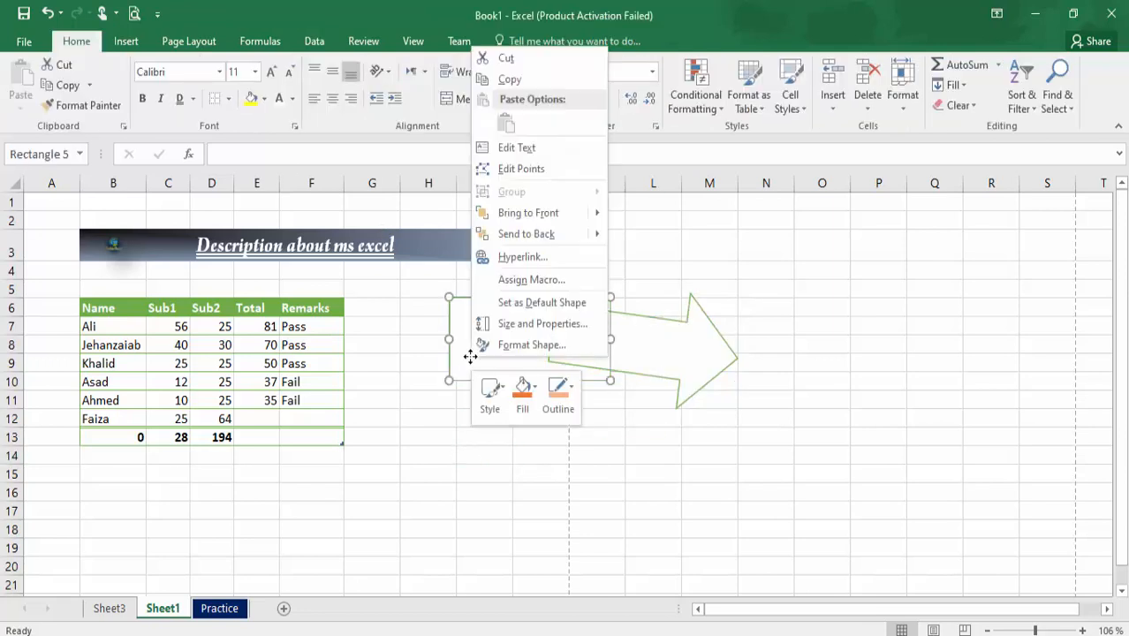
mouse_move(535, 213)
left_click(674, 213)
left_click(719, 289)
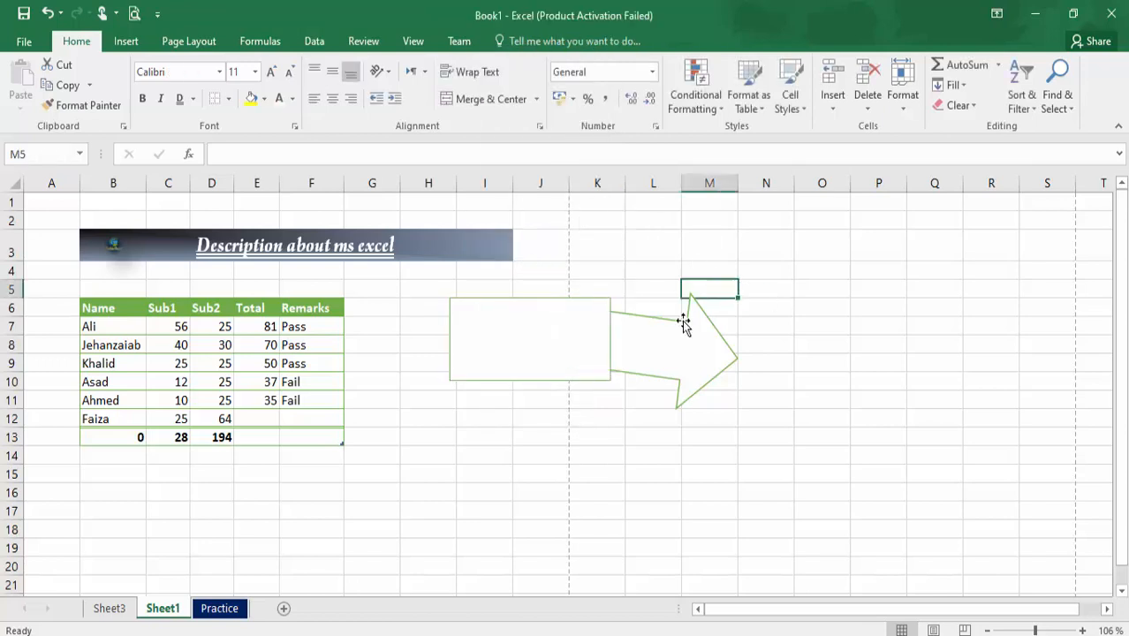
- Send the rectangle to the back so it lies behind the arrow
left_click(556, 346)
right_click(554, 343)
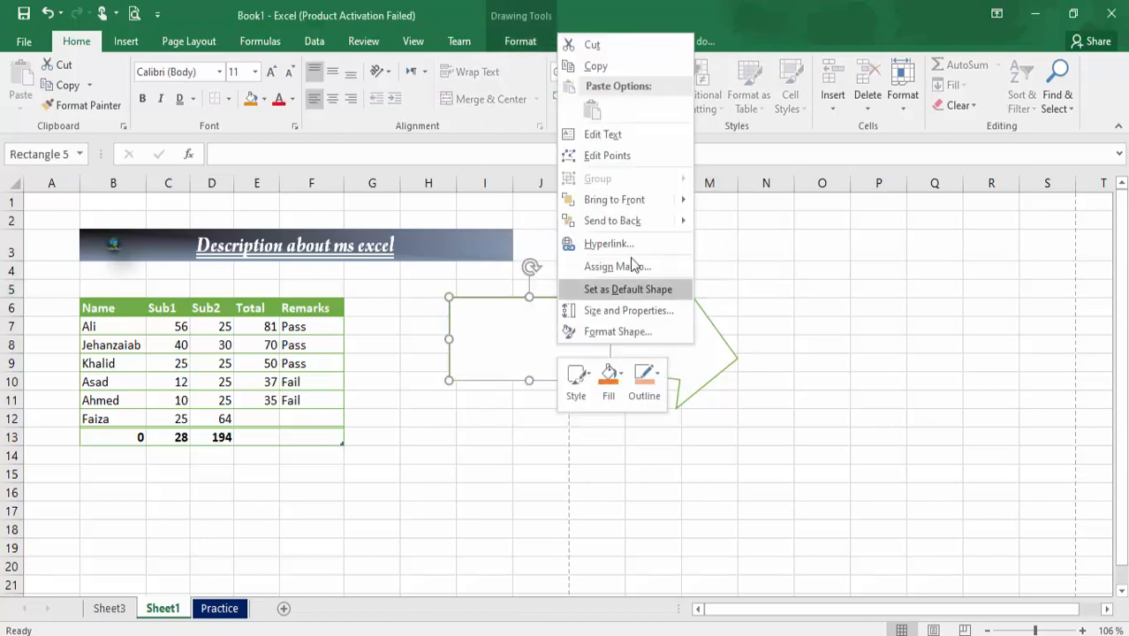
mouse_move(626, 228)
left_click(711, 221)
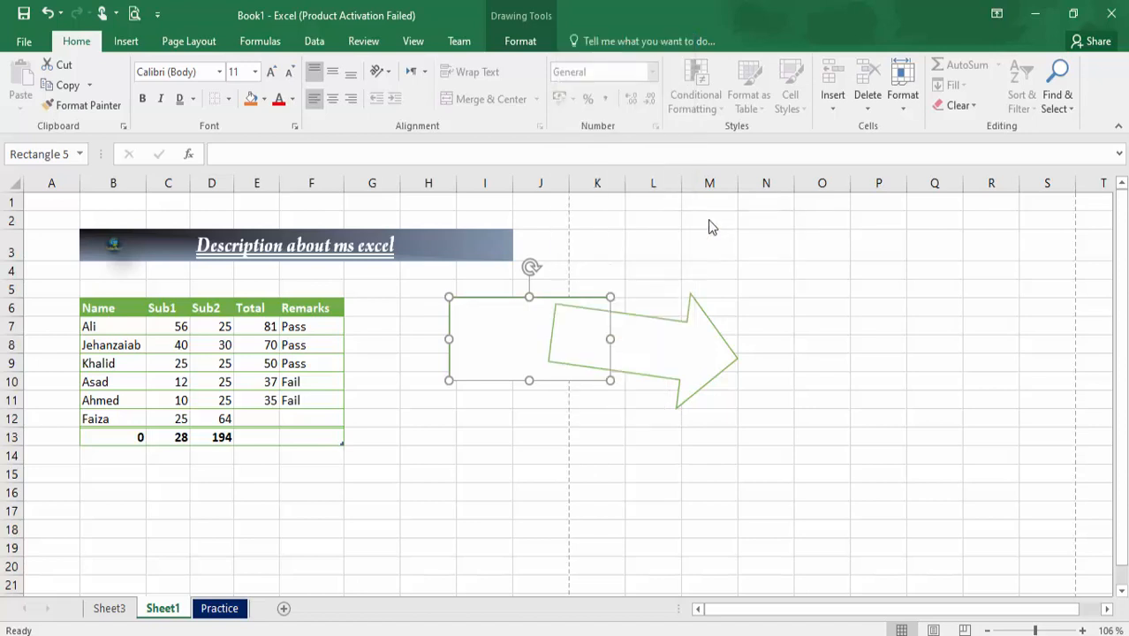
left_click(755, 281)
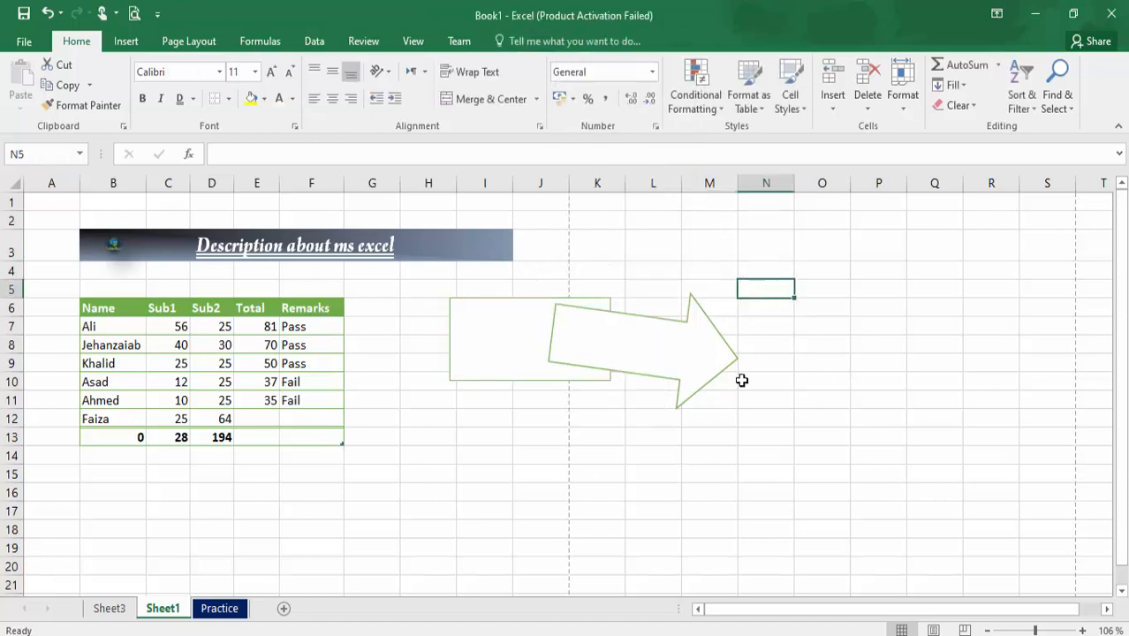
- Select the arrow and the rectangle together and group them into one object
left_click(701, 375)
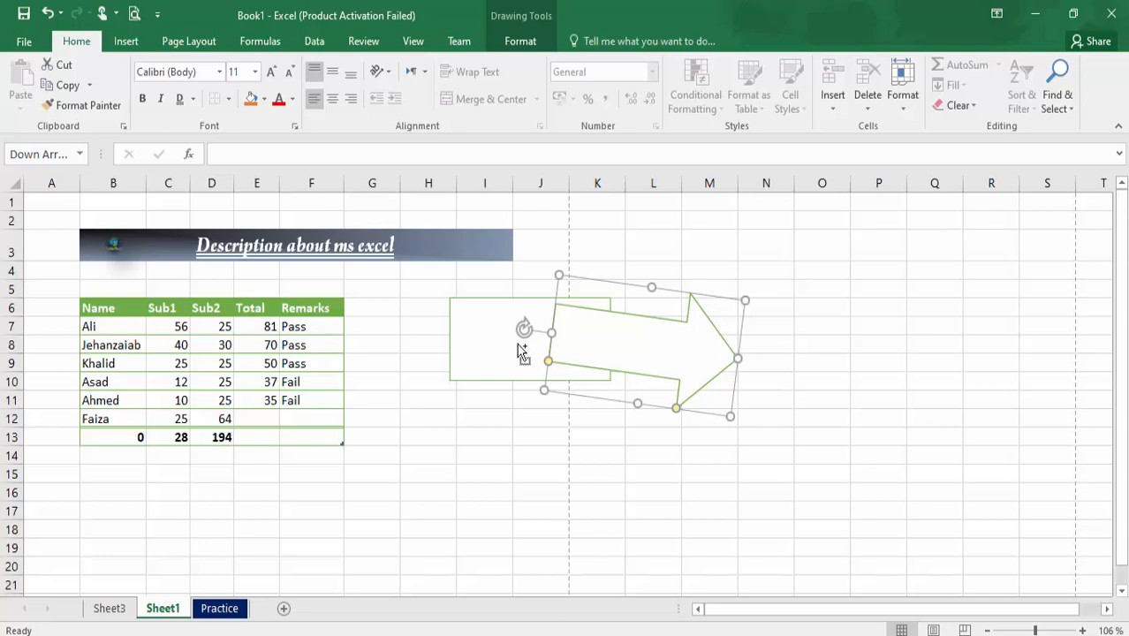
left_click(489, 343)
right_click(488, 342)
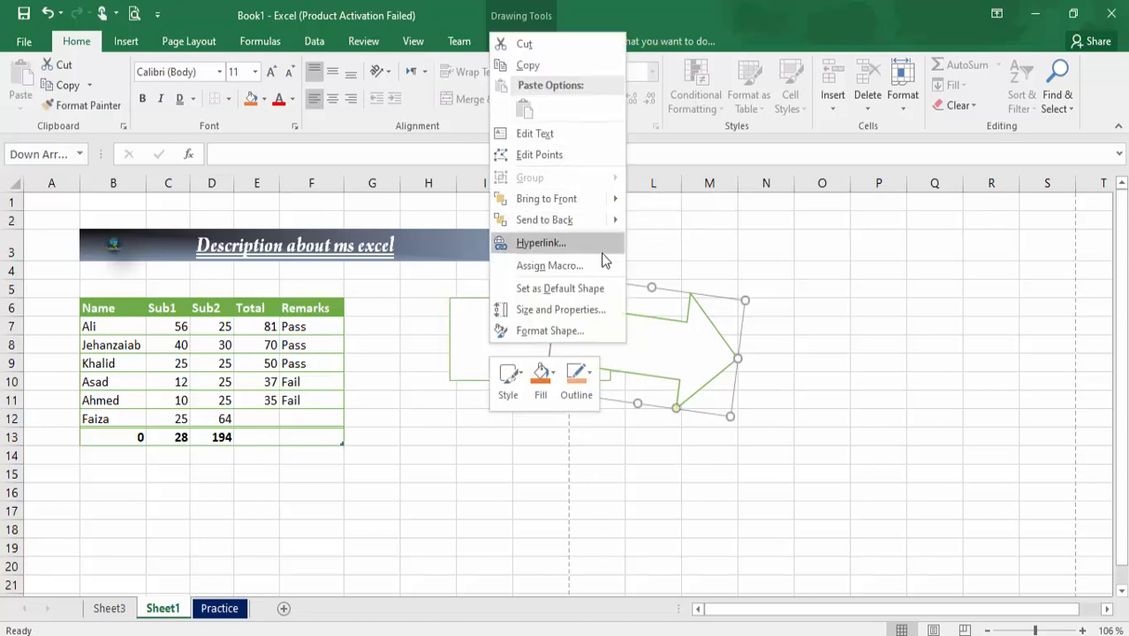
key("Escape")
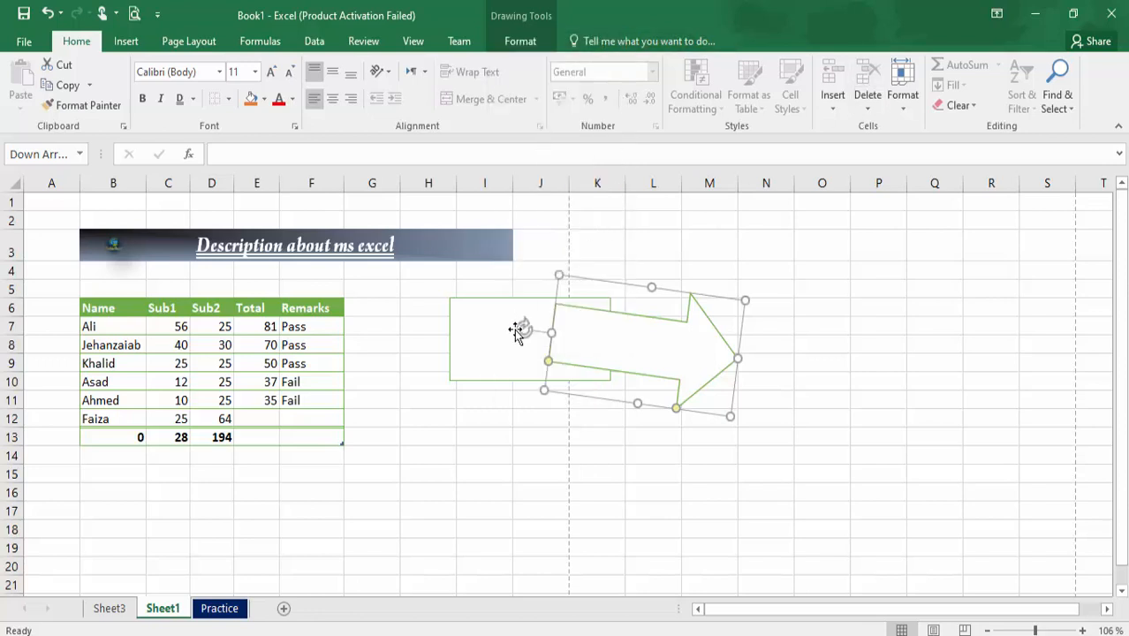
left_click(481, 336, "shift")
left_click(531, 49)
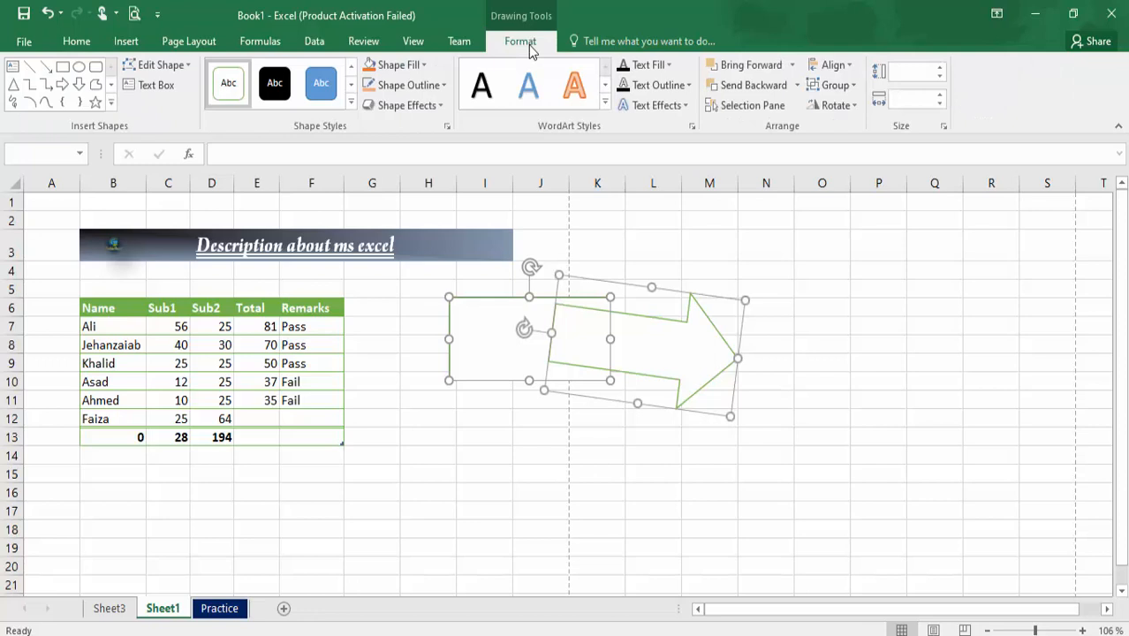
left_click(835, 85)
left_click(841, 109)
left_click(799, 456)
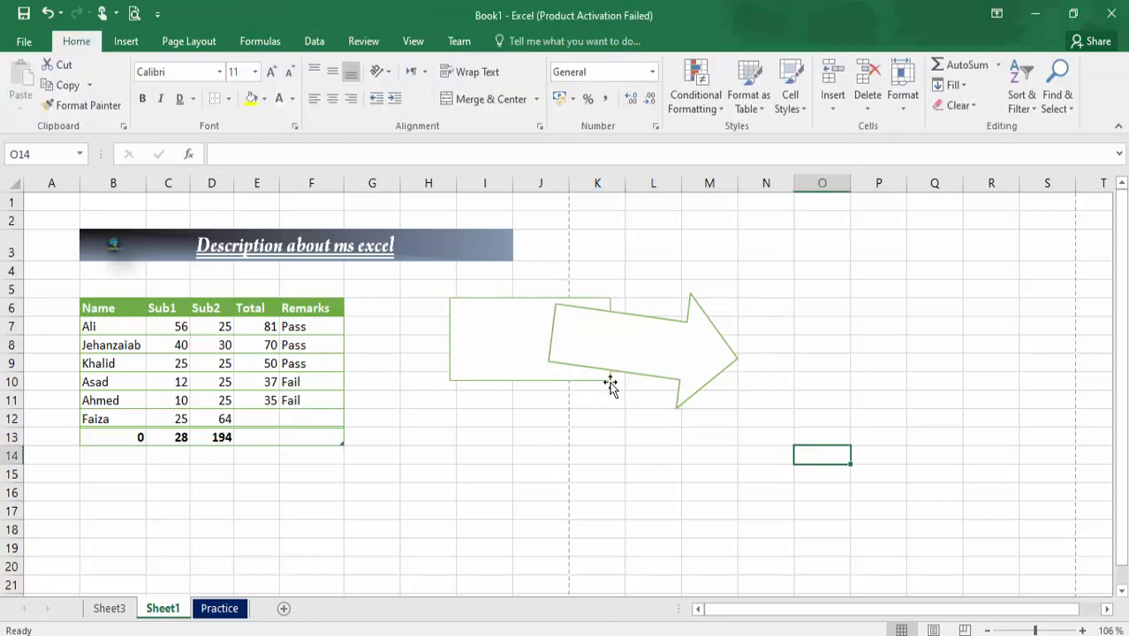
- Ungroup the combined arrow and rectangle into separate shapes and deselect them
left_click(521, 348)
right_click(521, 347)
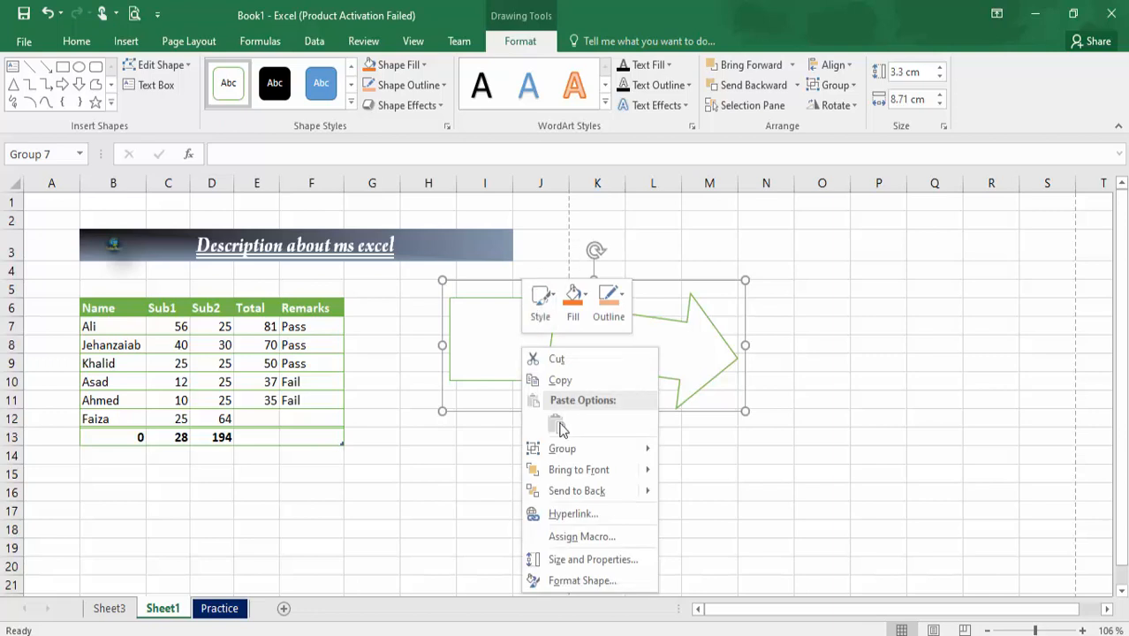
mouse_move(588, 449)
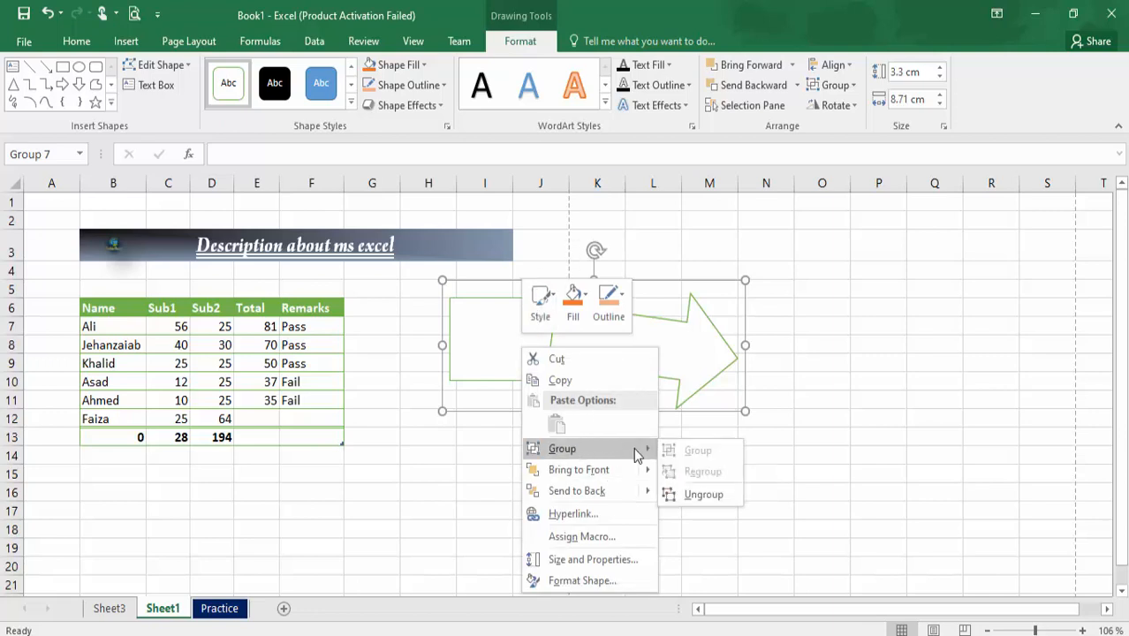
left_click(694, 494)
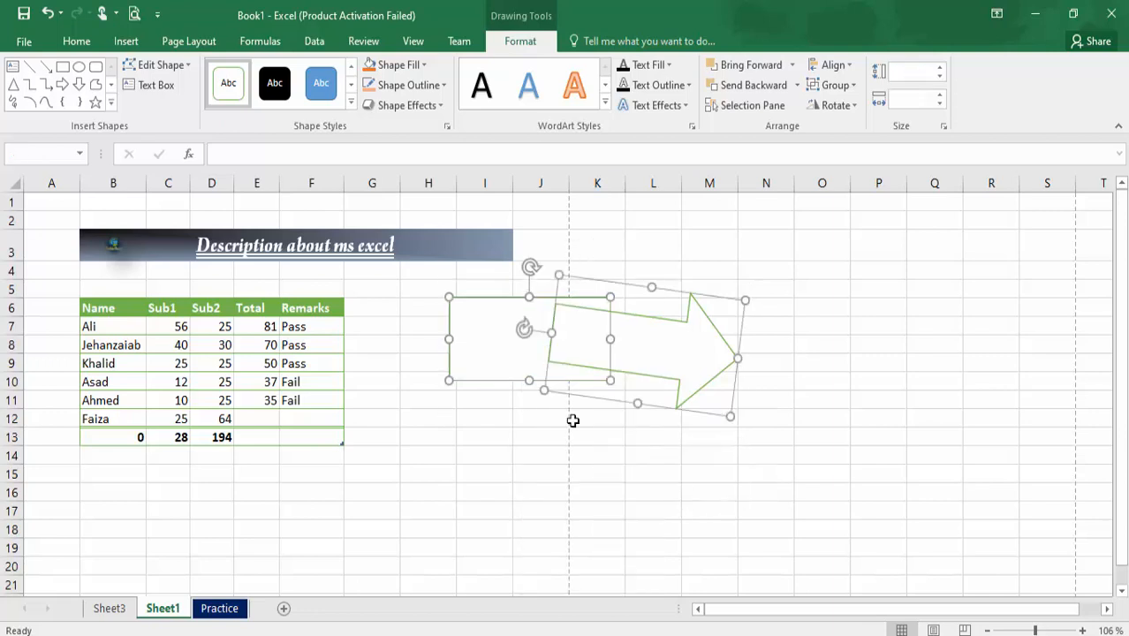
right_click(482, 329)
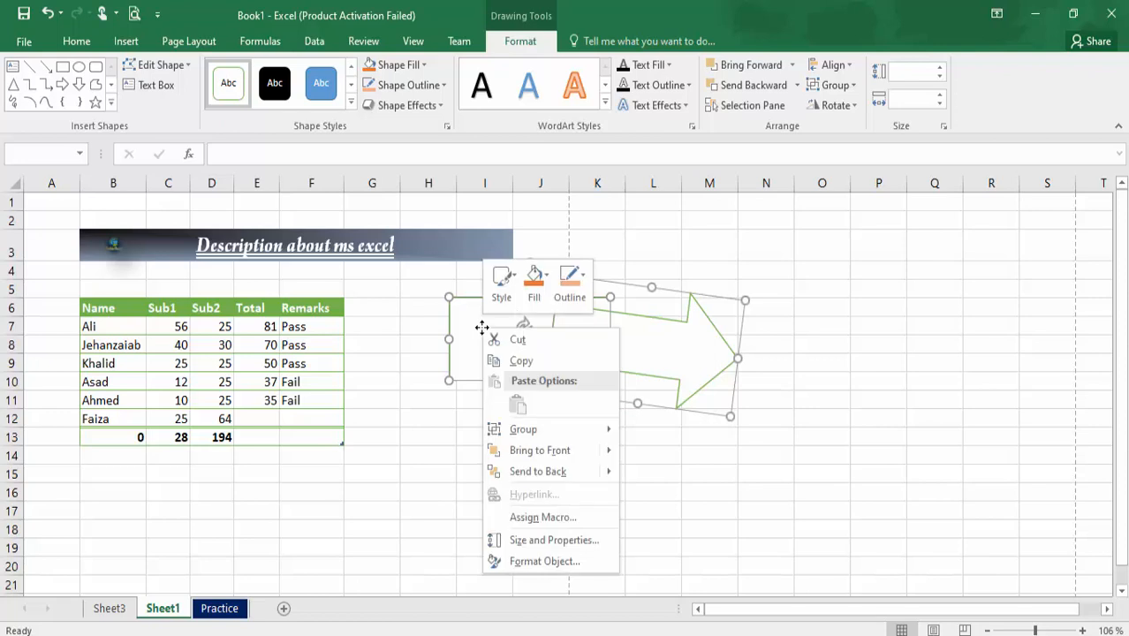
left_click(706, 443)
left_click(706, 437)
- Edit the arrow's points, moving both tail corners, the tip and the upper inner corner to make an irregular shape about 6 cm by 5.26 cm
left_click(670, 373)
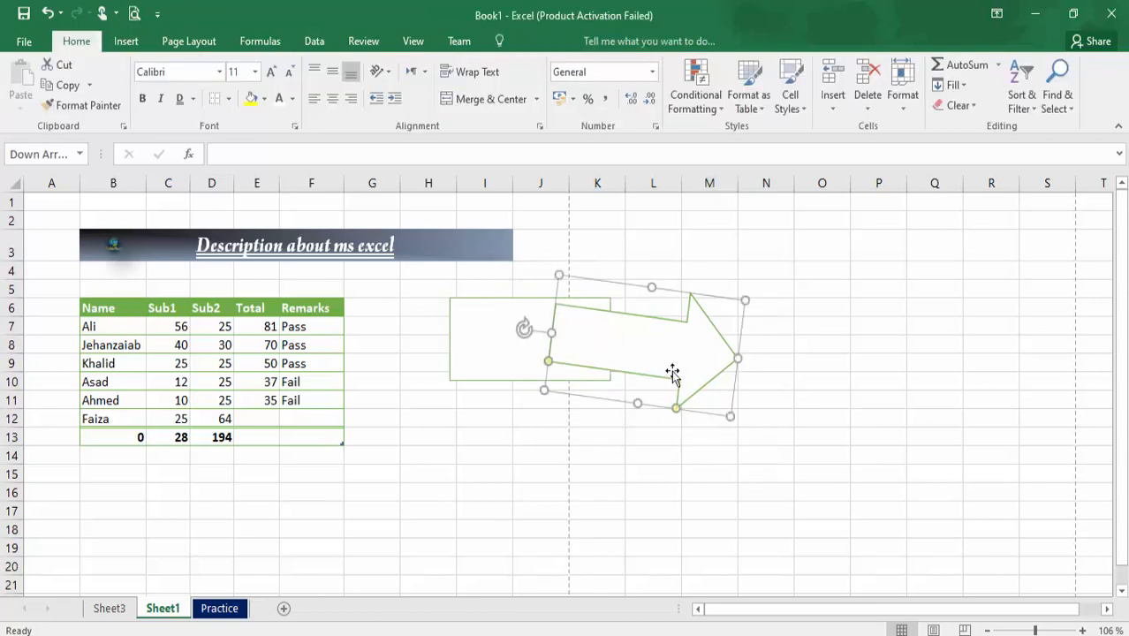
right_click(671, 372)
left_click(713, 183)
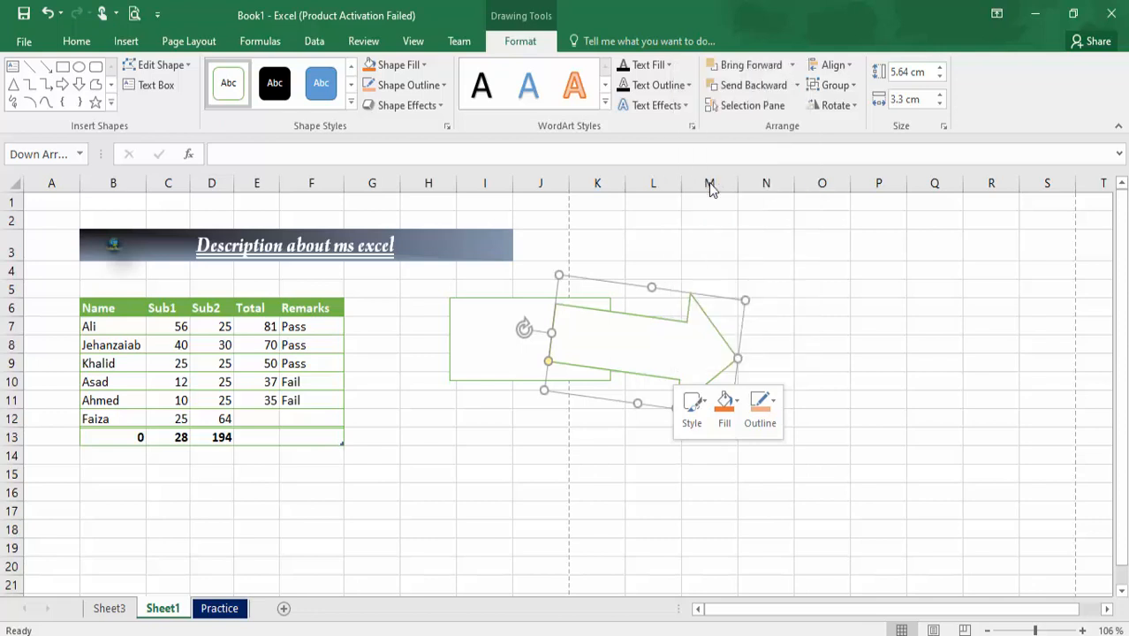
left_click_drag(555, 304, 604, 299)
left_click_drag(550, 361, 571, 378)
left_click_drag(735, 360, 778, 306)
left_click_drag(688, 319, 601, 239)
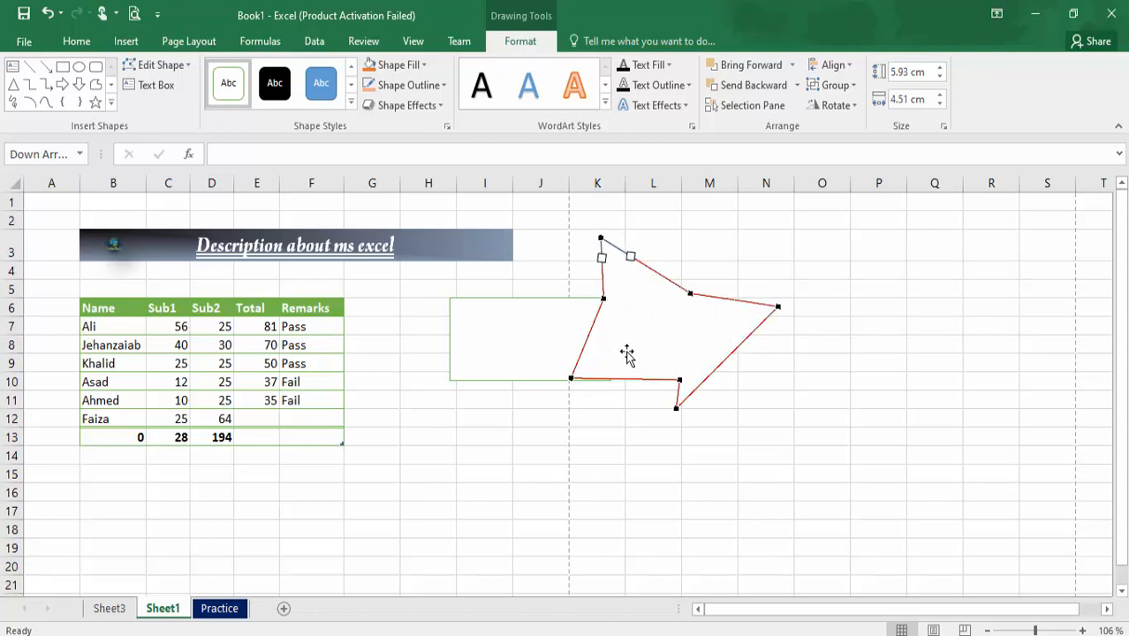
left_click_drag(568, 379, 563, 419)
left_click(586, 478)
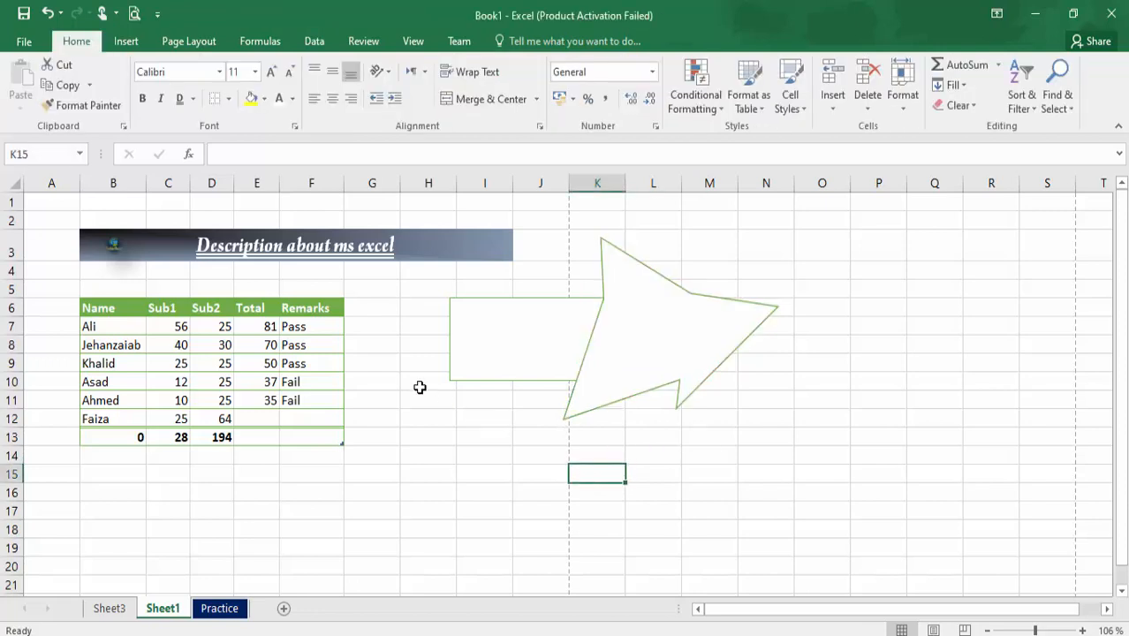
- Reshape the rectangle by its lower-right corner so it is slightly wider and shorter, and deselect it
left_click(618, 334)
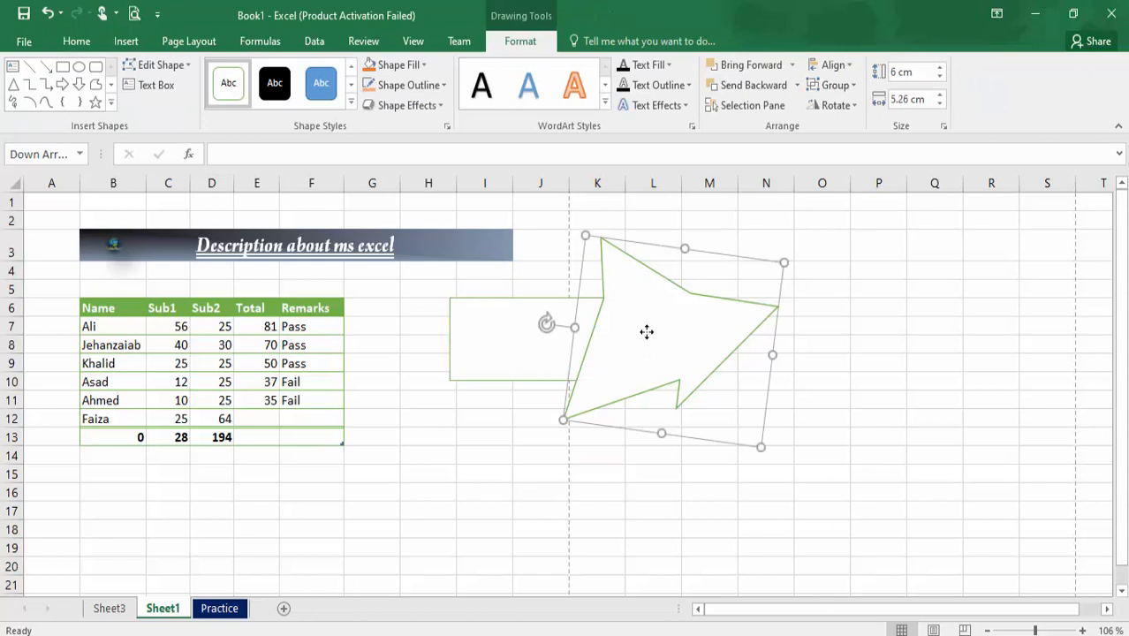
left_click(510, 338)
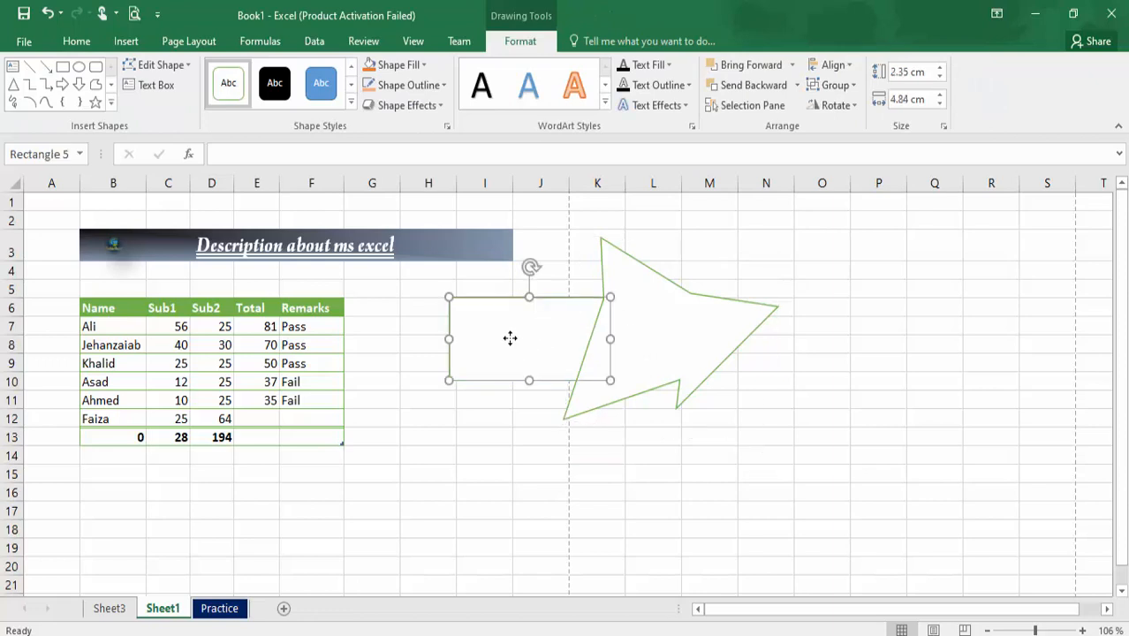
left_click_drag(610, 377, 633, 359)
left_click(808, 307)
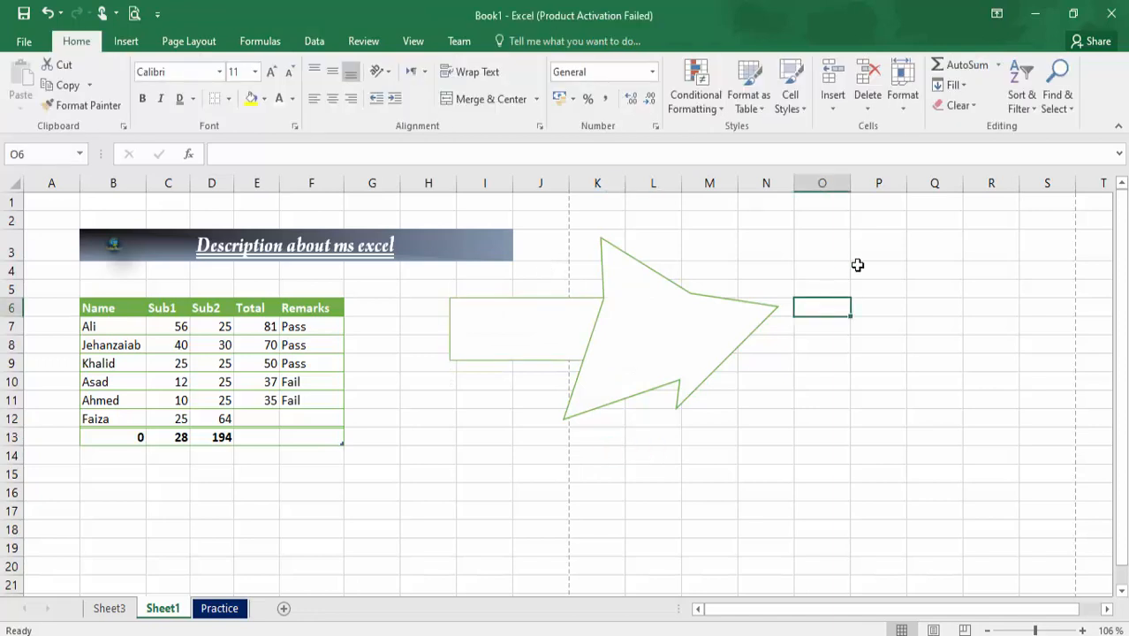
- Browse the SmartArt layouts in the Process, Cycle, Hierarchy and Relationship categories, and close the gallery without inserting one
left_click(128, 41)
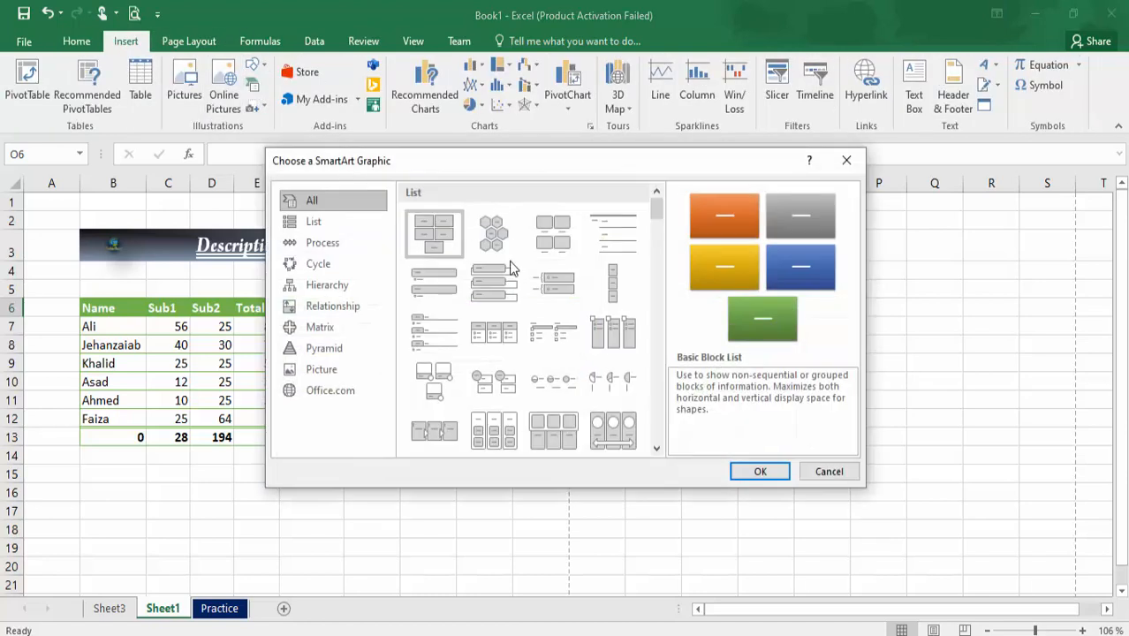
left_click(499, 285)
left_click(320, 306)
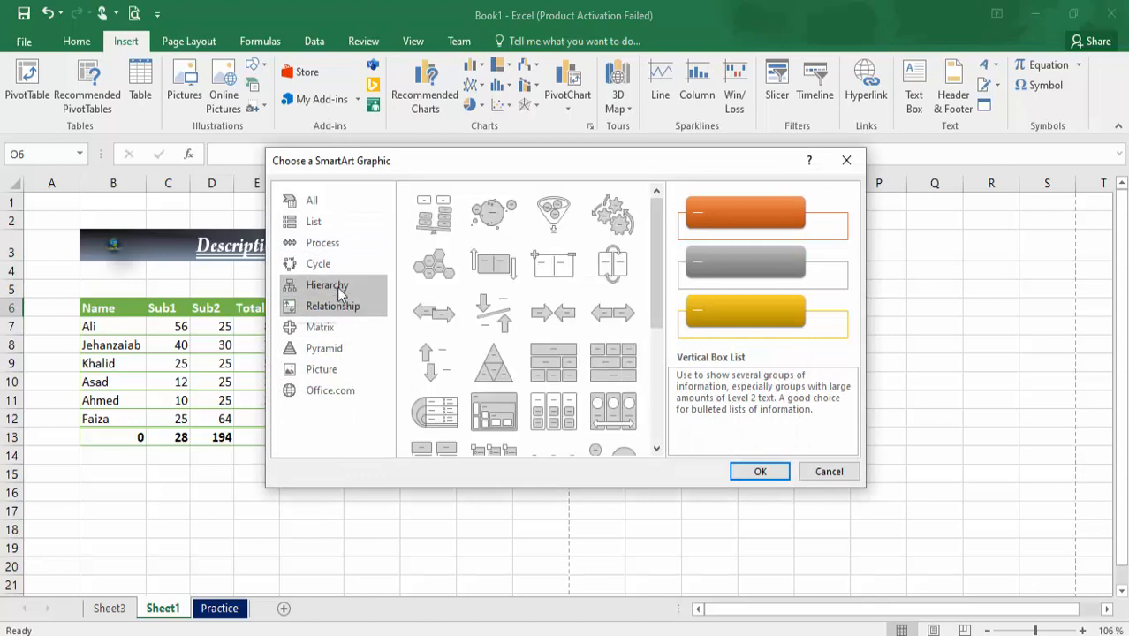
left_click(311, 247)
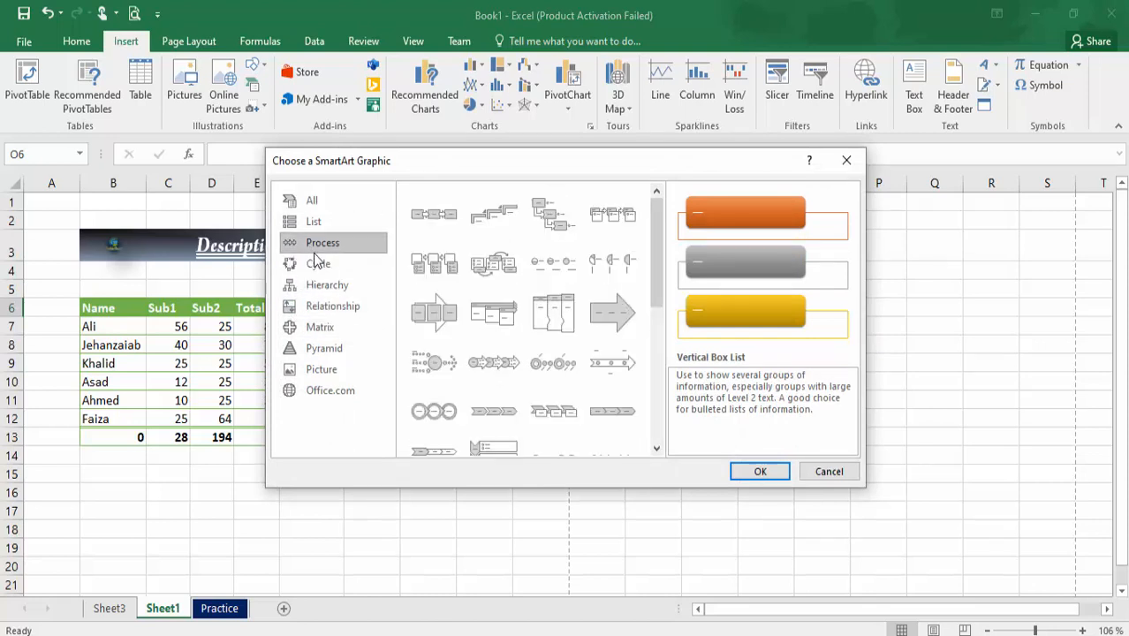
left_click(316, 261)
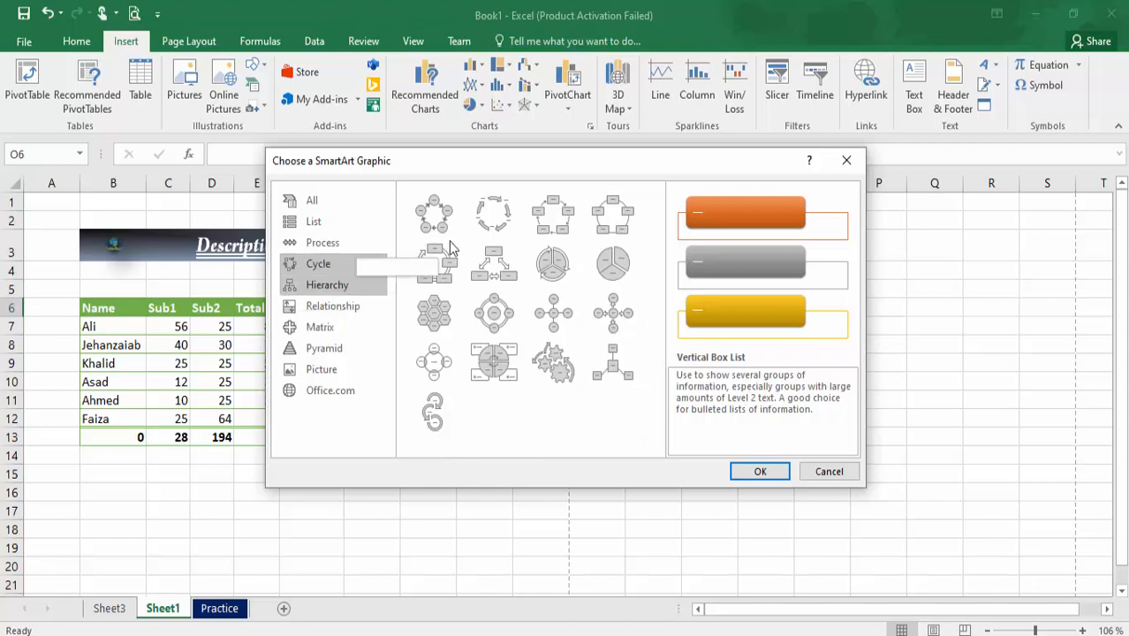
left_click(345, 284)
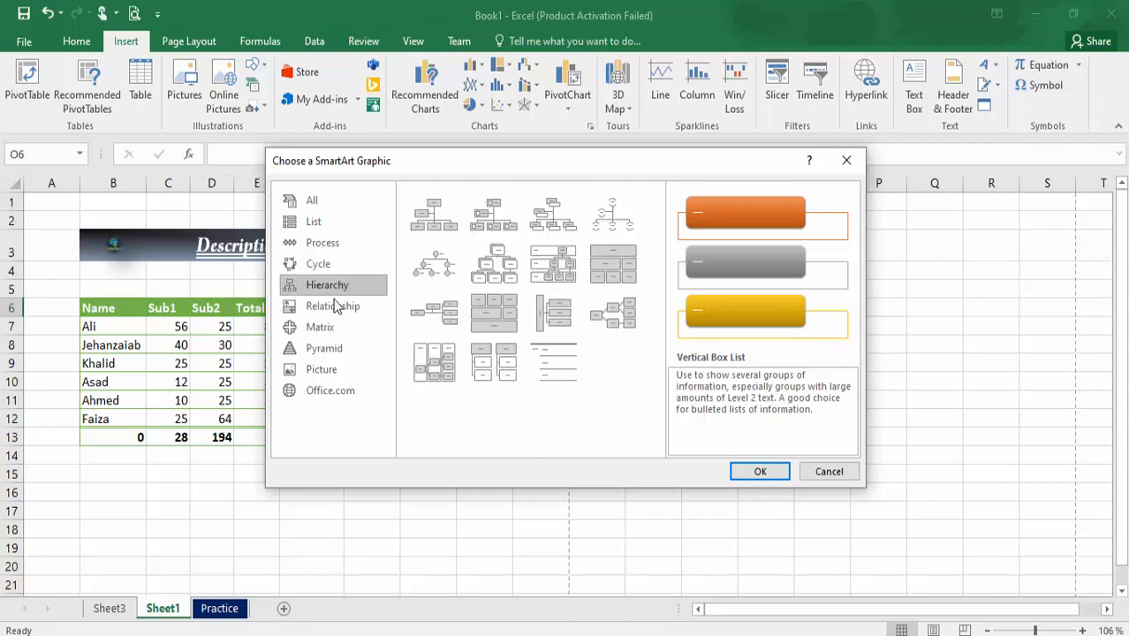
left_click(335, 305)
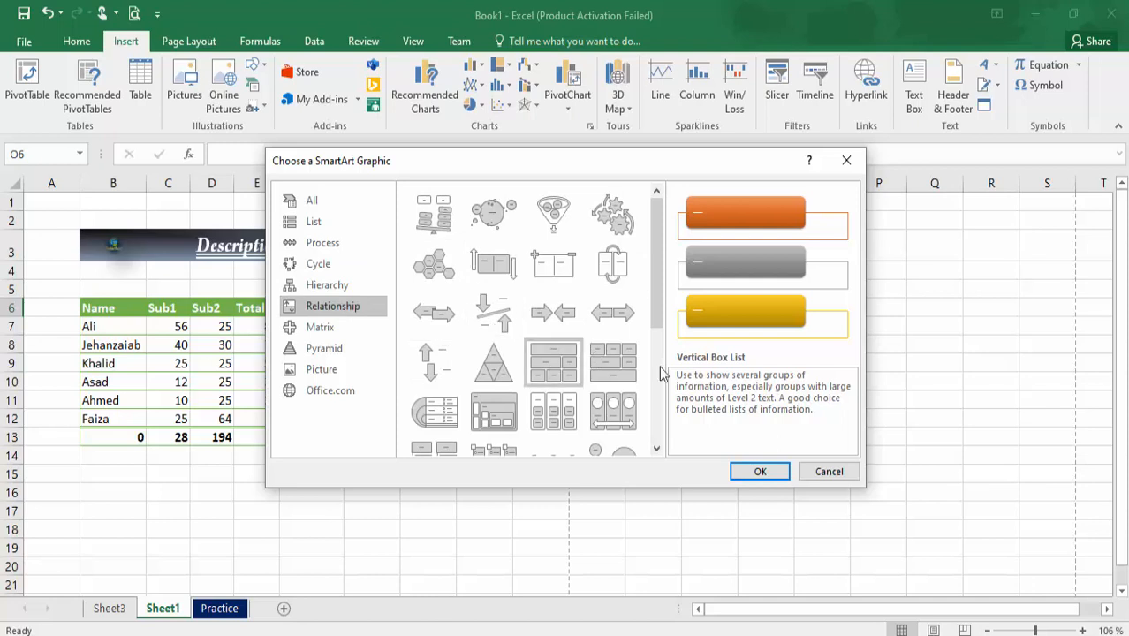
left_click(829, 471)
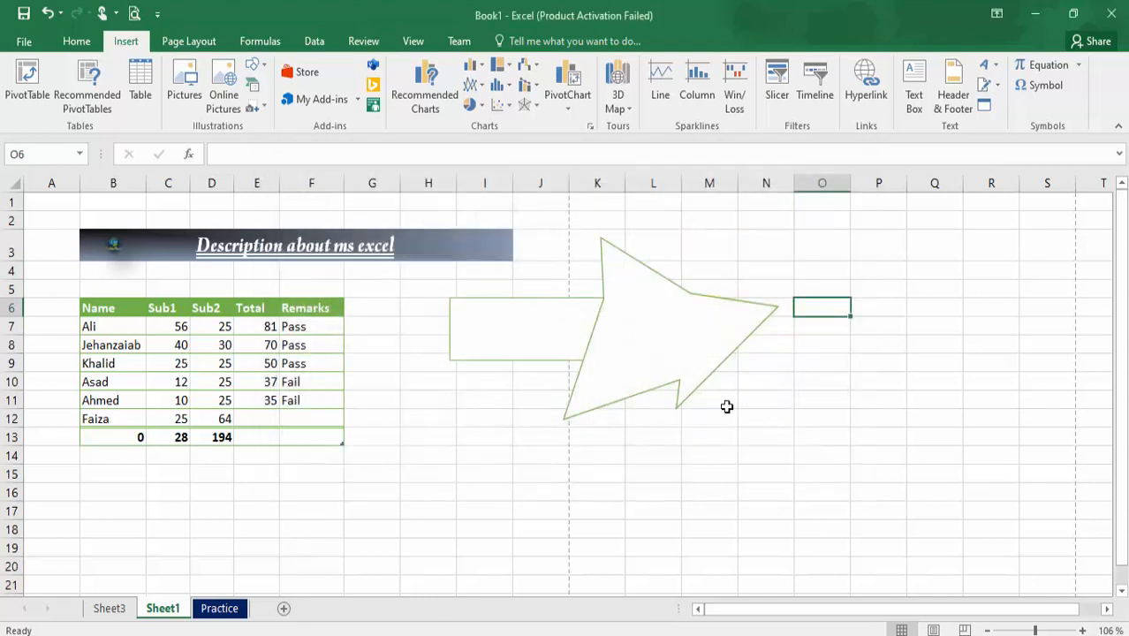
- Insert a screen clipping of the entire desktop at cell O6
left_click(263, 107)
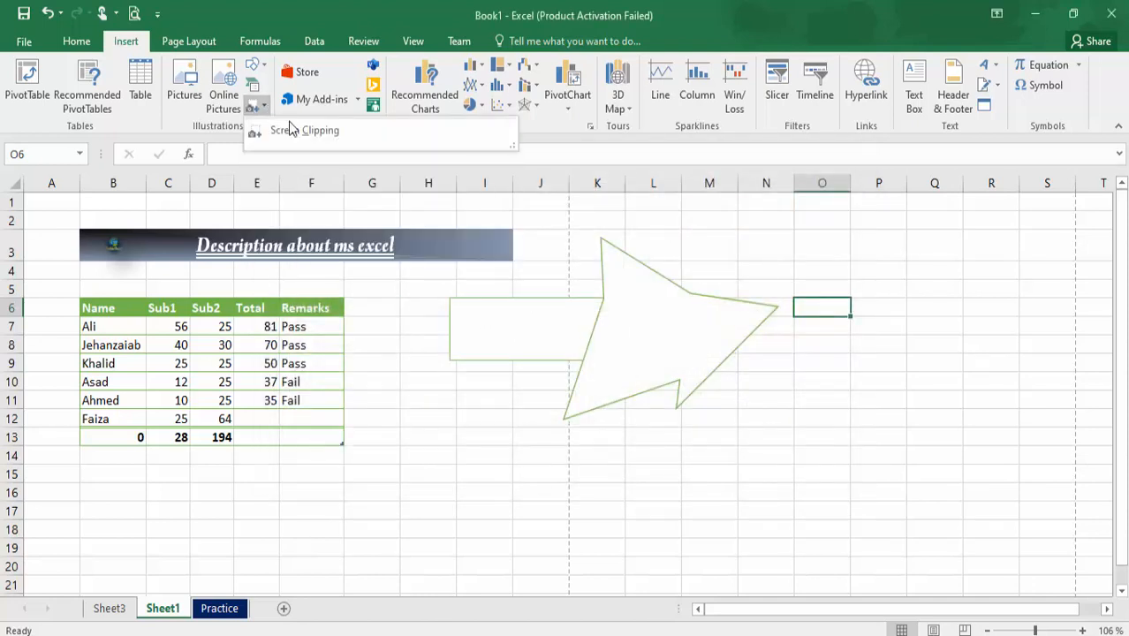
left_click(300, 139)
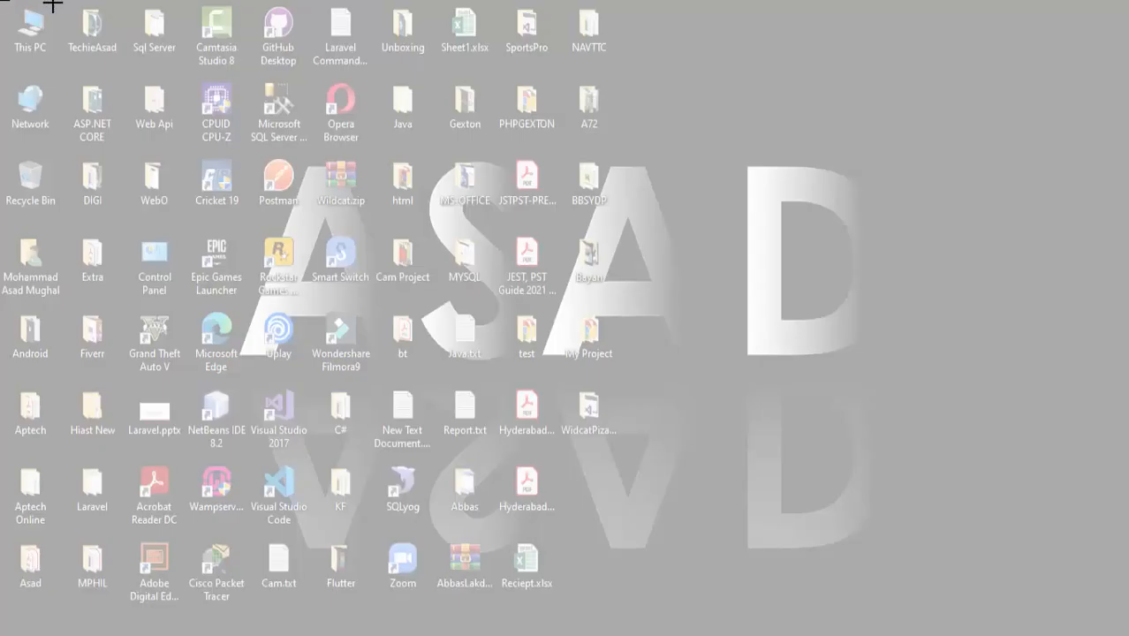
left_click_drag(1, 1, 1128, 635)
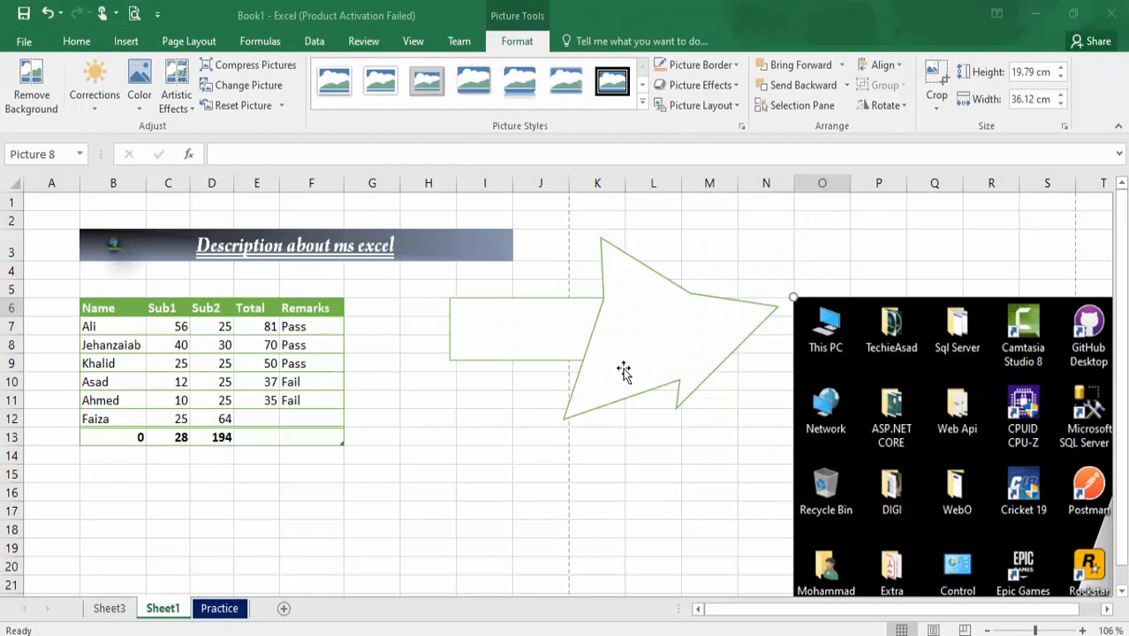
- Select the marks table B6:F12 and preview the clustered column chart for it without inserting one
left_click(125, 41)
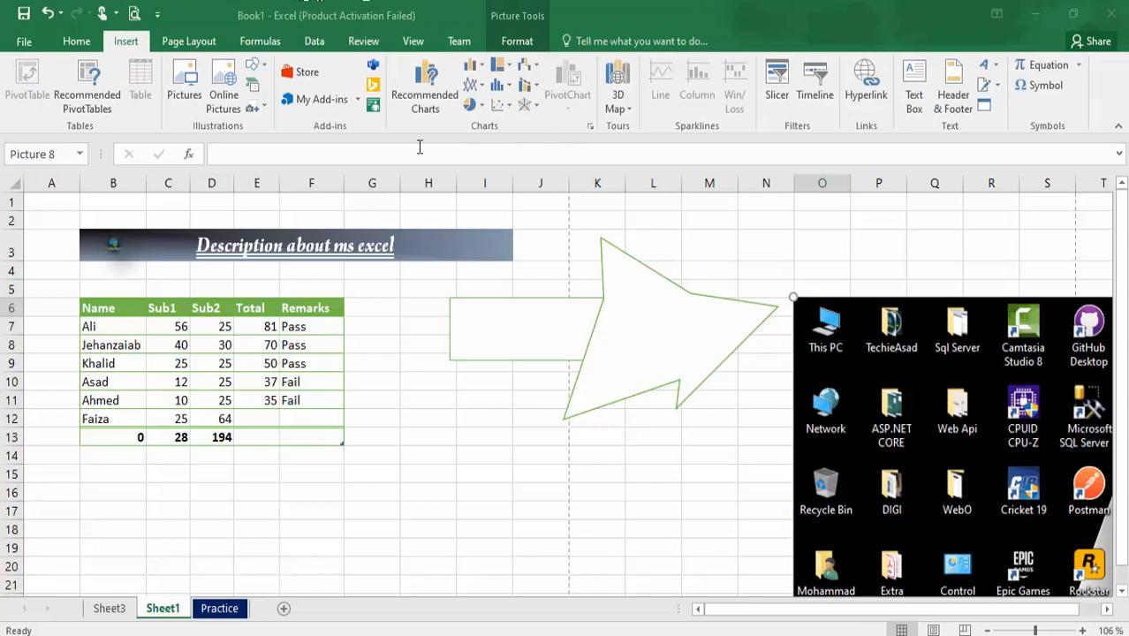
left_click(428, 365)
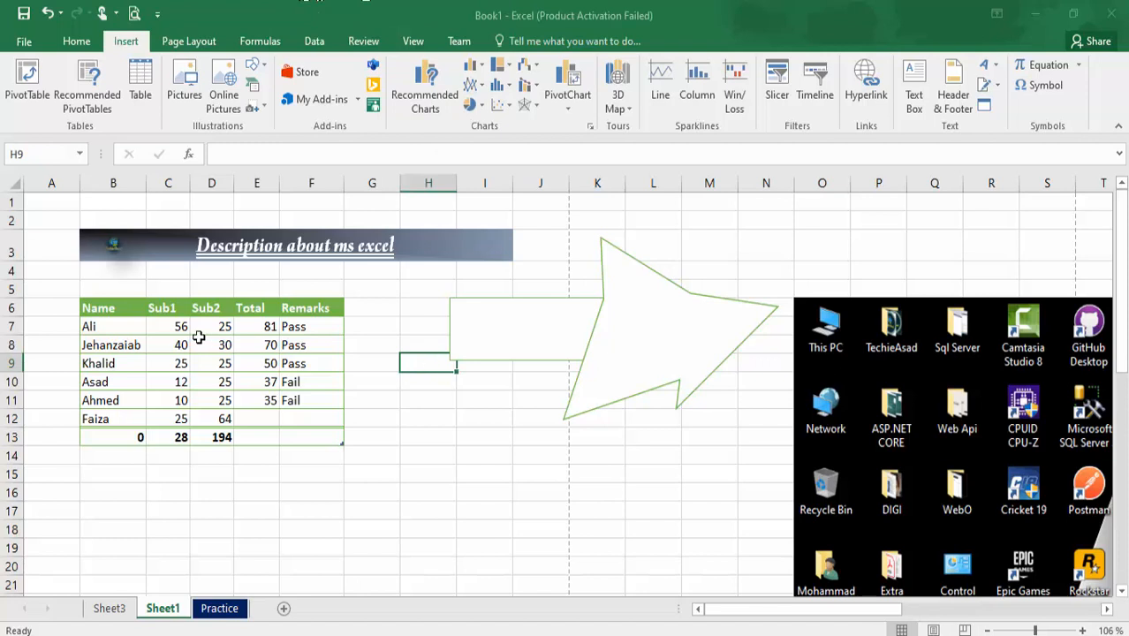
left_click_drag(100, 306, 315, 426)
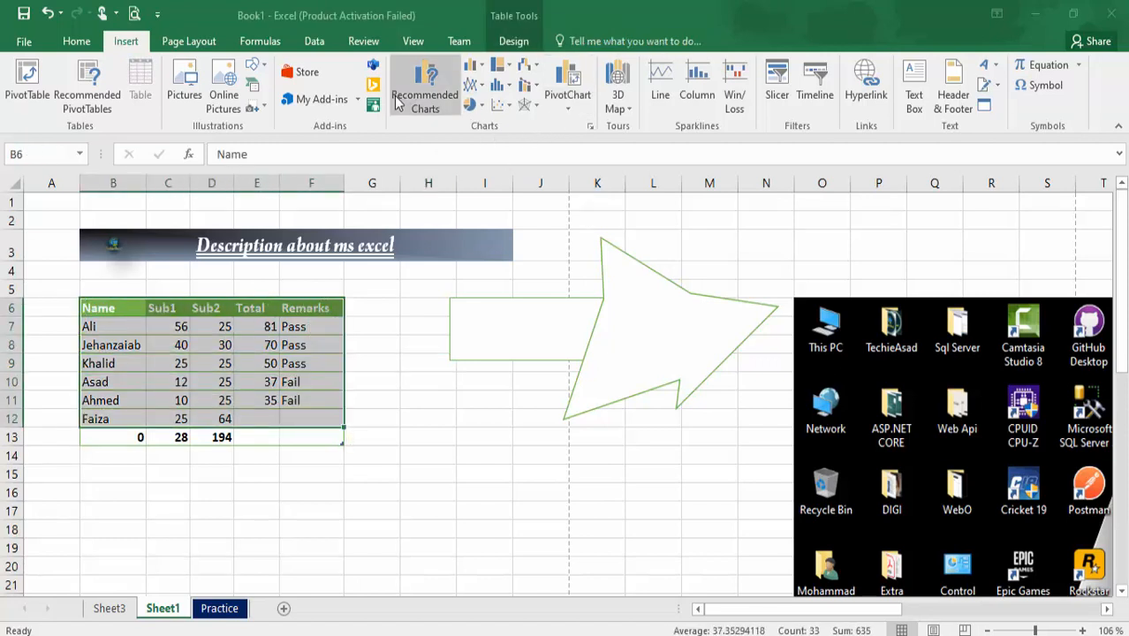
left_click(485, 69)
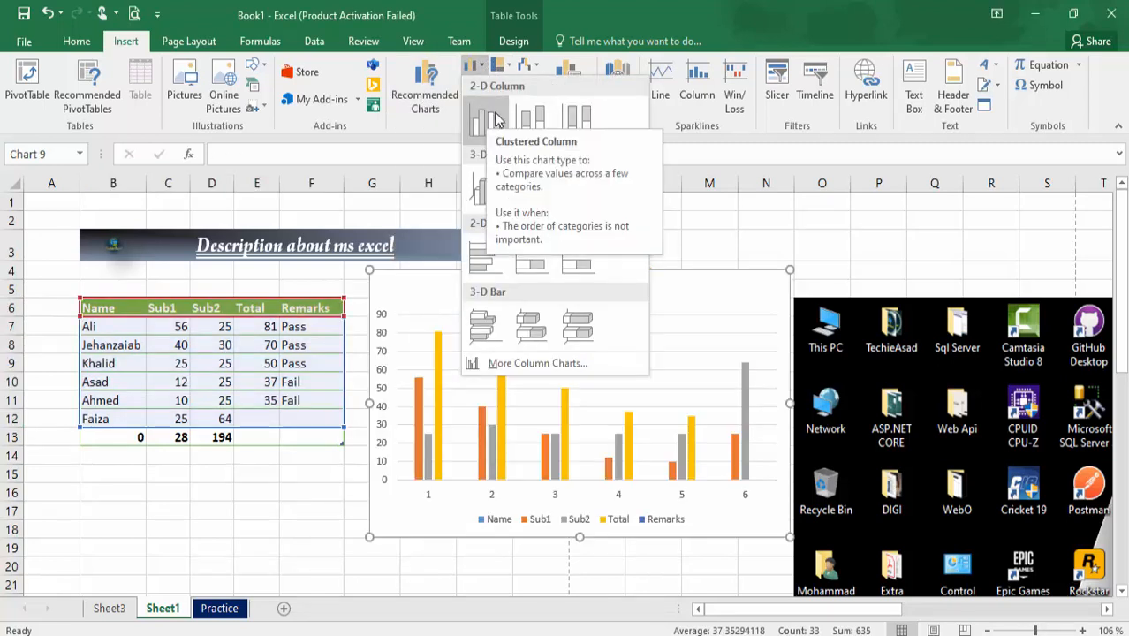
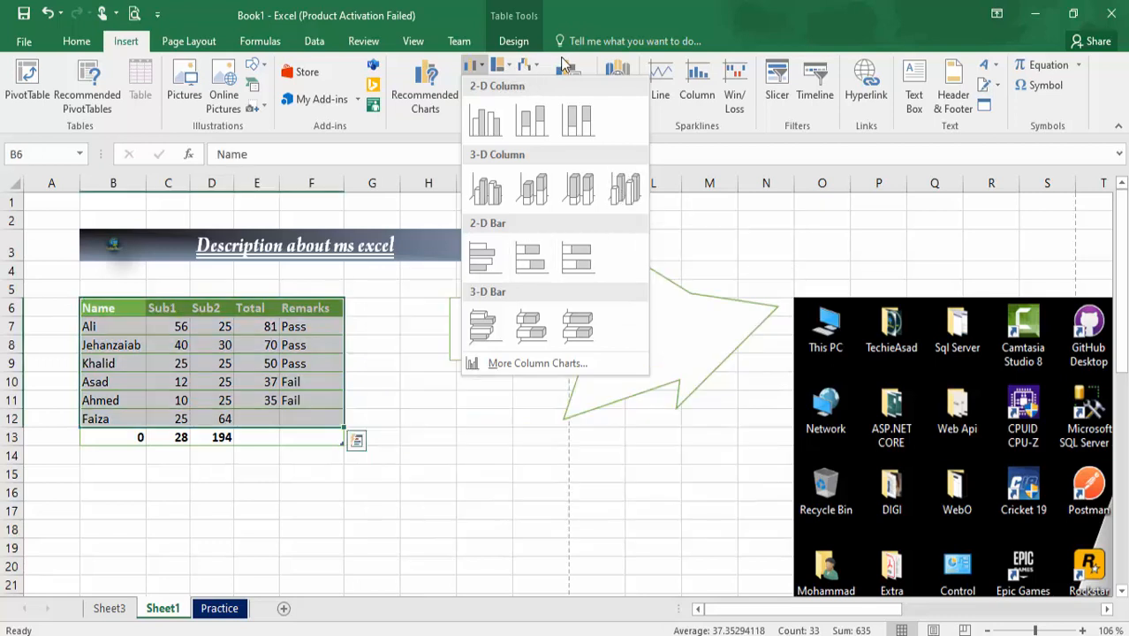
left_click(442, 86)
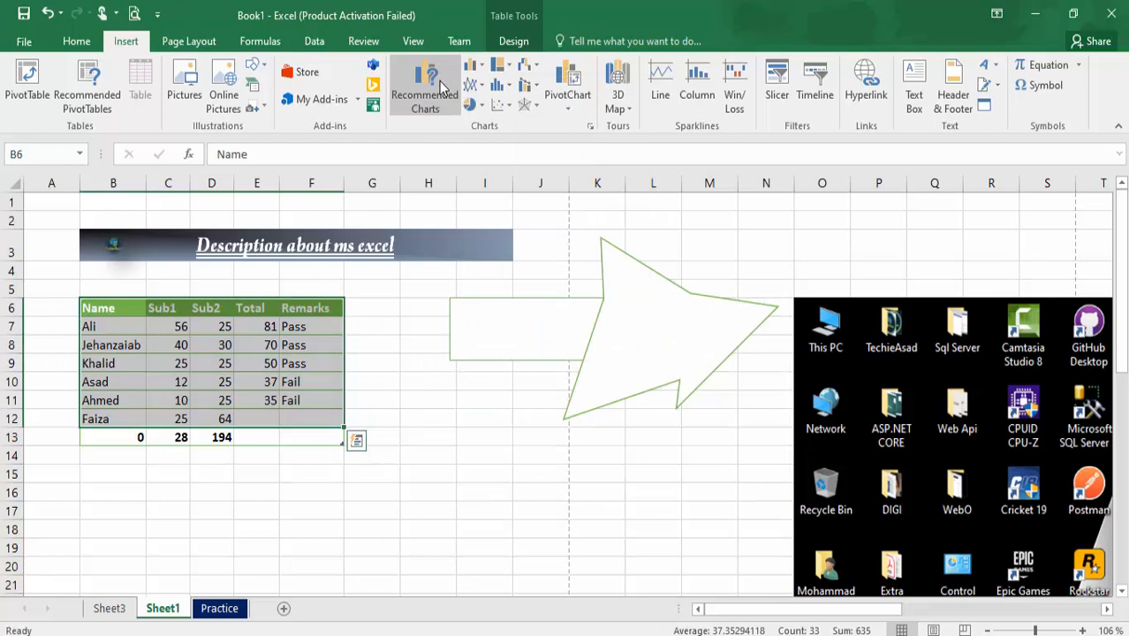
left_click(442, 86)
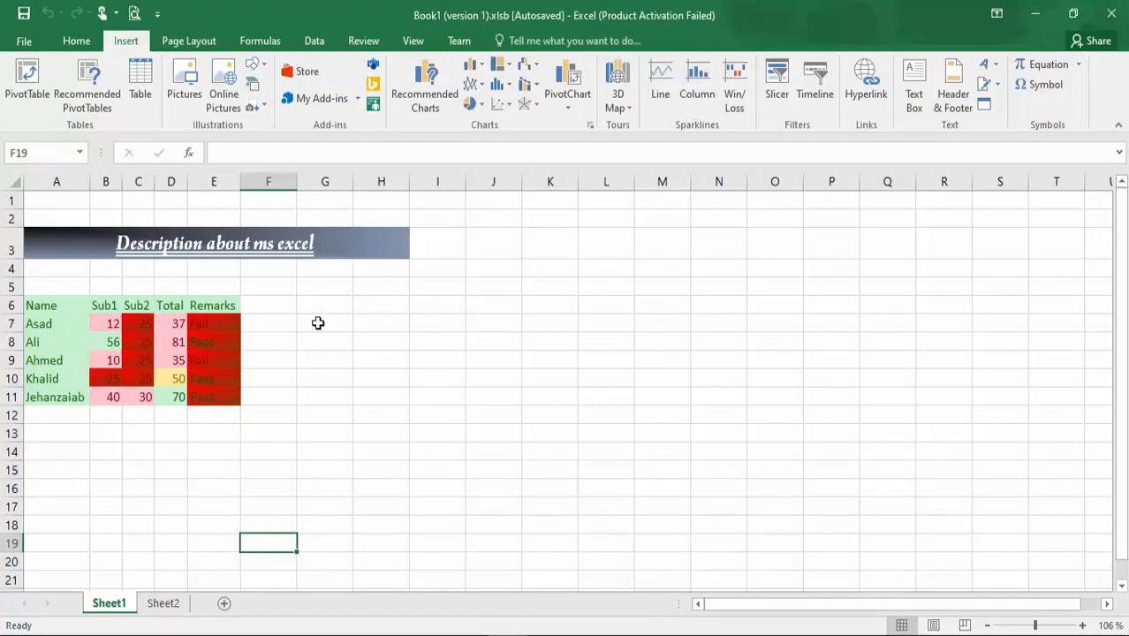
- Create a line sparkline in cell F7 from the data range B7:C7
left_click(269, 320)
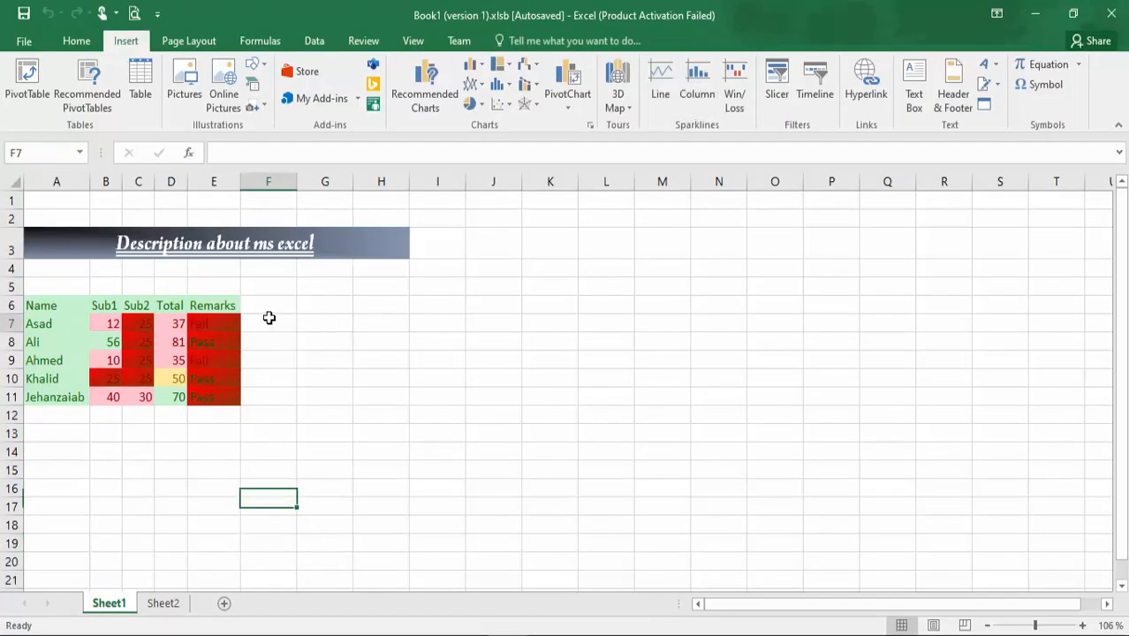
left_click(661, 85)
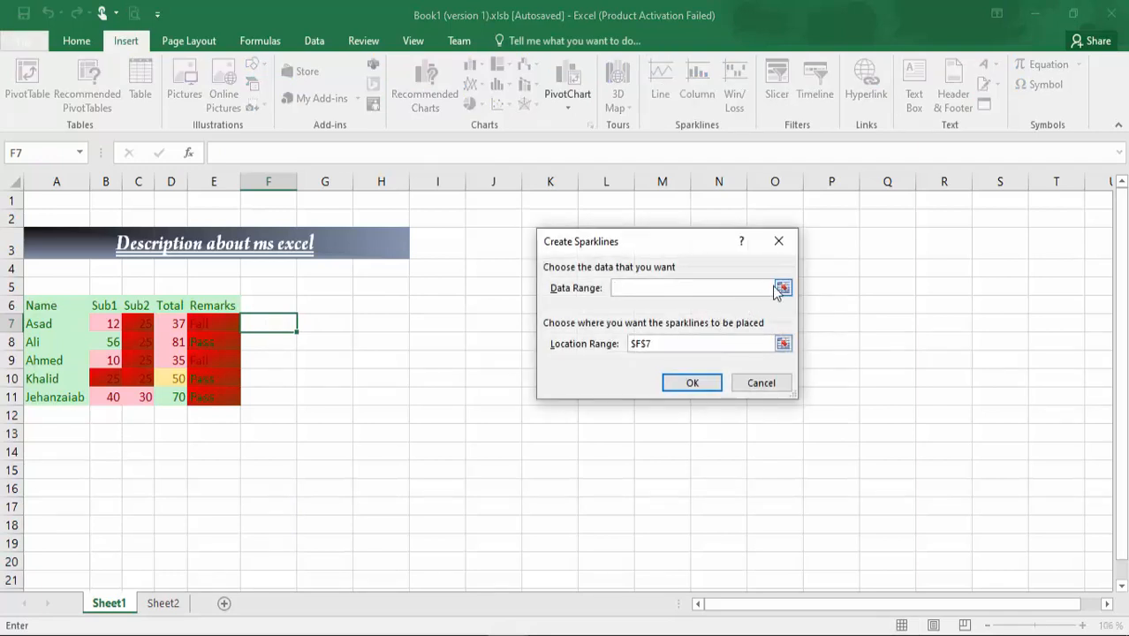
left_click(783, 288)
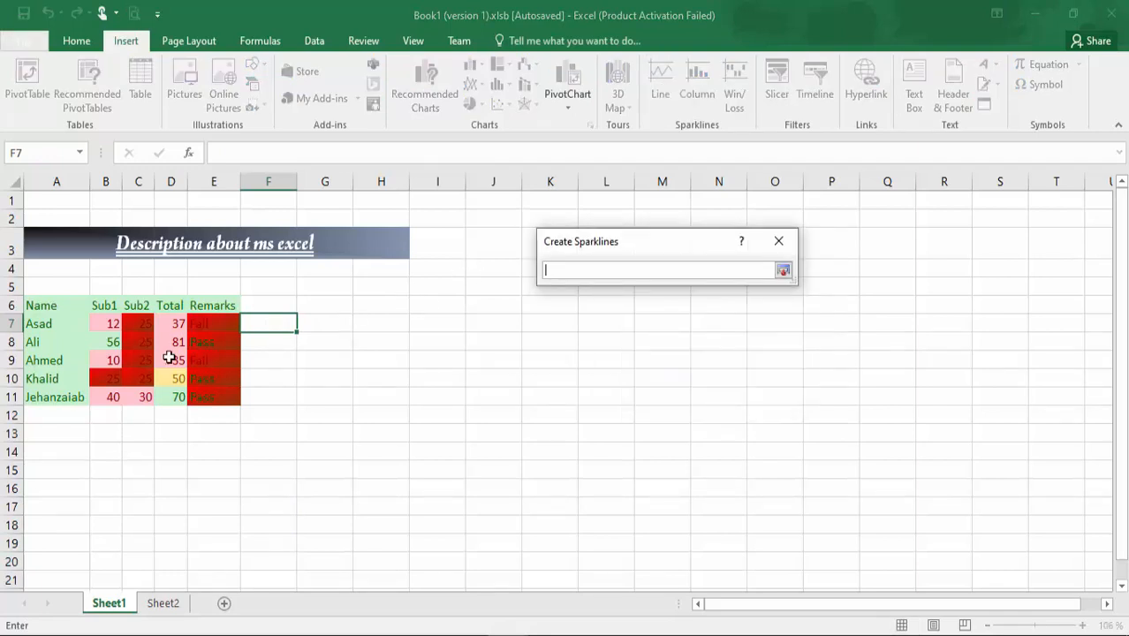
left_click_drag(102, 323, 134, 325)
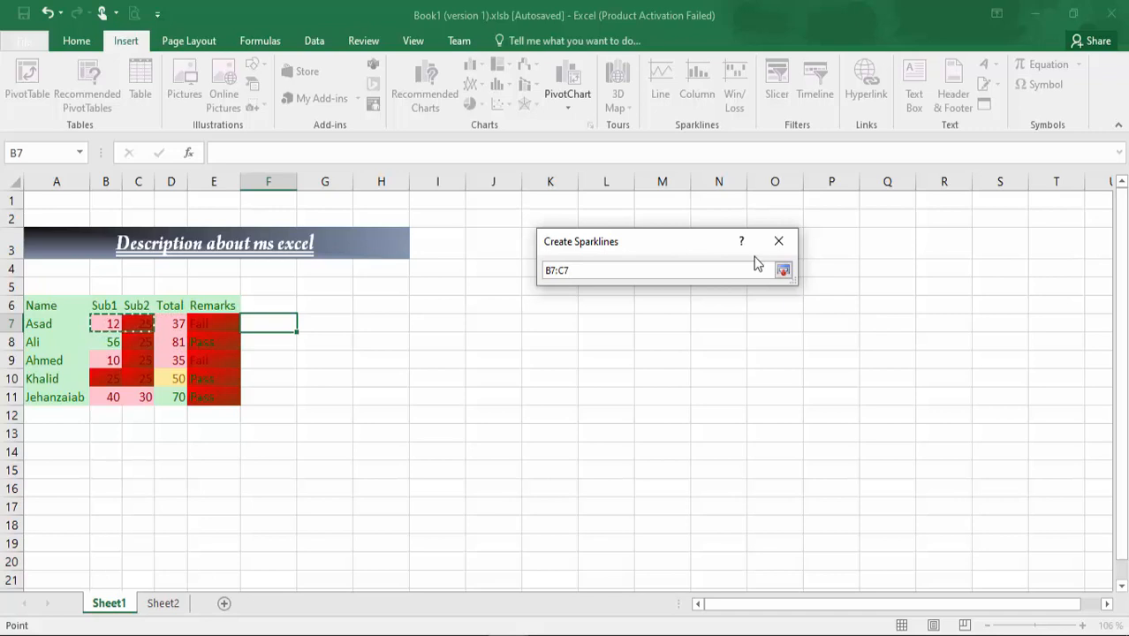
left_click(782, 270)
left_click(685, 384)
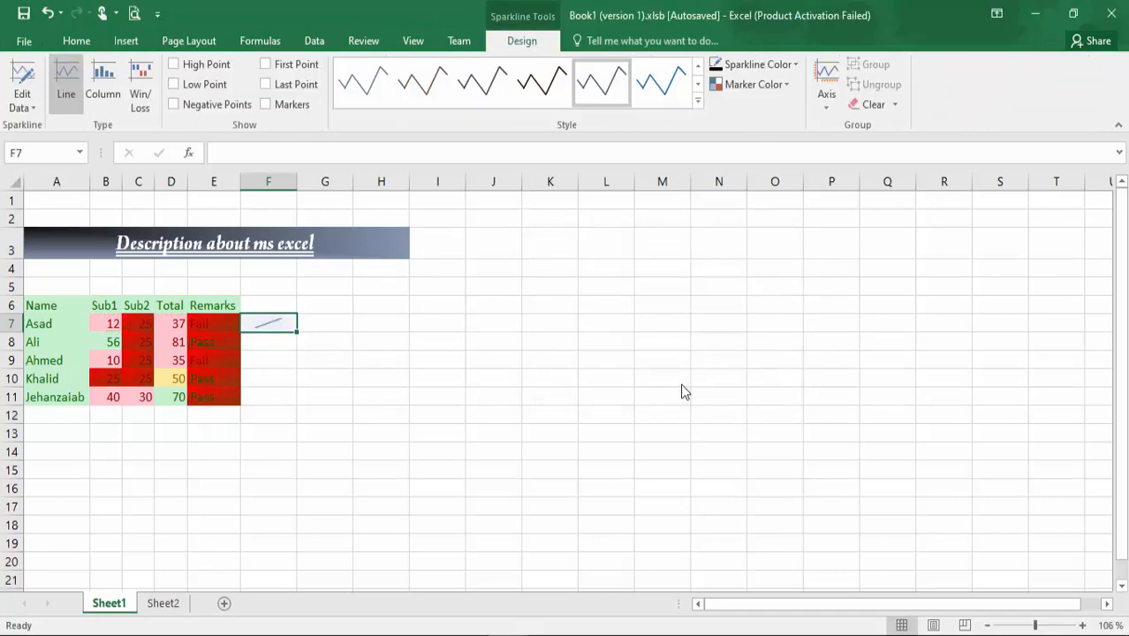
- Fill the sparkline from F7 down to F11 for the remaining students
left_click_drag(297, 332, 287, 400)
left_click(356, 364)
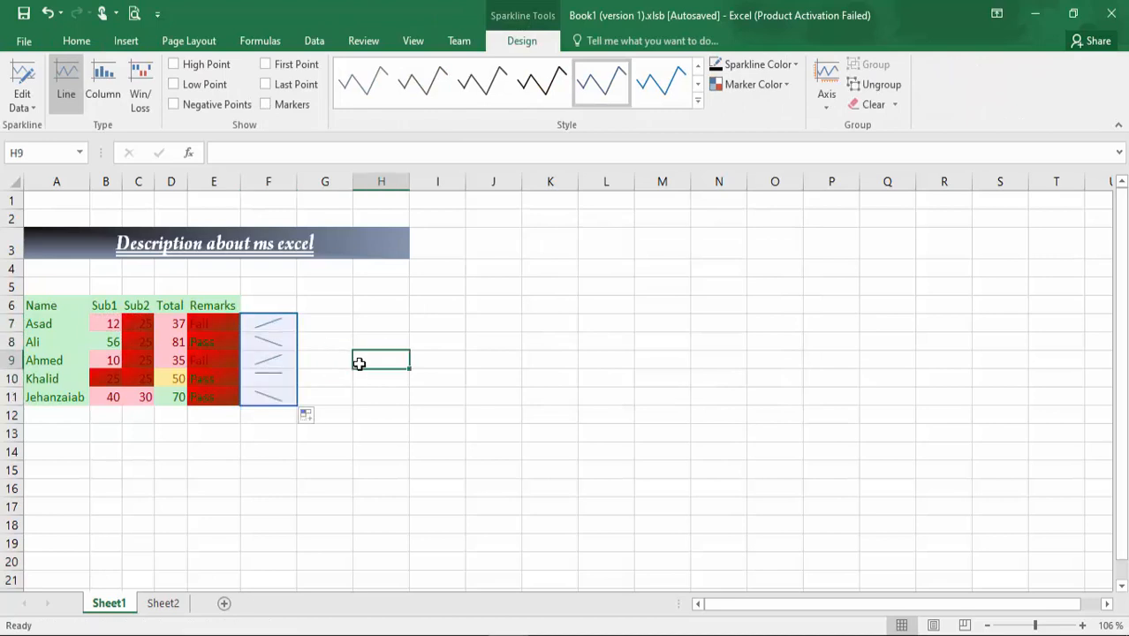
left_click(131, 340)
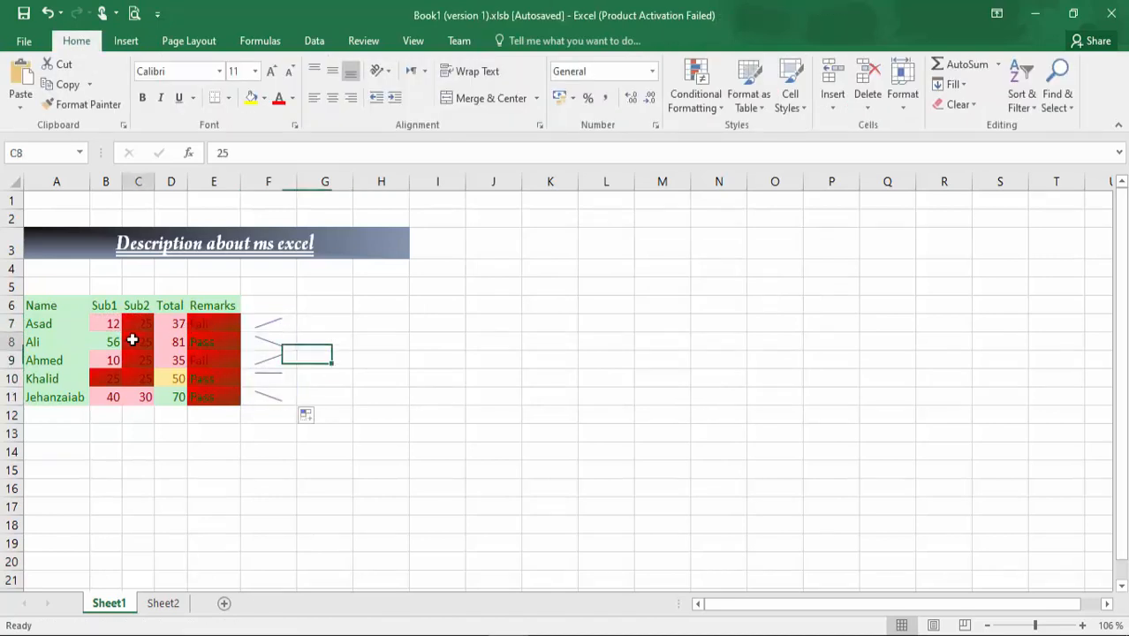
- Set the mark in C8 to 56, the mark in B7 to 70 and the mark in C7 to 80
type("5")
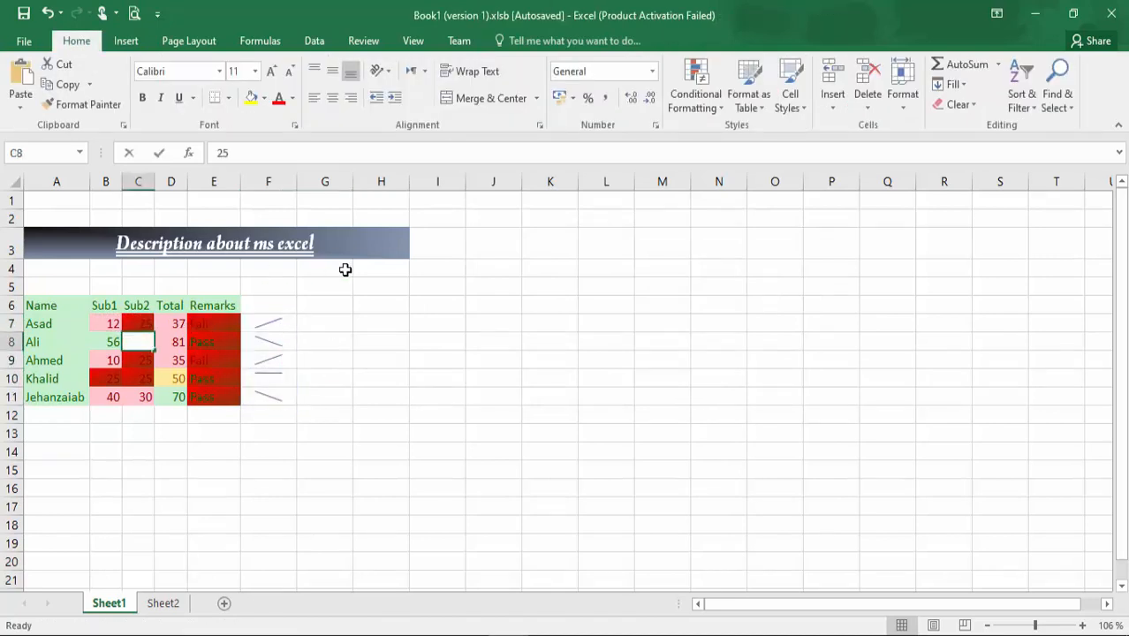
key("ctrl+Return")
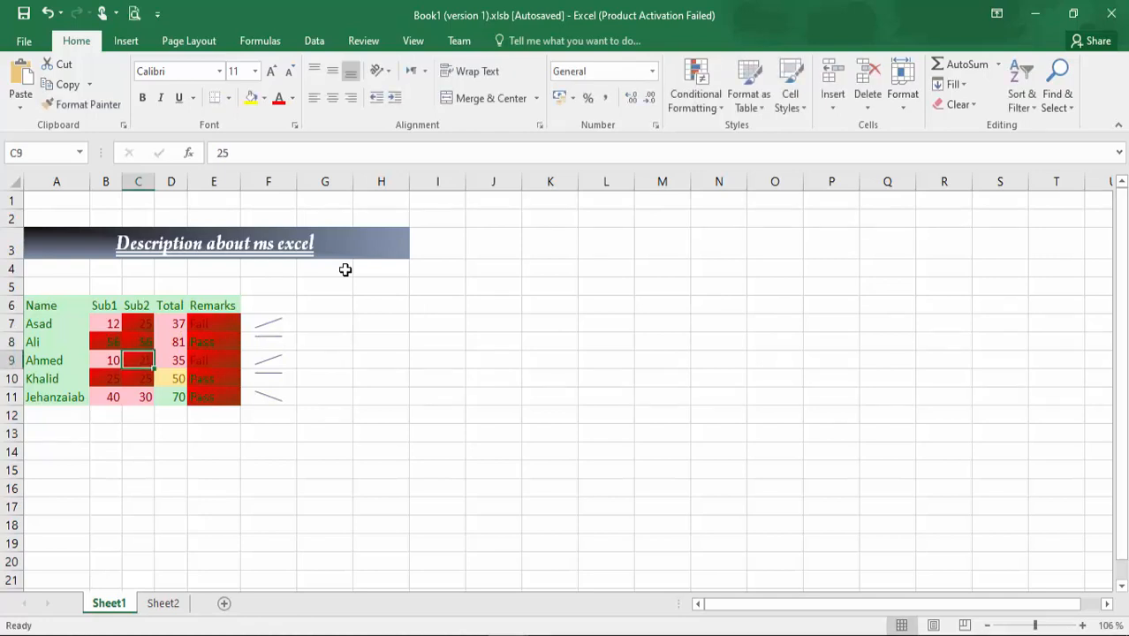
key("Left")
key("Up")
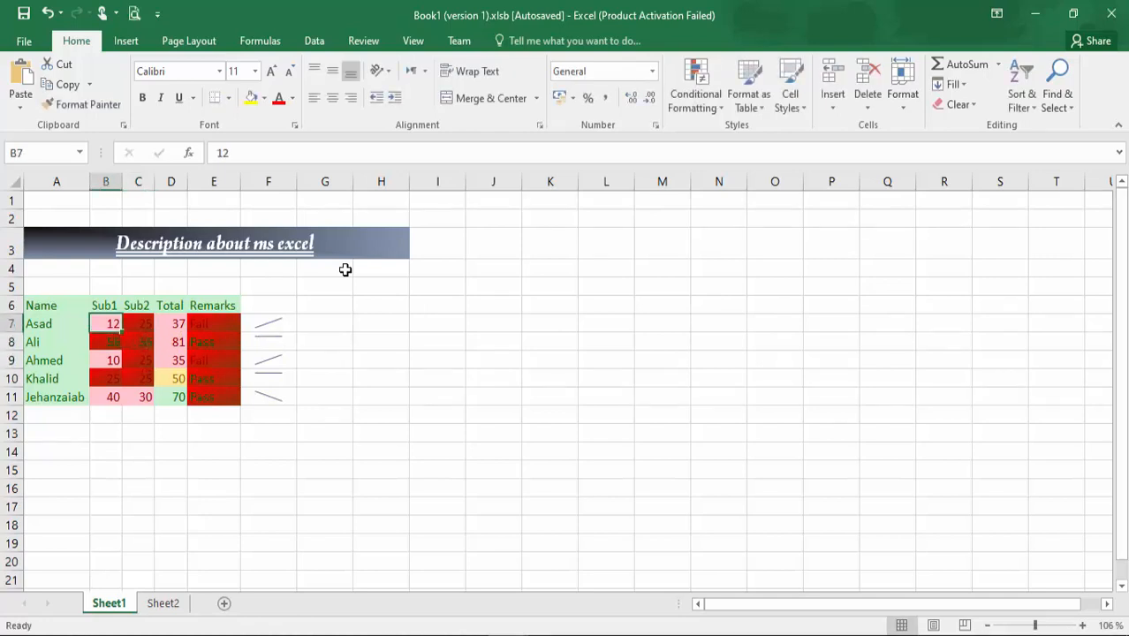
type("70")
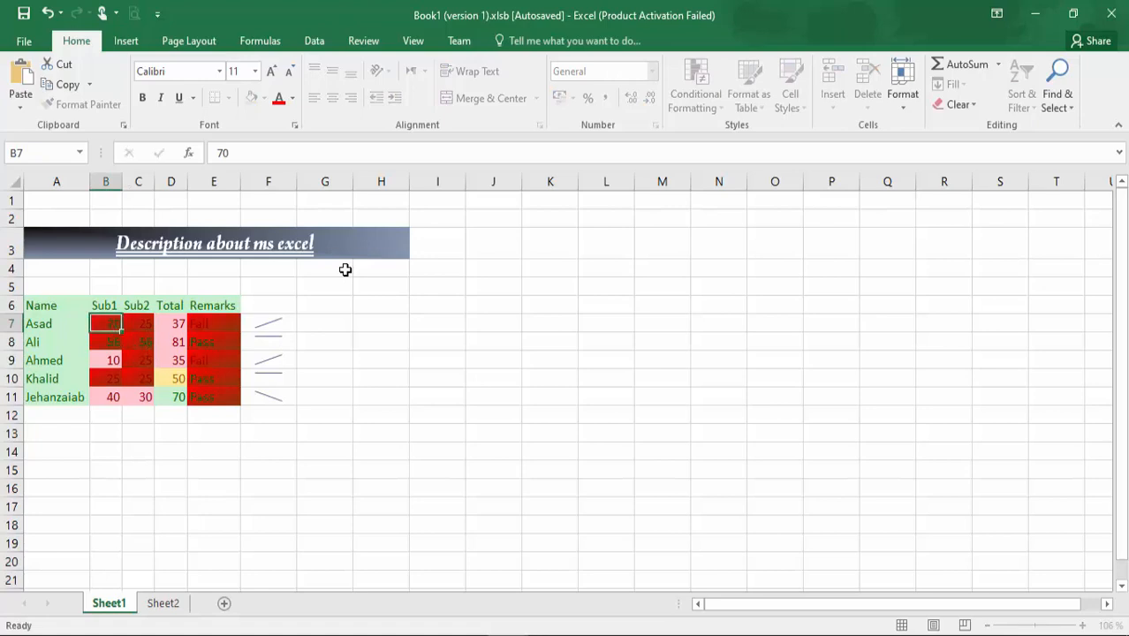
key("Tab")
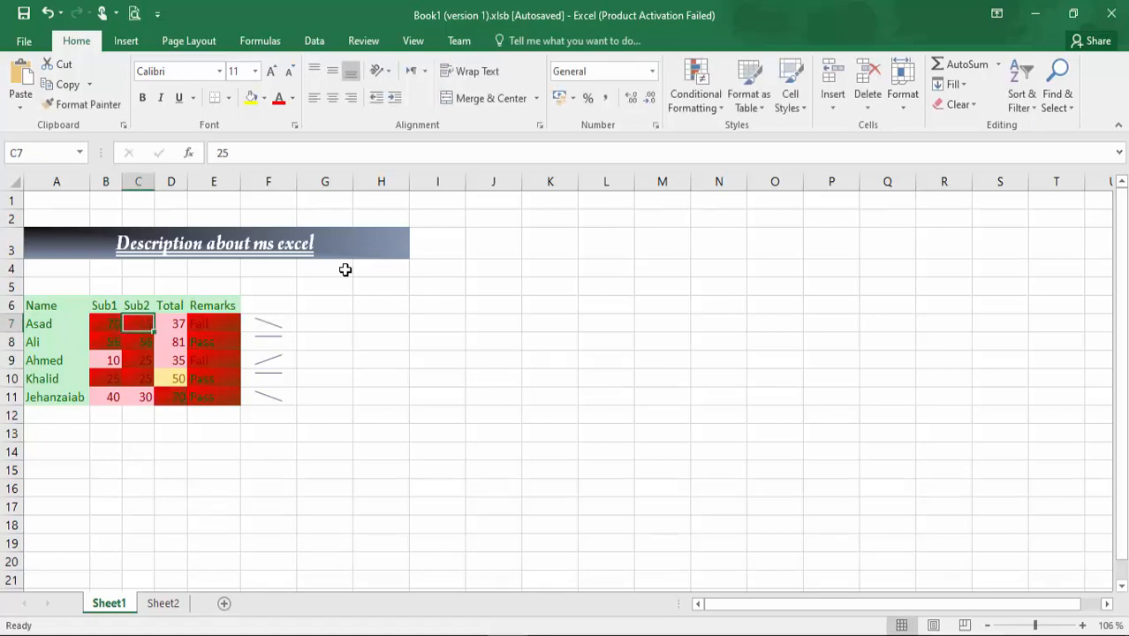
type("80")
key("Return")
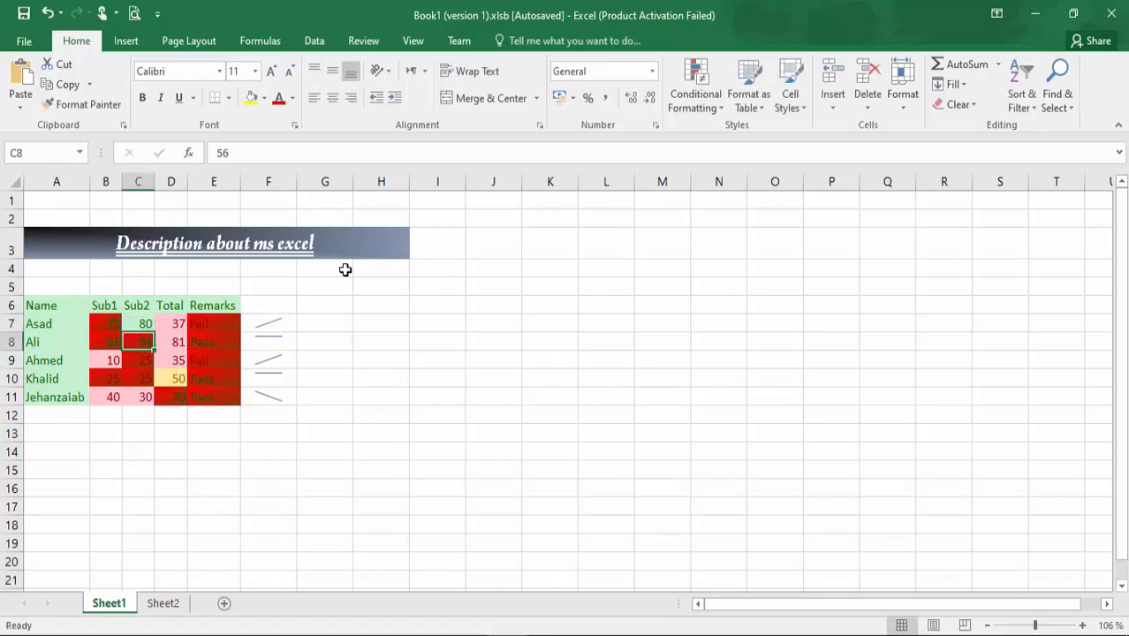
key("Left")
key("Down")
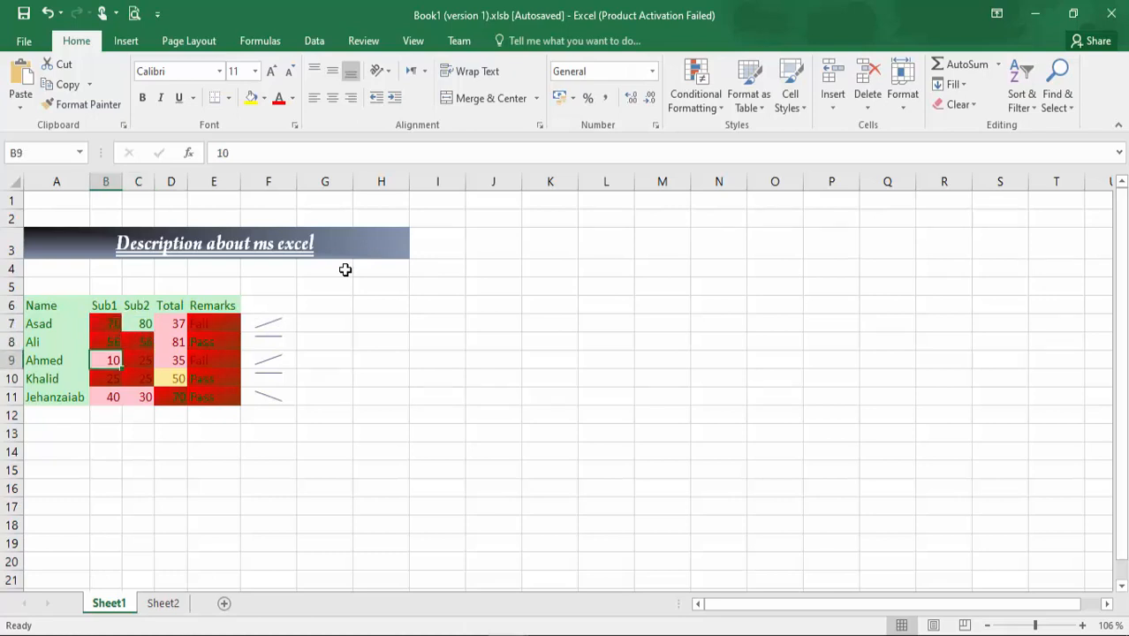
key("Right")
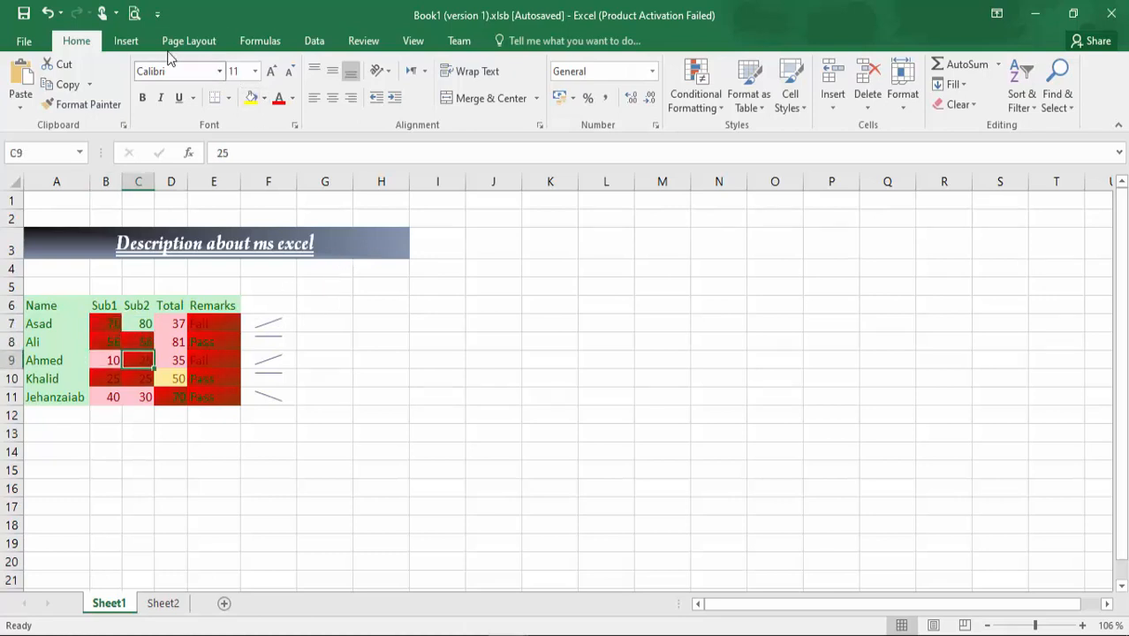
- Create a column sparkline in G7 from the data range B7:C7 and fill it down to G11
left_click(140, 43)
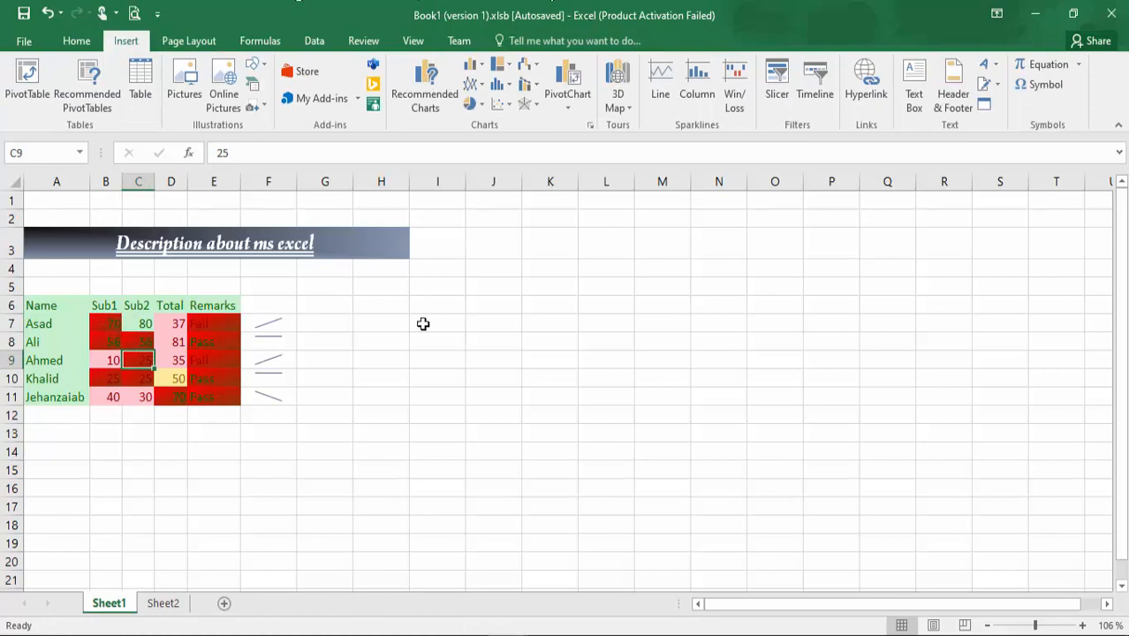
left_click(327, 324)
left_click(707, 87)
left_click_drag(104, 325, 138, 324)
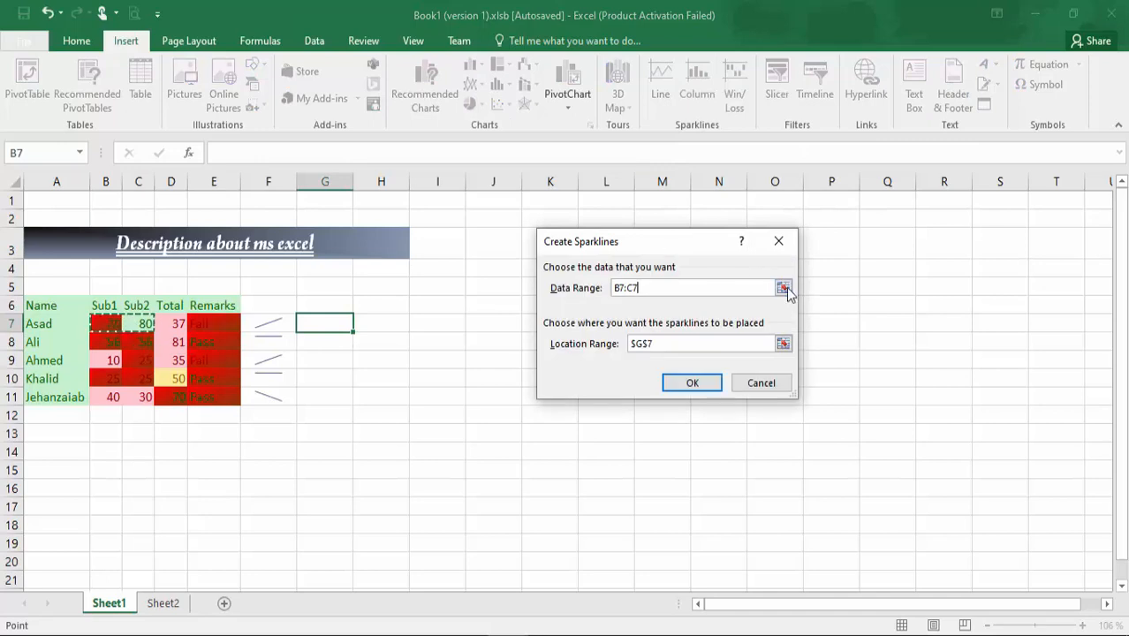
left_click(693, 382)
left_click_drag(353, 331, 352, 413)
left_click(418, 347)
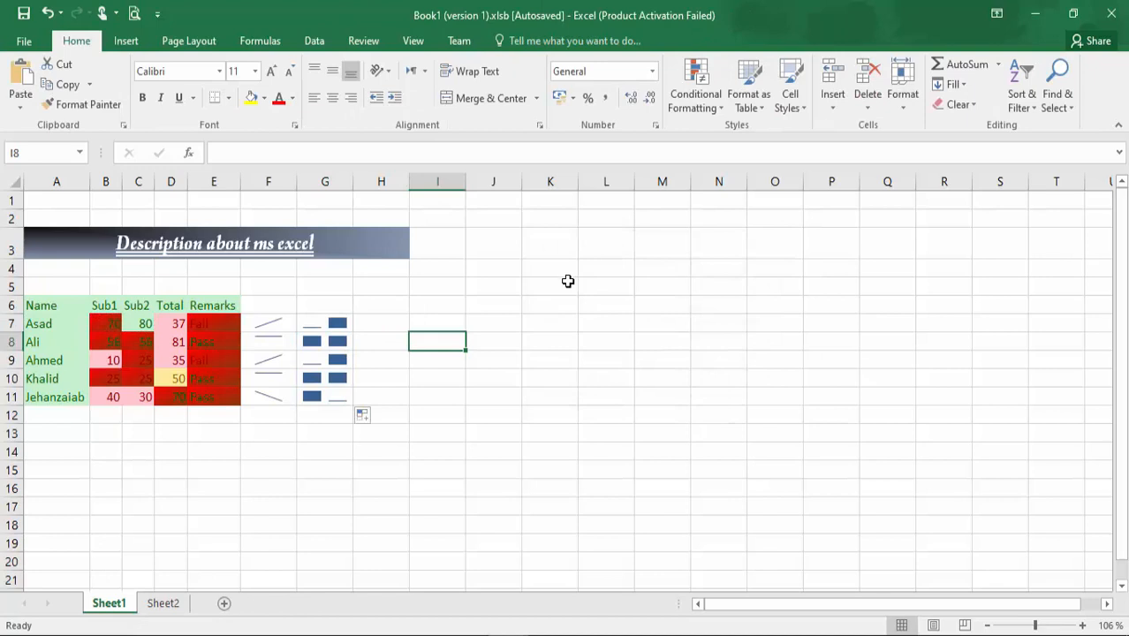
- Insert a text box reading "adasdas" beside the marks table and move it so it starts at column I, row 5
left_click(125, 40)
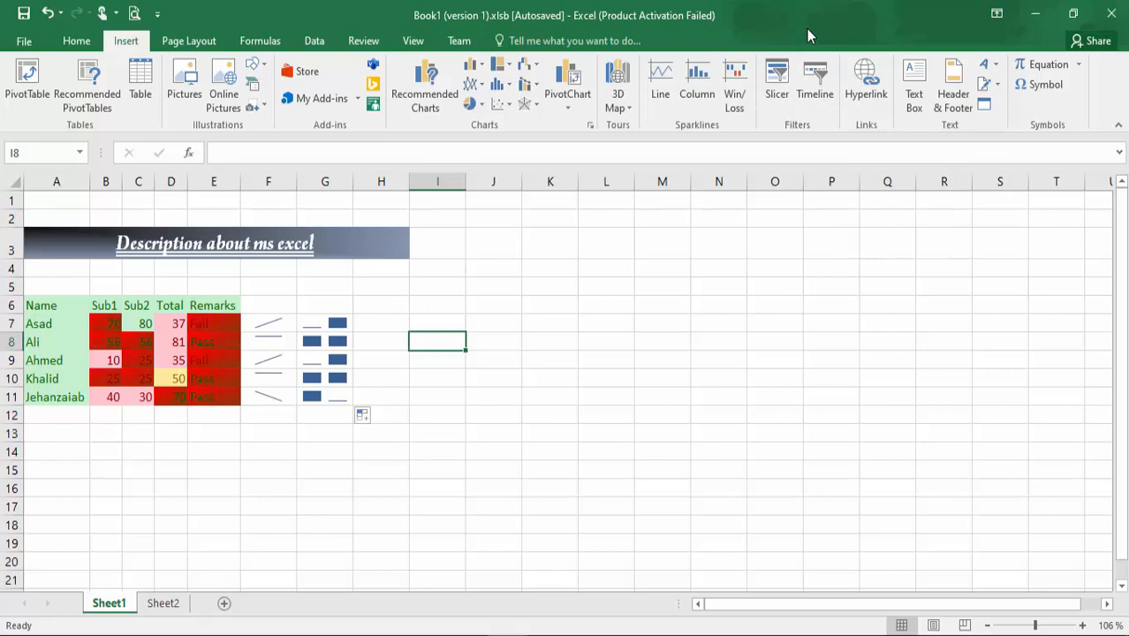
left_click(914, 84)
mouse_move(469, 295)
left_mouse_down()
mouse_move(610, 396)
mouse_move(751, 355)
left_mouse_up()
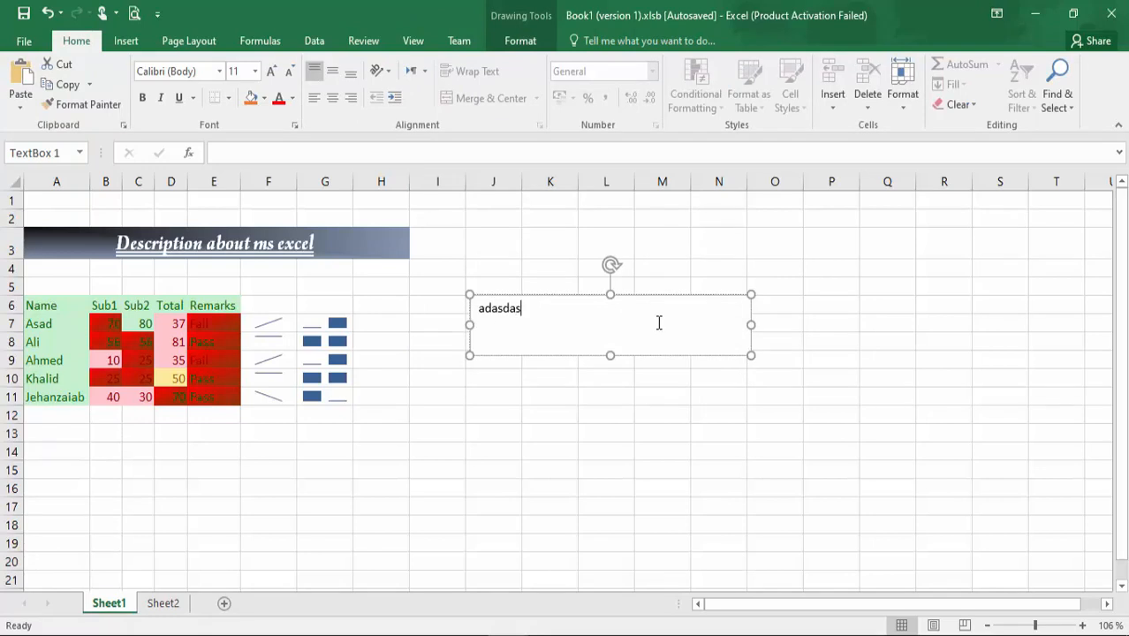
left_click(643, 382)
left_click(534, 319)
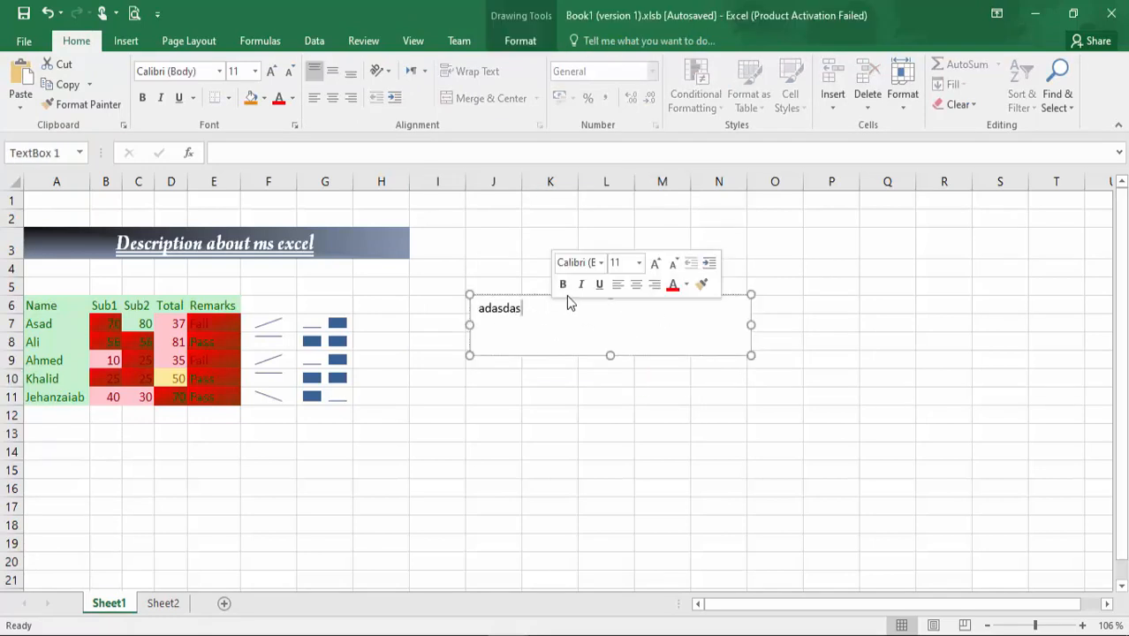
left_click_drag(504, 295, 444, 281)
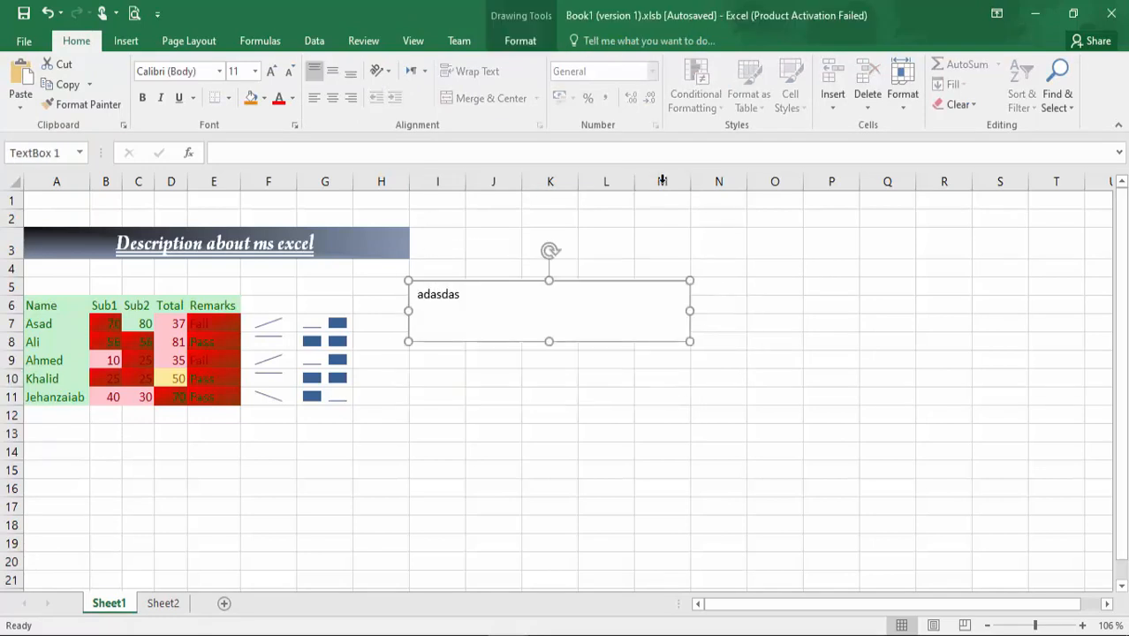
- Add a page header and insert the page number and sheet name codes in its centre section
left_click(132, 42)
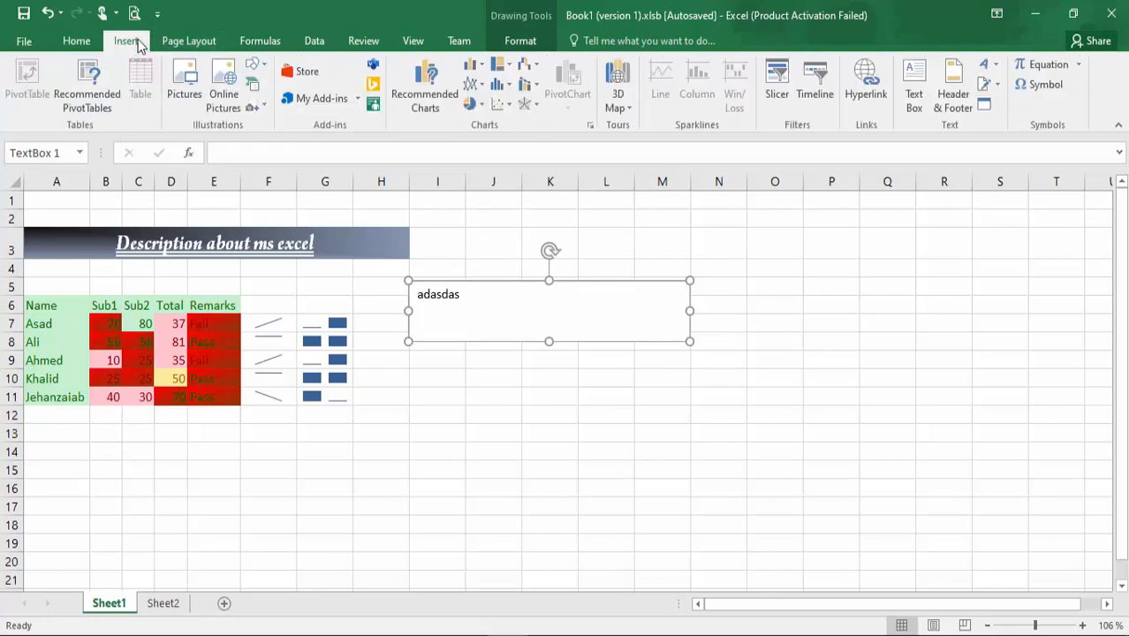
left_click(952, 71)
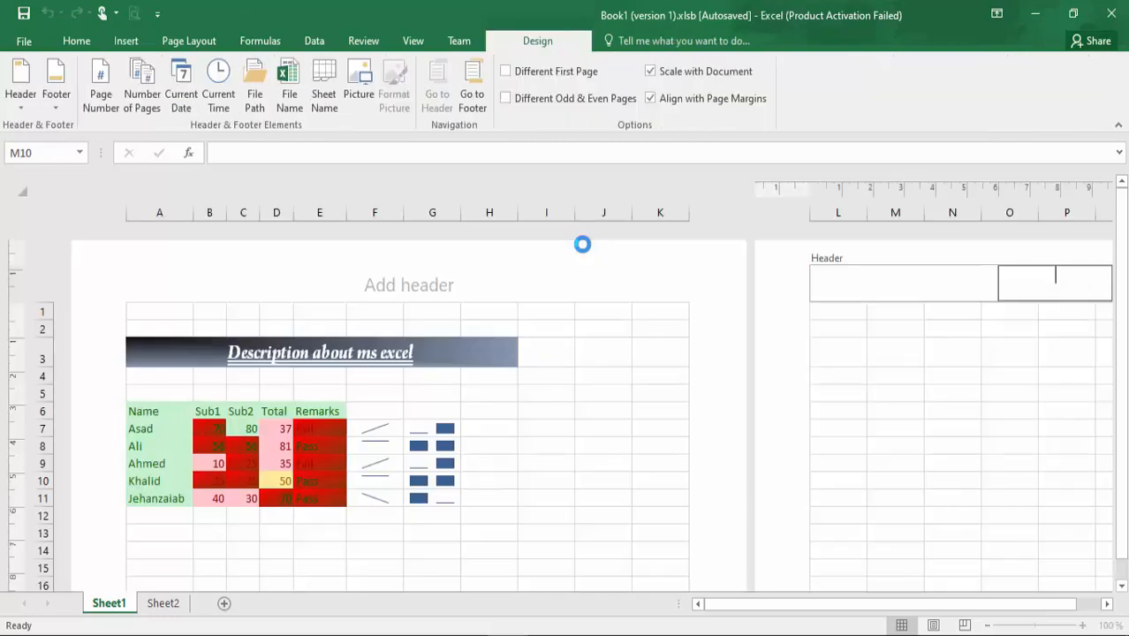
left_click(404, 288)
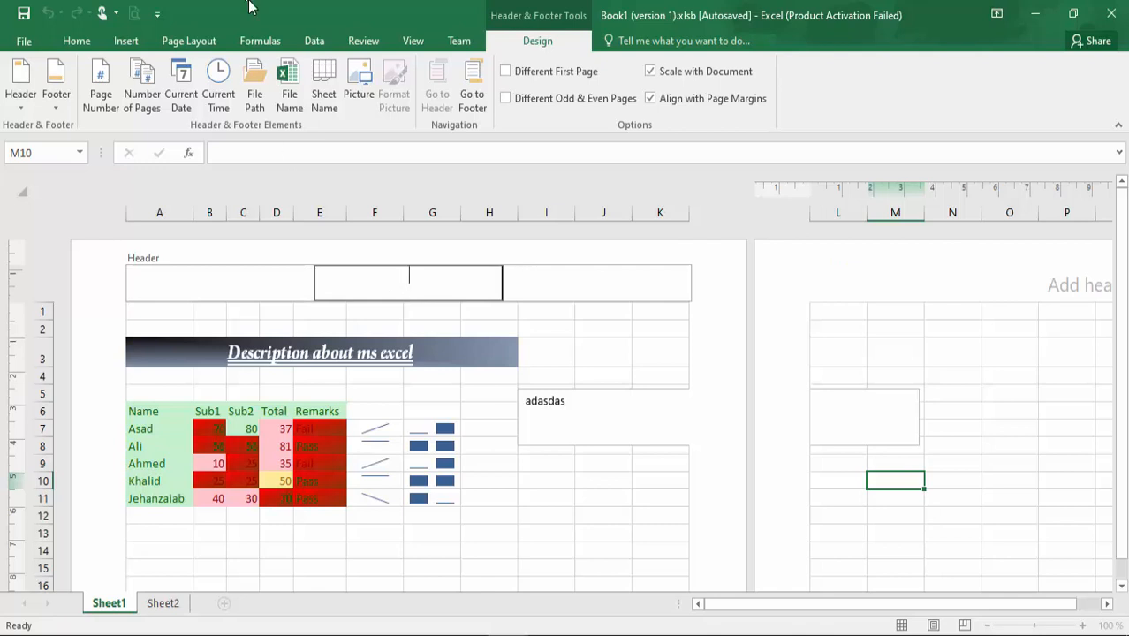
left_click(109, 93)
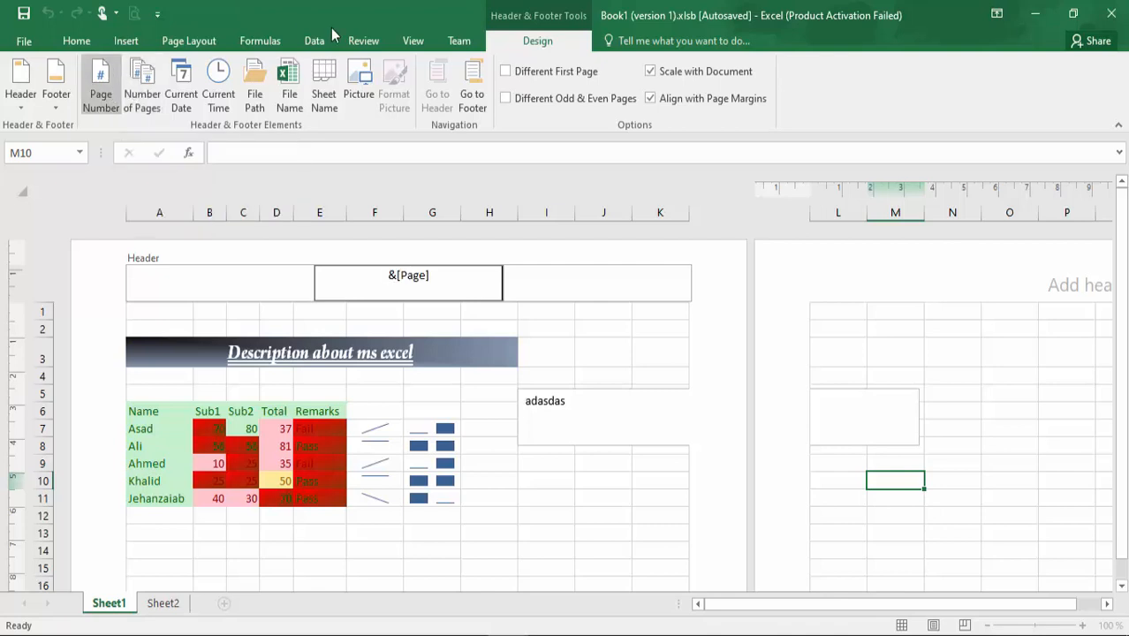
left_click(338, 96)
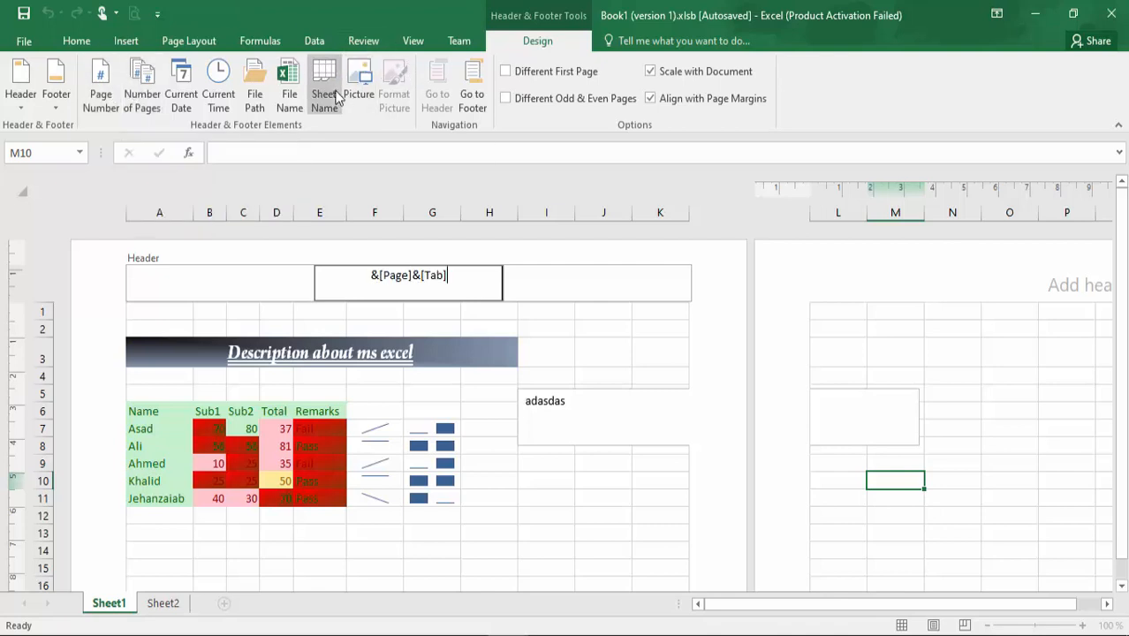
- Insert the picture asad-logo.png from the desktop's TechieAsad folder into the centre header section and leave header editing
left_click(359, 95)
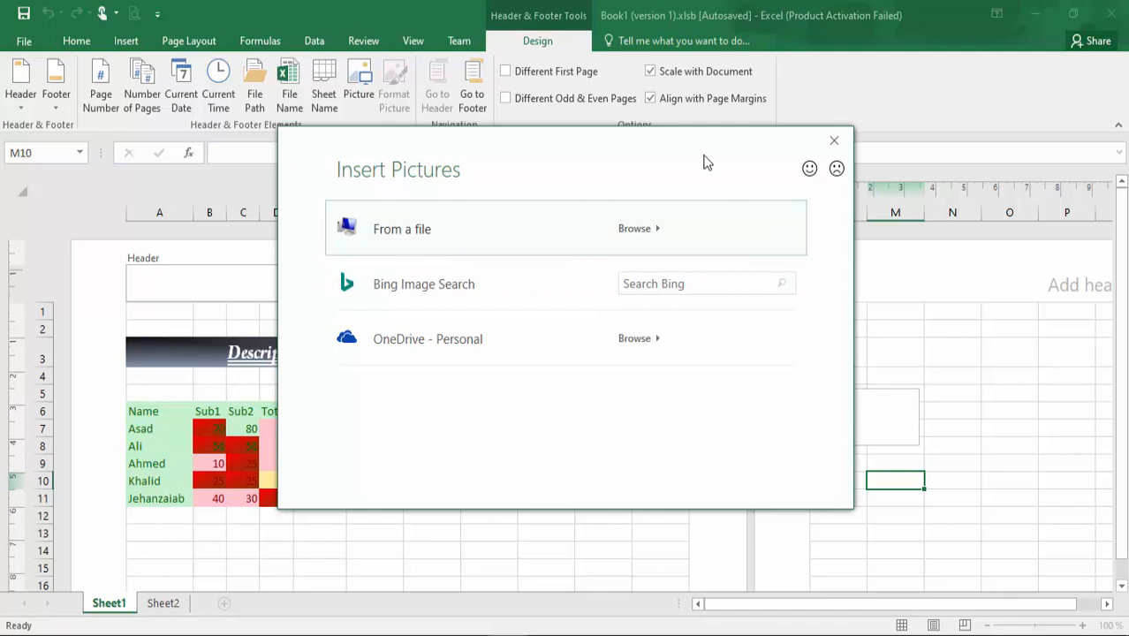
left_click(641, 228)
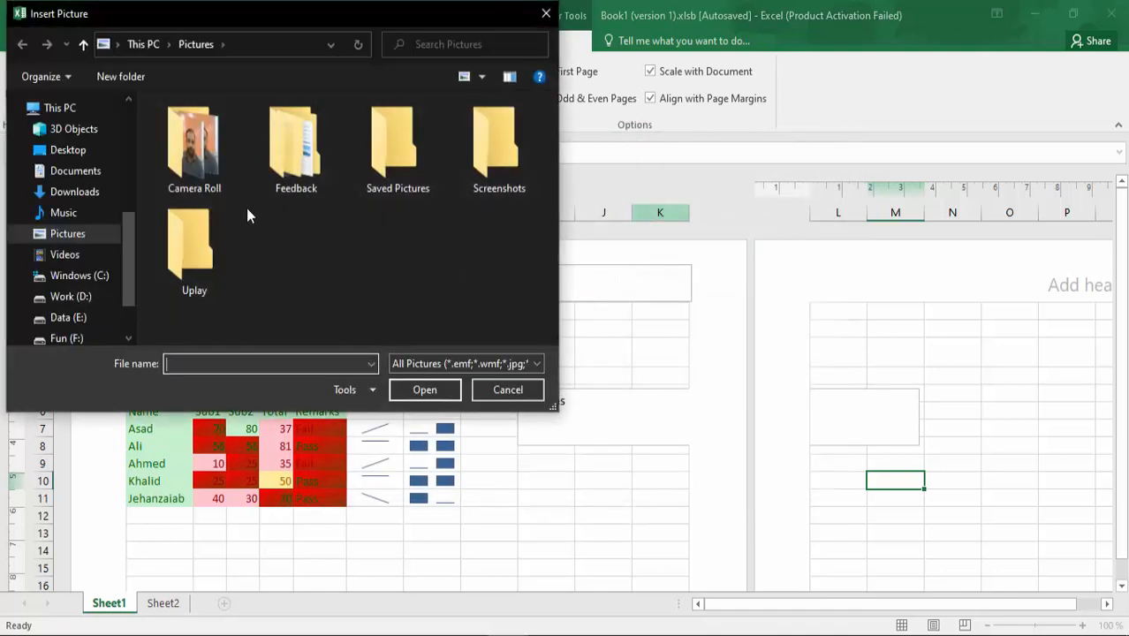
left_click(58, 150)
scroll(183, 183, "down", 10)
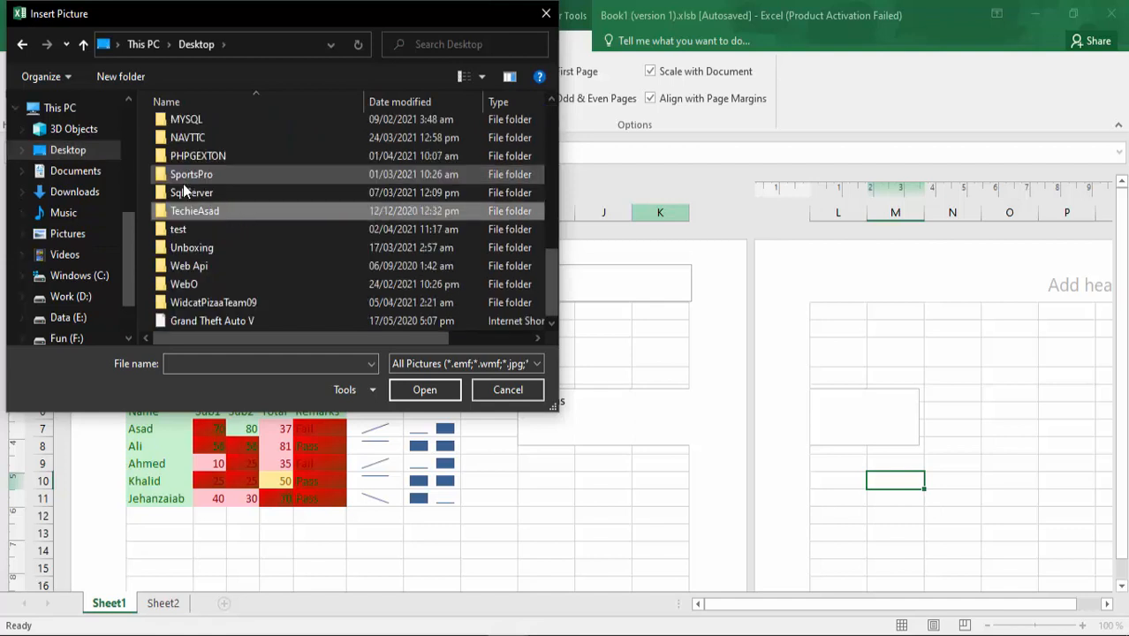
double_click(183, 184)
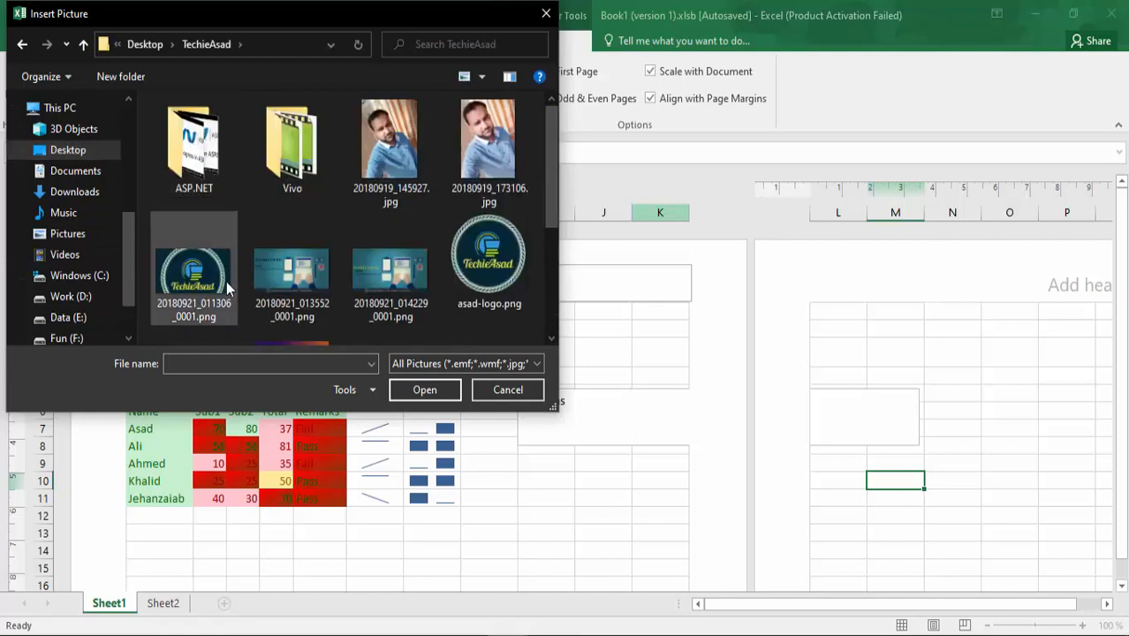
double_click(489, 256)
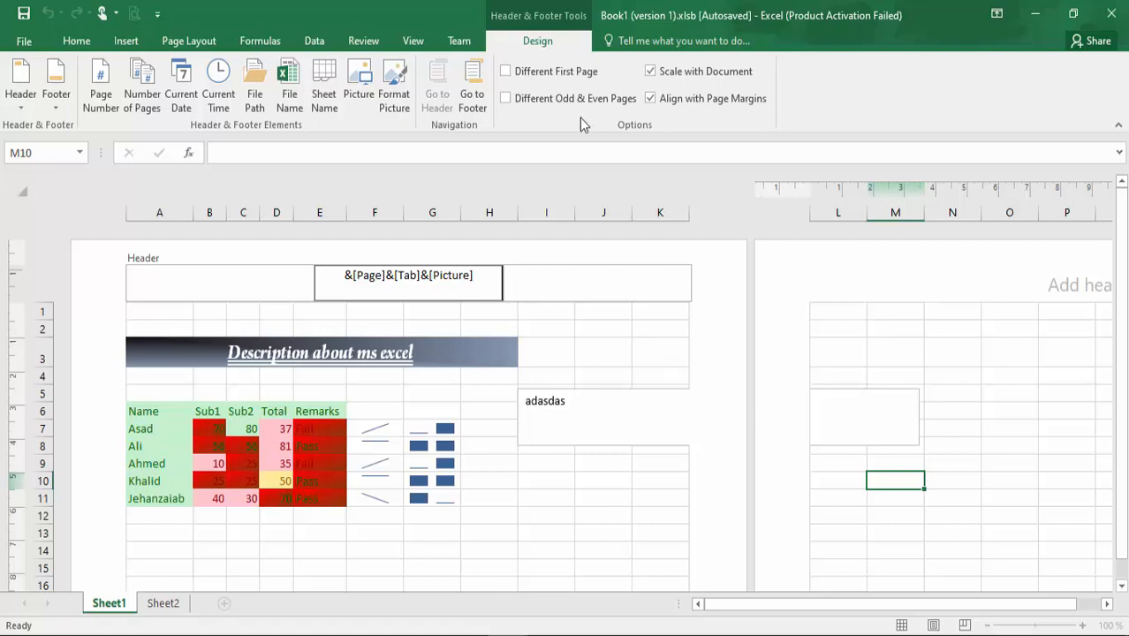
left_click(77, 41)
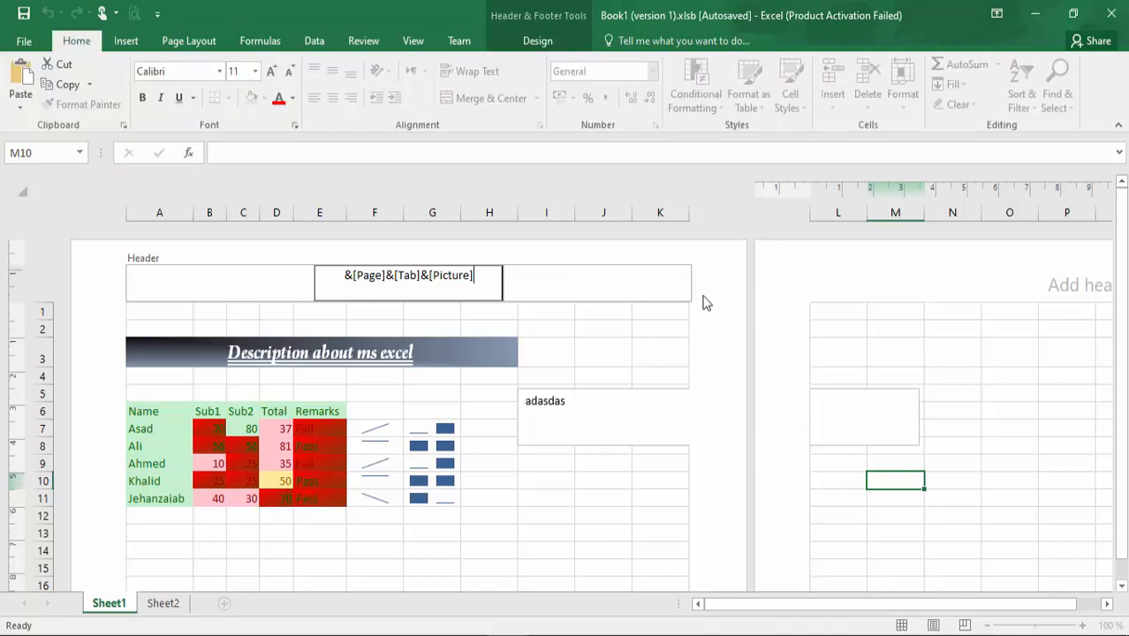
left_click(654, 346)
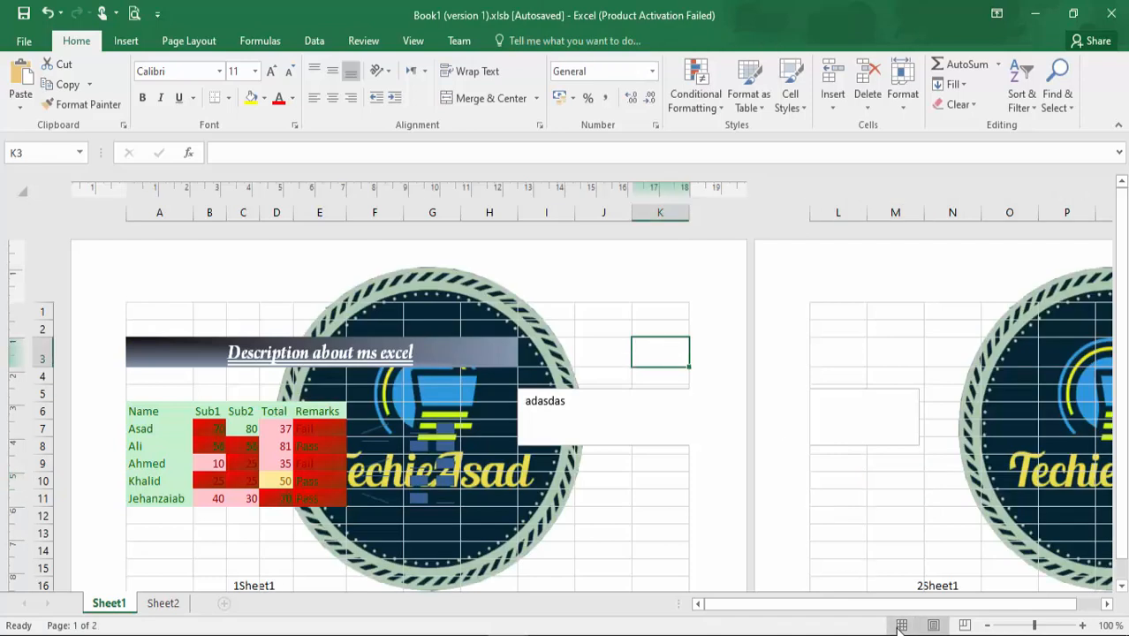
- Return the sheet to Normal view and check its print preview
left_click(901, 626)
left_click(481, 410)
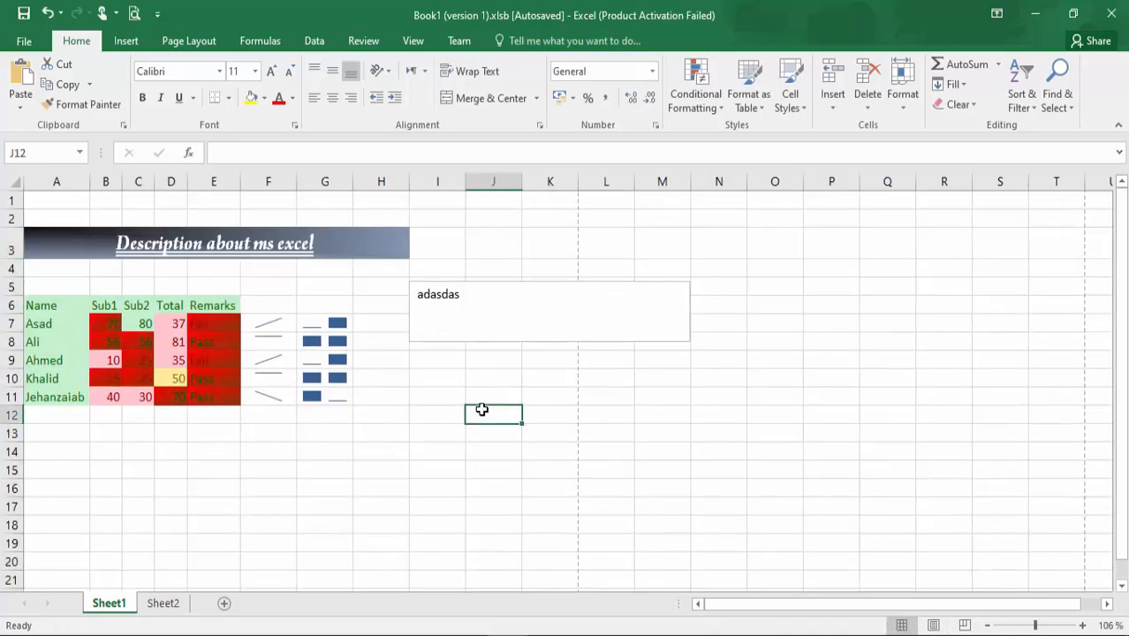
key("ctrl+p")
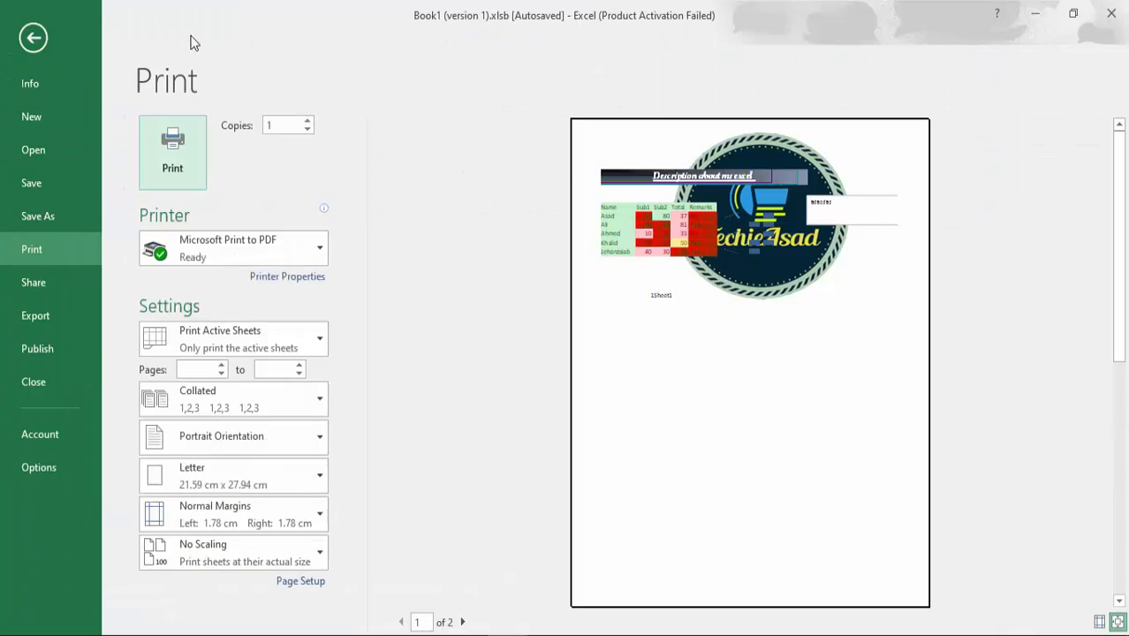
left_click(36, 39)
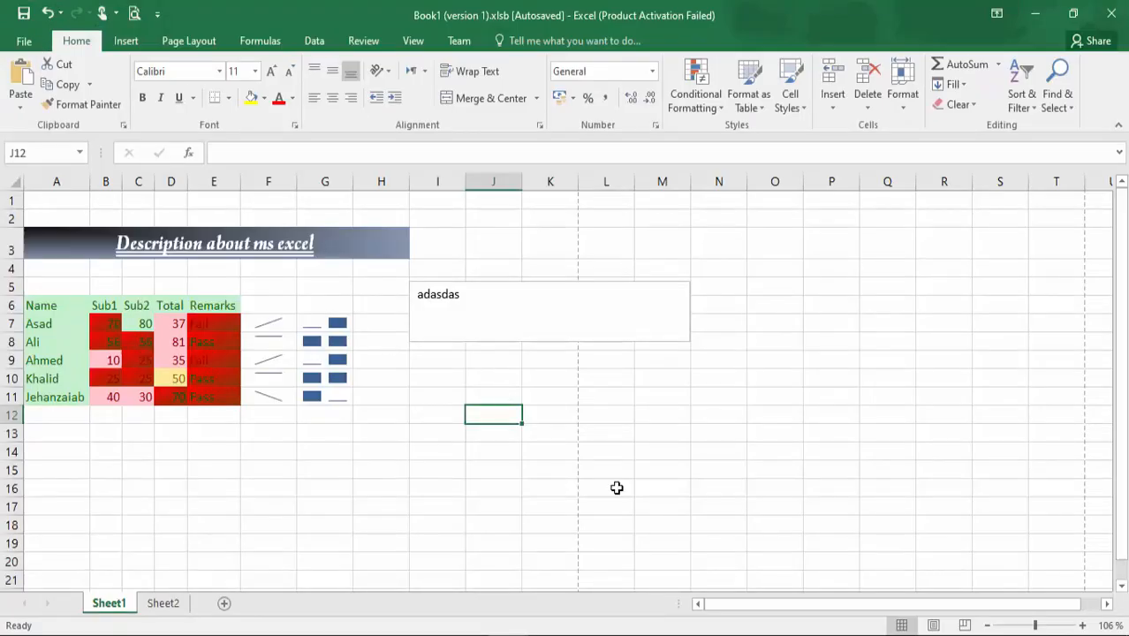
- View the sheet's page breaks, switch it to Page Layout view and inspect the header content on the page
left_click(964, 626)
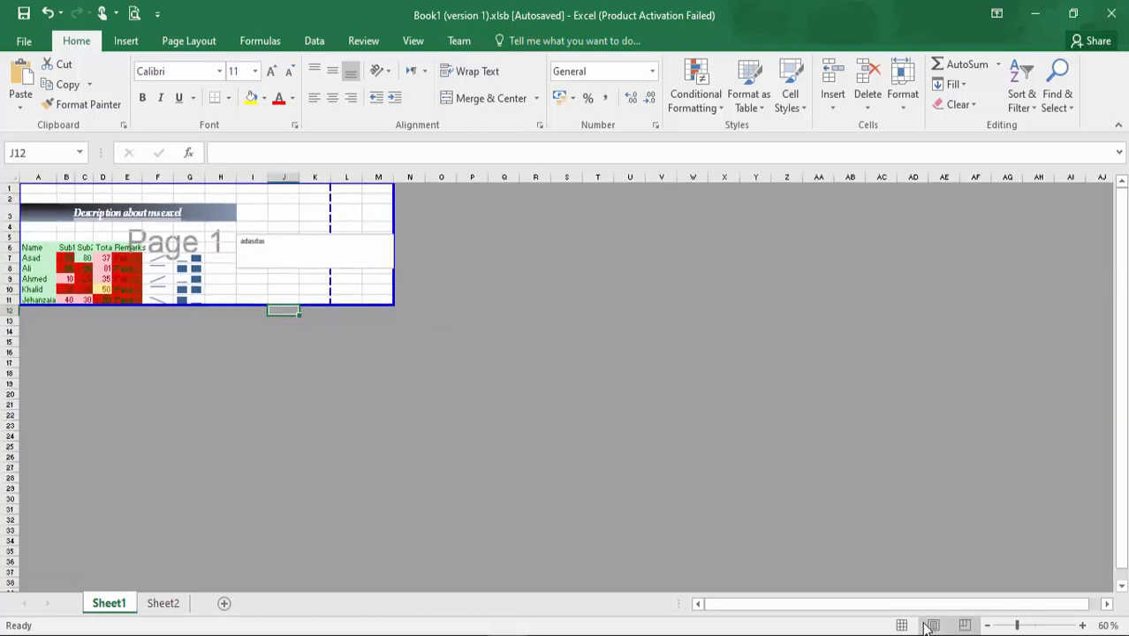
left_click(931, 625)
left_click(502, 514)
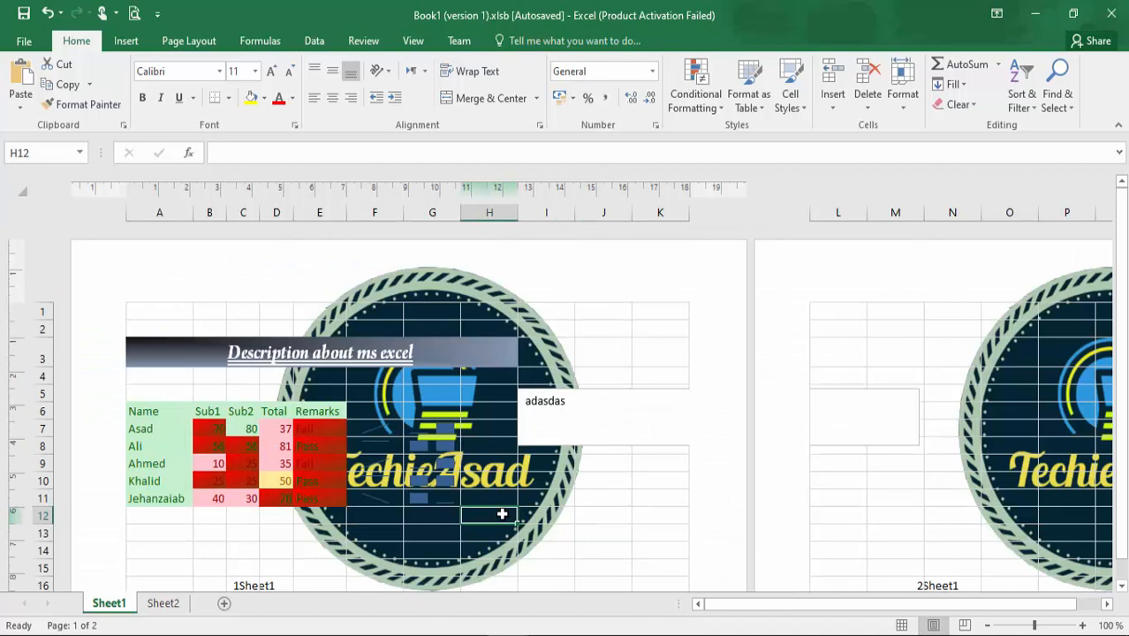
left_click(489, 562)
left_click(437, 568)
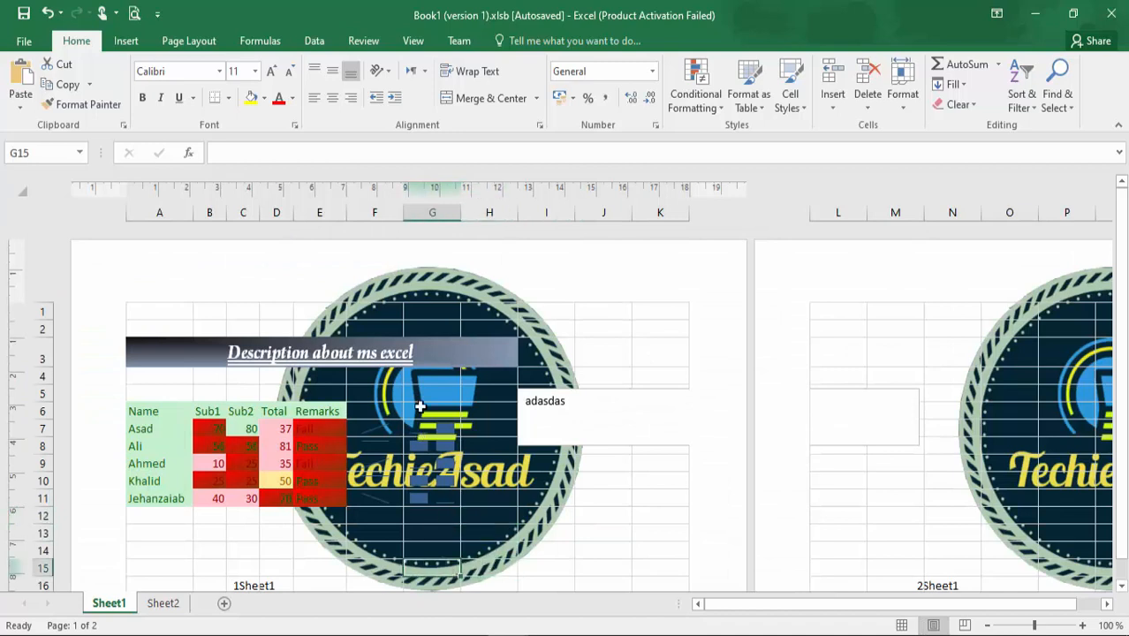
left_click(432, 284)
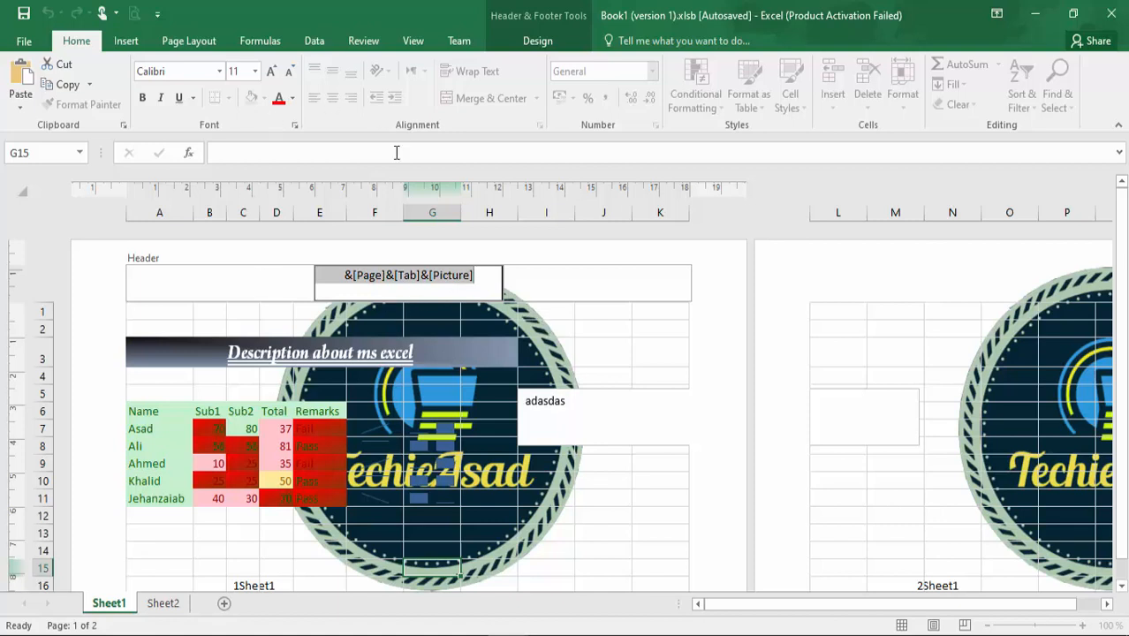
left_click(133, 42)
left_click_drag(1124, 340, 1124, 359)
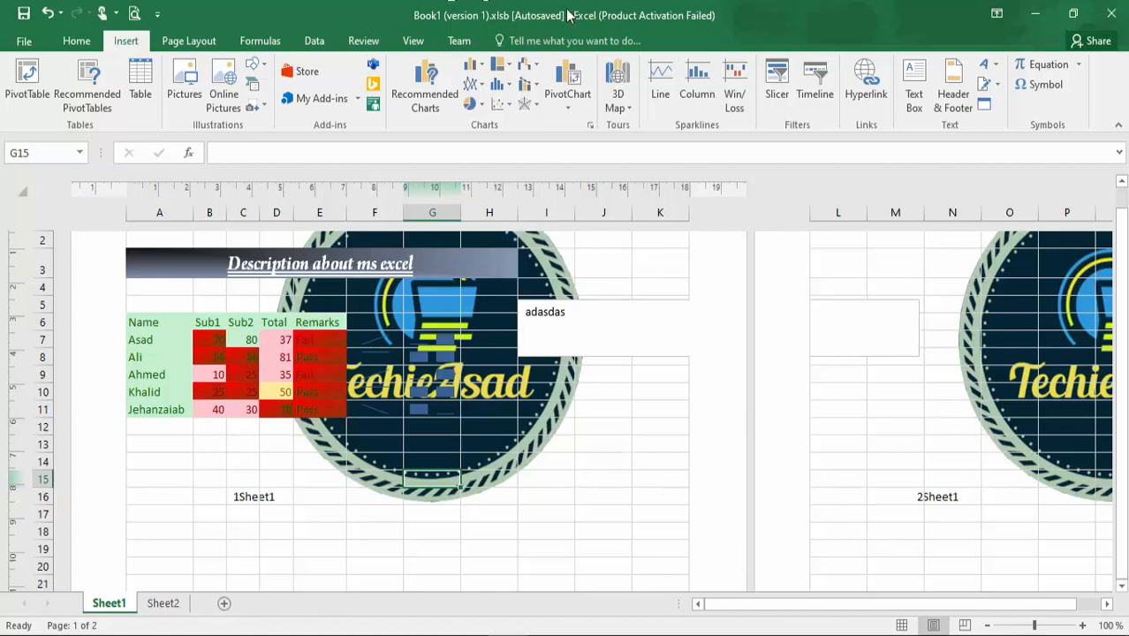
- Switch to Sheet2 and close the Document Recovery pane
left_click(173, 608)
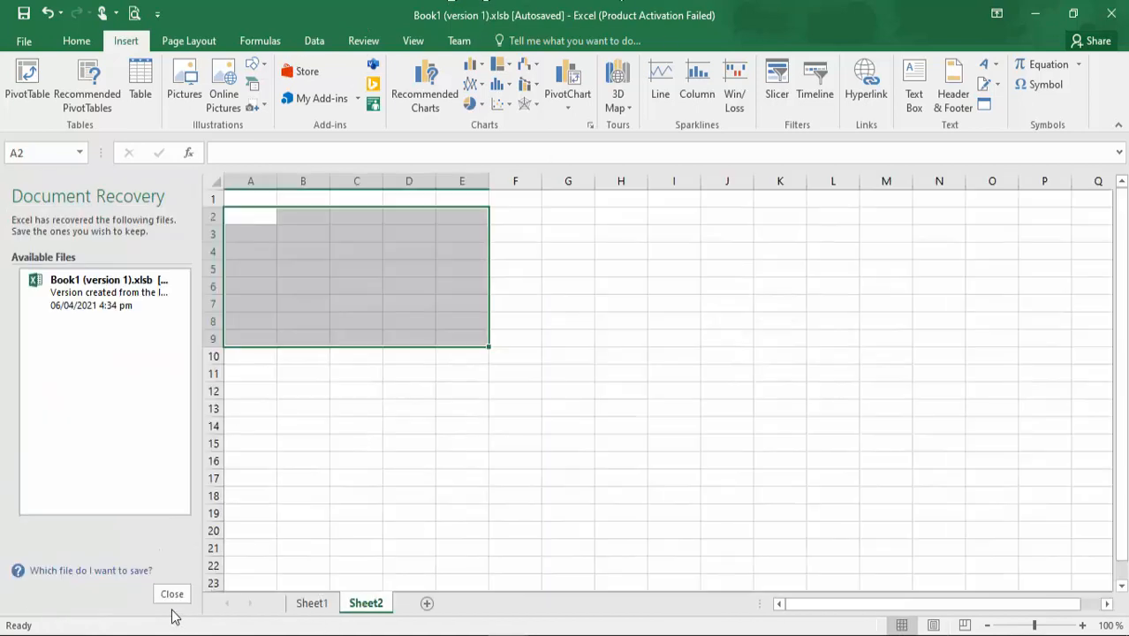
left_click(986, 65)
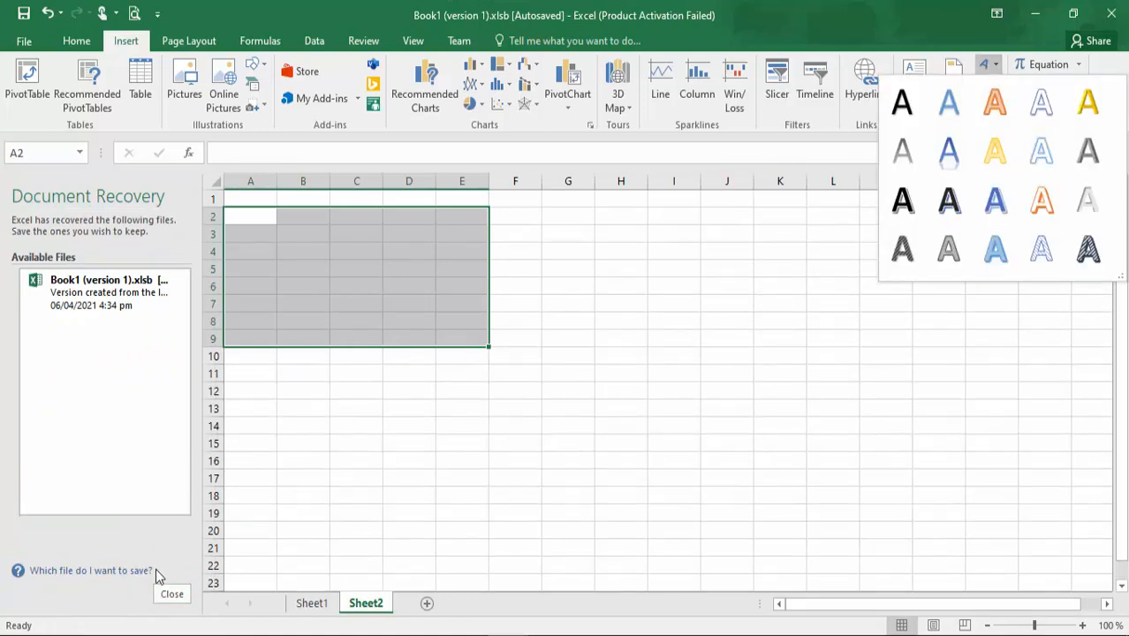
left_click(166, 597)
left_click(177, 596)
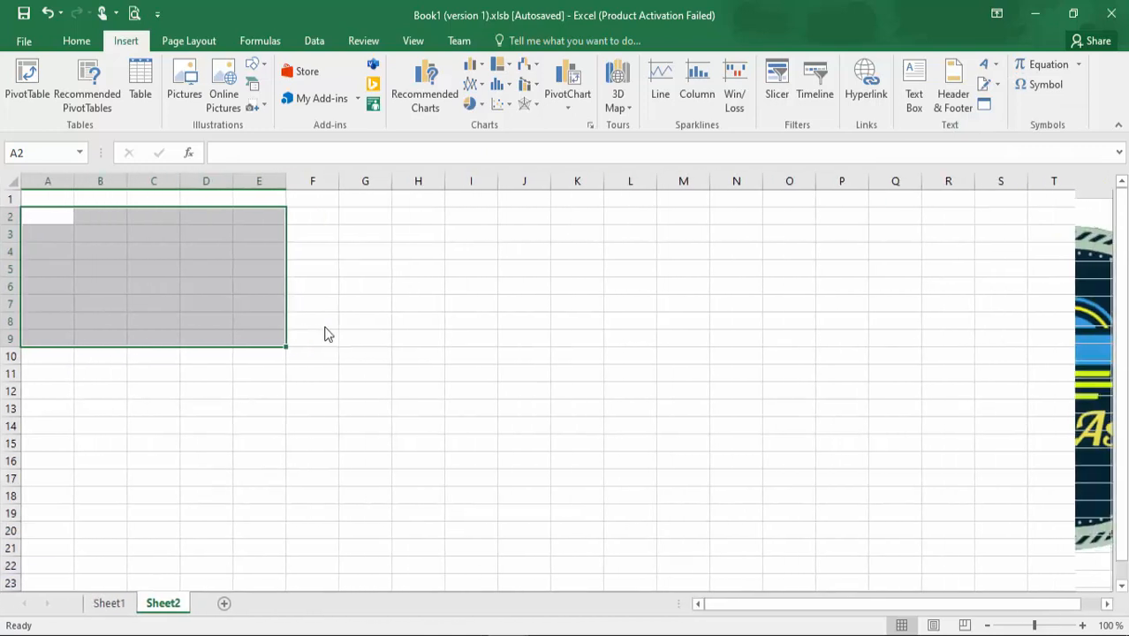
- Enter a first name in cell D6 of Sheet2
left_click(204, 282)
type("Asad")
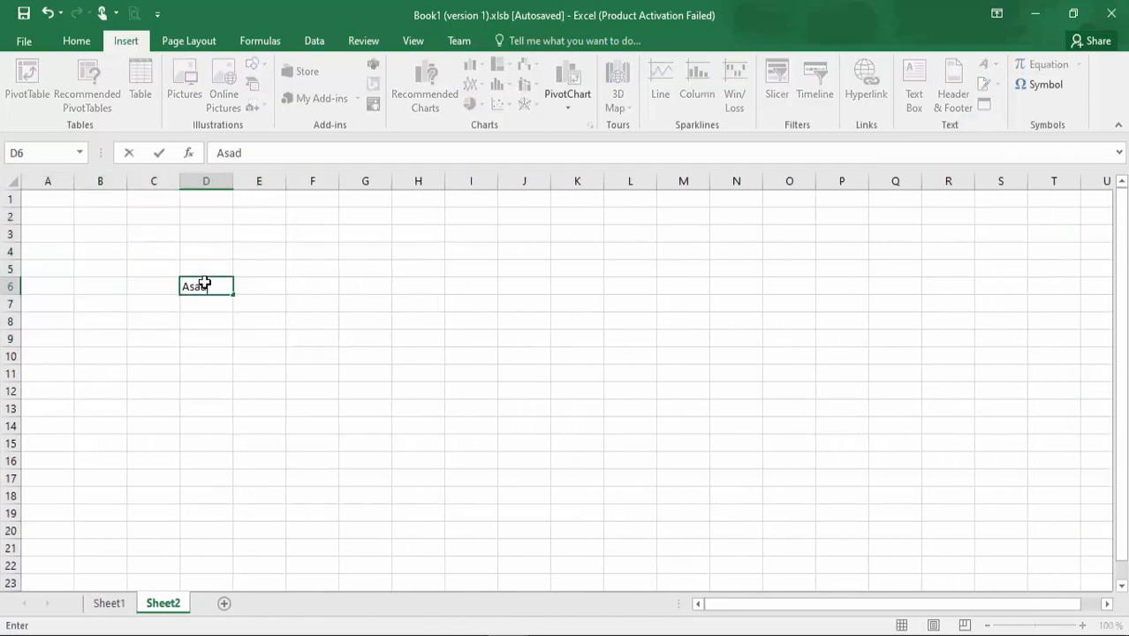
key("Return")
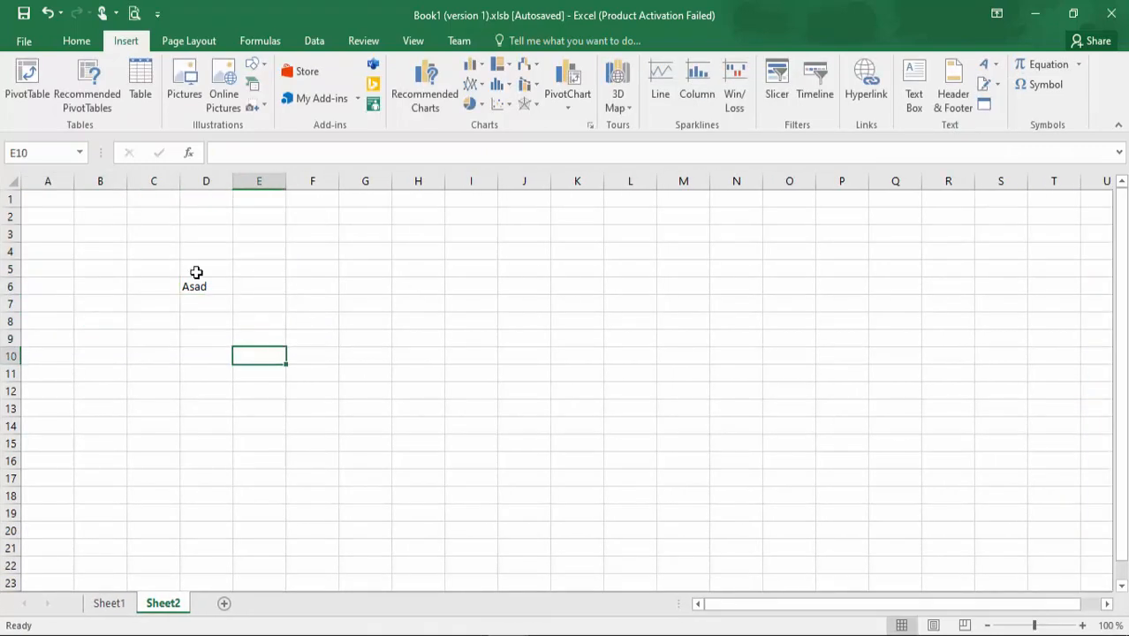
- Insert a blue WordArt object on Sheet2 and replace its placeholder text with "assasa"
left_click(186, 287)
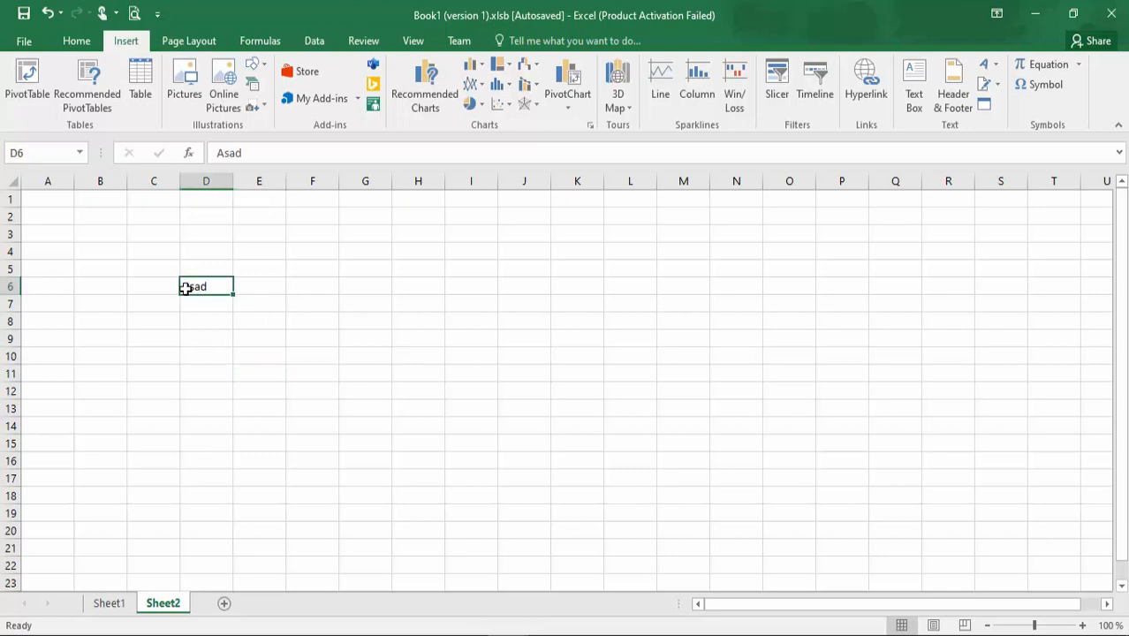
left_click(987, 65)
left_click(1002, 184)
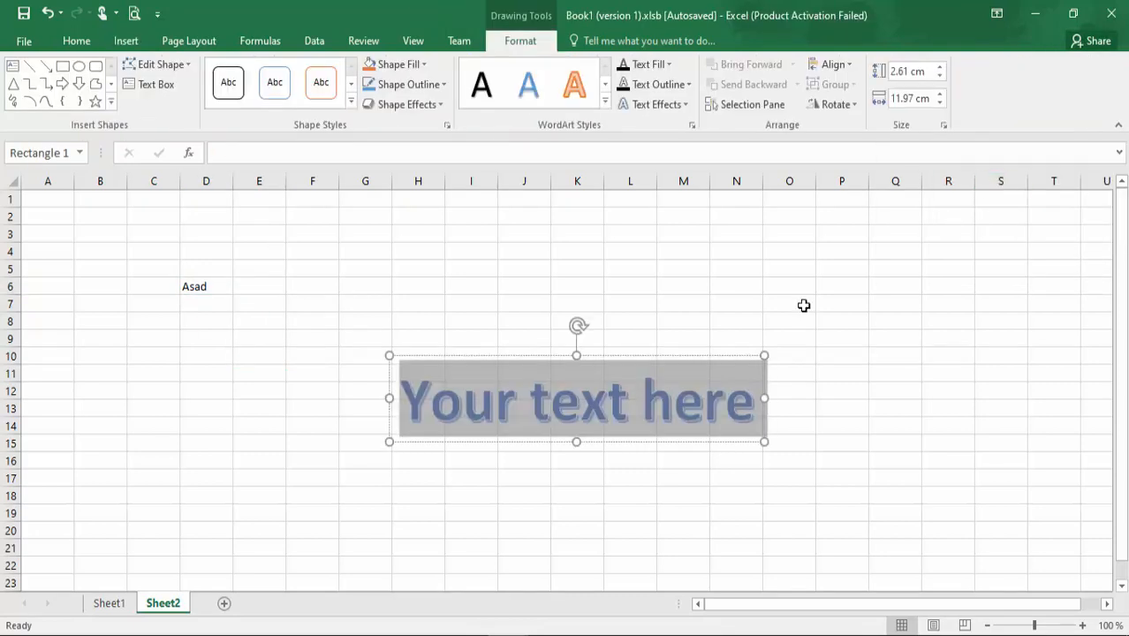
left_click(588, 401)
type("asxassasasa")
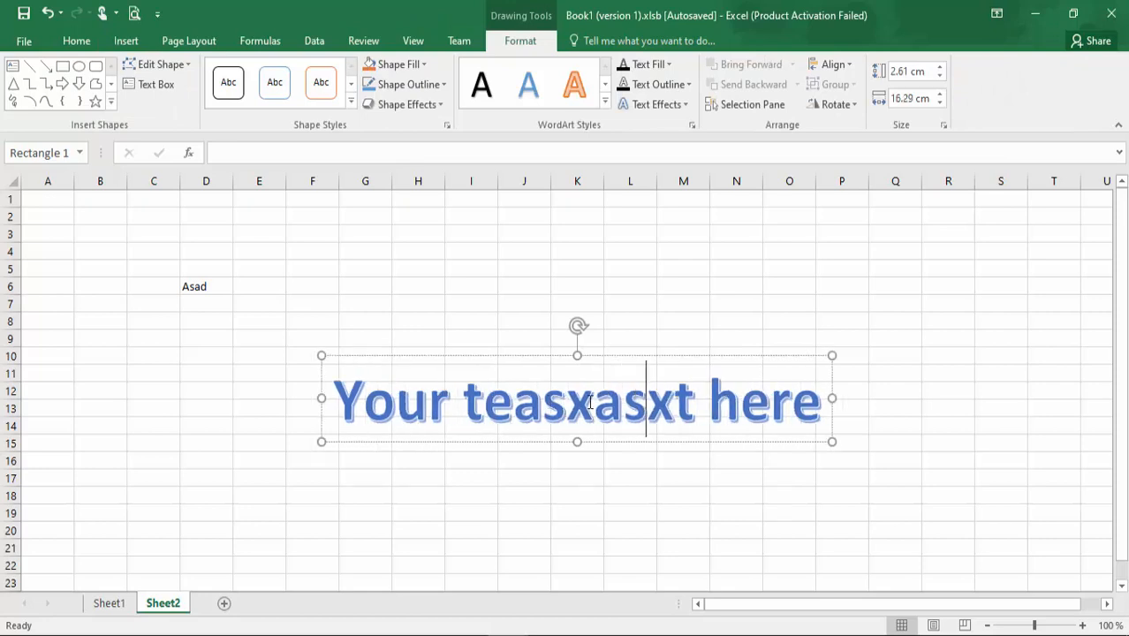
key("ctrl+a")
key("BackSpace")
type("assasa")
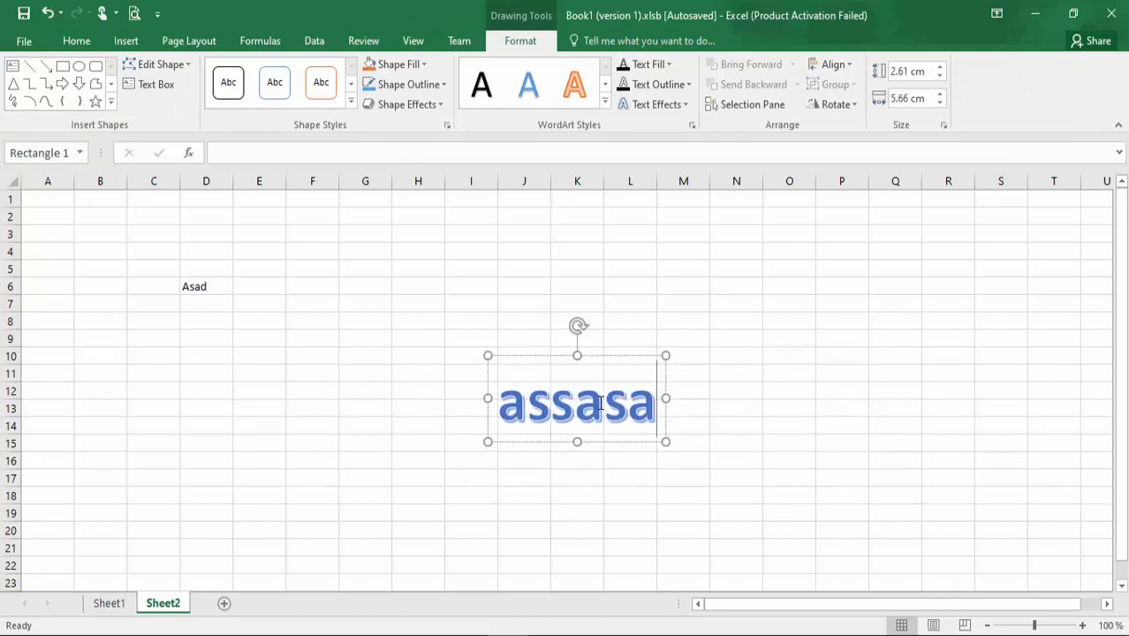
left_click(660, 340)
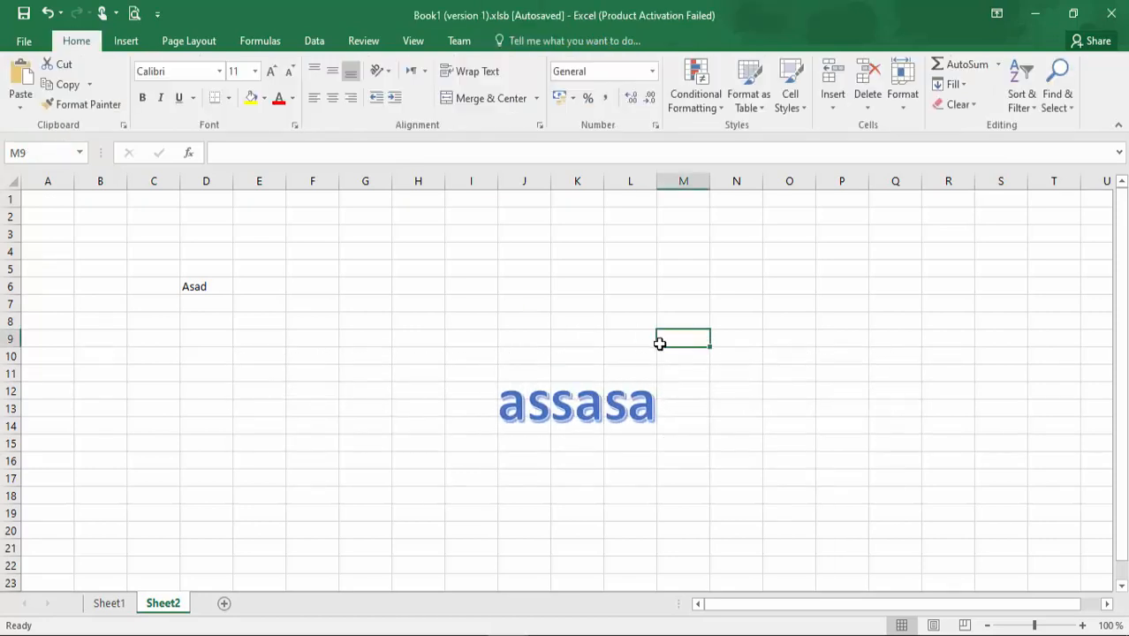
- Delete the "assasa" WordArt from Sheet2
left_click(582, 374)
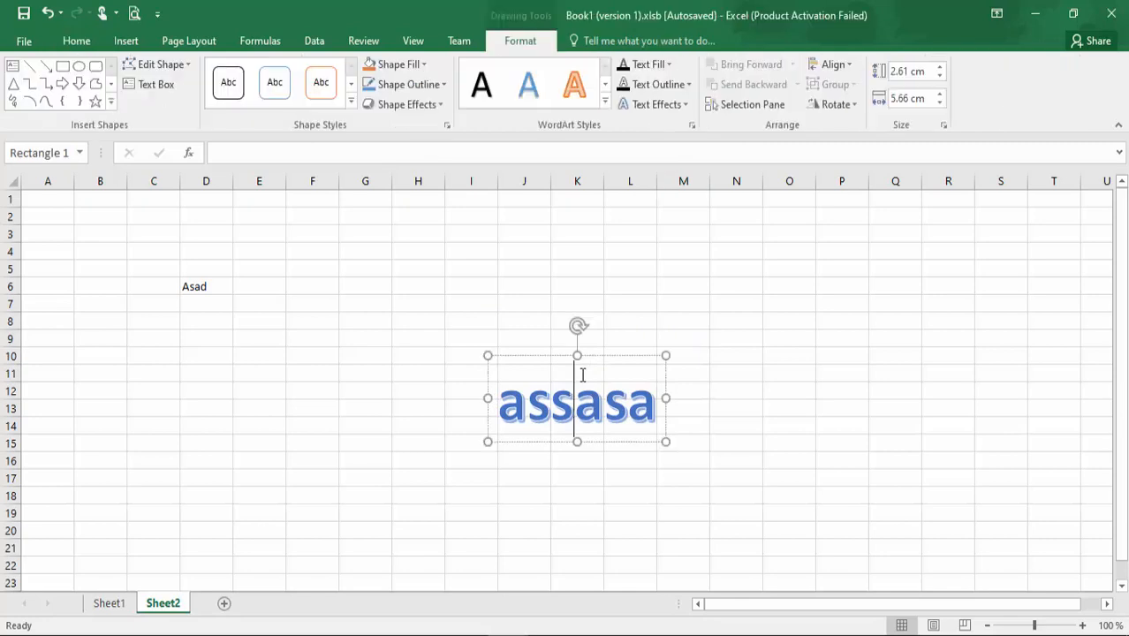
left_click(521, 354)
key("Delete")
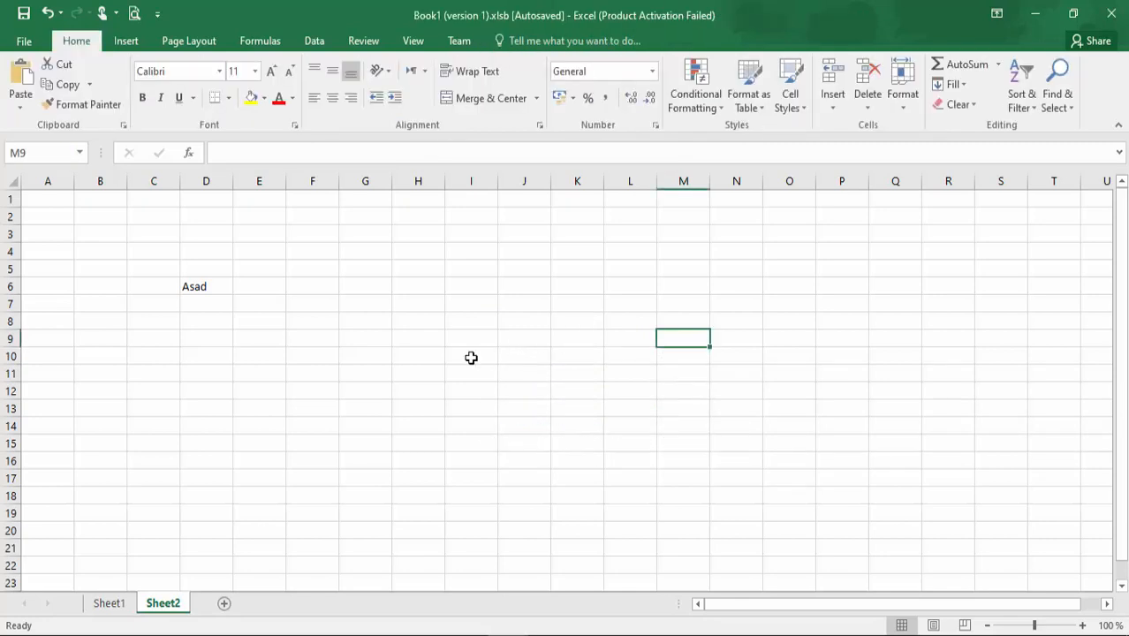
- Insert a new equation box on Sheet2 and delete its placeholder equation
left_click(130, 43)
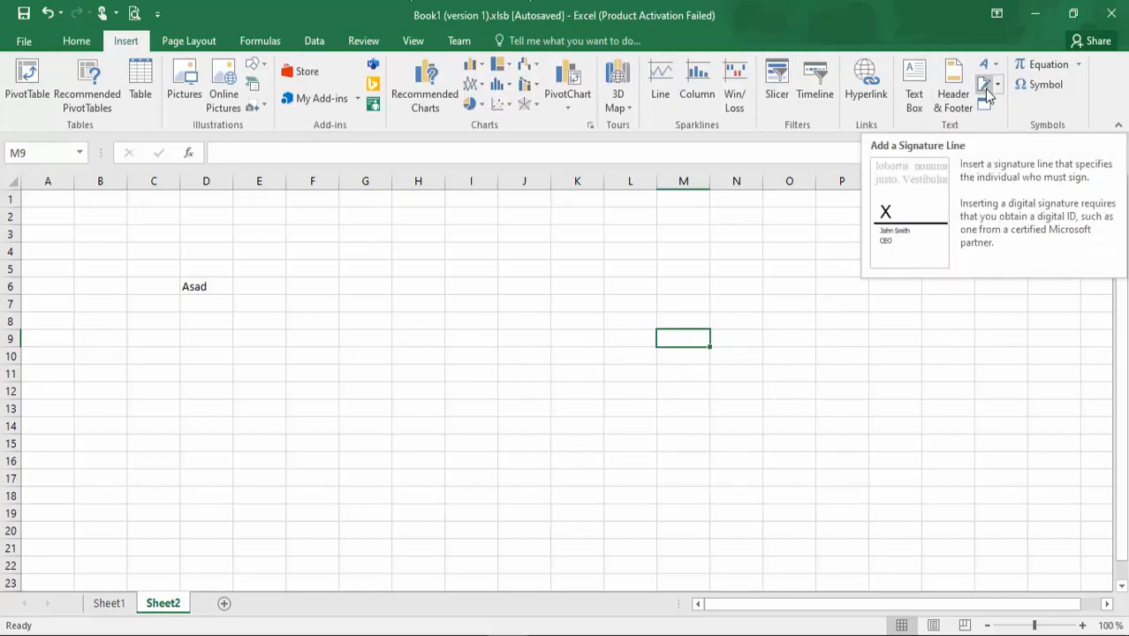
left_click(1047, 69)
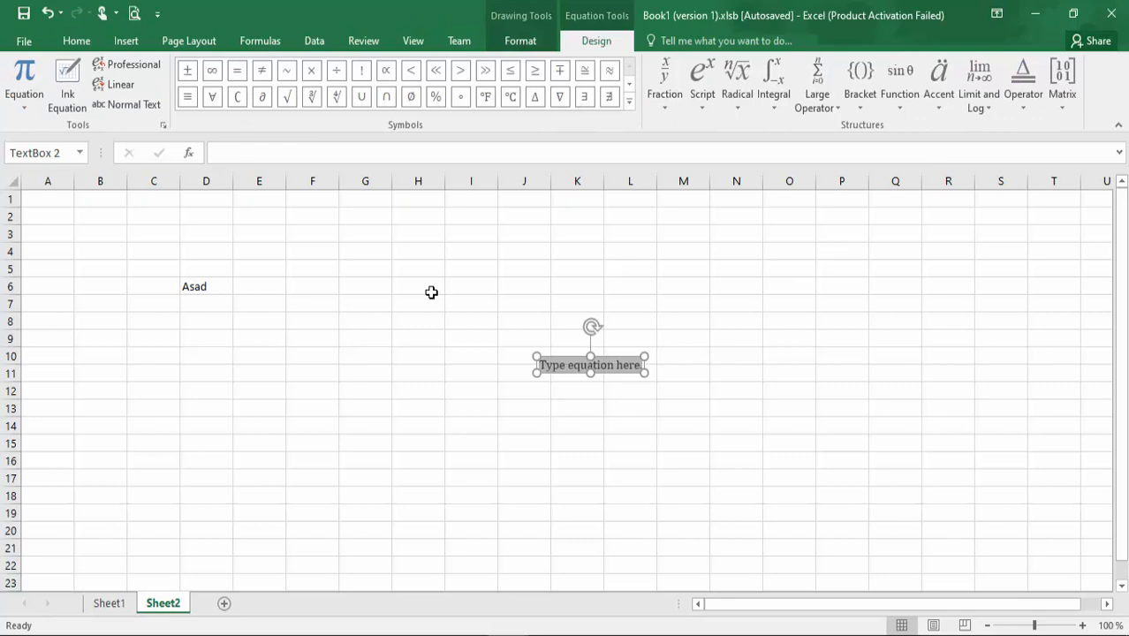
key("Delete")
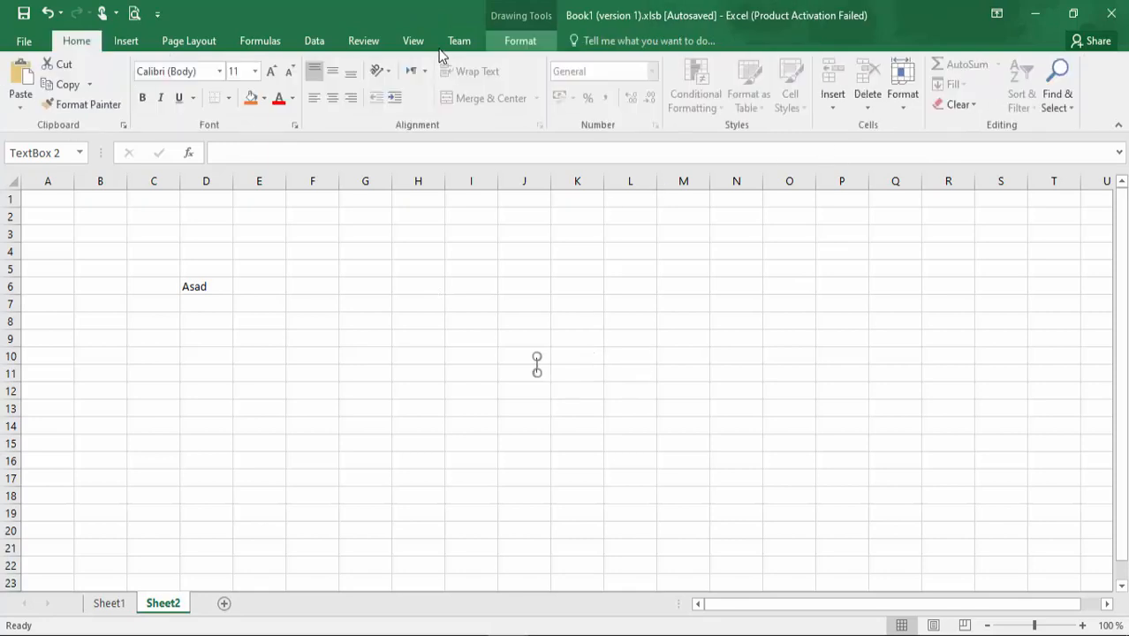
- Look through the characters in the Symbol dialog, select ß and close the dialog without inserting it
left_click(132, 49)
left_click(1052, 87)
left_click(579, 260)
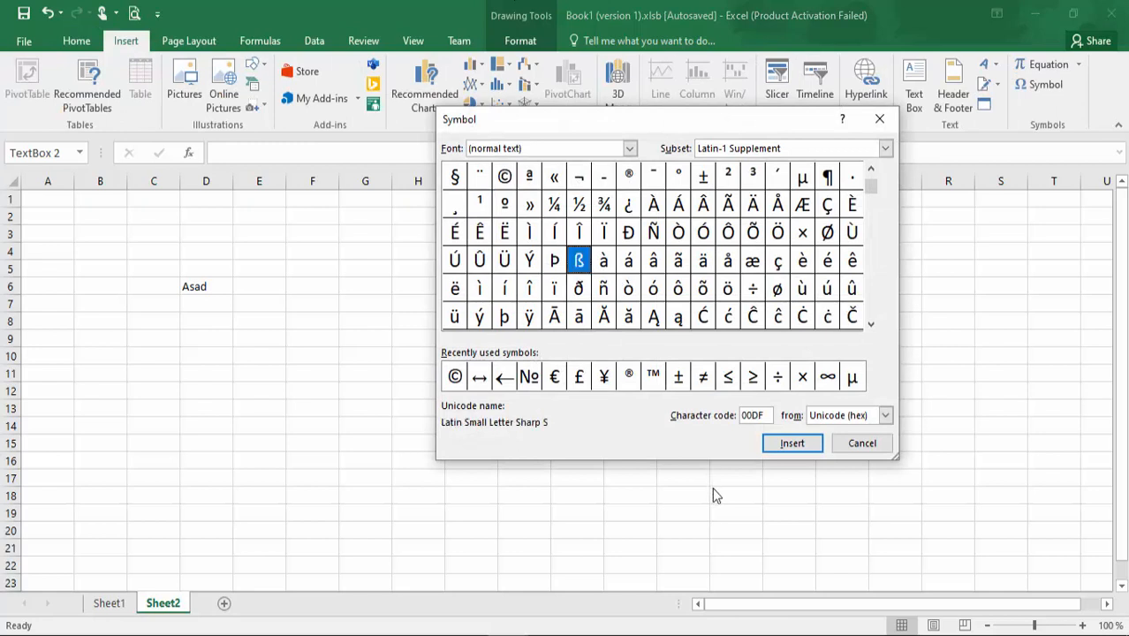
left_click(857, 443)
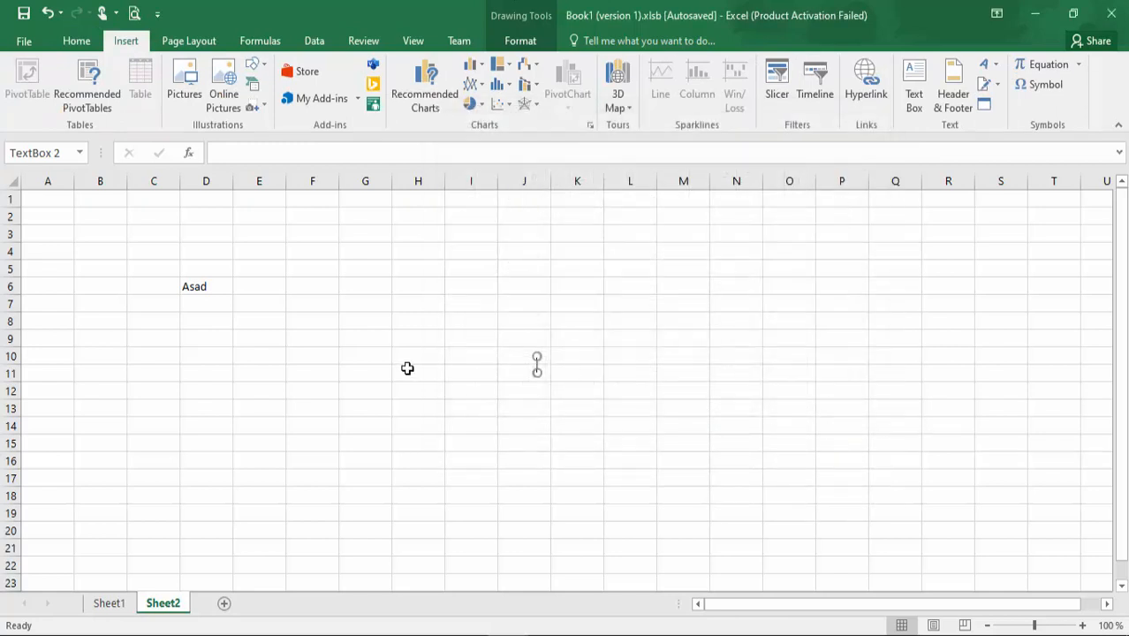
left_click(317, 355)
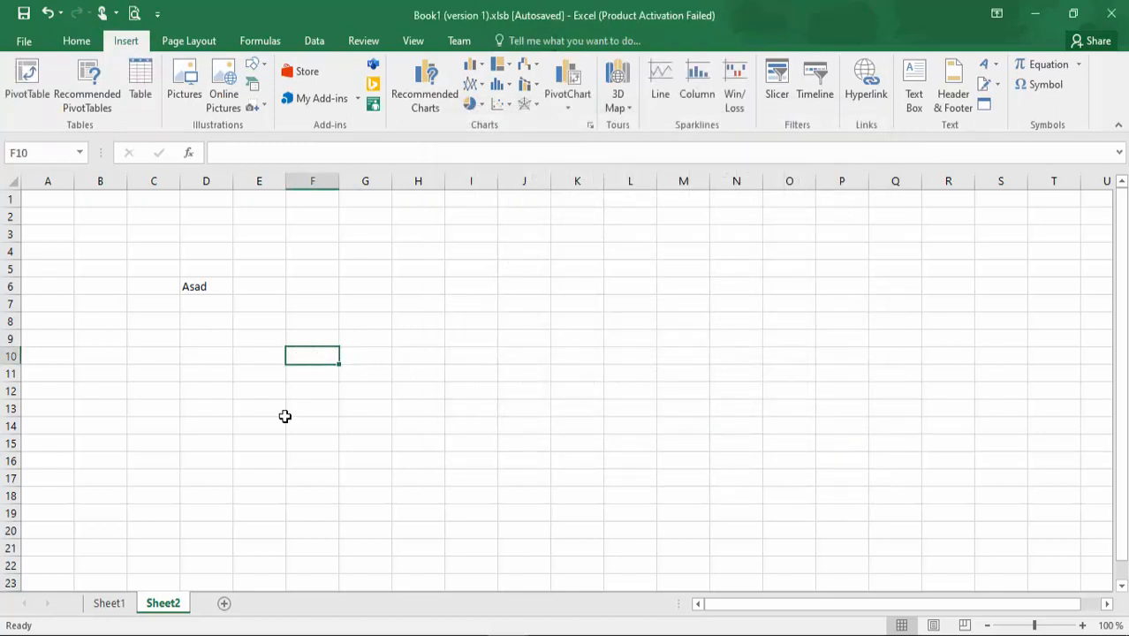
left_click(186, 43)
left_click(128, 42)
left_click(141, 79)
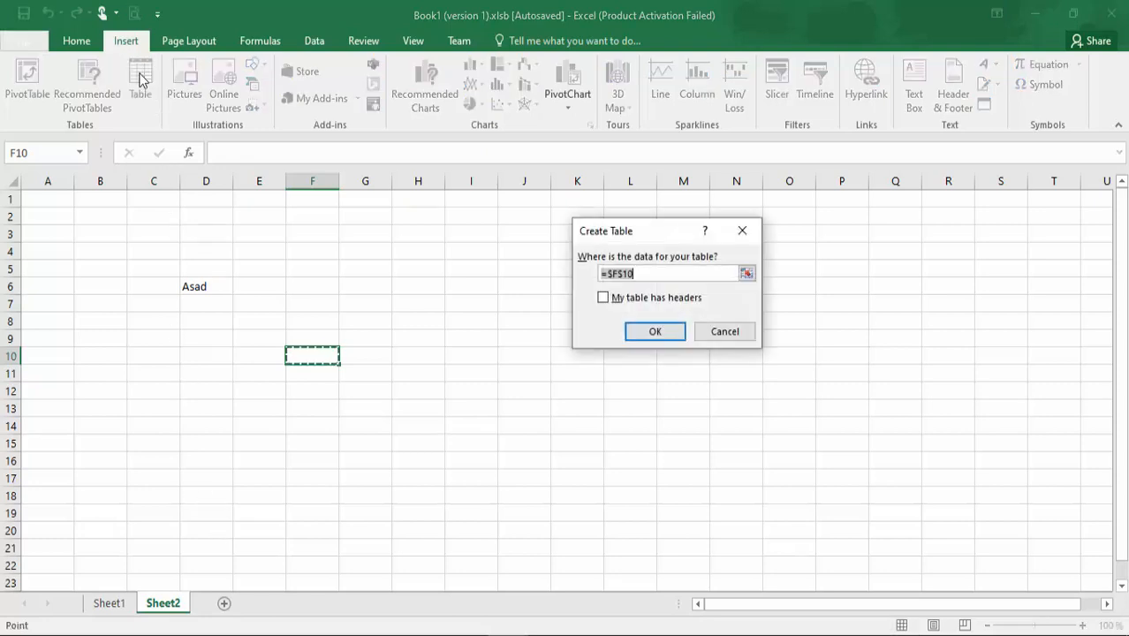
left_click(717, 333)
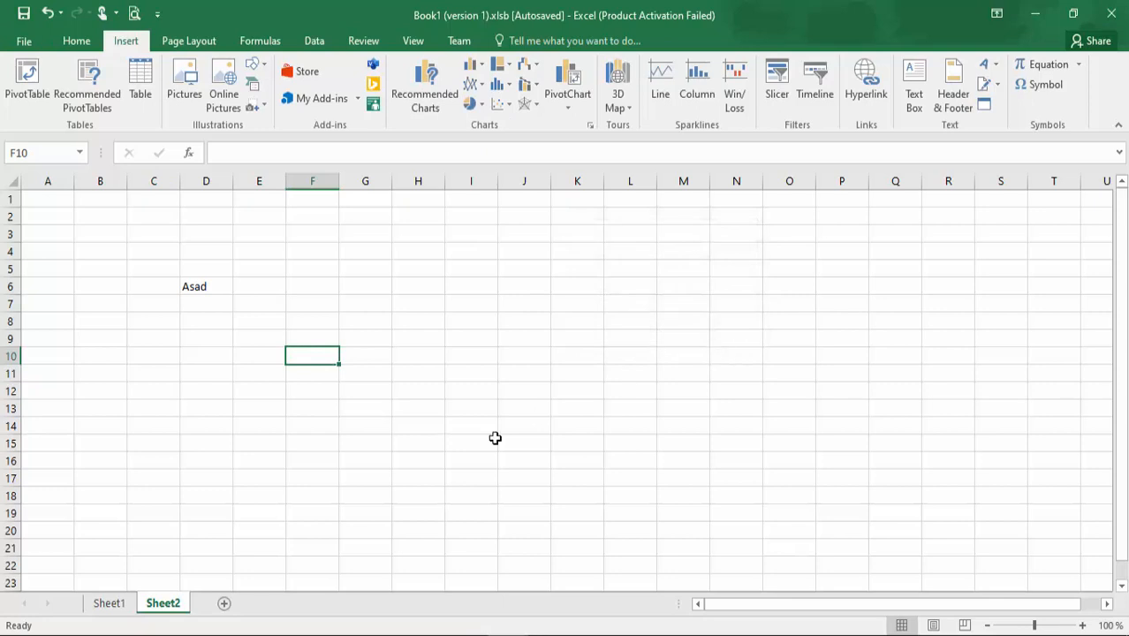
- Add a new worksheet and turn the range A3:N16 into a table with the headers option enabled
left_click(223, 604)
left_click_drag(60, 233, 746, 464)
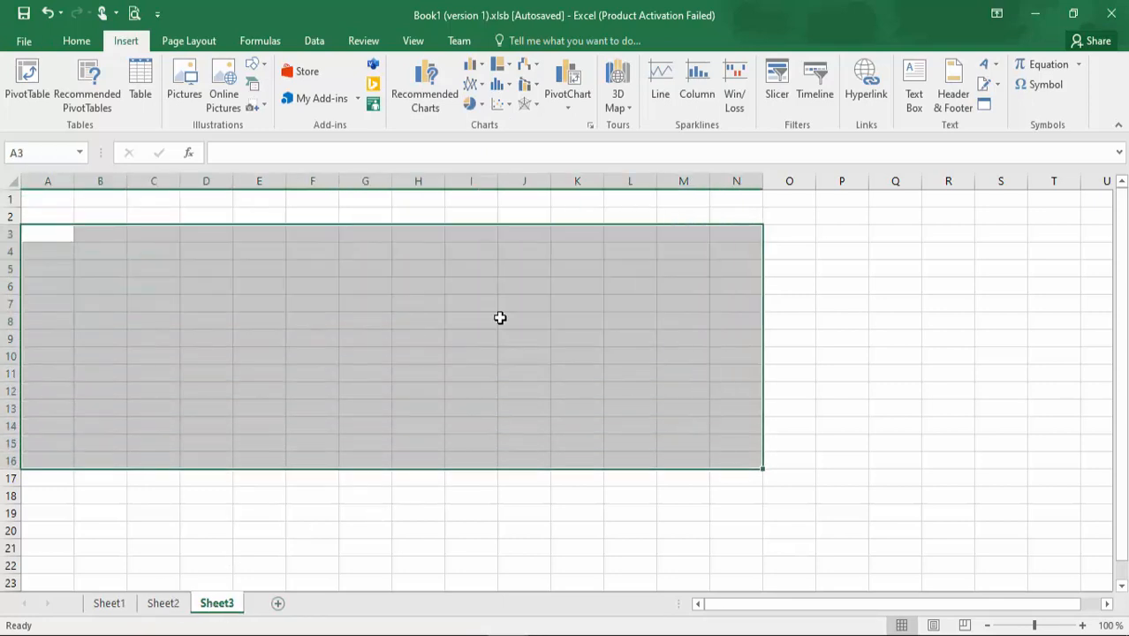
left_click(137, 74)
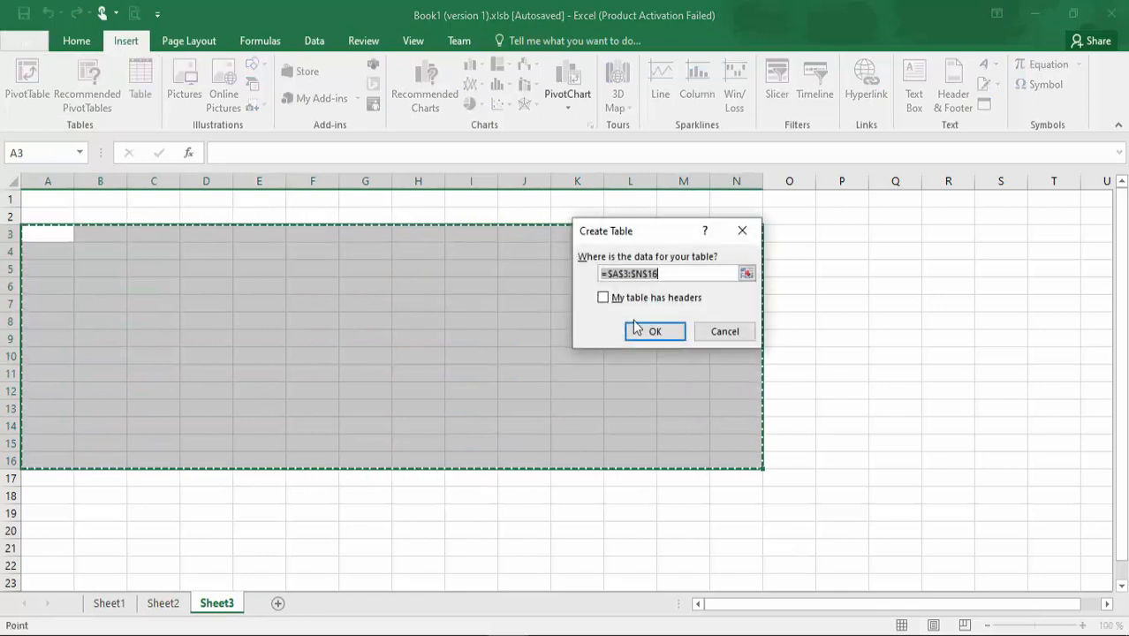
left_click(642, 300)
left_click(642, 302)
left_click(650, 328)
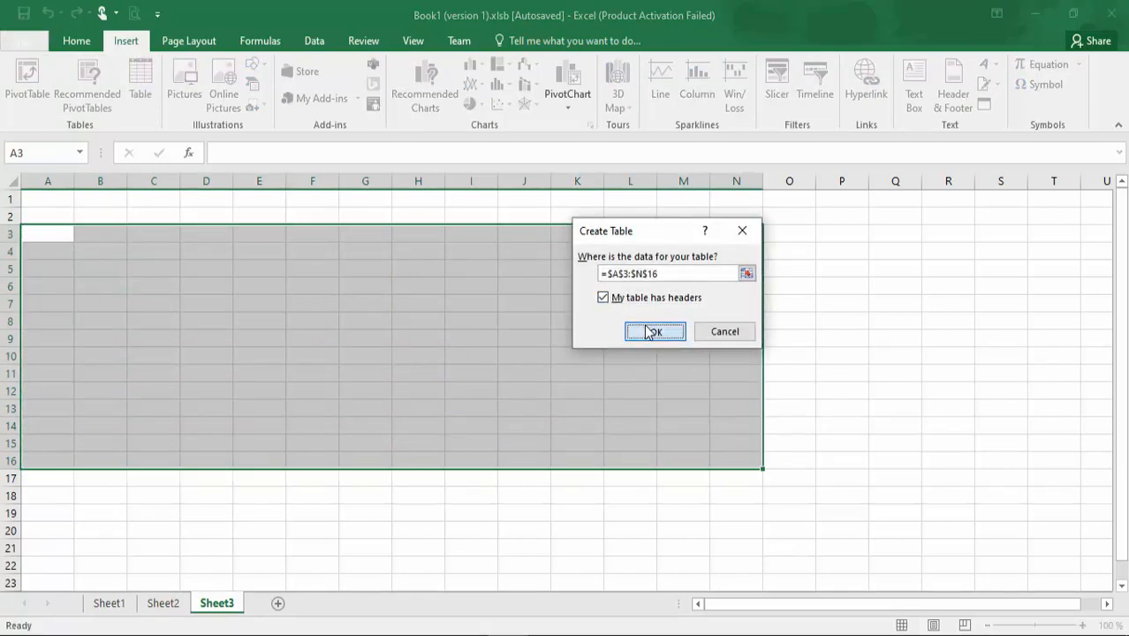
- Apply the orange banded style from the second row of the Medium table styles to the new table
left_click(720, 311)
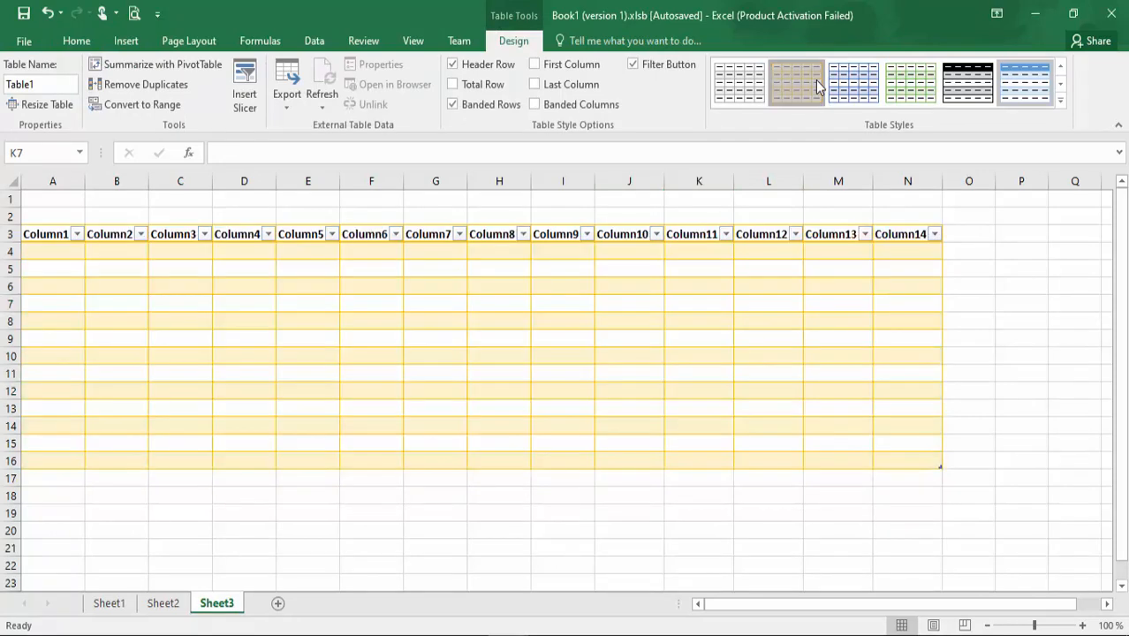
left_click(1060, 99)
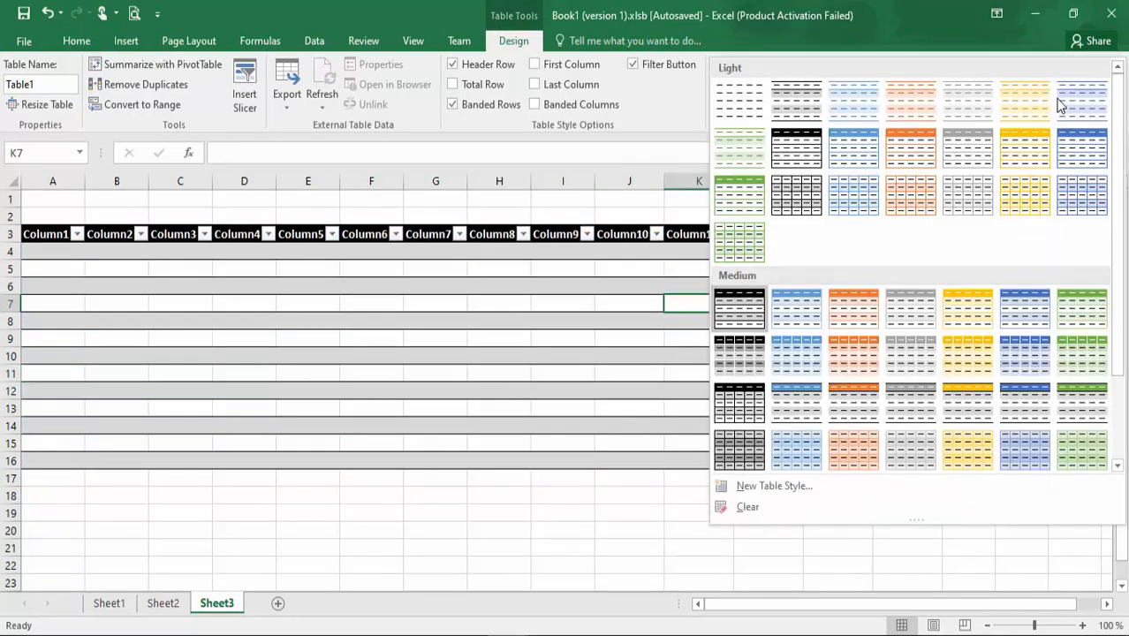
left_click(855, 354)
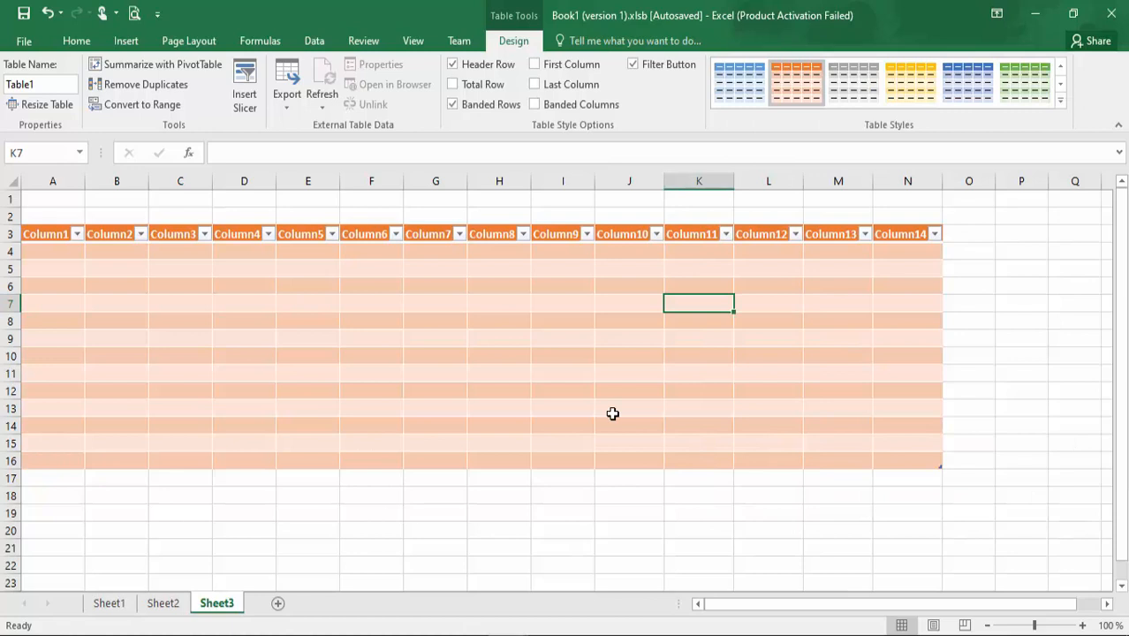
- Look through the available workbook themes and theme color sets
left_click(122, 42)
left_click(173, 42)
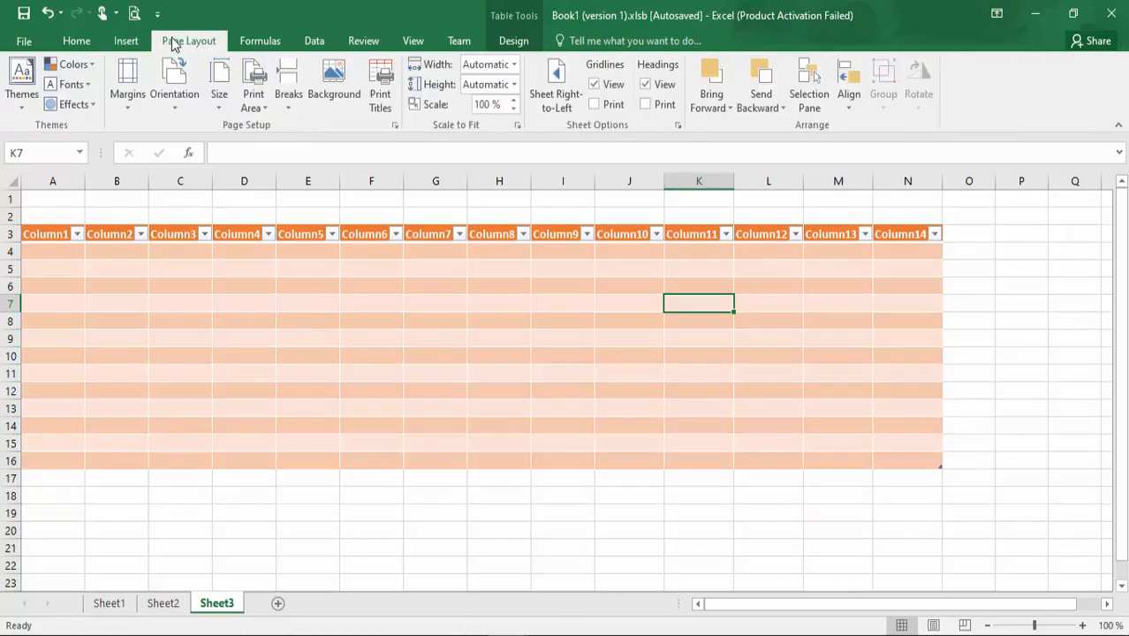
left_click(26, 77)
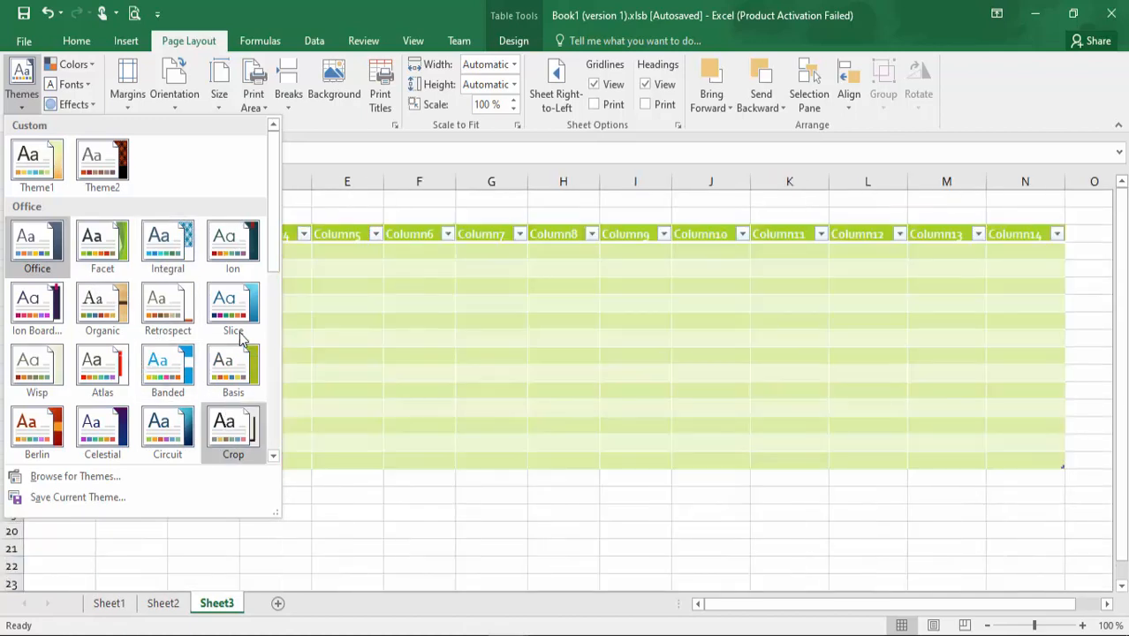
left_click(74, 65)
left_click(74, 65)
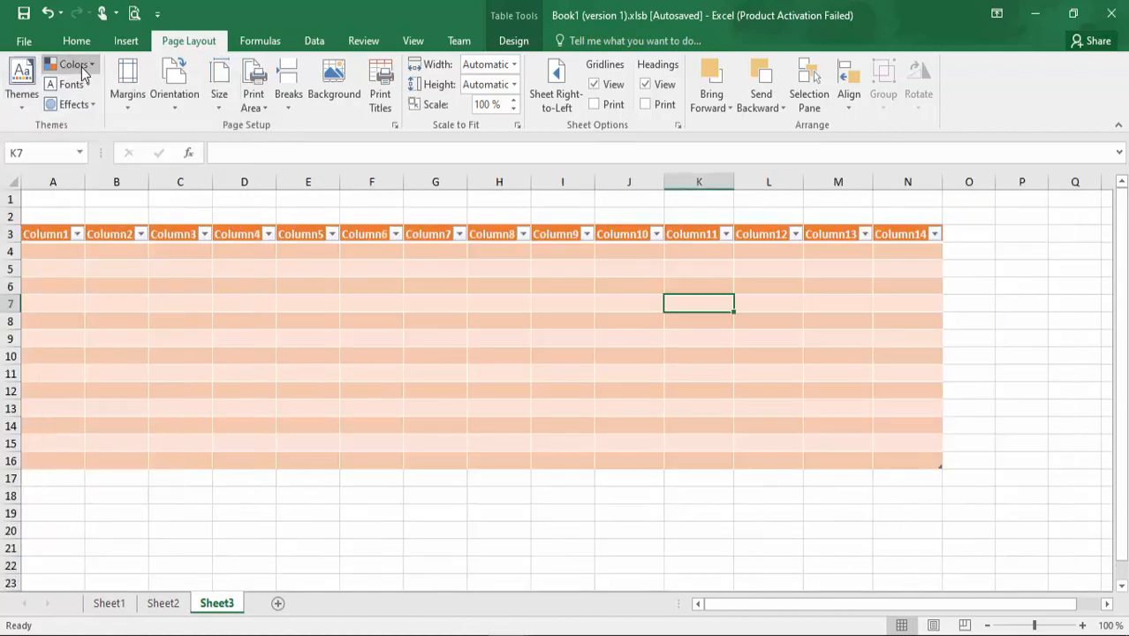
left_click(74, 66)
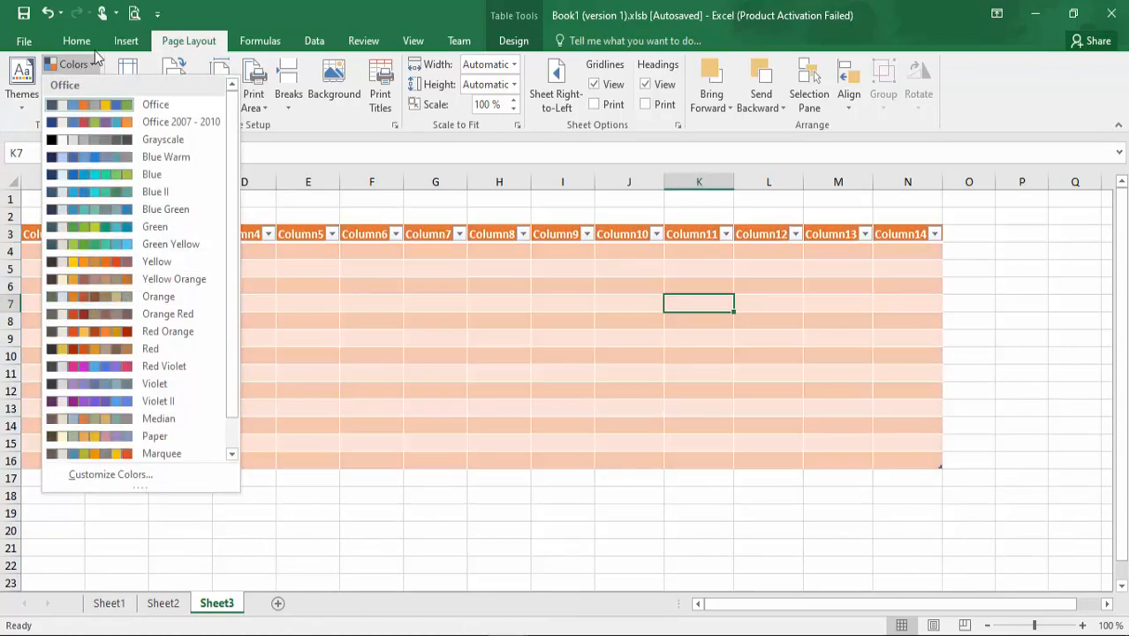
left_click(197, 9)
- Apply the Arial theme fonts to the workbook and look at the theme effects
left_click(70, 84)
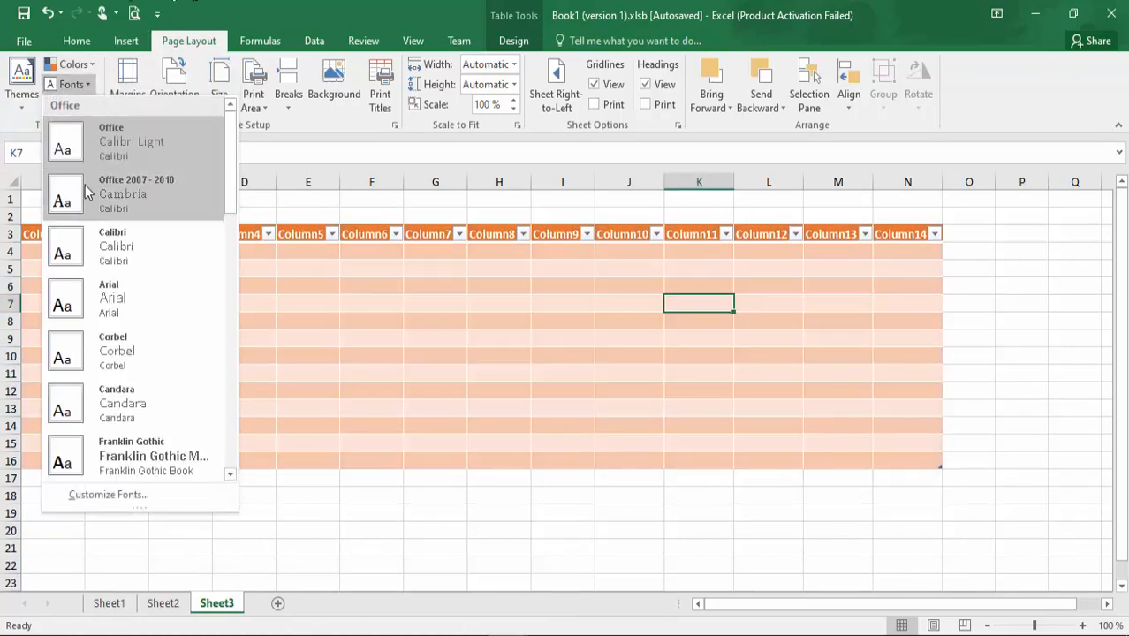
left_click(98, 285)
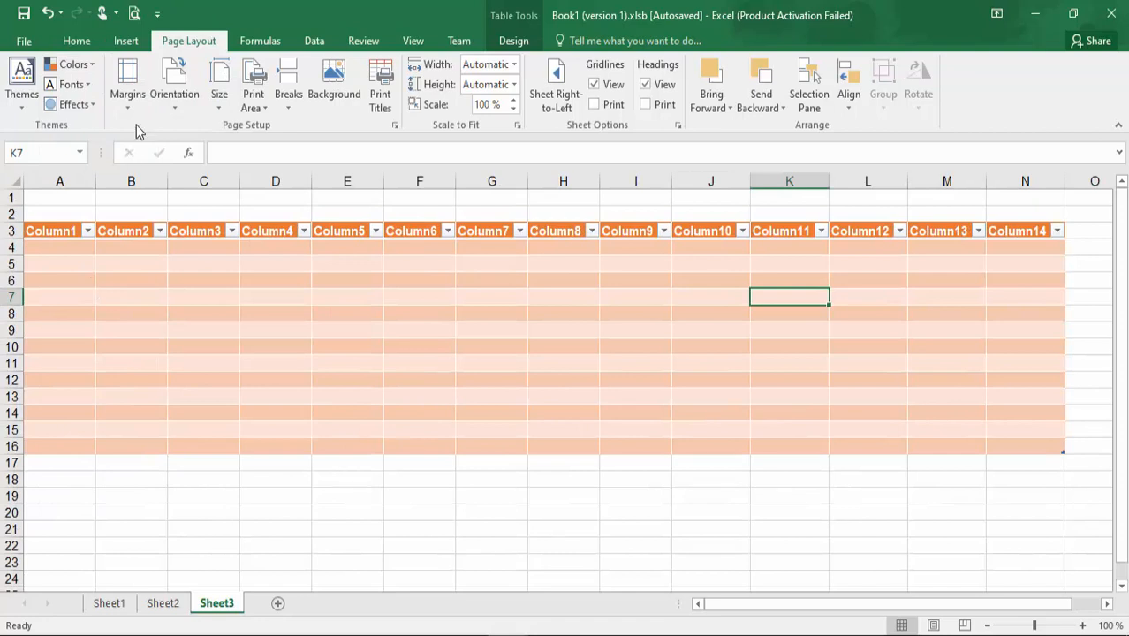
left_click(71, 105)
left_click(136, 294)
- Try Wide page margins, replace them with Narrow margins, and preview the printed page
left_click(138, 116)
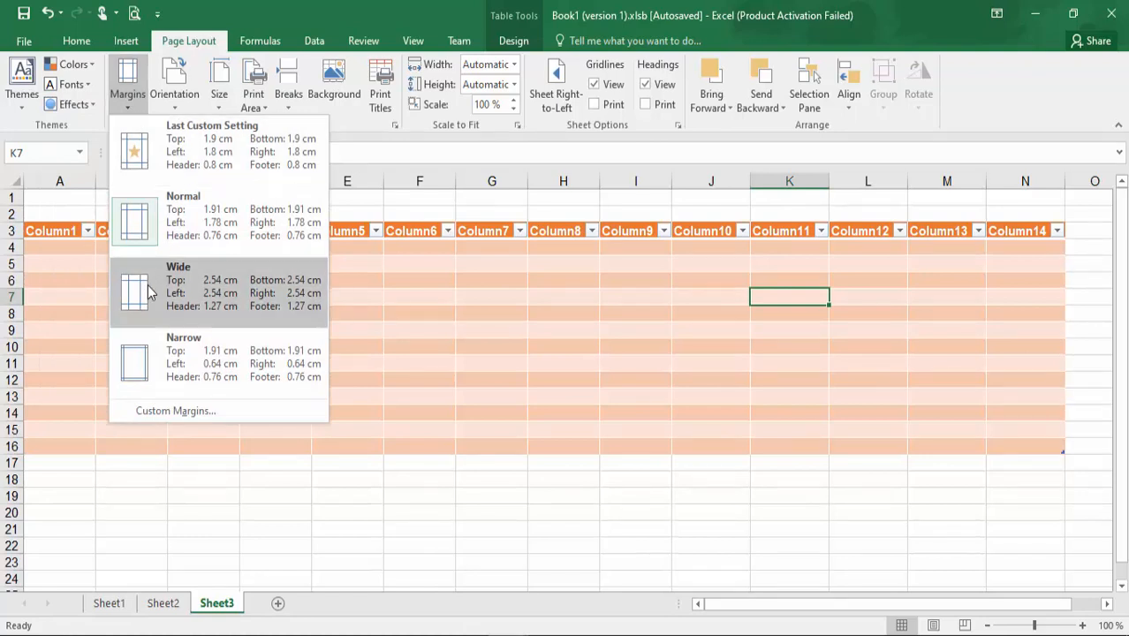
left_click(148, 292)
left_click(137, 103)
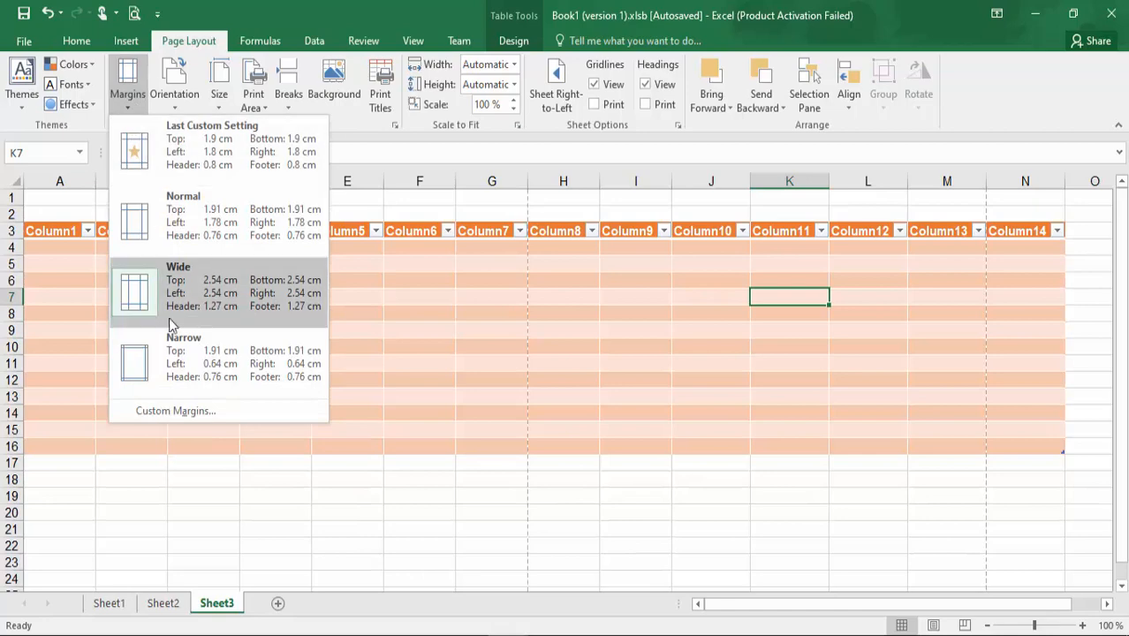
left_click(173, 349)
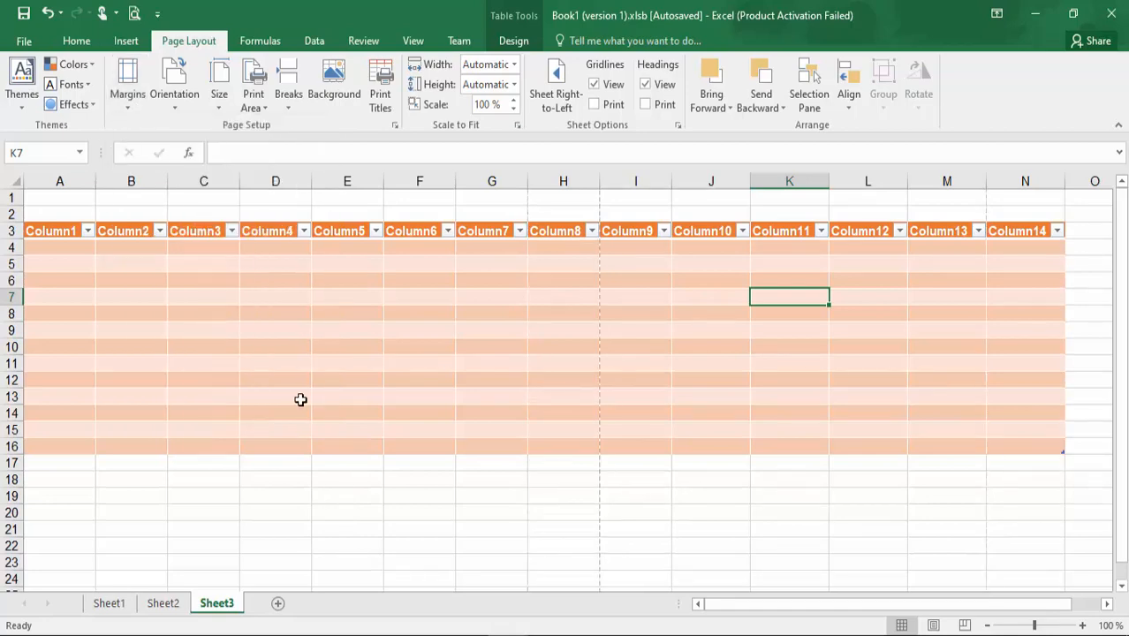
key("ctrl+p")
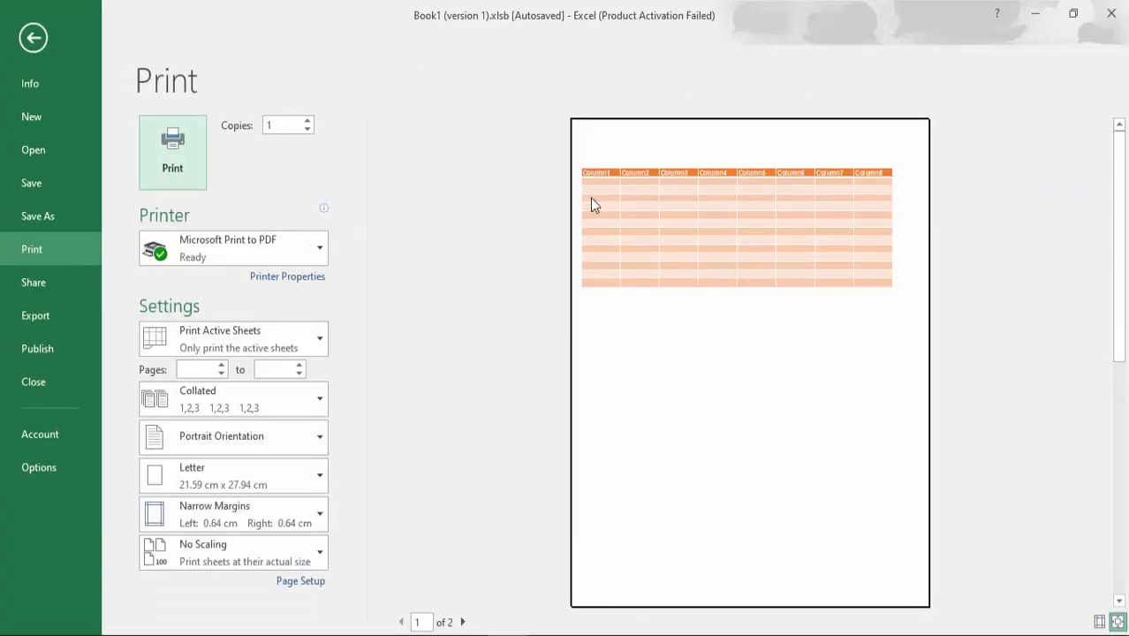
left_click(35, 36)
- Set the page margins to Wide and check the table in the print preview
left_click(130, 104)
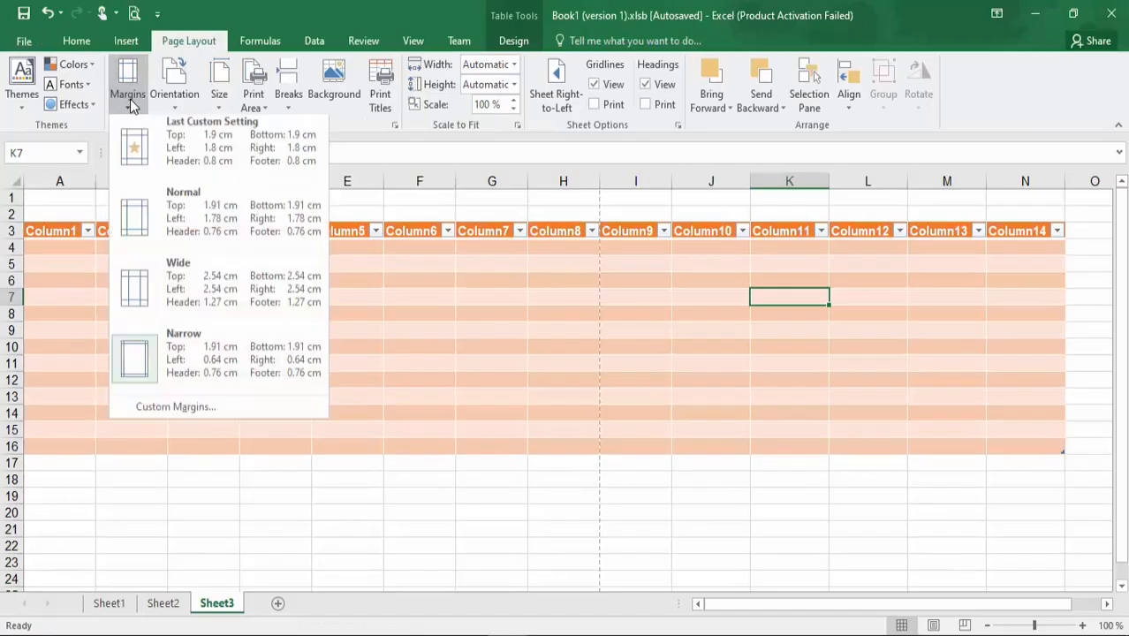
left_click(147, 283)
left_click(147, 280)
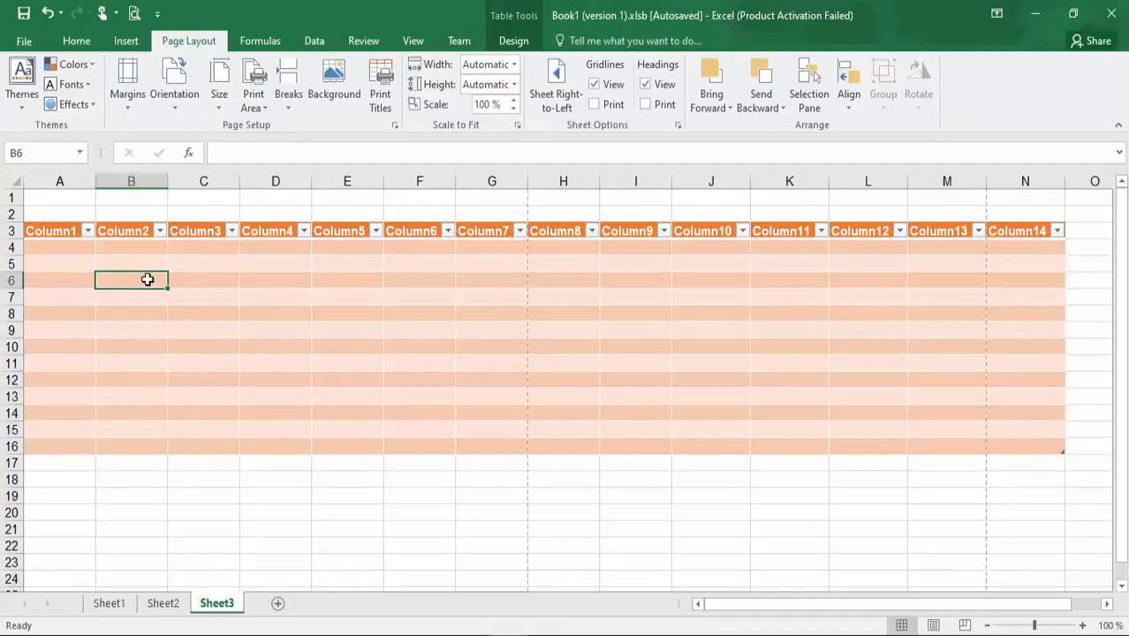
key("ctrl+p")
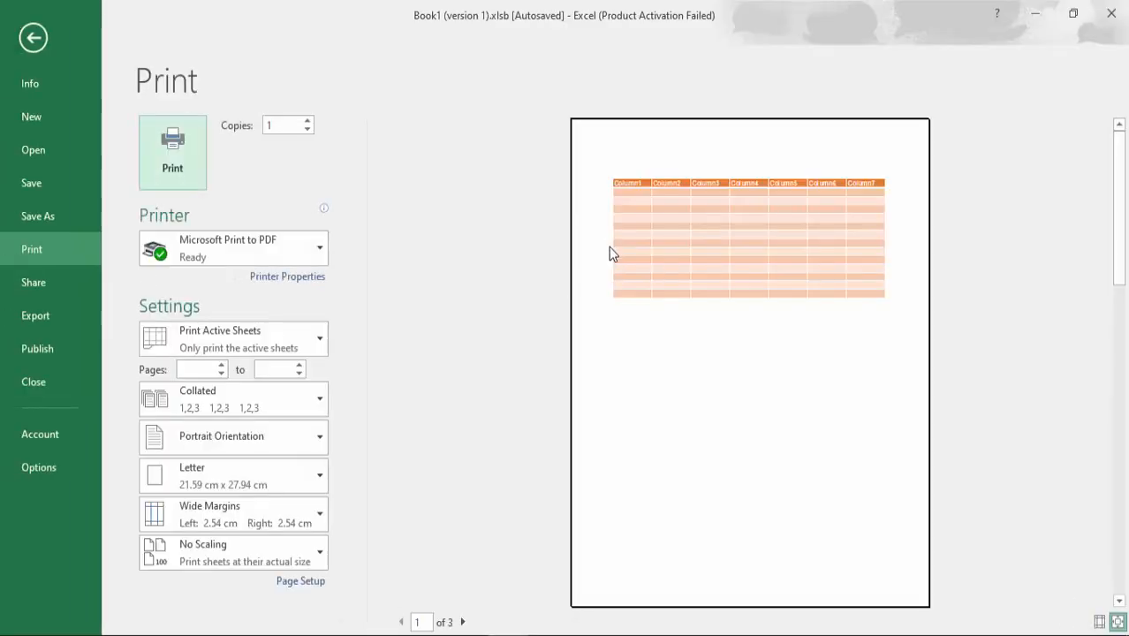
key("Escape")
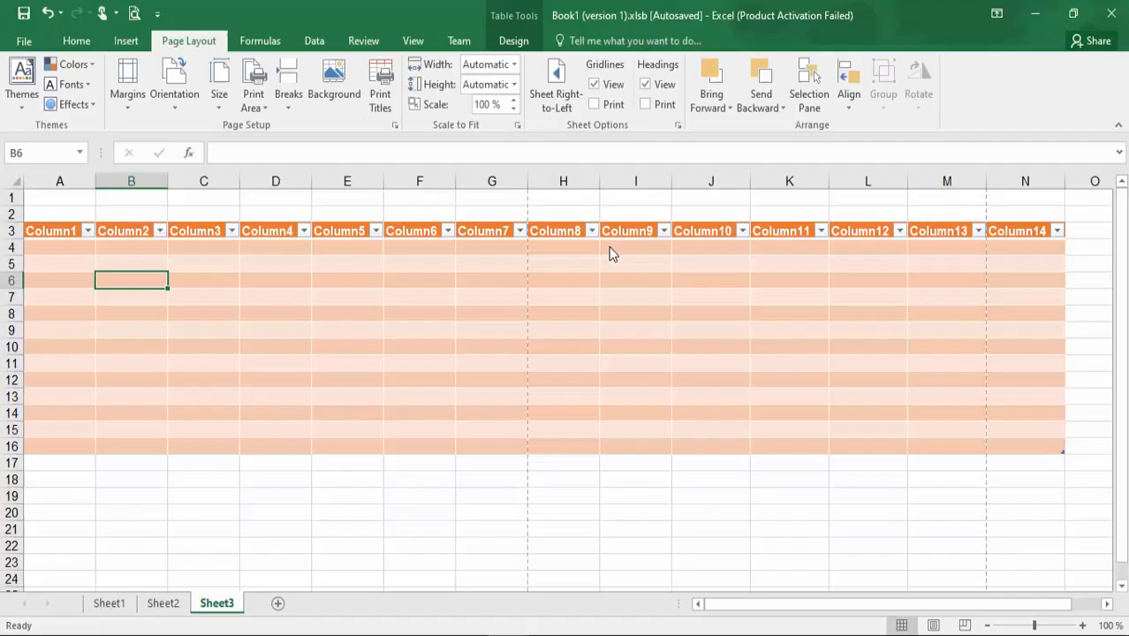
- Set the page margins to Normal and preview the sheet with its print settings
left_click(130, 88)
left_click(209, 207)
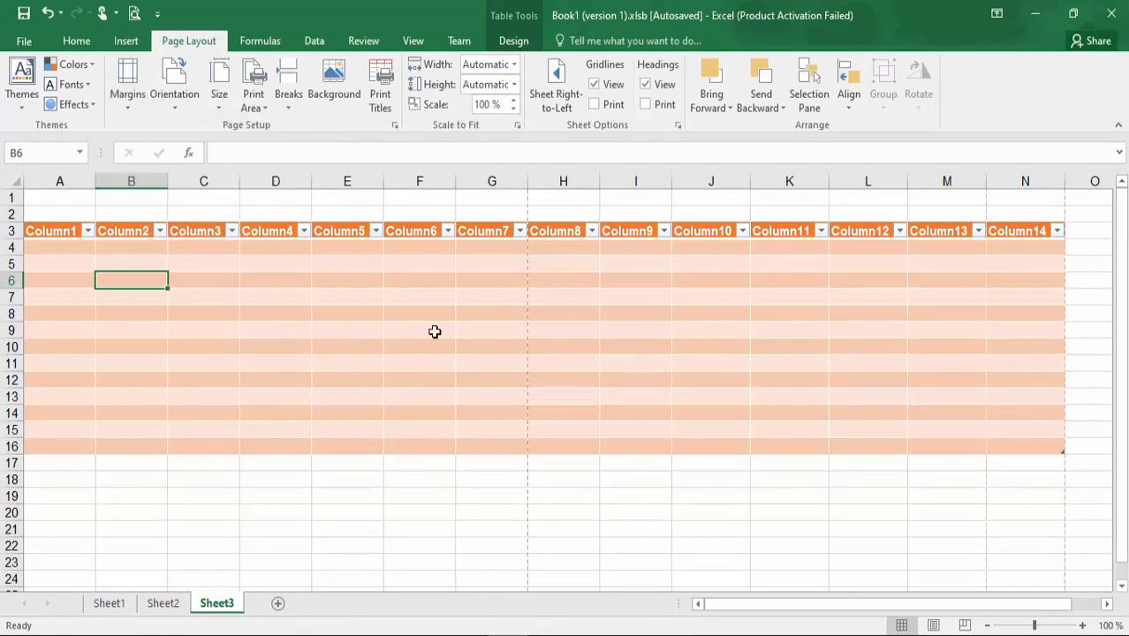
key("ctrl+p")
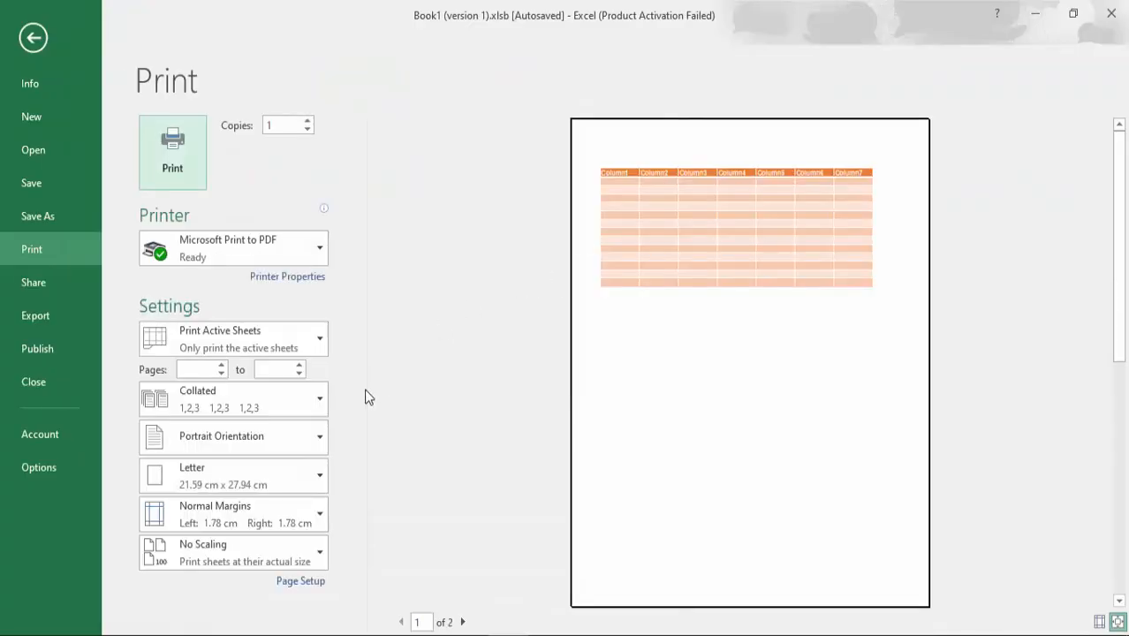
left_click(229, 519)
left_click(228, 482)
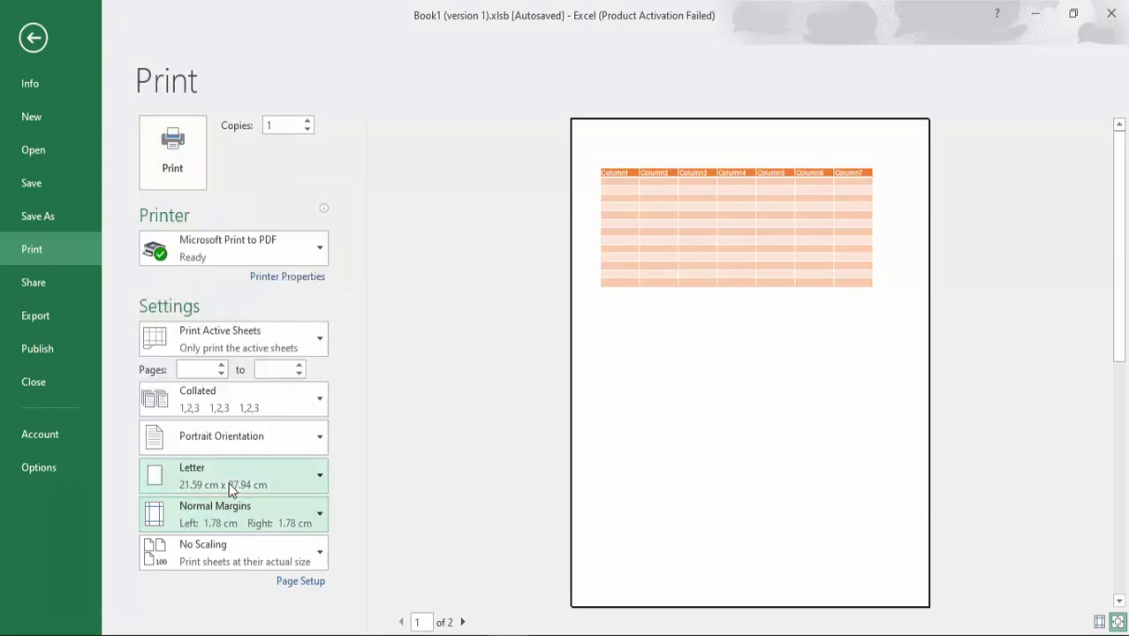
left_click(839, 463)
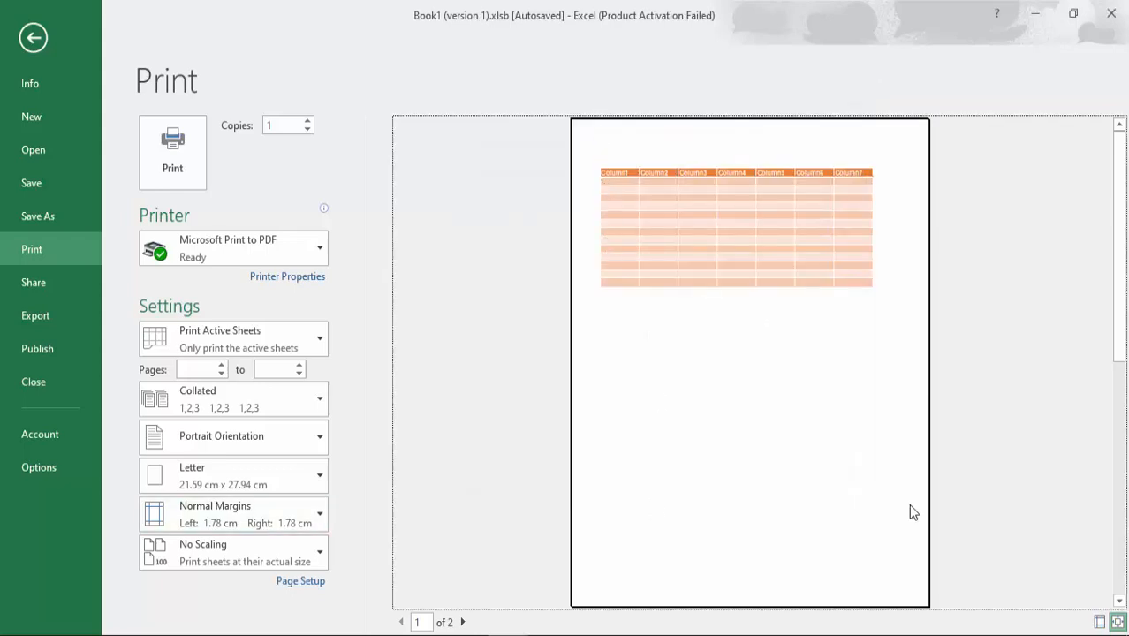
- Show the margin guides in the print preview and adjust the left margin to about 0.53 cm and the right to about 0.84 cm
left_click(1099, 622)
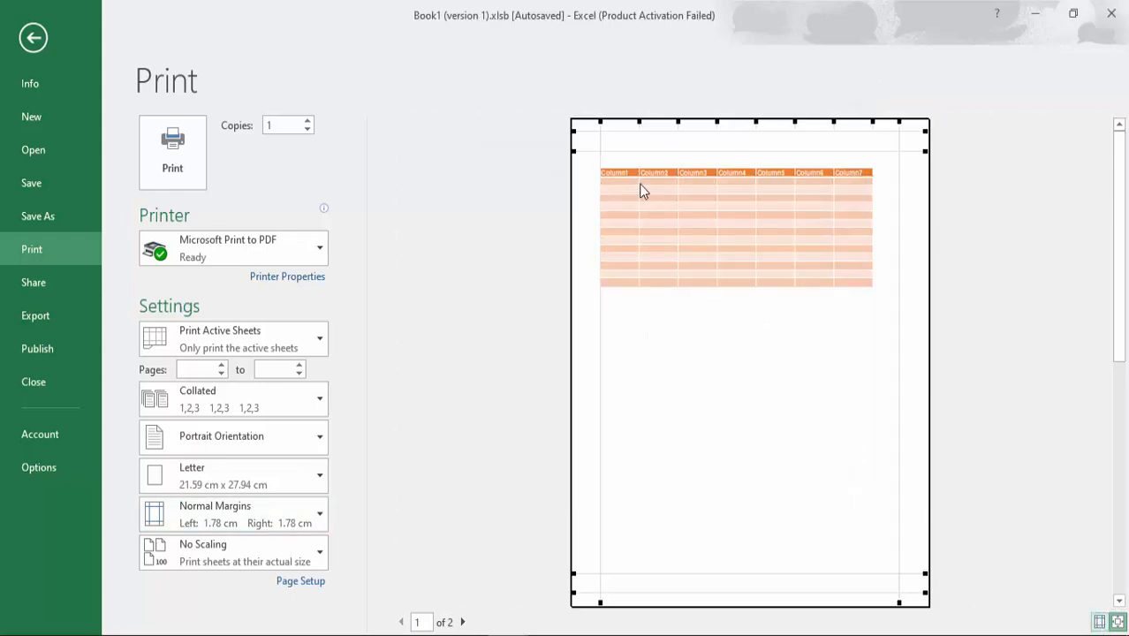
left_click_drag(600, 126, 578, 121)
left_click_drag(900, 121, 915, 121)
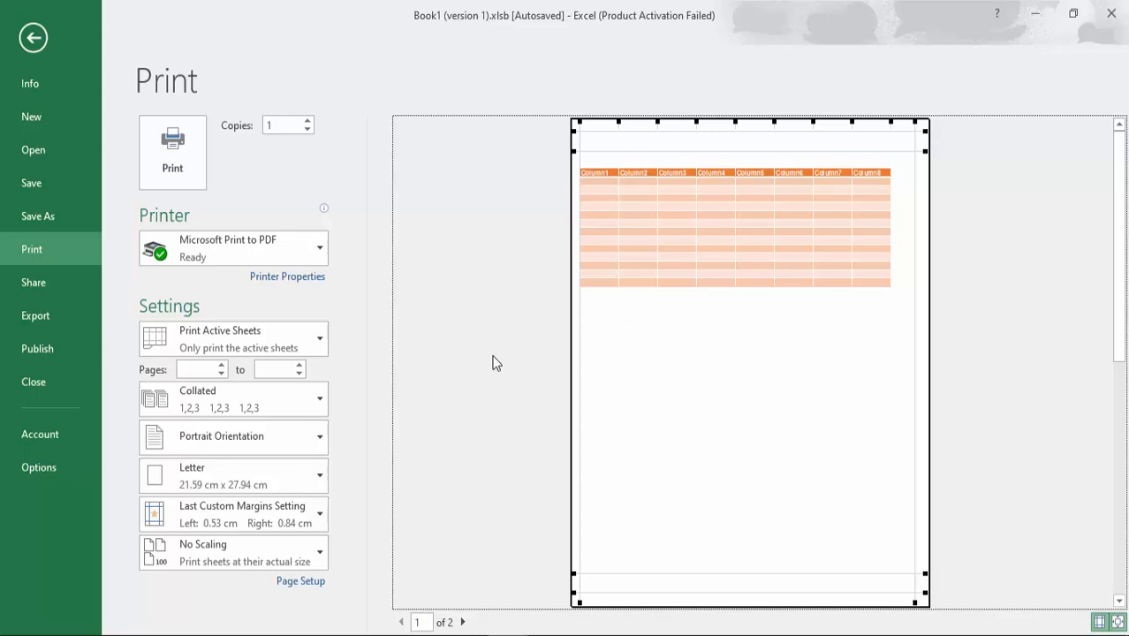
- Preview the page in Landscape Orientation, return to the worksheet, and set the orientation back to Portrait
left_click(203, 446)
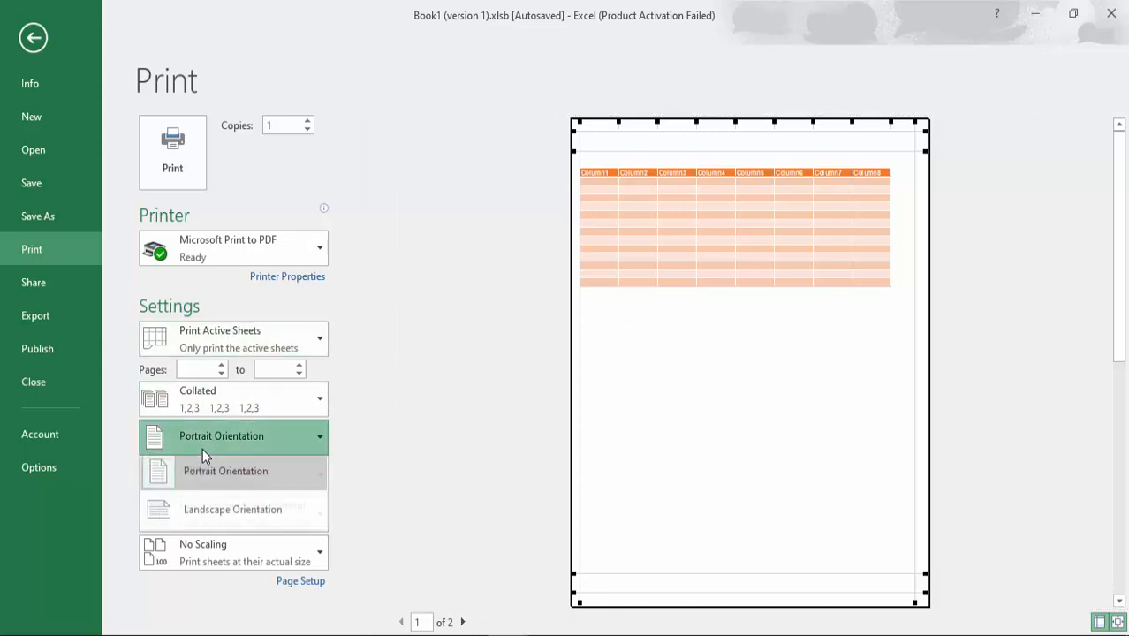
left_click(197, 509)
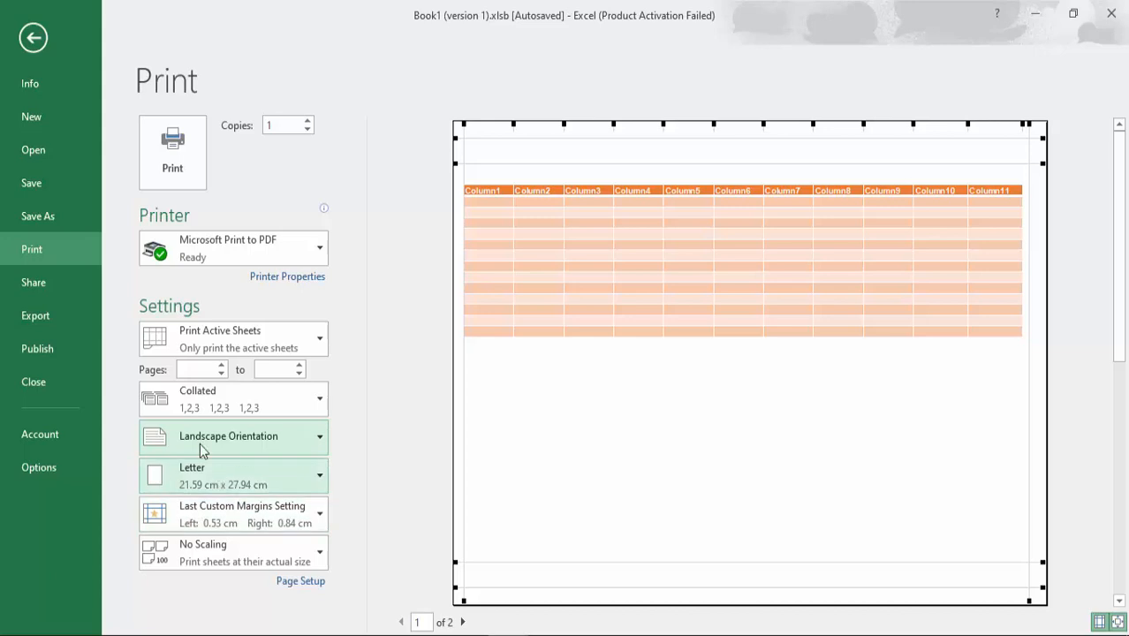
left_click(39, 43)
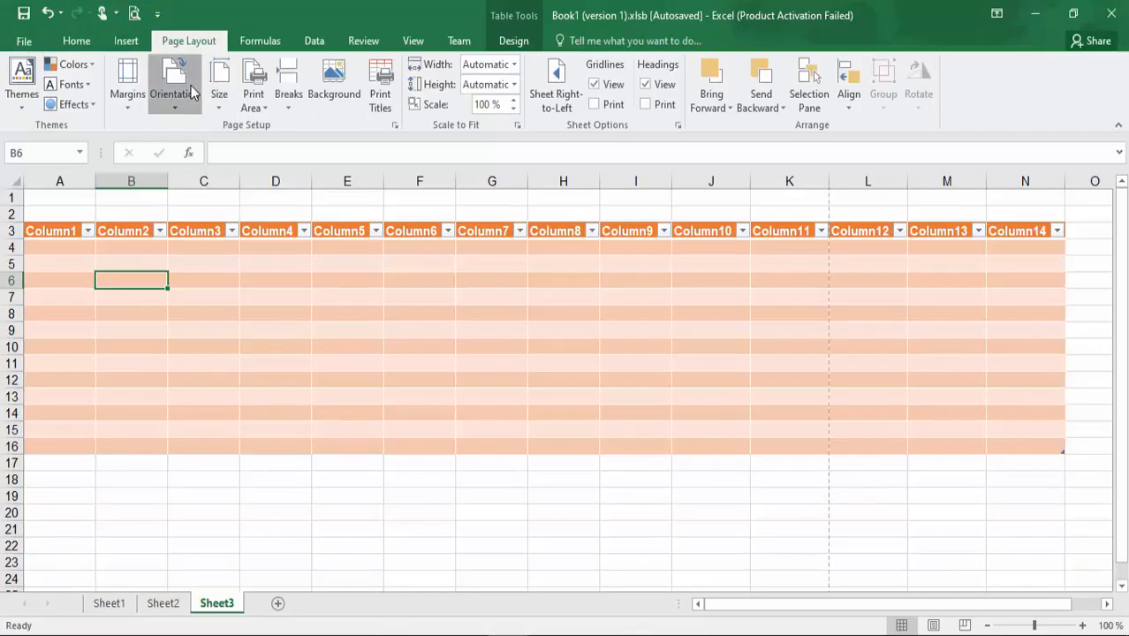
left_click(175, 96)
left_click(188, 148)
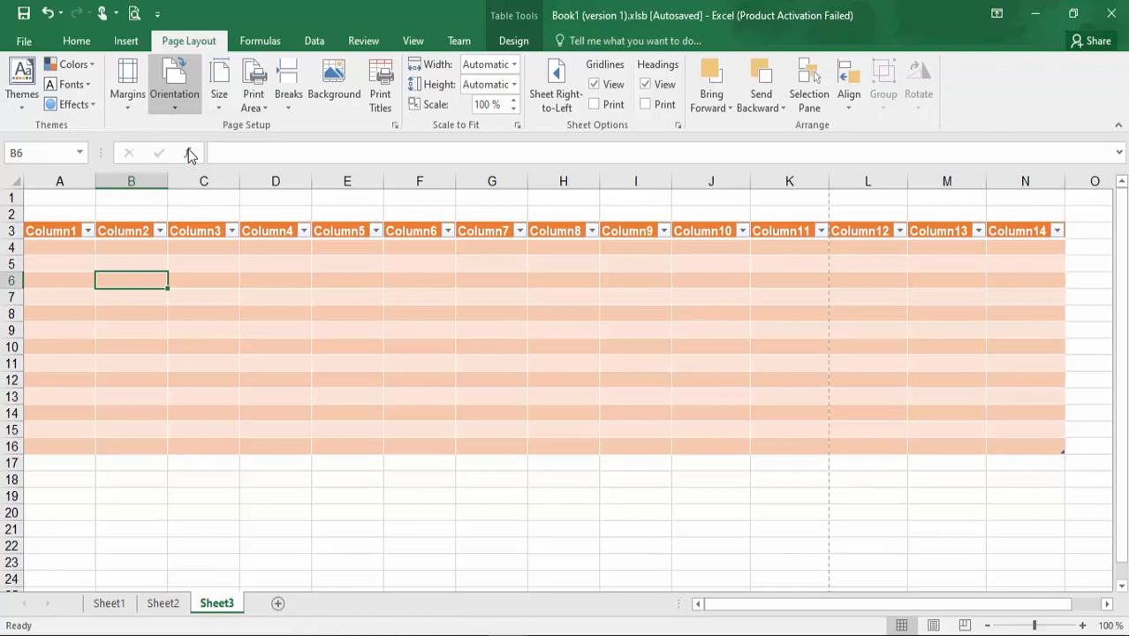
- Set the paper size of Sheet3 to A4
left_click(221, 97)
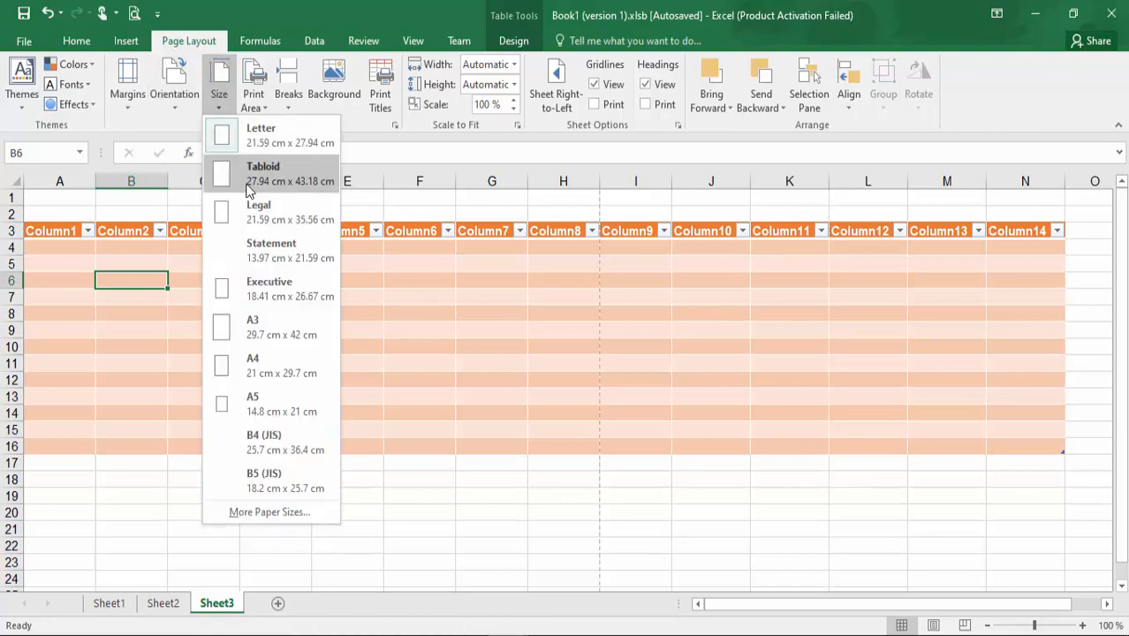
left_click(251, 329)
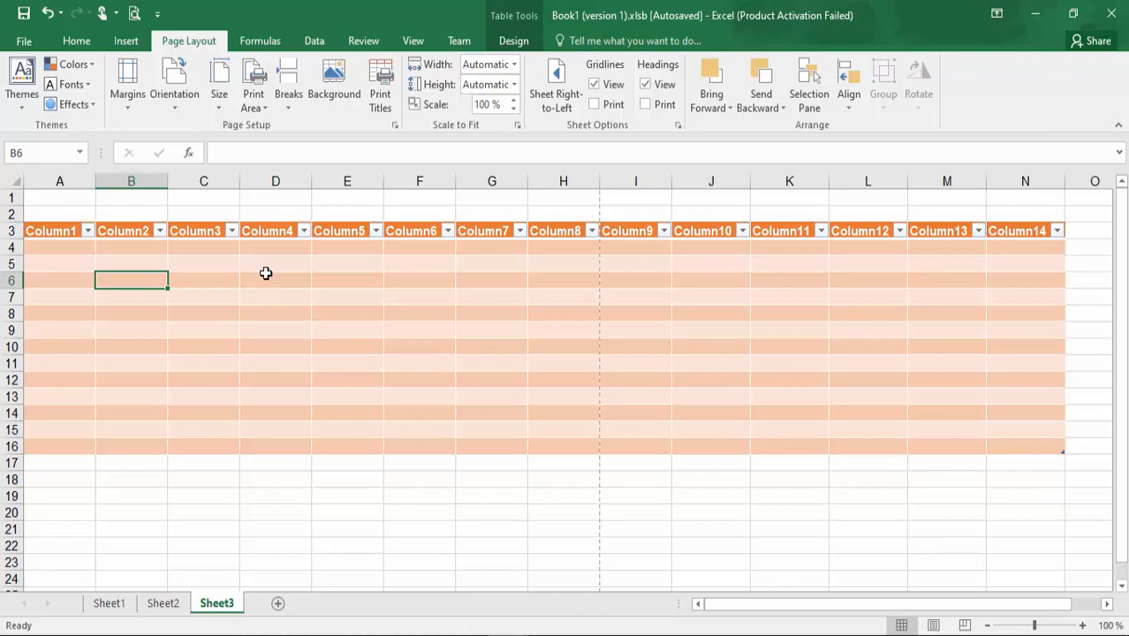
left_click(242, 396)
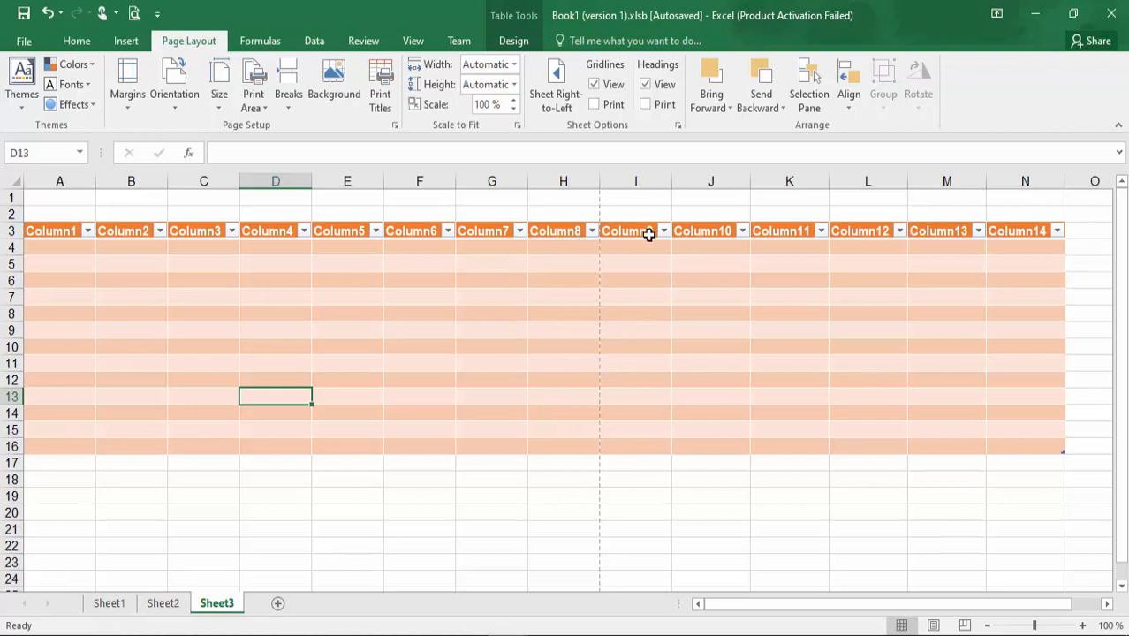
left_click(337, 274)
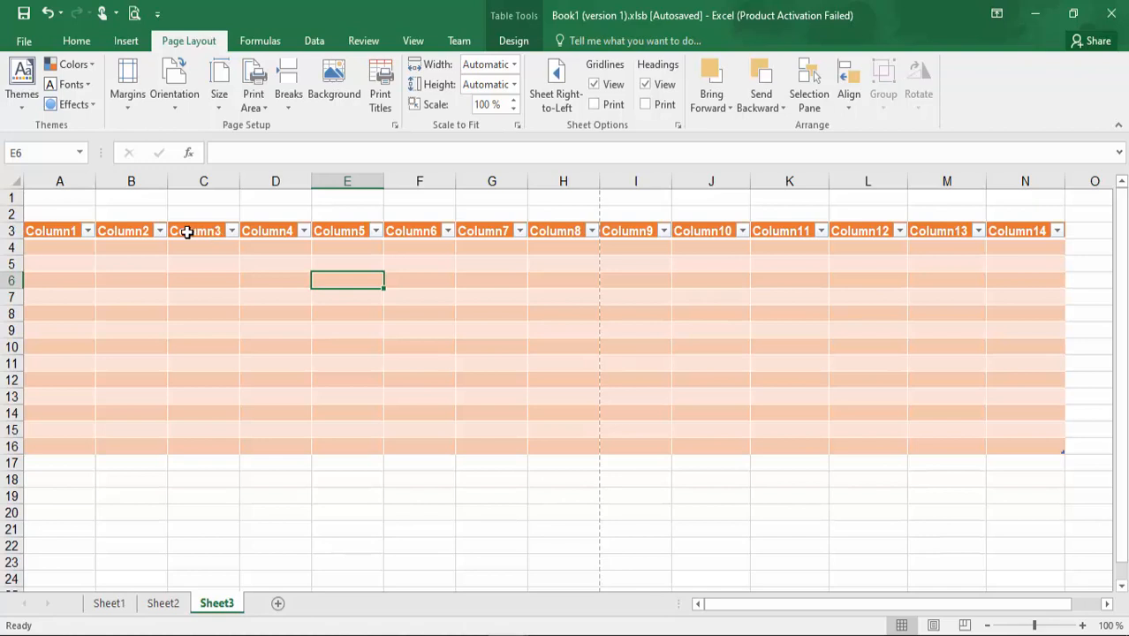
- Set the range C3:H14 as the print area and check it in the print preview
left_click_drag(187, 232, 592, 417)
left_click(254, 103)
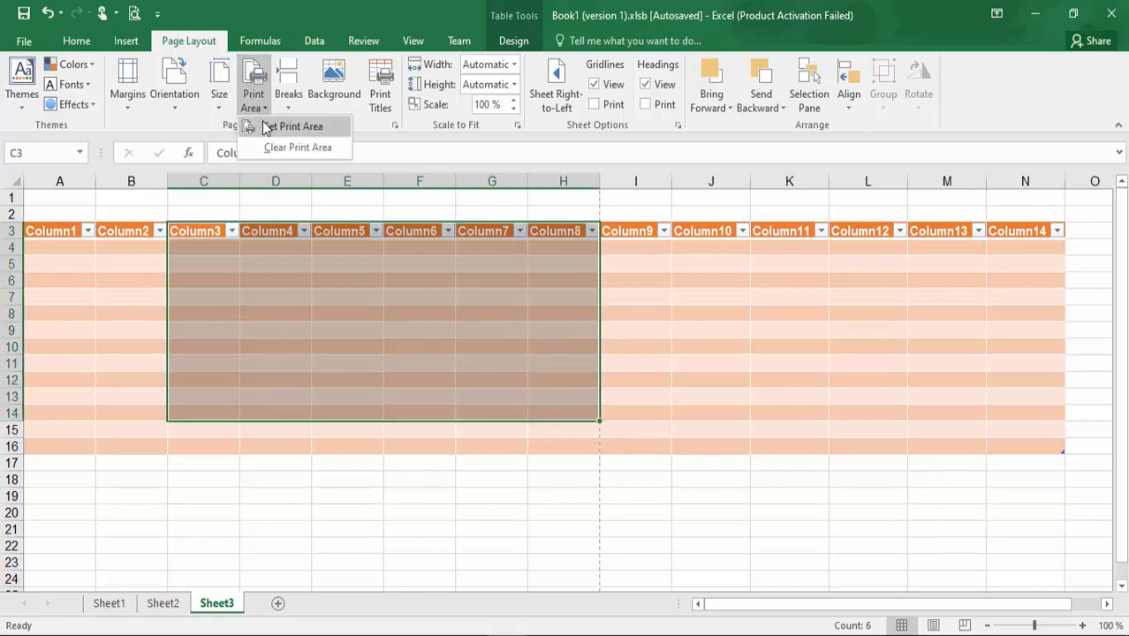
left_click(268, 126)
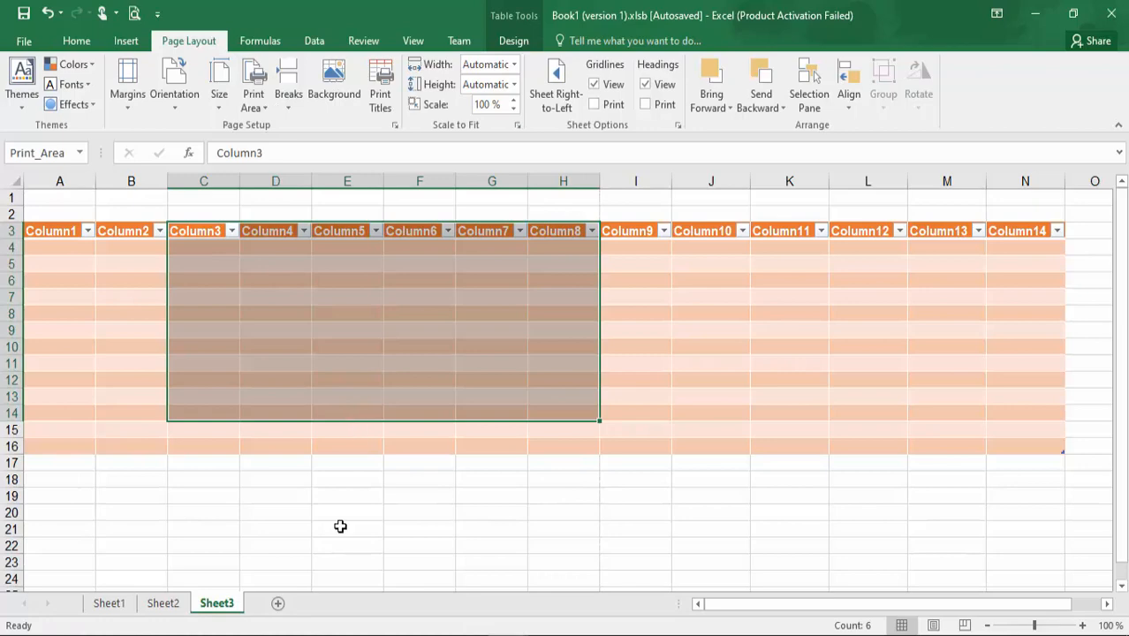
left_click(342, 572)
key("ctrl+p")
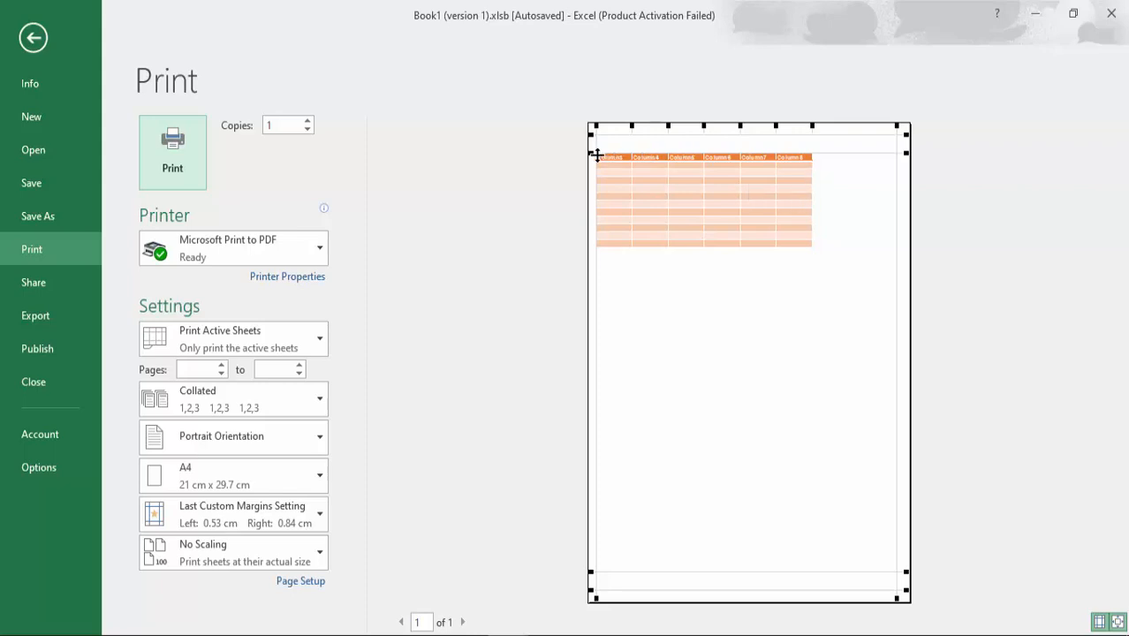
left_click(33, 38)
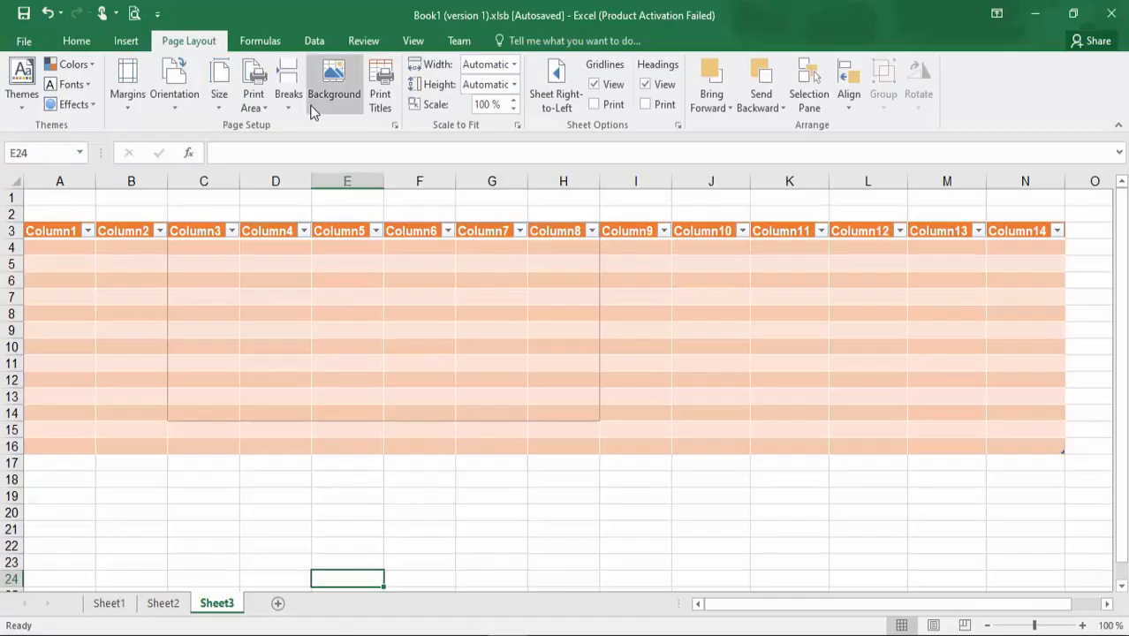
- Clear the print area of Sheet3
left_click(254, 88)
left_click(273, 148)
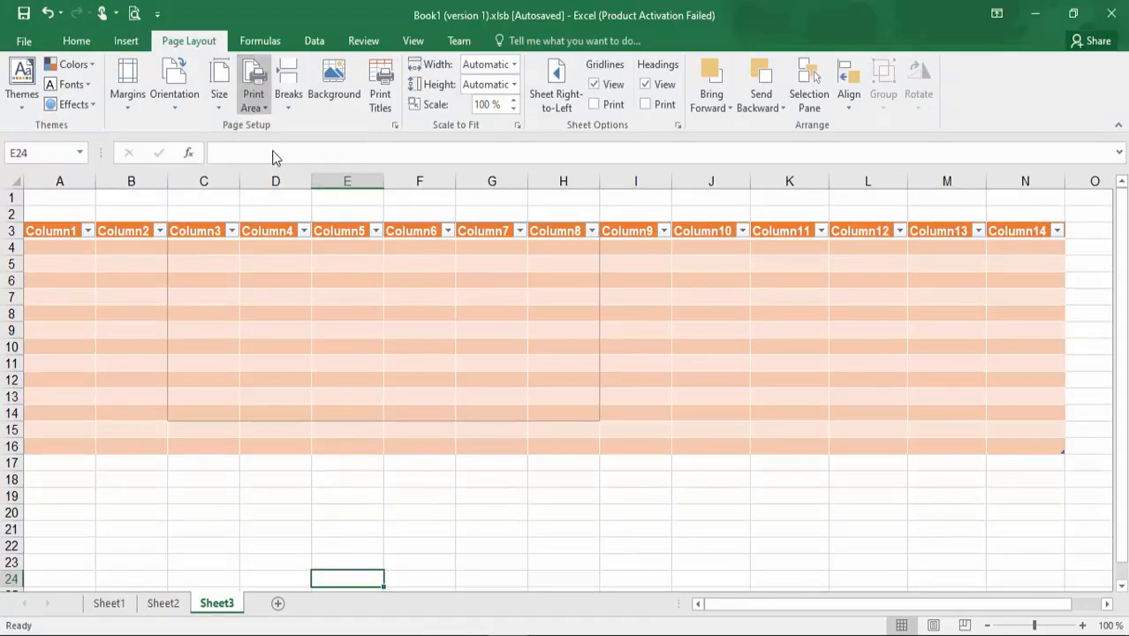
left_click(257, 102)
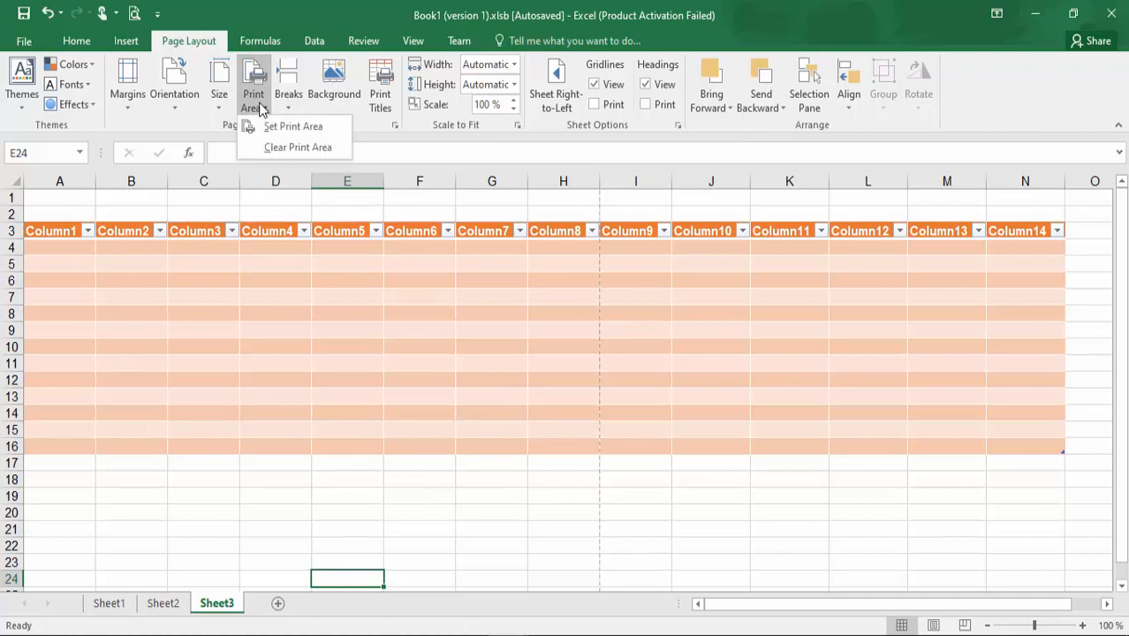
left_click(272, 147)
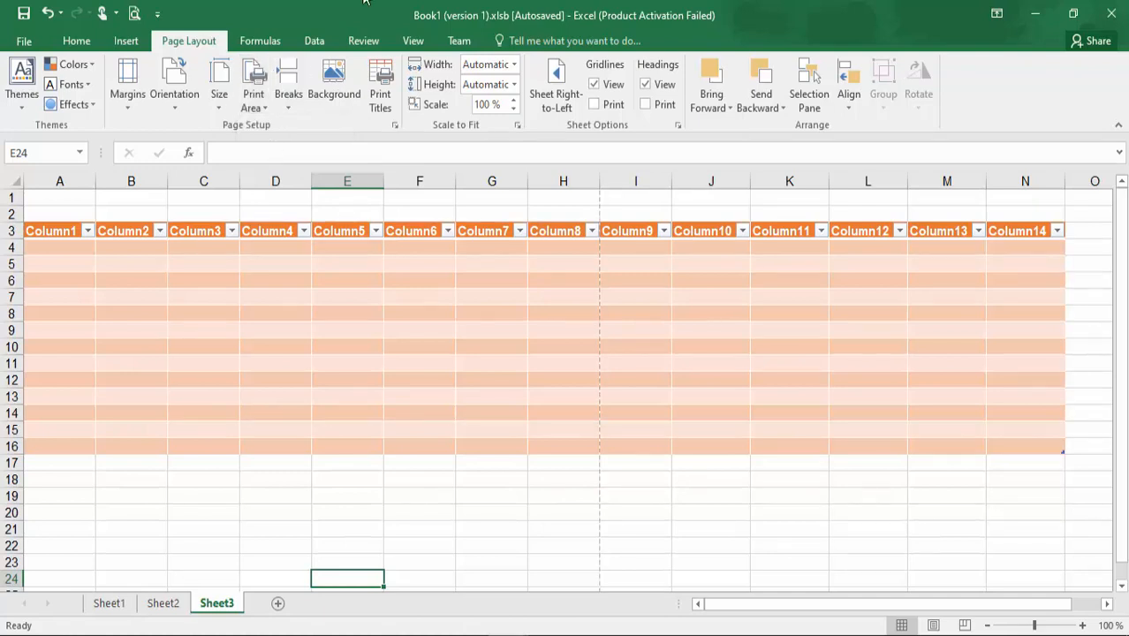
- Insert a page break at cell C14 of Sheet3
left_click(289, 99)
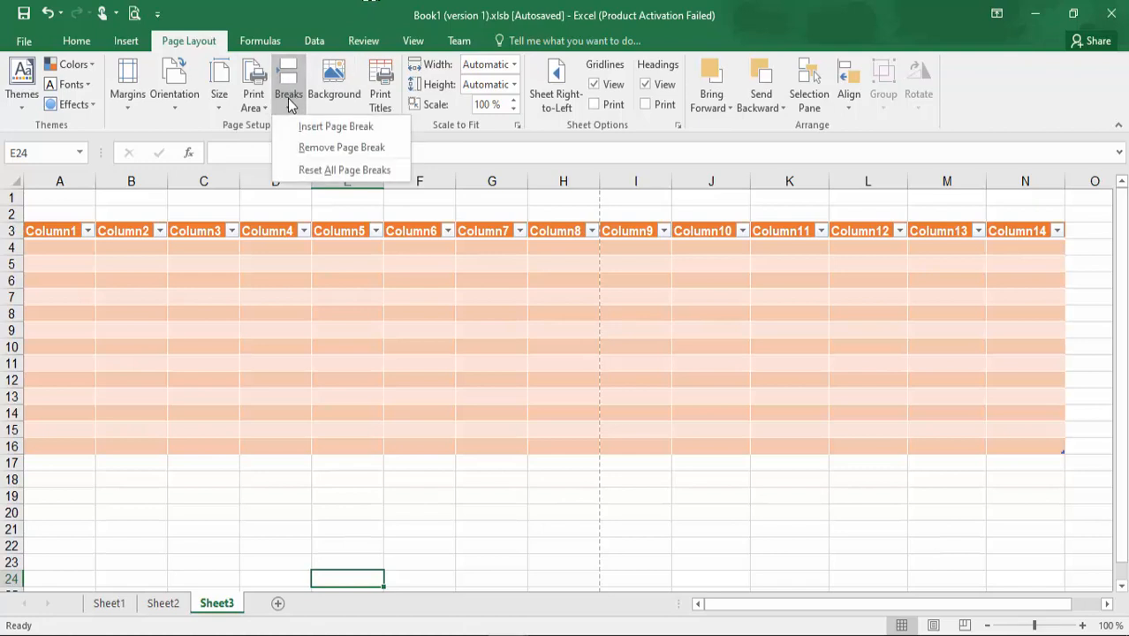
left_click(299, 153)
left_click(210, 408)
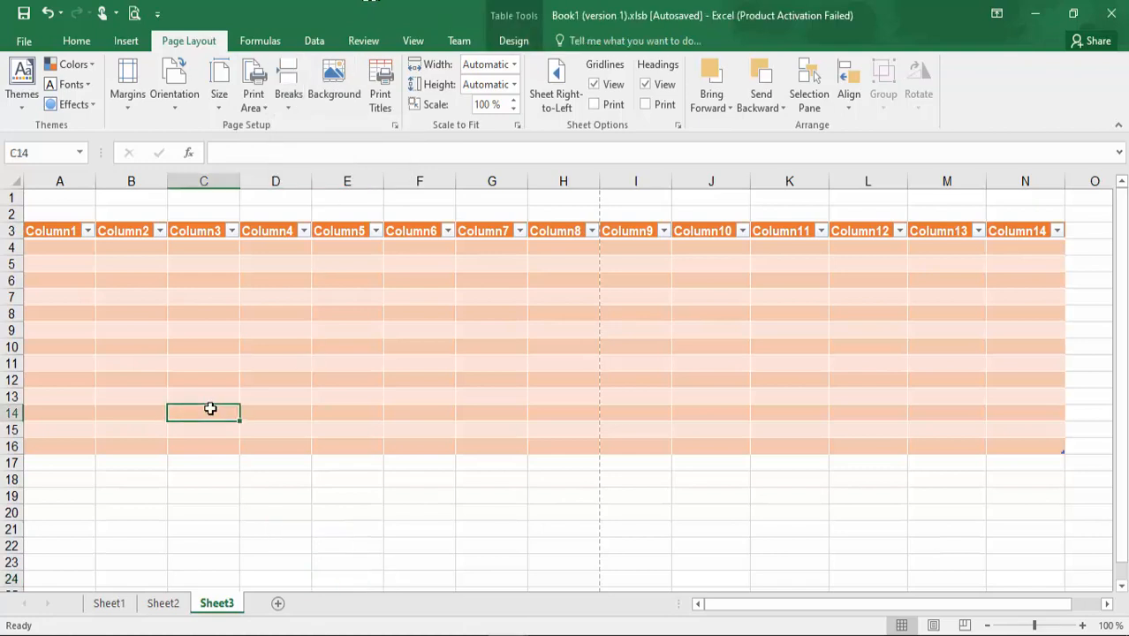
left_click(289, 99)
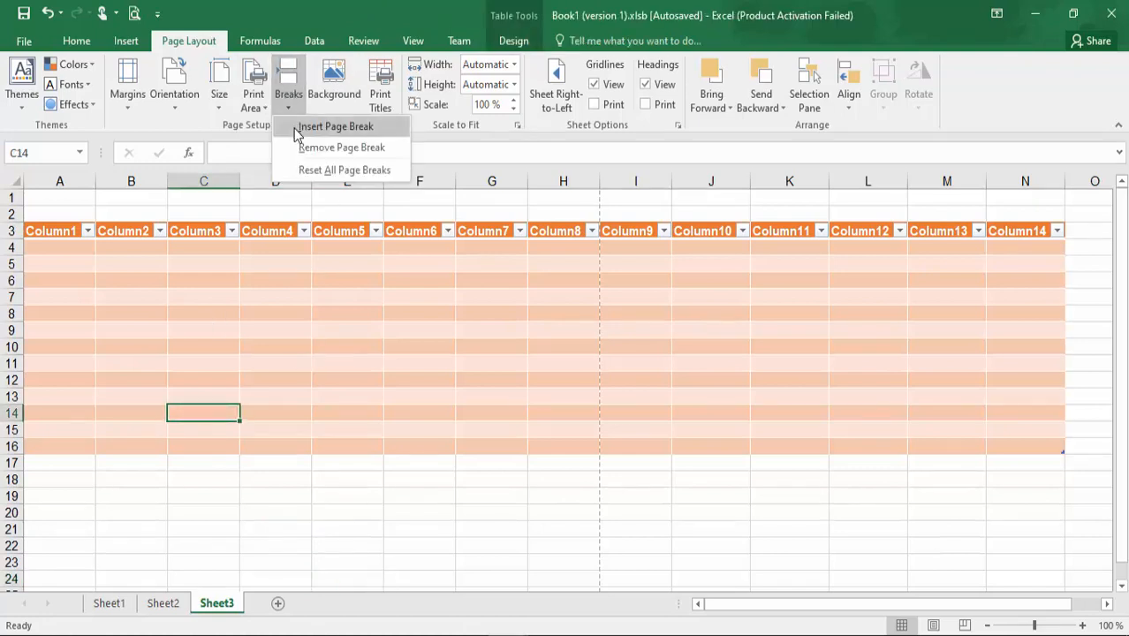
left_click(298, 126)
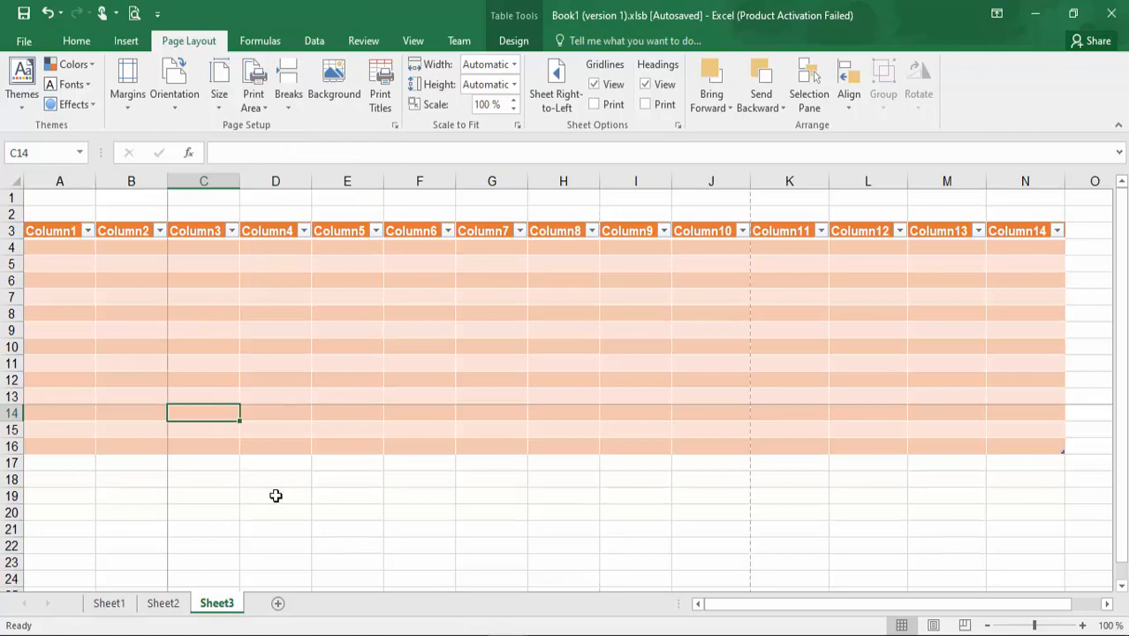
- Page through the print preview to check how the break at C14 splits the table, and return to the worksheet
key("ctrl+p")
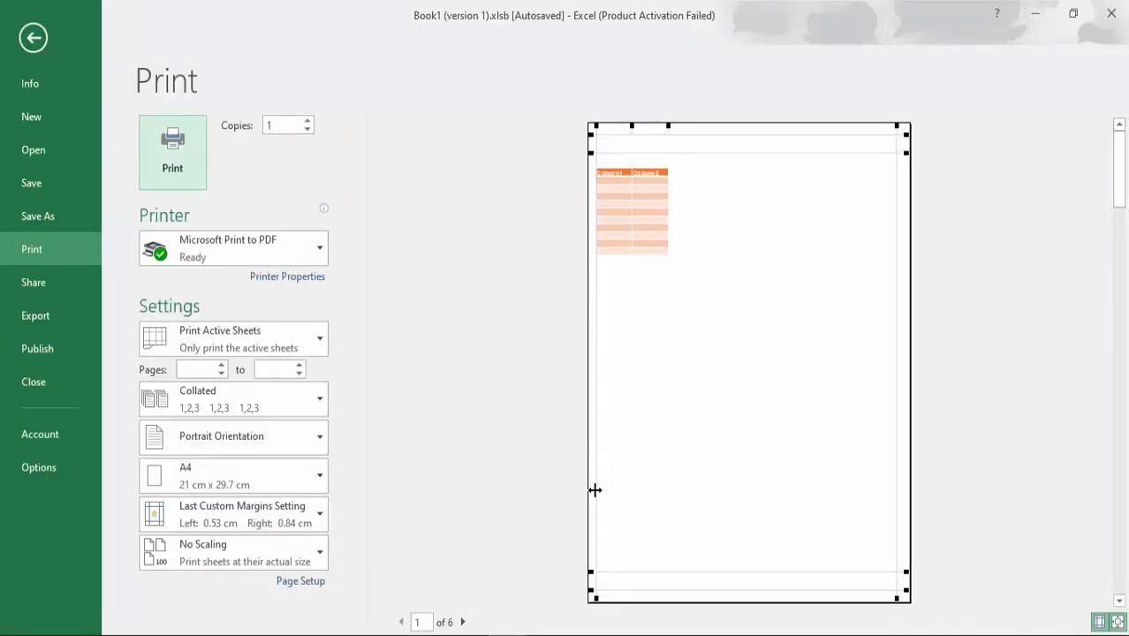
left_click(462, 622)
left_click(462, 622)
left_click(462, 622)
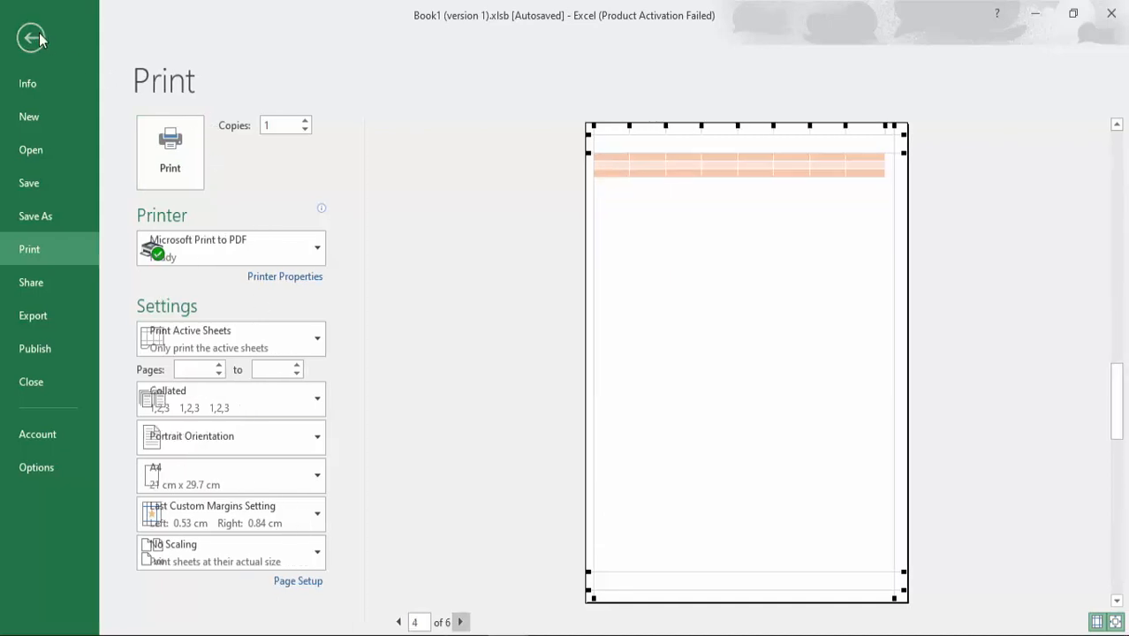
left_click(40, 37)
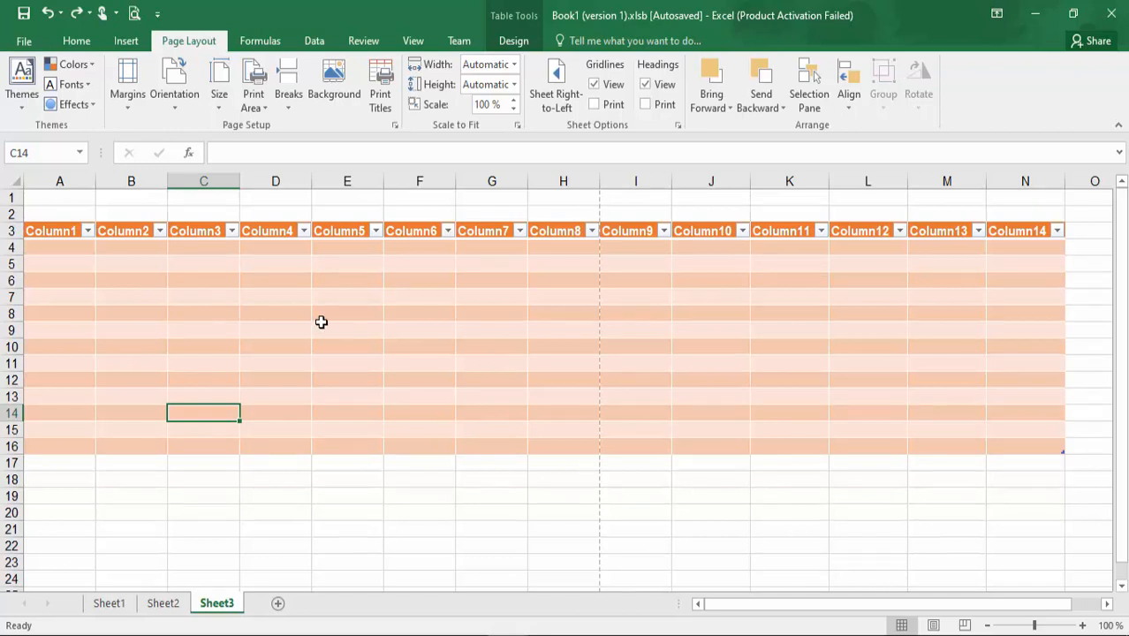
- Try to extend the table by copying A13:N16 to the rows starting at A17, and undo the paste
left_click_drag(51, 227, 510, 286)
left_click(89, 291)
left_click(76, 280)
left_click(66, 258)
left_click(60, 249)
left_click_drag(50, 394, 995, 447)
key("ctrl+c")
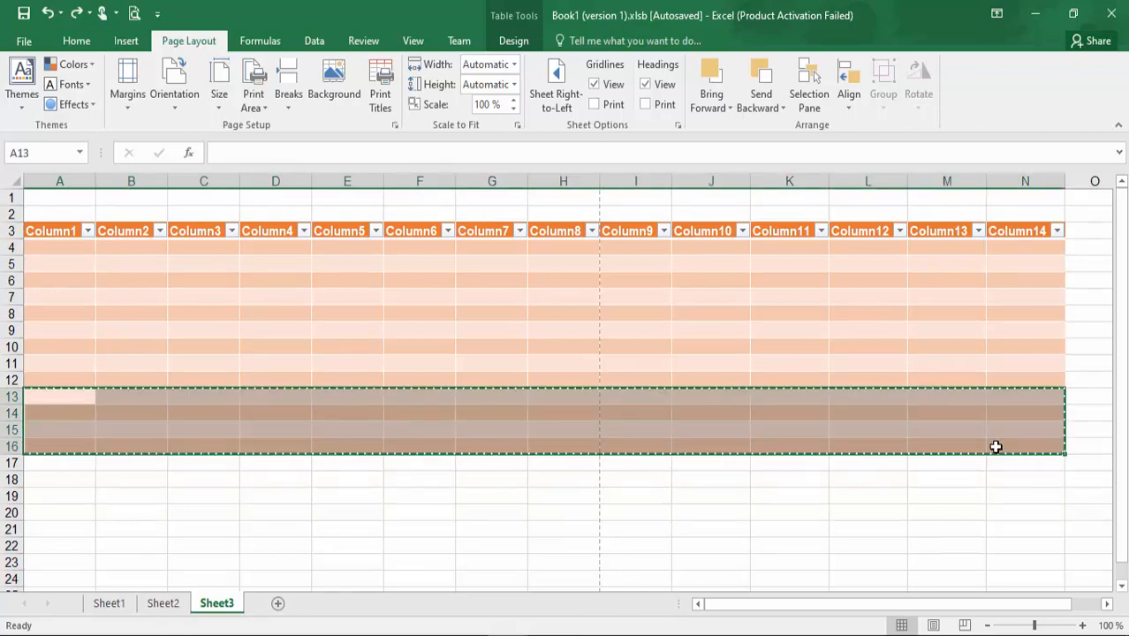
key("Down")
key("Down")
key("Down")
key("Down")
key("ctrl+v")
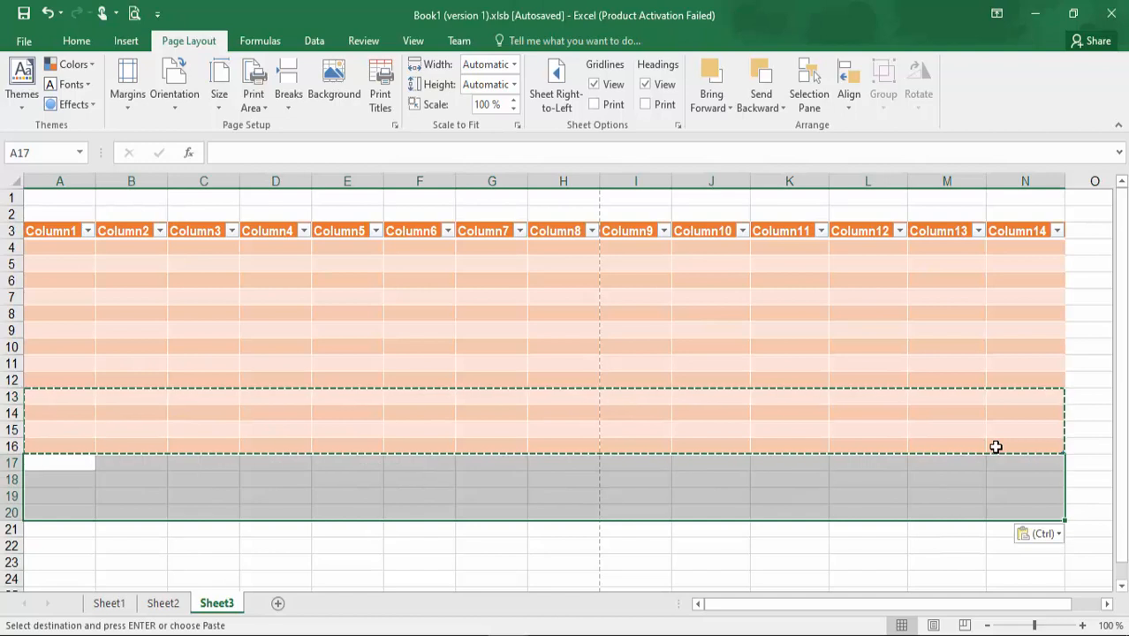
key("ctrl")
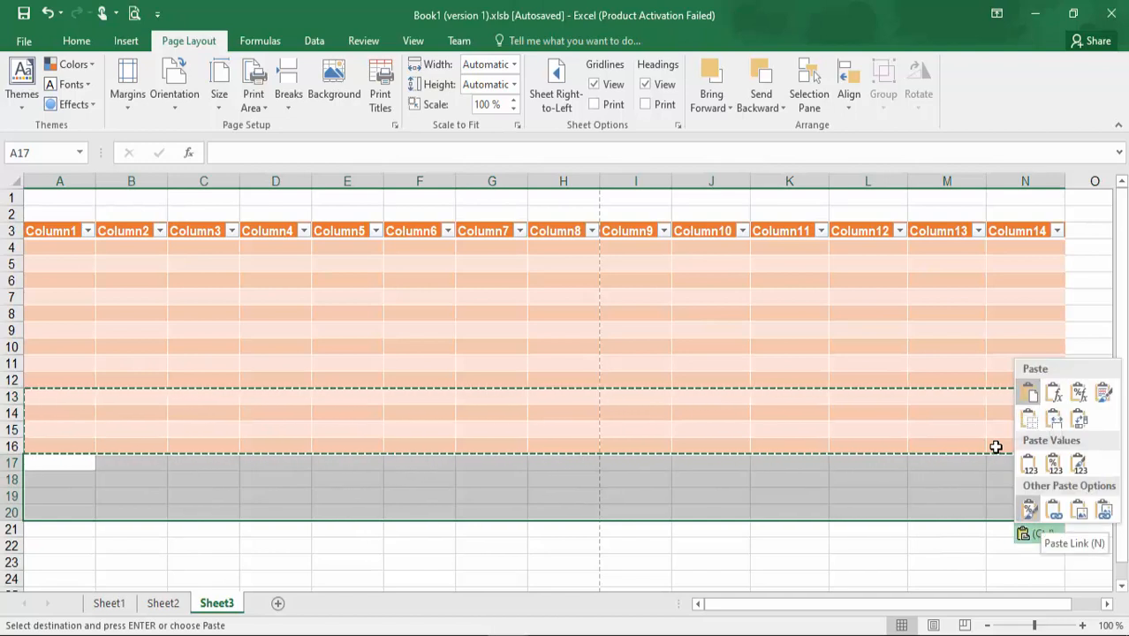
key("Escape")
key("ctrl+z")
- Enter 1 in cell A4 and fill Column1 down to row 24 as a number series from 1 to 21
left_click(71, 252)
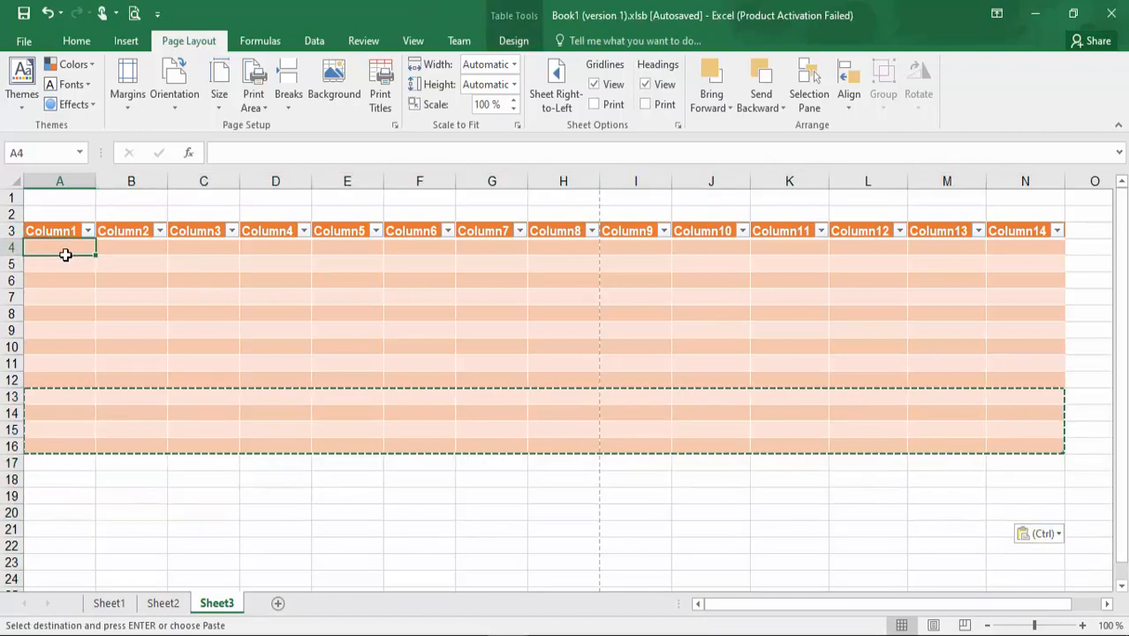
type("1")
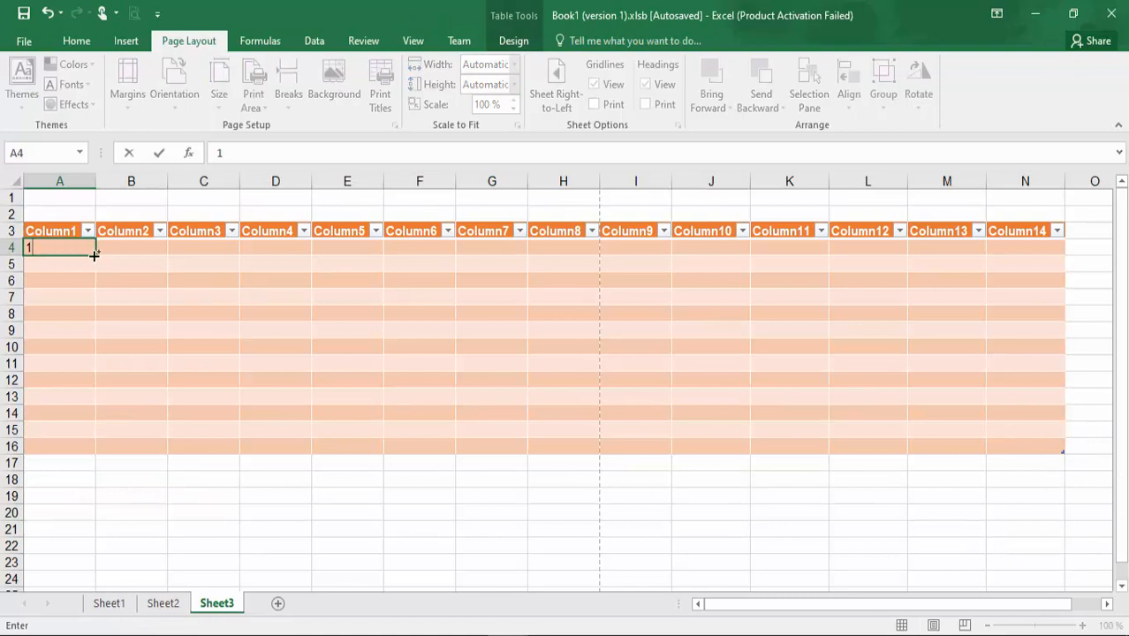
left_click_drag(95, 255, 81, 589)
- Fill Column1 downward from the last numbered cell, A24, repeating the value 21 through row 53
left_click(227, 481)
key("Down")
key("Down")
key("Down")
key("Down")
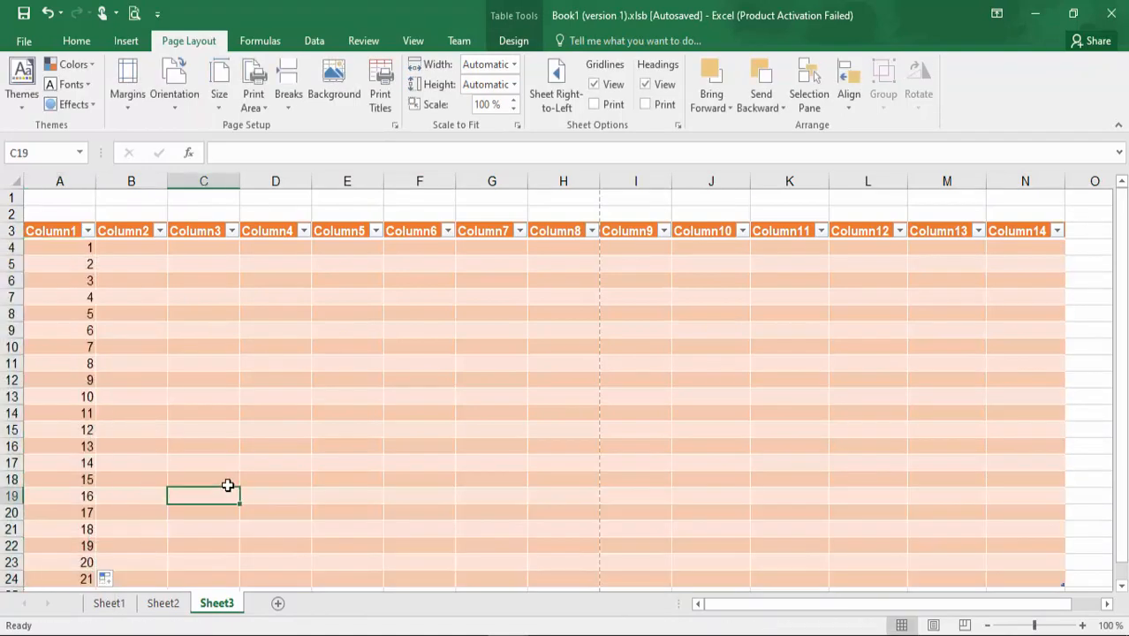
key("Down")
key("Down")
key("Down")
key("Down")
key("Down")
key("Down")
key("Down")
left_click(94, 495)
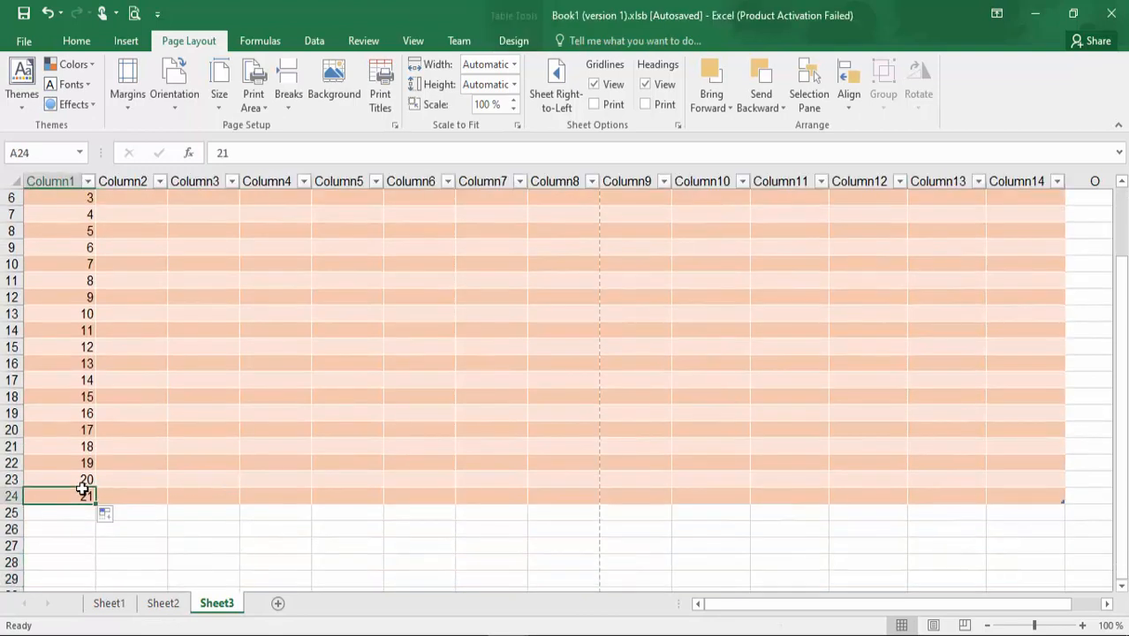
left_click_drag(97, 502, 93, 565)
- Refill Column1 from cell A23 down to A53 as a number series from 20 to 50
key("Up")
key("Up")
key("Up")
key("Up")
key("Up")
key("Up")
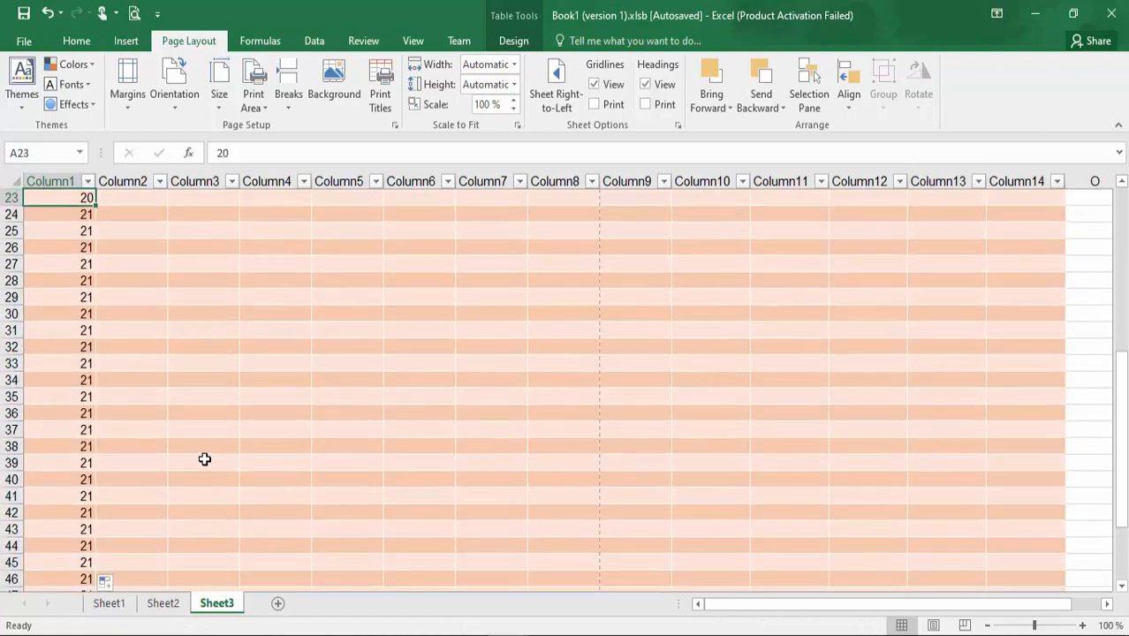
key("Down")
key("Down")
key("Down")
key("Down")
key("Down")
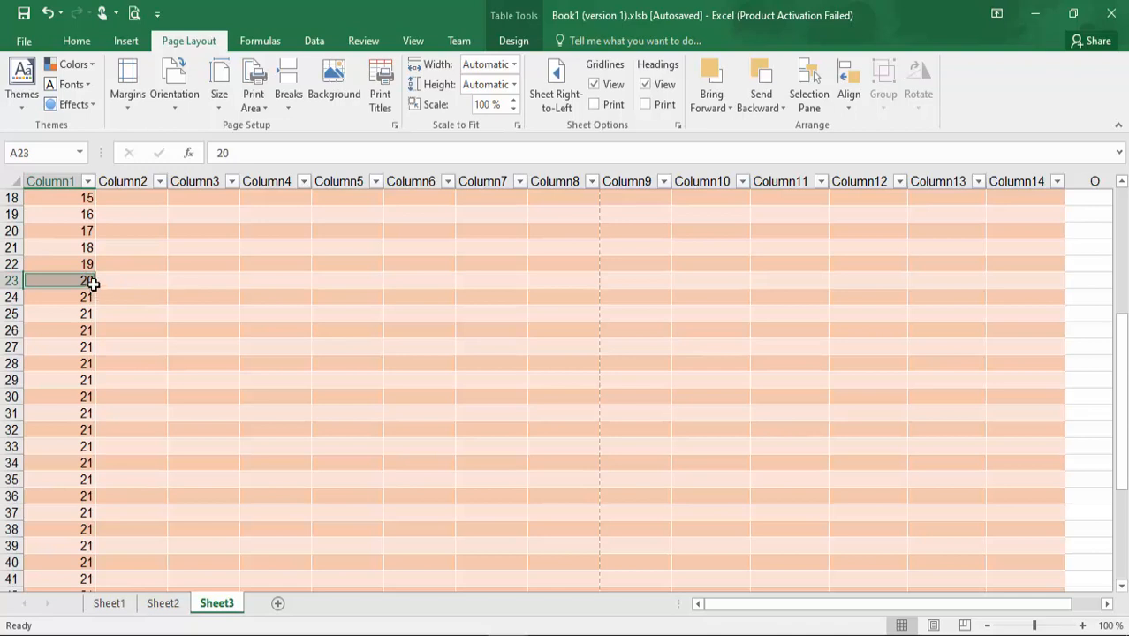
left_click(92, 286)
left_click_drag(94, 288, 105, 531)
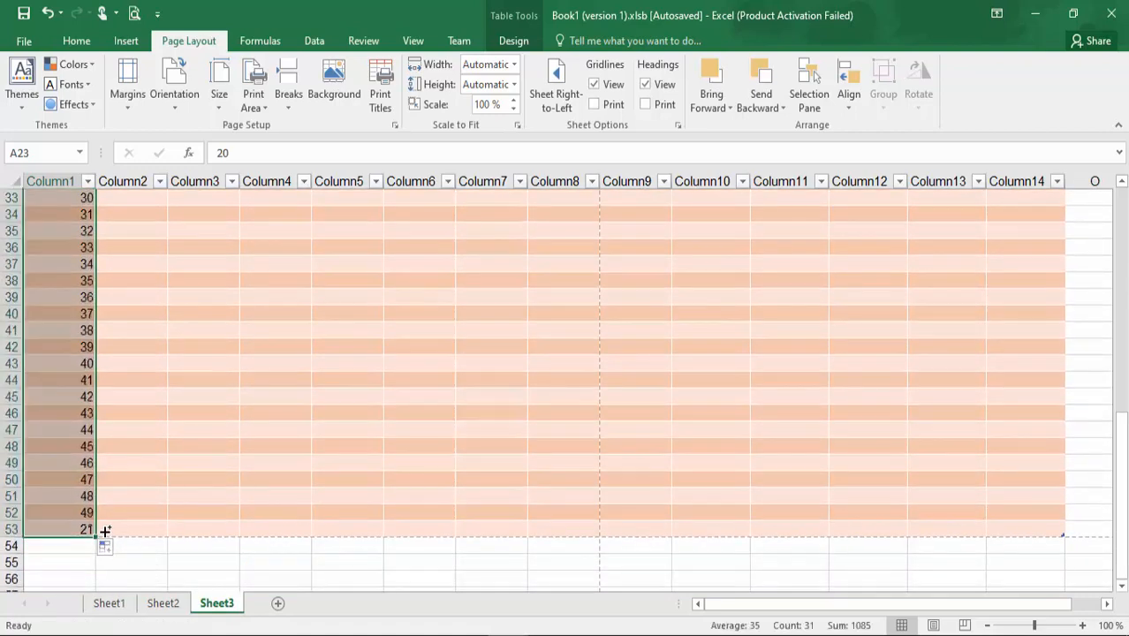
- Check both pages of the numbered table in the print preview and return to the worksheet
left_click(202, 457)
key("Up")
key("Up")
key("Up")
key("Up")
key("Up")
key("Up")
key("Up")
key("Up")
key("Up")
key("Up")
key("Up")
key("Up")
key("Up")
key("Up")
key("Up")
key("Up")
key("Up")
key("Up")
key("Up")
key("Up")
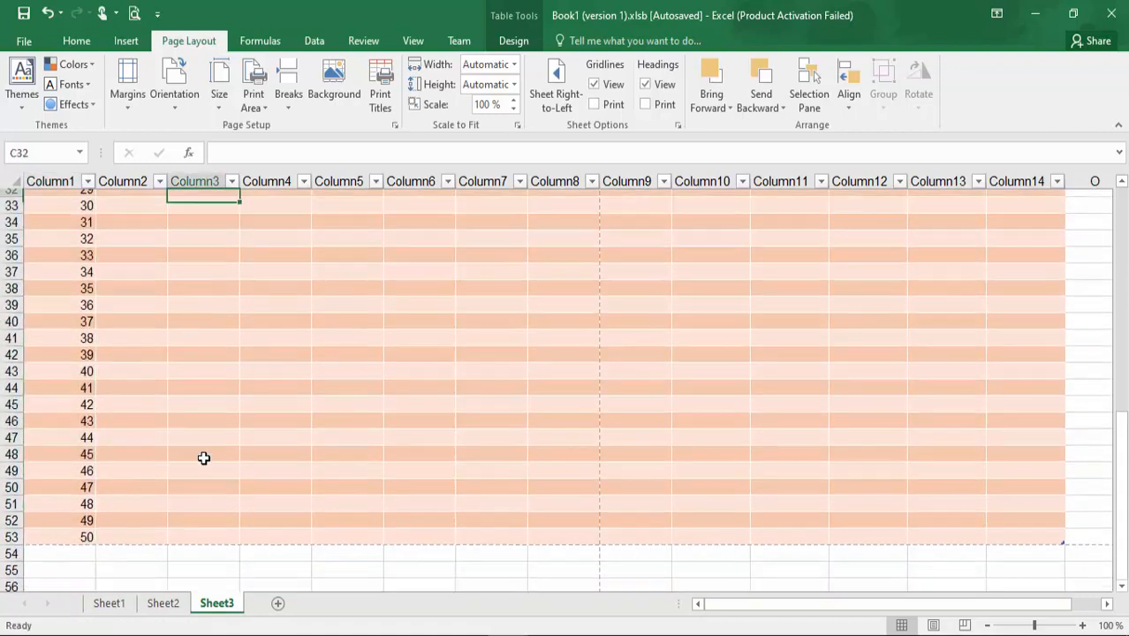
key("Down")
key("Down")
key("Down")
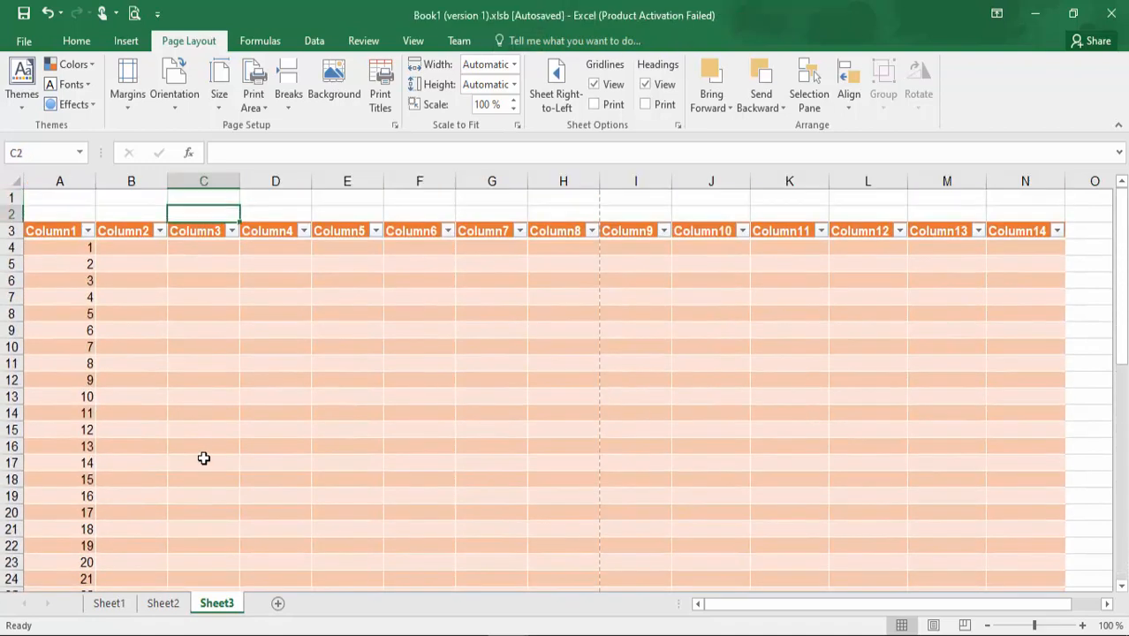
key("ctrl+p")
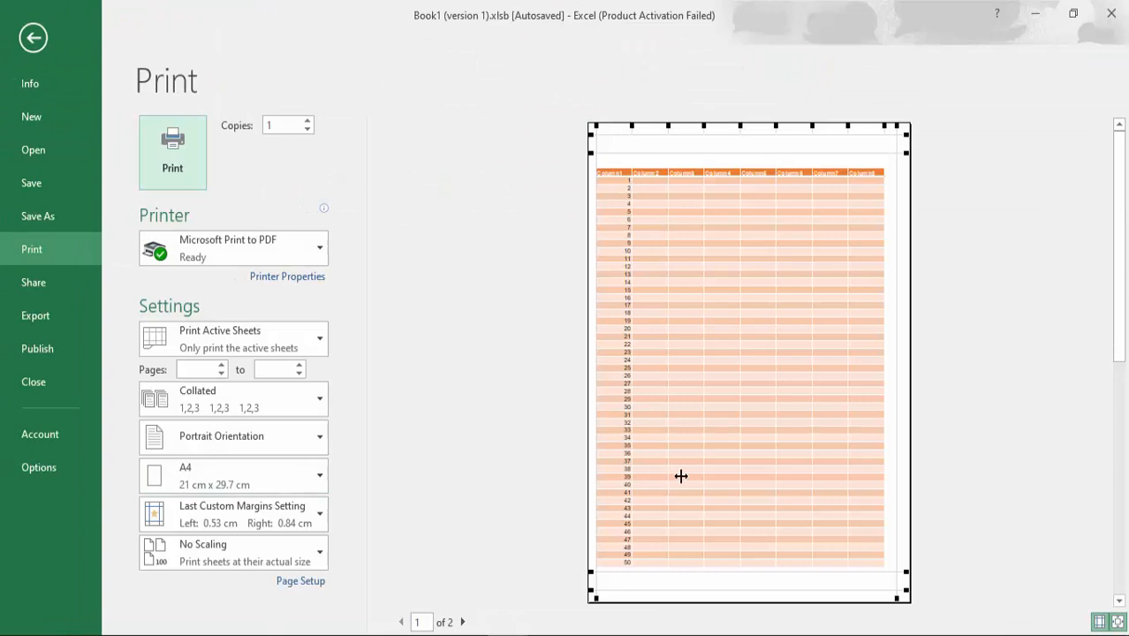
left_click(465, 622)
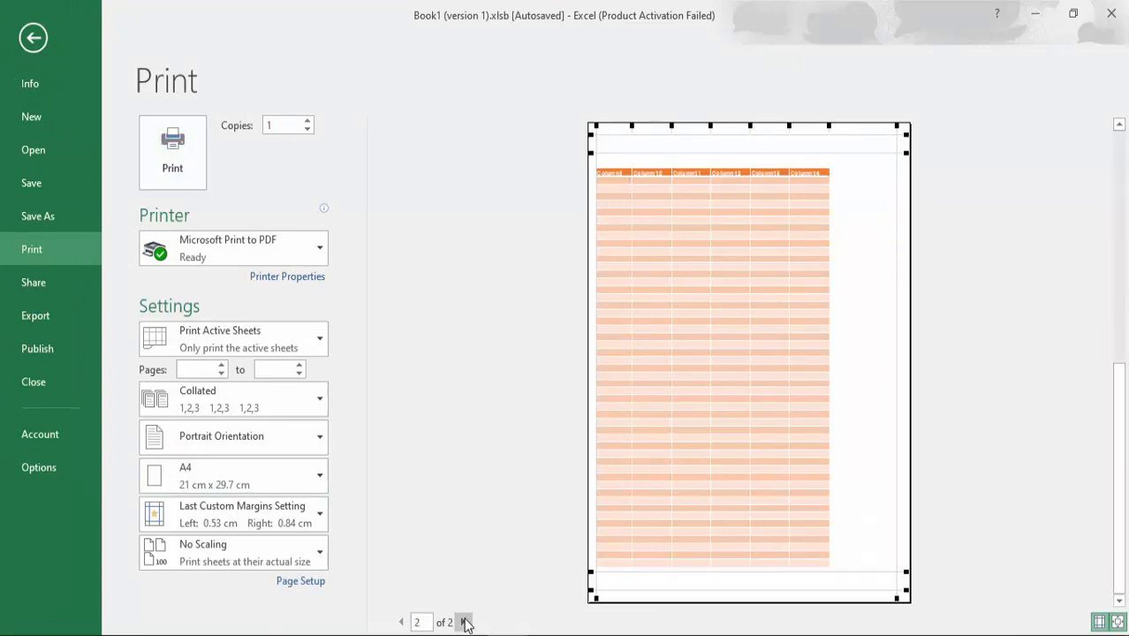
left_click(401, 622)
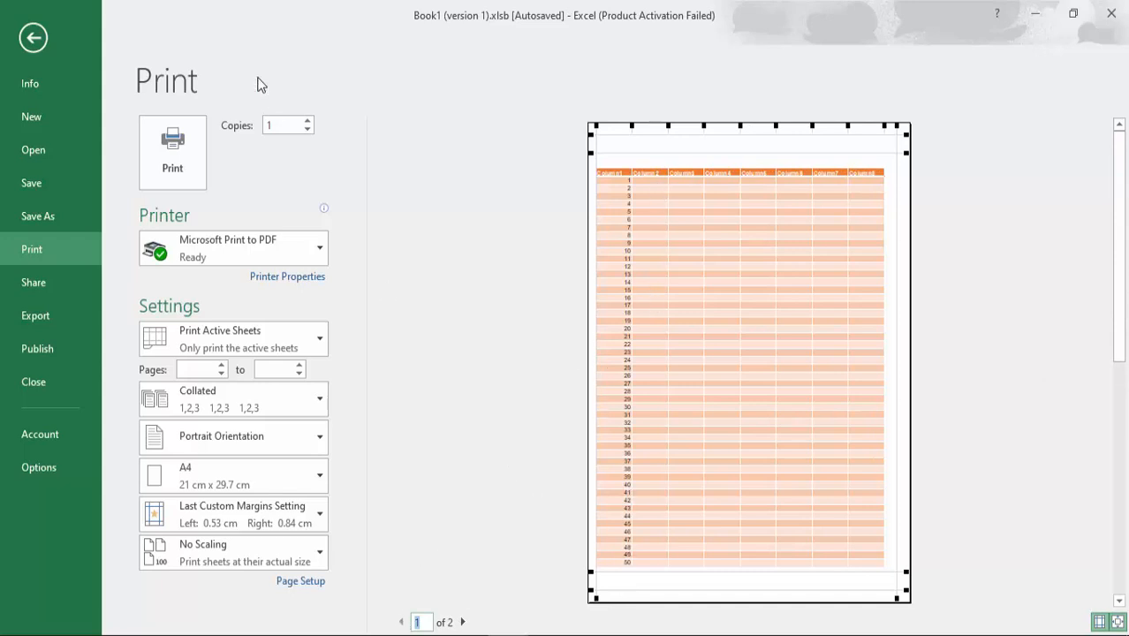
left_click(34, 37)
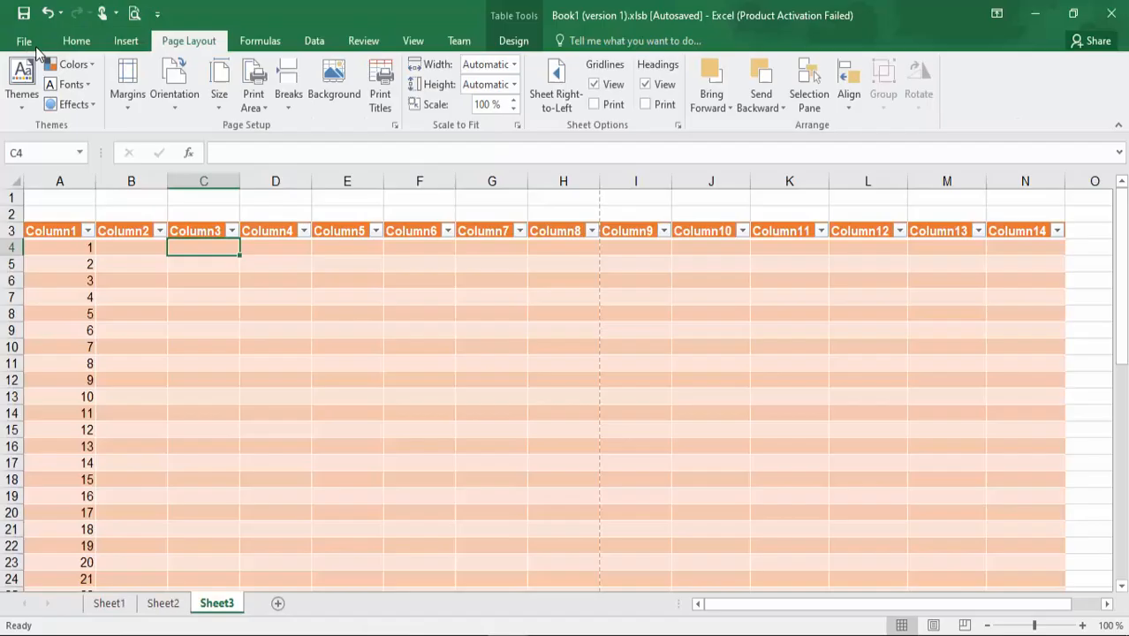
- Insert a page break above row 23, at cell A23 of Column1
left_click(244, 331)
key("Down")
key("Left")
key("Home")
key("Down")
key("Down")
key("Down")
key("Down")
key("Down")
key("Down")
key("Down")
key("Down")
key("Down")
key("Down")
key("Down")
key("Down")
key("Down")
key("Down")
key("Down")
key("Up")
key("Up")
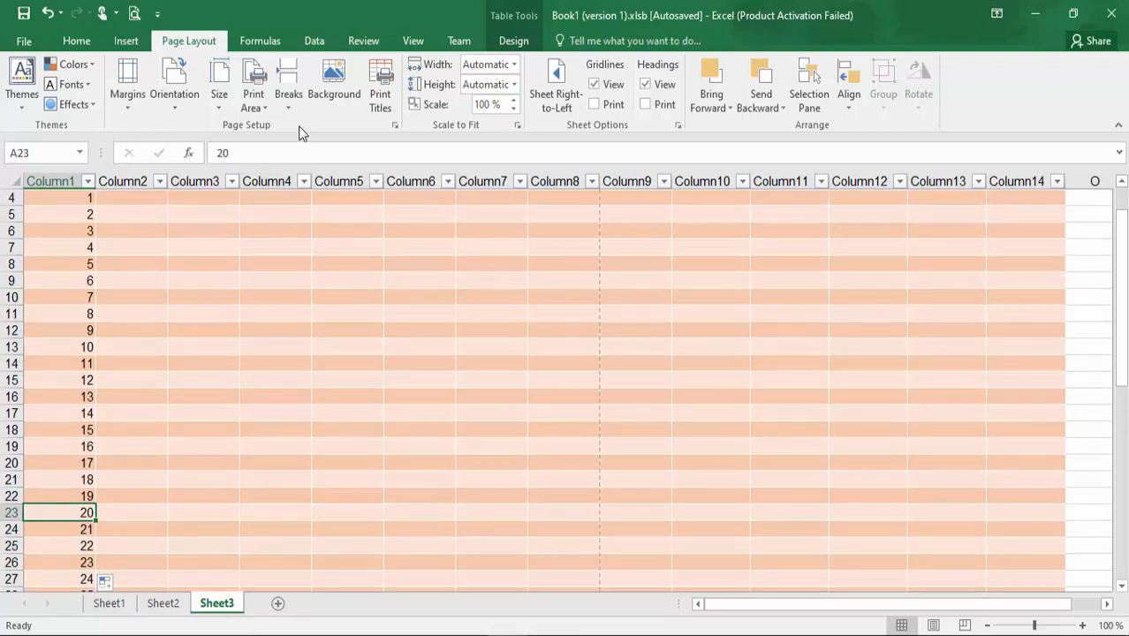
left_click(288, 102)
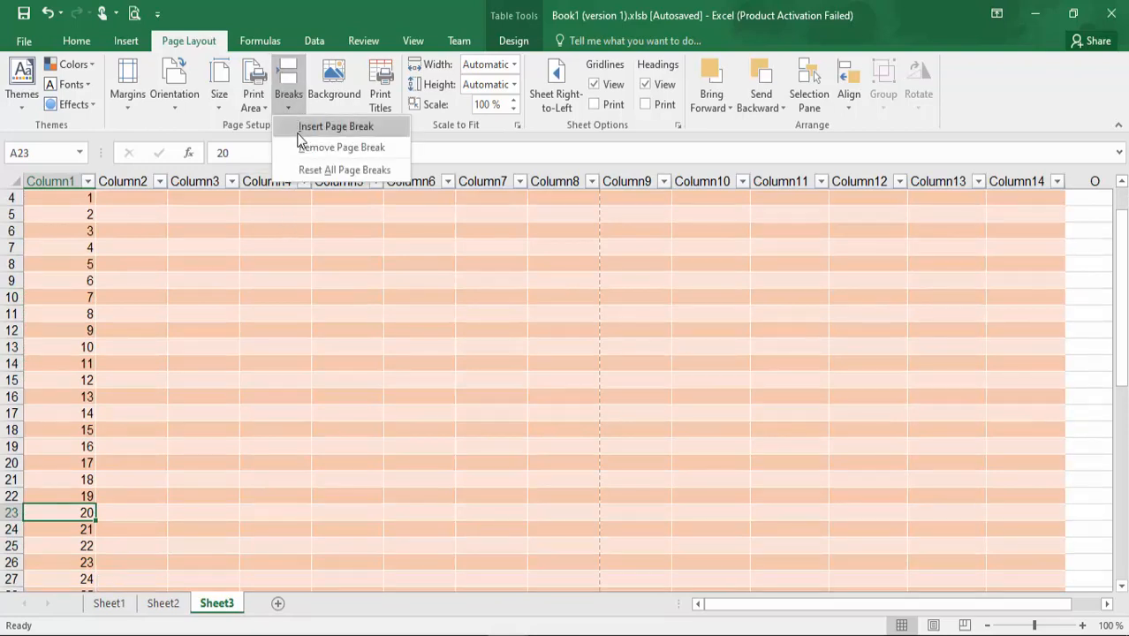
left_click(300, 132)
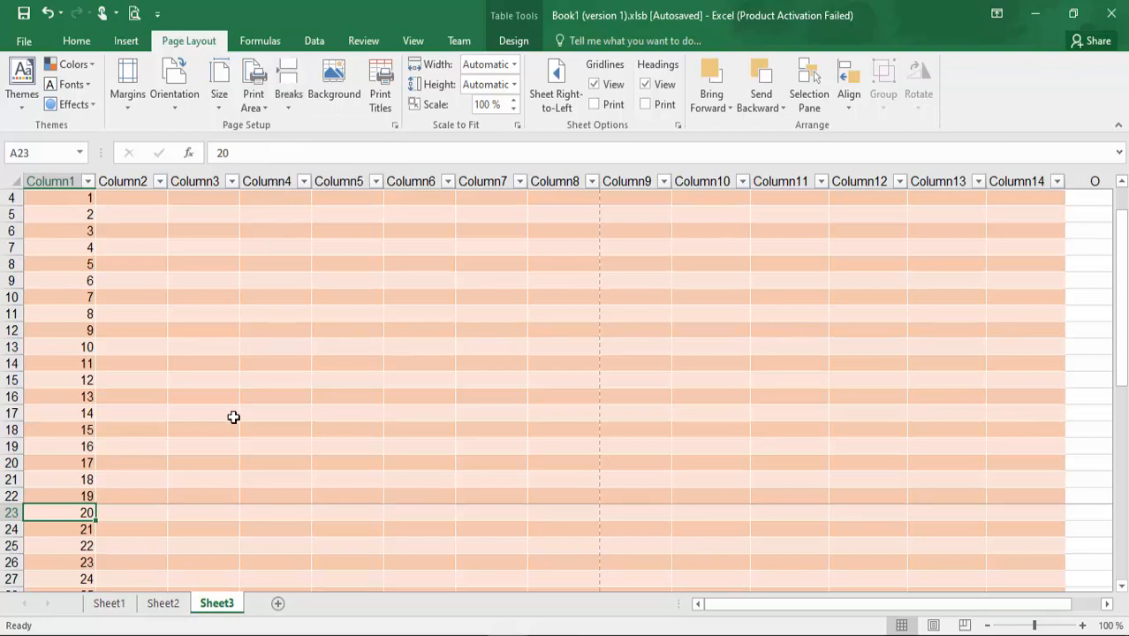
- Insert a page break above row 24, at cell A24 of Column1
left_click(84, 528)
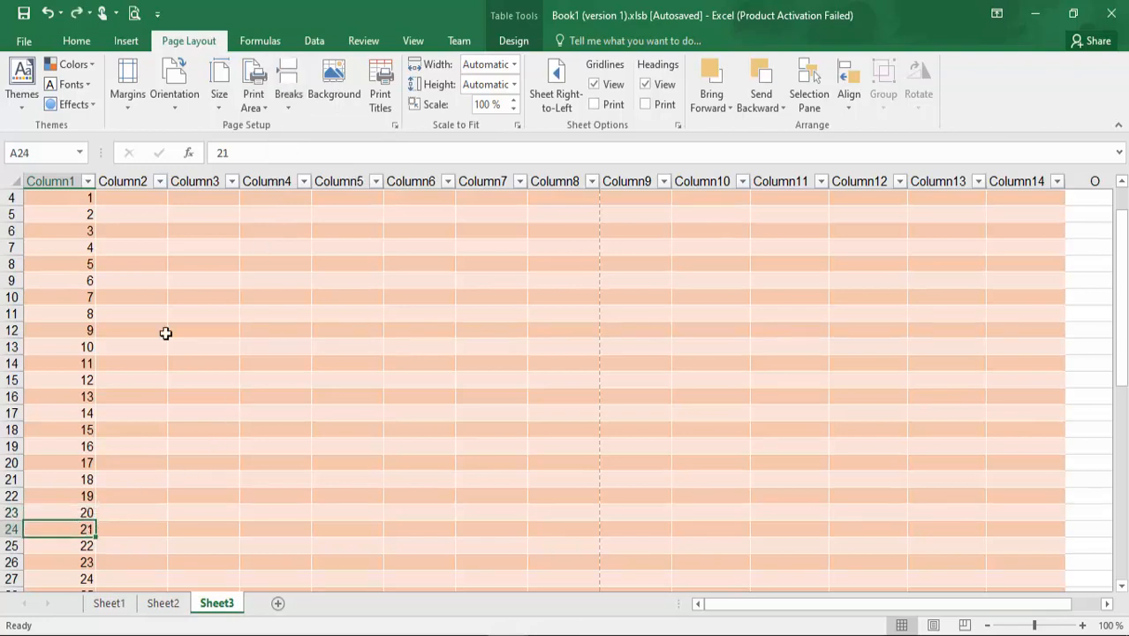
left_click(300, 85)
left_click(302, 124)
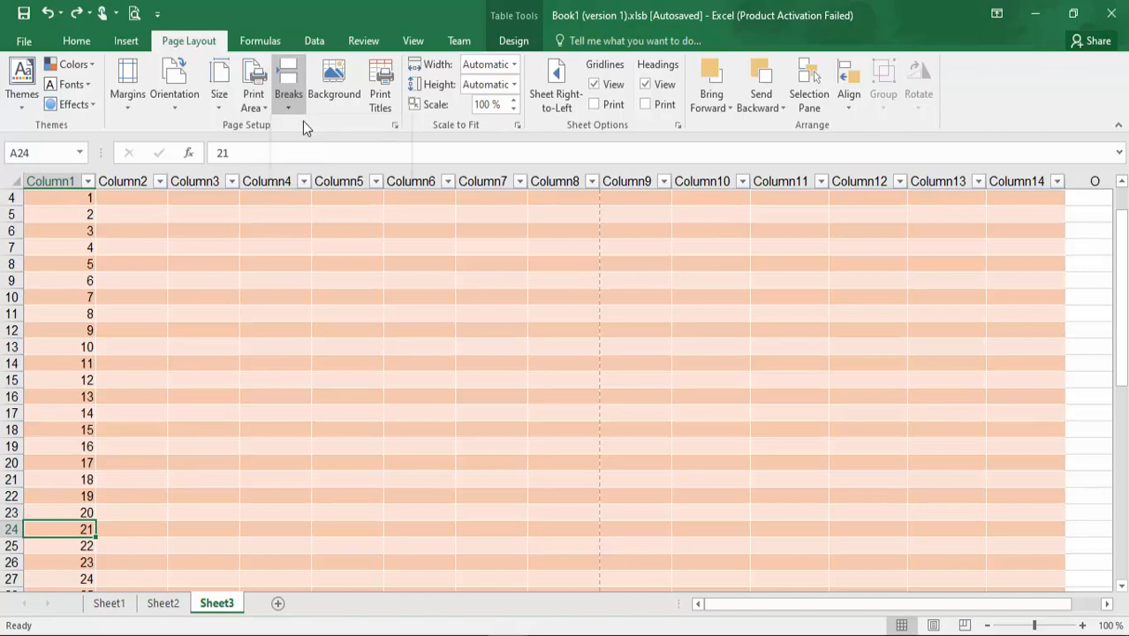
- Check the first two pages in the print preview for the break after number 20, and return to the worksheet
key("ctrl+p")
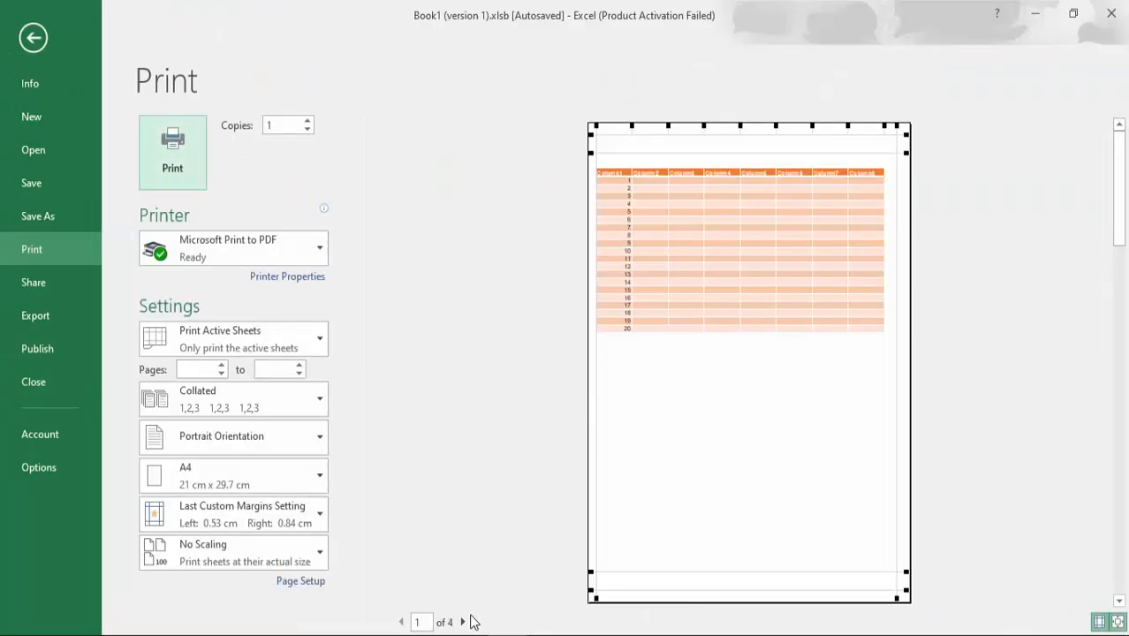
left_click(463, 622)
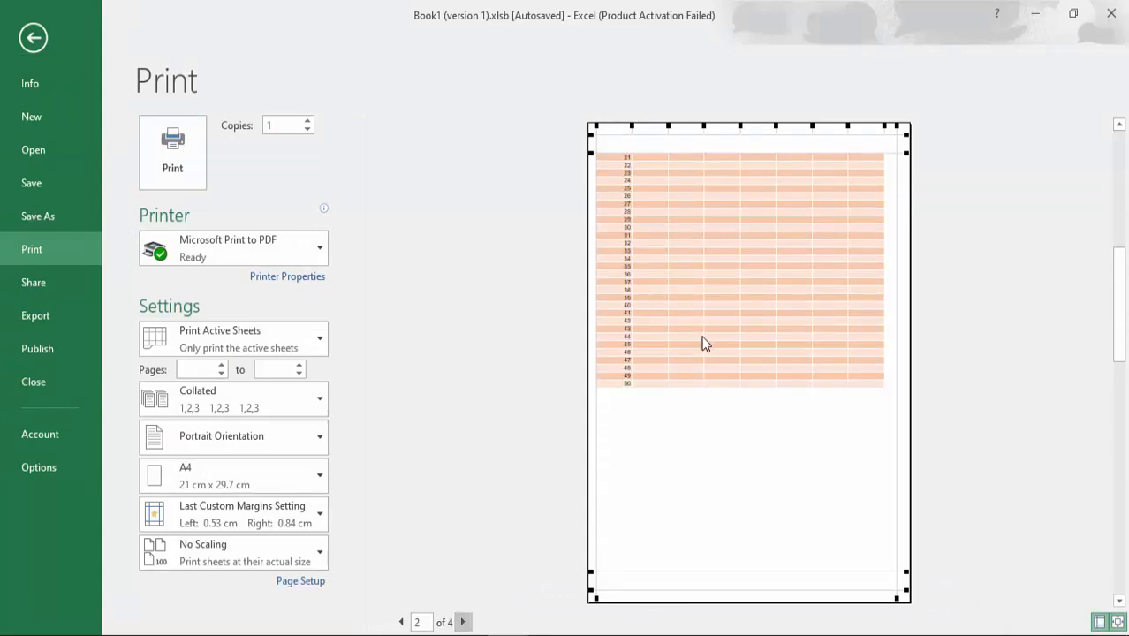
left_click(41, 37)
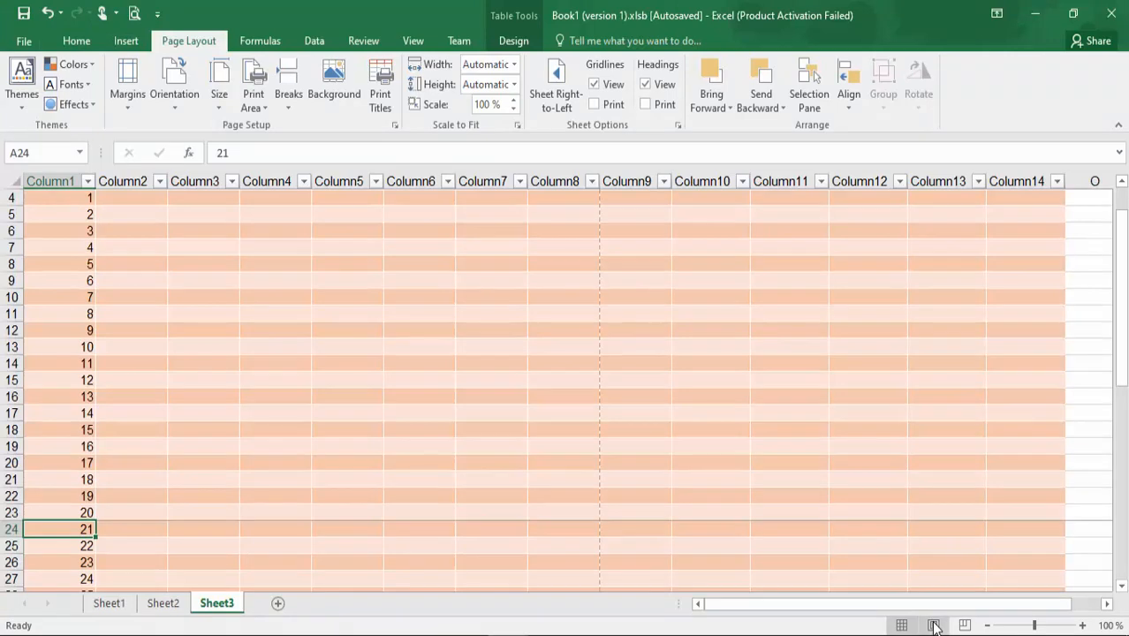
- Show Sheet3 in Page Break Preview and move the horizontal page break up to between rows 18 and 19
left_click(934, 625)
left_click(965, 626)
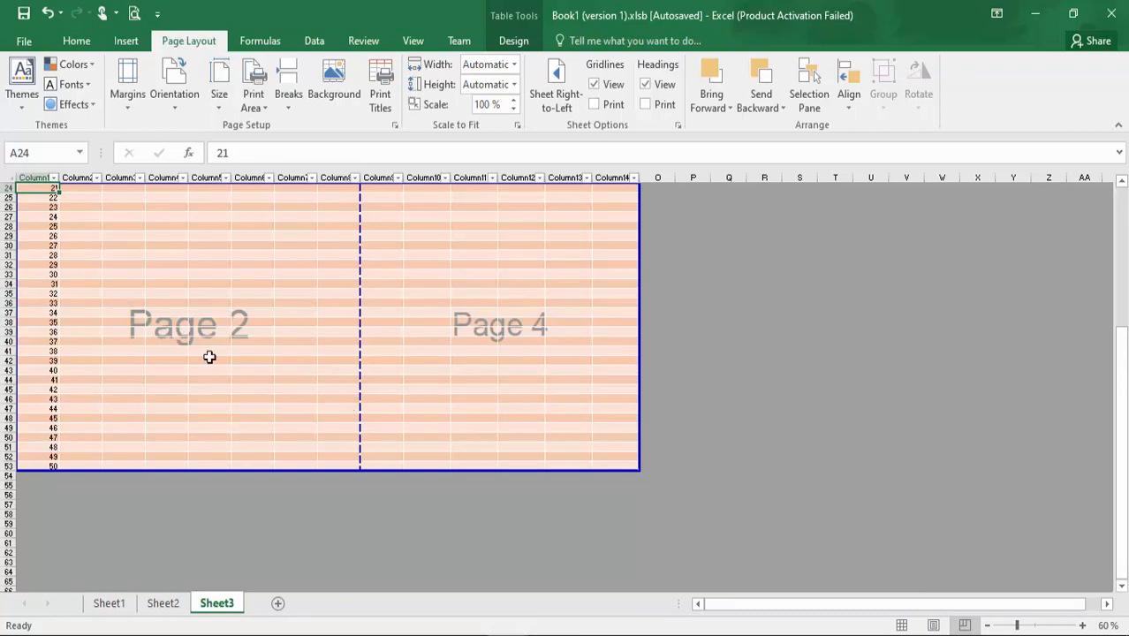
left_click_drag(1122, 349, 1122, 228)
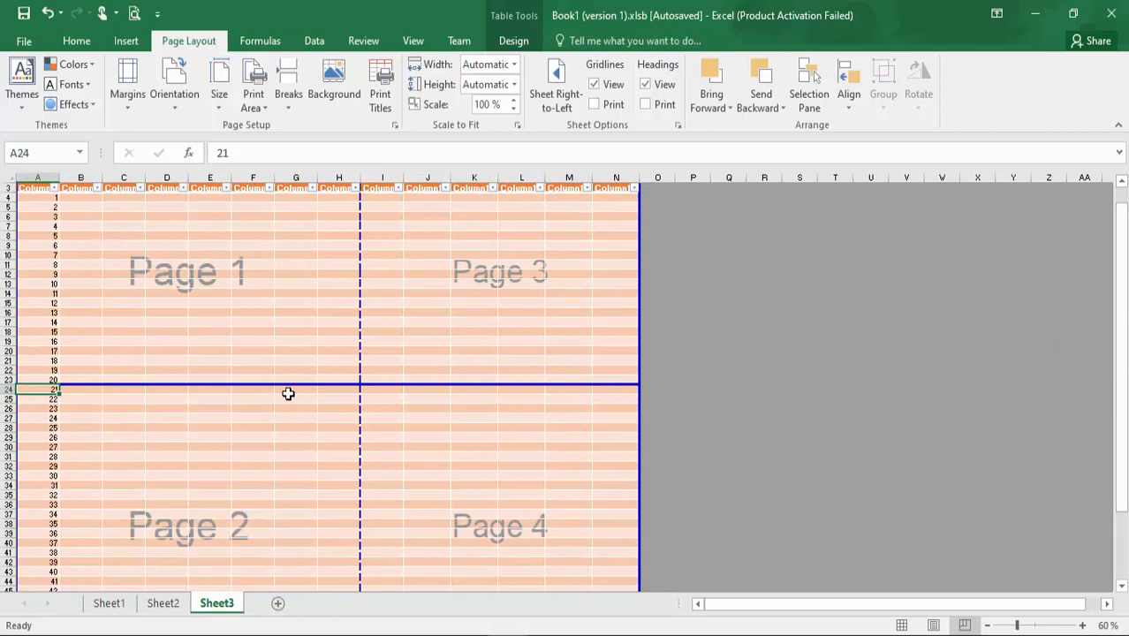
left_click_drag(284, 384, 284, 333)
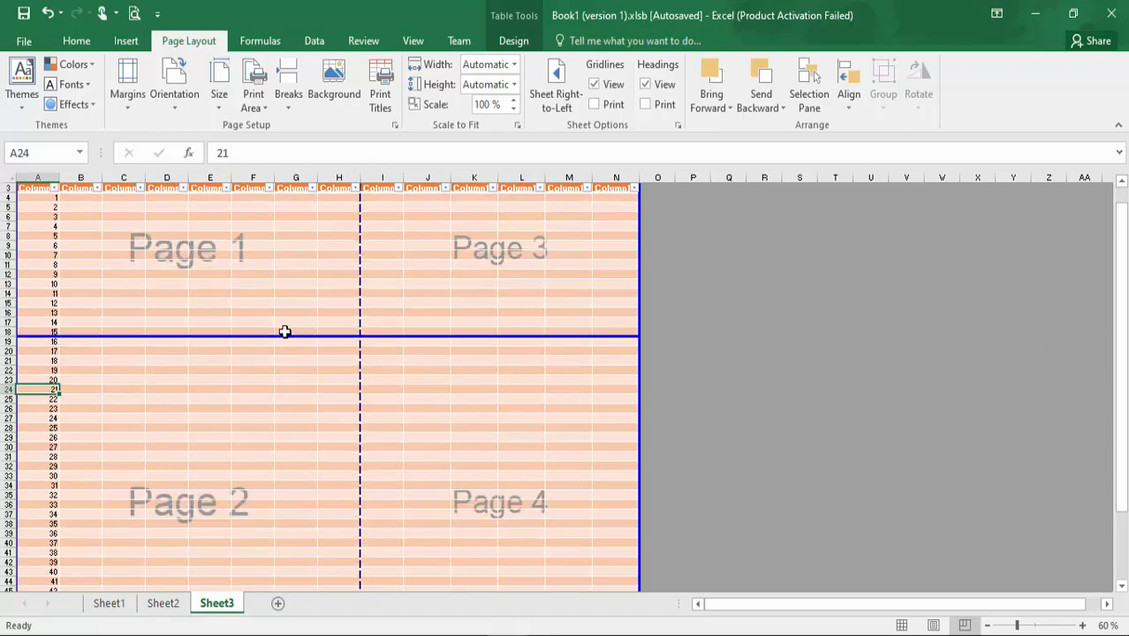
left_click(92, 532)
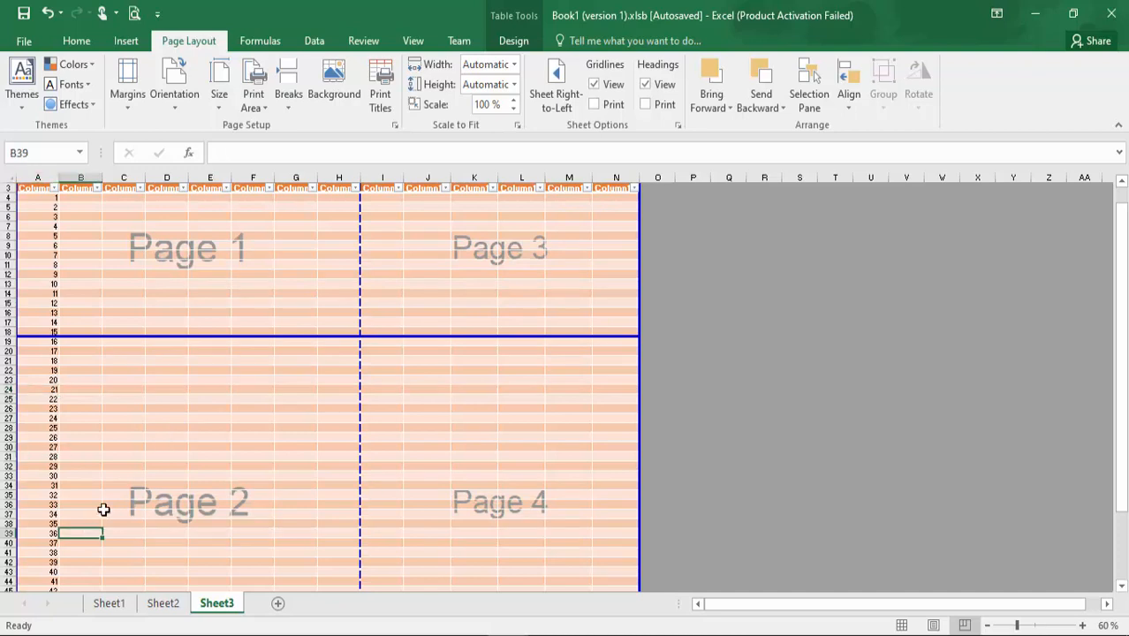
- Insert page breaks above row 38 and before column B, at cell B38, and check the resulting page division down to the table's end
left_click(98, 523)
right_click(98, 522)
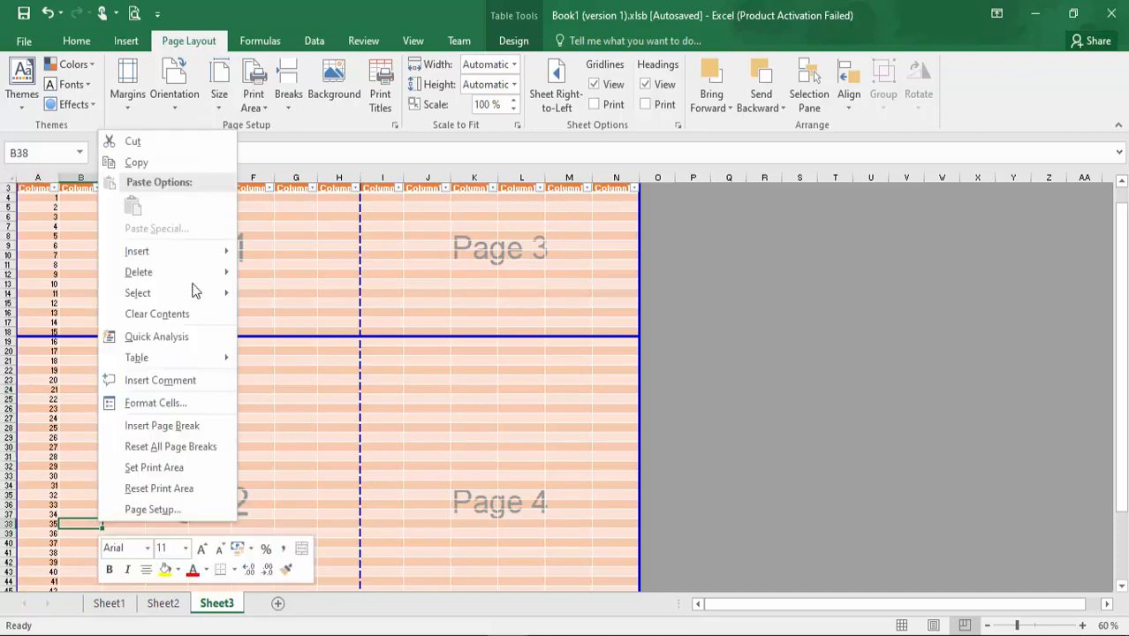
mouse_move(175, 256)
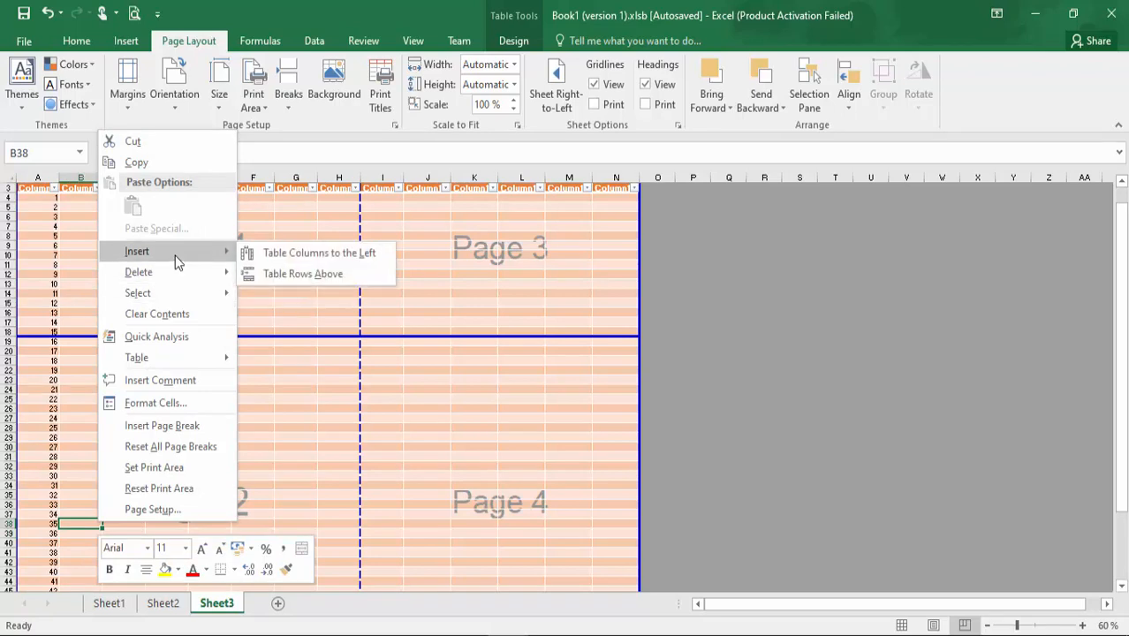
left_click(248, 357)
left_click(287, 107)
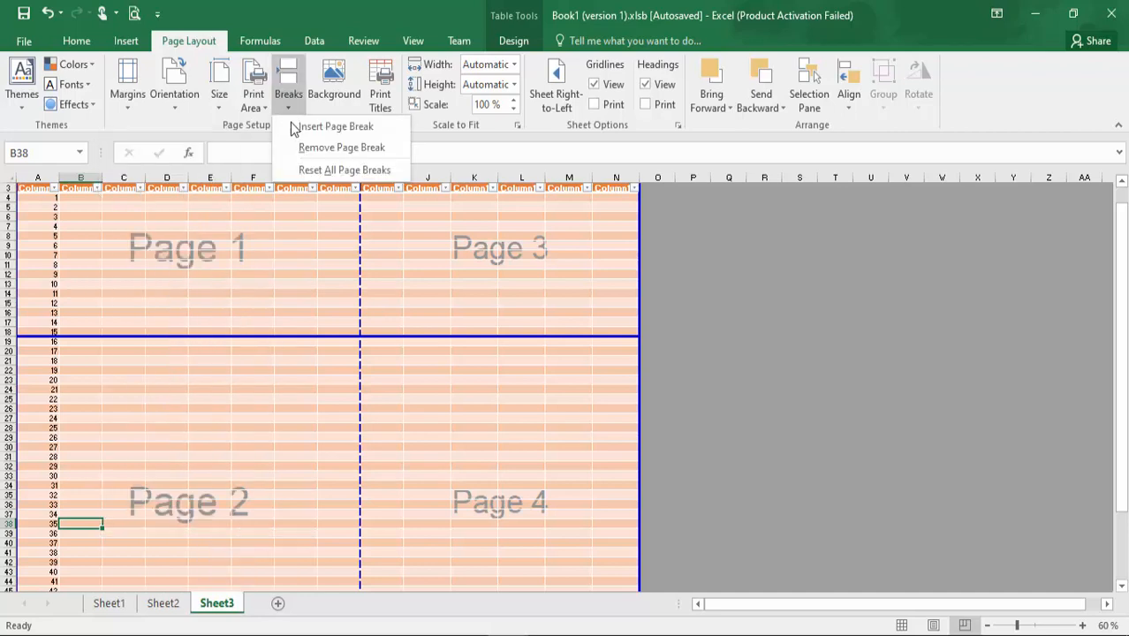
left_click(298, 129)
key("Down")
key("Down")
key("Down")
key("Down")
key("Down")
key("Down")
key("Down")
key("Down")
key("Down")
key("Down")
key("Down")
key("Down")
key("Down")
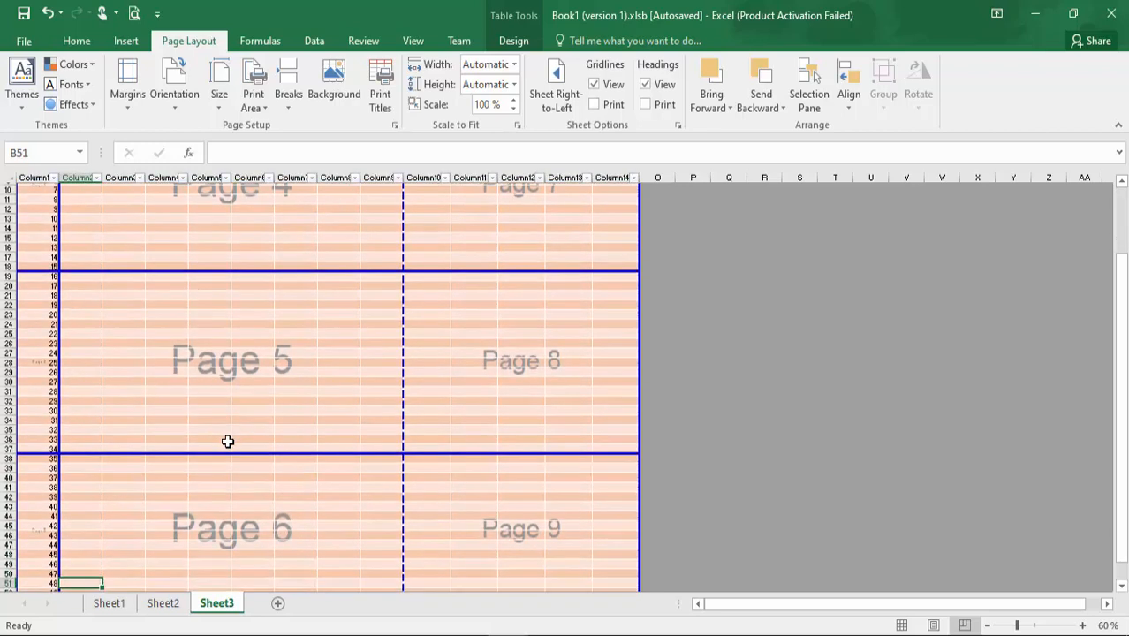
key("Down")
key("Down")
key("Down")
key("Down")
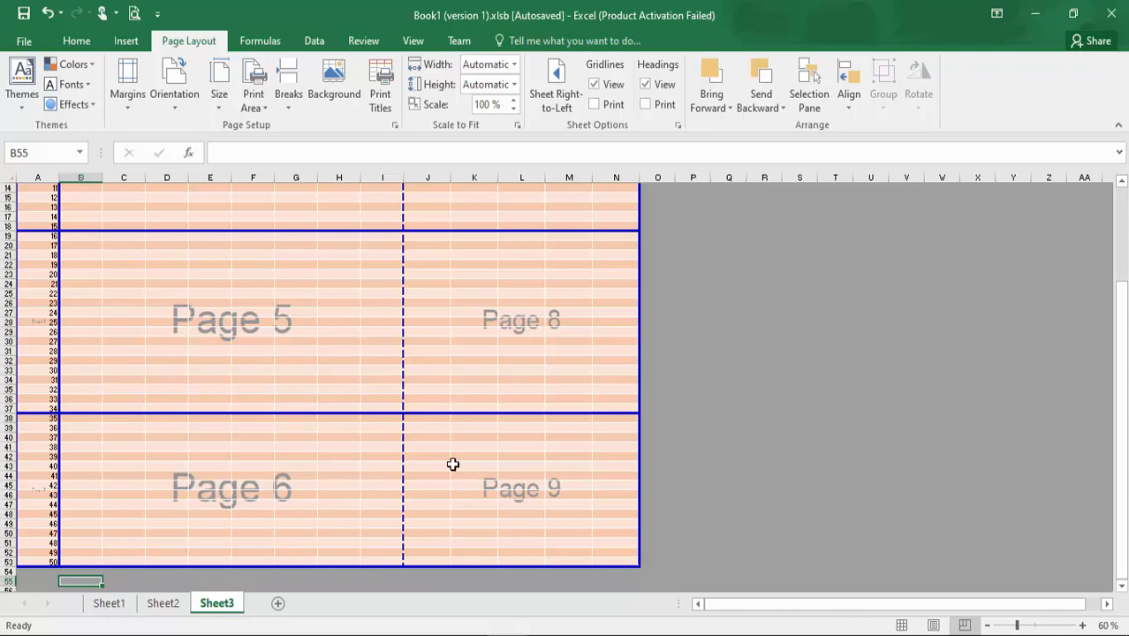
- Move the upper horizontal page break to between rows 8 and 9 and the lower to between rows 25 and 26, and return to Normal view
left_click_drag(1123, 371, 1122, 227)
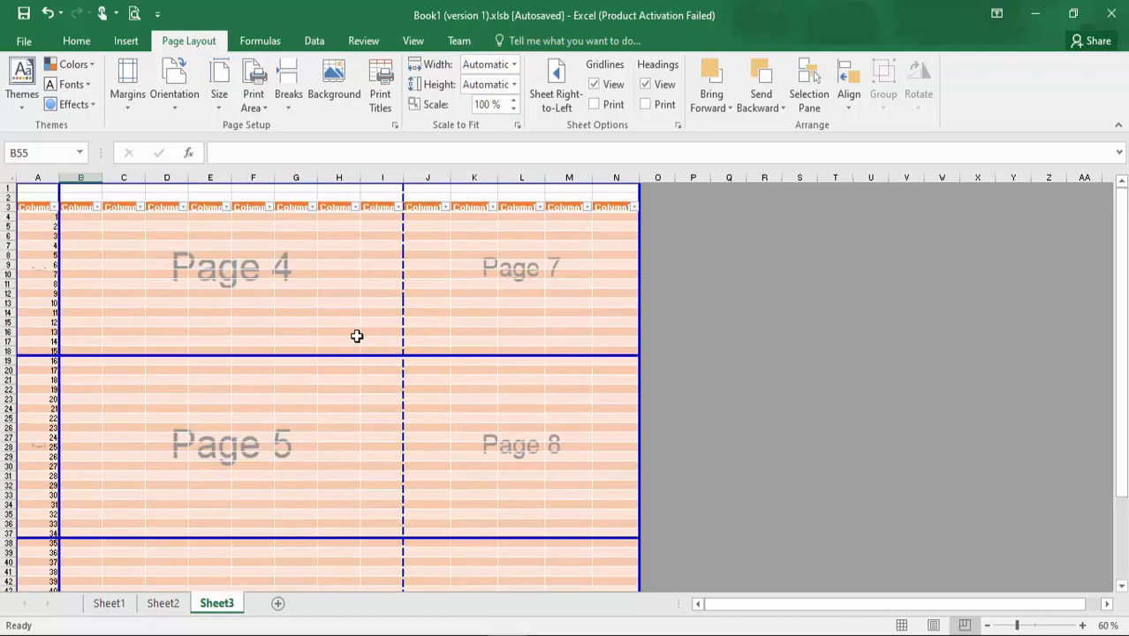
left_click_drag(331, 355, 358, 259)
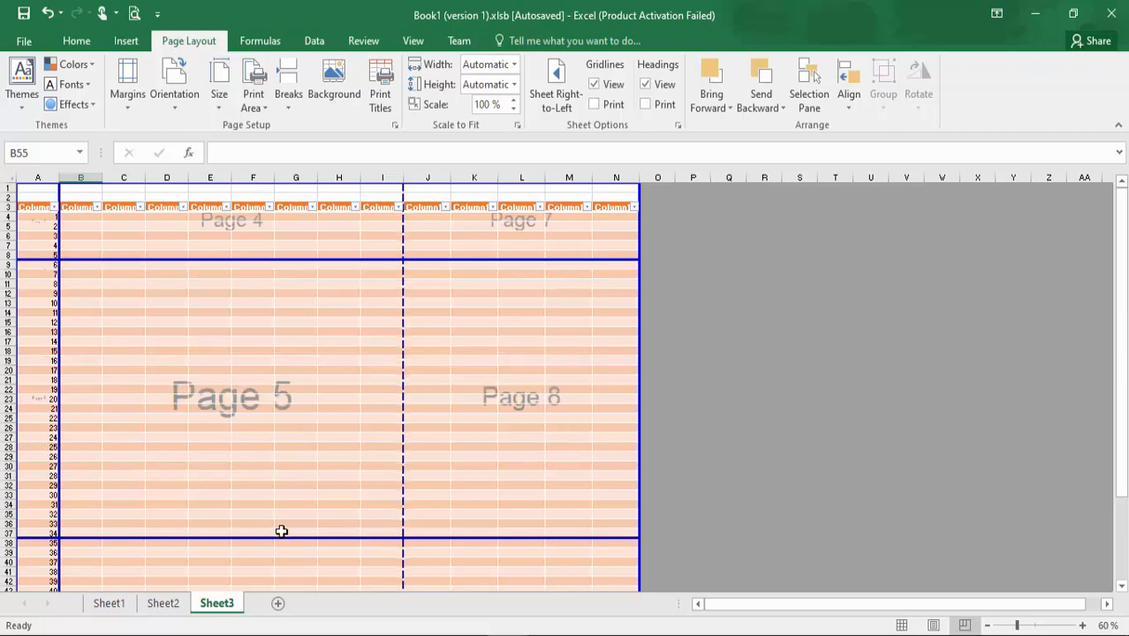
left_click_drag(280, 536, 304, 423)
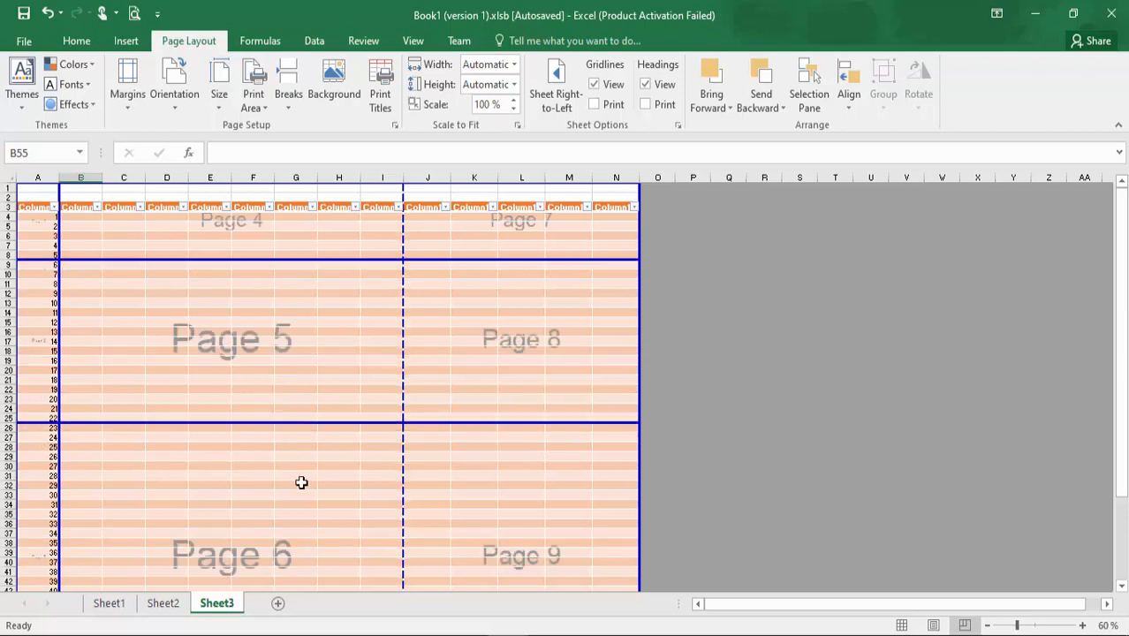
left_click(900, 625)
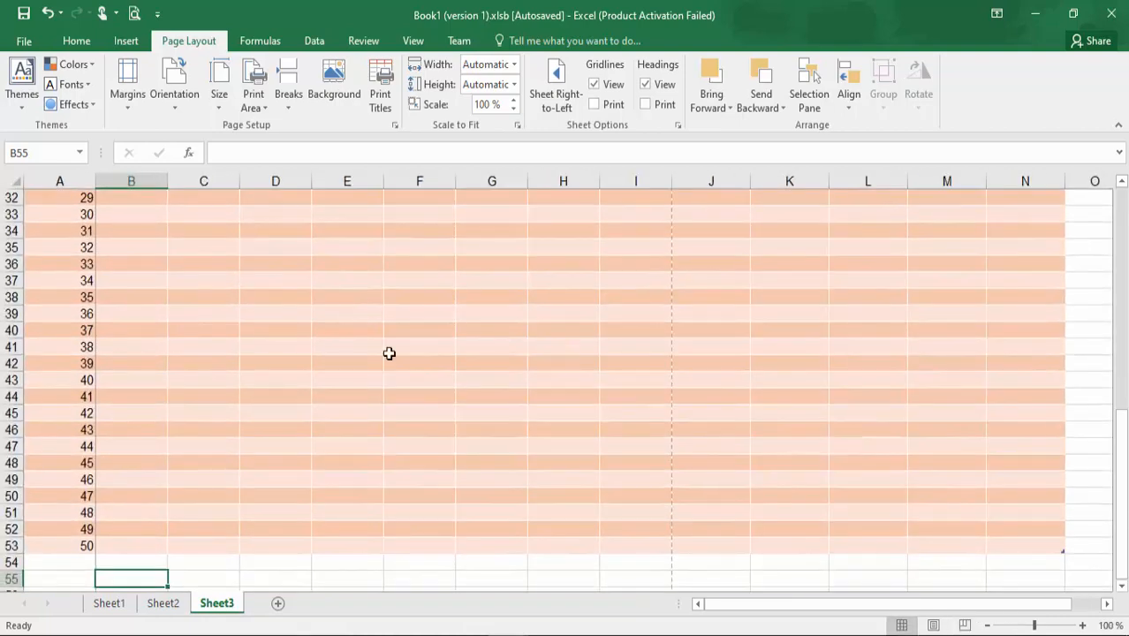
- Look through the first five pages in the print preview to check the moved page breaks, and return to the worksheet
key("ctrl+p")
left_click(462, 623)
left_click(463, 623)
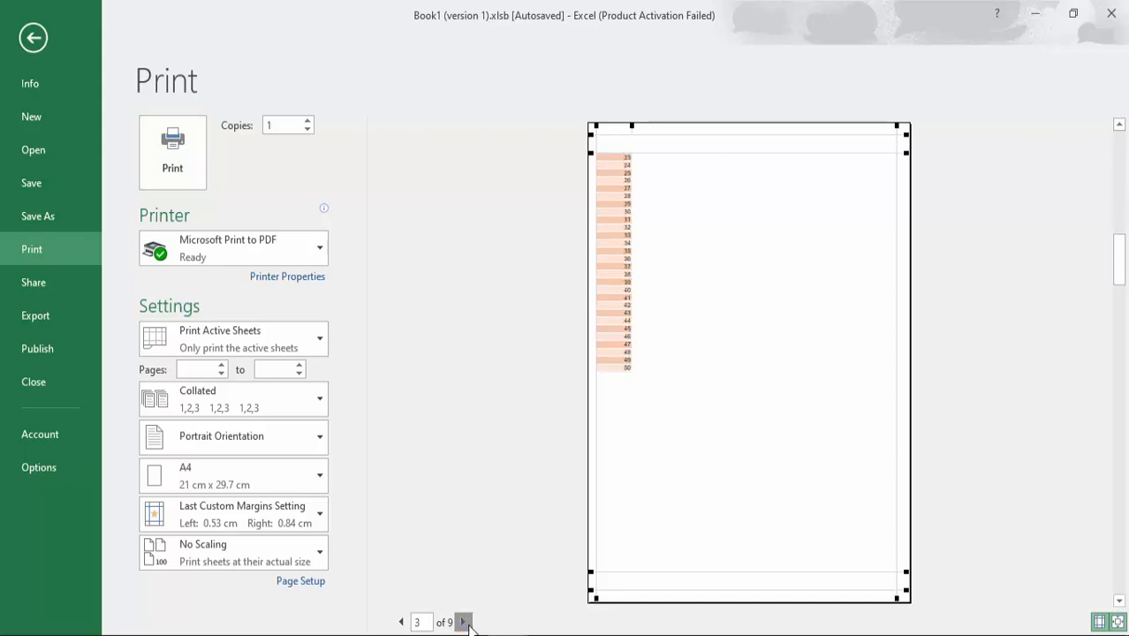
left_click(463, 623)
left_click(463, 623)
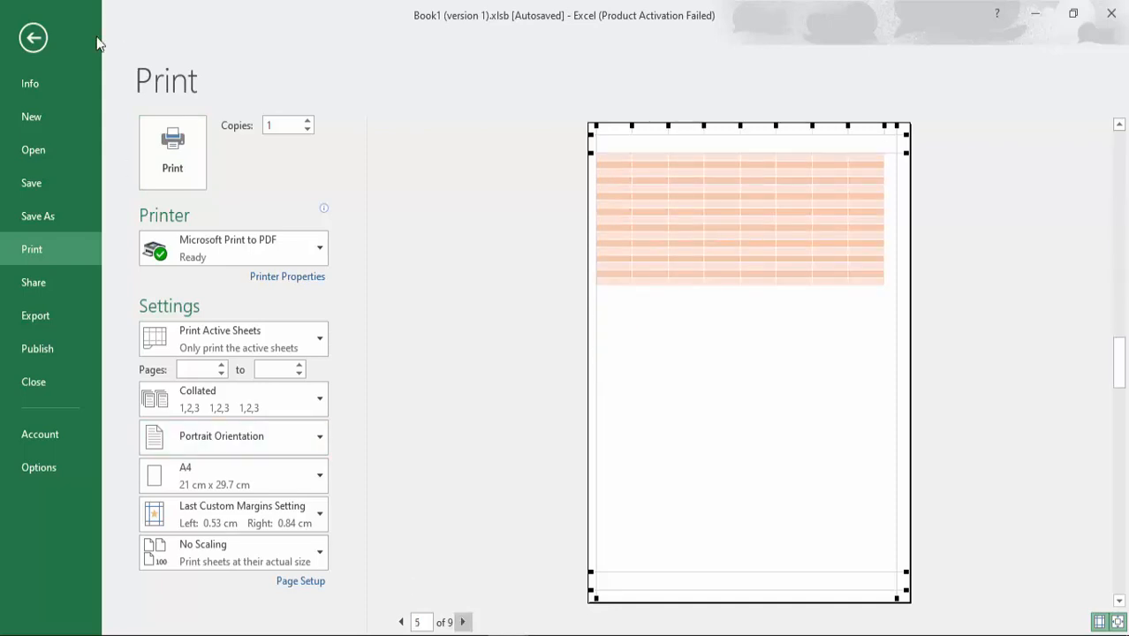
left_click(33, 37)
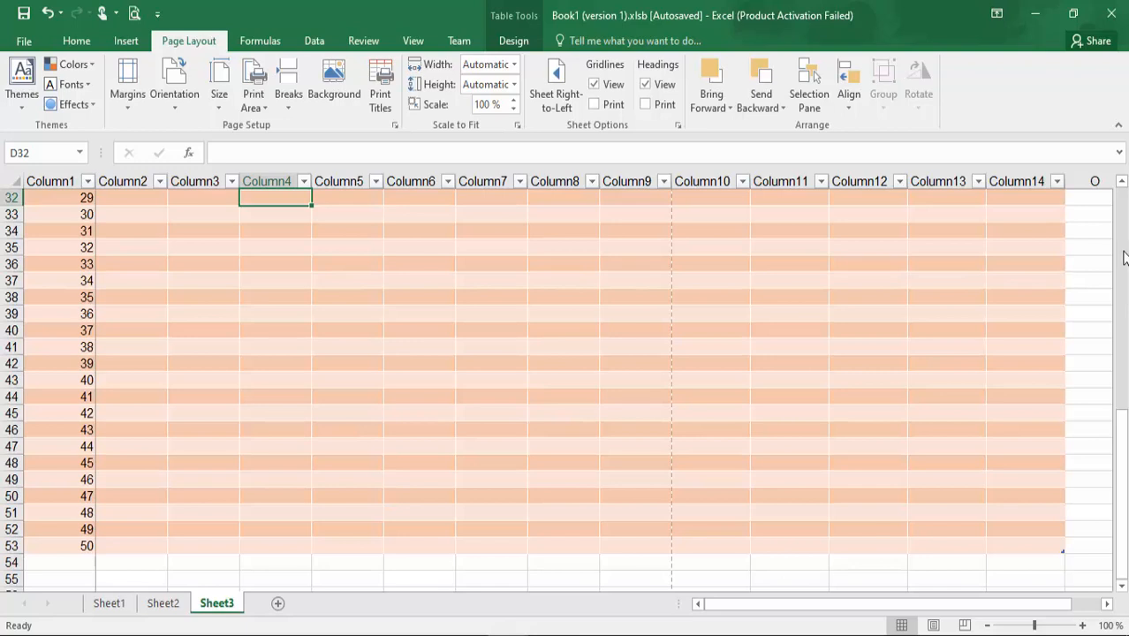
- Reduce the print scale of Sheet3 to 60 %
left_click(1124, 256)
left_click(1123, 231)
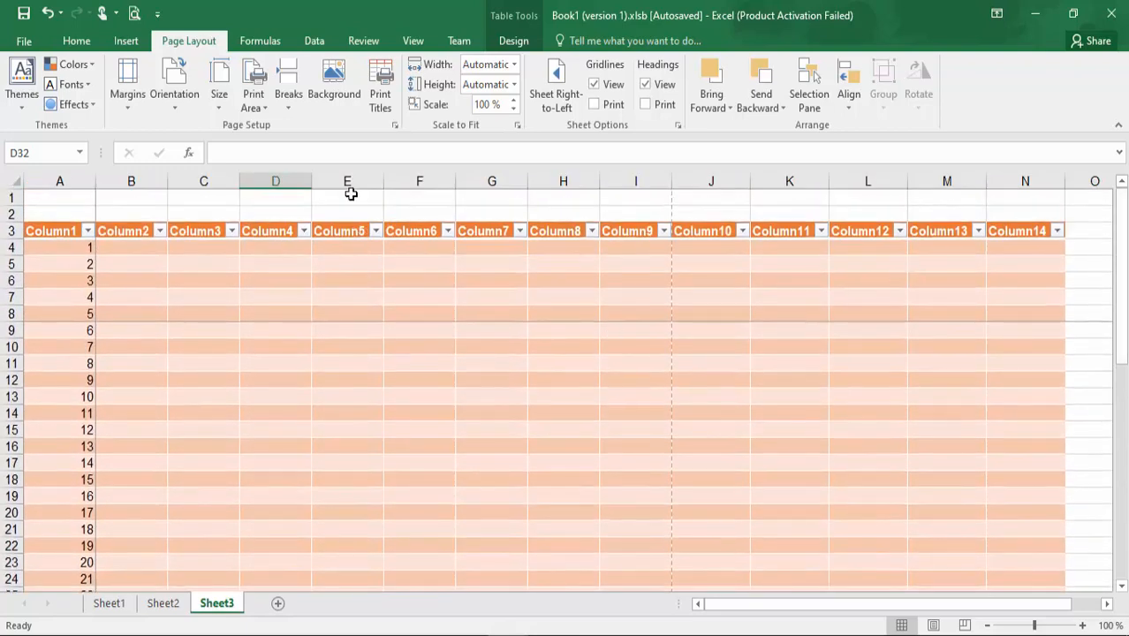
left_click(512, 107)
left_click(511, 108)
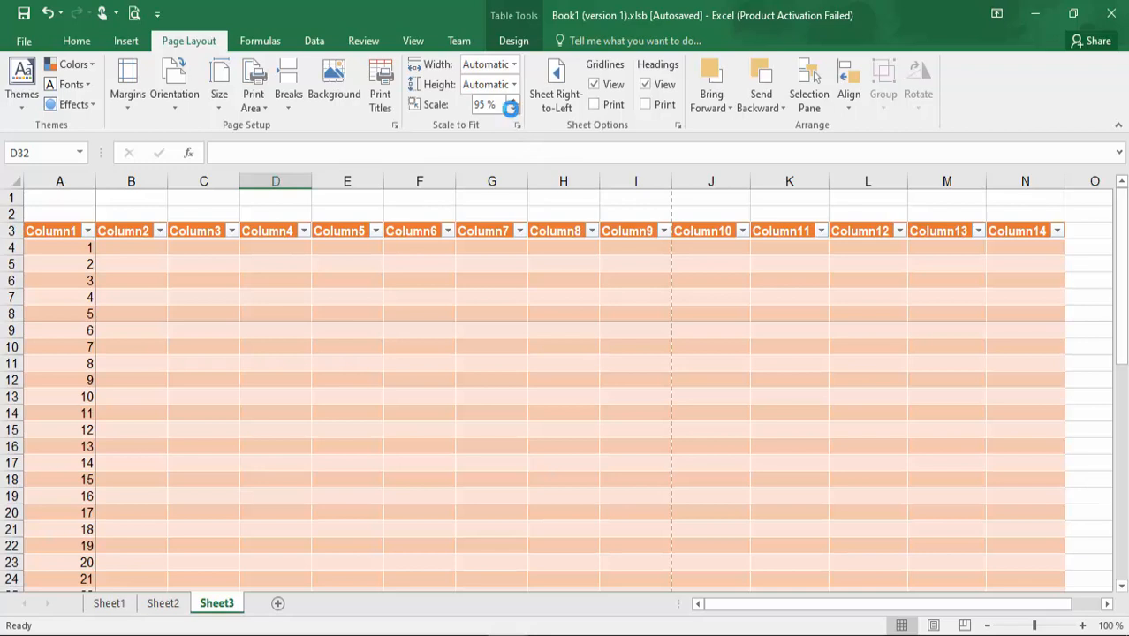
left_click(512, 107)
left_click(512, 108)
left_click(511, 108)
left_click(511, 107)
left_click(511, 108)
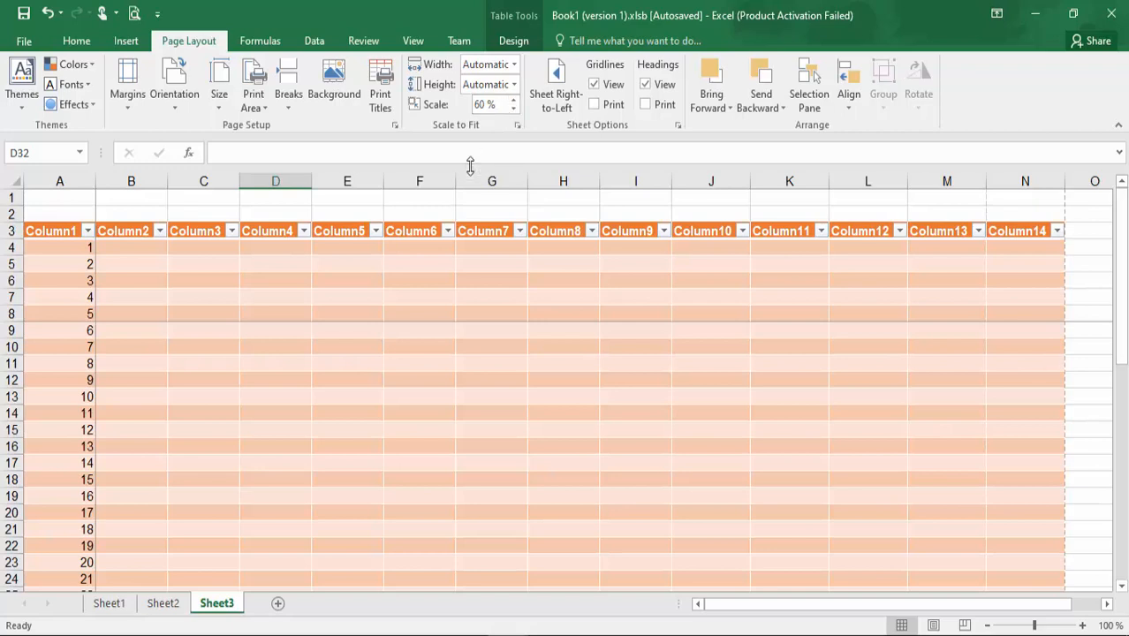
- Look through the first five pages in the print preview at the reduced scale, and return to the worksheet
key("ctrl+p")
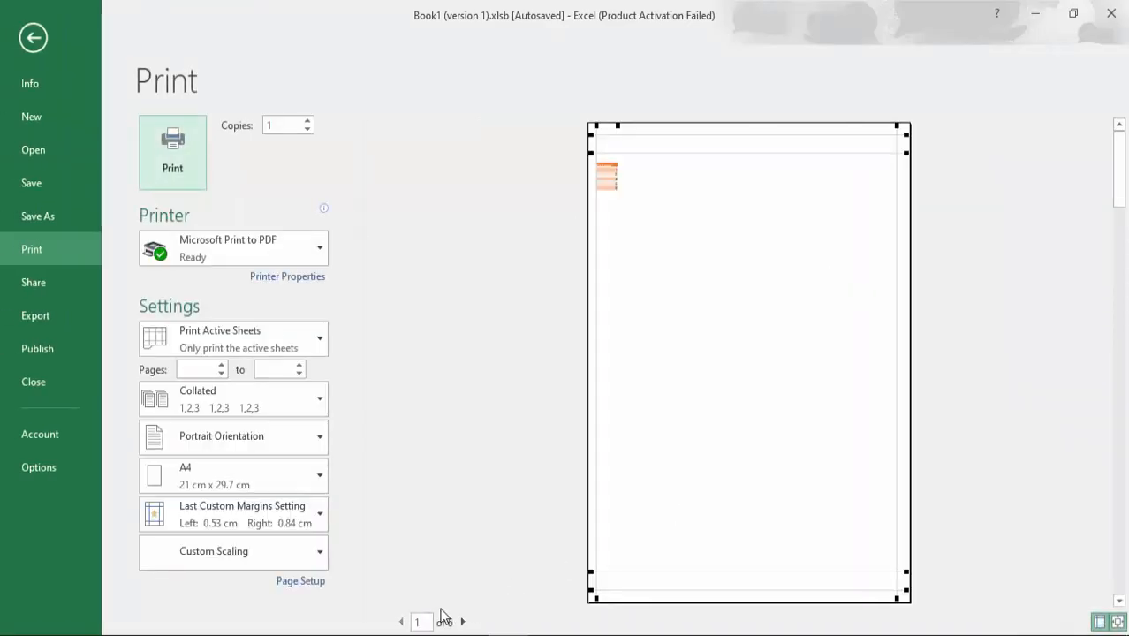
left_click(462, 622)
left_click(462, 622)
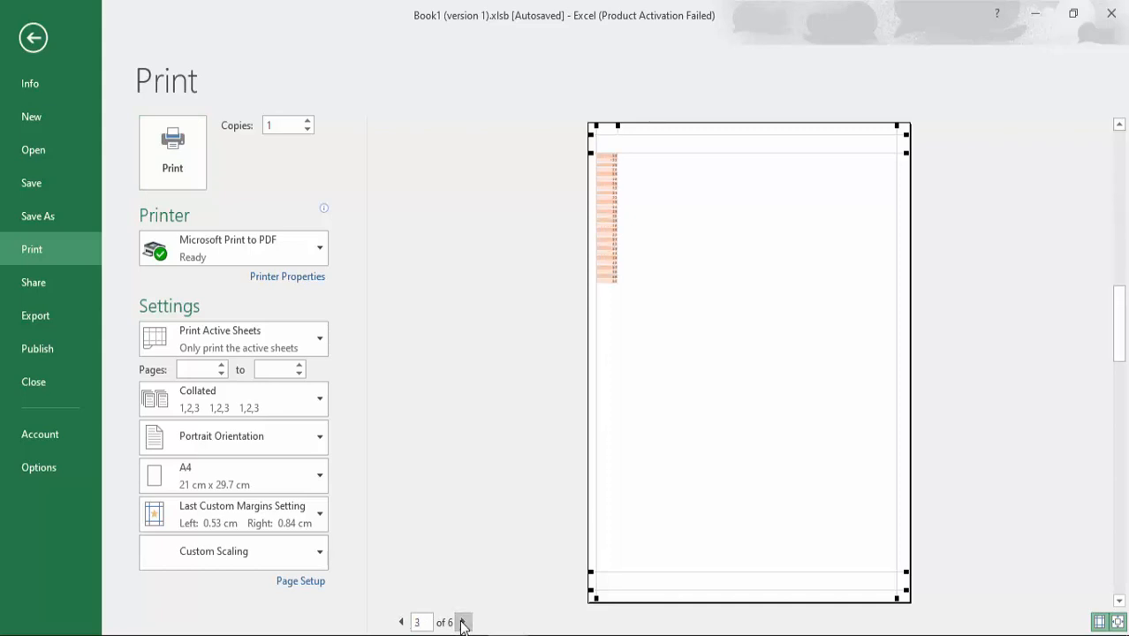
left_click(462, 622)
left_click(462, 622)
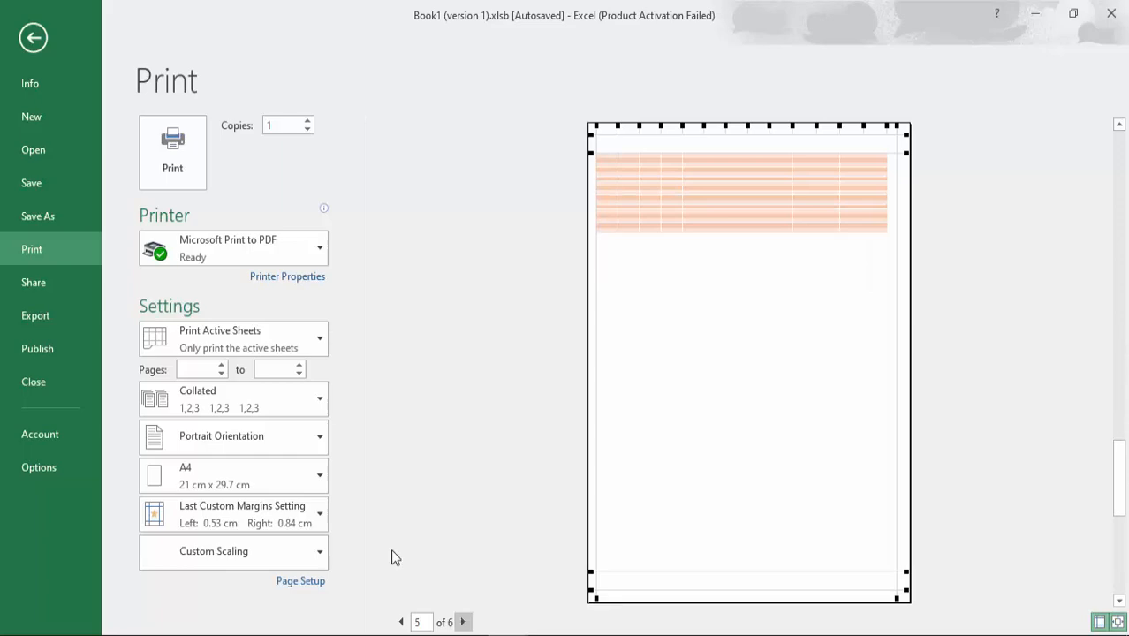
left_click(42, 36)
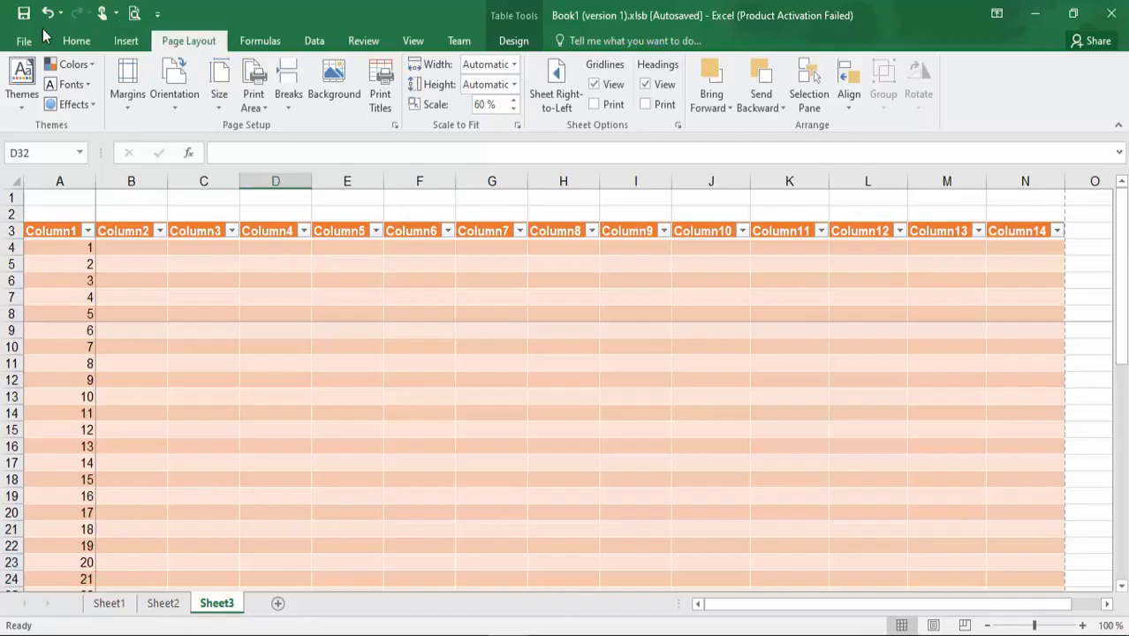
- Select the whole table from Column1 to Column14, down to number 50, and reset all page breaks
left_click(64, 260)
left_click_drag(43, 230, 1005, 424)
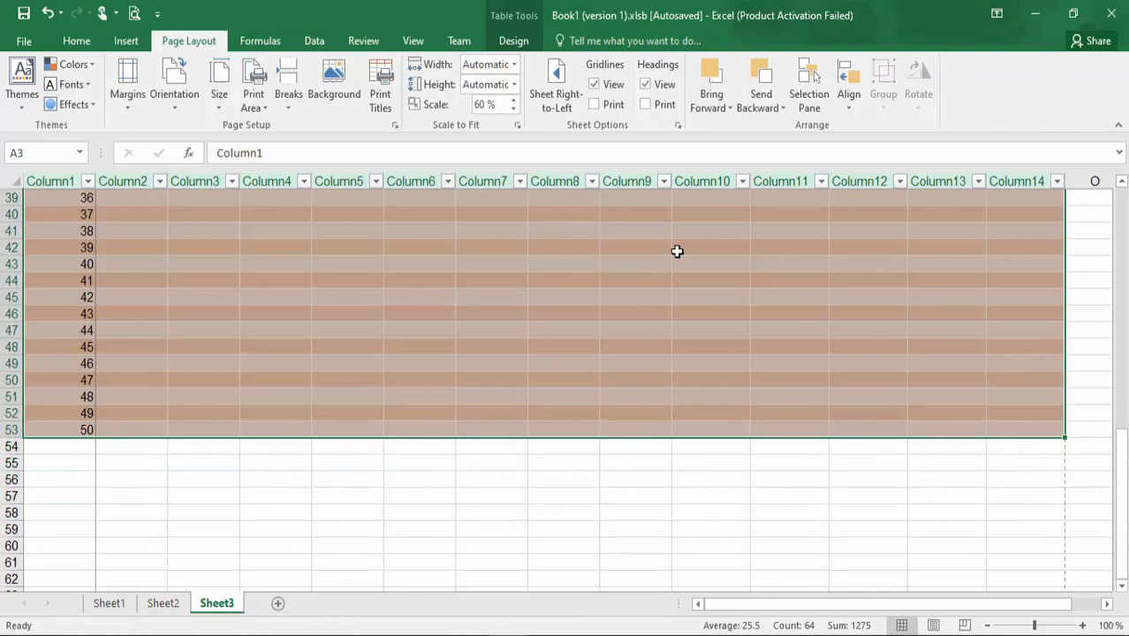
left_click(291, 95)
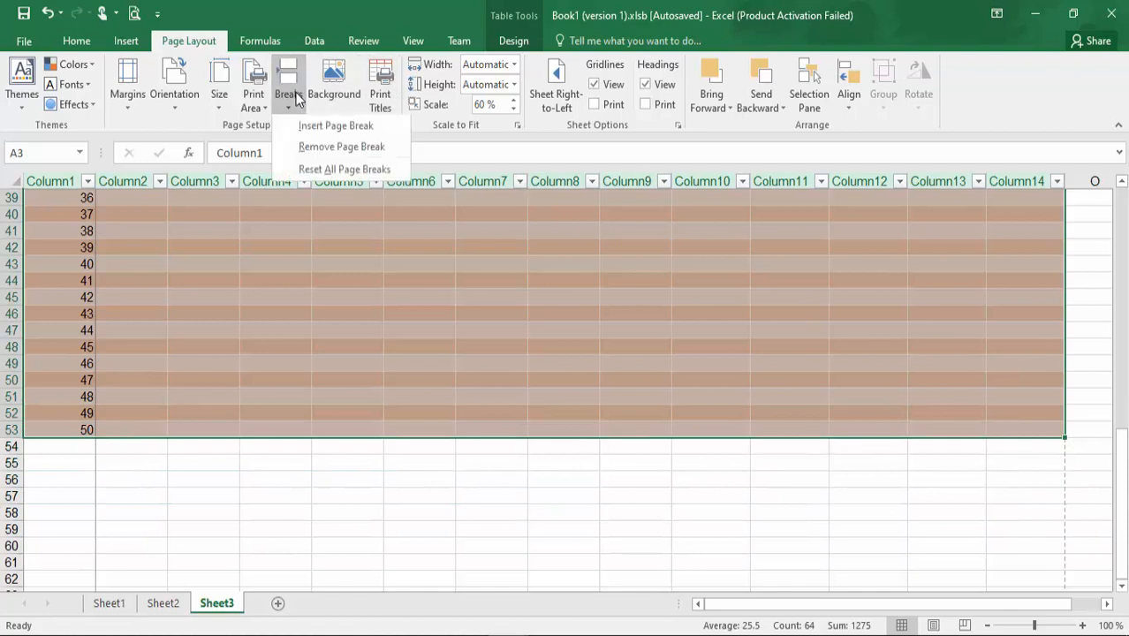
left_click(309, 168)
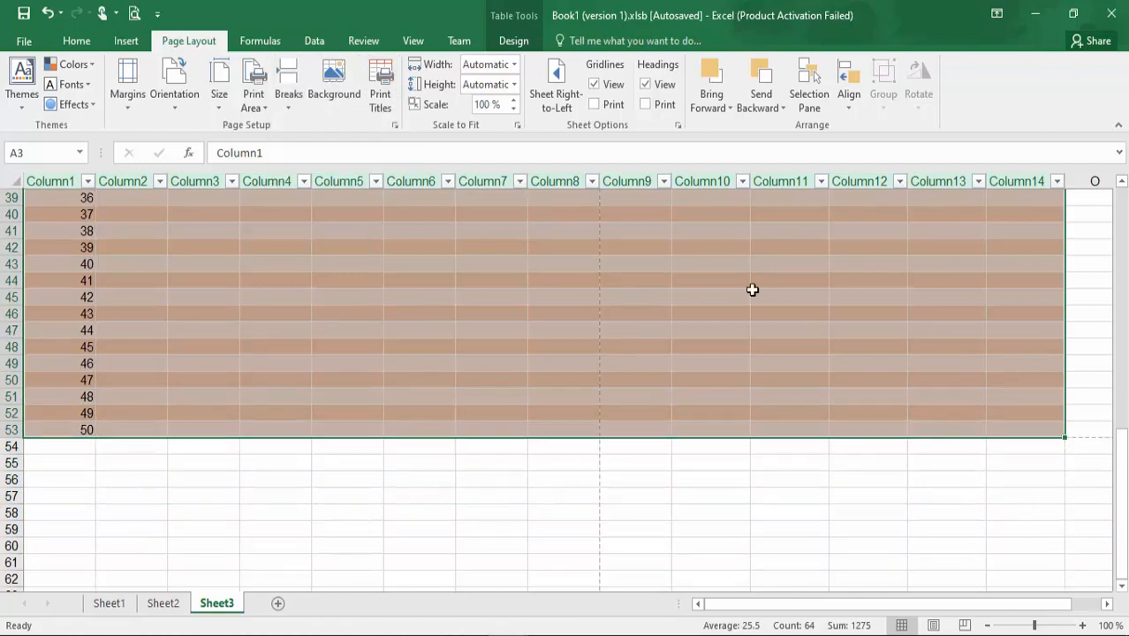
left_click_drag(1120, 504, 1120, 265)
left_click(857, 350)
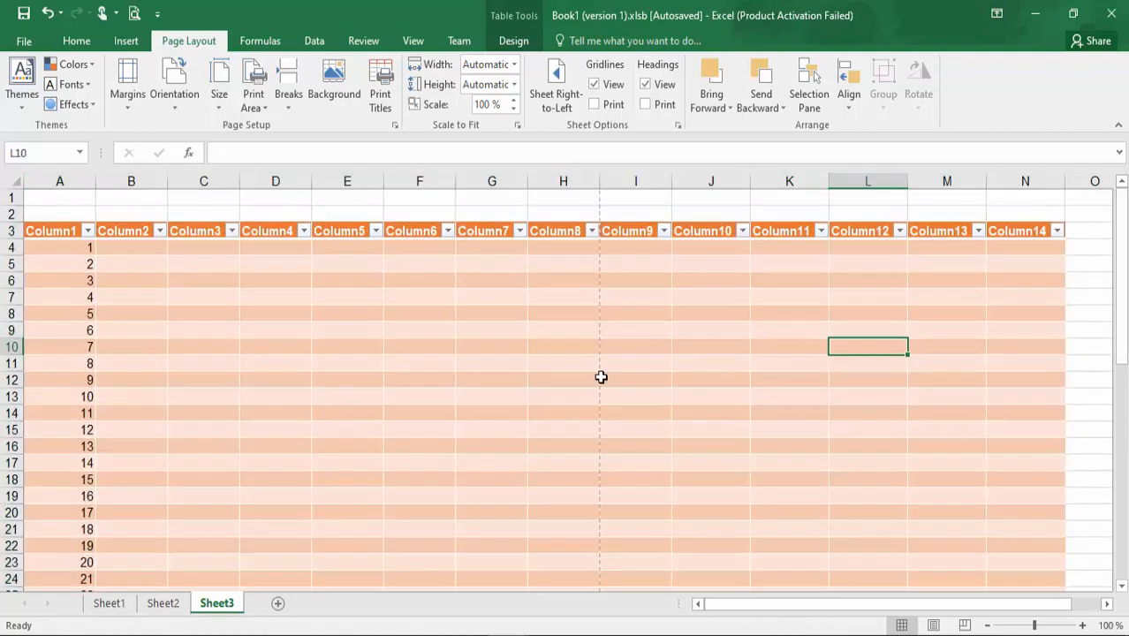
- Set the page orientation to Landscape in the print settings
key("ctrl+p")
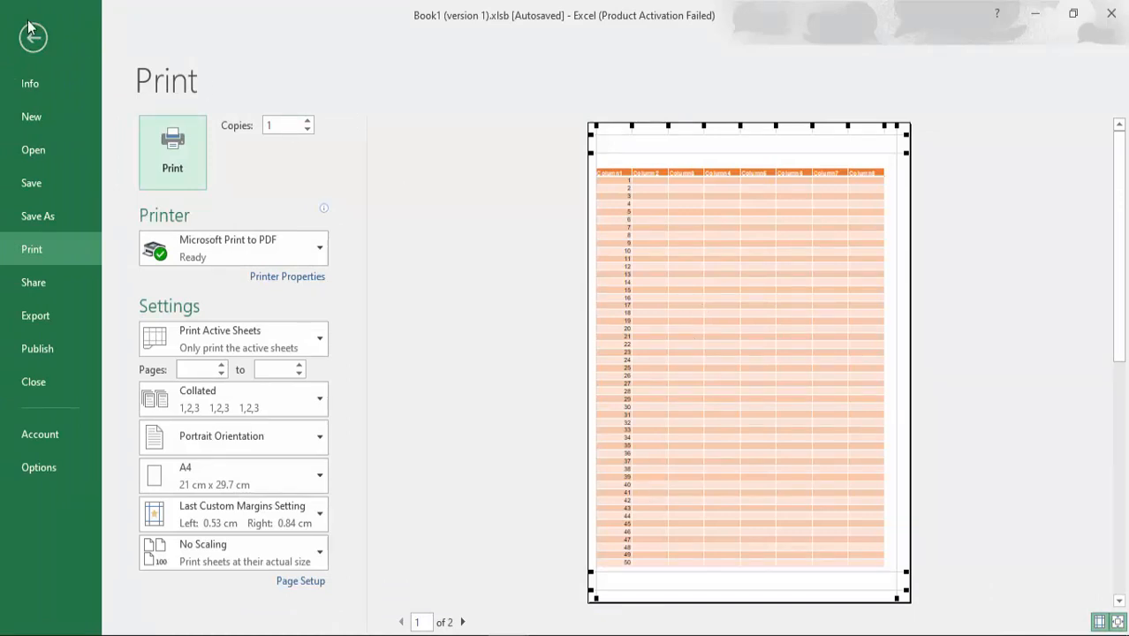
left_click(197, 447)
left_click(212, 515)
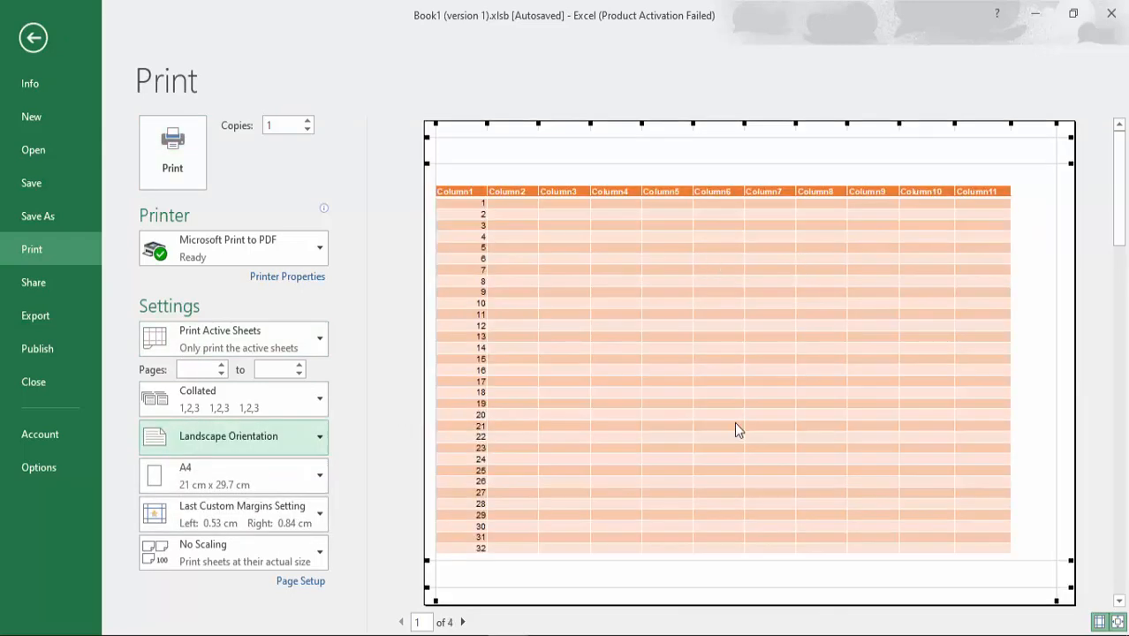
- Look through the first three landscape pages in the print preview, and return to the worksheet
left_click(463, 622)
left_click(463, 622)
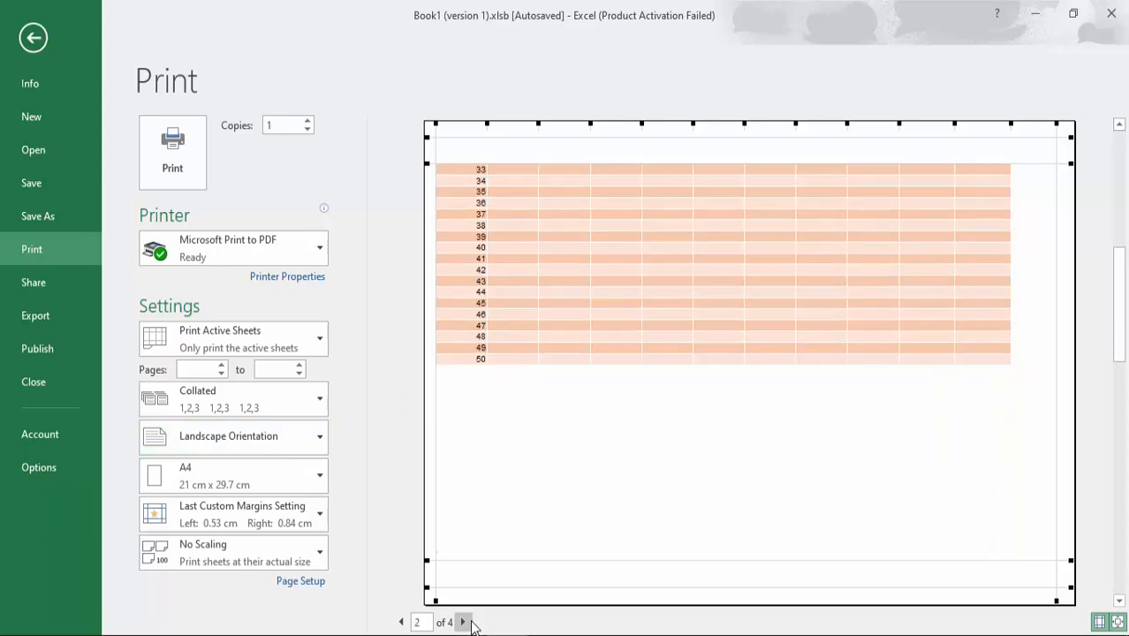
left_click(463, 622)
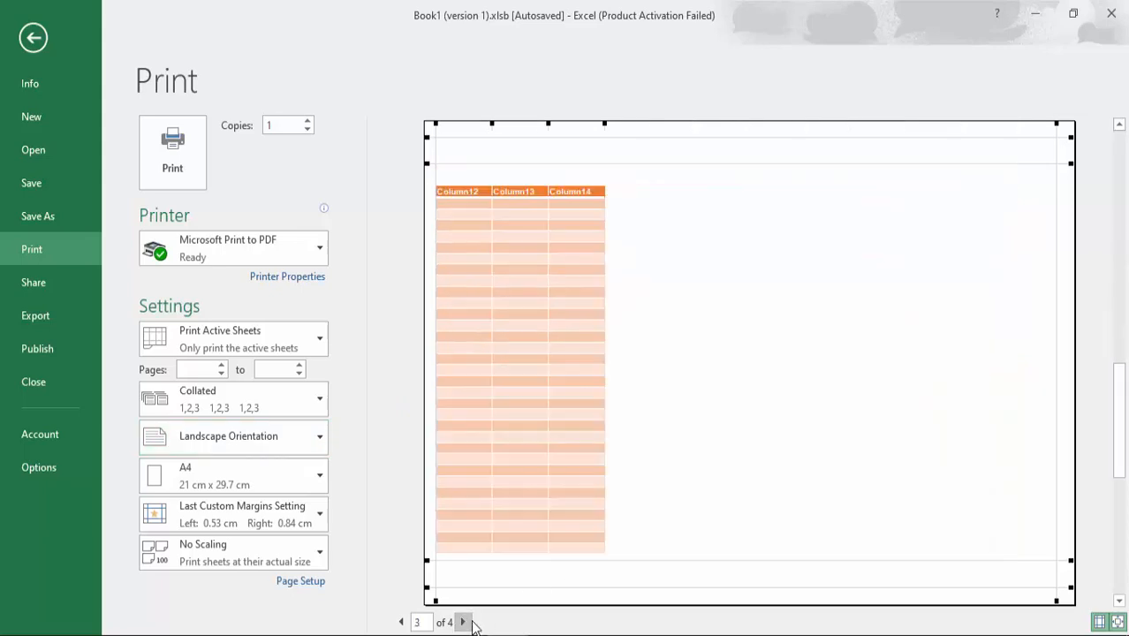
left_click(34, 39)
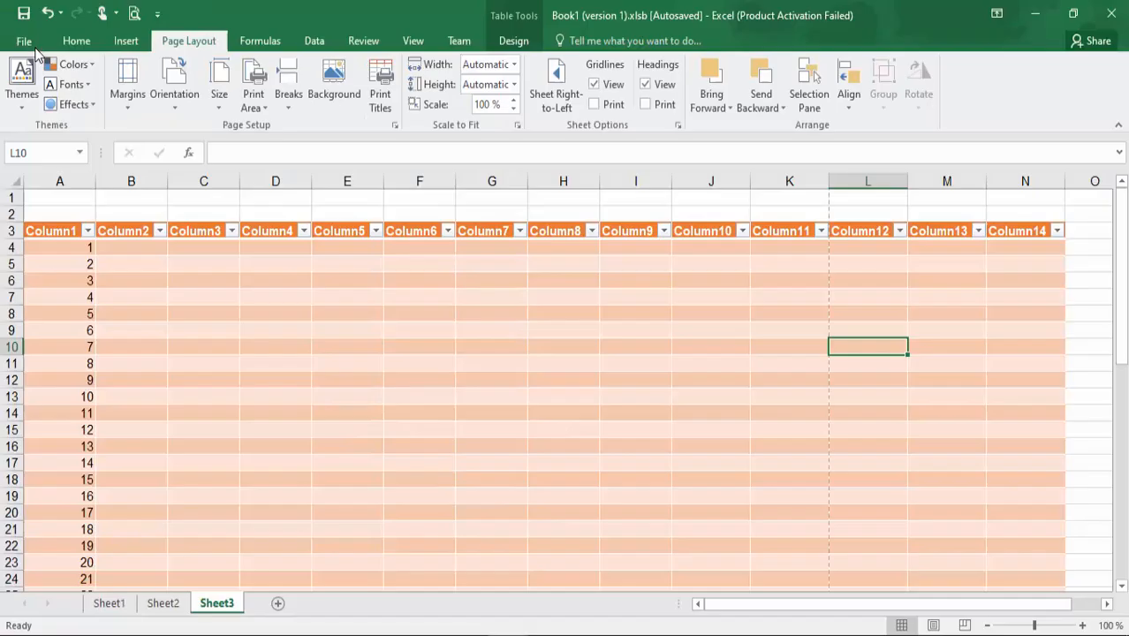
- Scale the printout's width to fit 1 page, and check both pages in the print preview
left_click(514, 67)
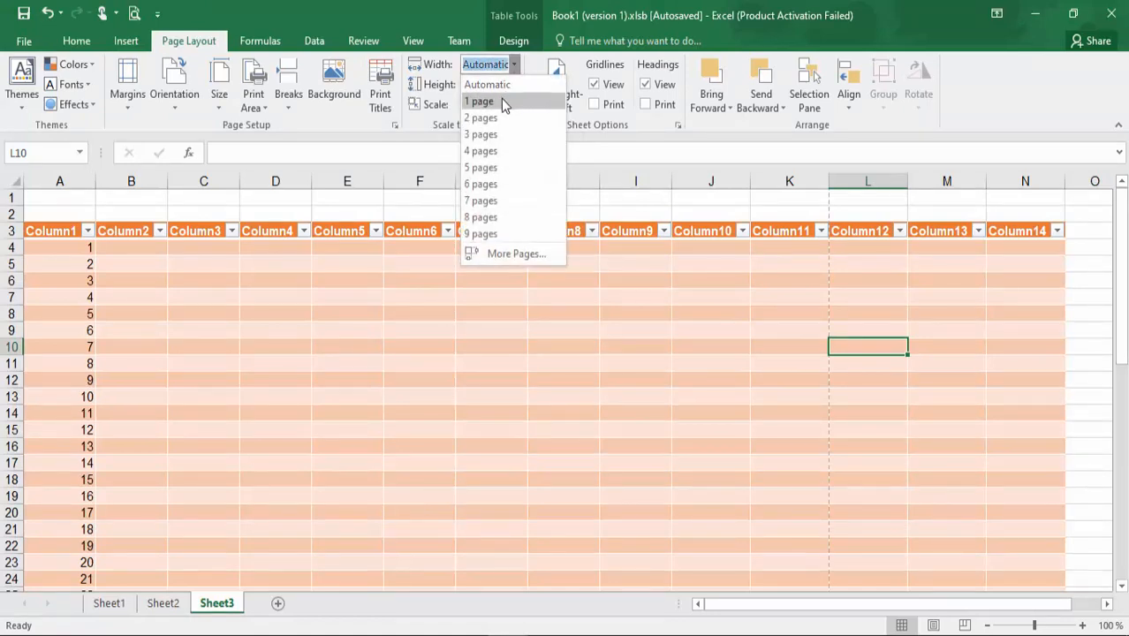
left_click(500, 100)
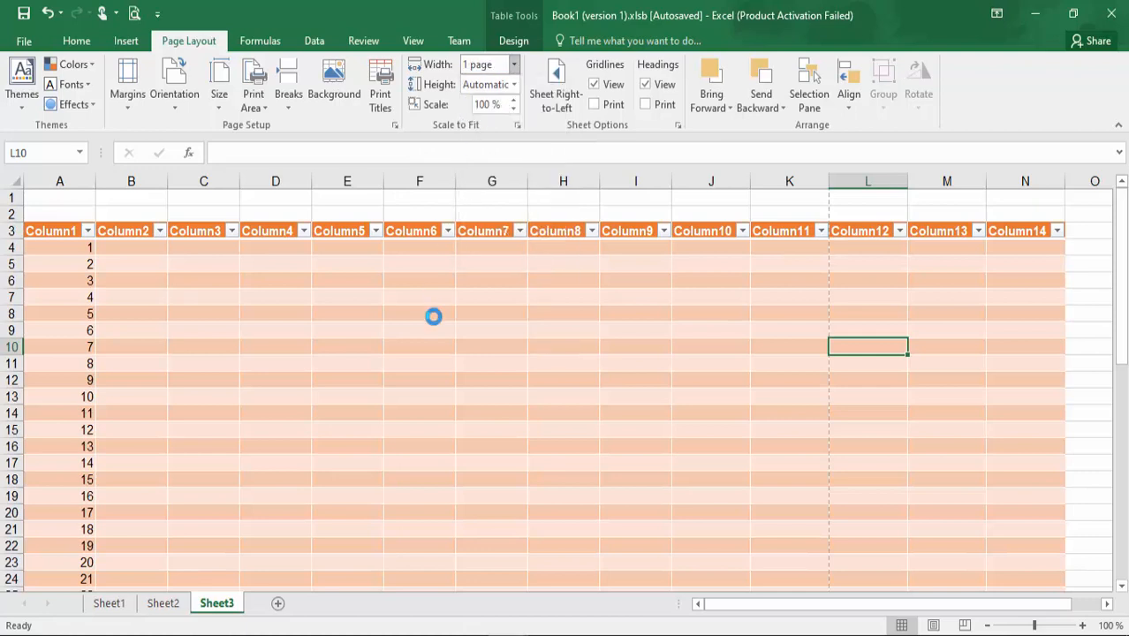
key("ctrl+p")
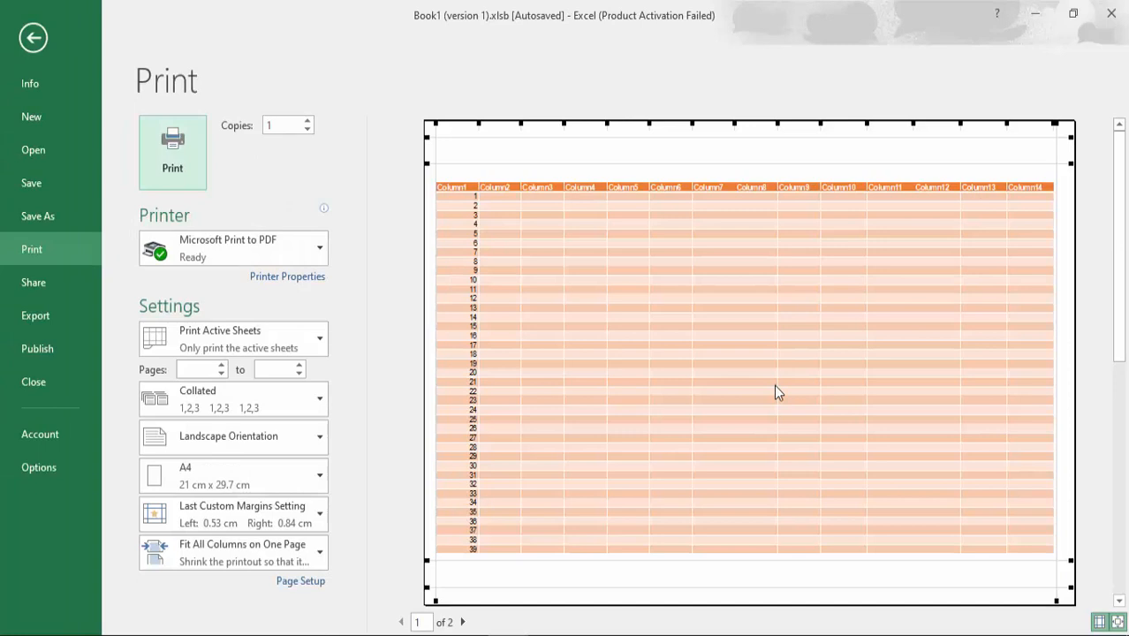
left_click(463, 622)
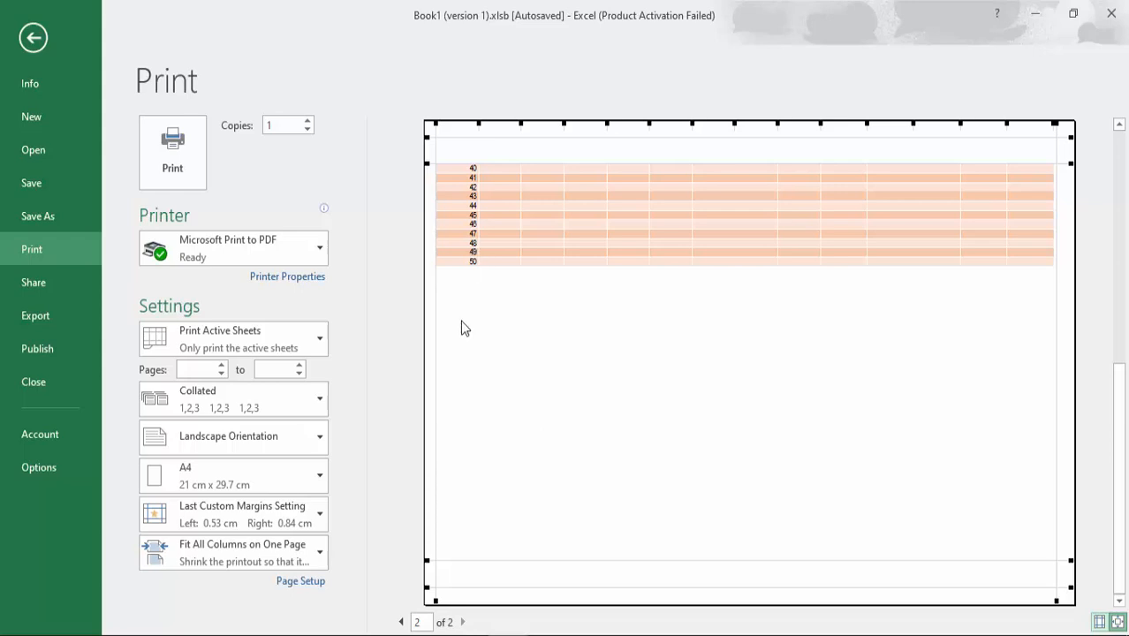
left_click(31, 36)
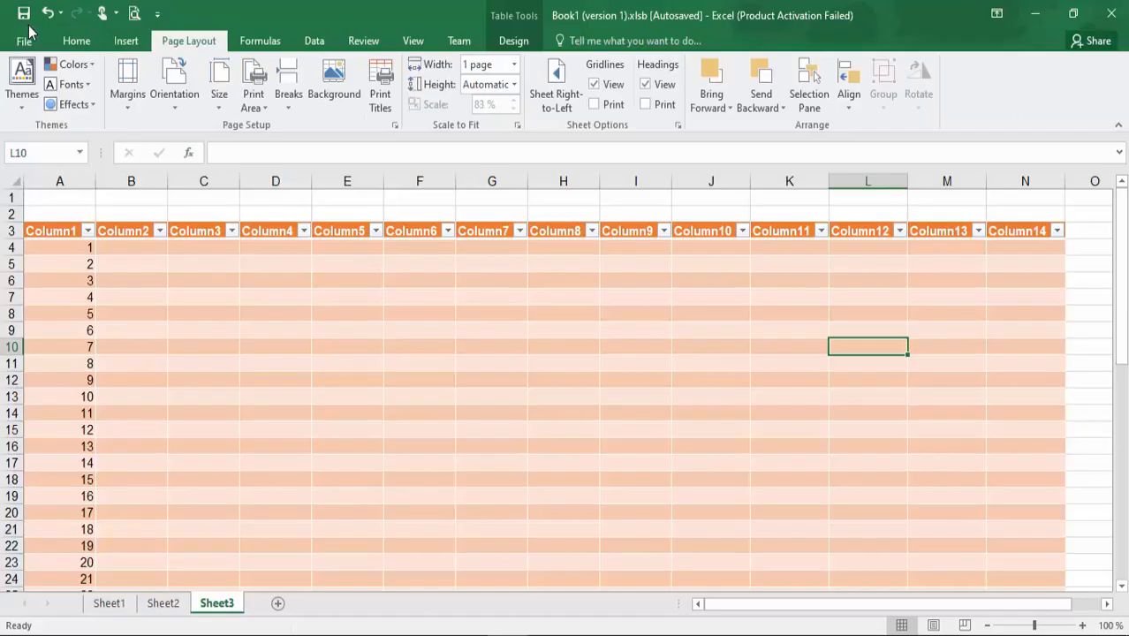
- Insert a page break above row 24, at cell A24 of Column1
left_click(78, 459)
key("Down")
key("Down")
key("Down")
key("Down")
key("Down")
key("Down")
left_click(78, 576)
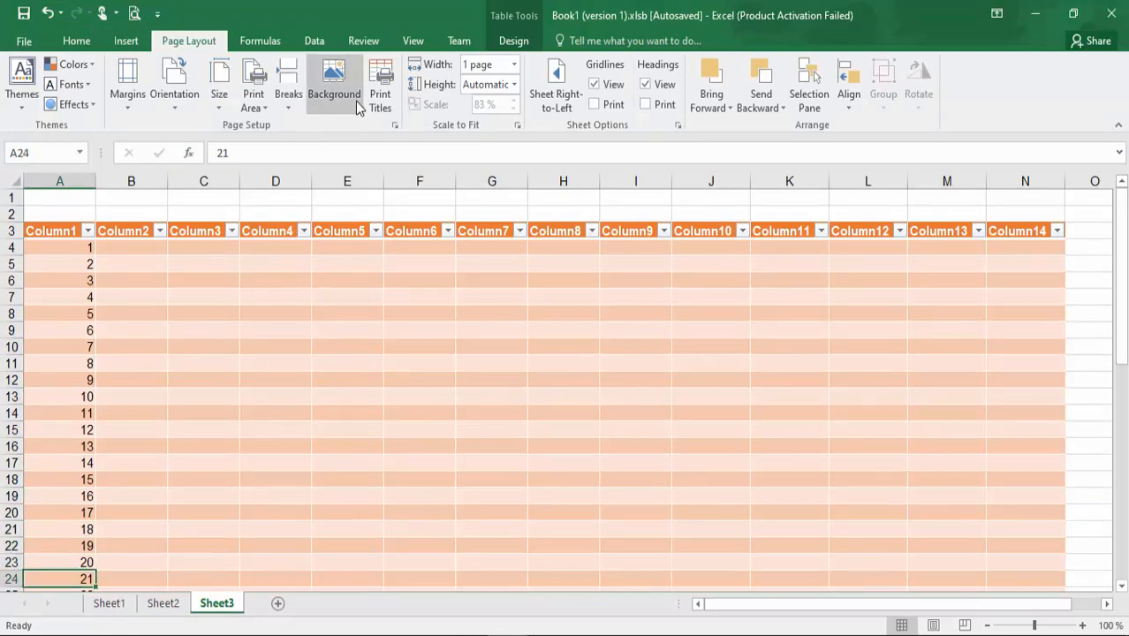
left_click(288, 97)
left_click(334, 131)
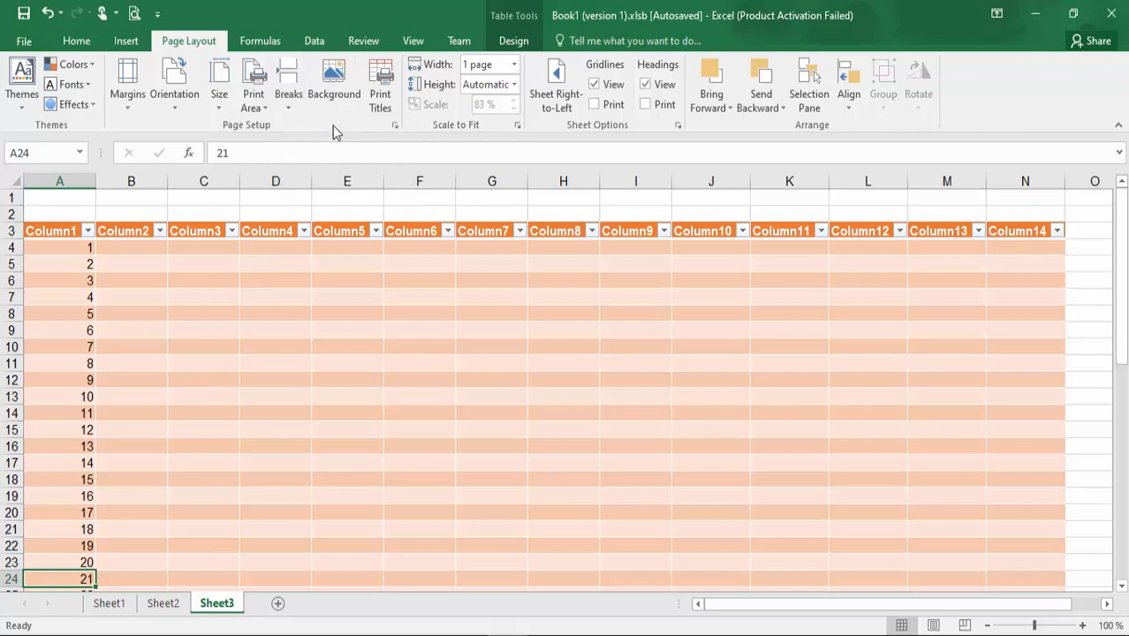
- Check how the page break at row 24 splits the table over both pages in the print preview, and return to the worksheet
key("ctrl+p")
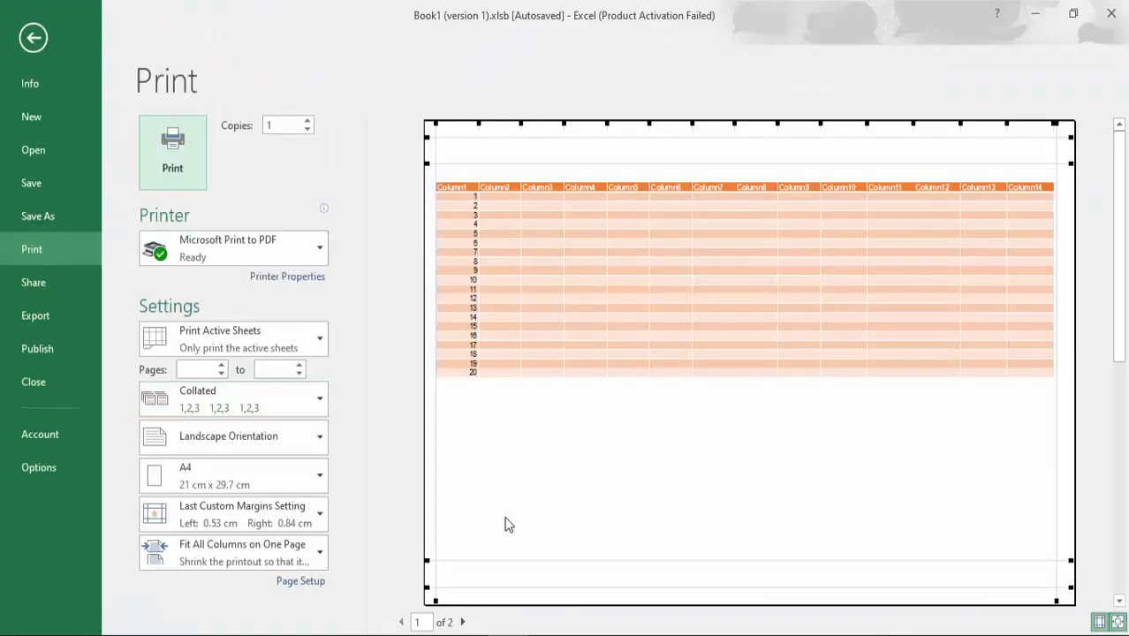
left_click(463, 623)
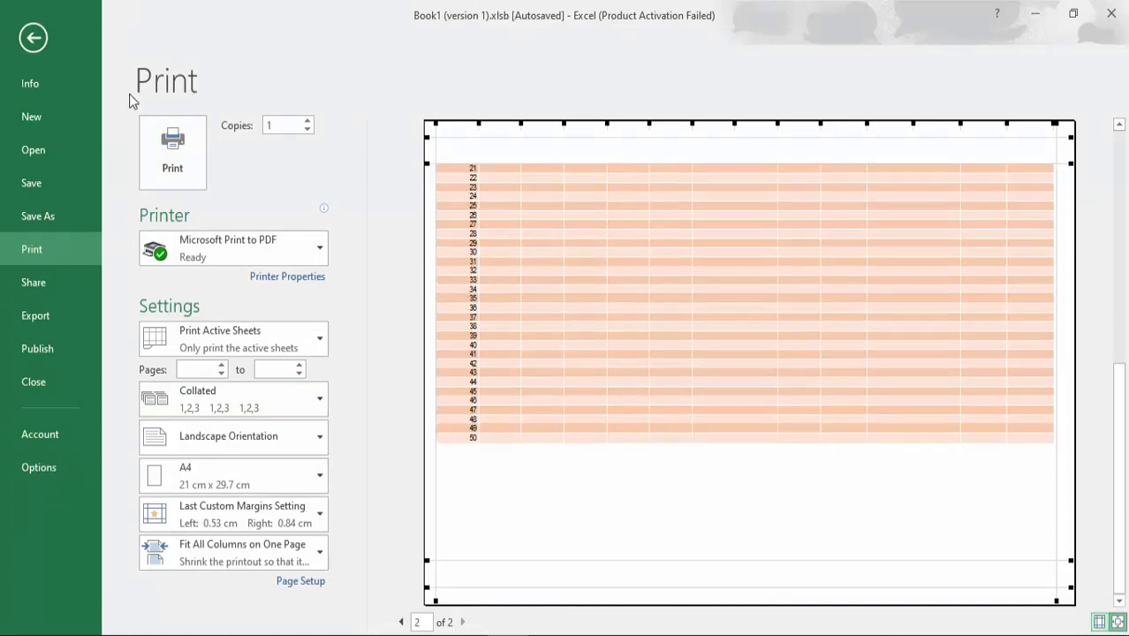
left_click(32, 37)
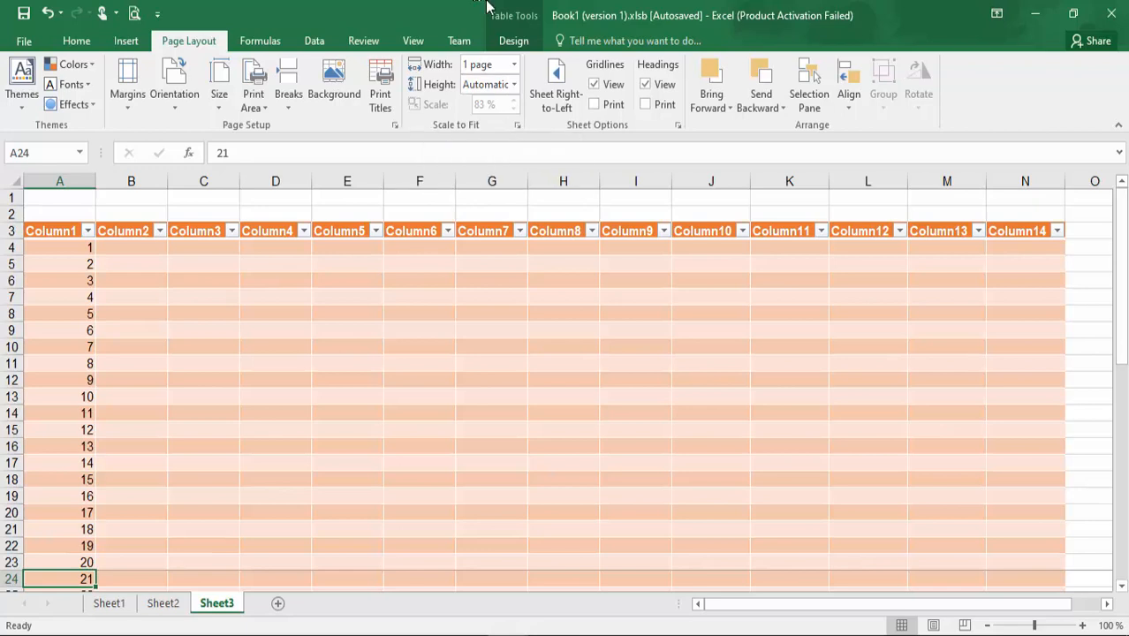
- Try the local picture 20180921_014229_0001.png as the sheet background, and undo it
left_click(336, 81)
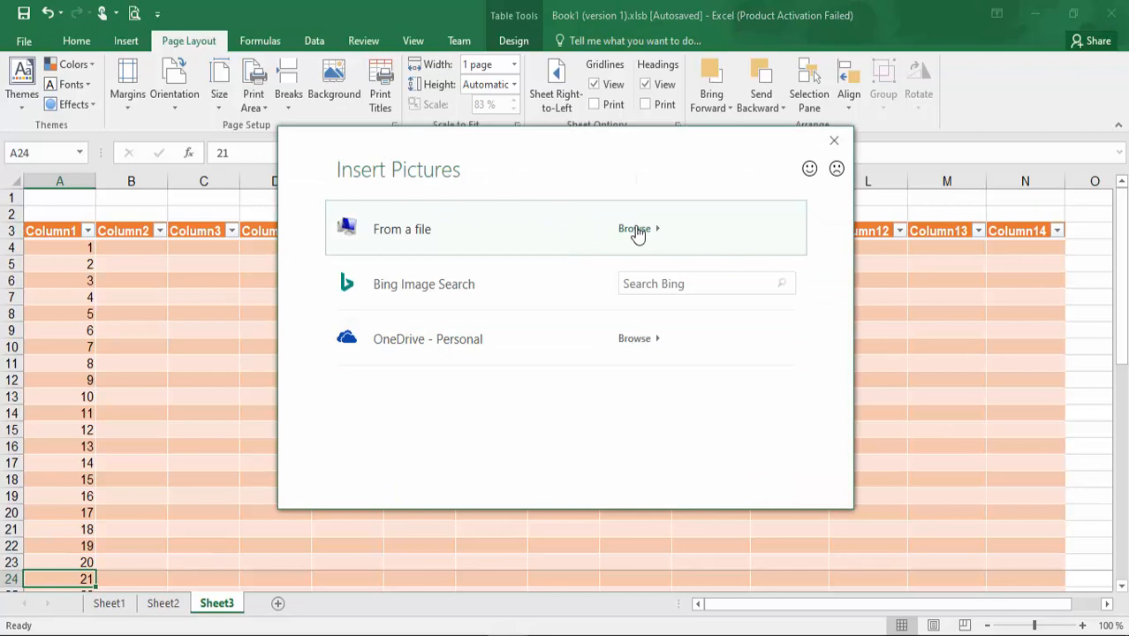
left_click(634, 229)
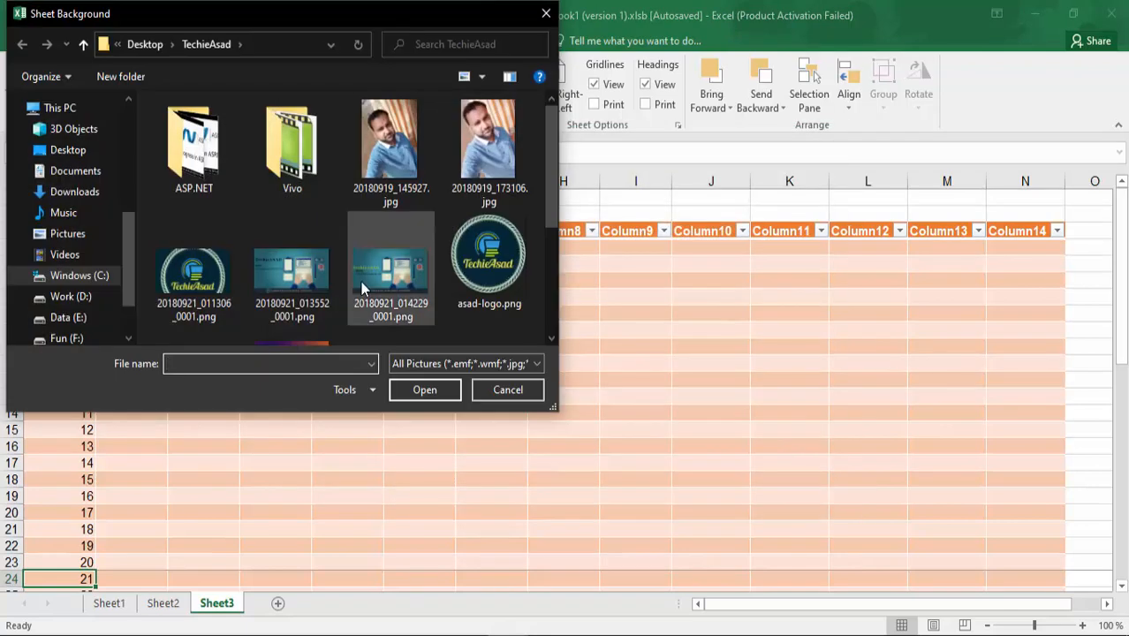
double_click(360, 282)
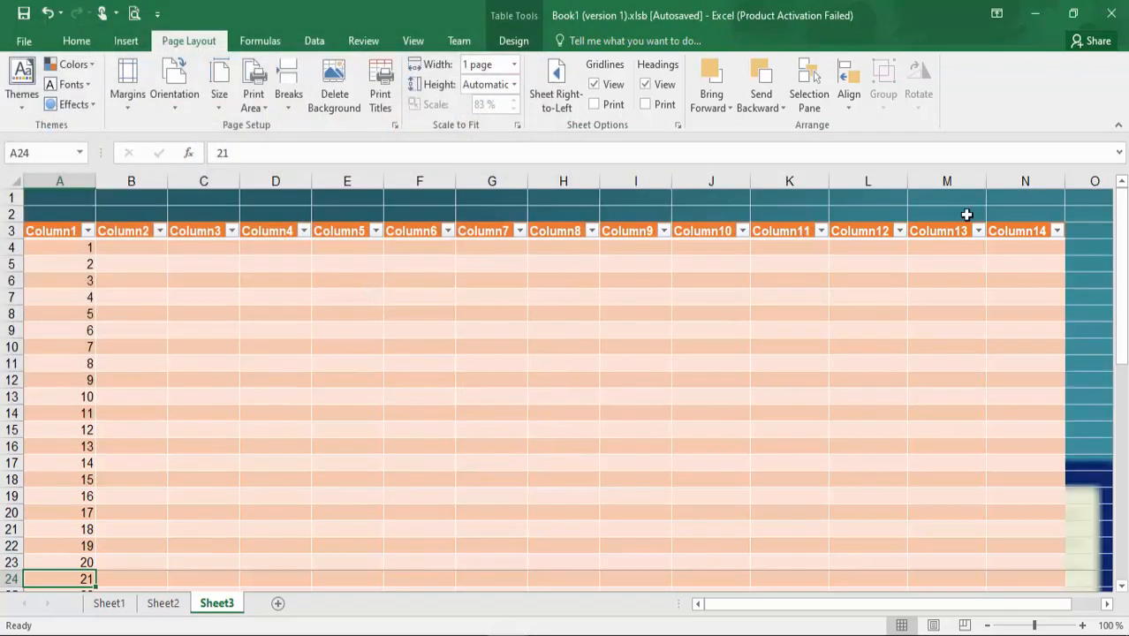
key("ctrl+z")
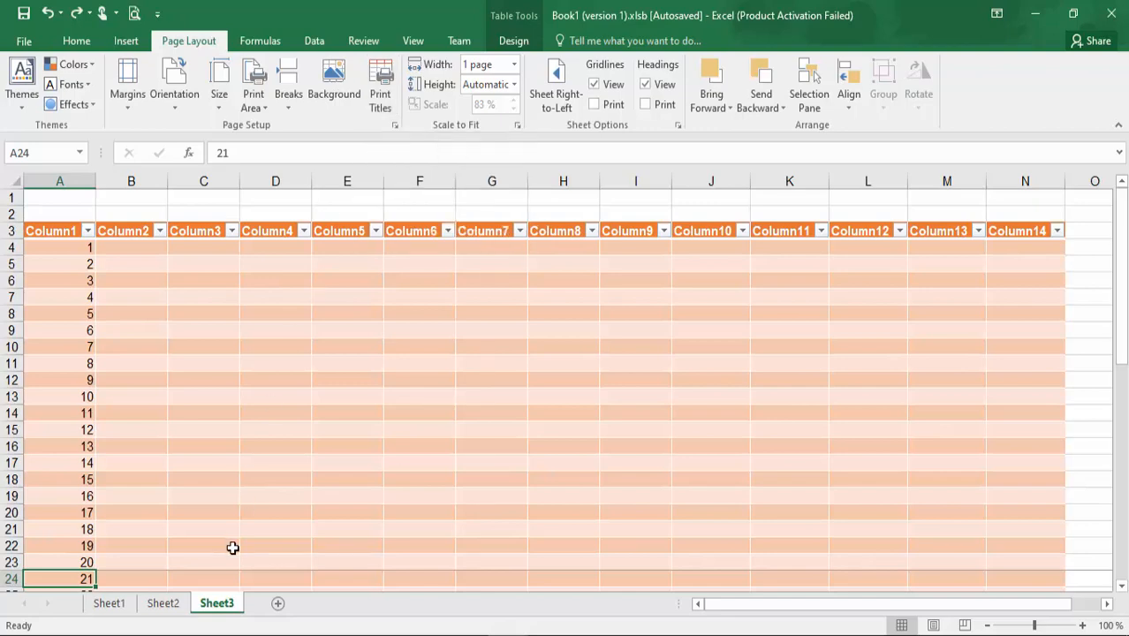
- Compare the column headers on both pages of the print preview, and return to the worksheet
key("ctrl+p")
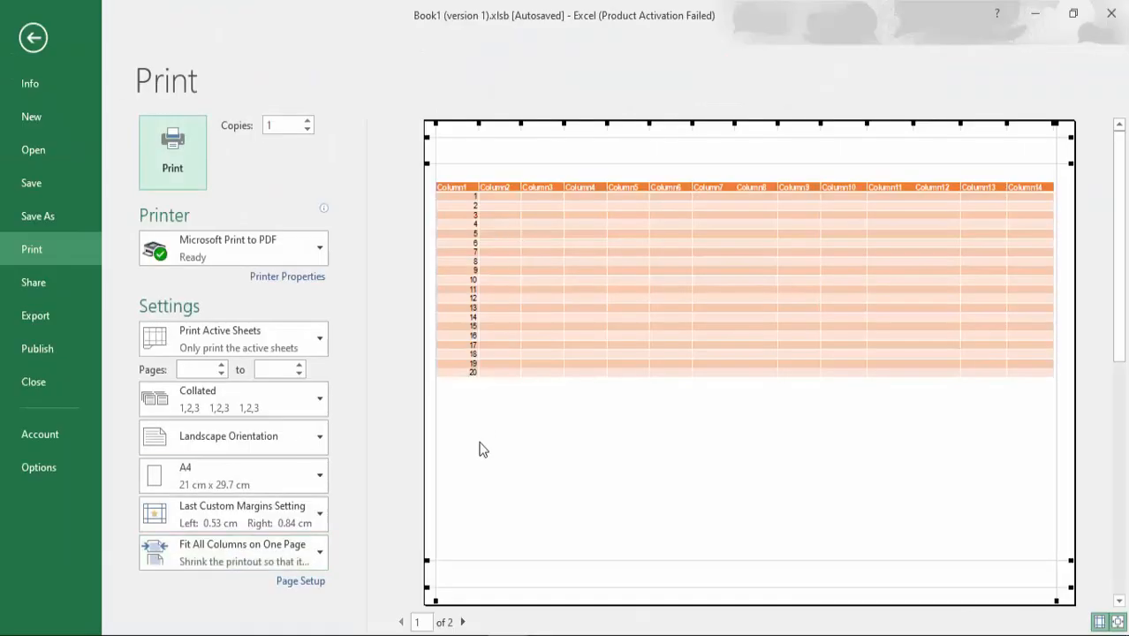
left_click(461, 622)
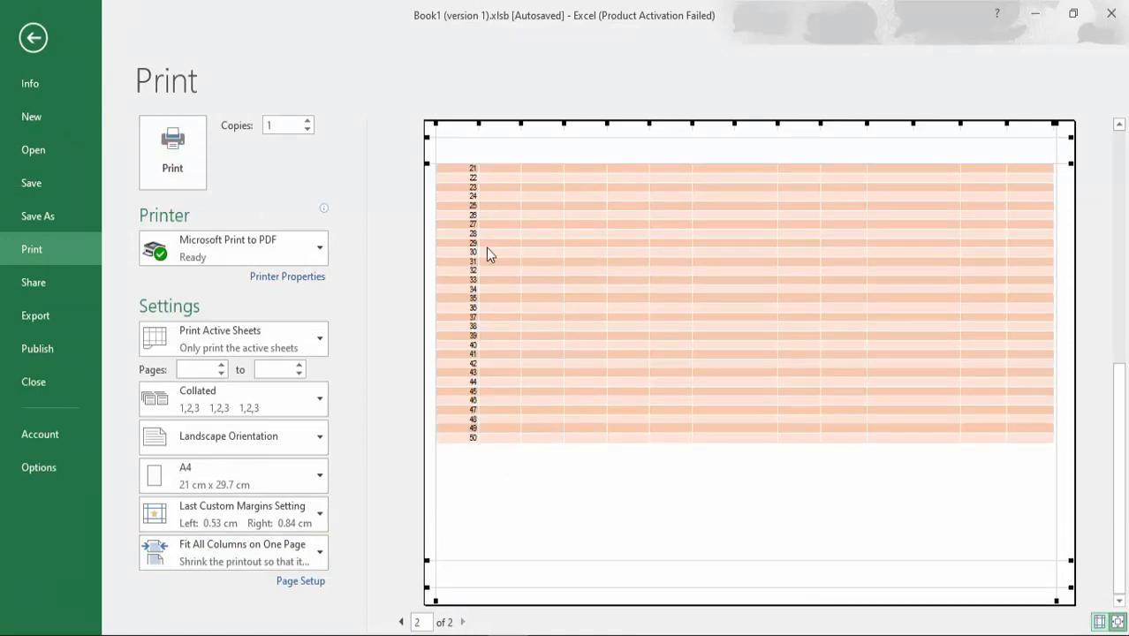
left_click(33, 37)
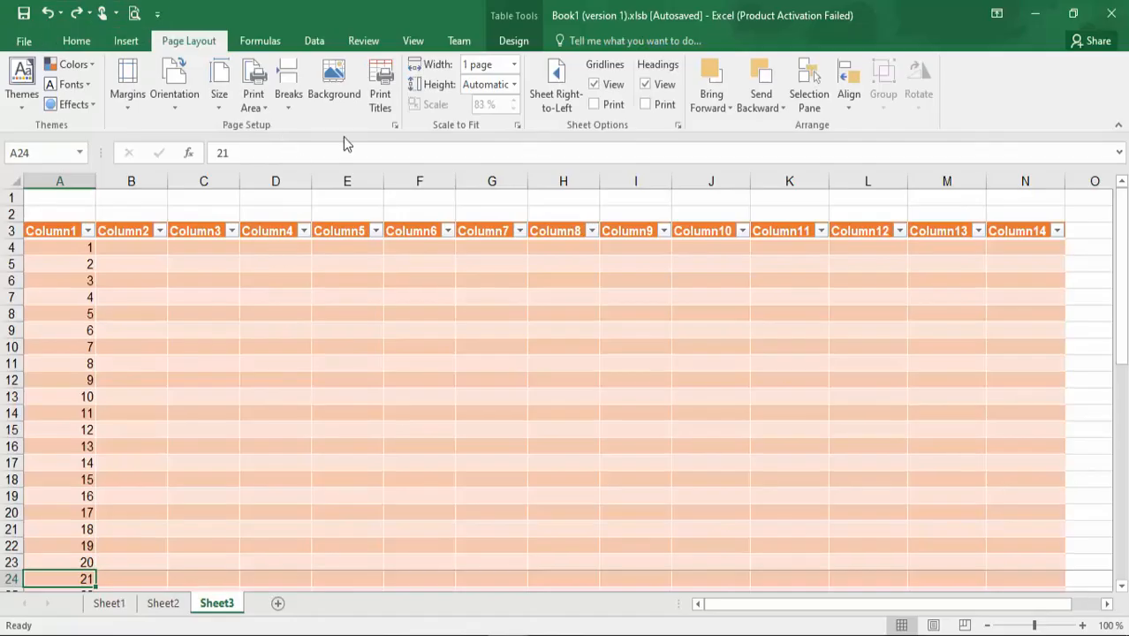
- Set header row 3 ($3:$3) as the print title row to repeat at the top of each page
left_click(381, 90)
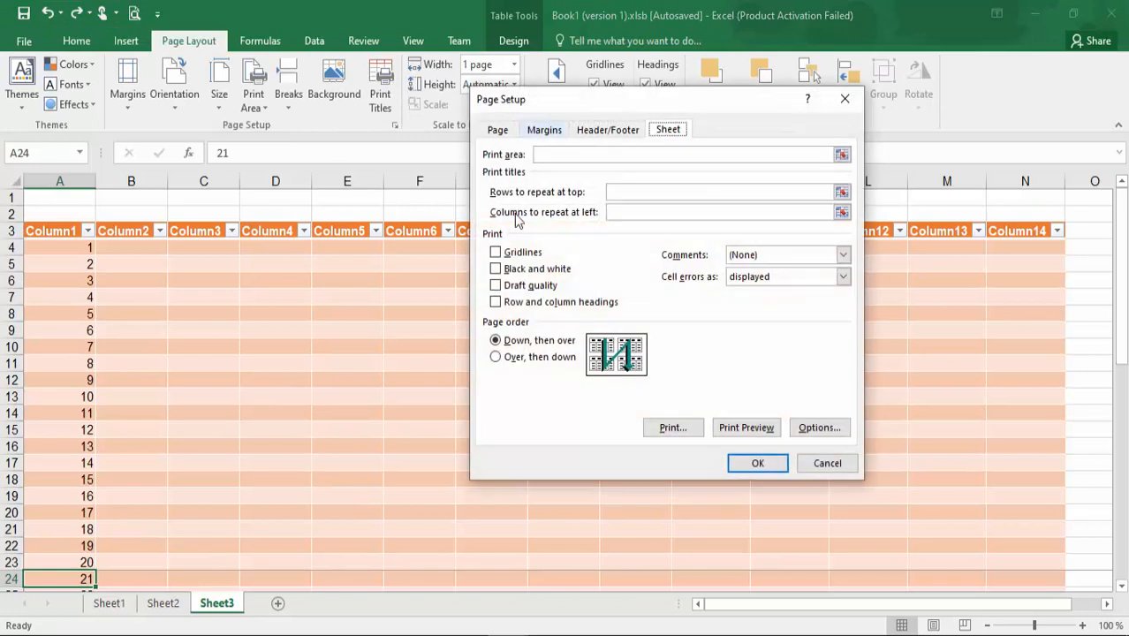
left_click(841, 192)
left_click(12, 231)
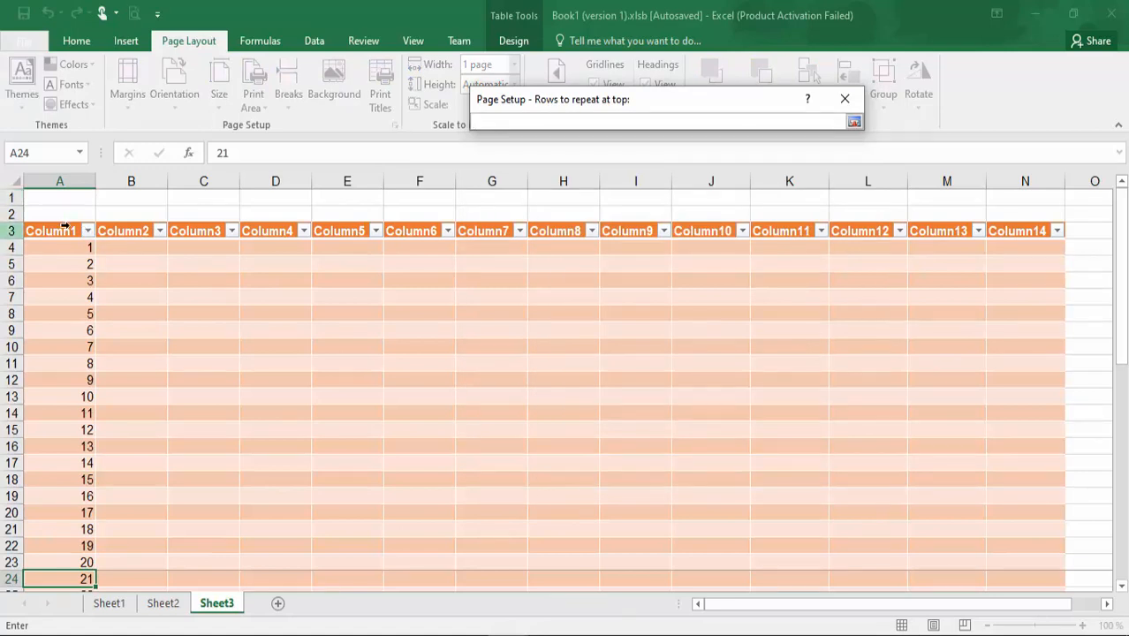
left_click(855, 122)
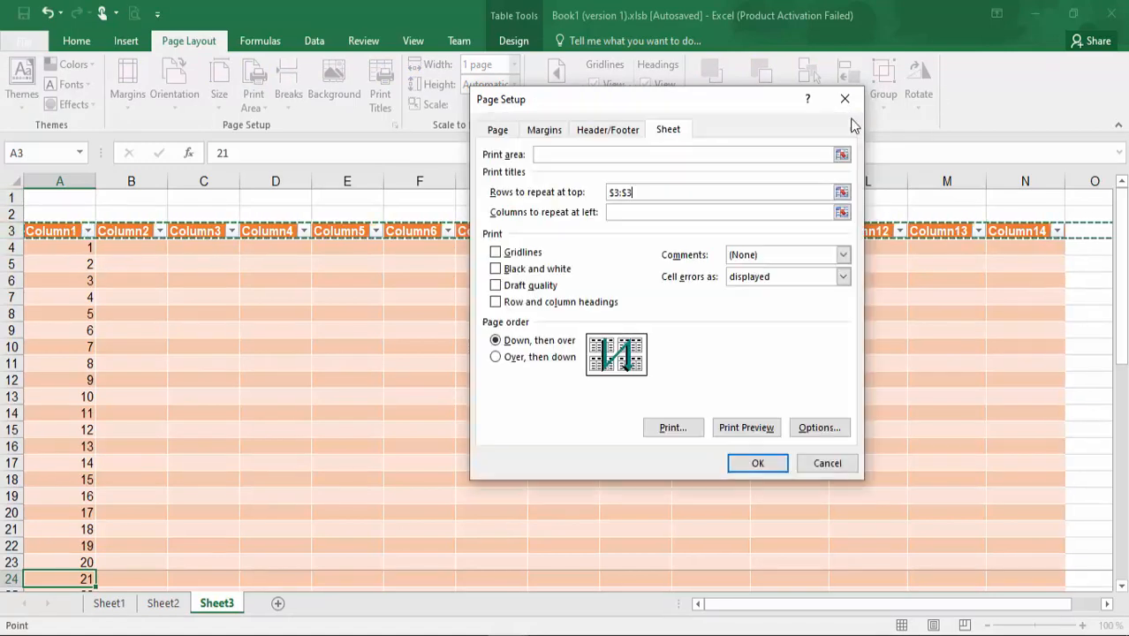
left_click(737, 465)
- Check the repeated header row on both preview pages, and review the print title settings without changing them
key("ctrl+p")
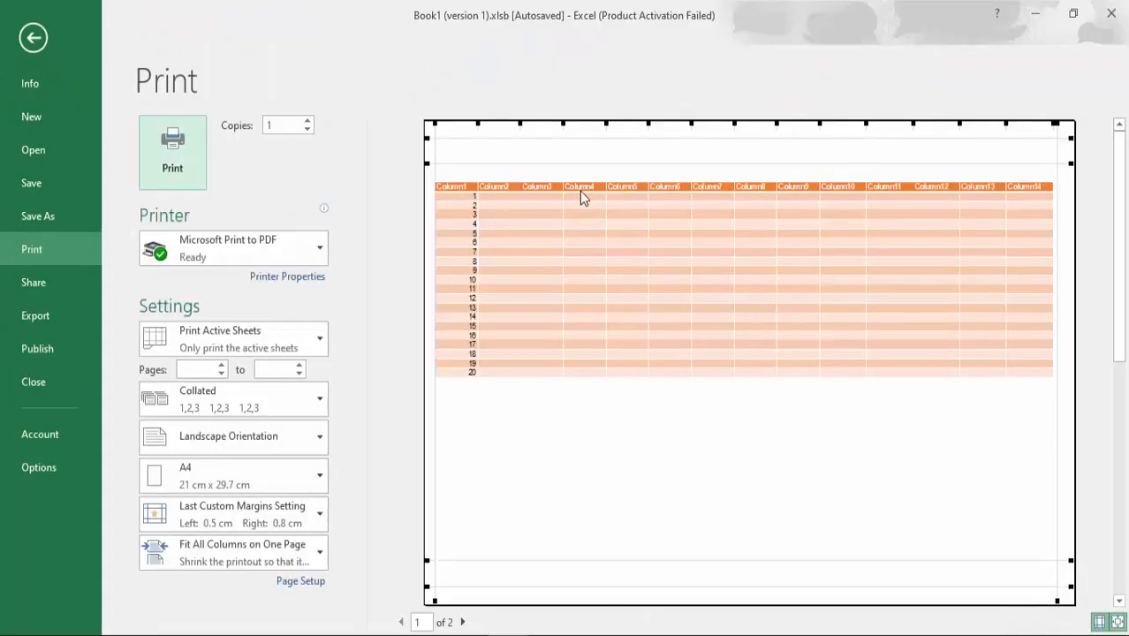
left_click(462, 622)
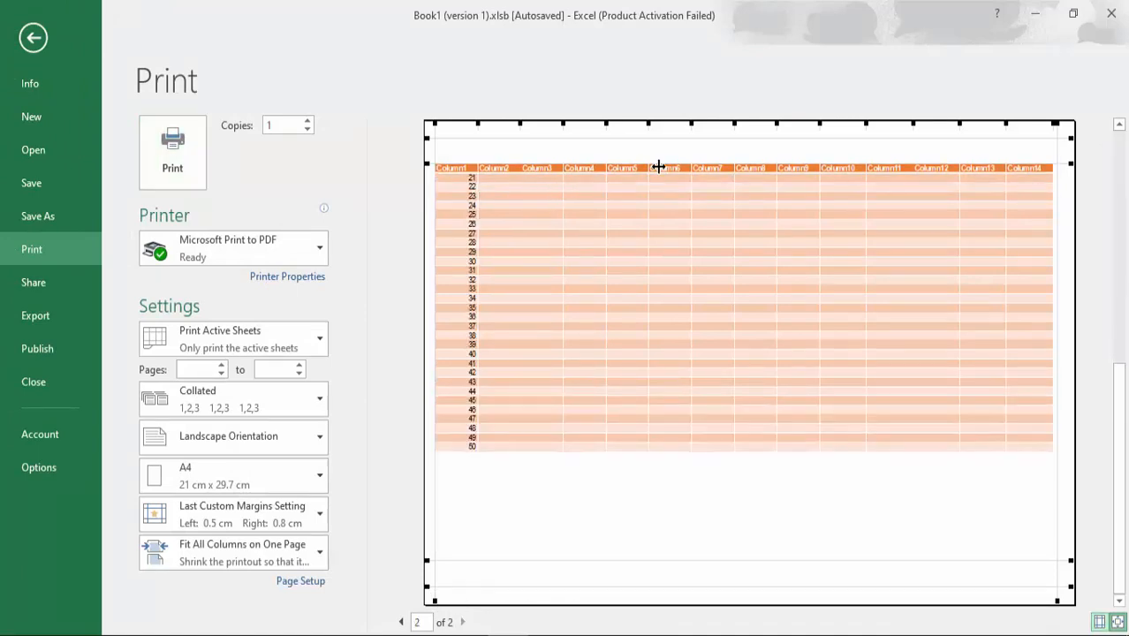
left_click(52, 32)
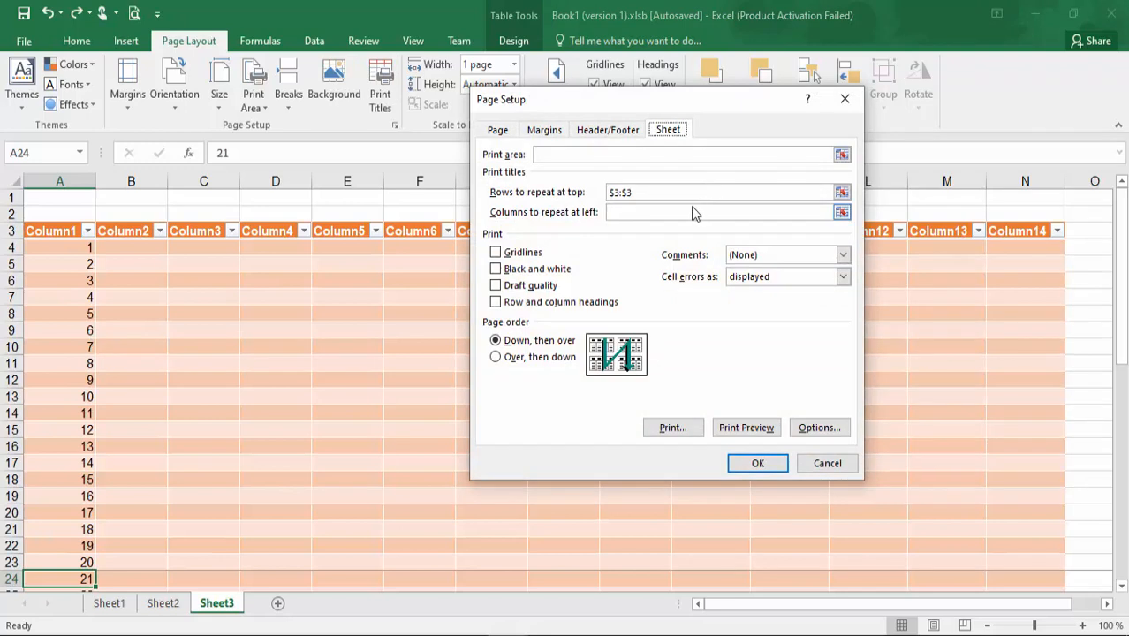
left_click(829, 465)
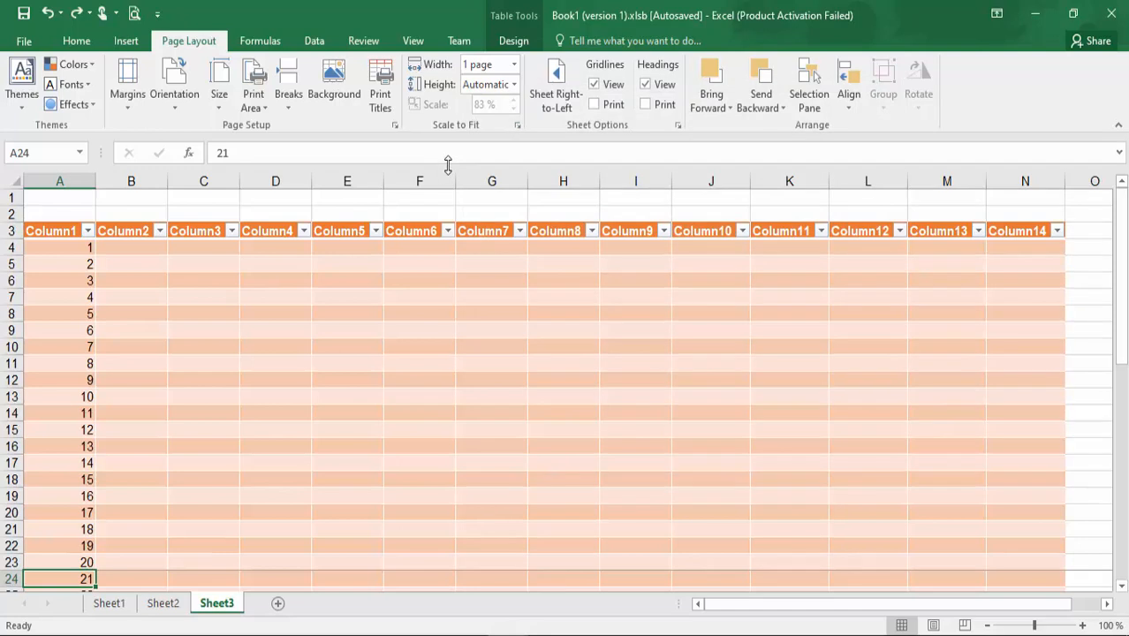
- Hide the gridlines on the worksheet, and show them again
left_click(613, 93)
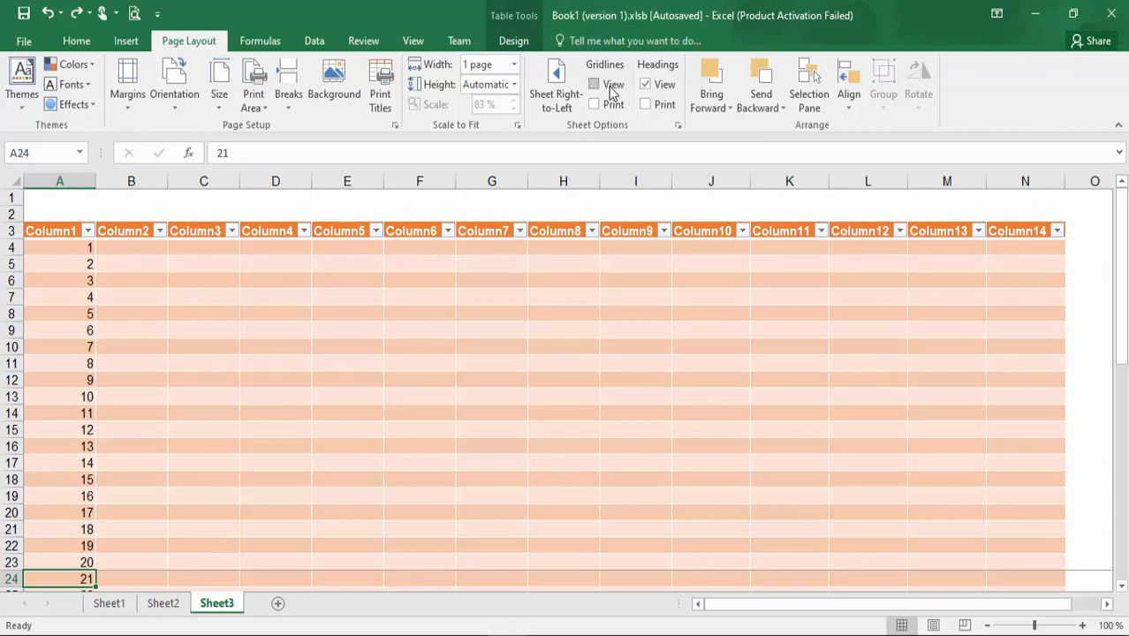
left_click(596, 85)
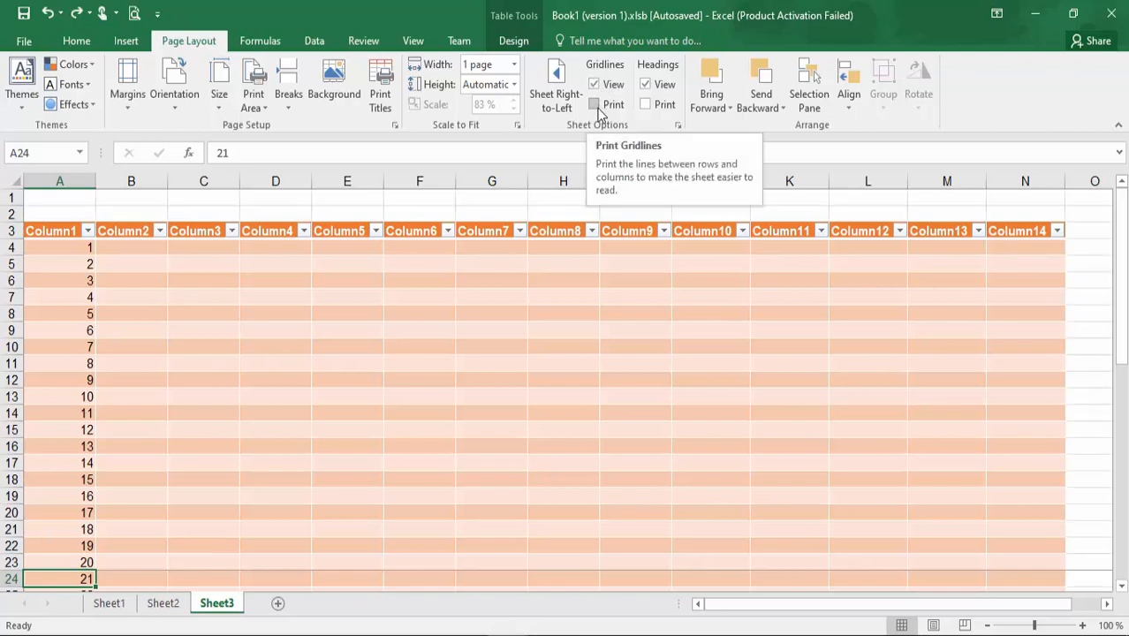
- Enable gridline printing, check it in the print preview, and turn it off again
left_click(595, 106)
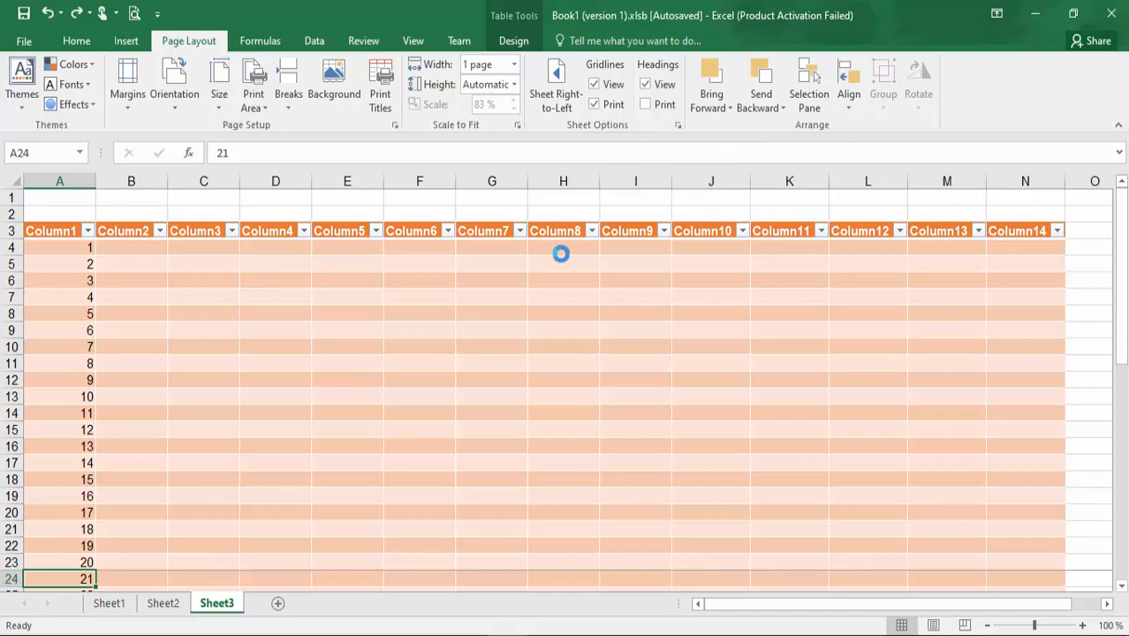
key("ctrl+p")
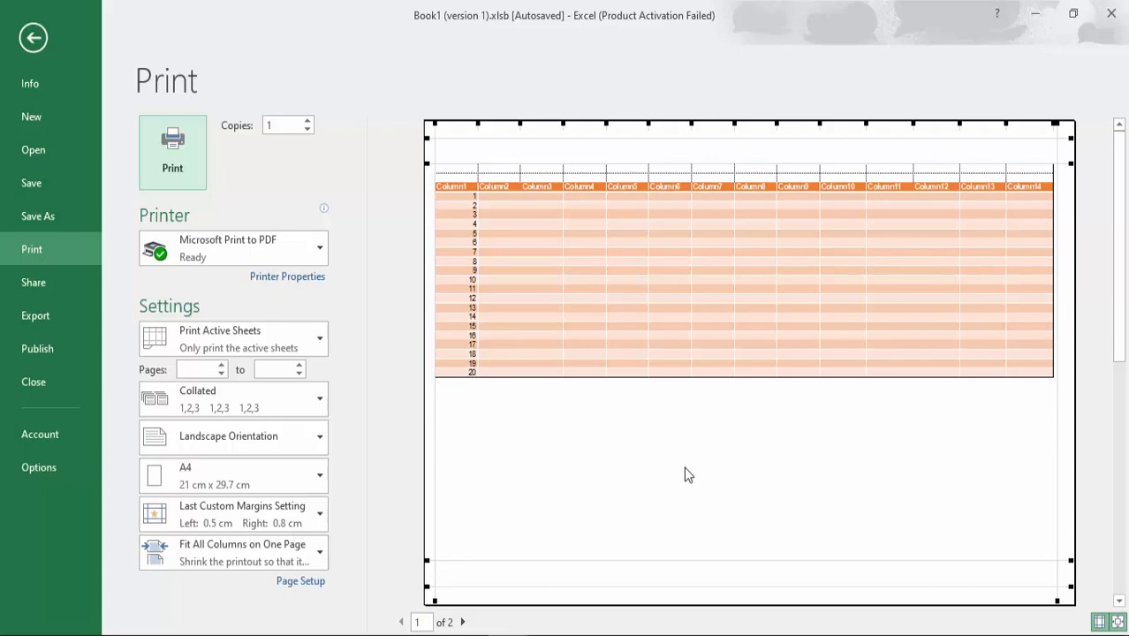
left_click(42, 38)
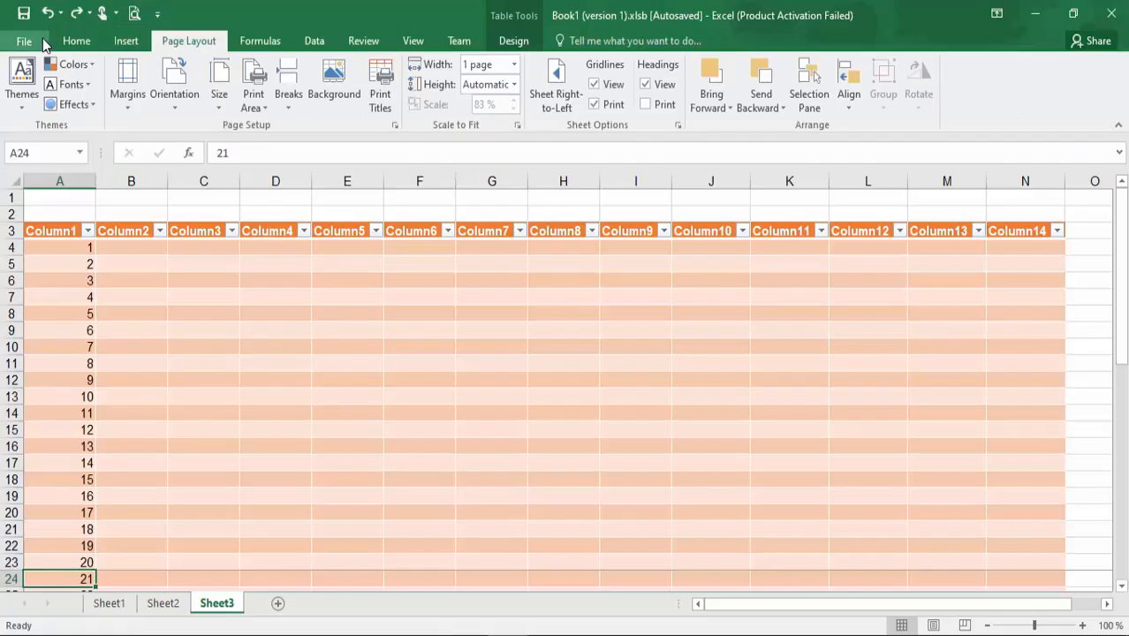
left_click(607, 105)
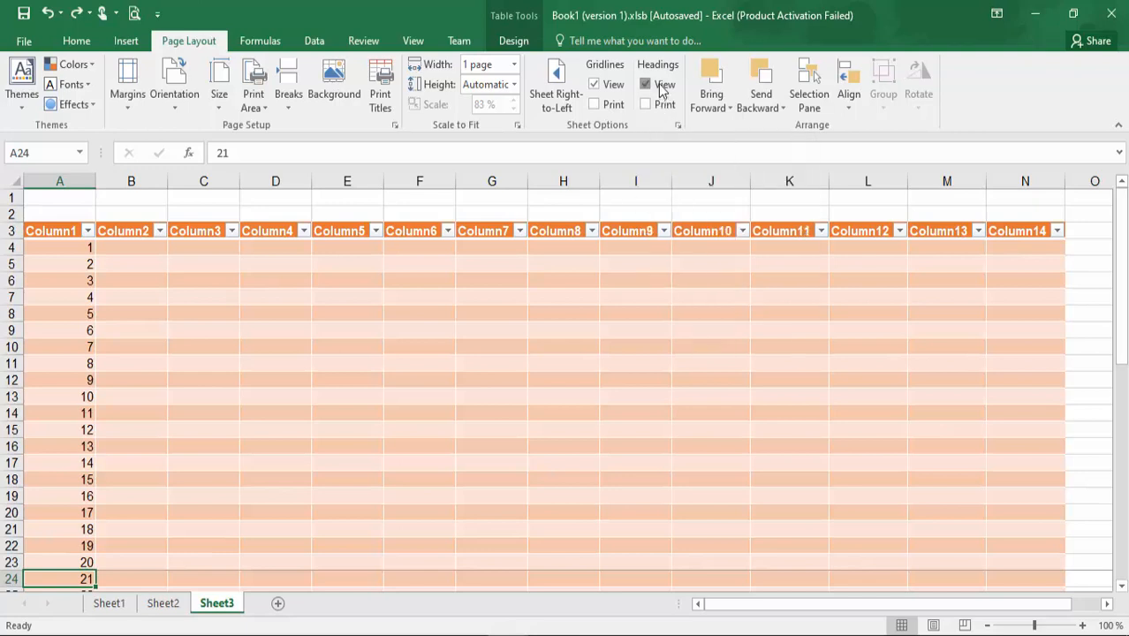
- Hide the row and column headings on the worksheet, and show them again
left_click(662, 88)
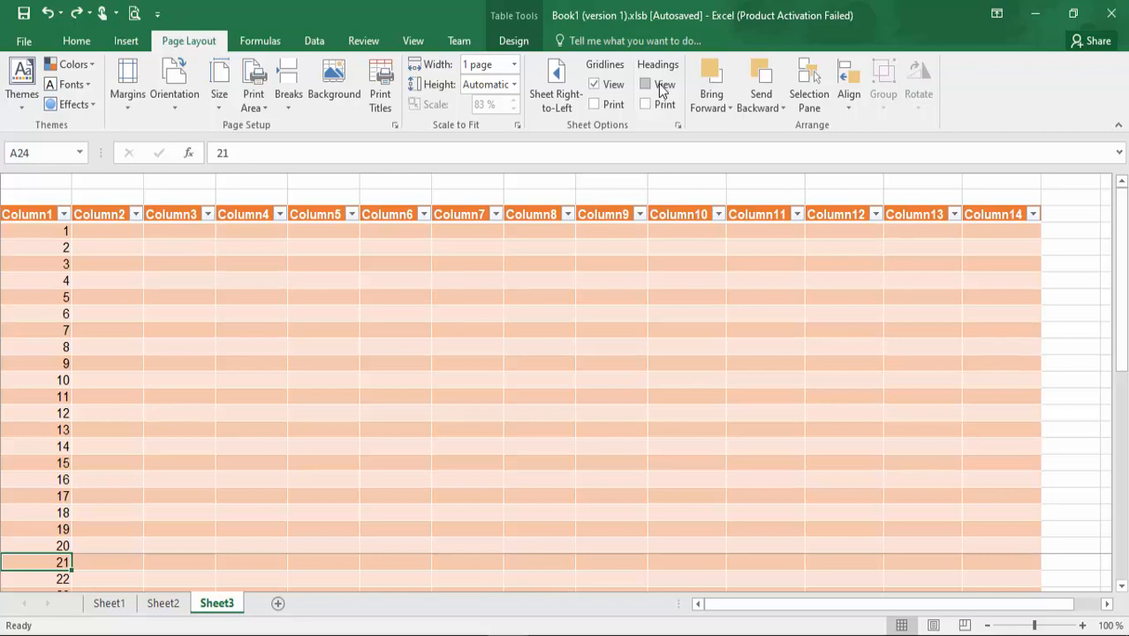
left_click(646, 85)
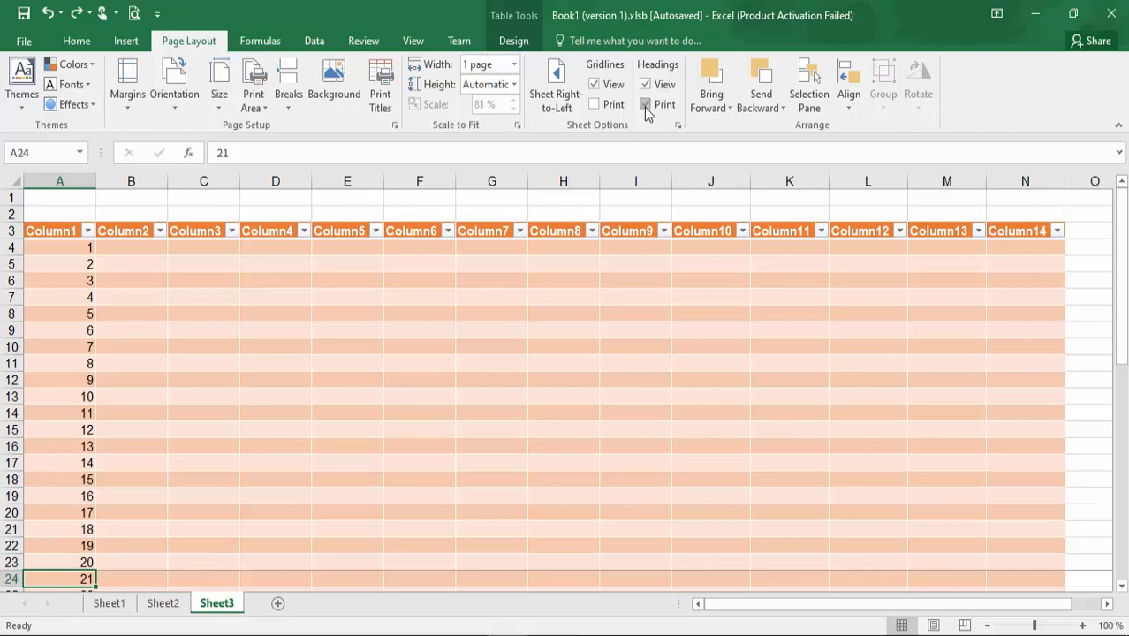
- Preview the printout with row and column headings, and turn off heading printing
key("ctrl+p")
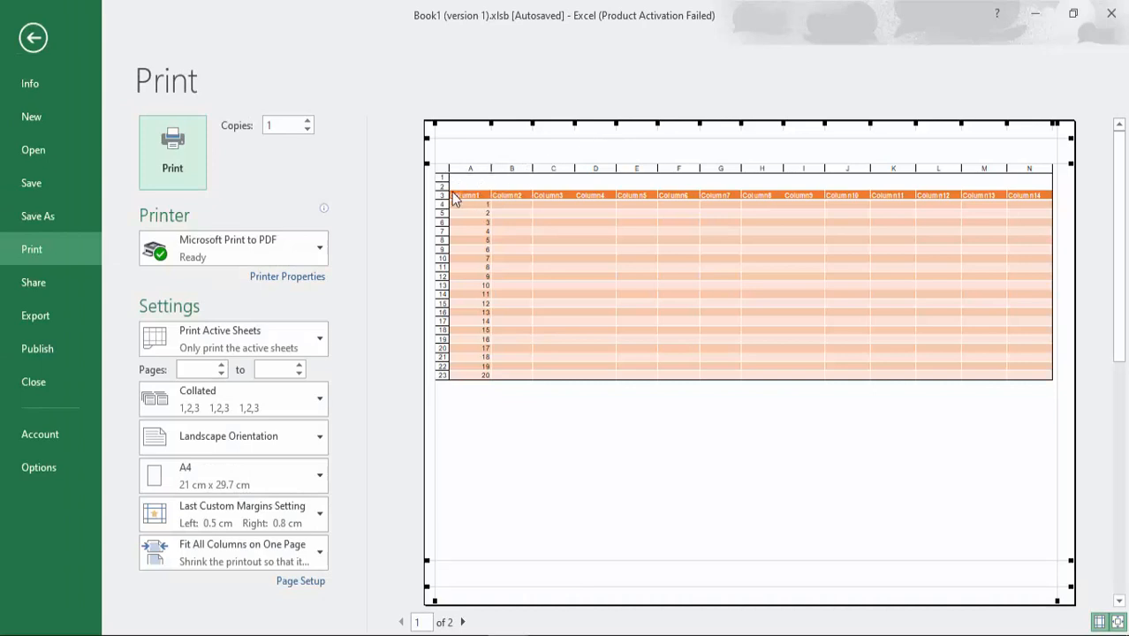
key("Escape")
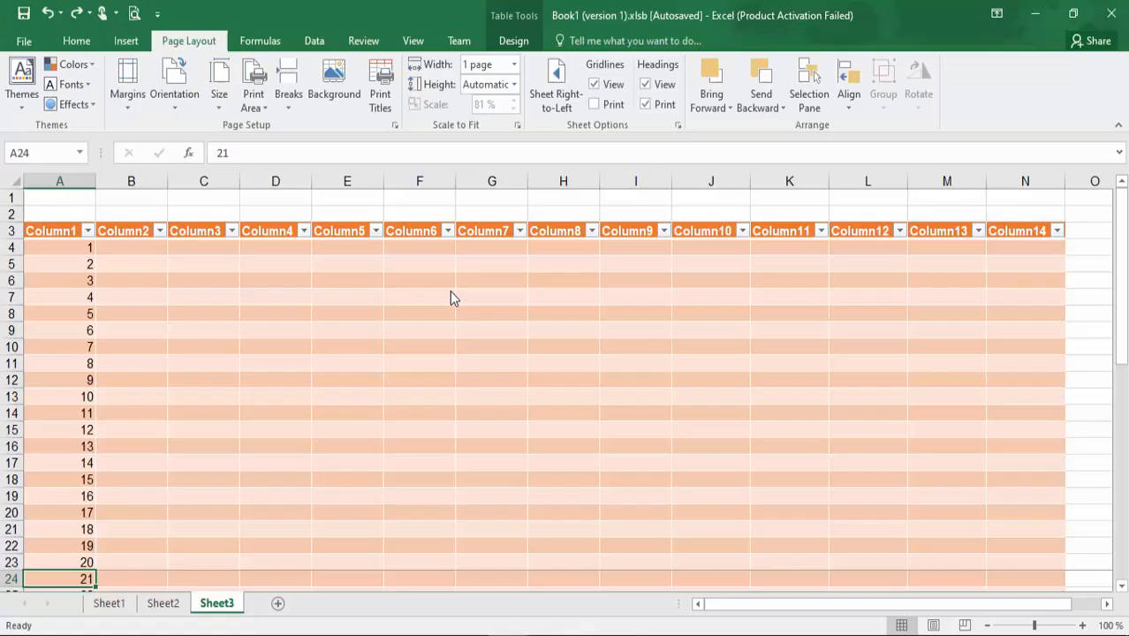
left_click(645, 105)
- Glance over the formula and data commands, run a Smart Lookup on cell A24, and close the insights
left_click(277, 44)
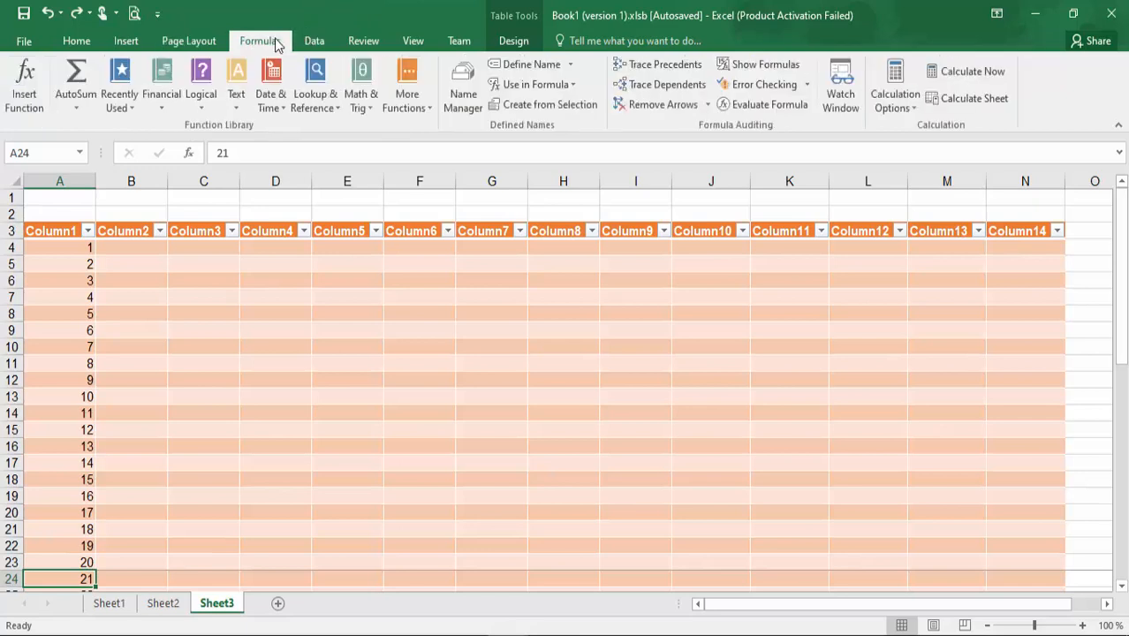
left_click(315, 44)
left_click(359, 44)
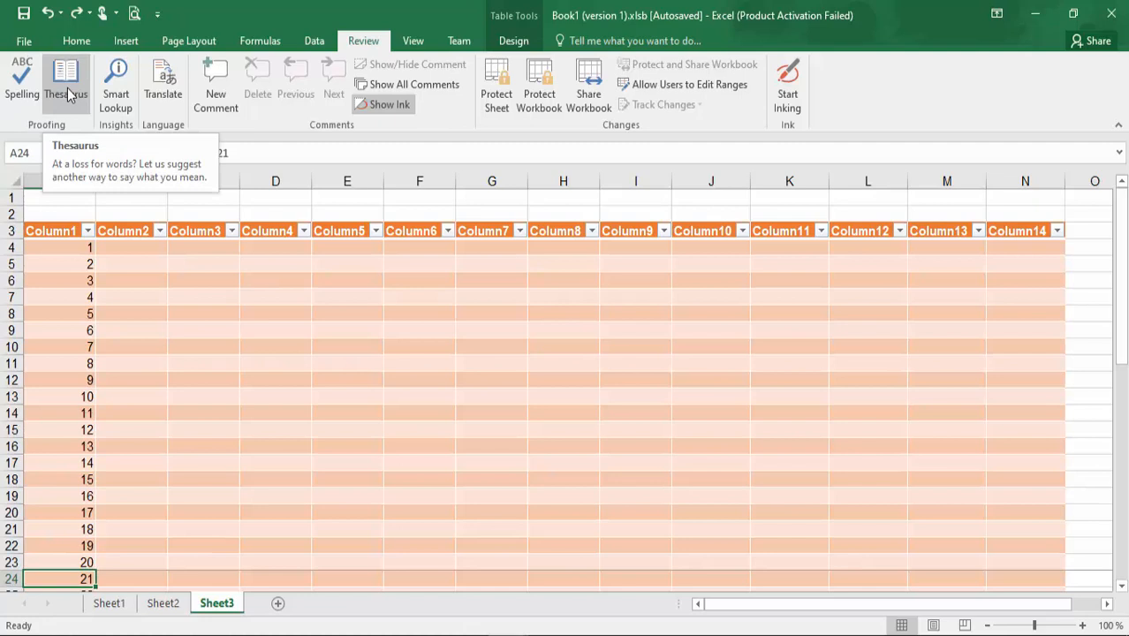
left_click(116, 93)
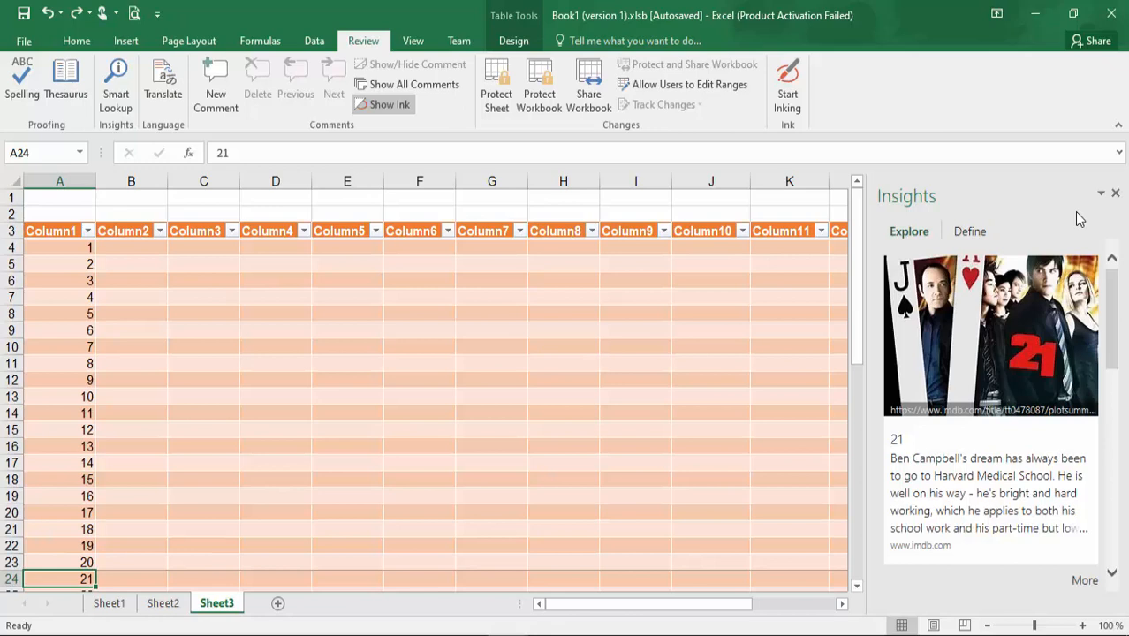
left_click(1117, 194)
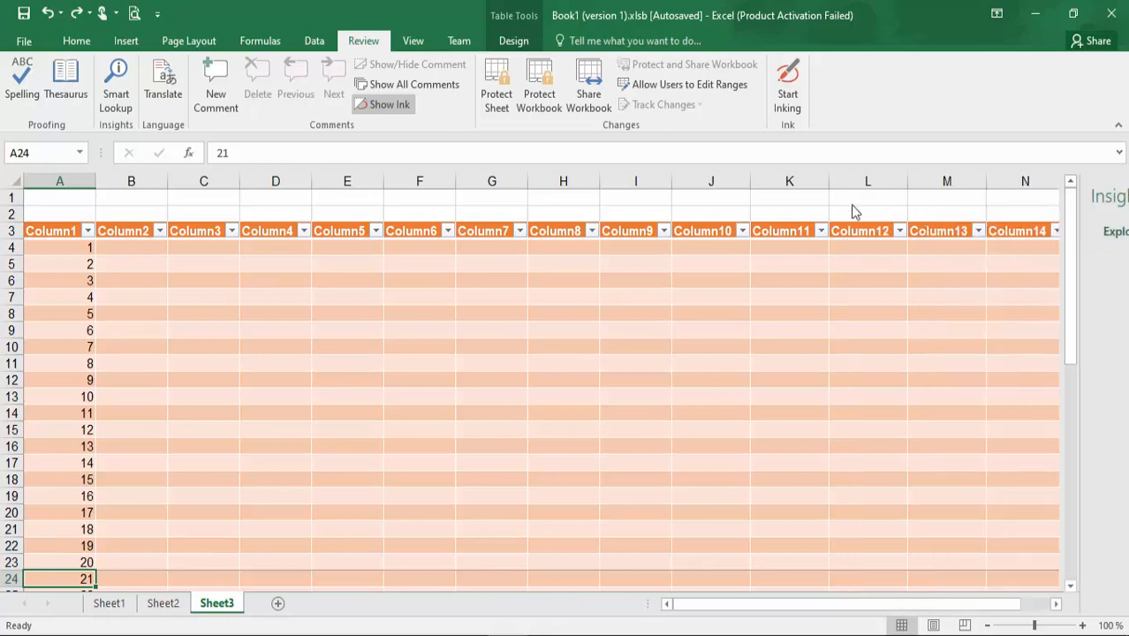
- Open the translation tool from cell C8, allow text to be sent online, and look at its research options
left_click(185, 311)
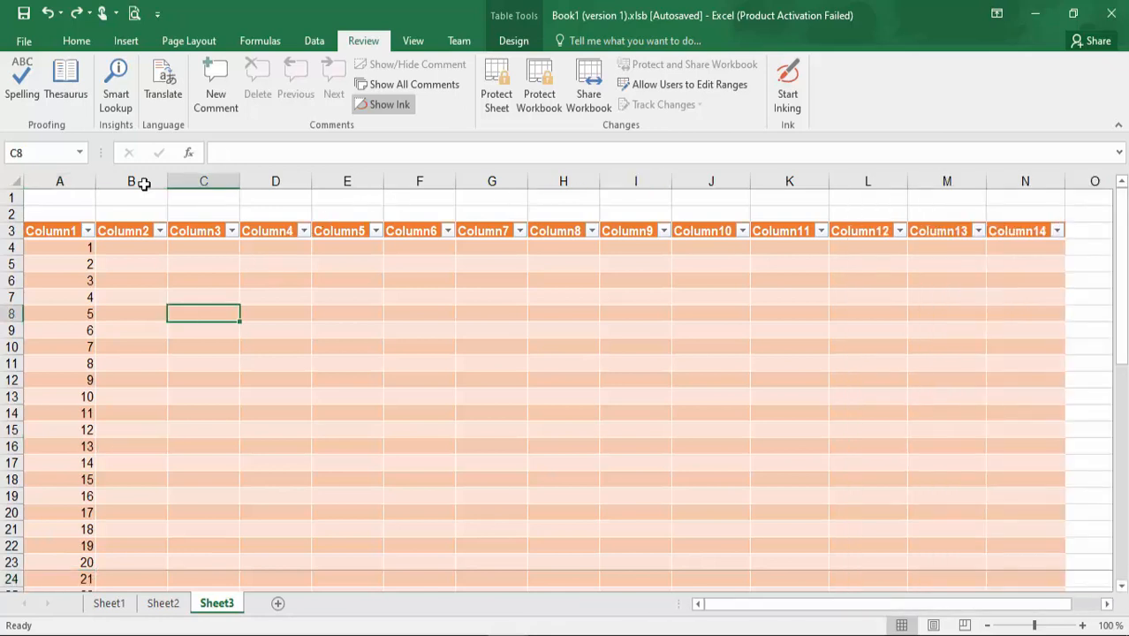
left_click(157, 105)
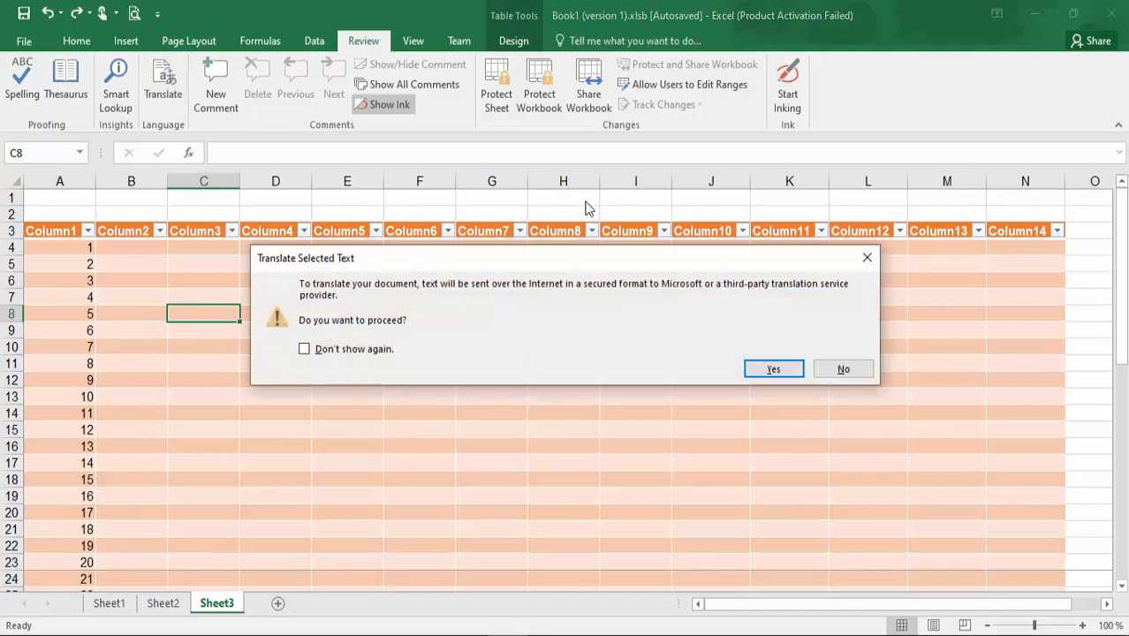
left_click(774, 370)
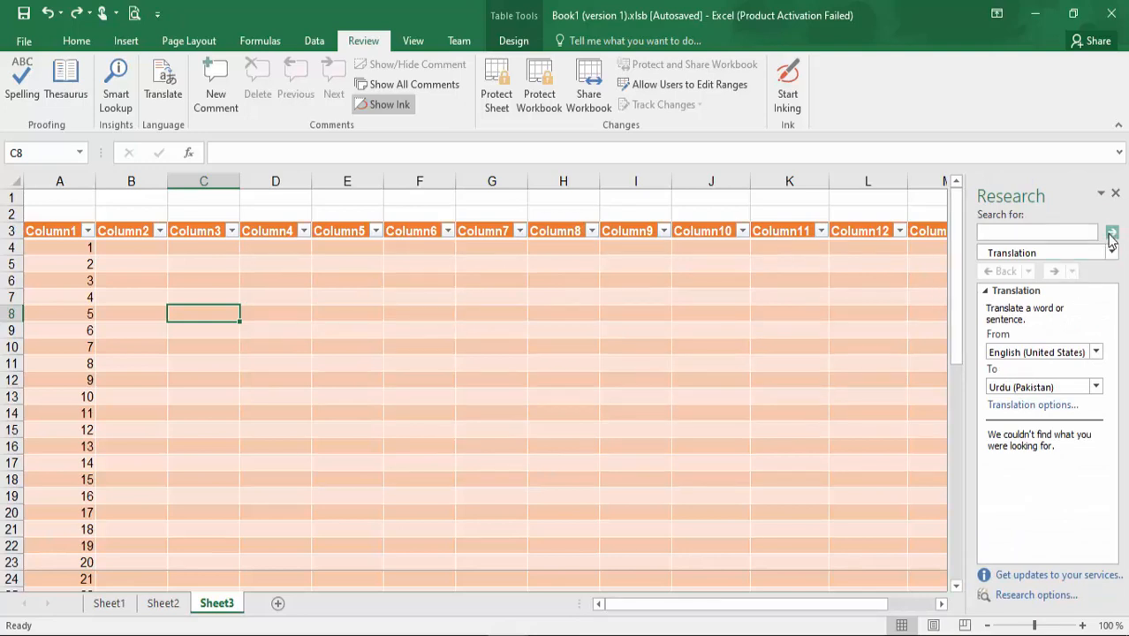
left_click(1002, 254)
left_click(1002, 257)
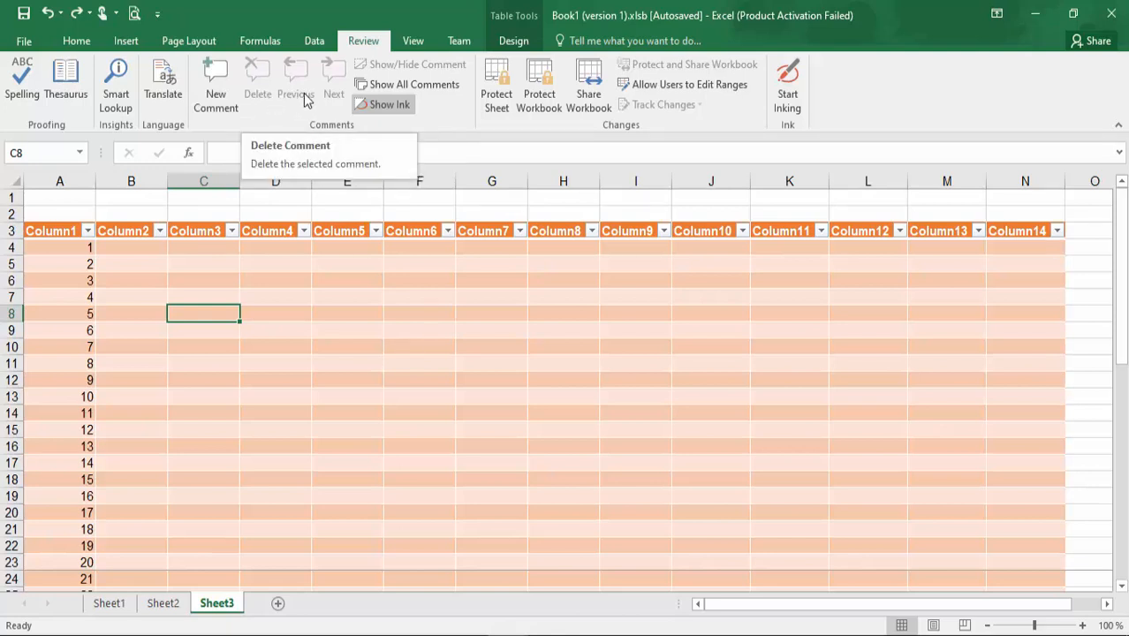
- Look over the sheet protection options twice and cancel without protecting the sheet
left_click(495, 102)
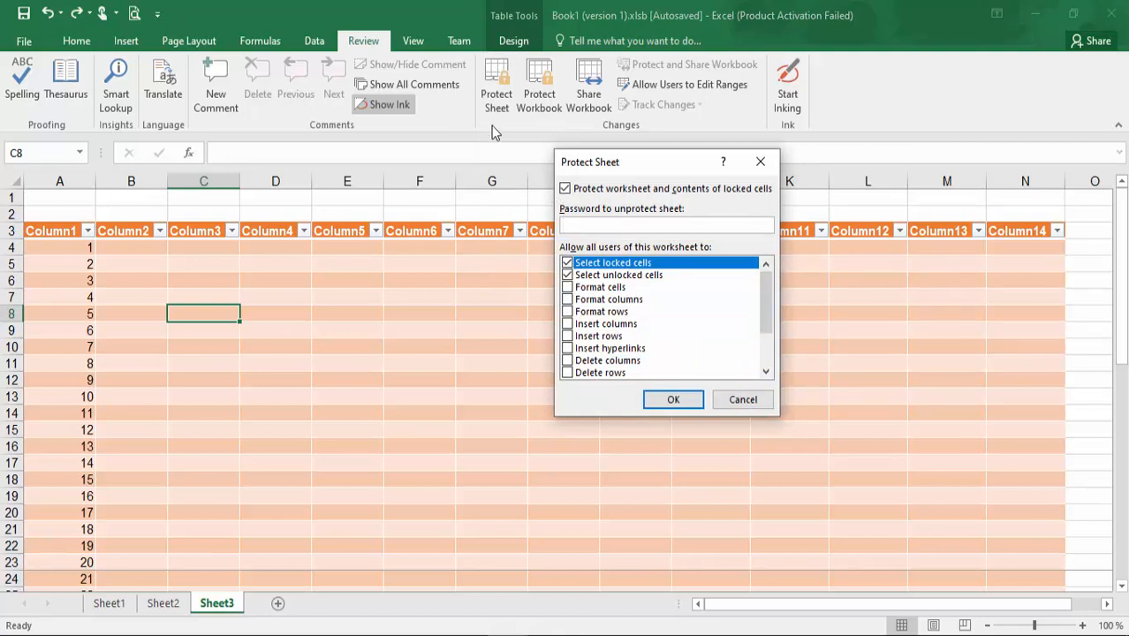
left_click(734, 406)
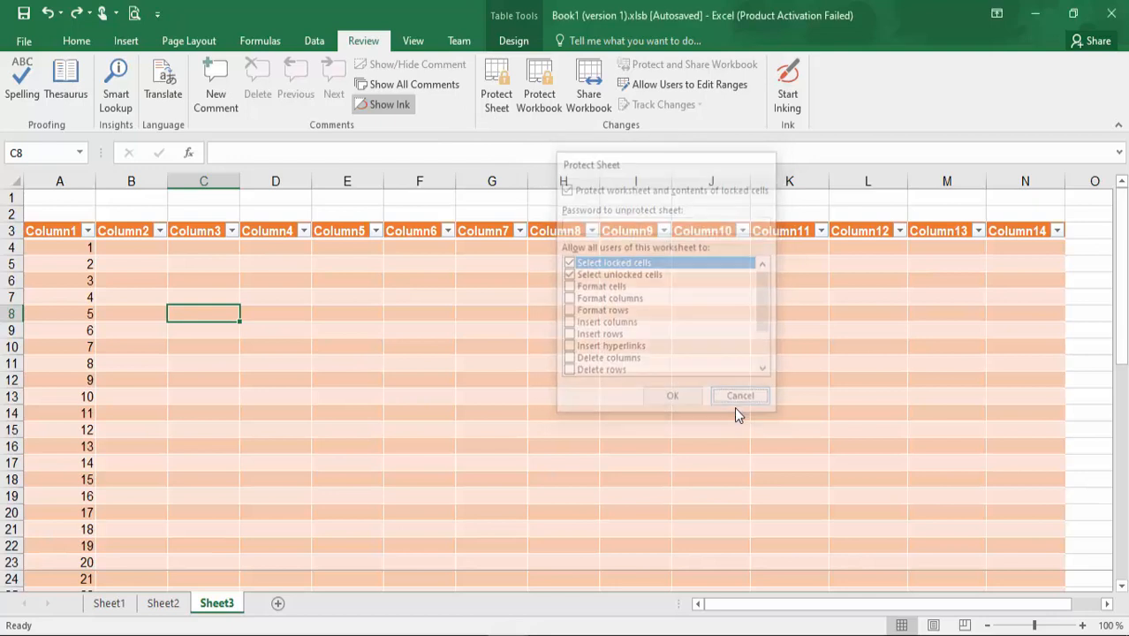
left_click(493, 106)
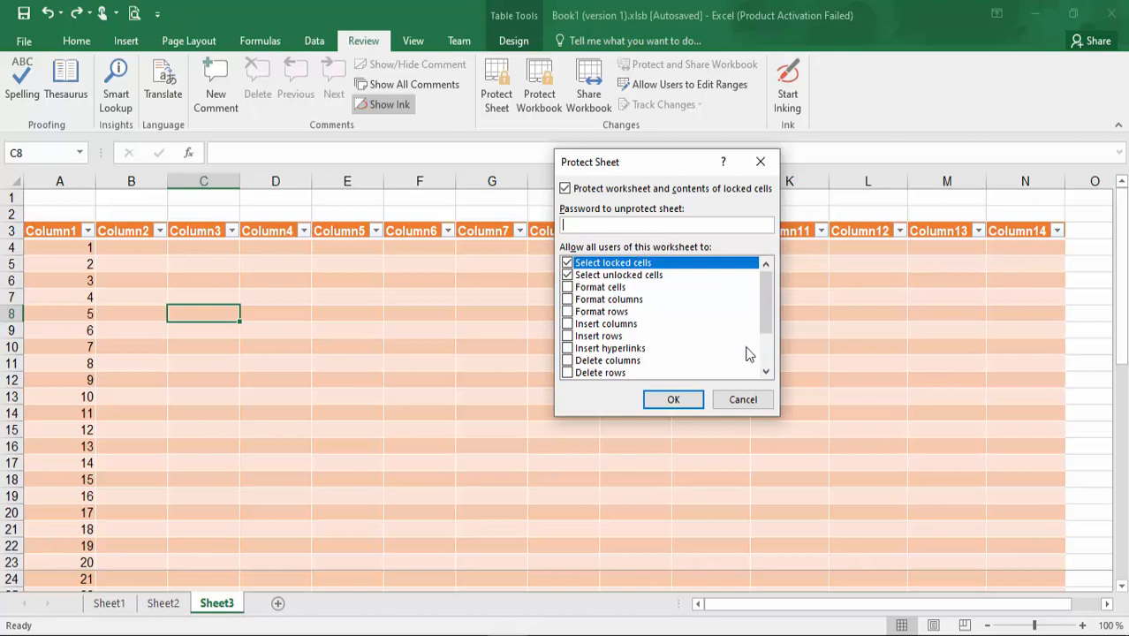
left_click(732, 404)
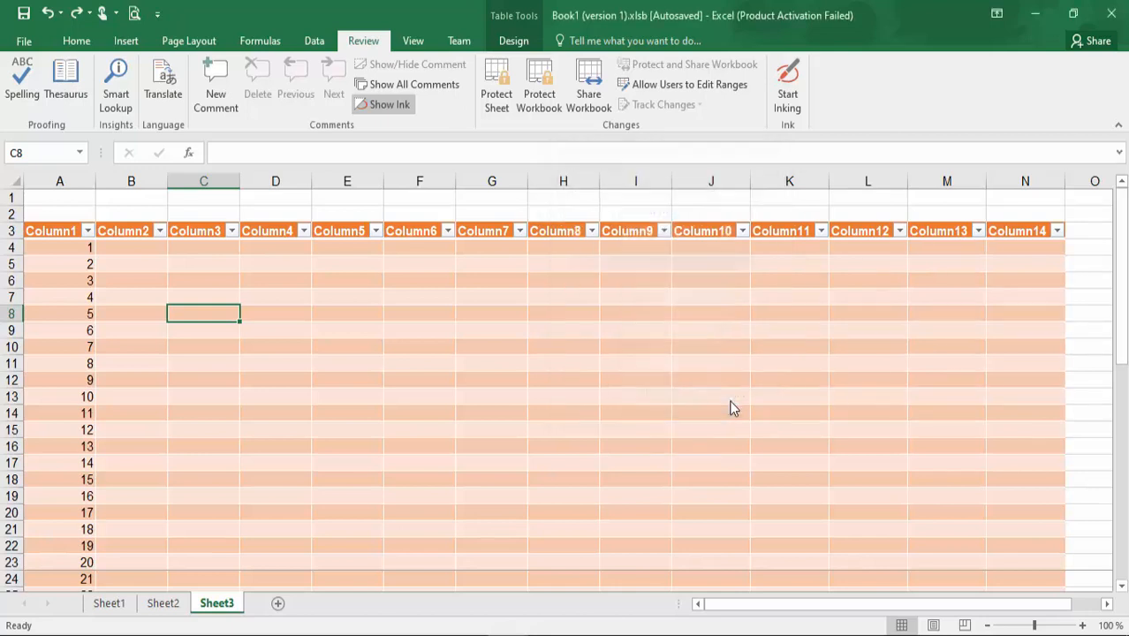
- View the workbook protection options without applying them, and try to share the workbook
left_click(550, 105)
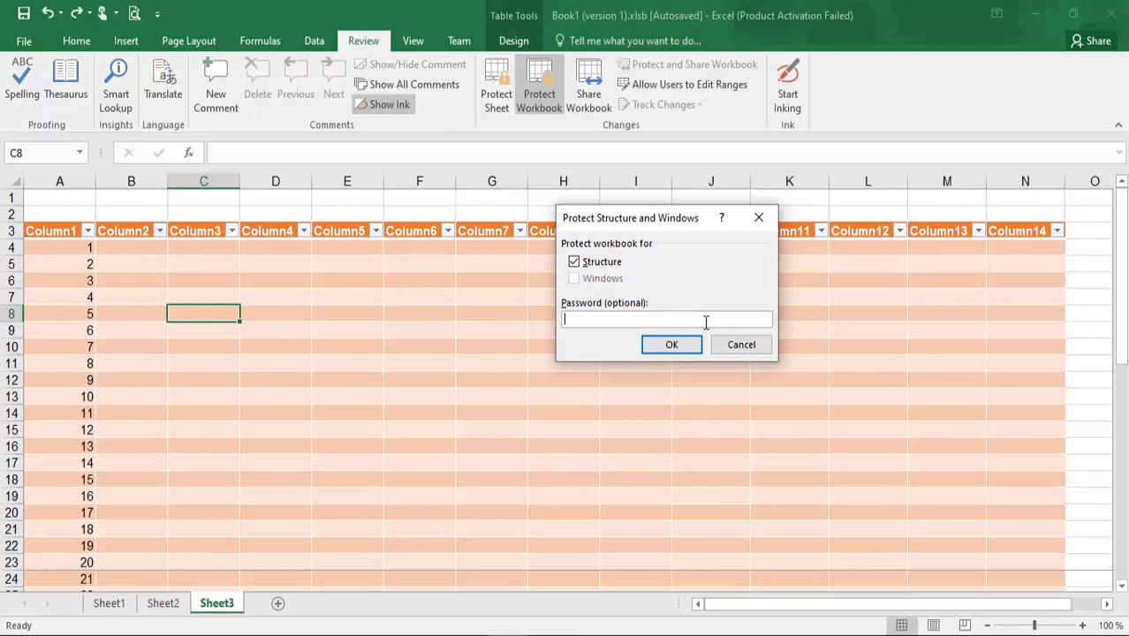
left_click(719, 346)
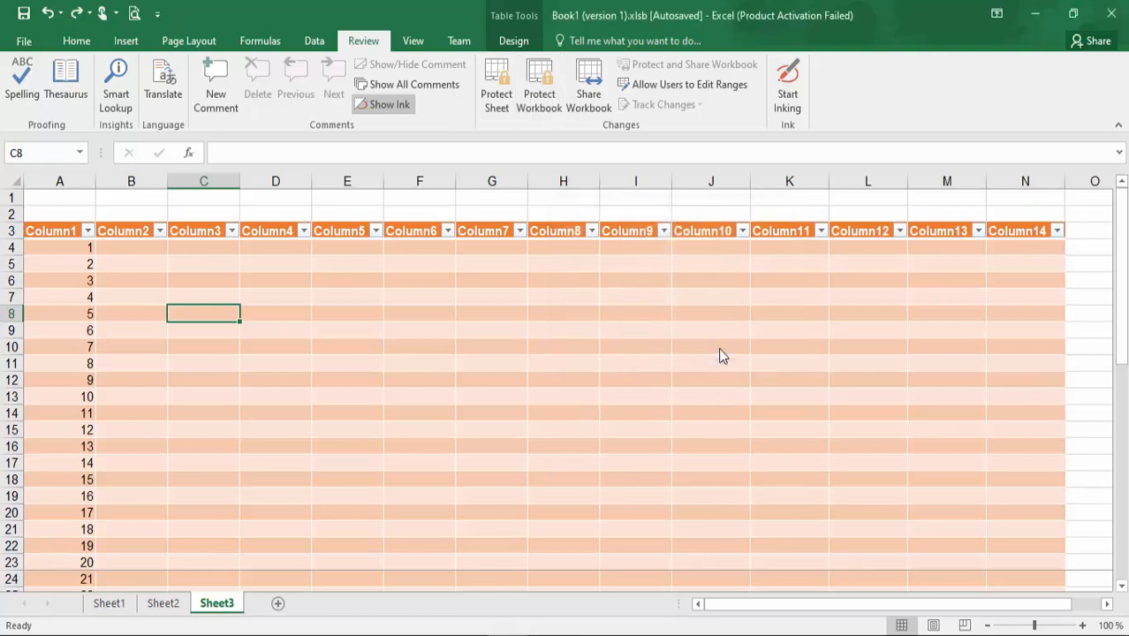
left_click(606, 113)
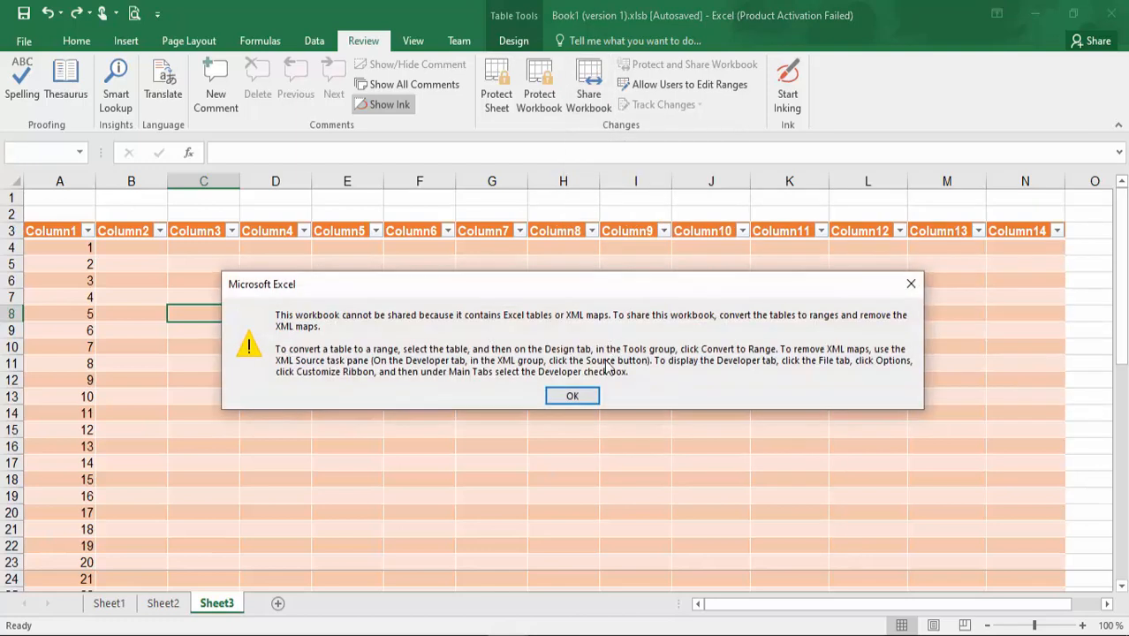
left_click(573, 397)
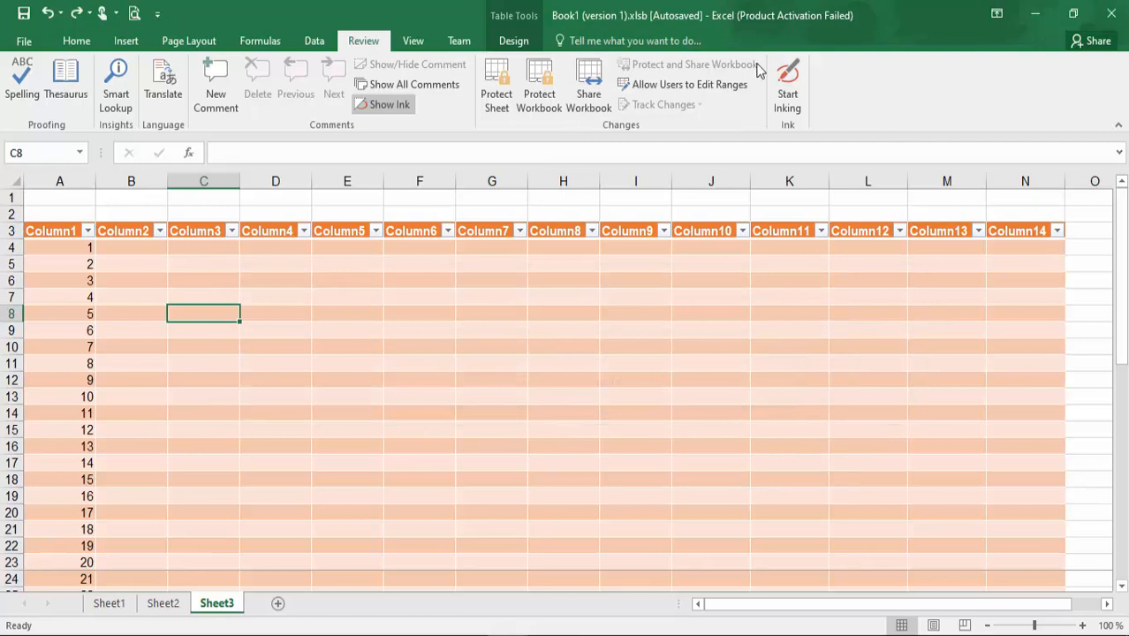
- Start inking, and draw yellow highlighter marks across columns C to F and a green mark in column G
left_click(794, 84)
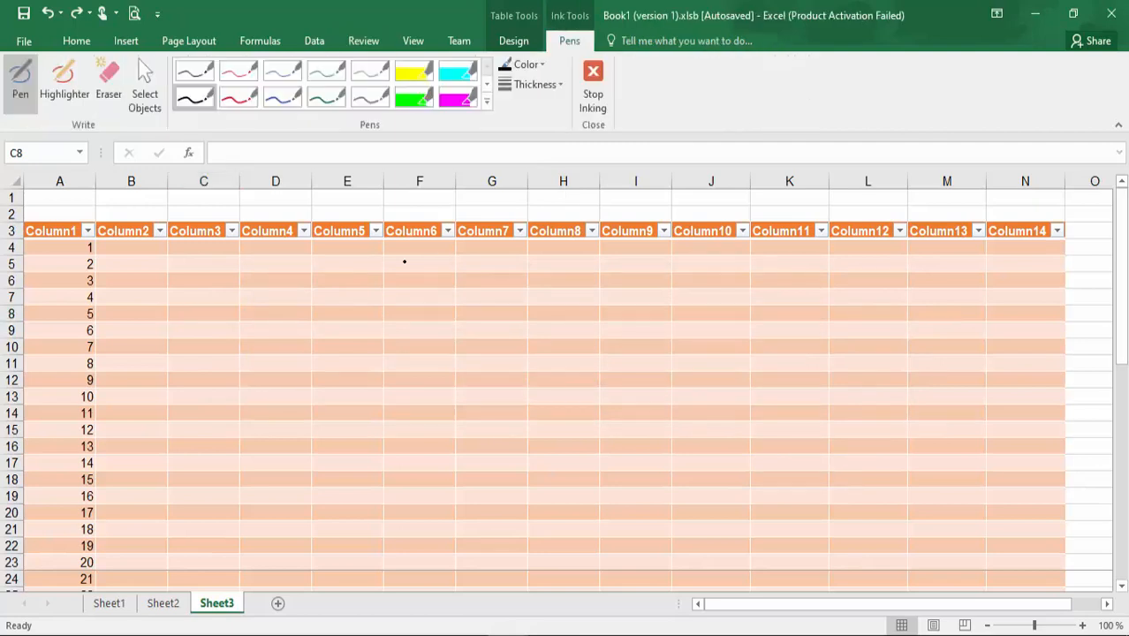
left_click(63, 84)
mouse_move(196, 310)
left_mouse_down()
mouse_move(221, 256)
mouse_move(234, 321)
left_mouse_up()
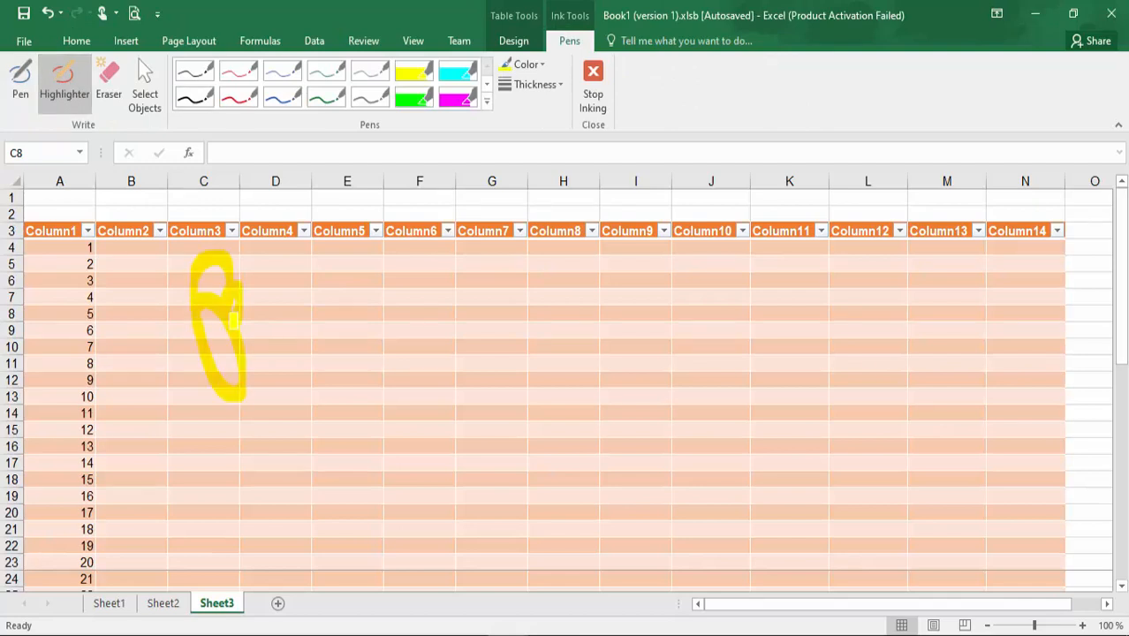
left_click_drag(371, 212, 277, 329)
mouse_move(268, 276)
left_mouse_down()
mouse_move(289, 334)
mouse_move(305, 333)
left_mouse_up()
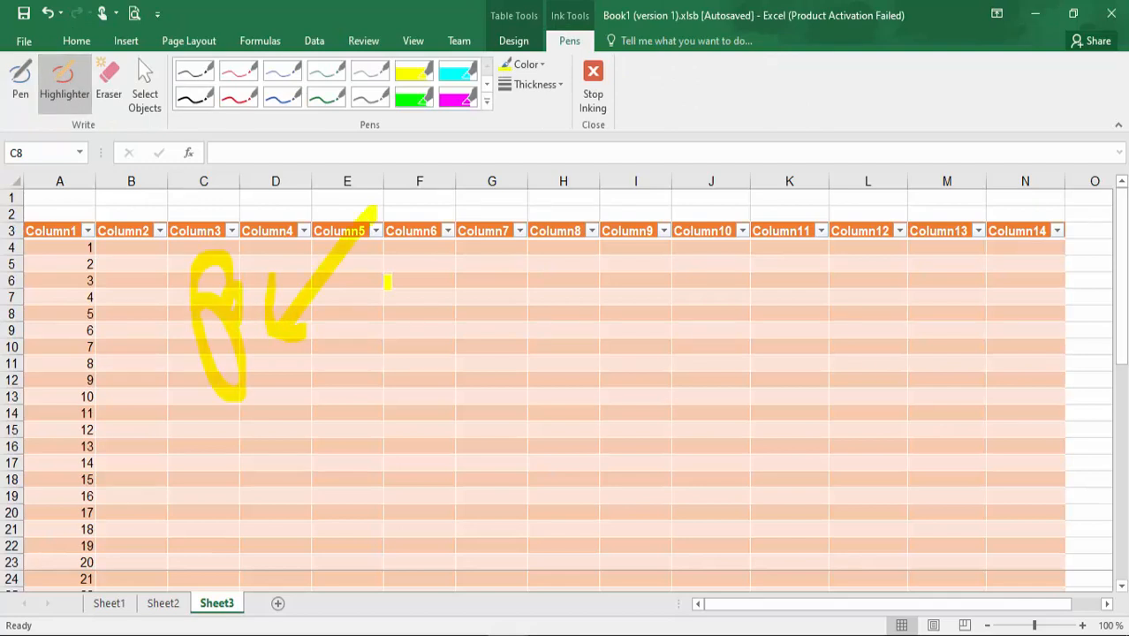
left_click_drag(386, 275, 413, 329)
left_click(413, 97)
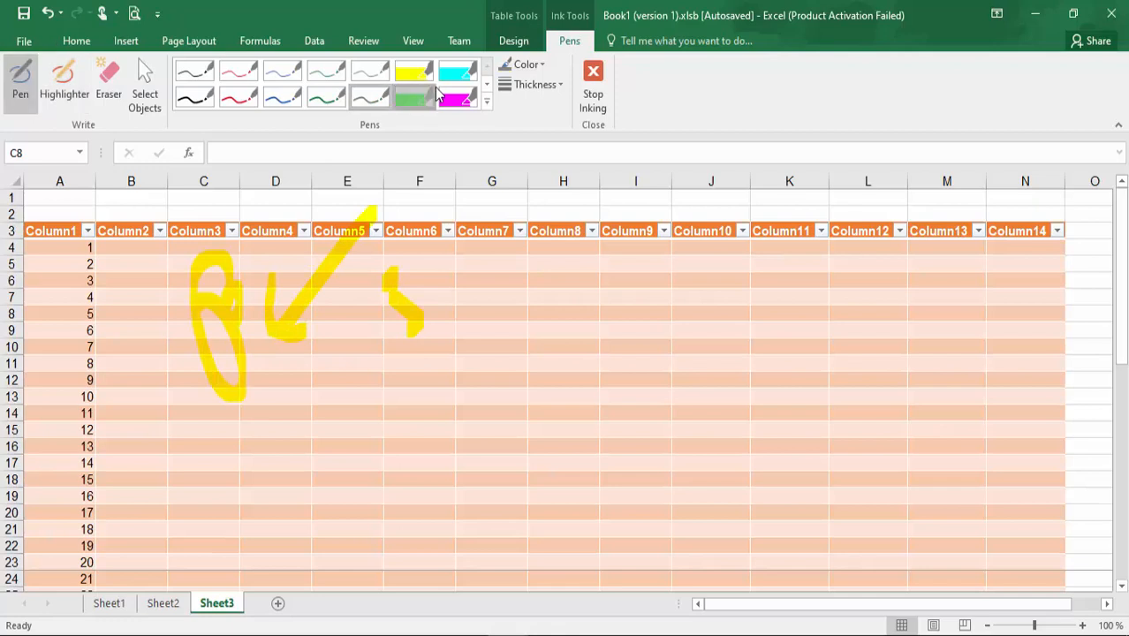
left_click_drag(505, 301, 496, 340)
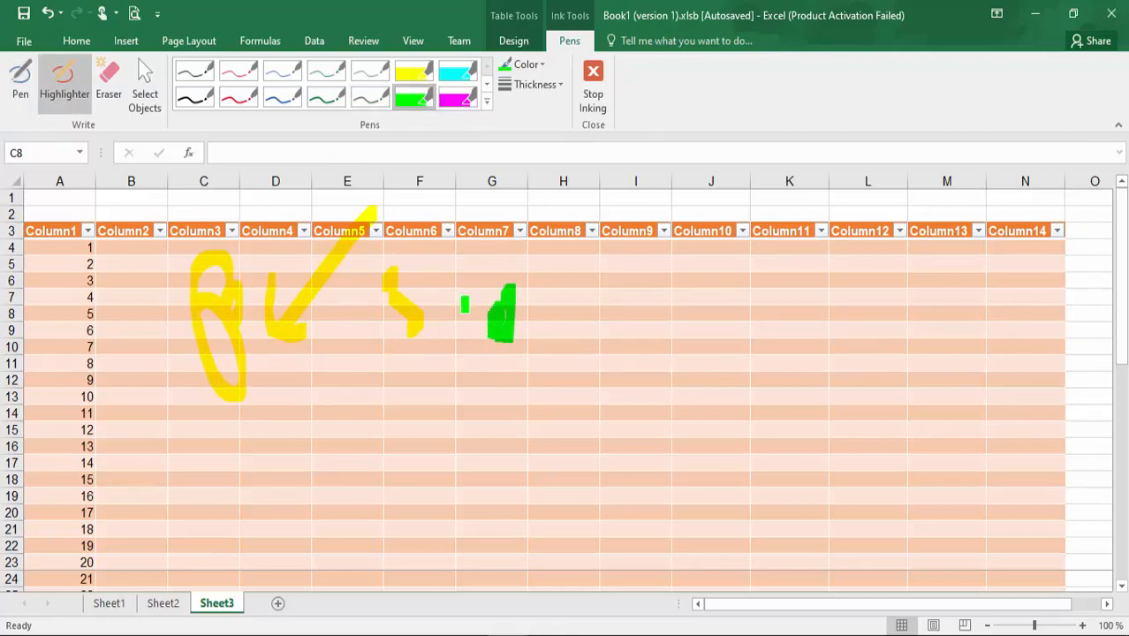
- Erase all the yellow and green highlighter marks from the table
left_click(109, 80)
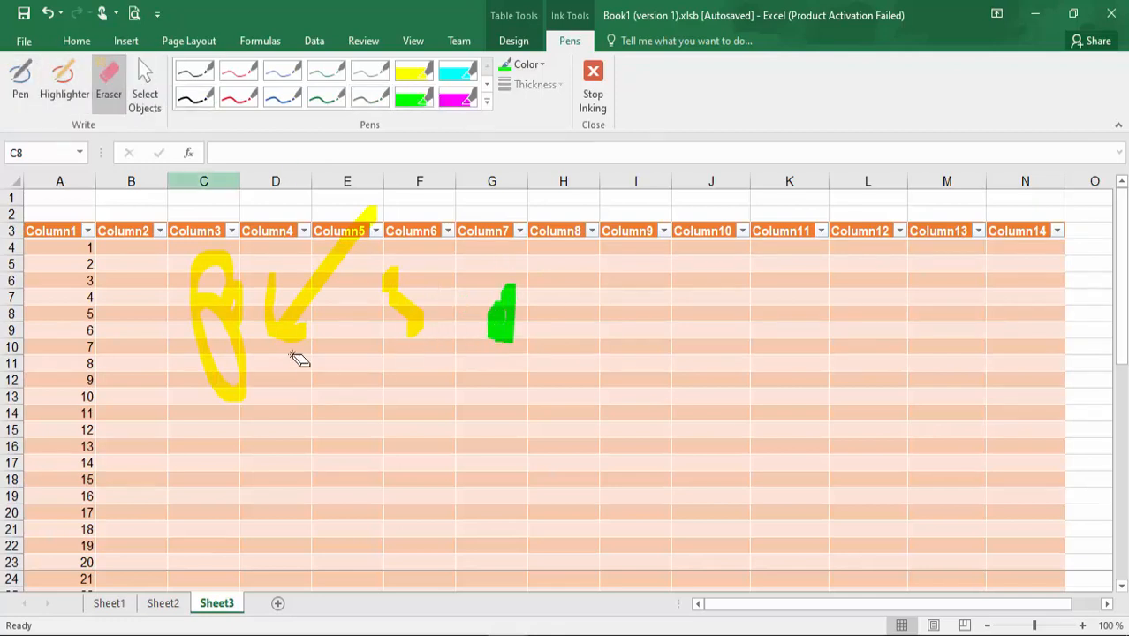
left_click(267, 331)
left_click(267, 331)
left_click(221, 320)
left_click(414, 288)
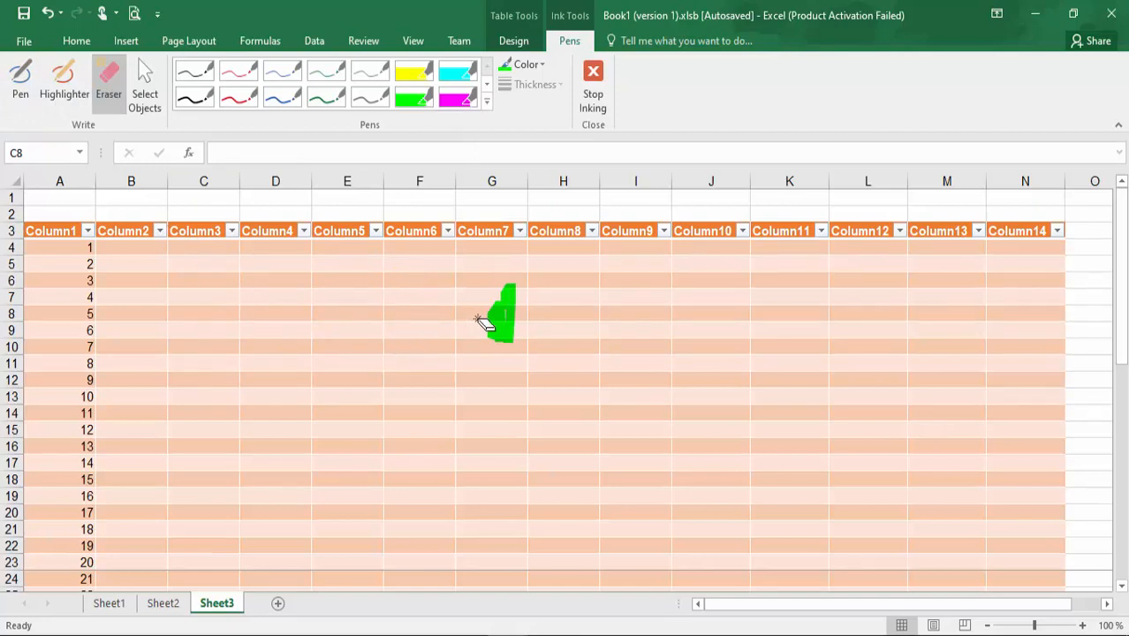
left_click(491, 320)
- Draw a grey pen scribble across columns C to E and an arrow pointing down to cell E7
left_click(20, 78)
mouse_move(227, 279)
left_mouse_down()
mouse_move(254, 291)
mouse_move(291, 282)
left_mouse_up()
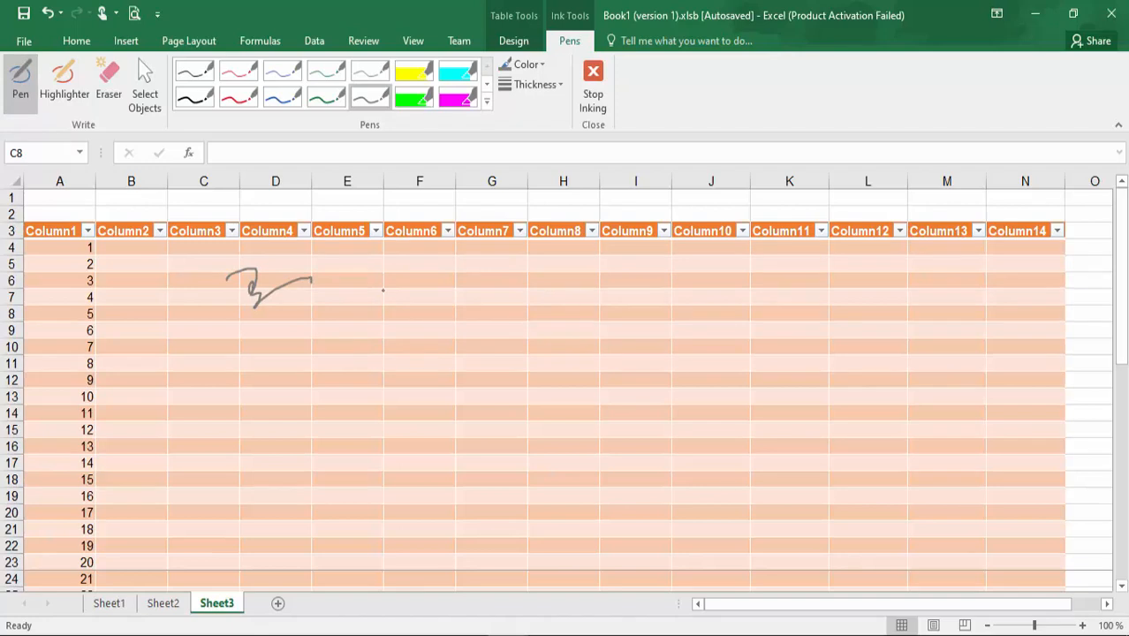
mouse_move(416, 228)
left_mouse_down()
mouse_move(382, 281)
mouse_move(410, 282)
left_mouse_up()
left_click(596, 91)
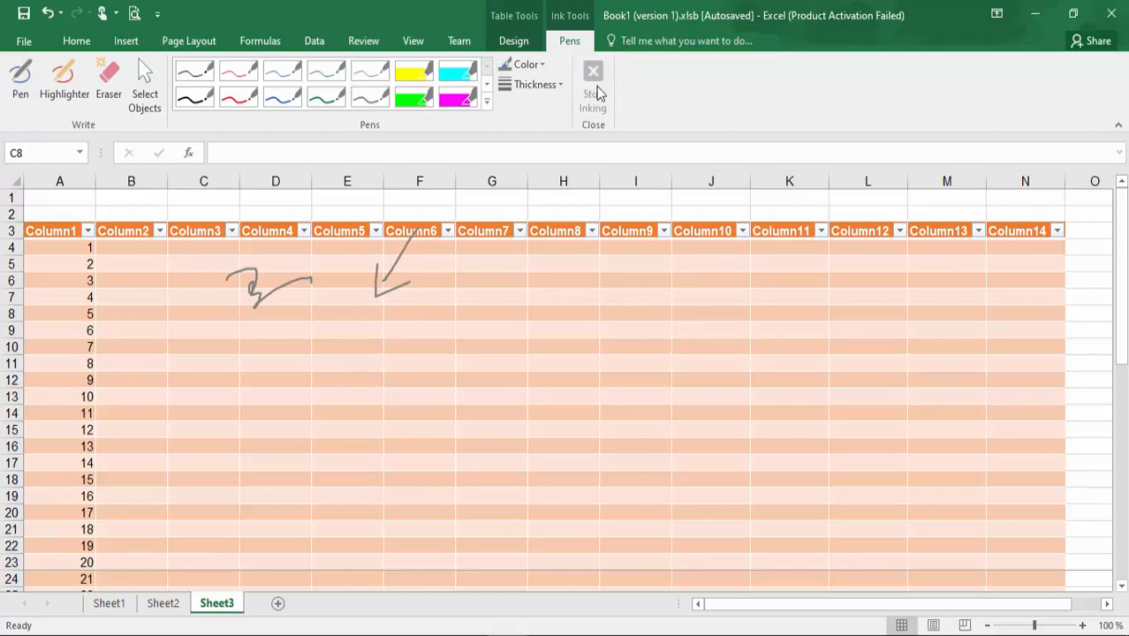
- Erase the pen scribble and arrow from the table, and stop inking
left_click(113, 97)
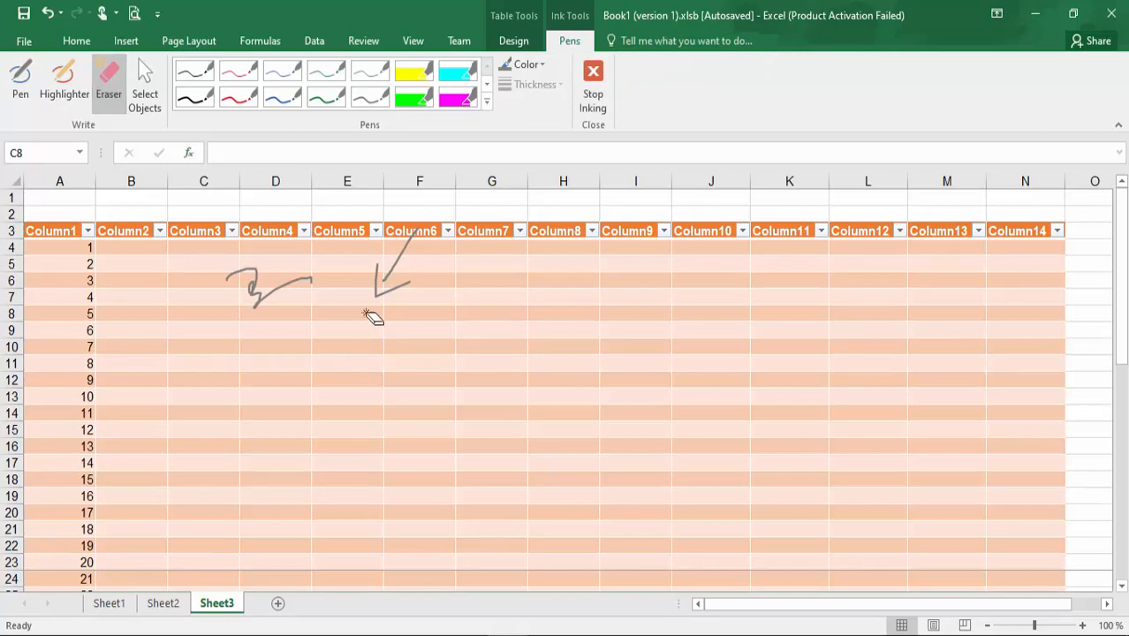
left_click(259, 286)
left_click(395, 274)
left_click(382, 287)
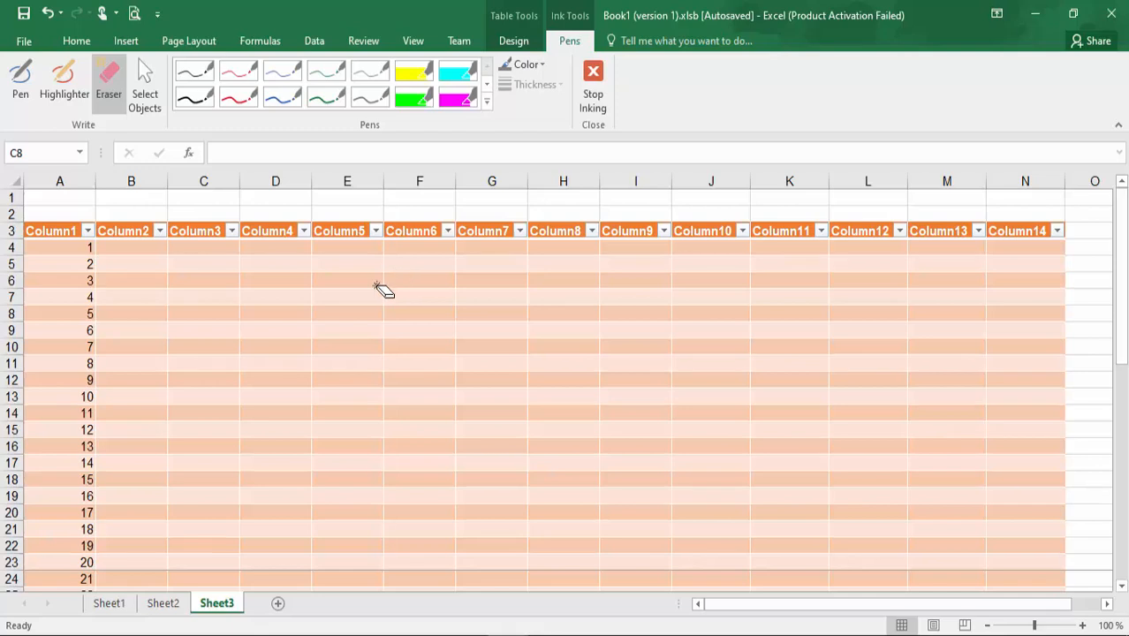
left_click(588, 90)
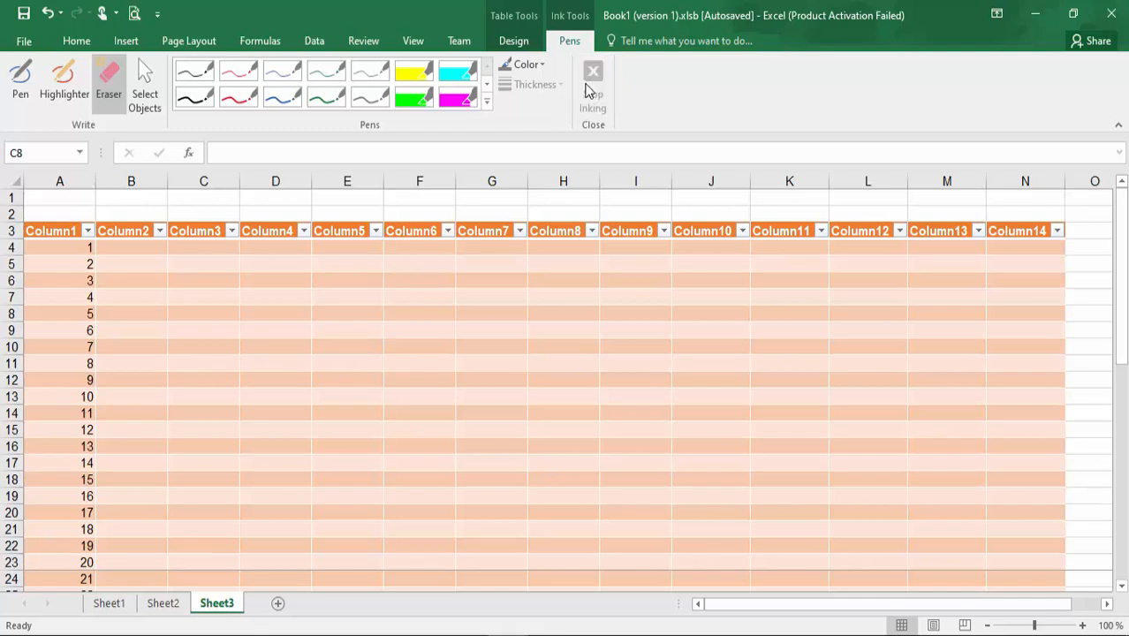
- View the sheet in Page Break Preview and Page Layout view, and return to Normal view
left_click(413, 42)
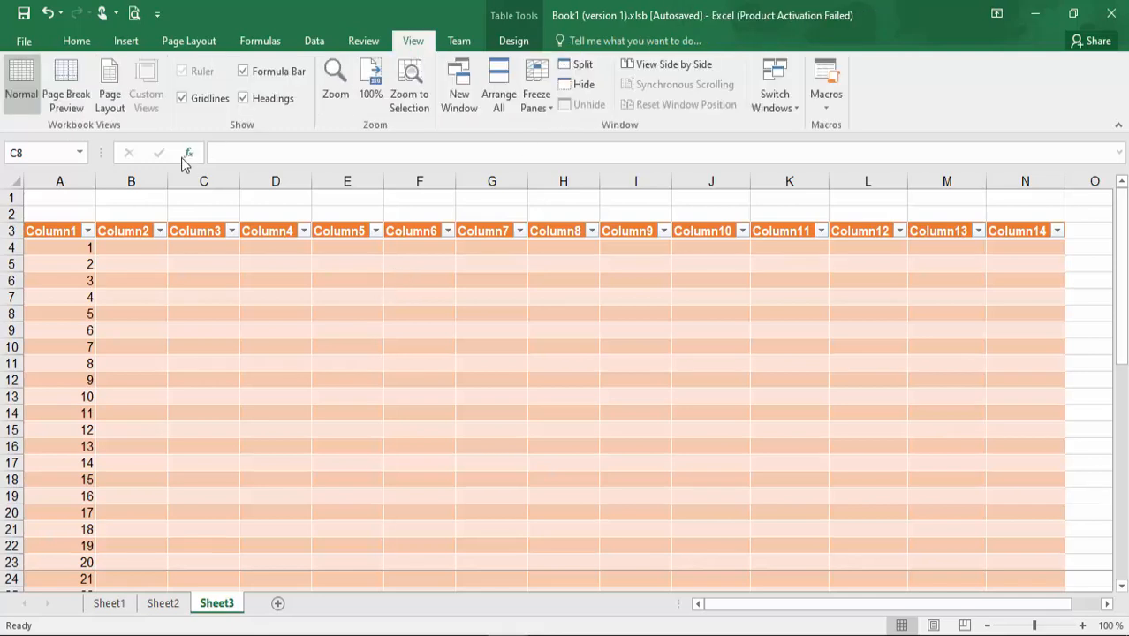
left_click(82, 108)
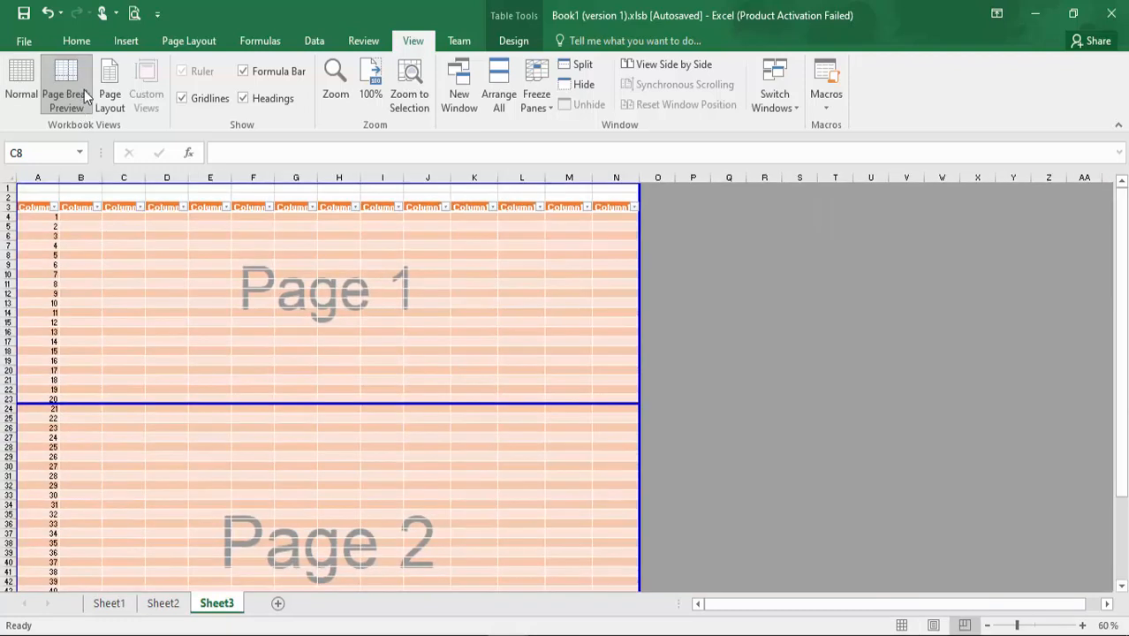
left_click(111, 95)
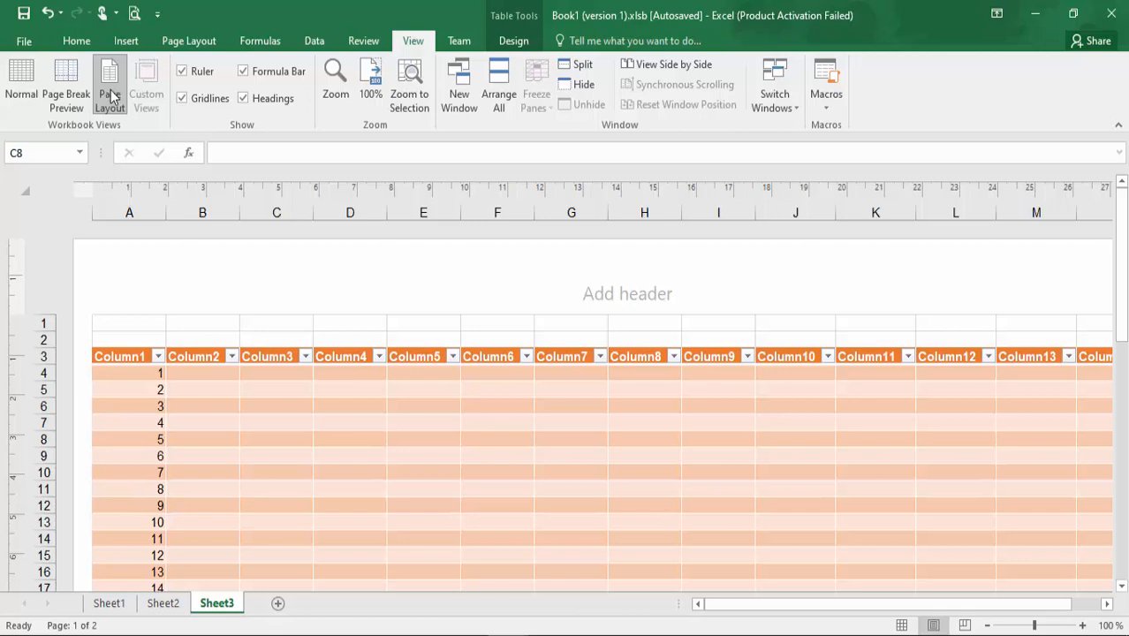
left_click(21, 92)
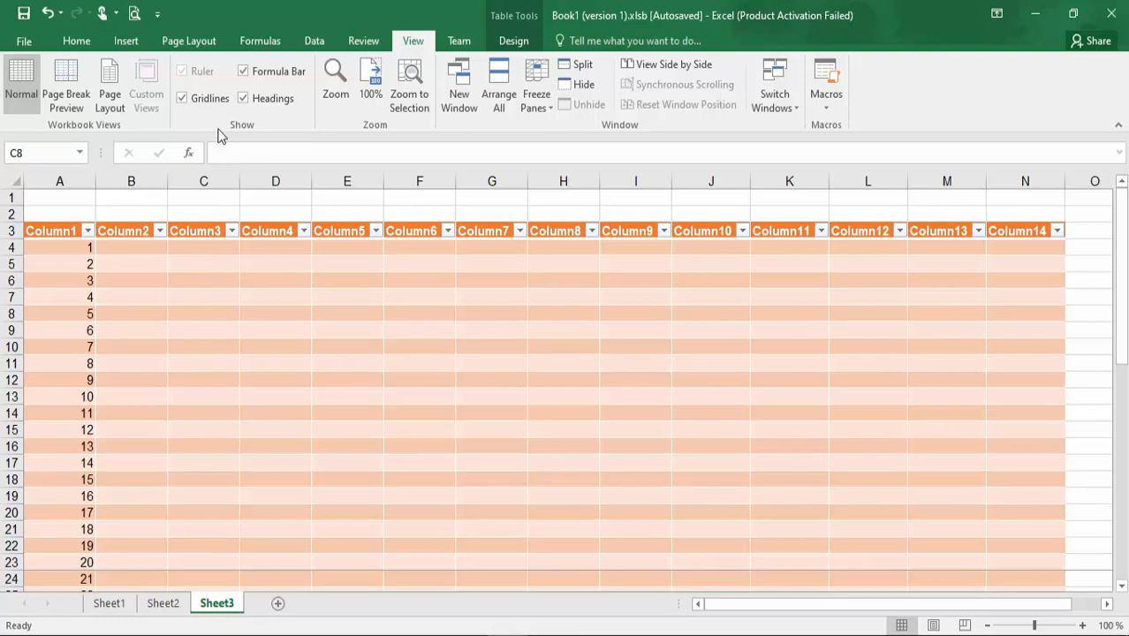
- Hide the gridlines, the headings and the formula bar one after another, showing each again
left_click(183, 98)
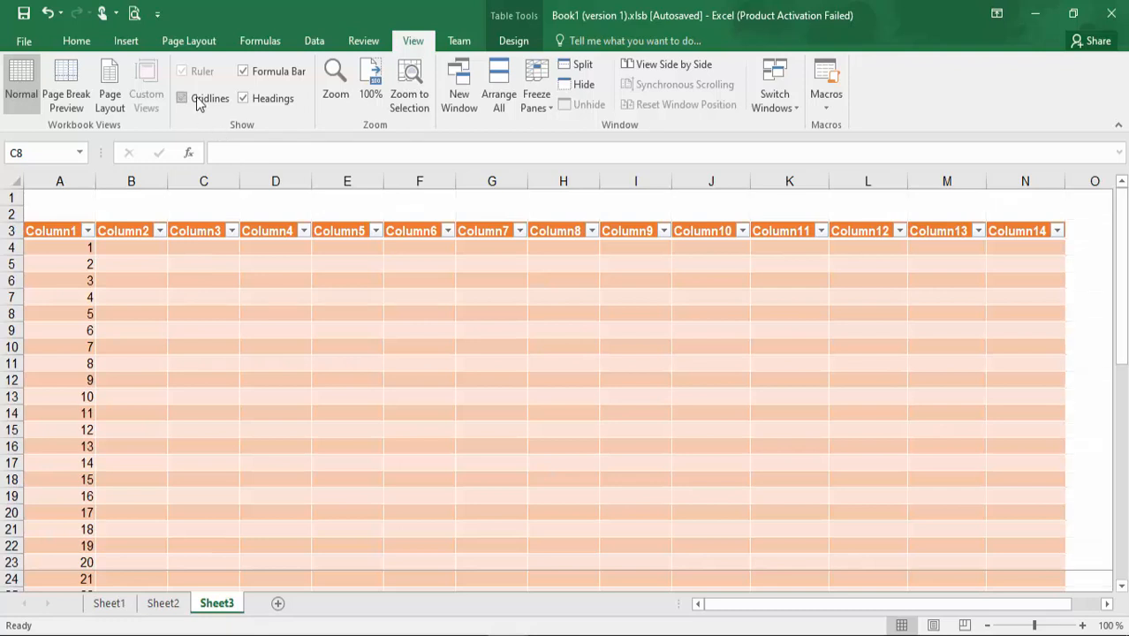
left_click(244, 98)
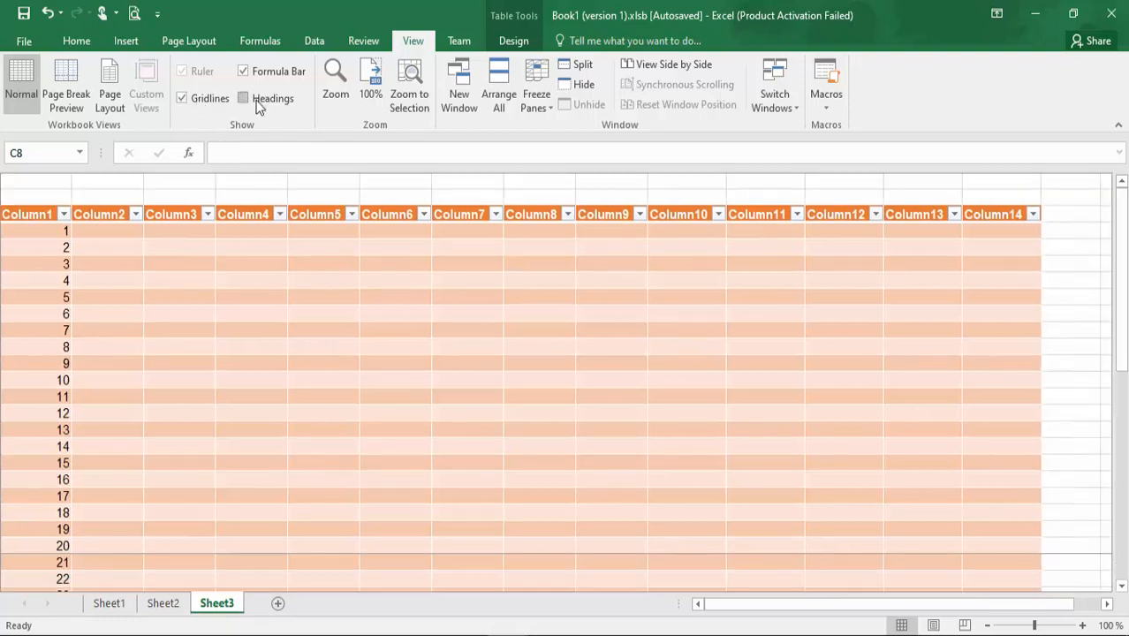
left_click(257, 102)
left_click(273, 78)
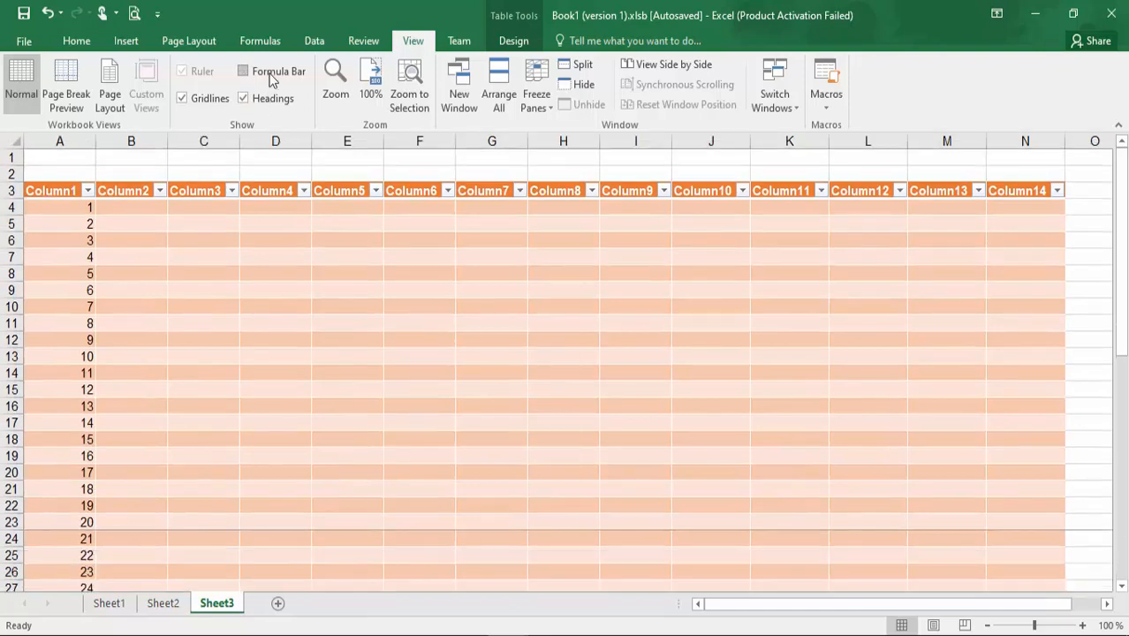
left_click(271, 77)
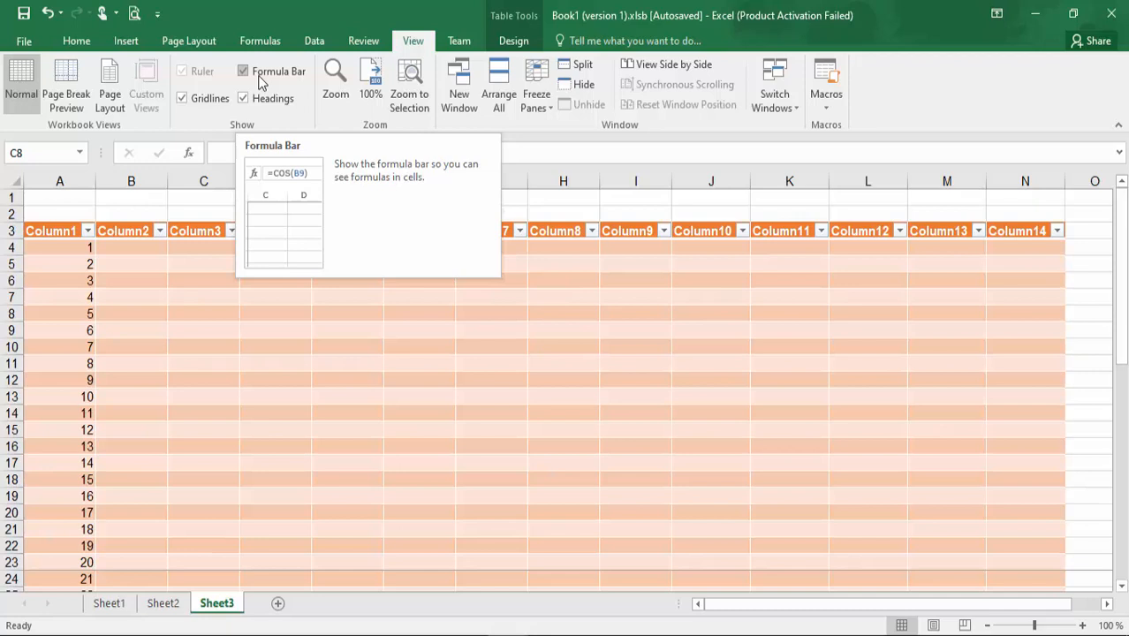
- Magnify the worksheet to 200%, and return it to 100%
left_click(336, 89)
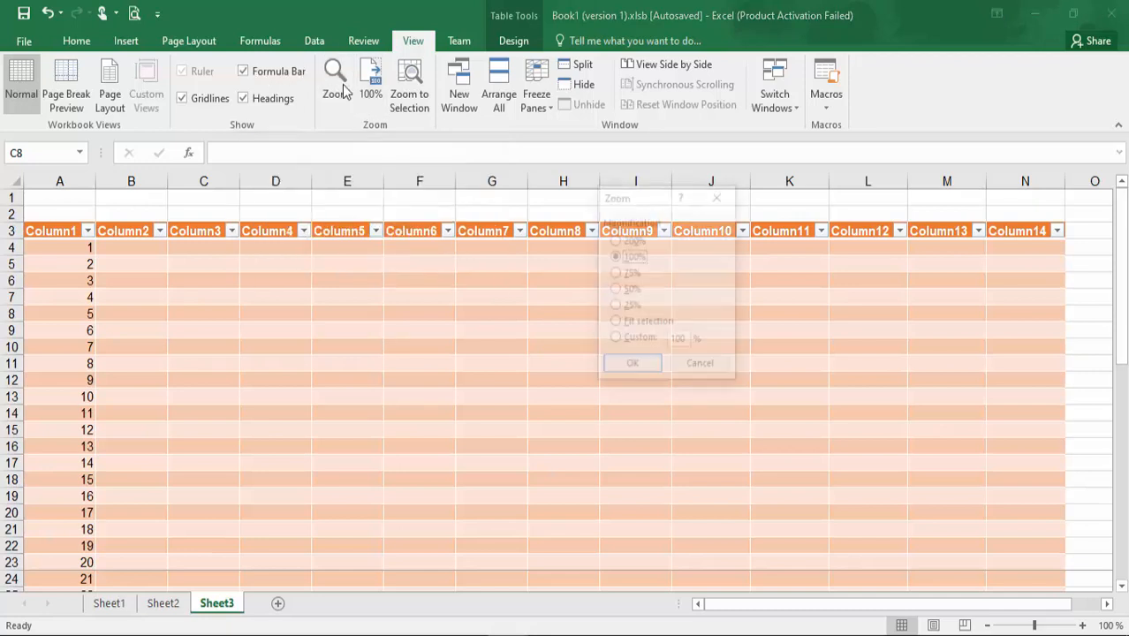
left_click(629, 274)
left_click(631, 241)
left_click(631, 366)
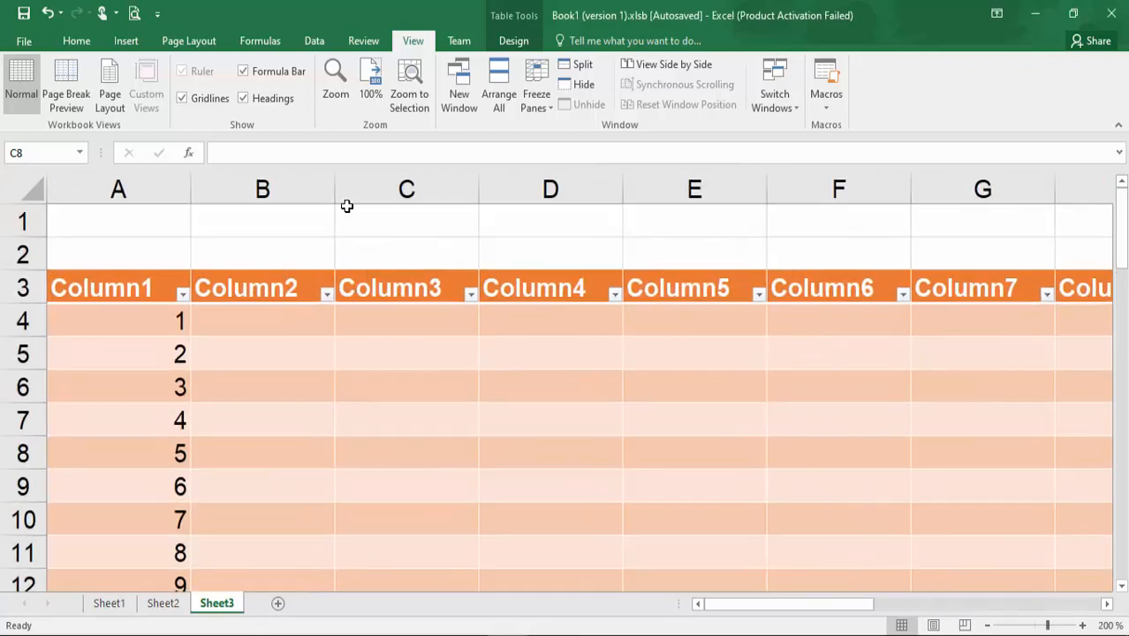
left_click(366, 104)
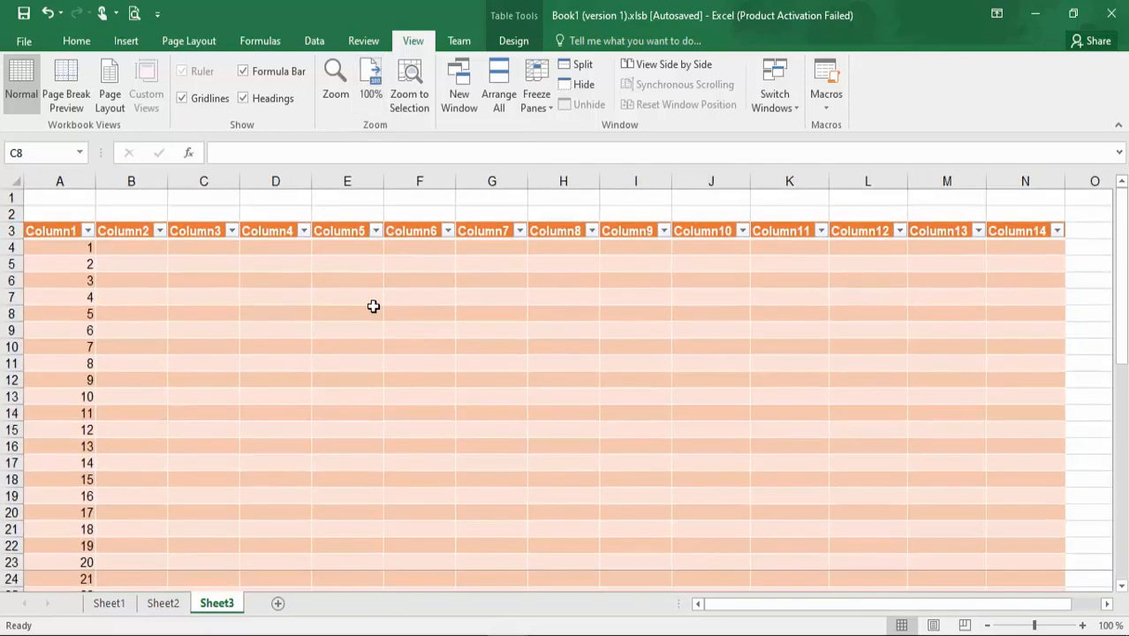
- Zoom the view to the selection, select cell A5, and restore 100% zoom with row 1 in view
left_click(404, 111)
left_click(342, 361)
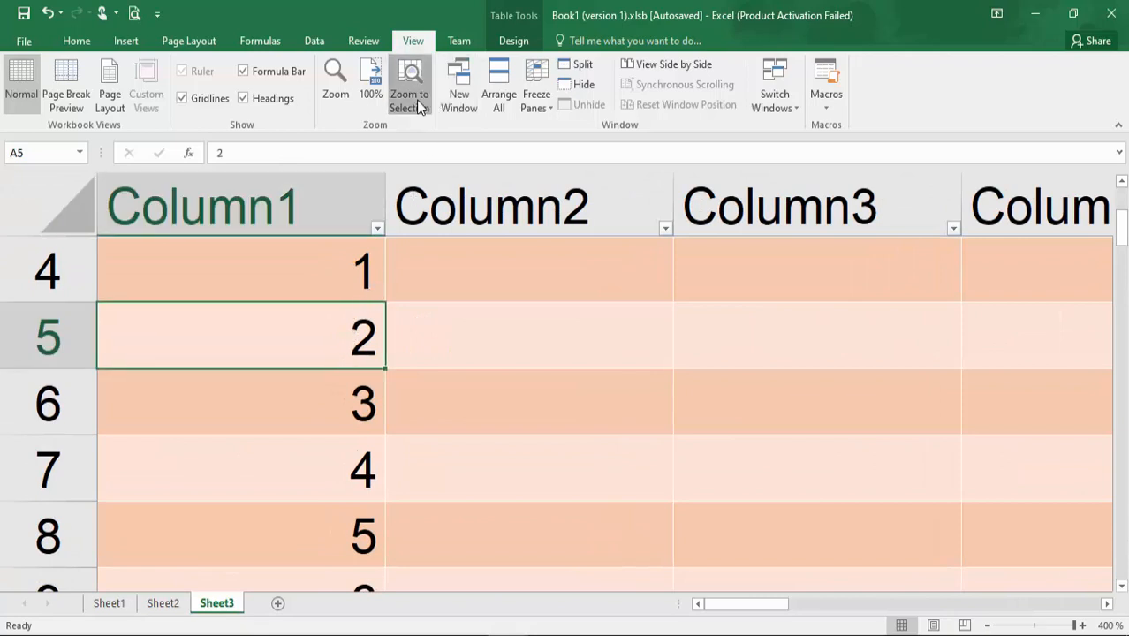
left_click(371, 97)
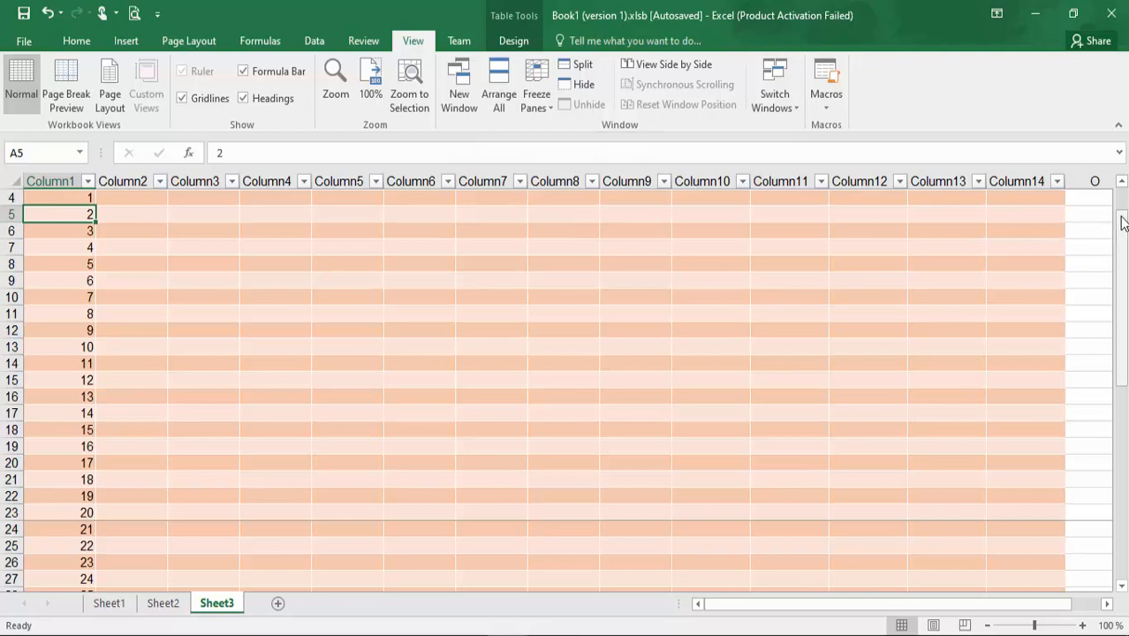
left_click_drag(1122, 217, 1119, 200)
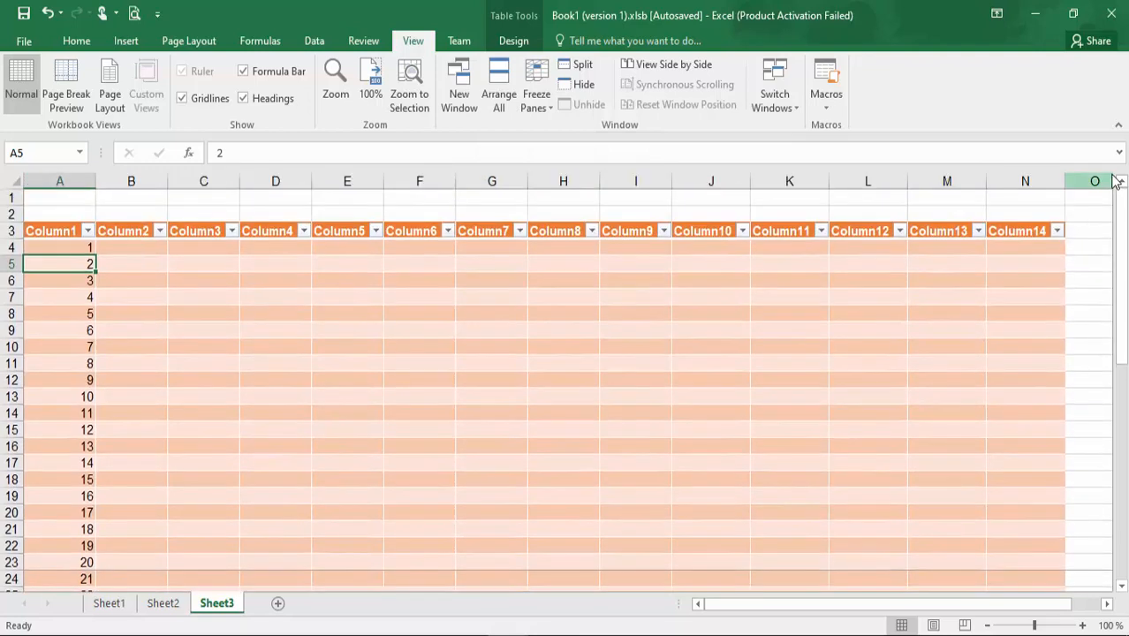
left_click(544, 110)
left_click(542, 111)
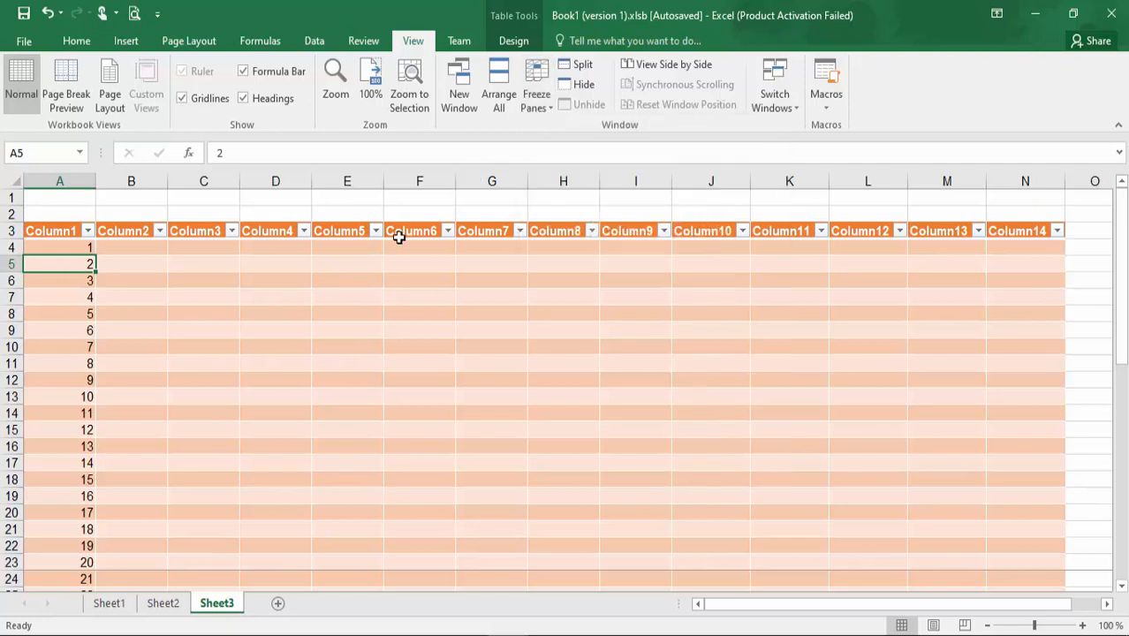
- Select the table's header cells A3:N3 and freeze the top row of the sheet
left_click_drag(55, 229, 1032, 230)
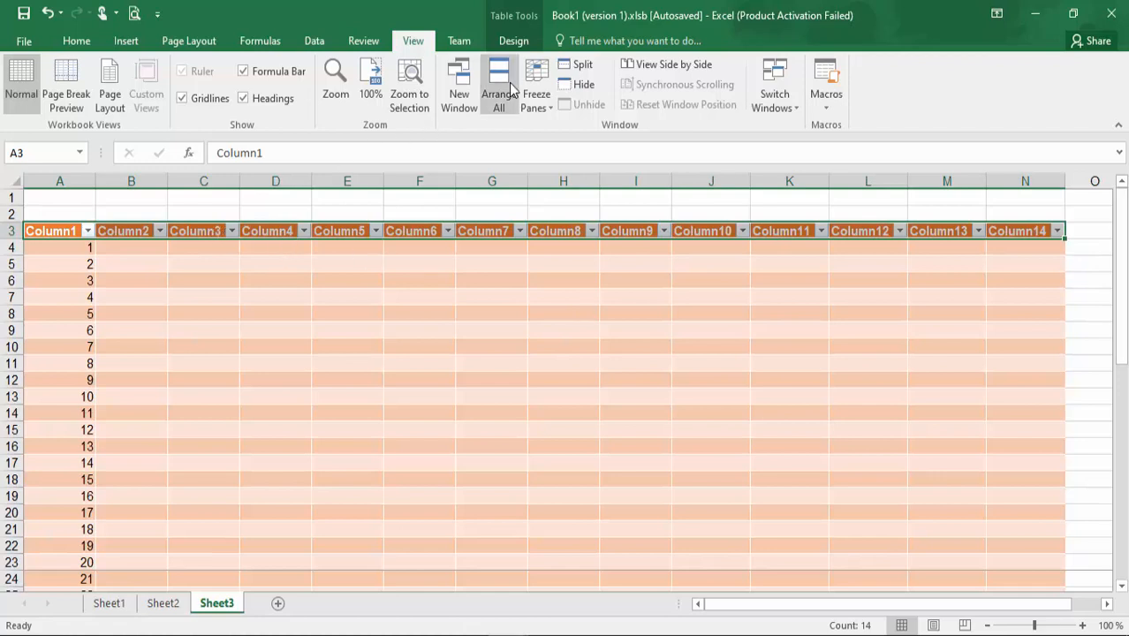
left_click(545, 81)
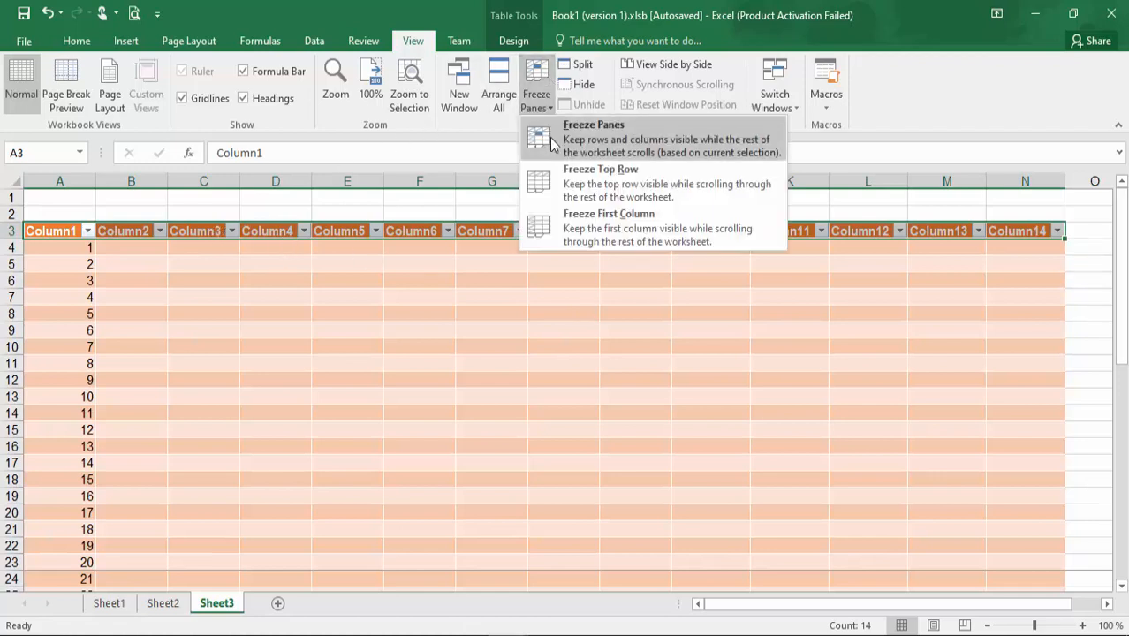
left_click(554, 142)
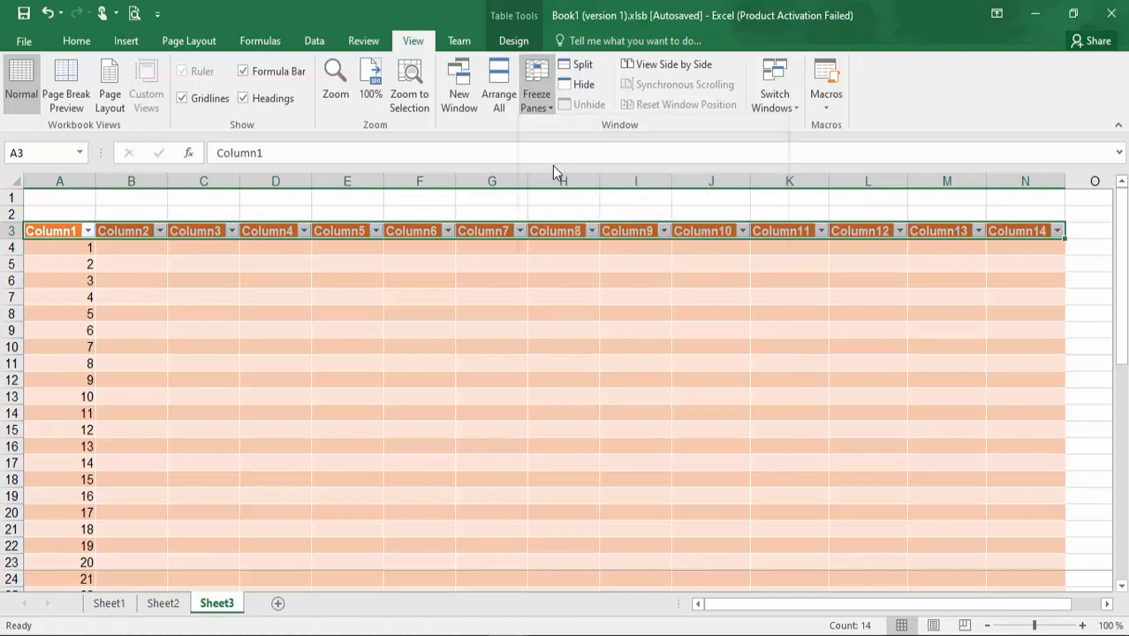
left_click(1104, 284)
left_click_drag(1122, 296, 1114, 250)
left_click(495, 300)
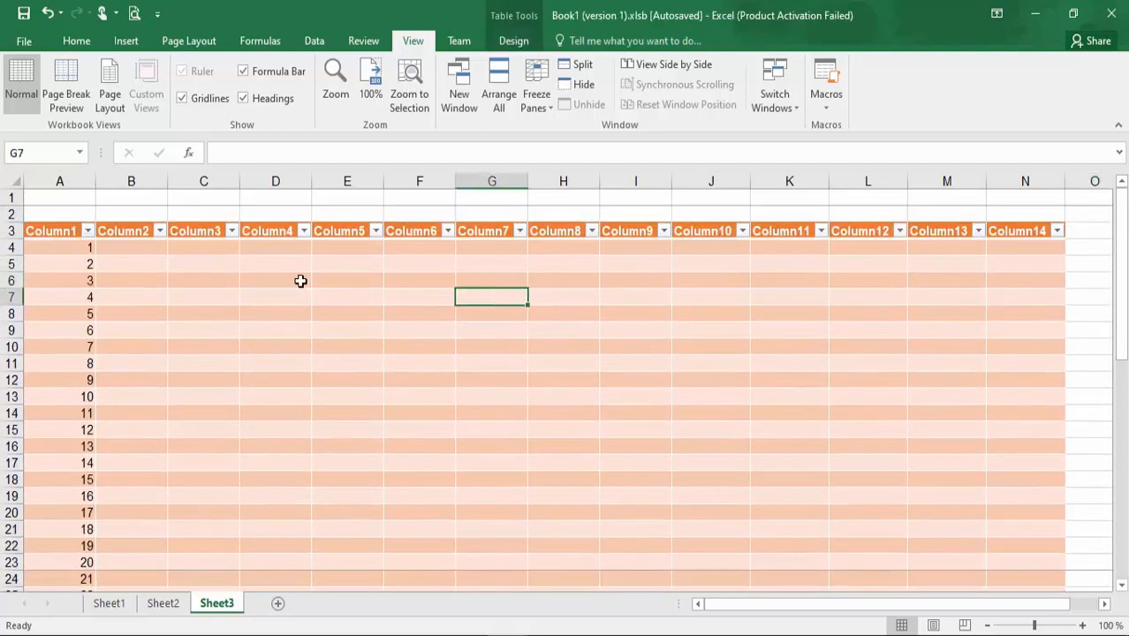
left_click_drag(1120, 352, 1122, 328)
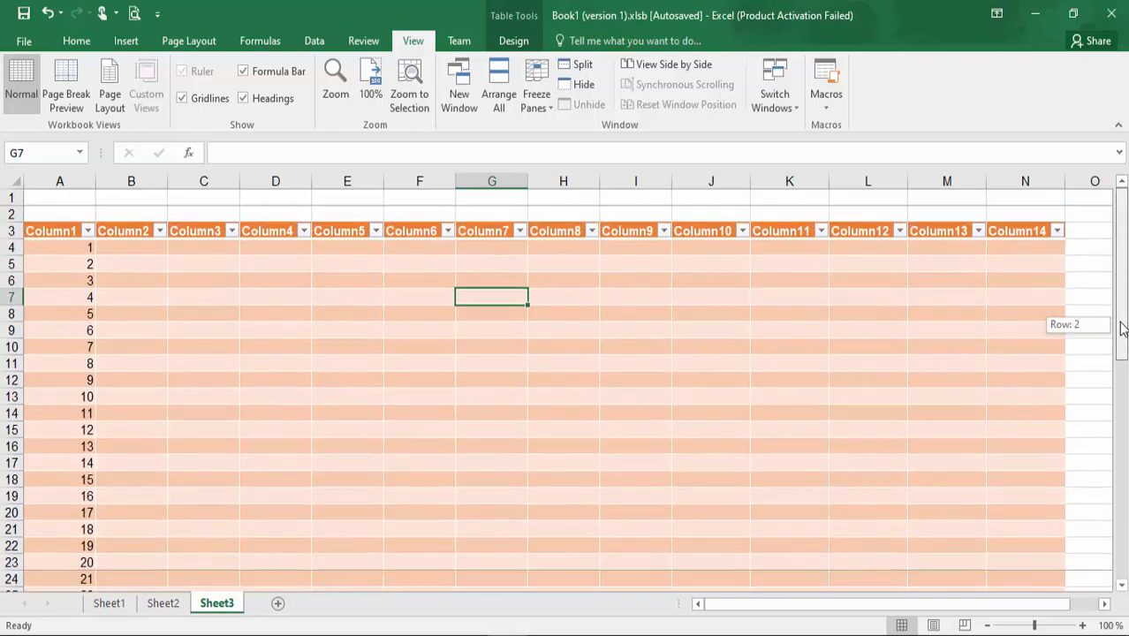
left_click_drag(996, 316, 1029, 284)
left_click(251, 303)
left_click(30, 227)
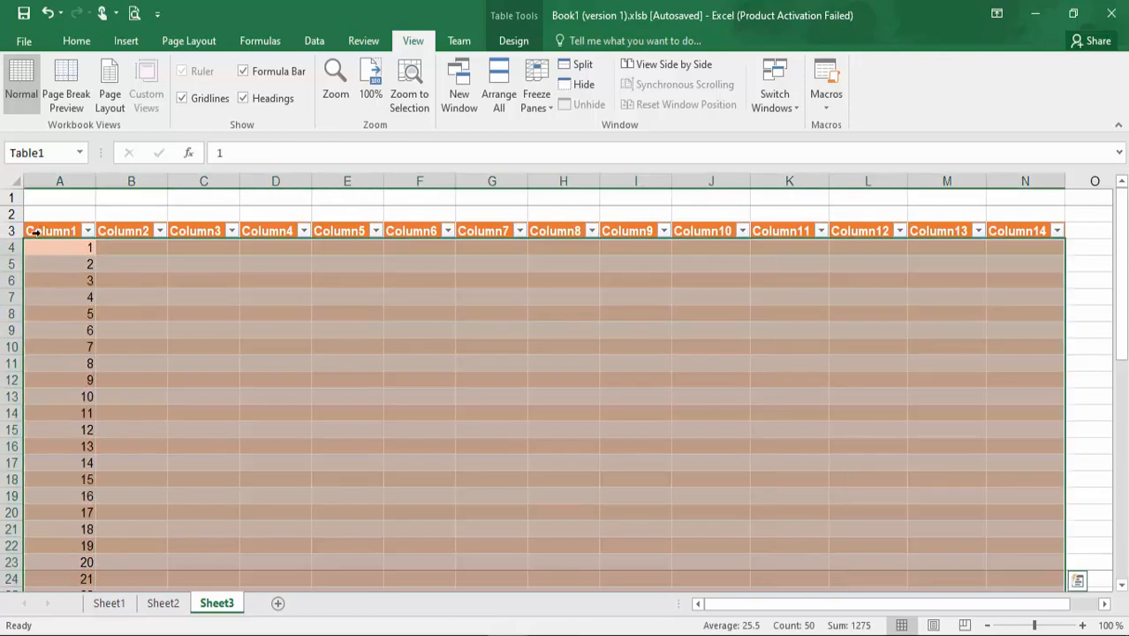
left_click(35, 231)
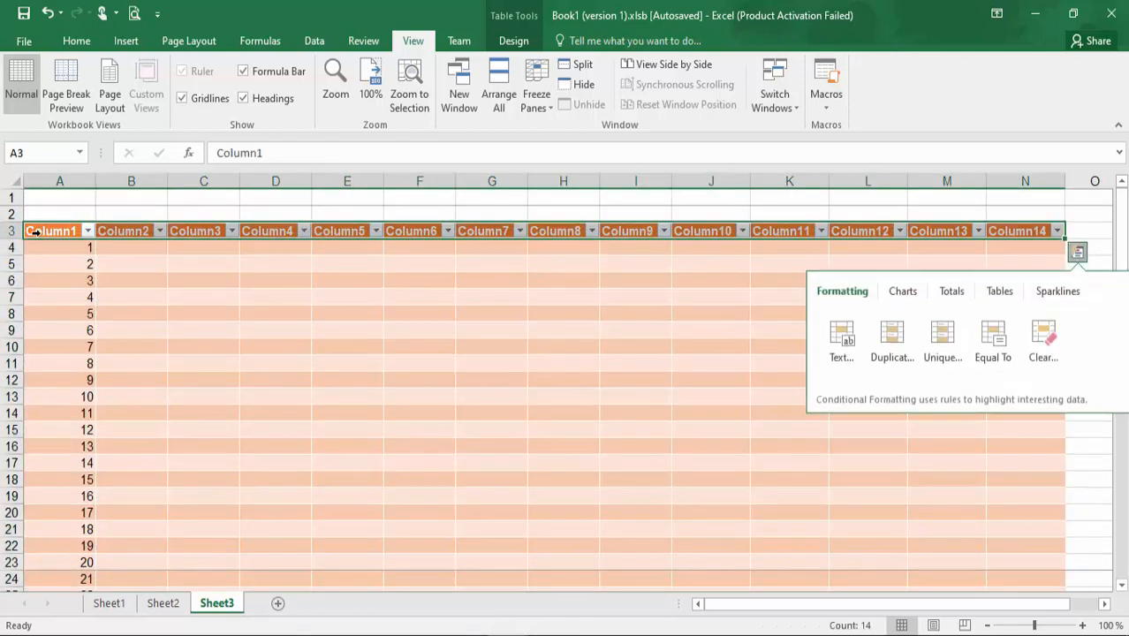
left_click(126, 275)
left_click(53, 226)
left_click_drag(337, 294, 1027, 598)
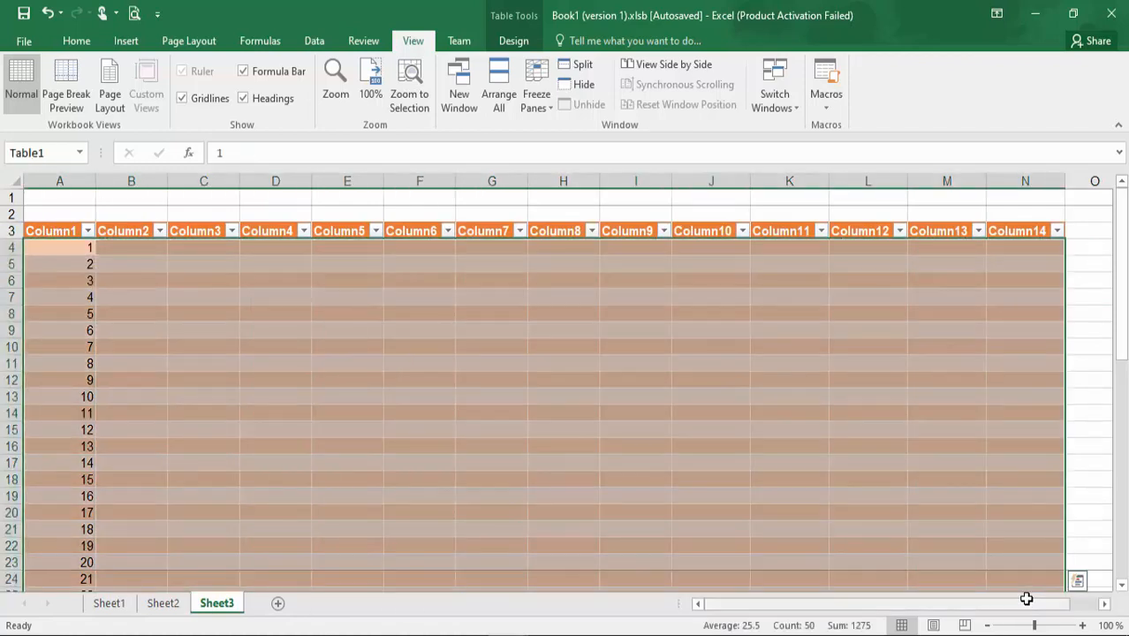
scroll(688, 457, "up", 10)
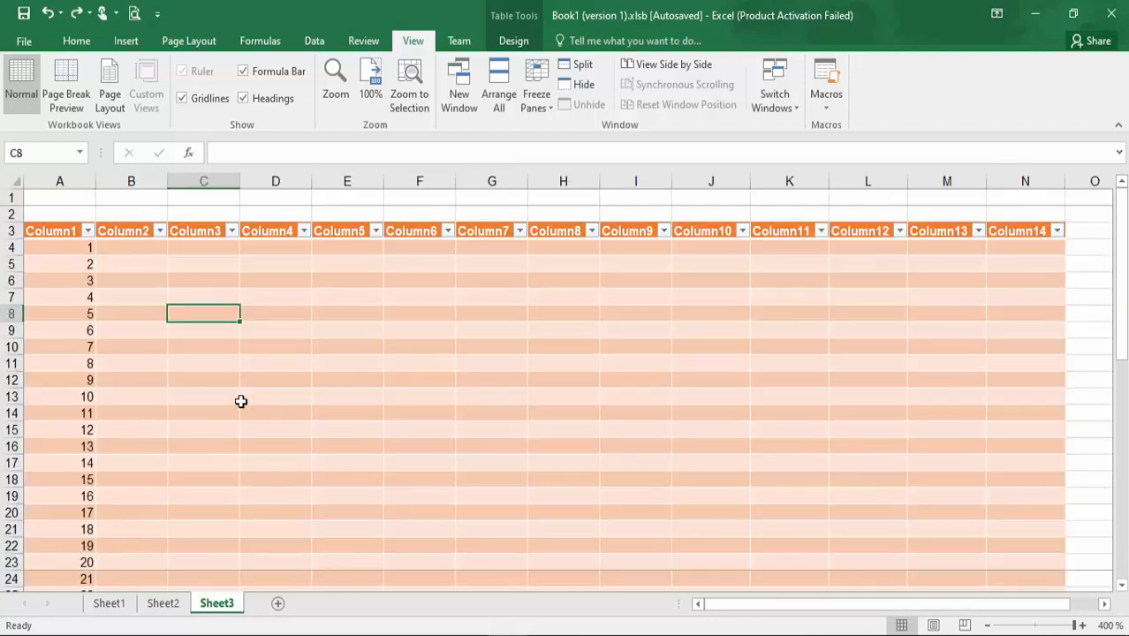
- Move the whole table, including its header row, so that it starts in cell A1
left_click_drag(55, 231, 993, 613)
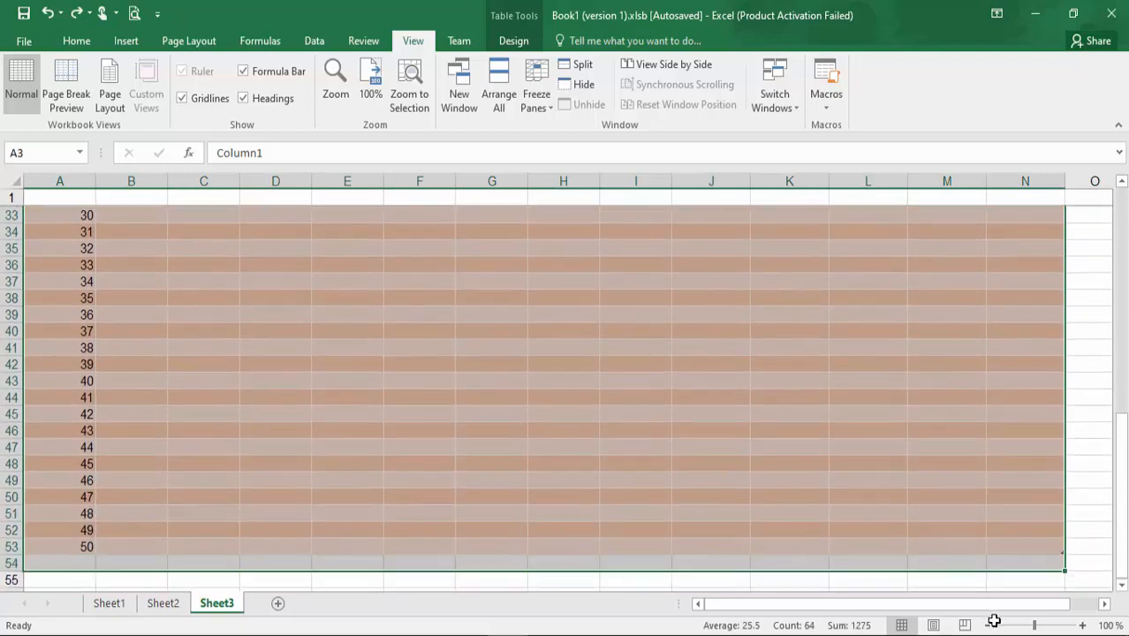
key("ctrl+c")
key("ctrl+Home")
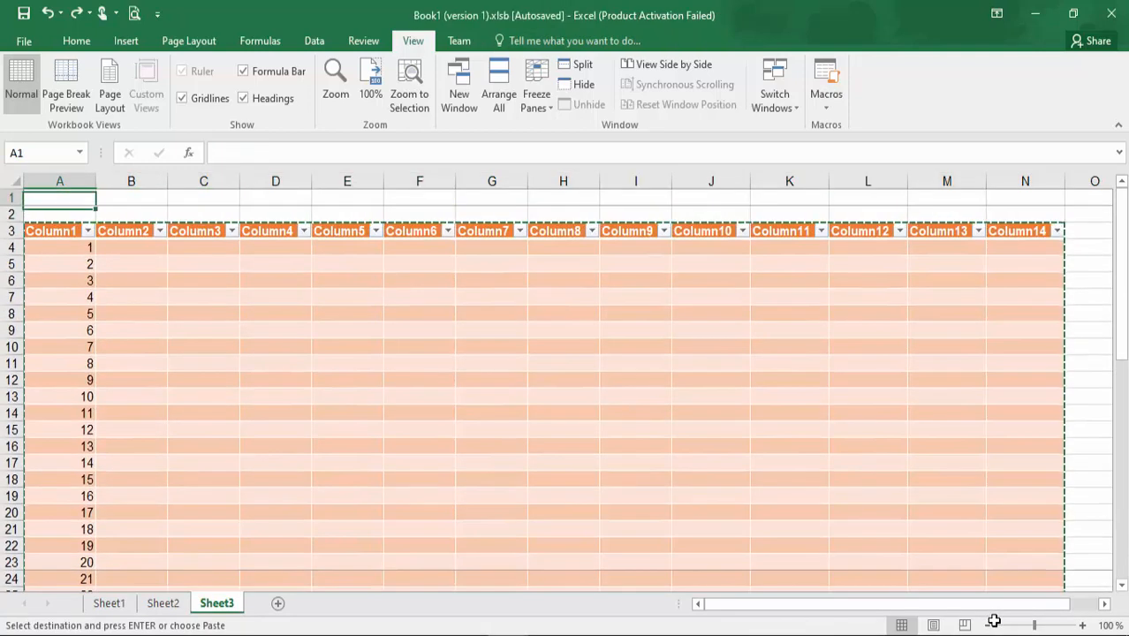
key("Return")
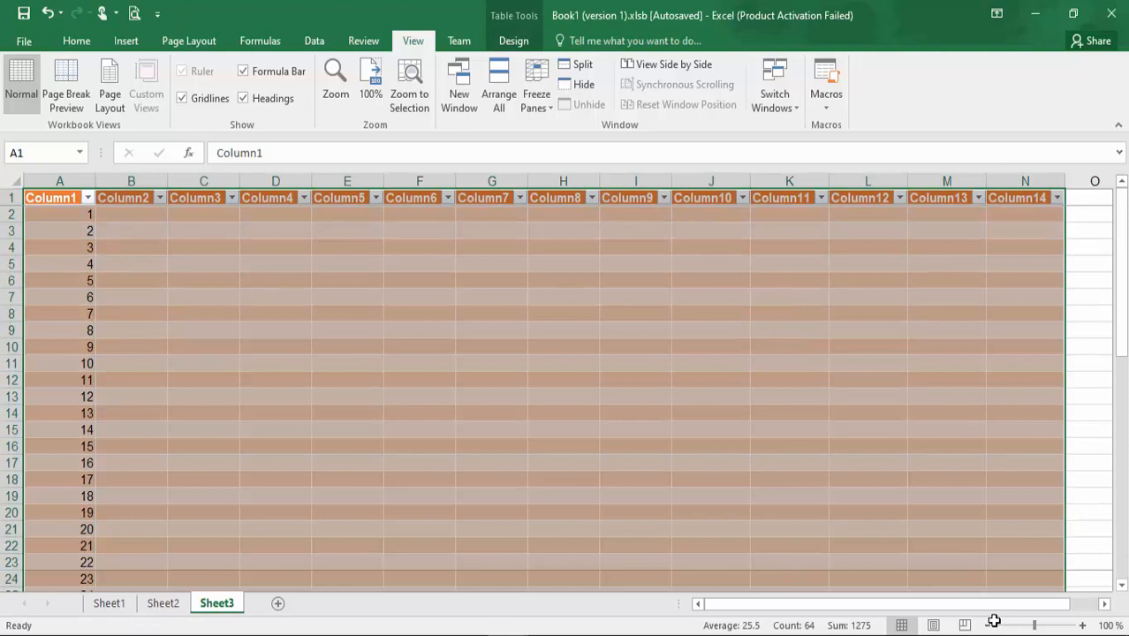
left_click(814, 464)
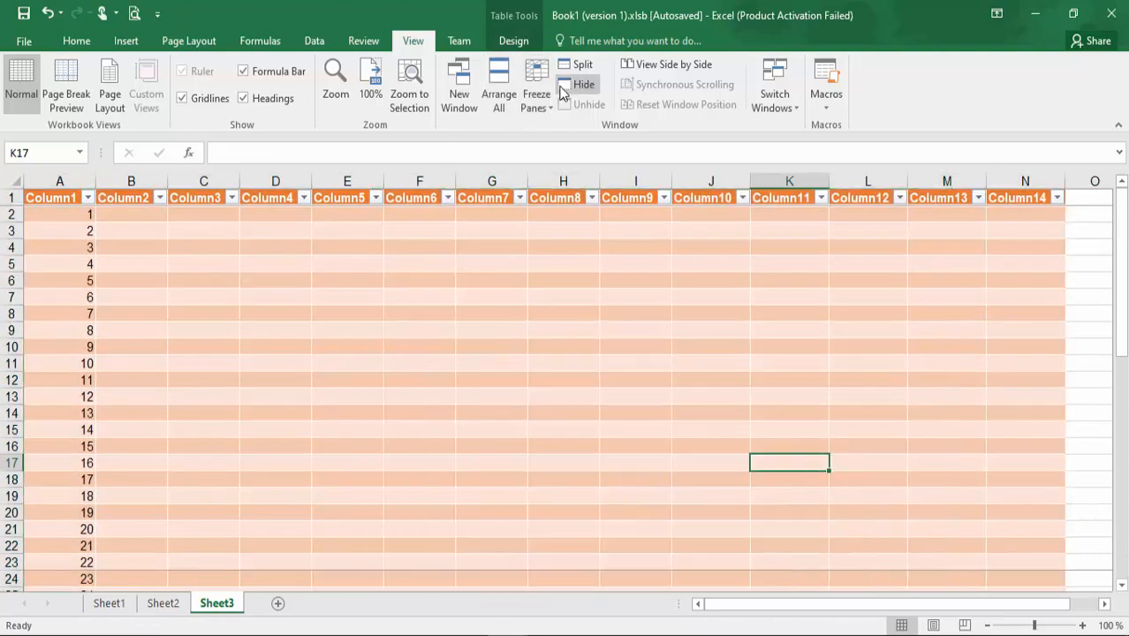
- Freeze the top row holding the table headers and check it against the lower rows
left_click(537, 93)
left_click(560, 167)
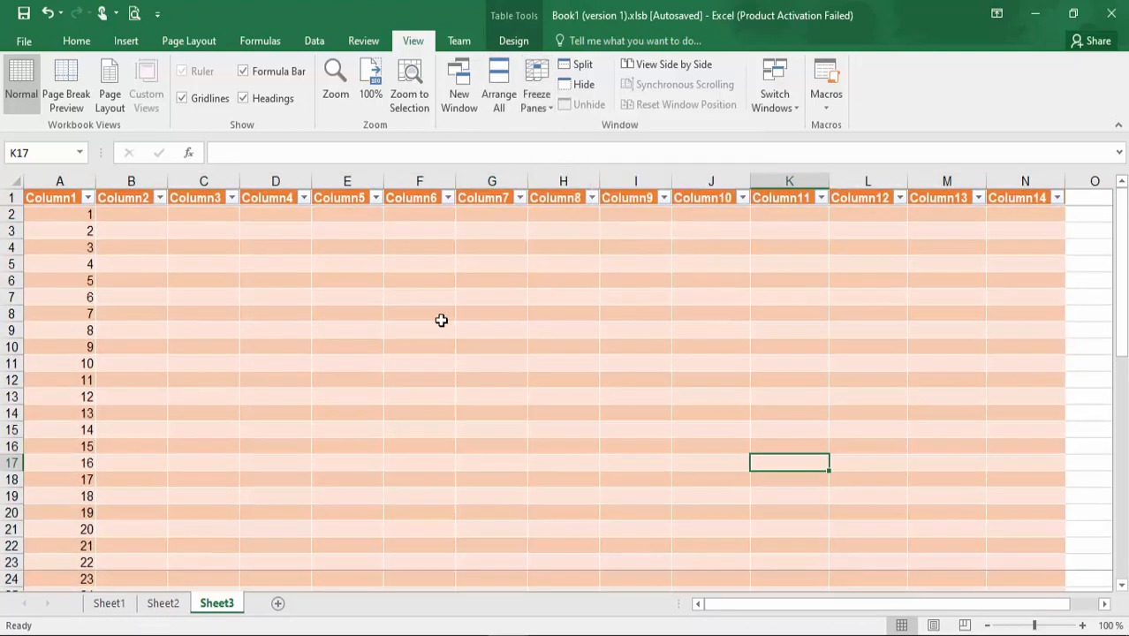
left_click_drag(1121, 300, 1120, 388)
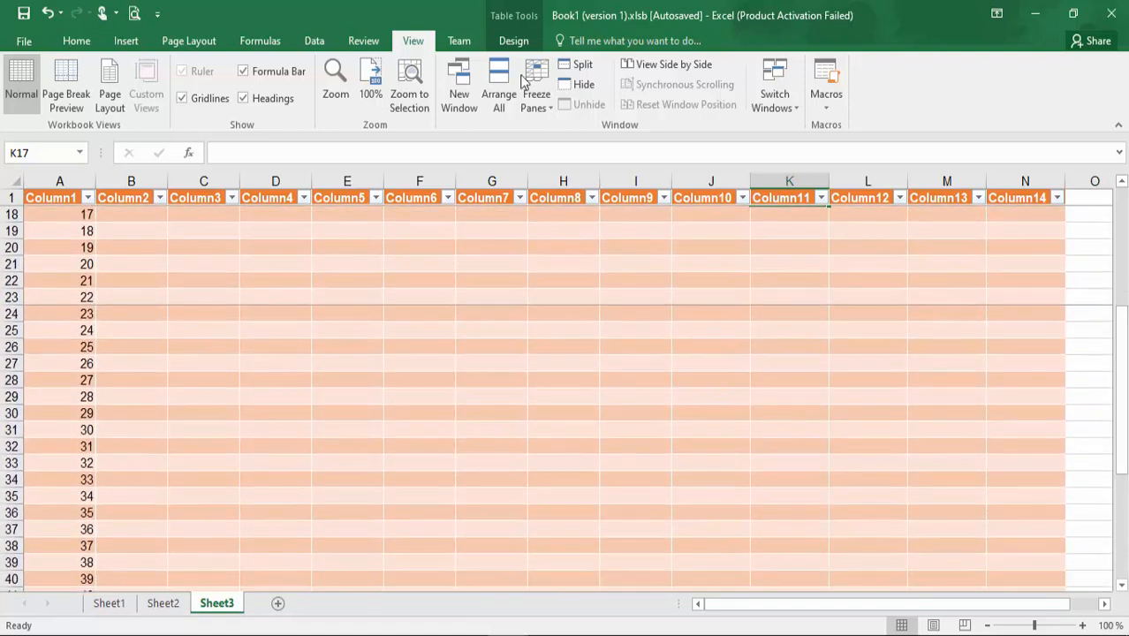
left_click(547, 95)
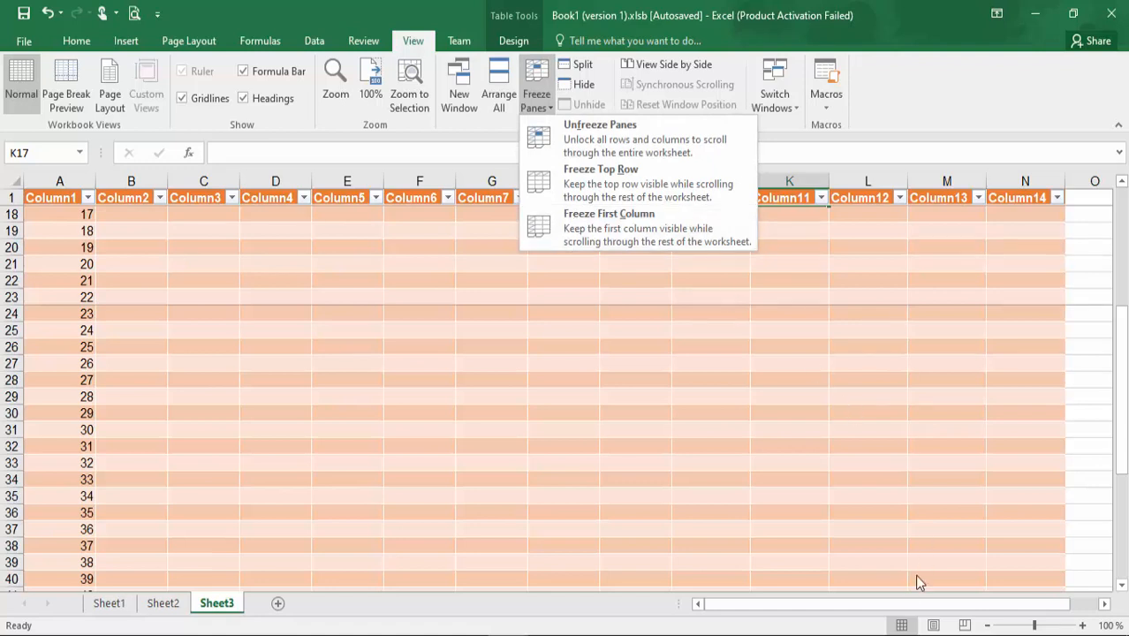
- Copy the table columns Column11 to Column14 and paste them beside the table, starting at cell O1
left_click(899, 605)
left_click_drag(900, 605, 861, 610)
left_click(784, 203)
left_click_drag(851, 213, 982, 518)
key("shift+Right")
key("ctrl+c")
key("Right")
key("Right")
key("Right")
key("Right")
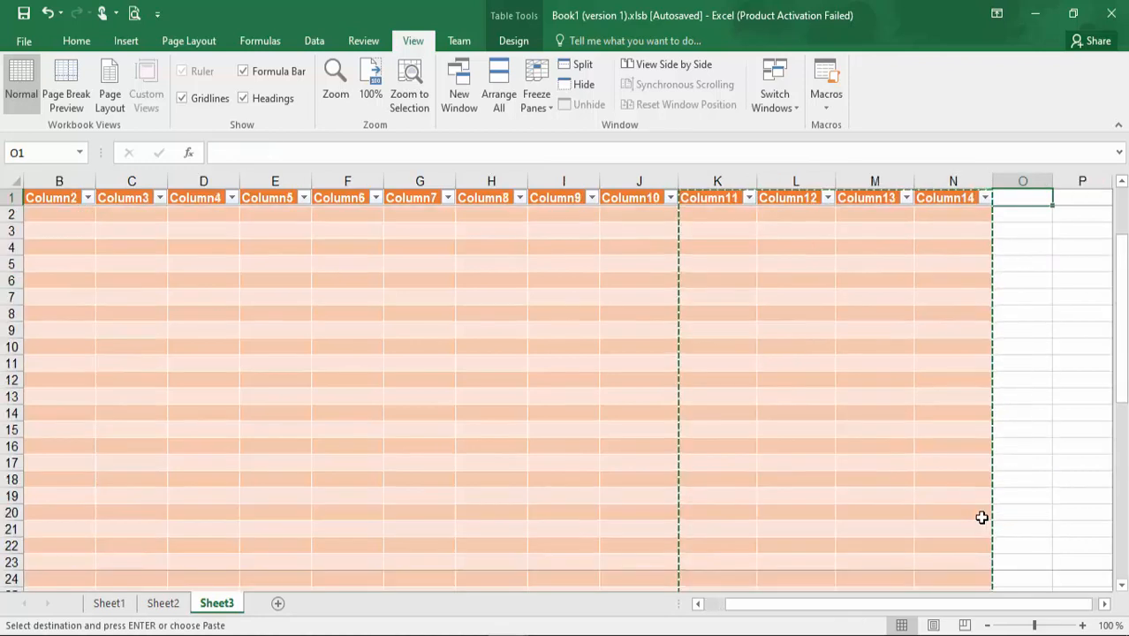
key("ctrl+v")
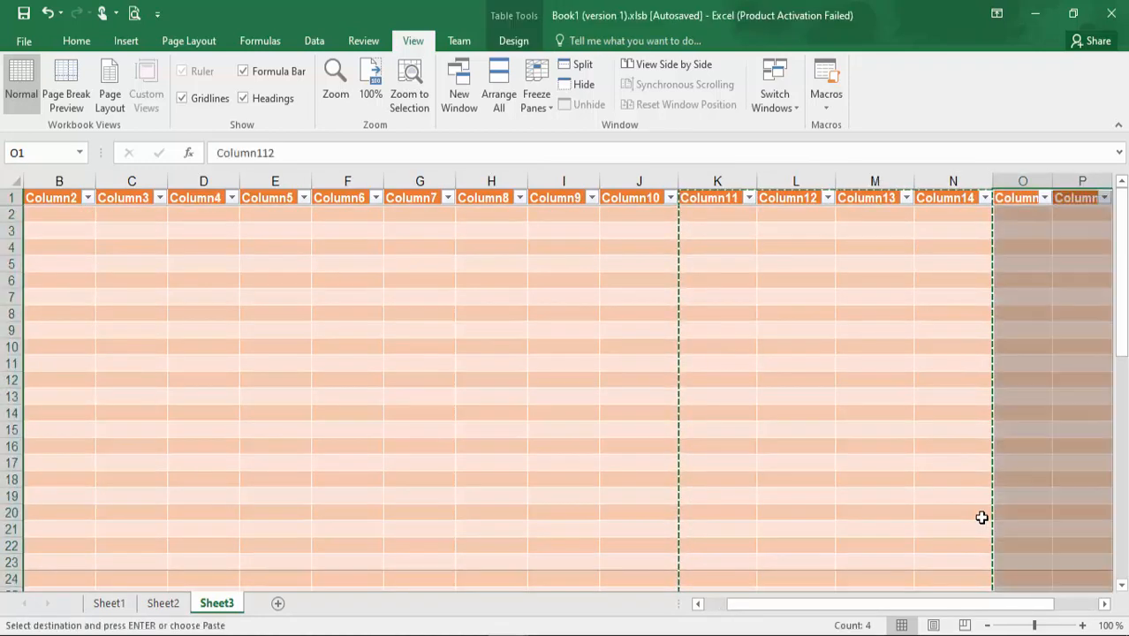
left_click(811, 434)
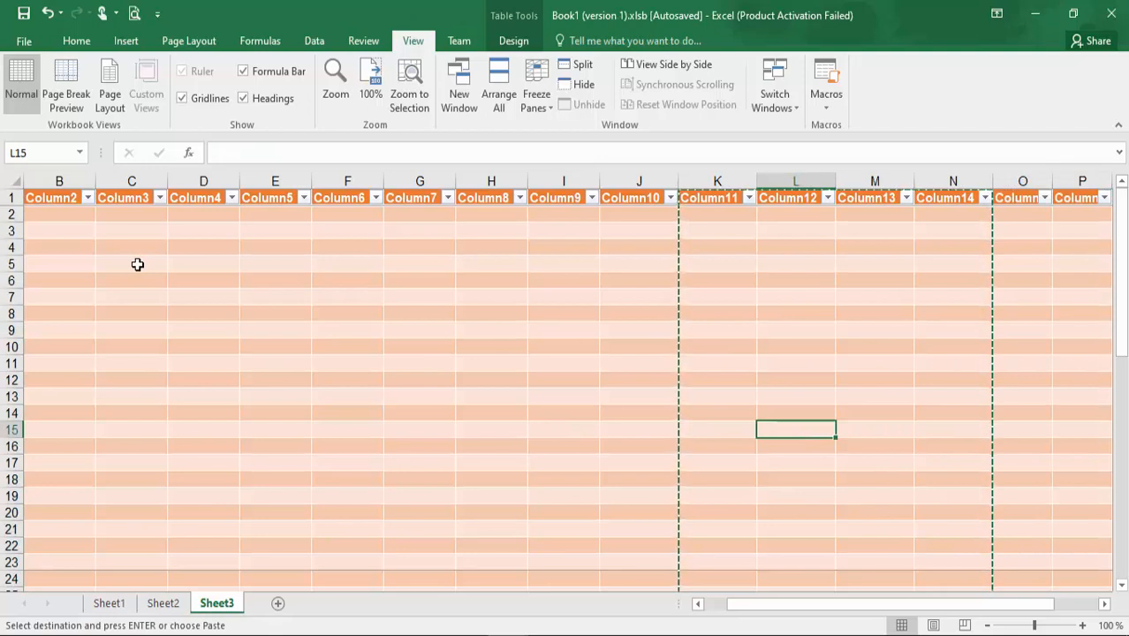
- Freeze the first column of the sheet, starting with column A in view
left_click_drag(731, 605, 712, 606)
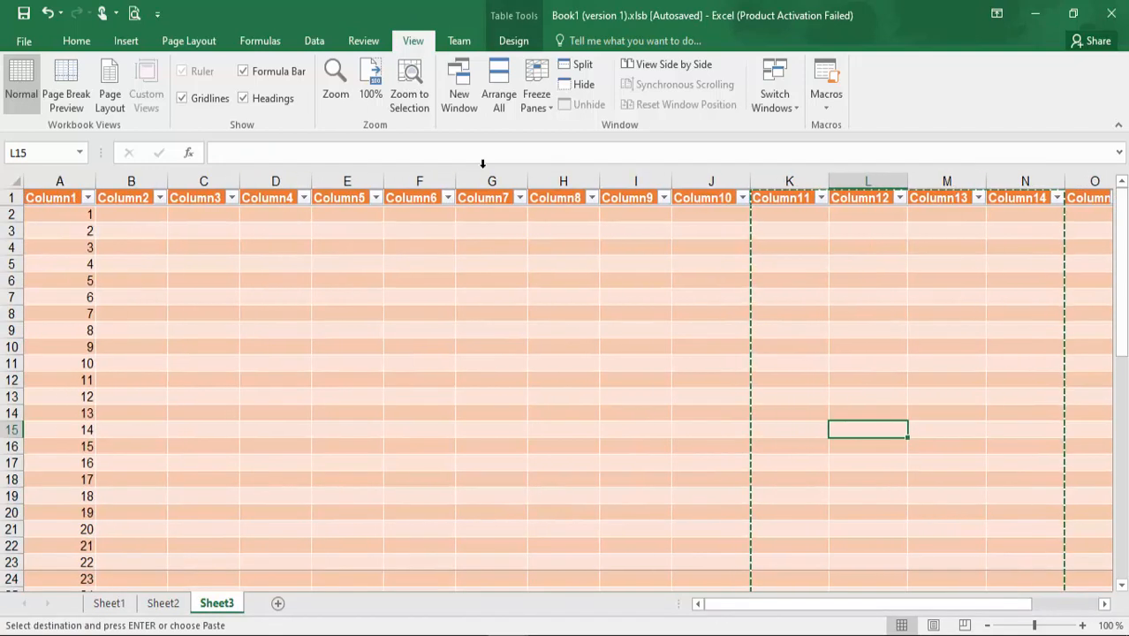
left_click(536, 95)
left_click(570, 237)
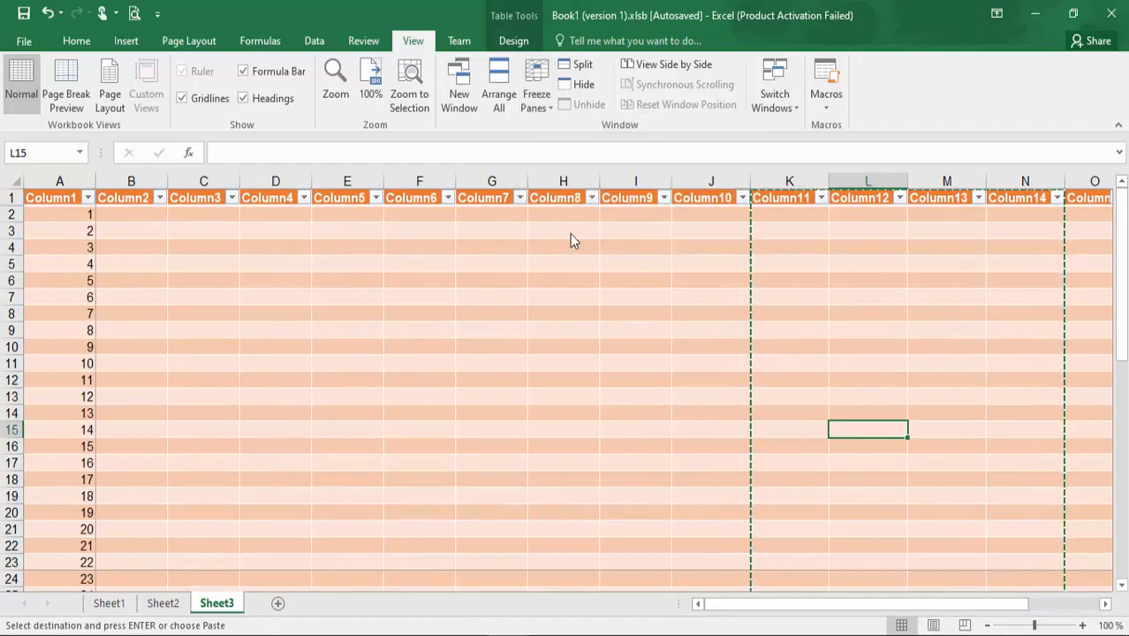
left_click_drag(744, 607, 718, 581)
- View the workbook side by side with Book1, and close the Book1 window
left_click(675, 65)
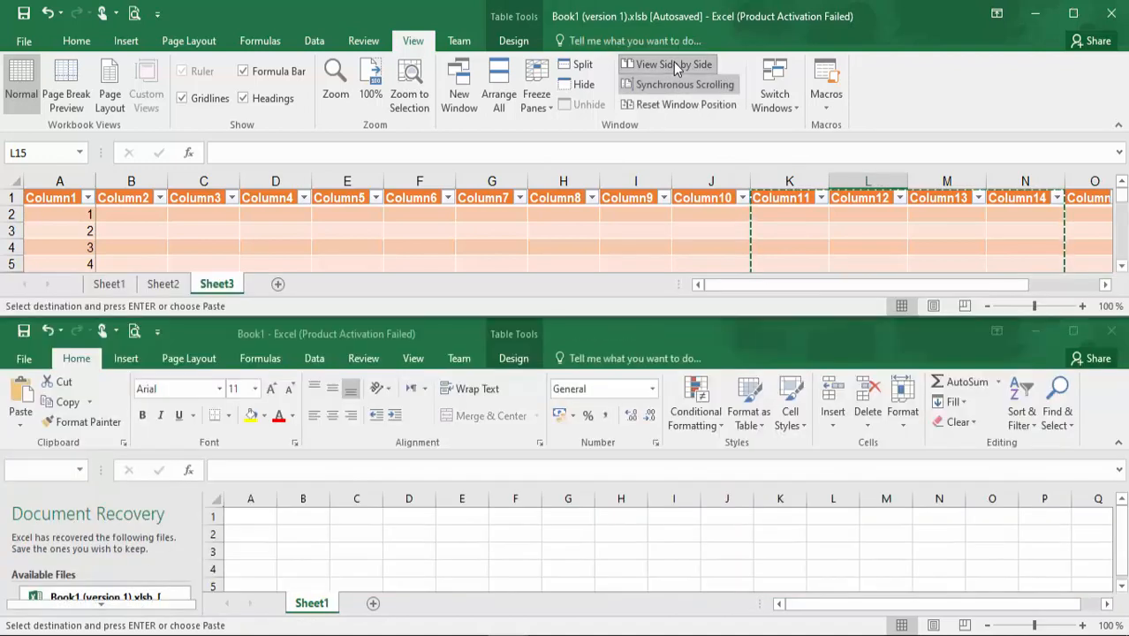
left_click(1117, 340)
left_click(1112, 332)
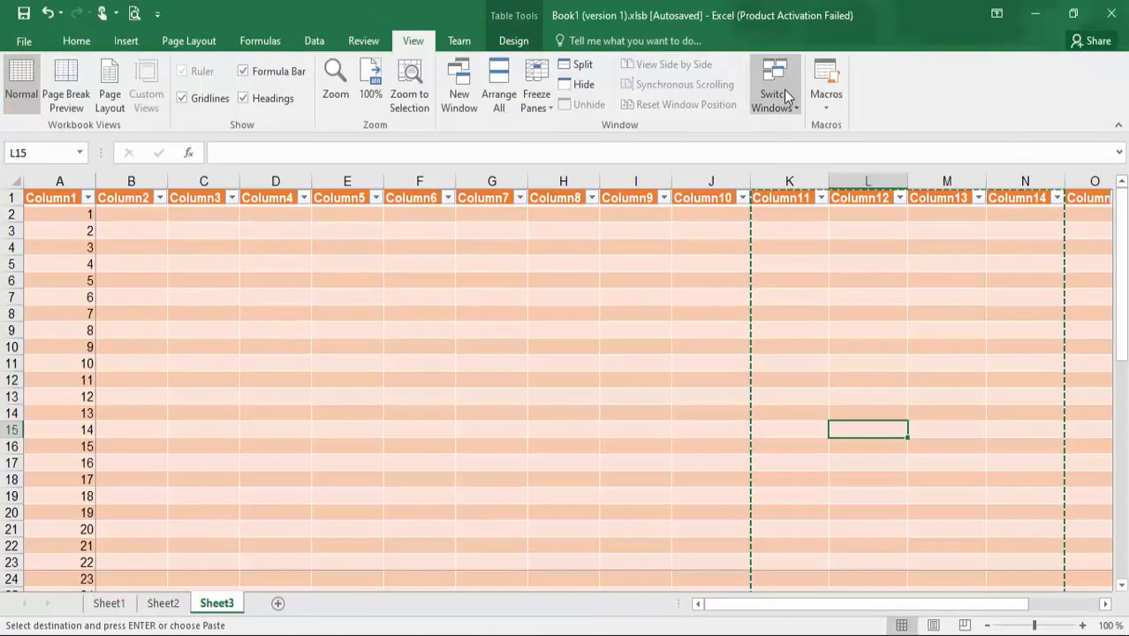
- Look at the list of windows available for switching, dismiss it, and select cell I5
left_click(786, 96)
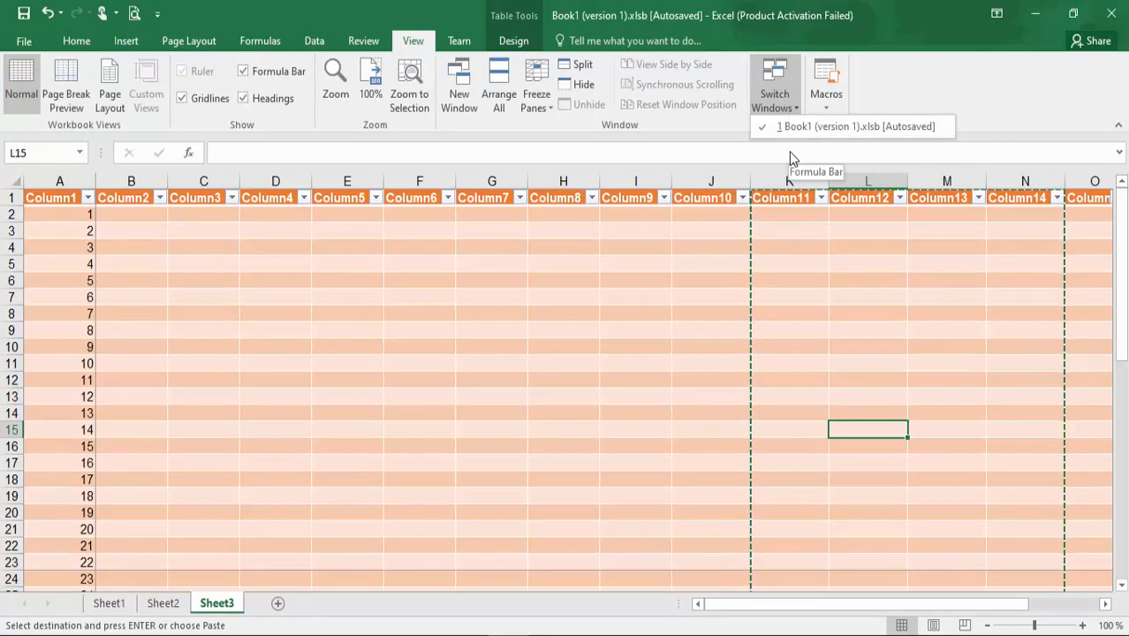
left_click(866, 7)
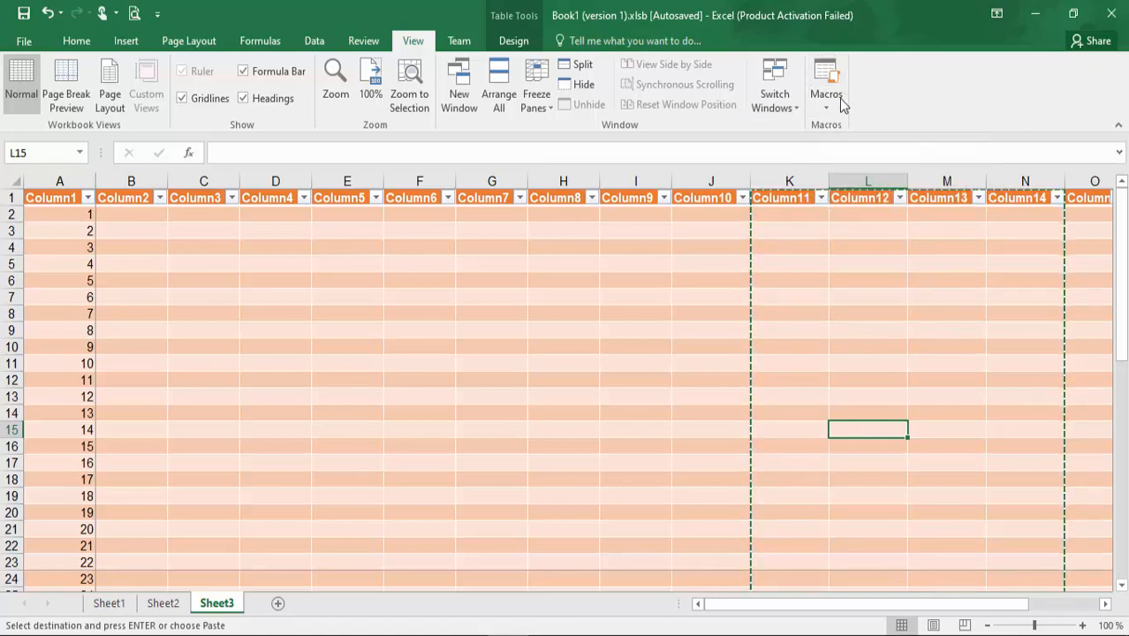
left_click(618, 264)
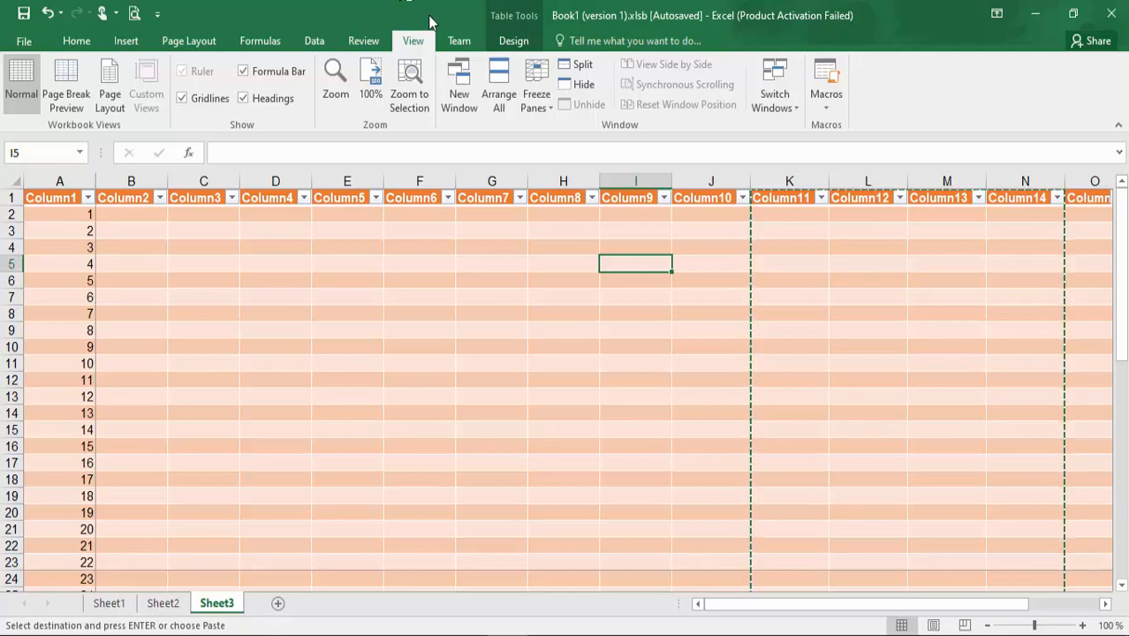
- Look over the Team commands, bring up the formula commands, and add a new blank worksheet
left_click(459, 41)
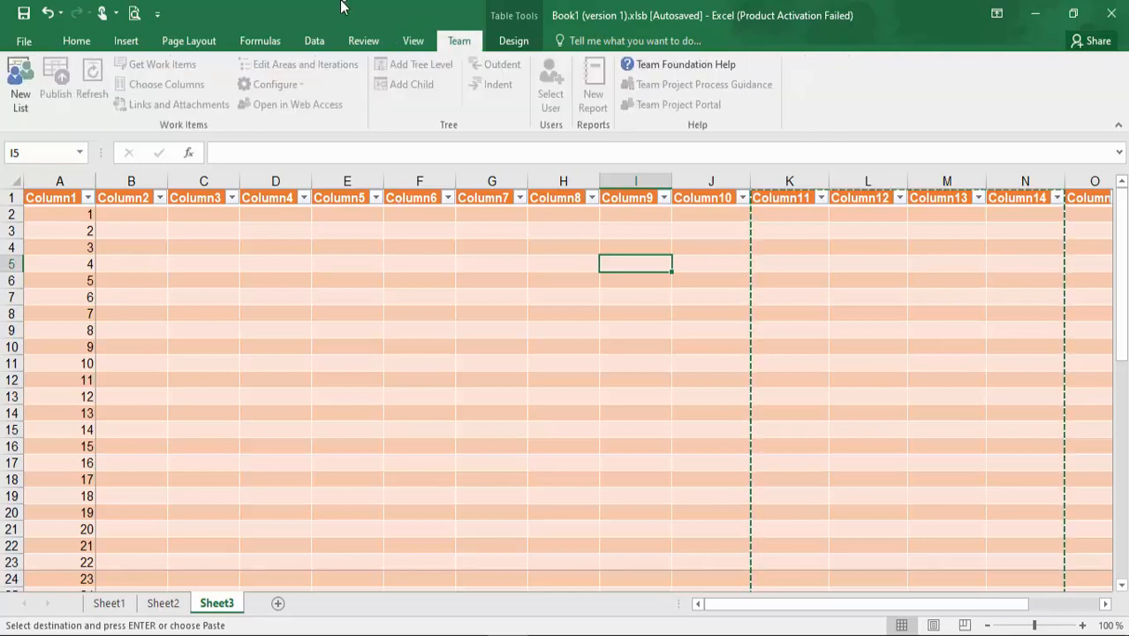
left_click(261, 41)
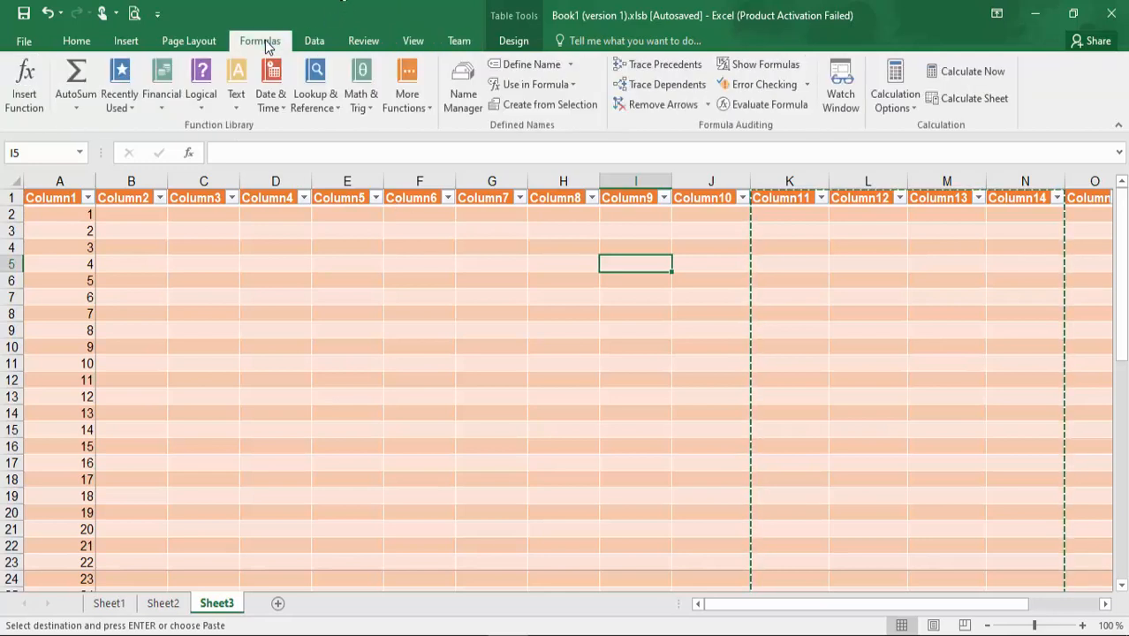
left_click(278, 604)
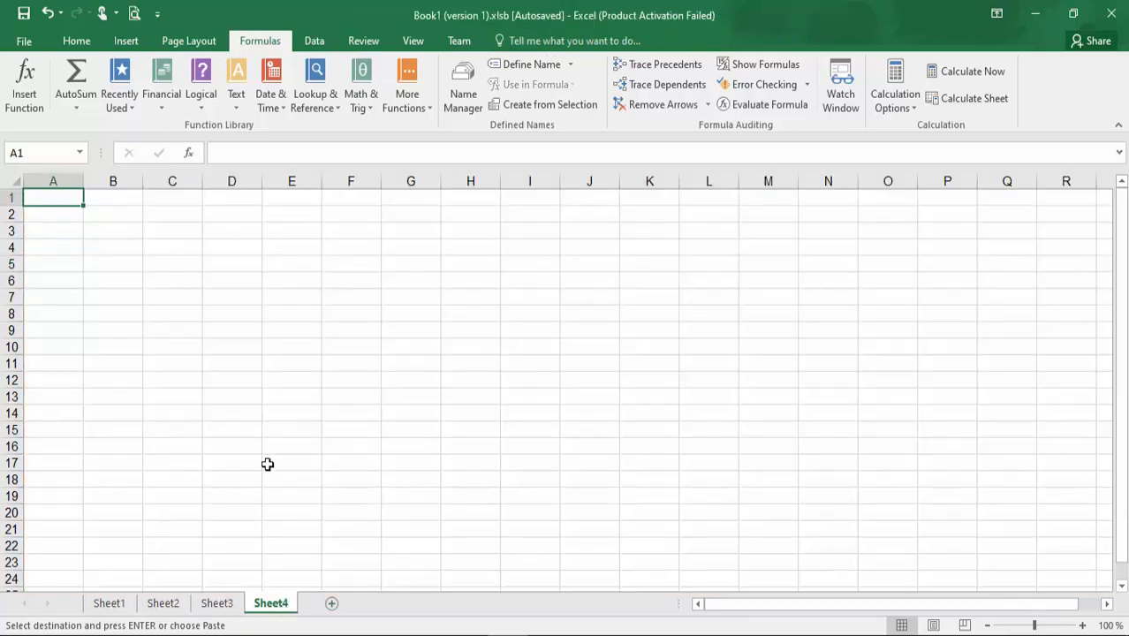
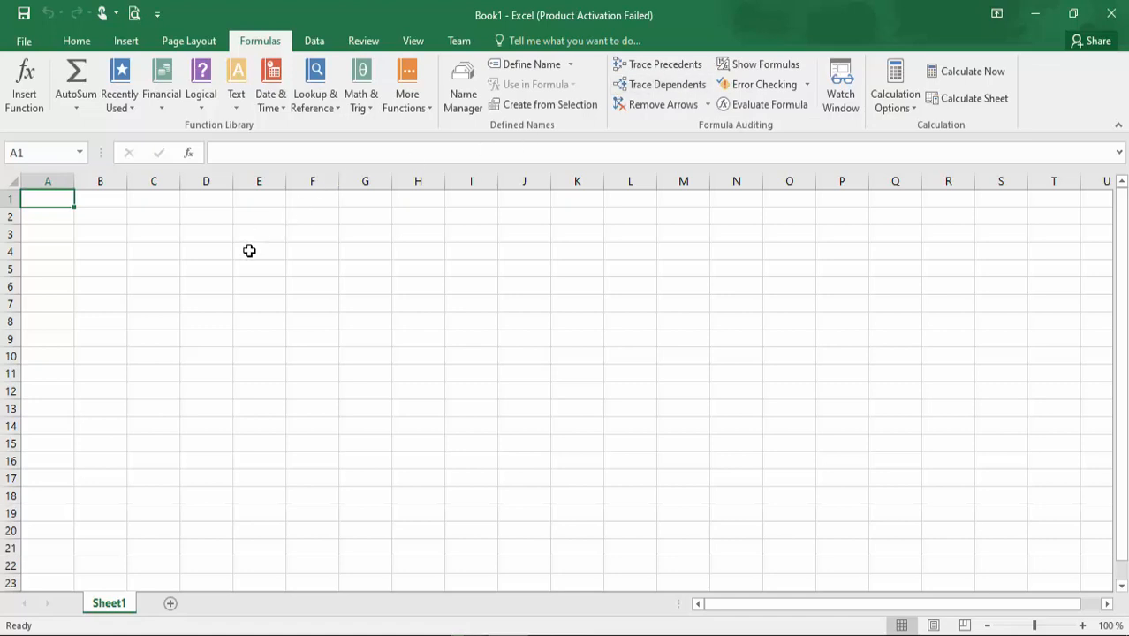
- Browse the recently used functions offered for cell C3, look at the arguments of SUM, and cancel without inserting it
left_click(129, 230)
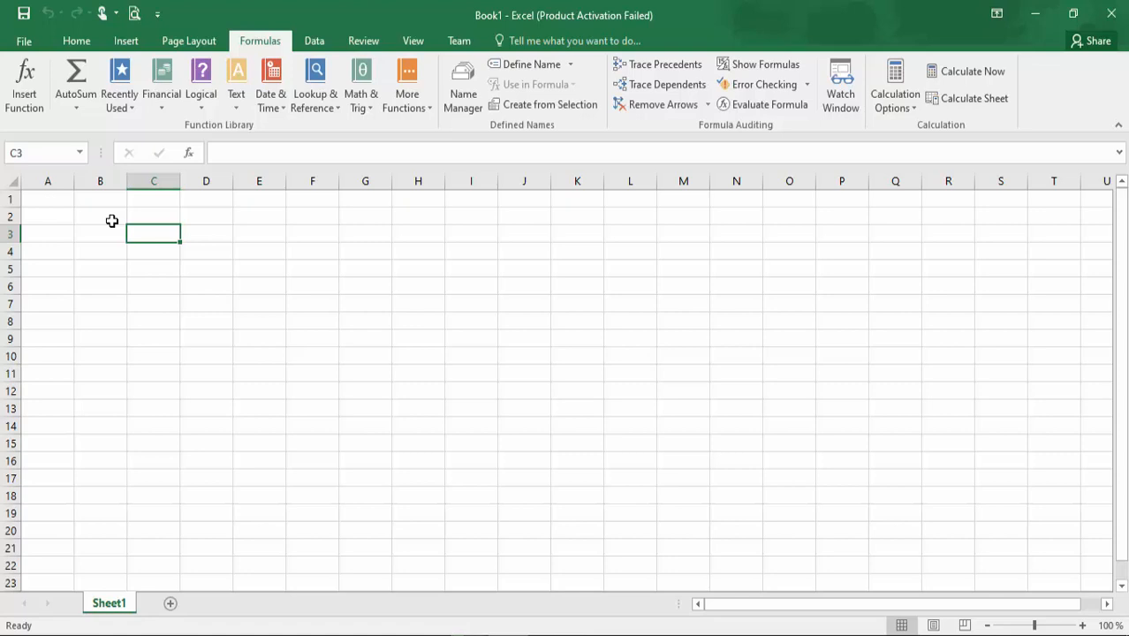
left_click(24, 81)
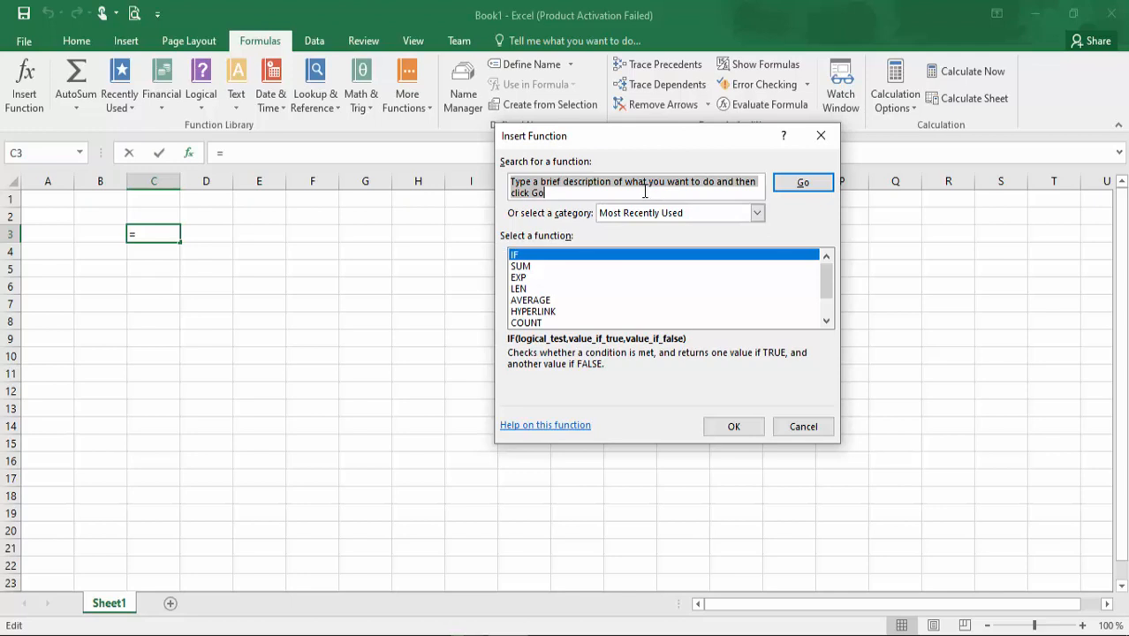
left_click(523, 268)
left_click(523, 277)
left_click(523, 289)
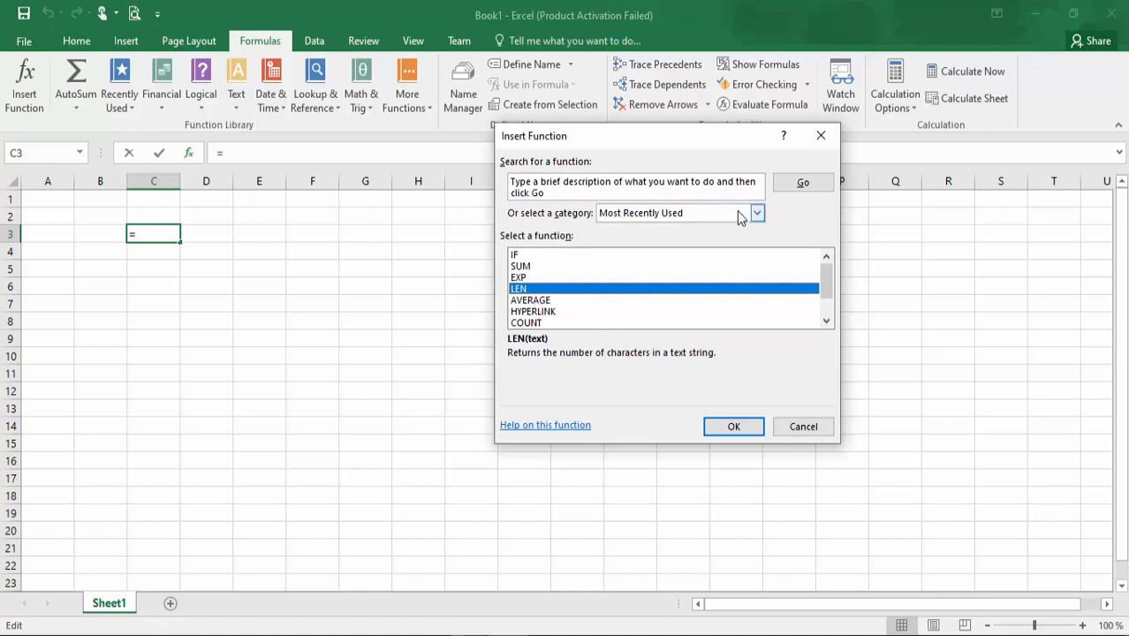
left_click_drag(728, 183, 600, 180)
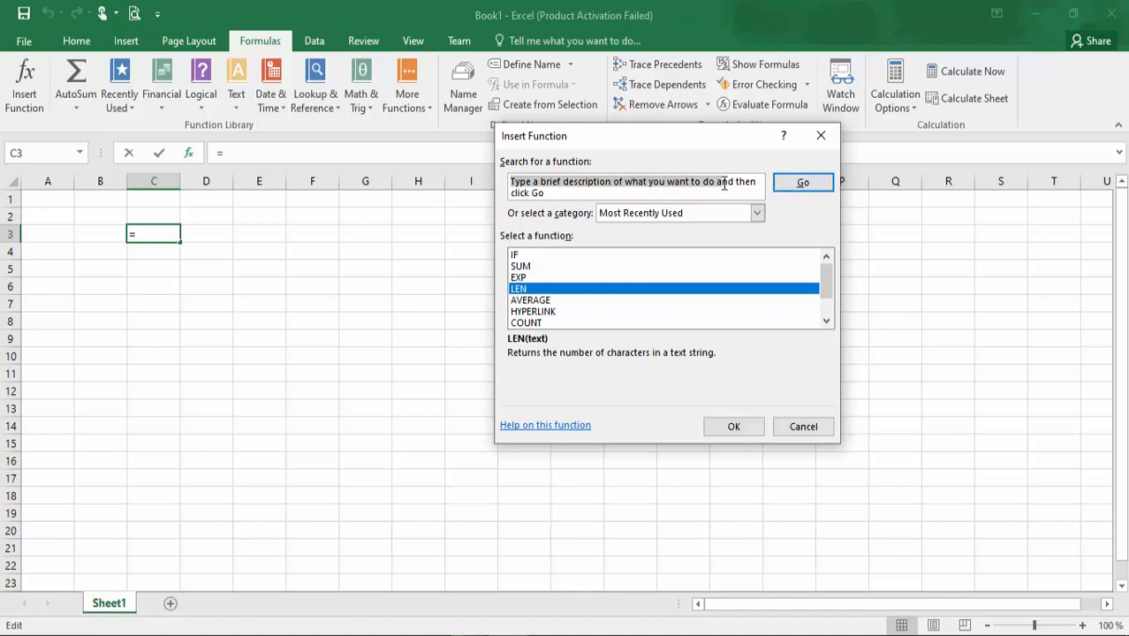
left_click(539, 267)
left_click(734, 427)
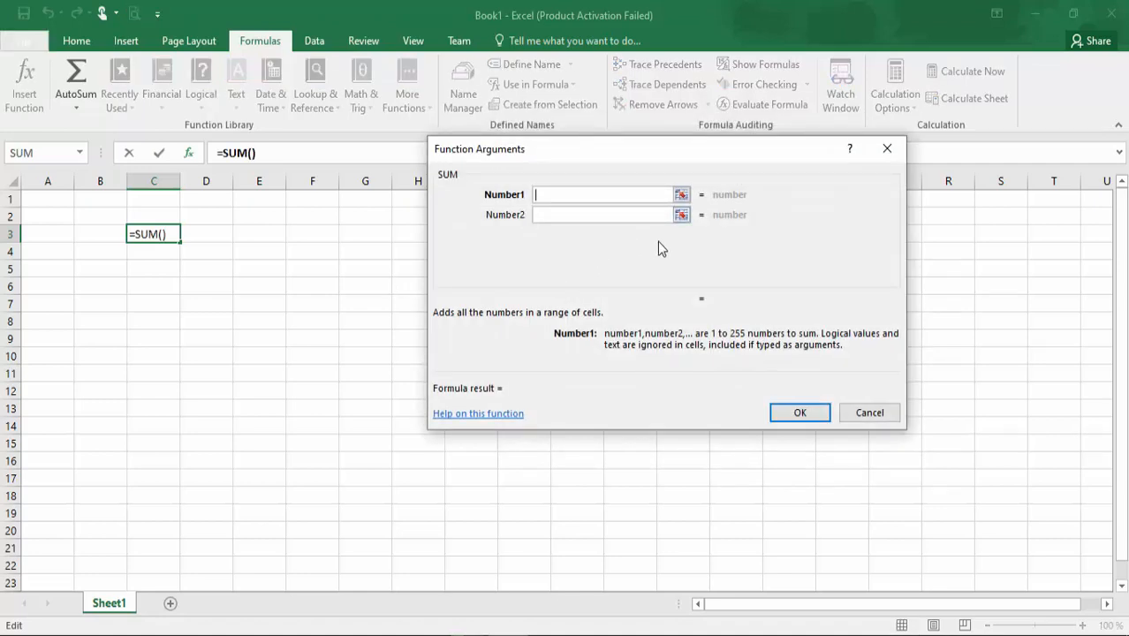
left_click(883, 415)
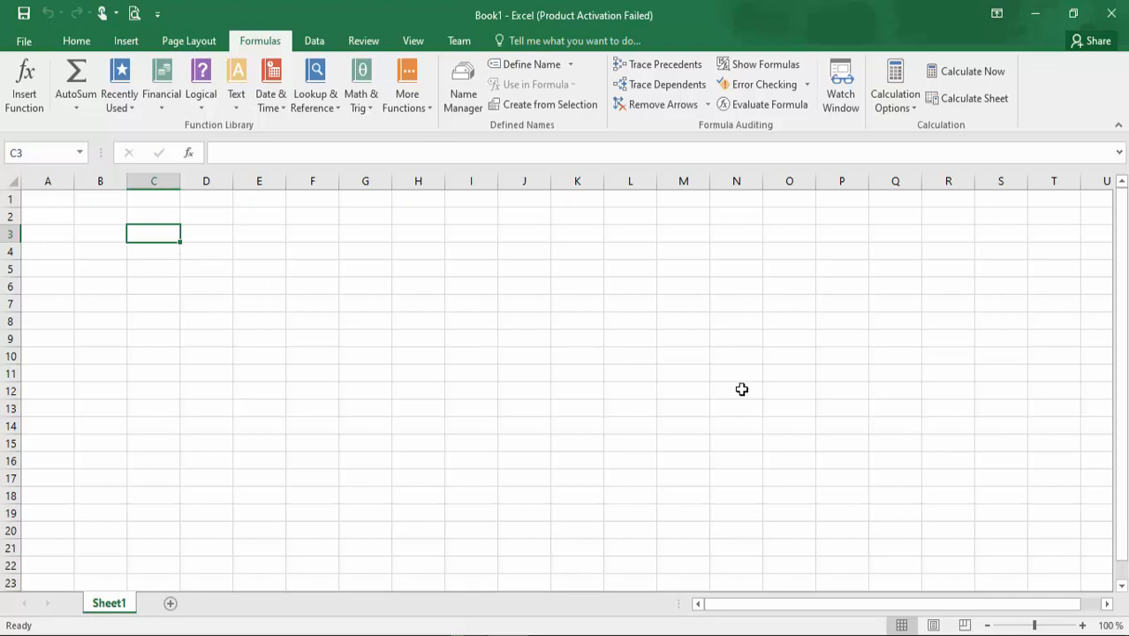
- Zoom the sheet to 110% and enter 12 in both C4 and D4
left_click(1082, 626)
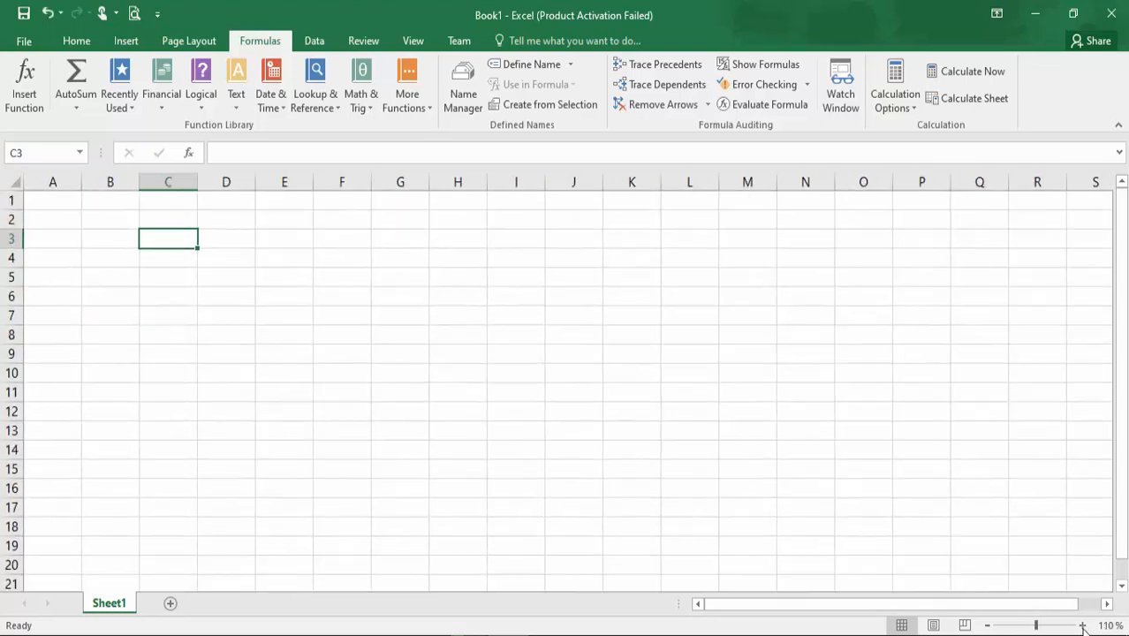
left_click(164, 258)
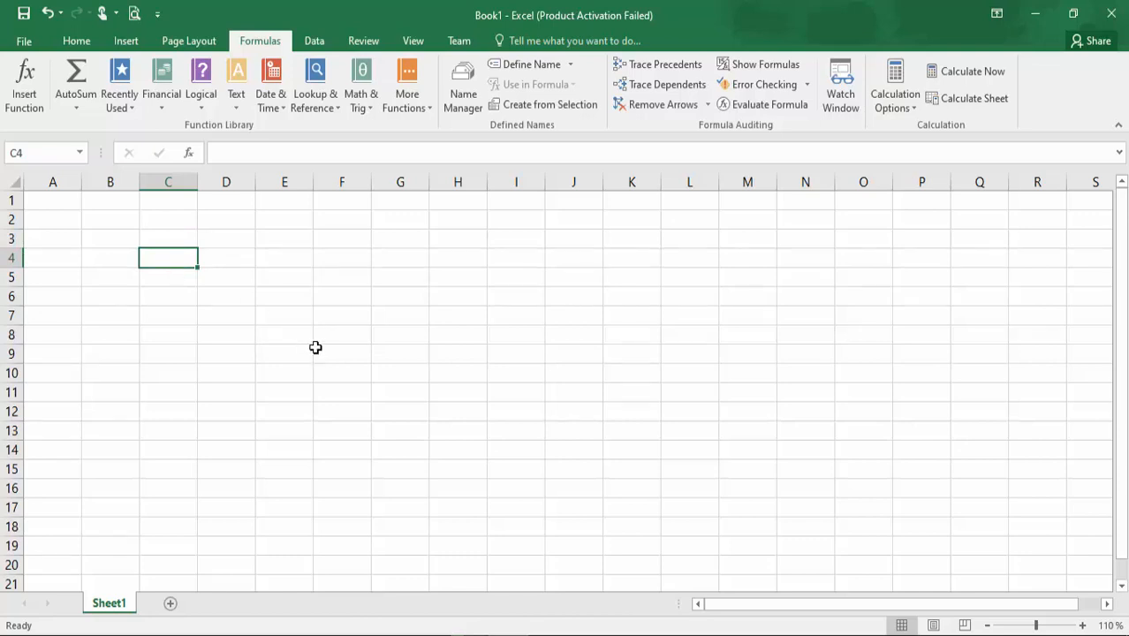
type("12")
key("Tab")
type("12")
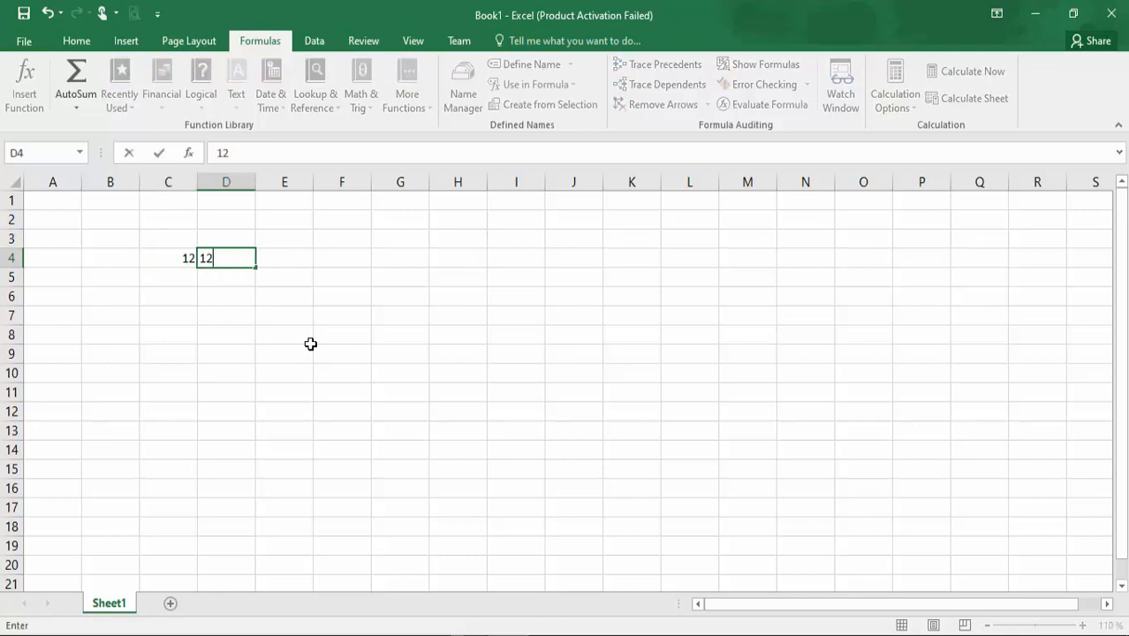
key("Tab")
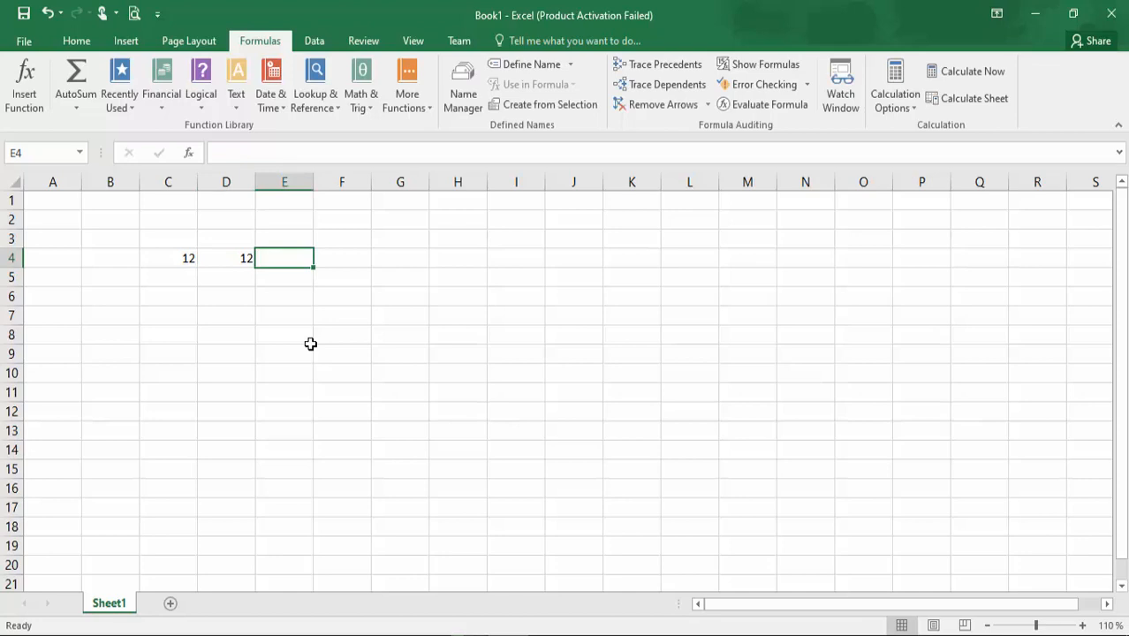
- Begin a SUM formula in cell E4 with C4 and D4 as separate arguments
type("=")
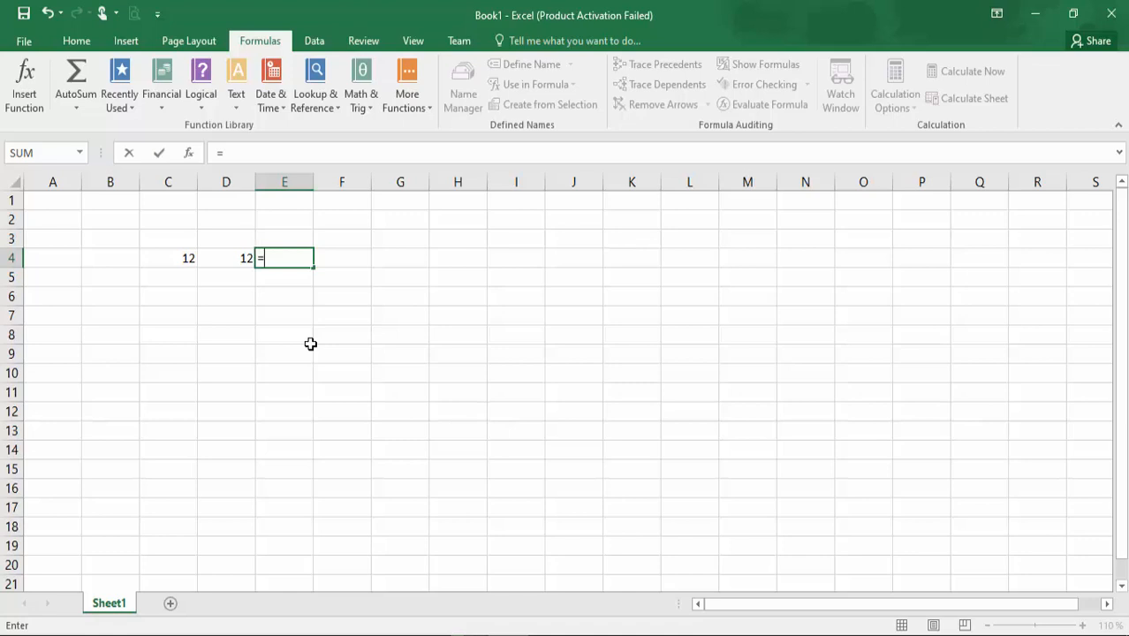
type("su")
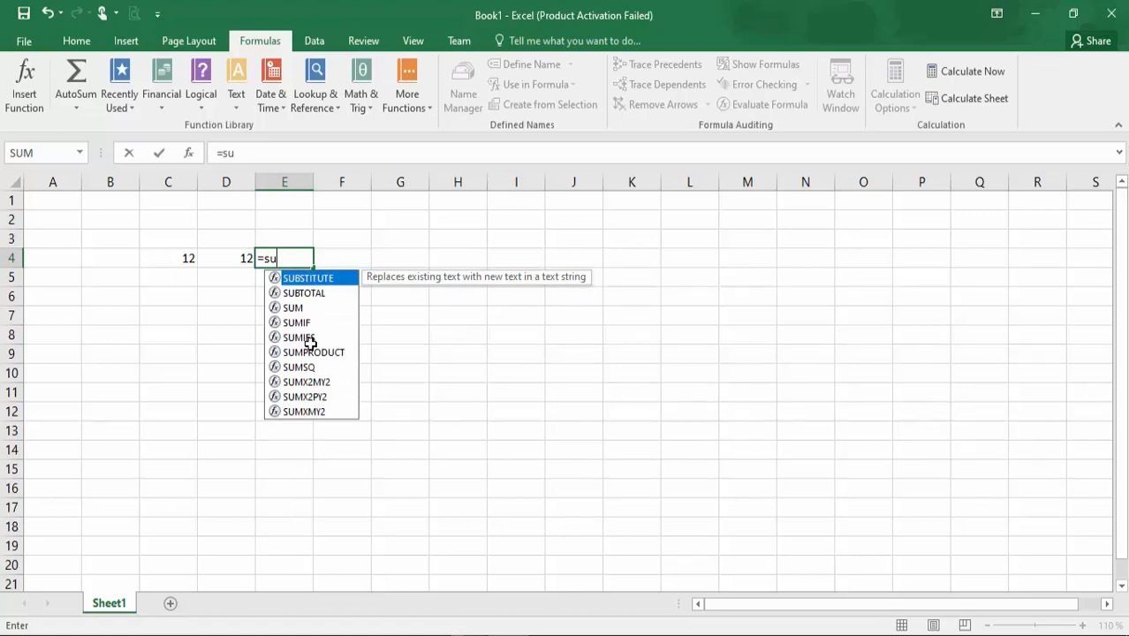
key("Down")
key("Down")
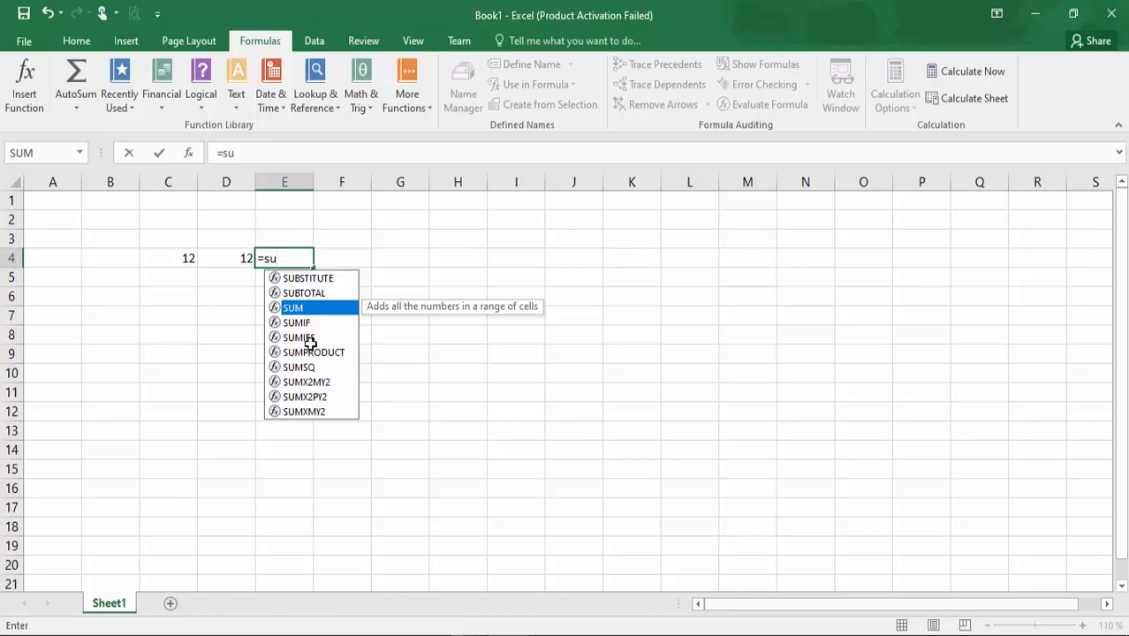
key("Tab")
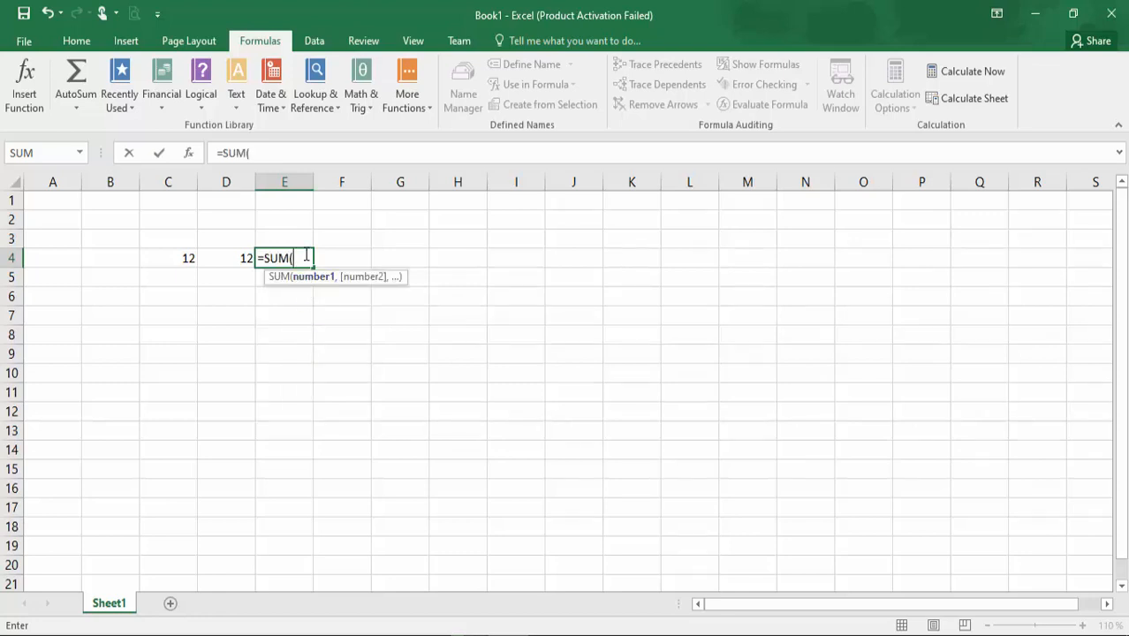
left_click(175, 257)
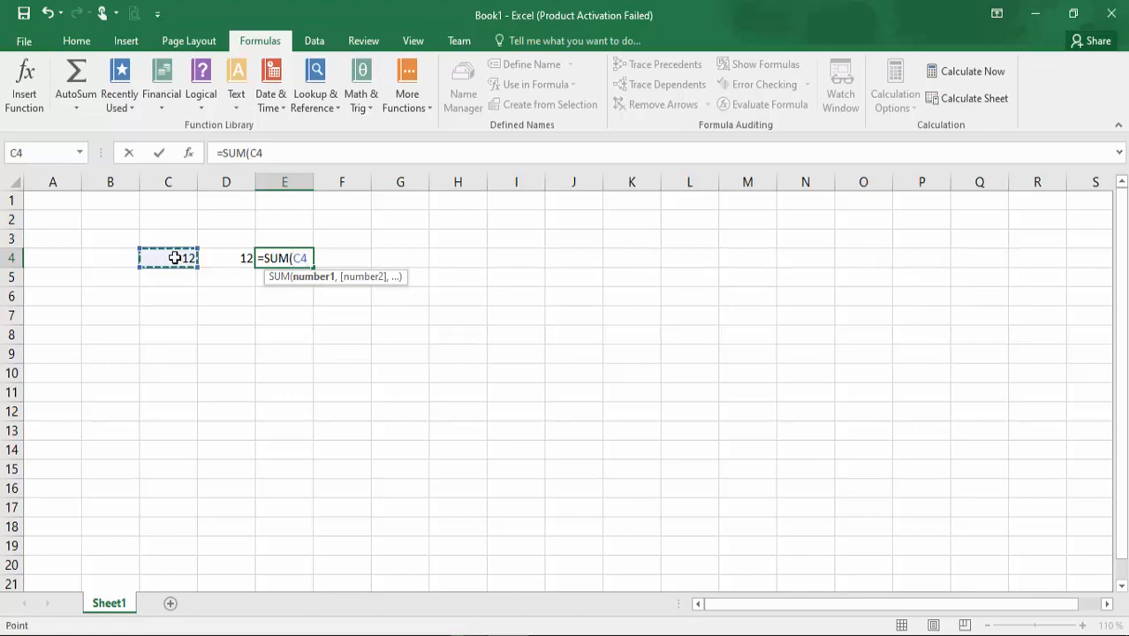
type(",")
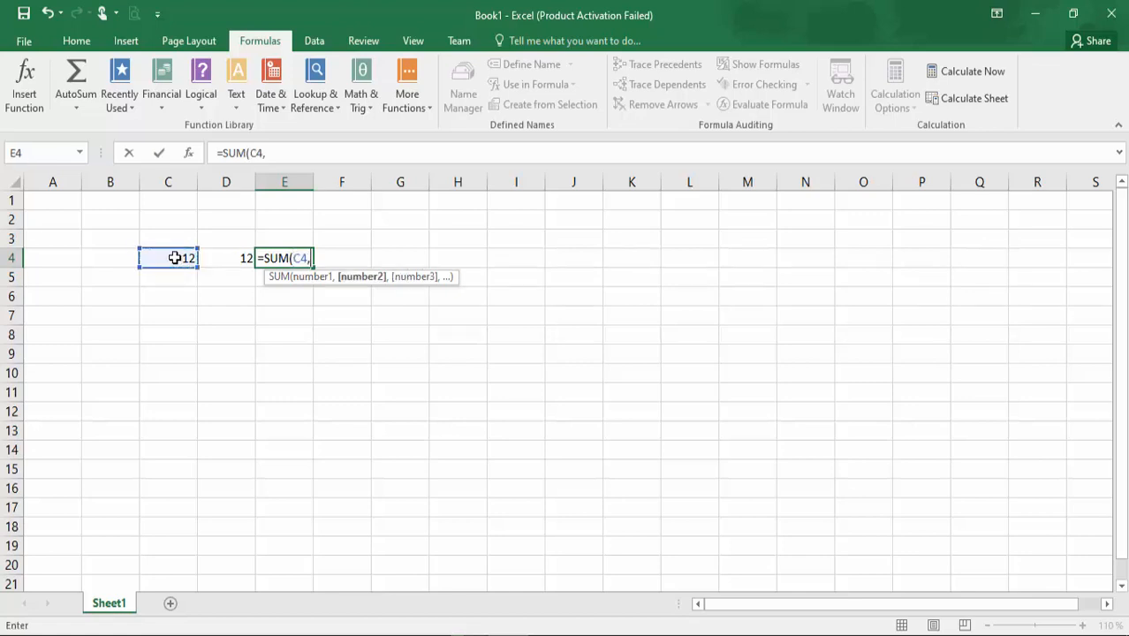
left_click(226, 256)
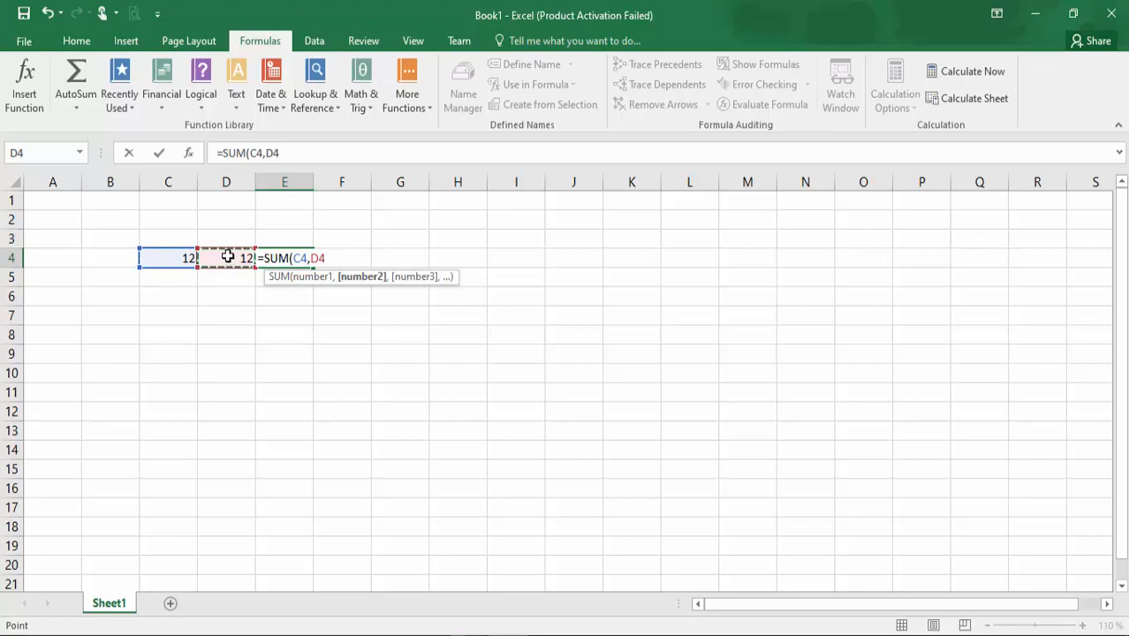
- Replace the separate arguments with the range C4:D4, complete the SUM formula, and reselect E4 to check it
key("BackSpace")
key("BackSpace")
key("BackSpace")
key("BackSpace")
key("BackSpace")
left_click_drag(177, 257, 246, 260)
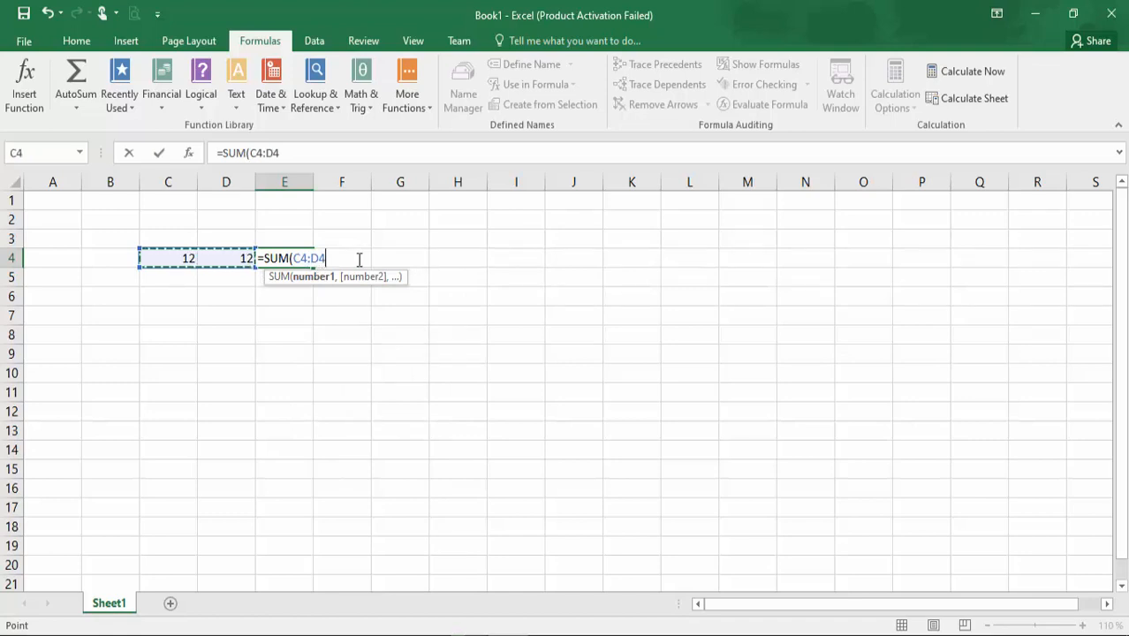
type(")")
key("Return")
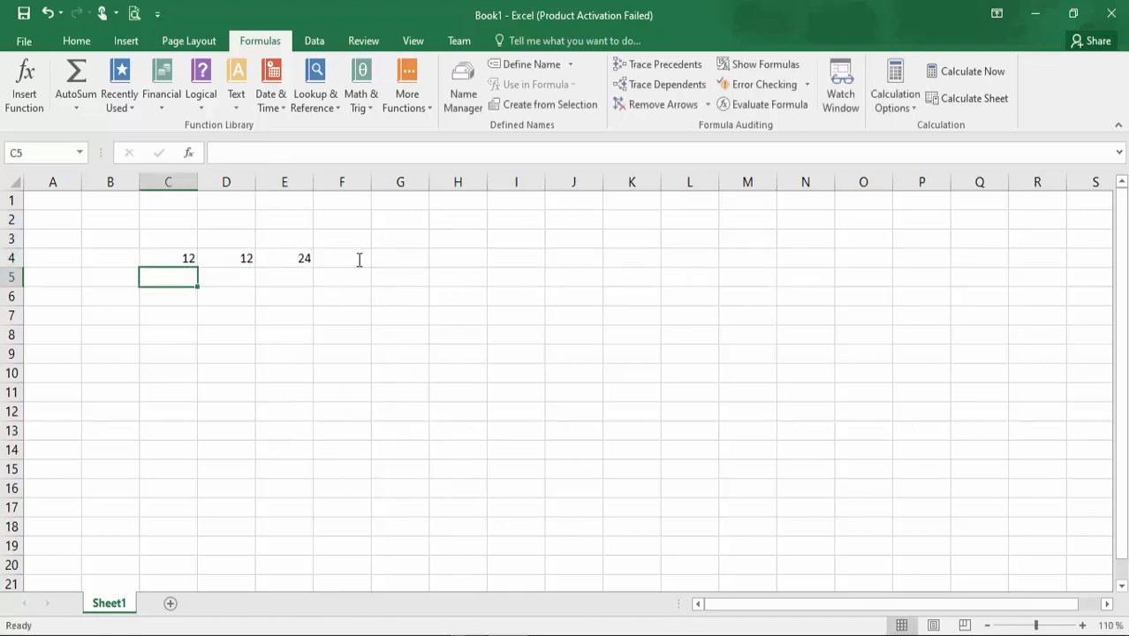
left_click(298, 257)
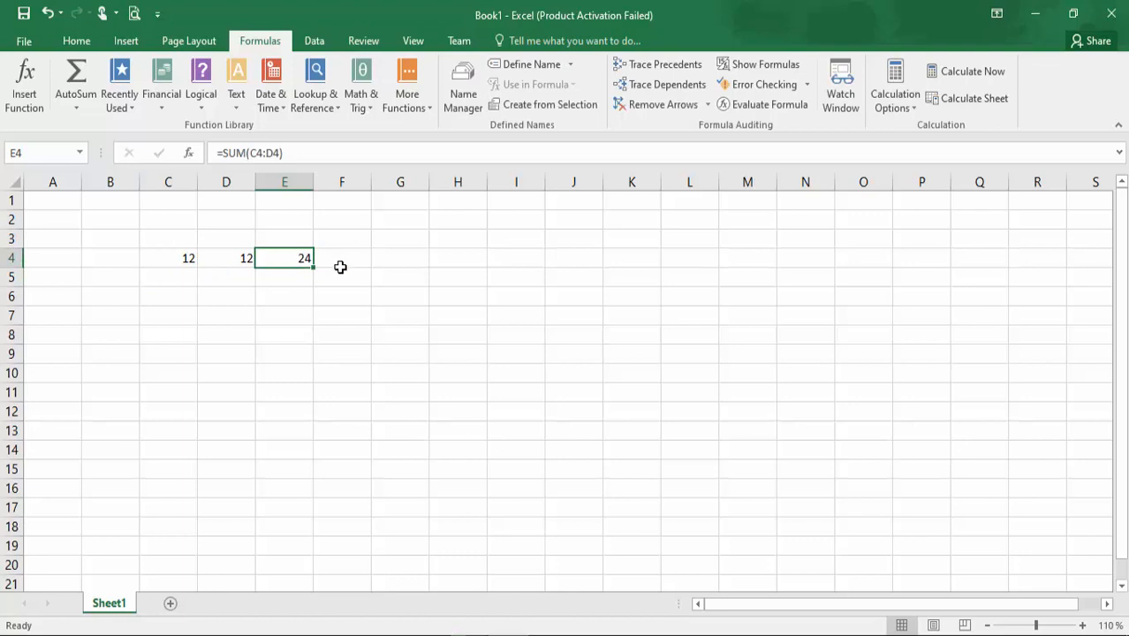
- Enter the values 25, 15, 23, 23 and 45 down cells C5 to C9
left_click(235, 321)
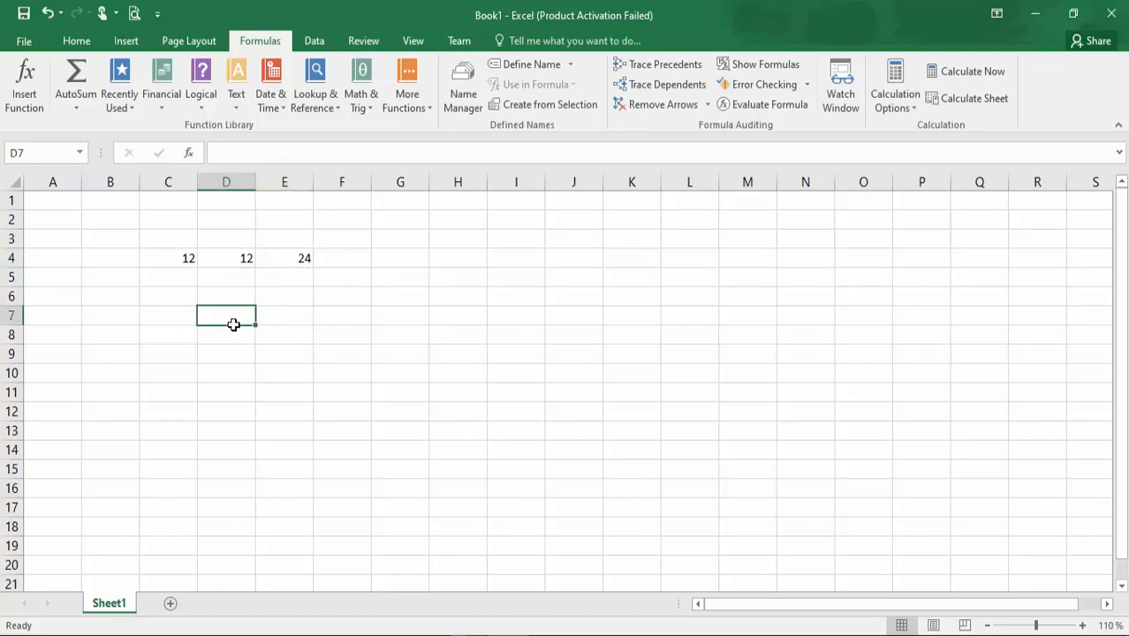
left_click(187, 281)
type("25")
key("Right")
key("Down")
key("Left")
type("15")
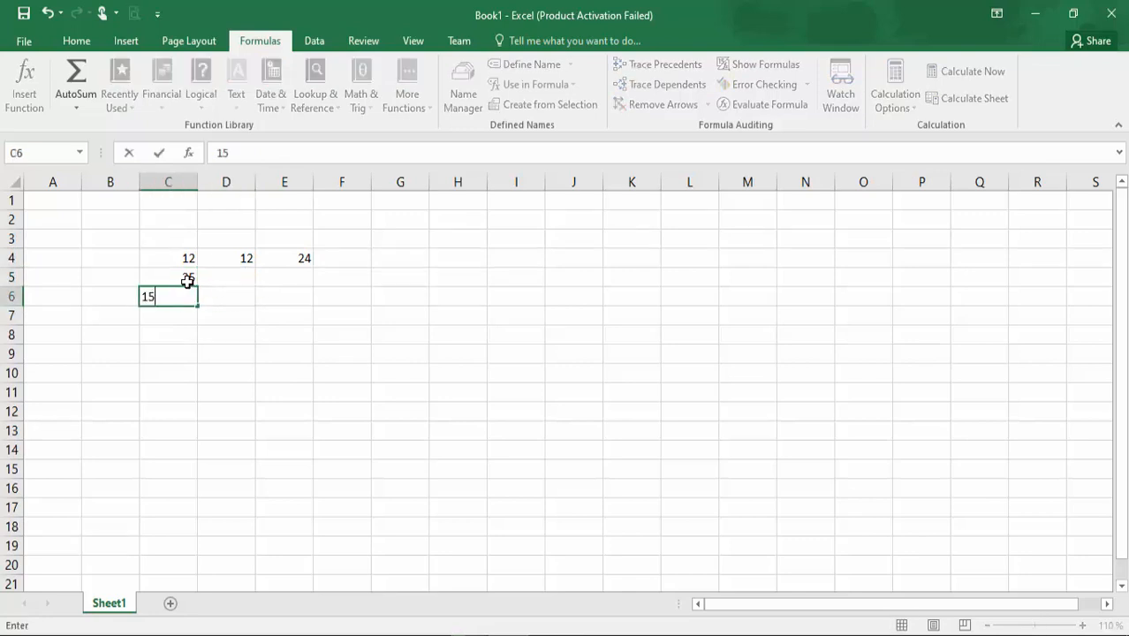
key("Return")
type("23")
key("Return")
type("23")
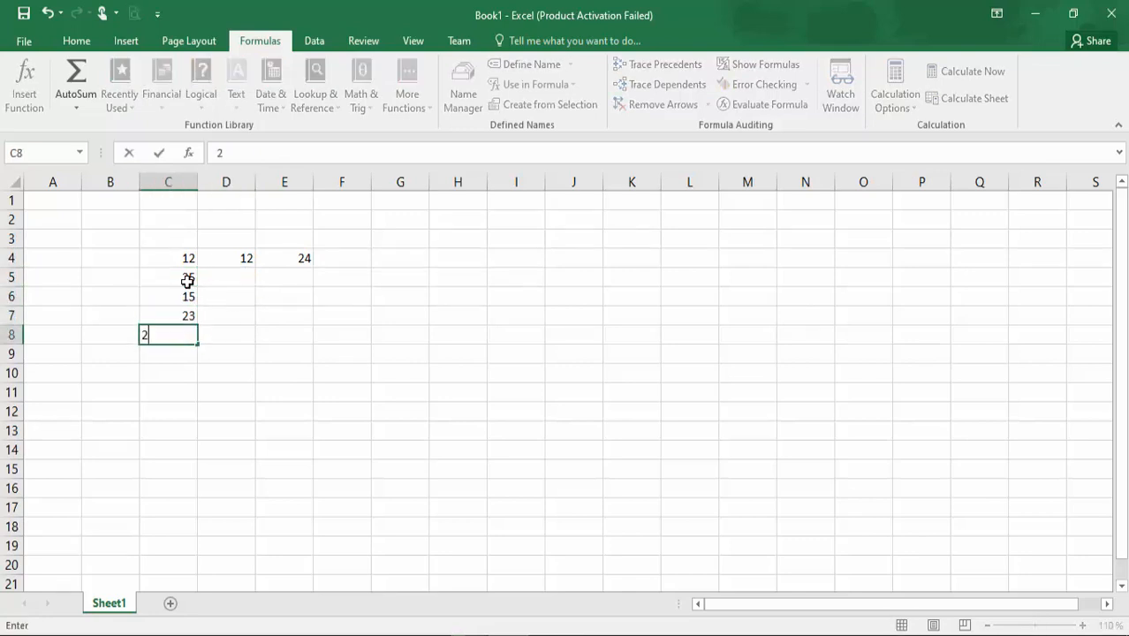
key("Return")
type("45")
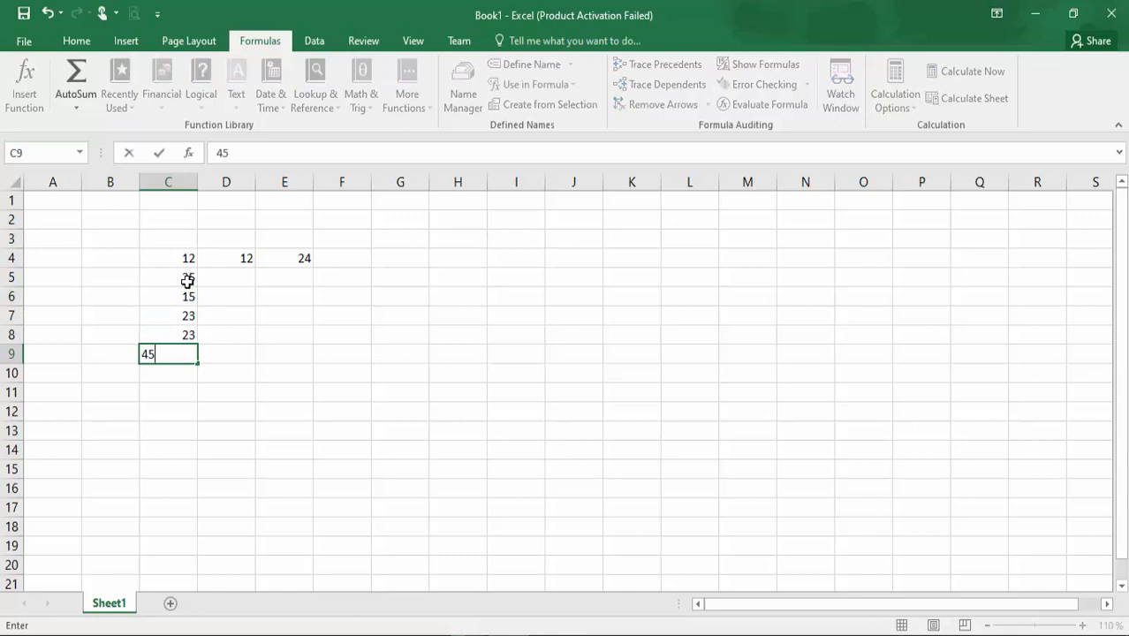
key("Return")
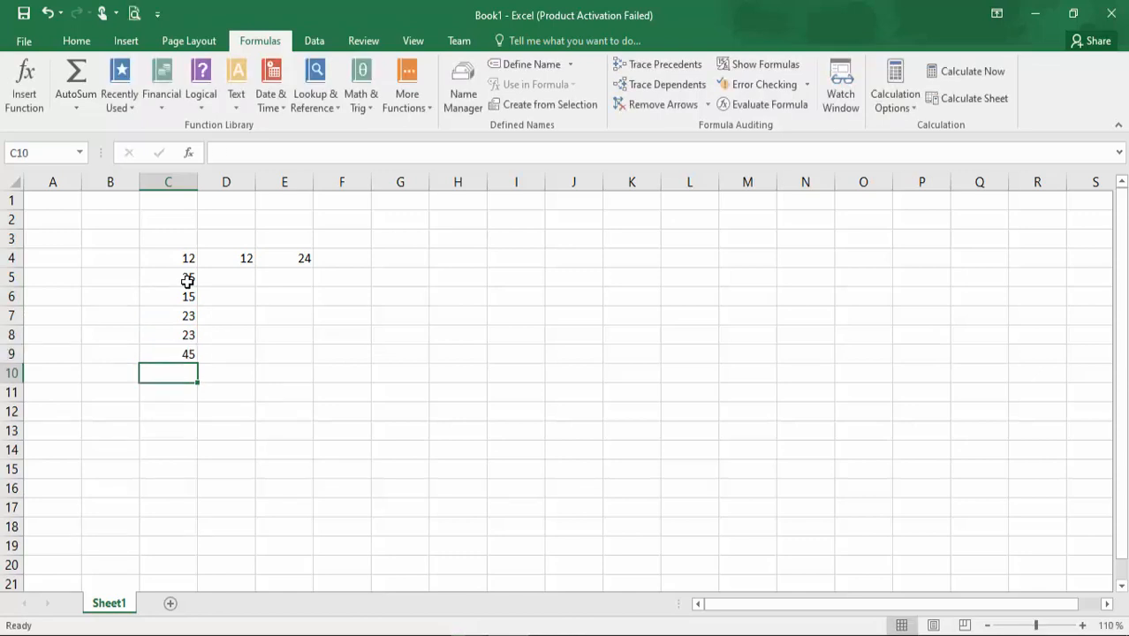
- Calculate the average of C4:C9 in cell C10 with the AVERAGE function, and reselect the result cell
type("=a")
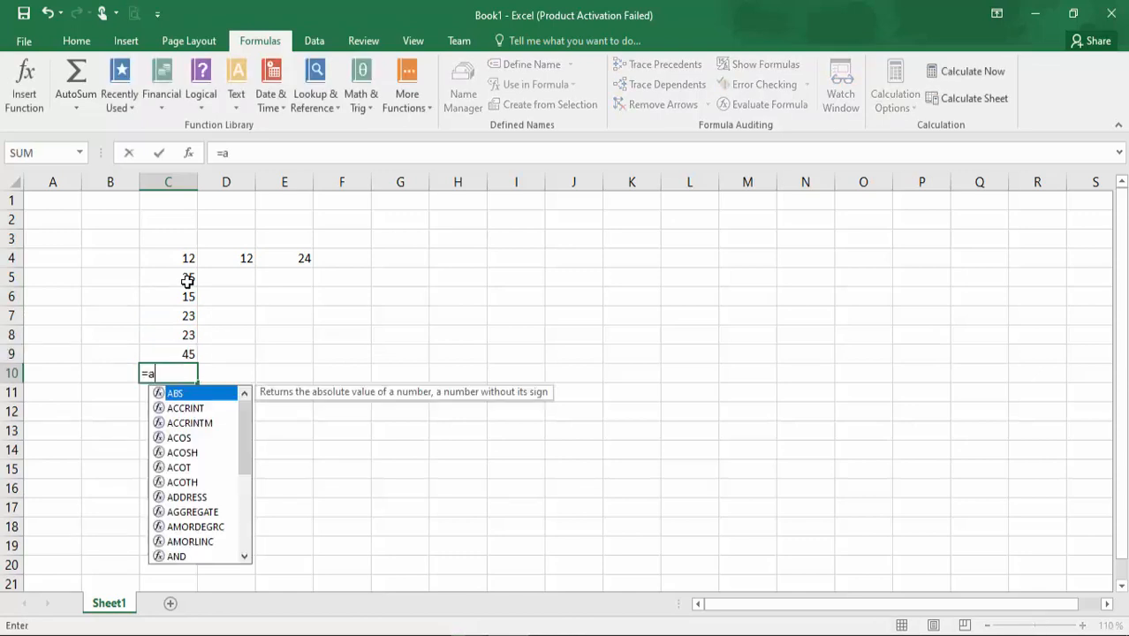
type("vg")
key("BackSpace")
type("er")
key("Tab")
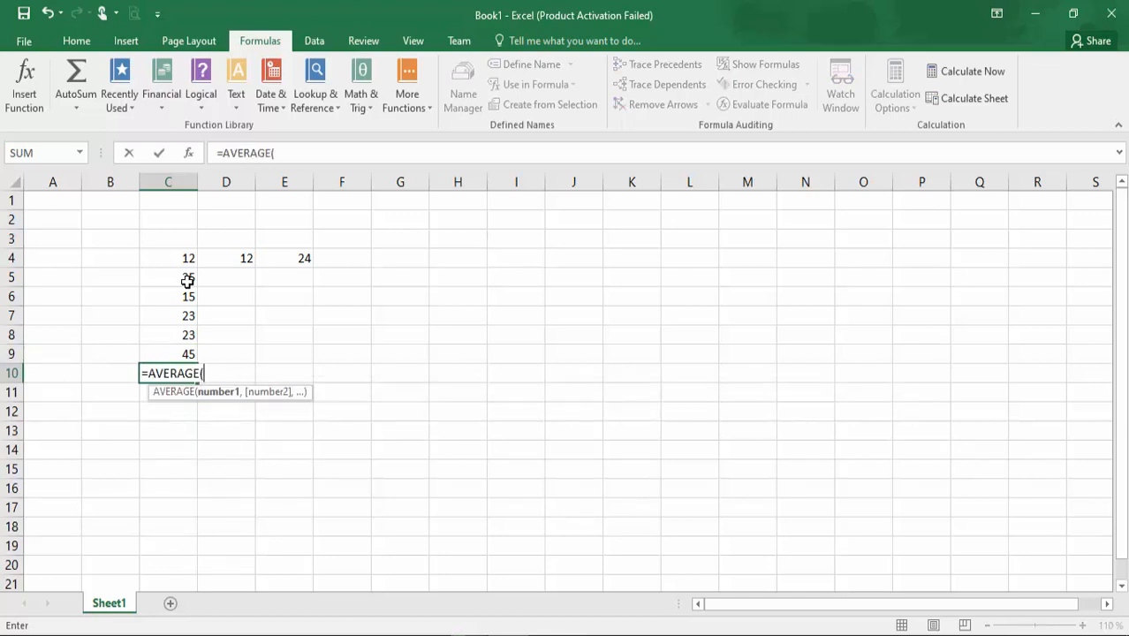
left_click_drag(177, 262, 171, 356)
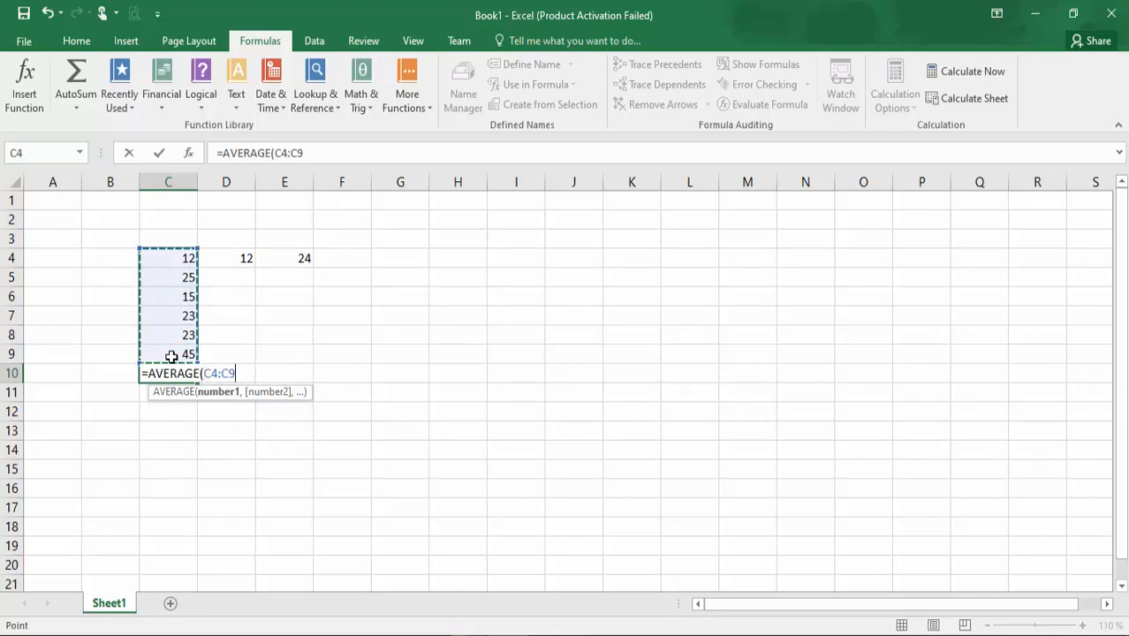
type(")")
key("Return")
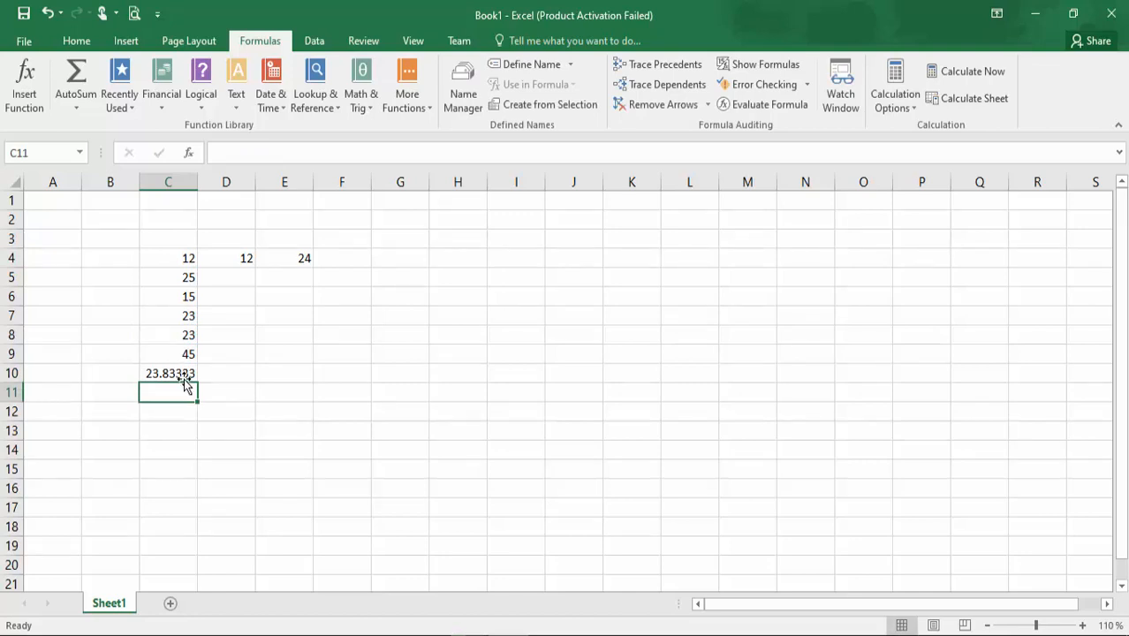
left_click(184, 376)
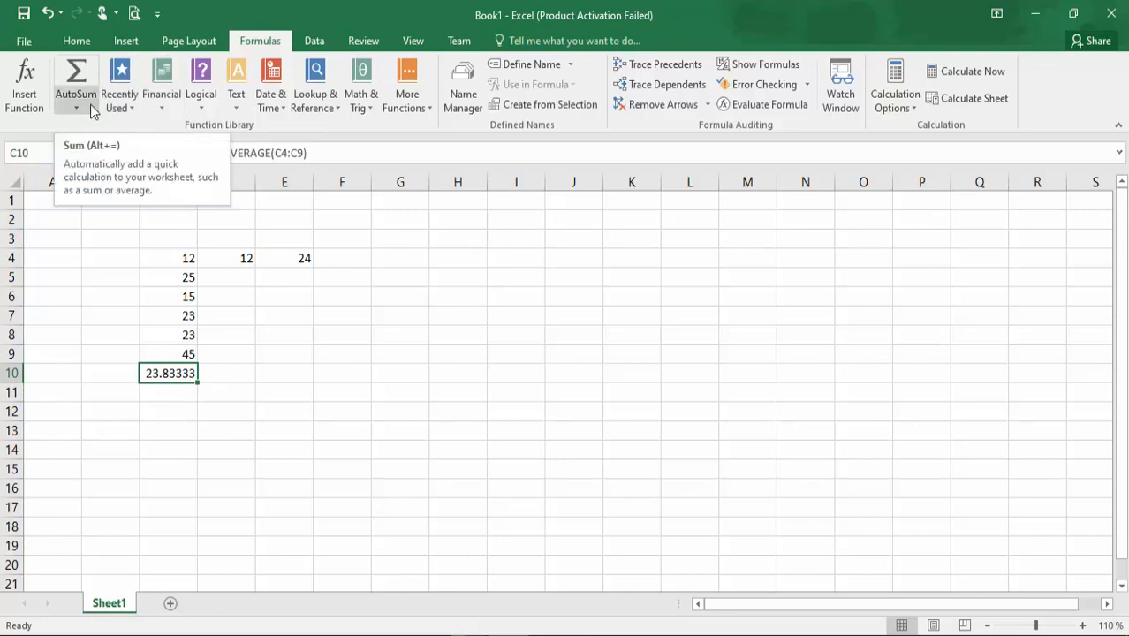
- Enter the values 256, 12, 56, 64 and 89 down cells D5 to D9
double_click(239, 276)
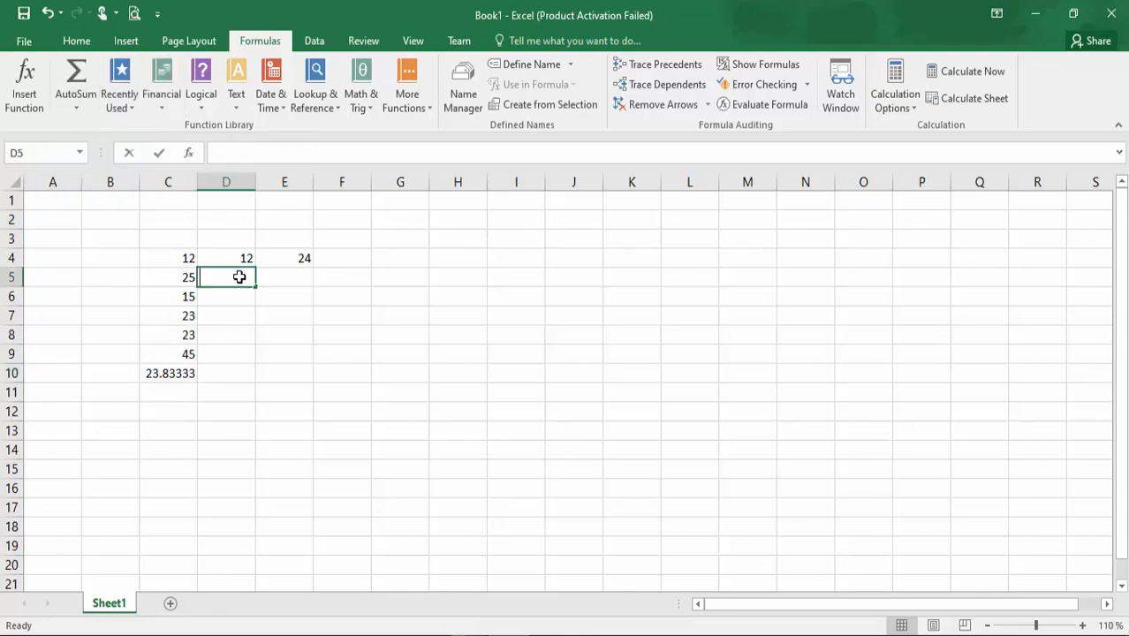
type("256")
key("Tab")
key("Down")
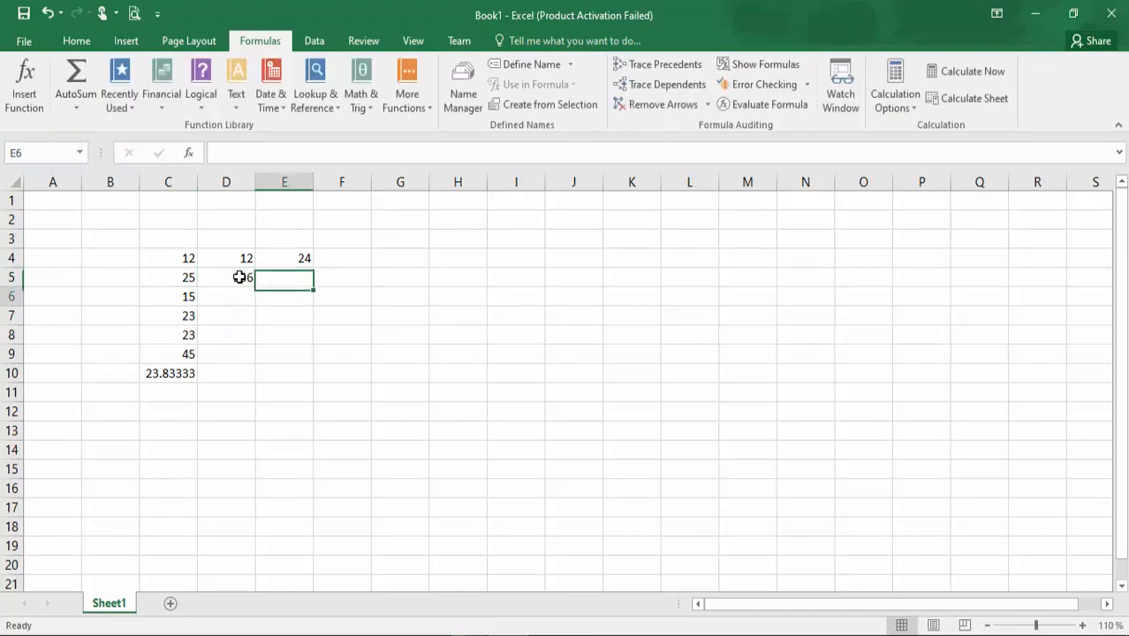
key("Left")
type("12")
key("Return")
type("56")
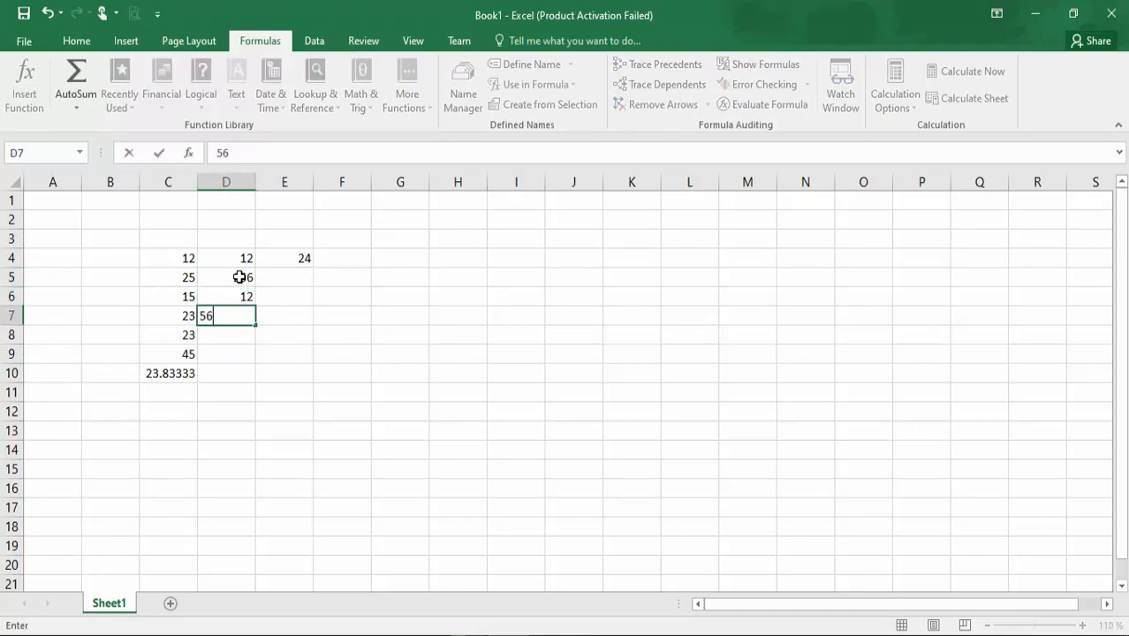
key("Return")
type("64")
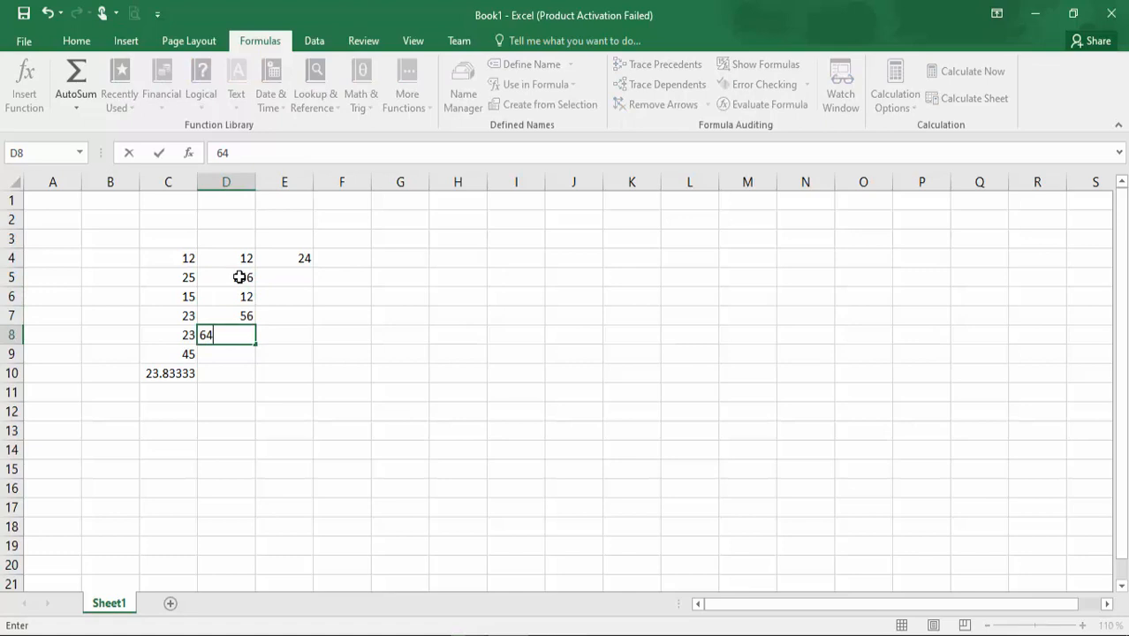
key("Return")
type("89")
key("Return")
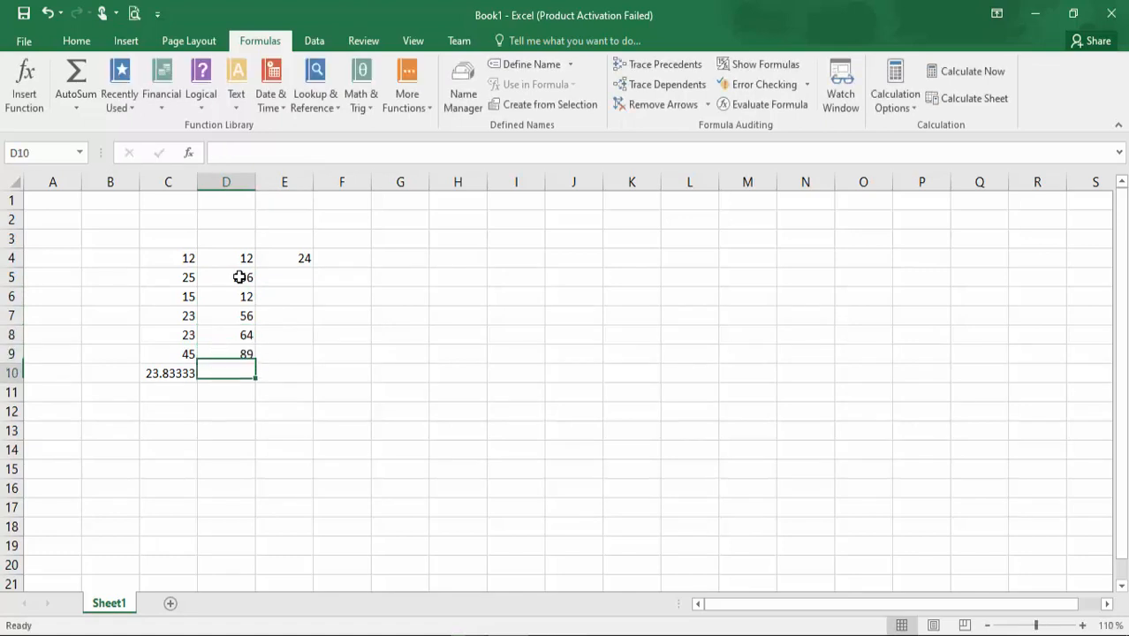
- Total the values in D4:D9 in cell D10 with the AutoSum Sum function
left_click(78, 108)
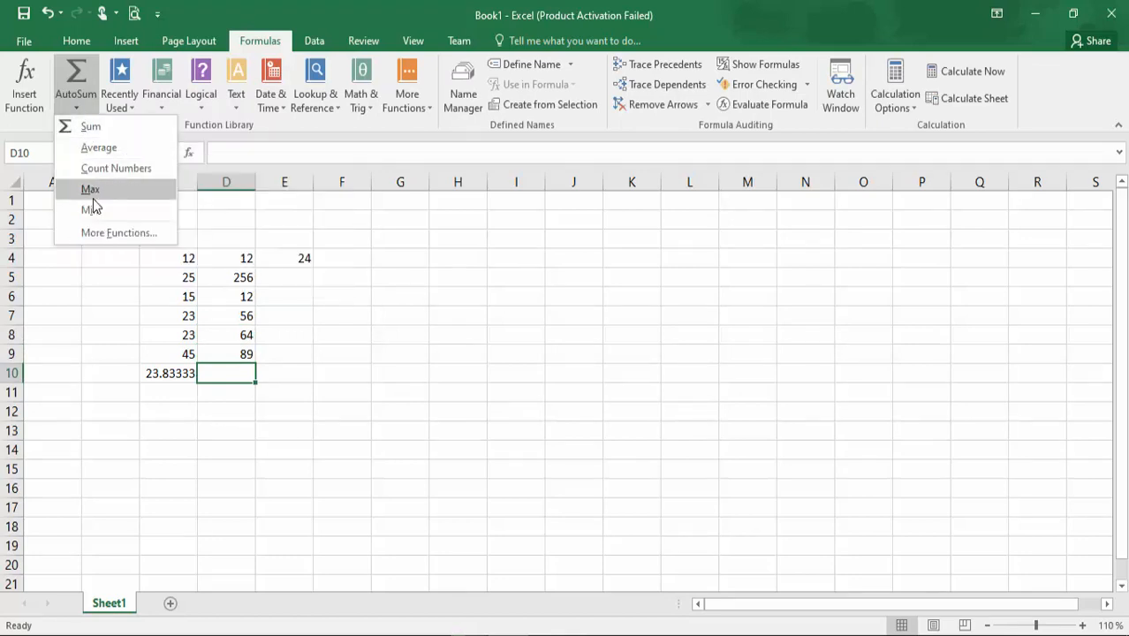
left_click(107, 132)
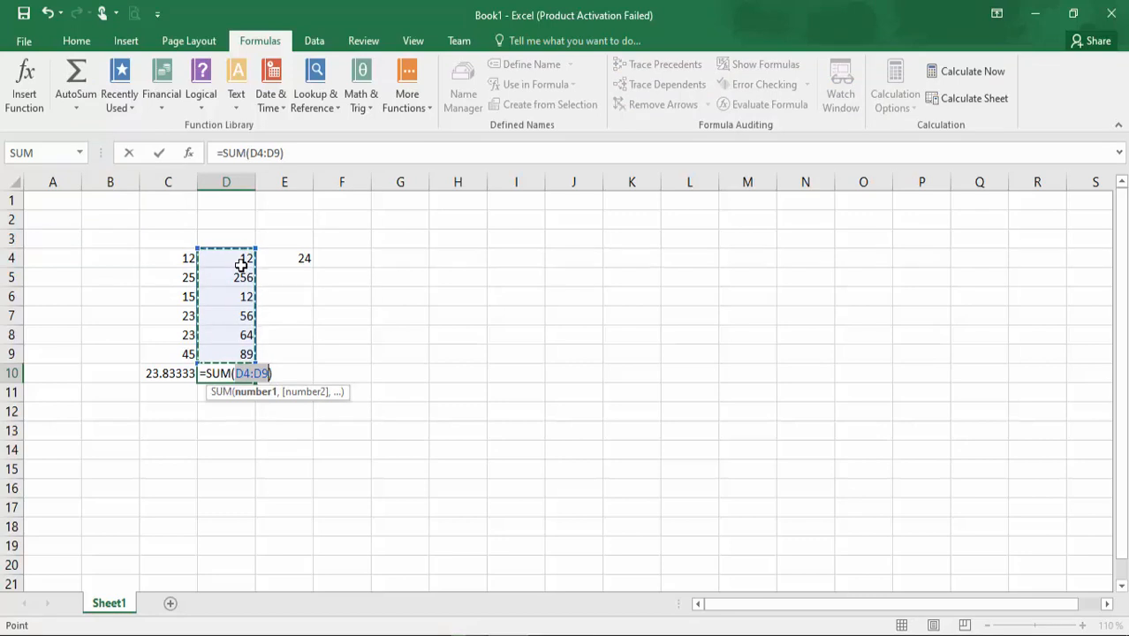
key("Return")
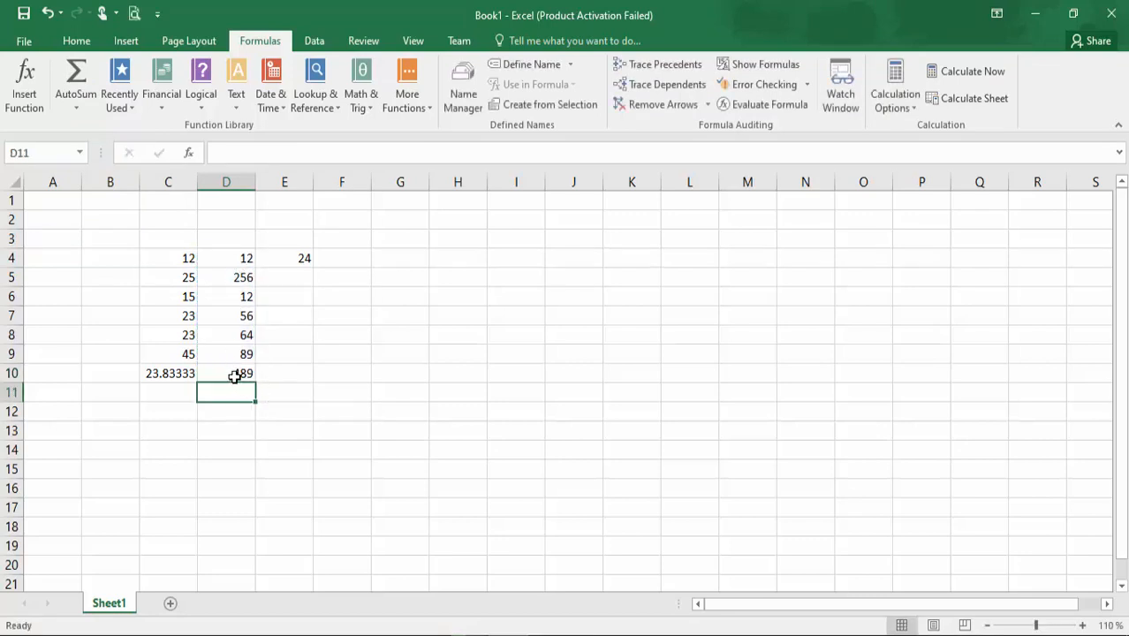
- Examine the recently used, Financial, Logical, Text, Date & Time, Lookup & Reference, Math & Trig and additional function categories without inserting a function
left_click(127, 107)
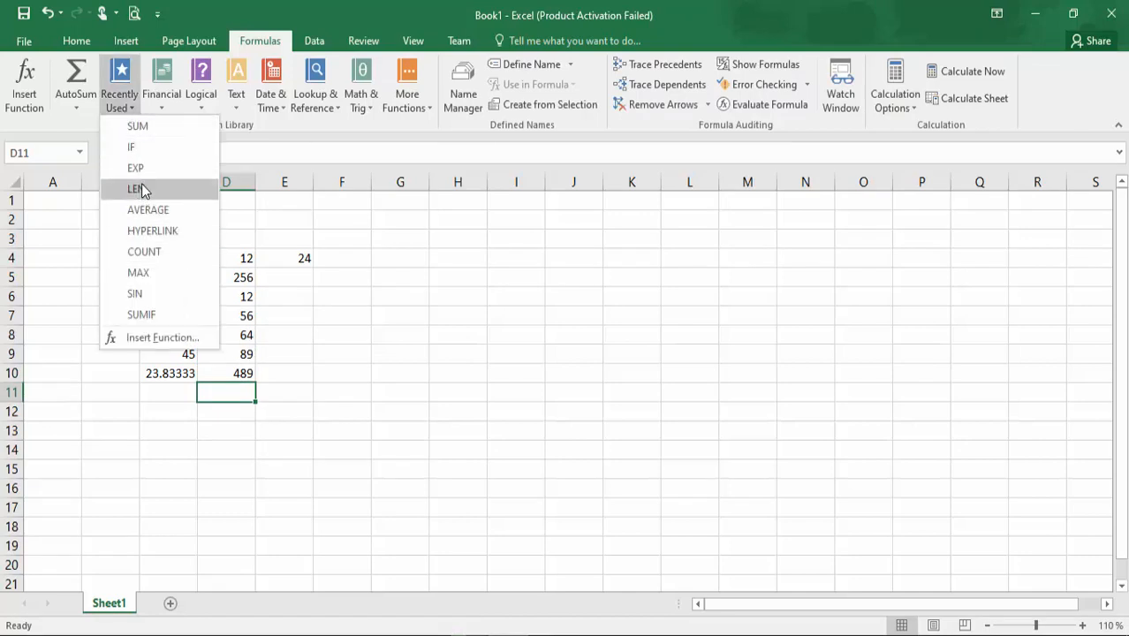
left_click(159, 98)
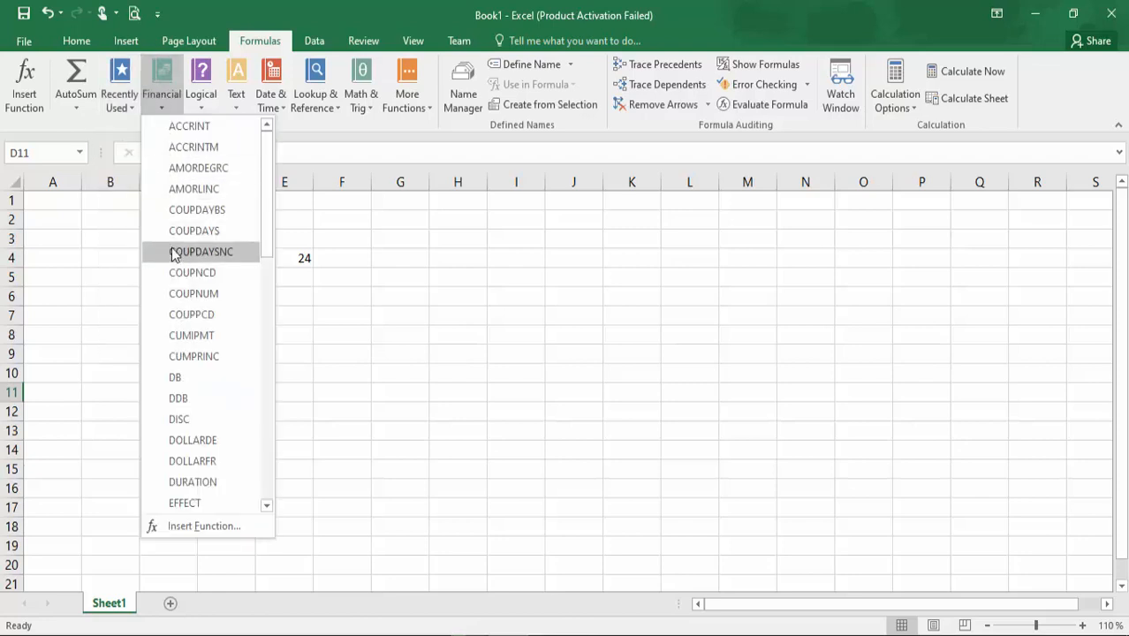
left_click_drag(271, 228, 275, 340)
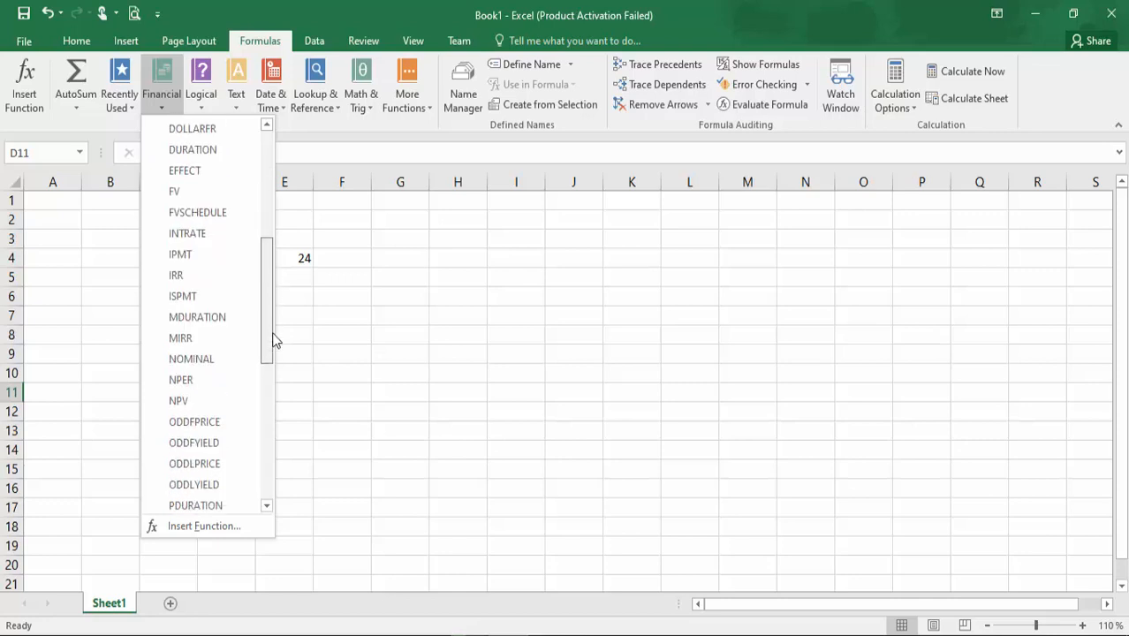
left_click(200, 102)
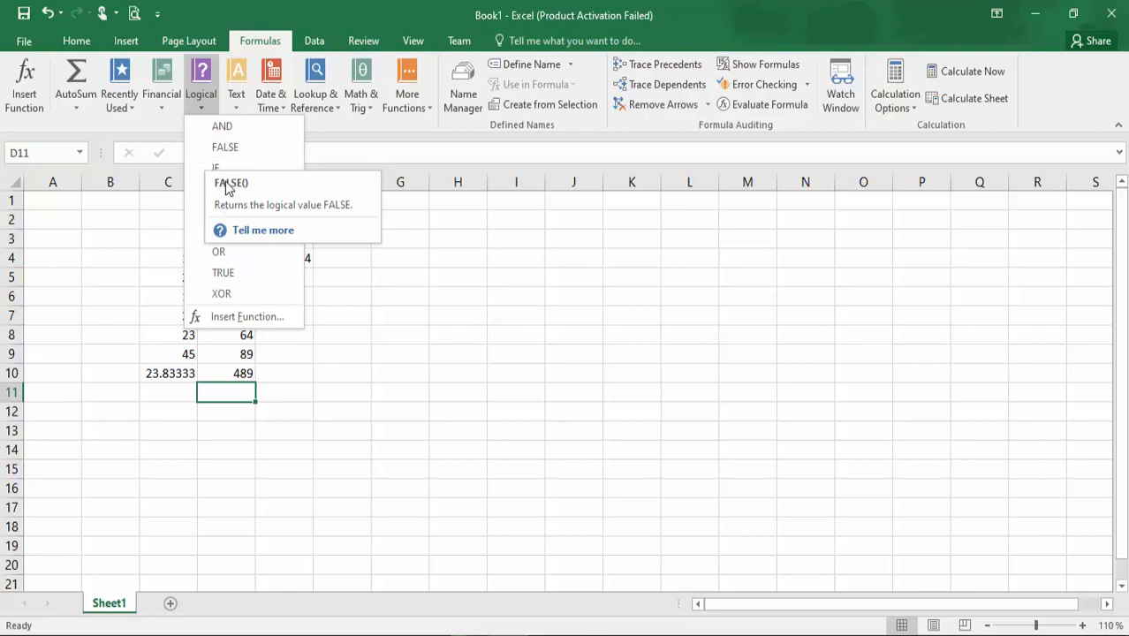
left_click(240, 98)
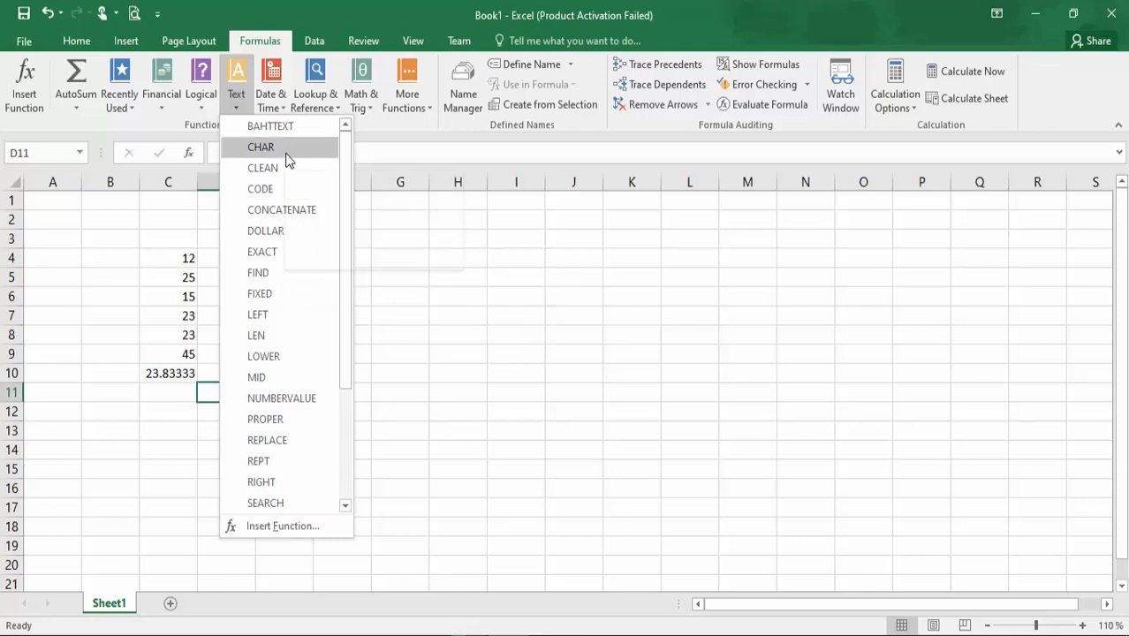
left_click(285, 107)
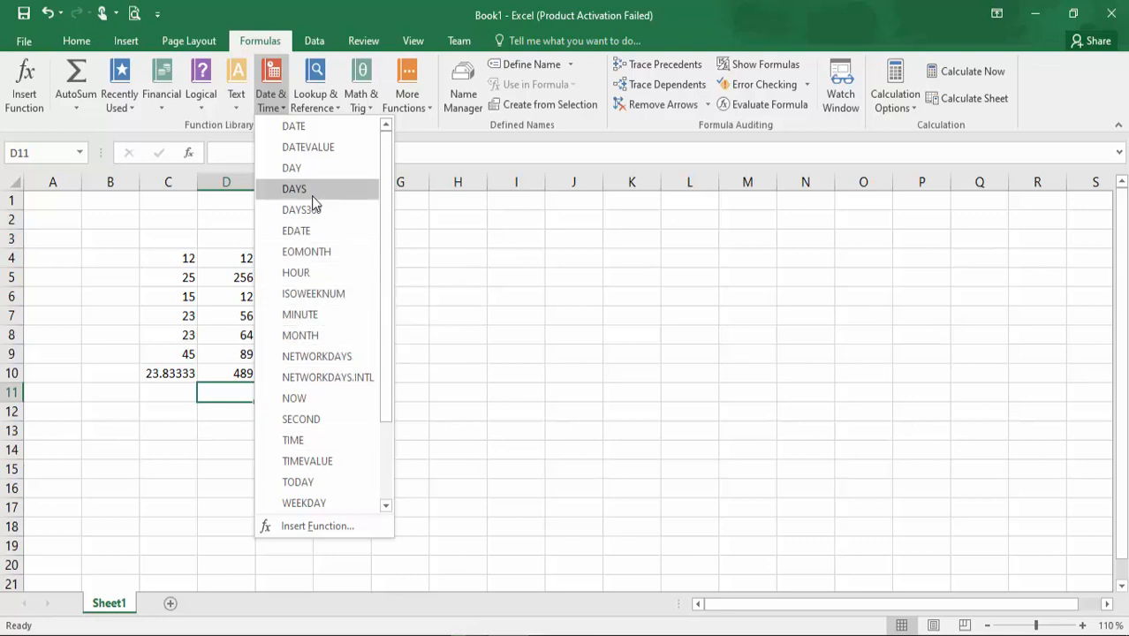
left_click(331, 88)
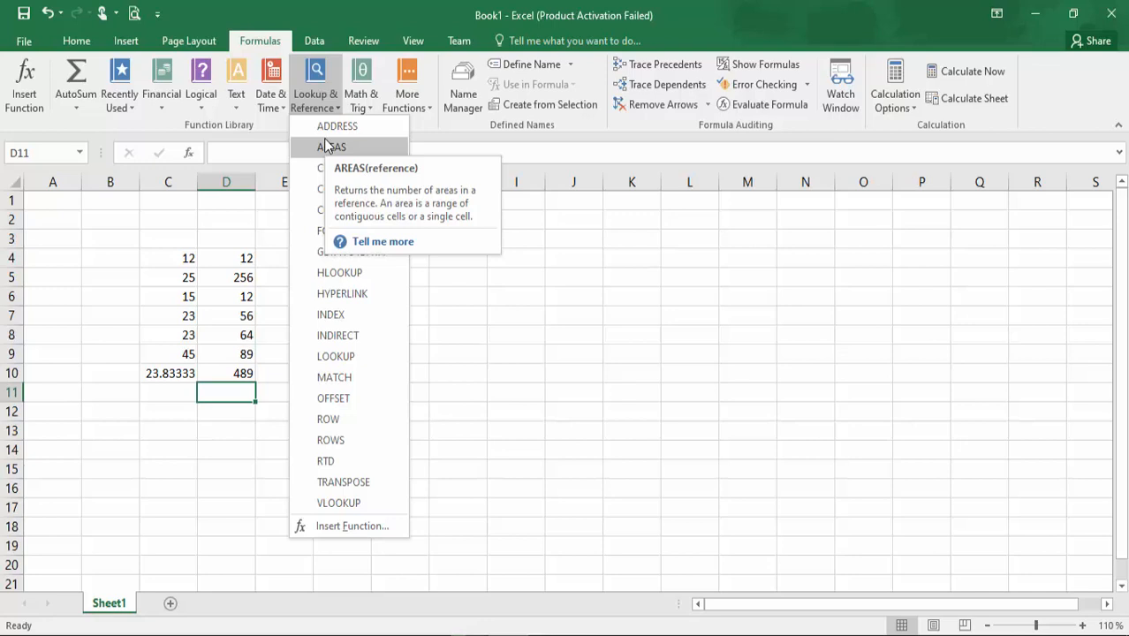
left_click(360, 95)
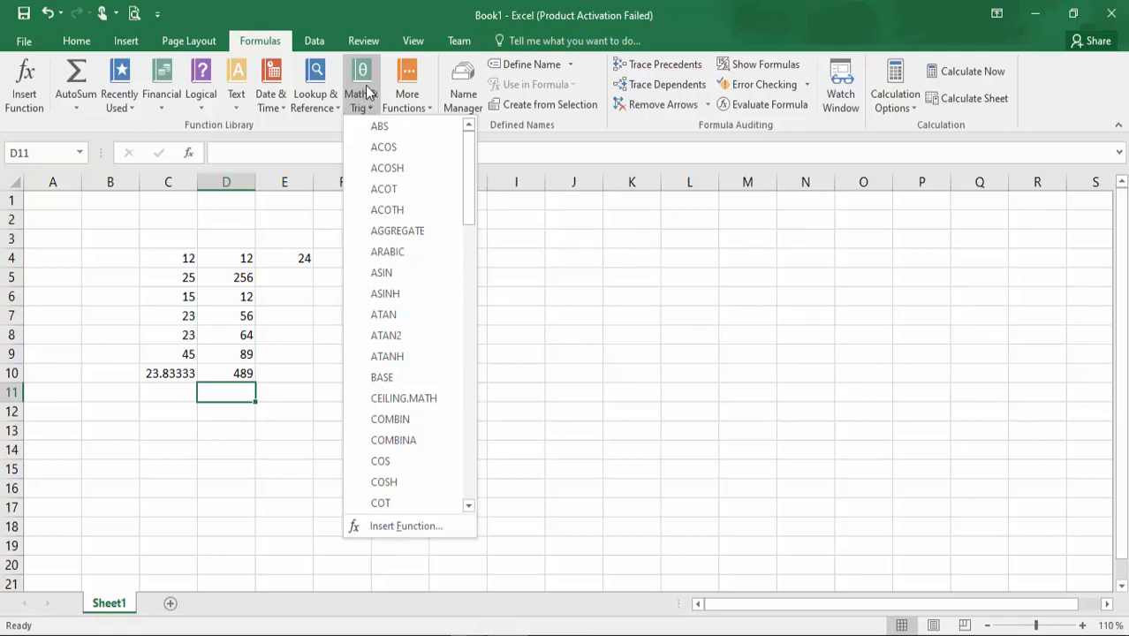
left_click(407, 93)
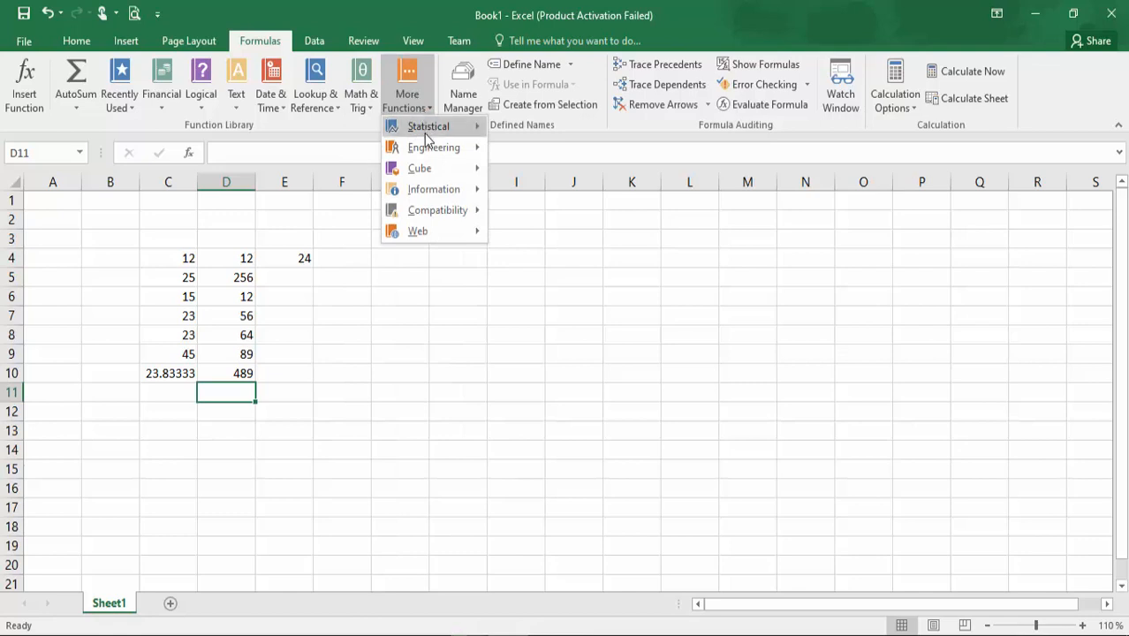
mouse_move(425, 134)
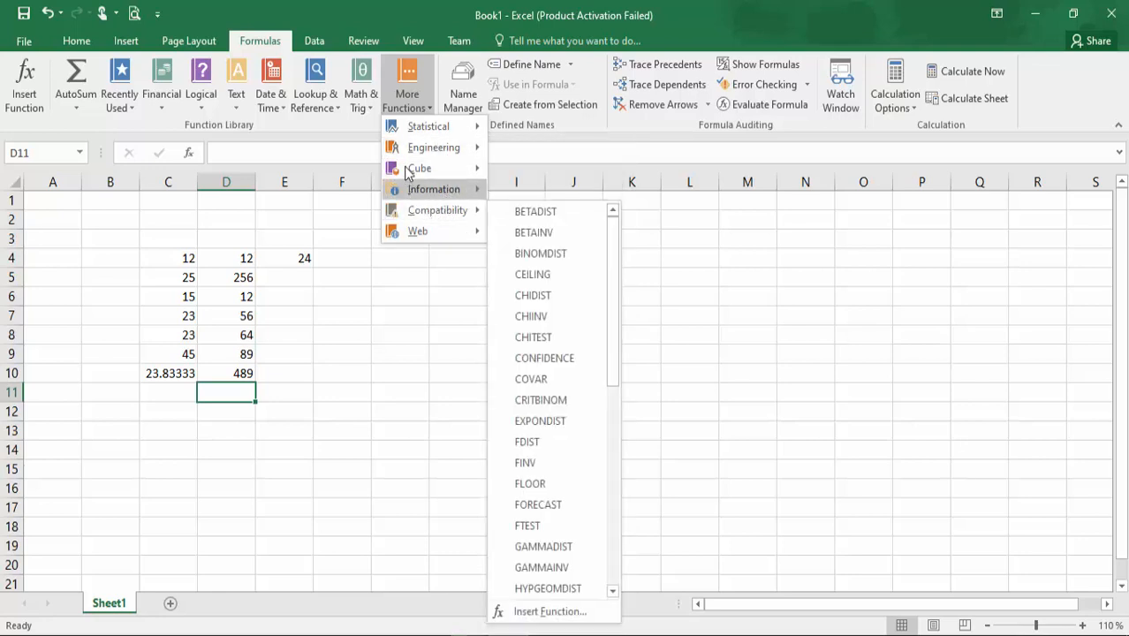
mouse_move(439, 170)
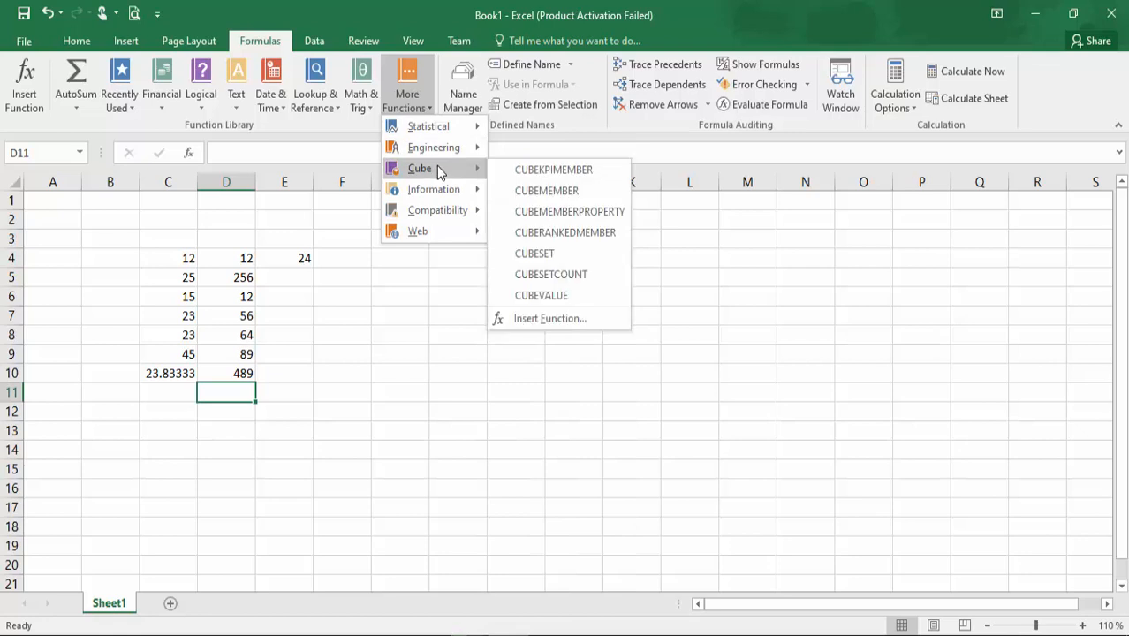
left_click(489, 130)
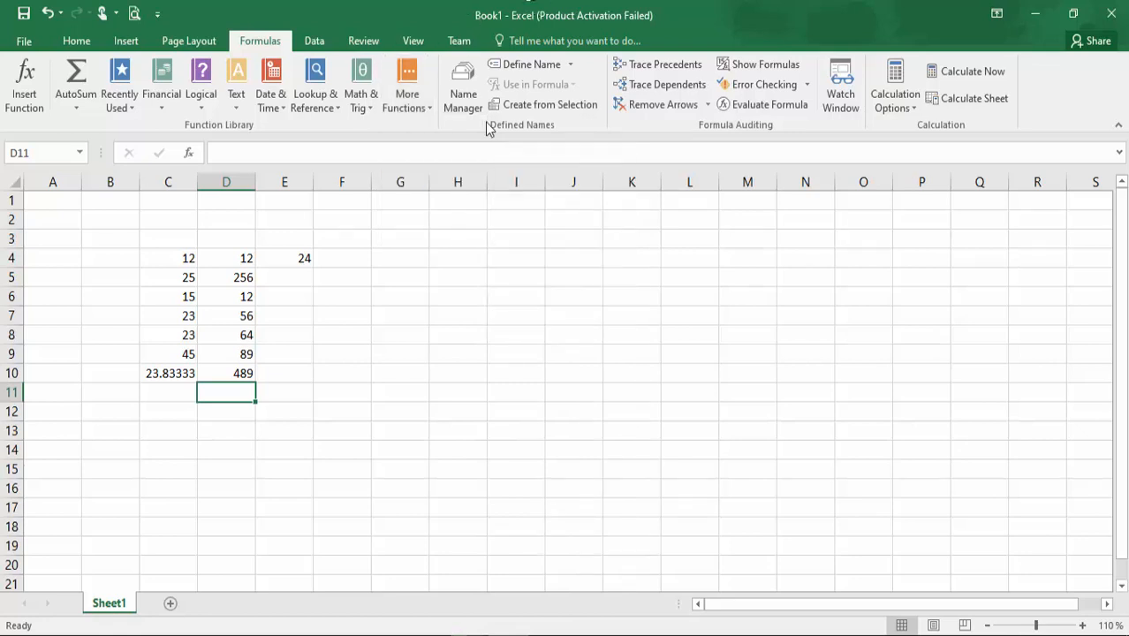
left_click(326, 410)
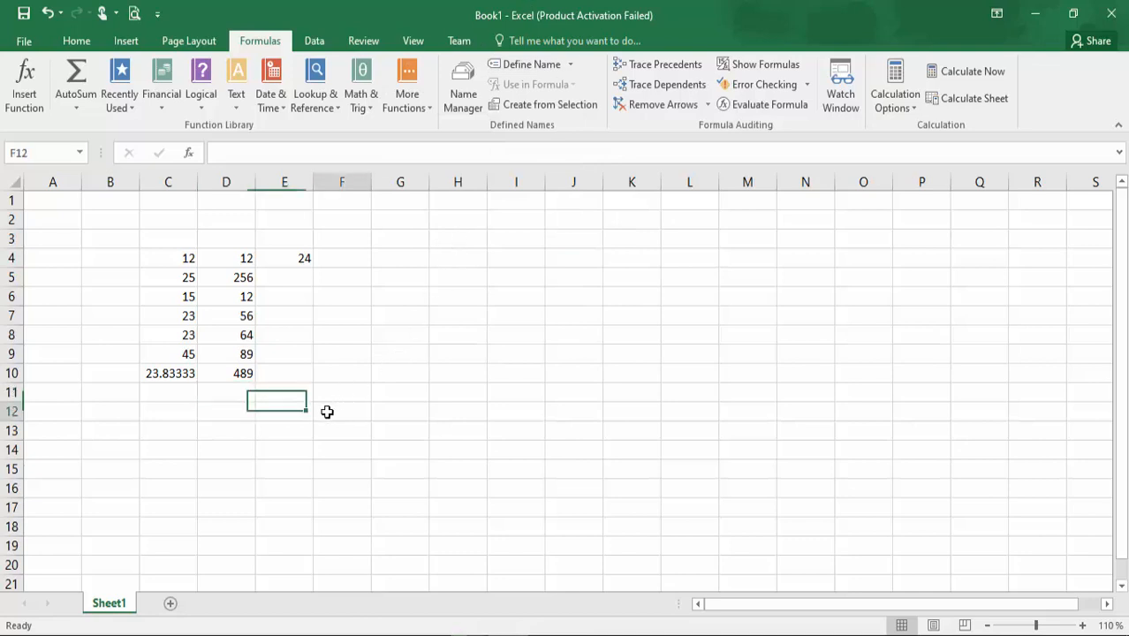
key("Left")
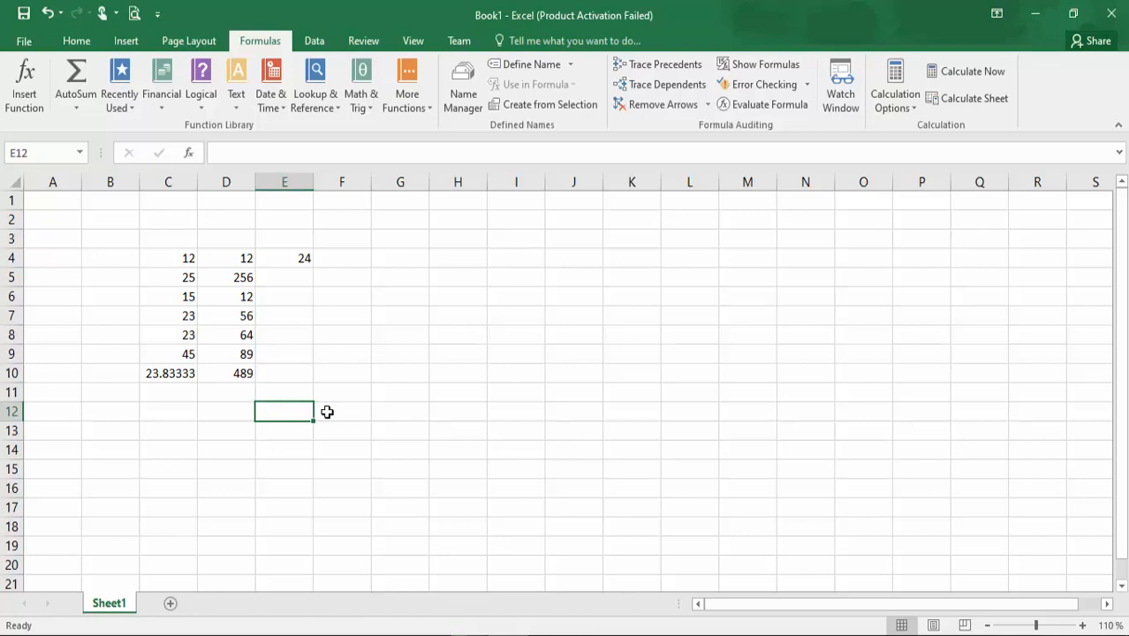
- Define the workbook-scoped name "test" for the number range C4:D9
left_click_drag(246, 259, 229, 353)
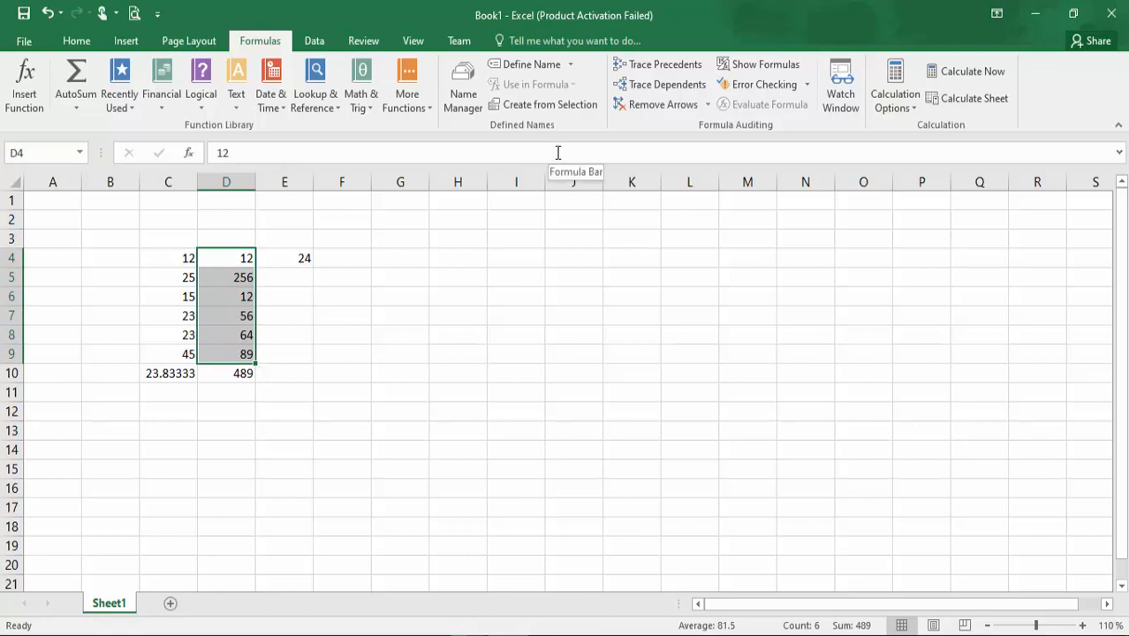
left_click(468, 277)
left_click_drag(168, 258, 209, 359)
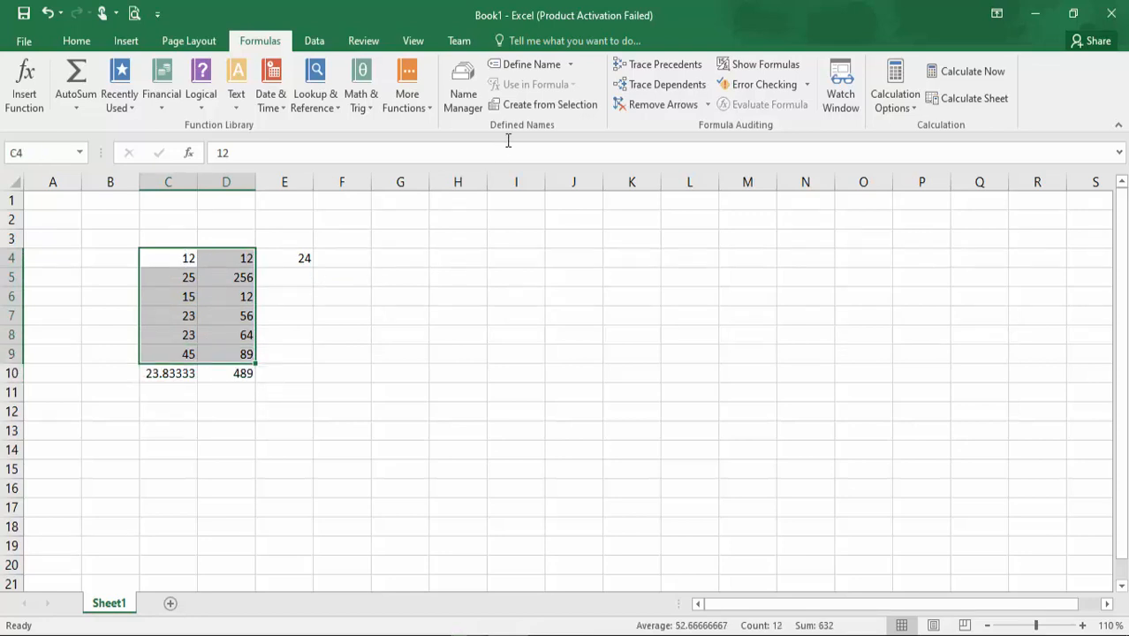
left_click(555, 70)
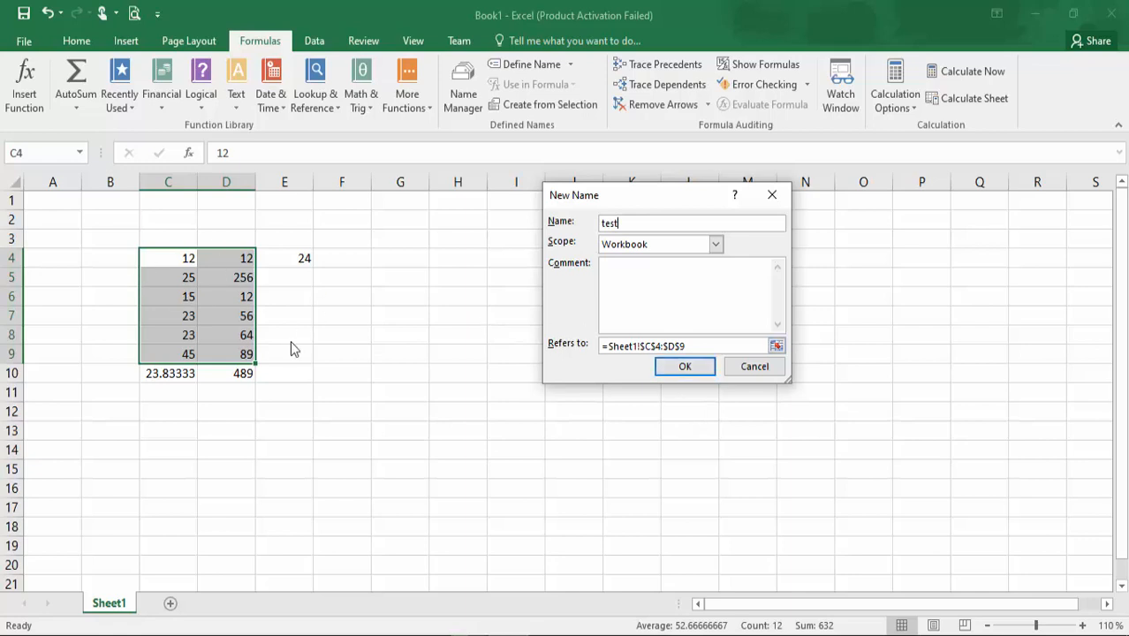
left_click(676, 369)
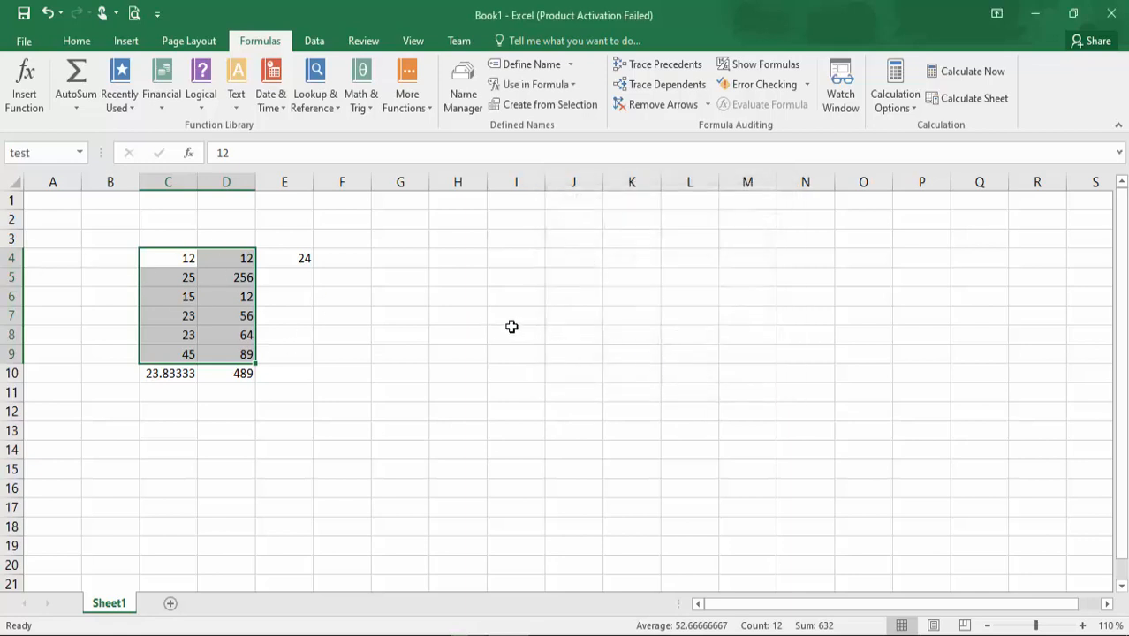
- Enter the formula =SUM(test) in cell G10 and reselect the cell to check it
left_click(413, 365)
type("=sum")
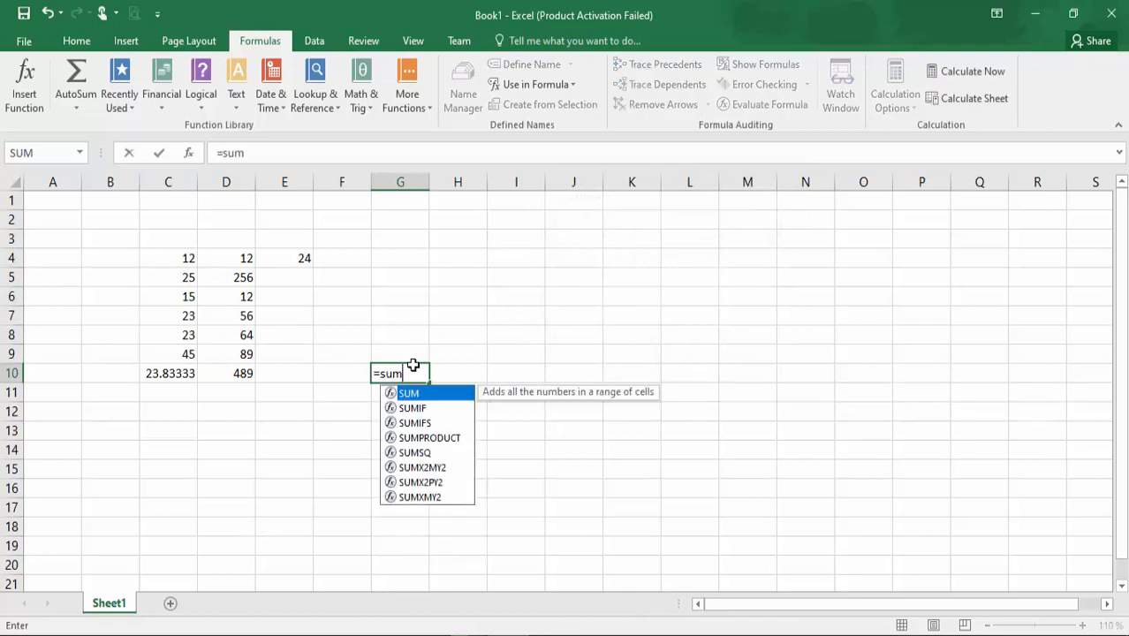
key("Tab")
type("test")
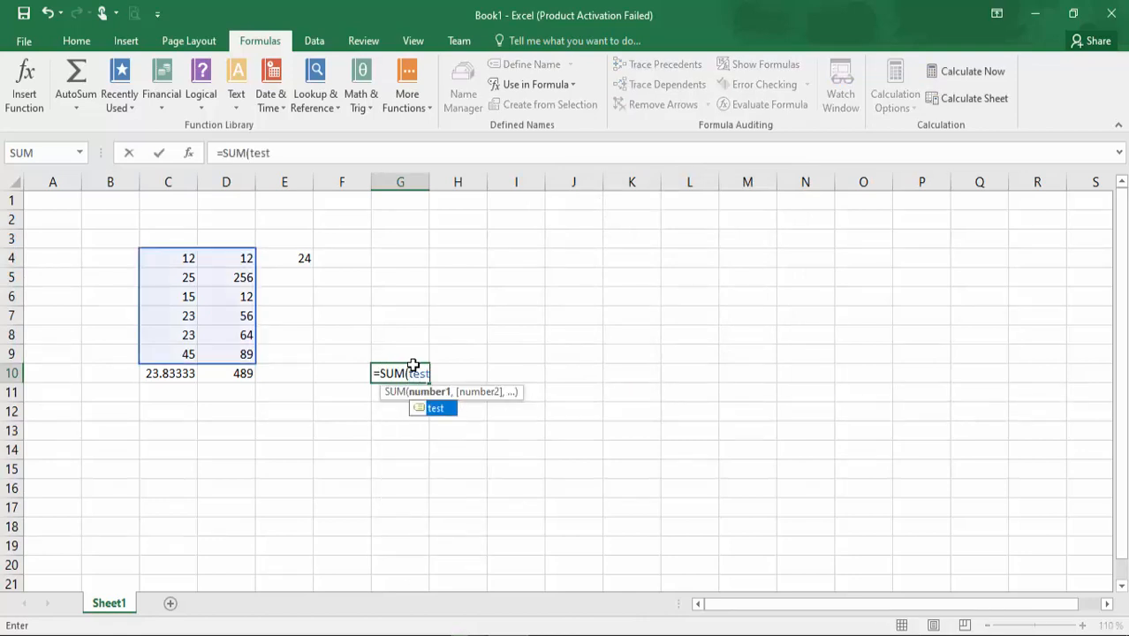
type("0")
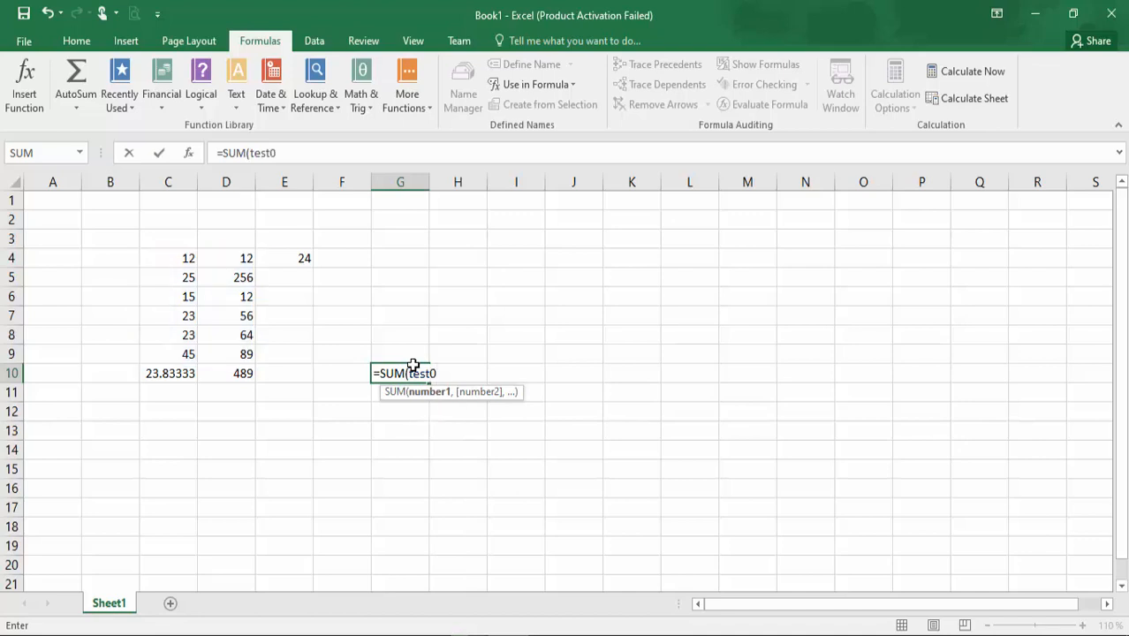
key("BackSpace")
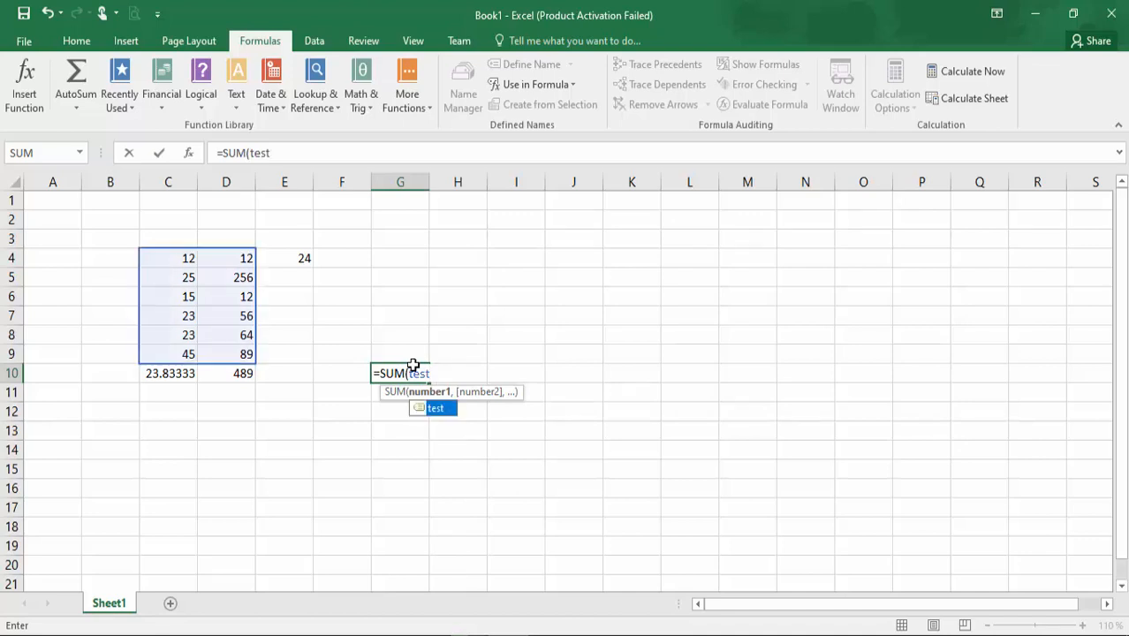
type("_")
key("BackSpace")
type(")")
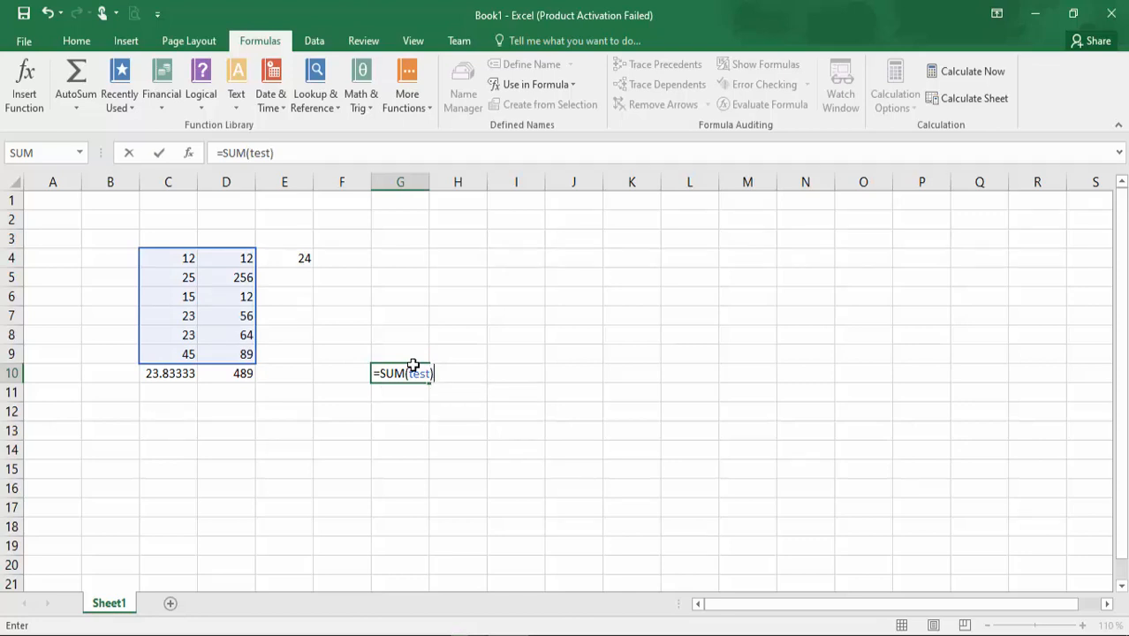
key("Return")
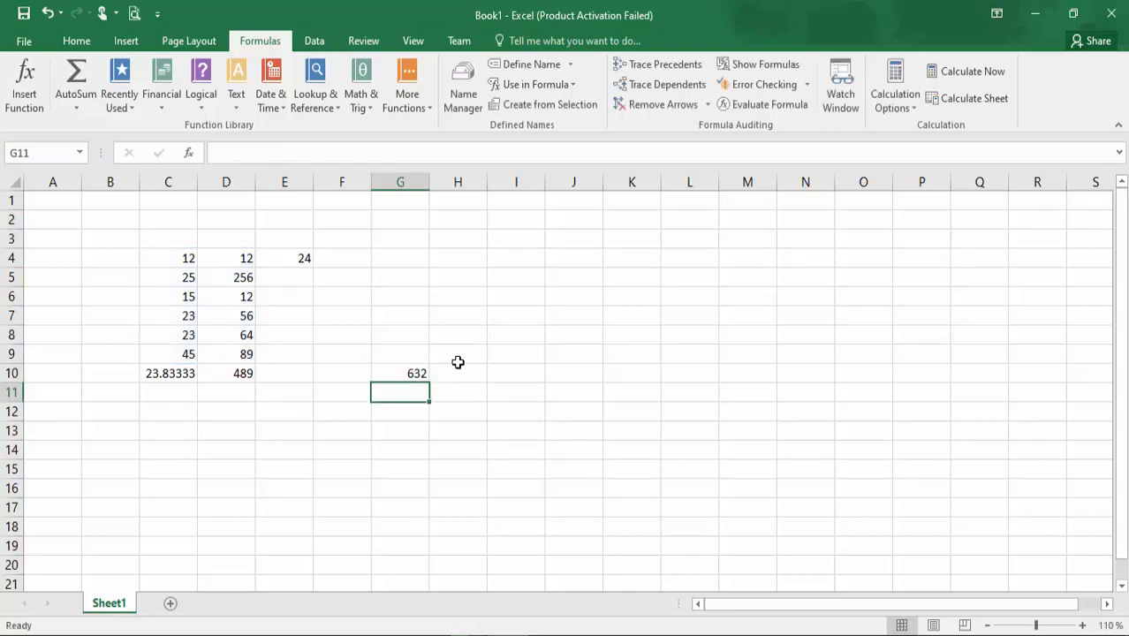
left_click(424, 371)
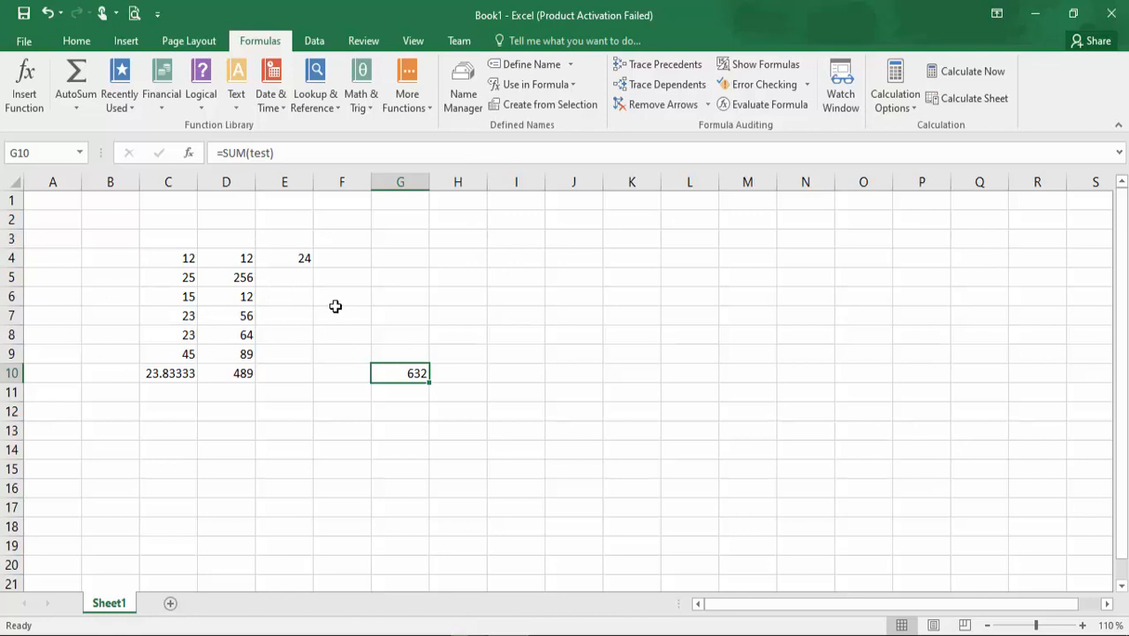
- Review the workbook's defined names in the Name Manager and close it without changes
left_click(417, 297)
left_click(472, 117)
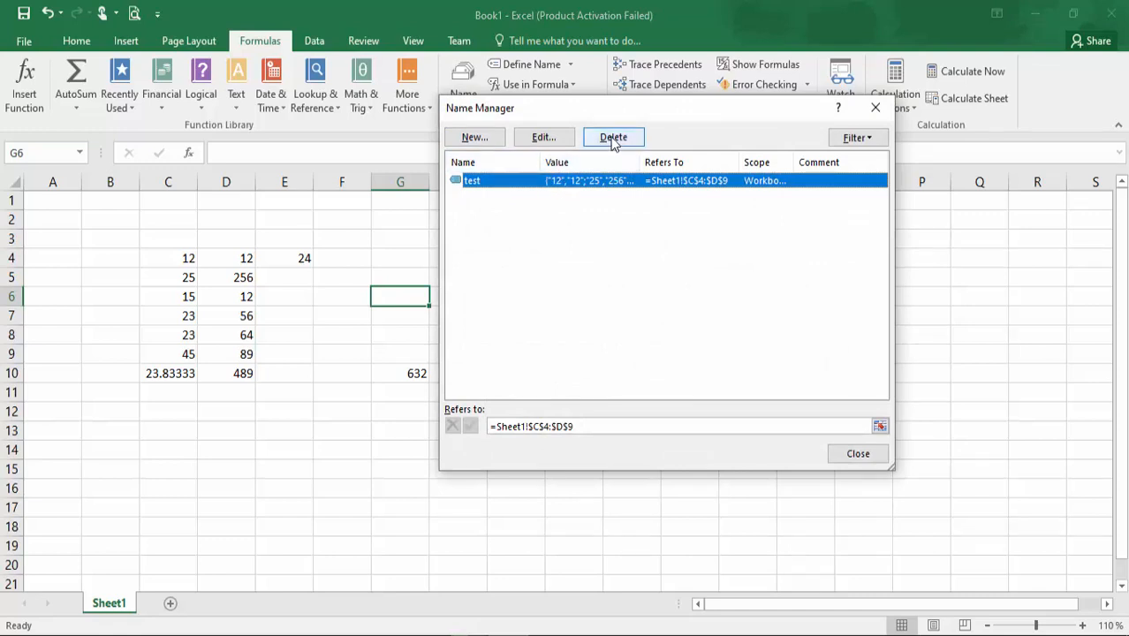
left_click(851, 455)
left_click(616, 244)
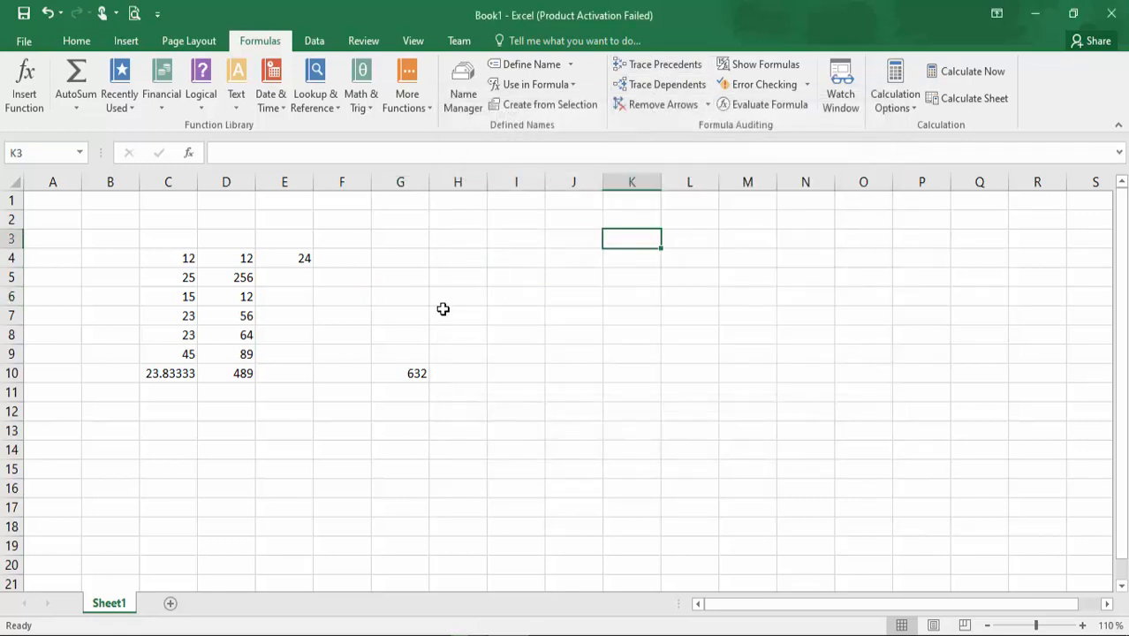
- Trace the precedents of the SUM formula in G10 and remove the arrows
left_click(423, 365)
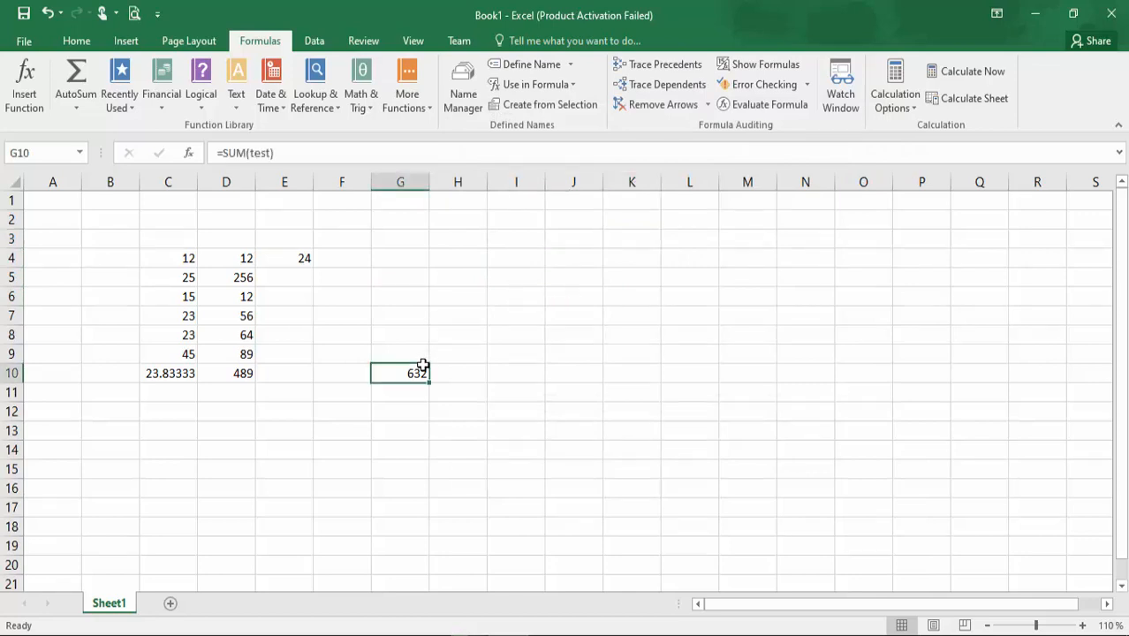
left_click(664, 67)
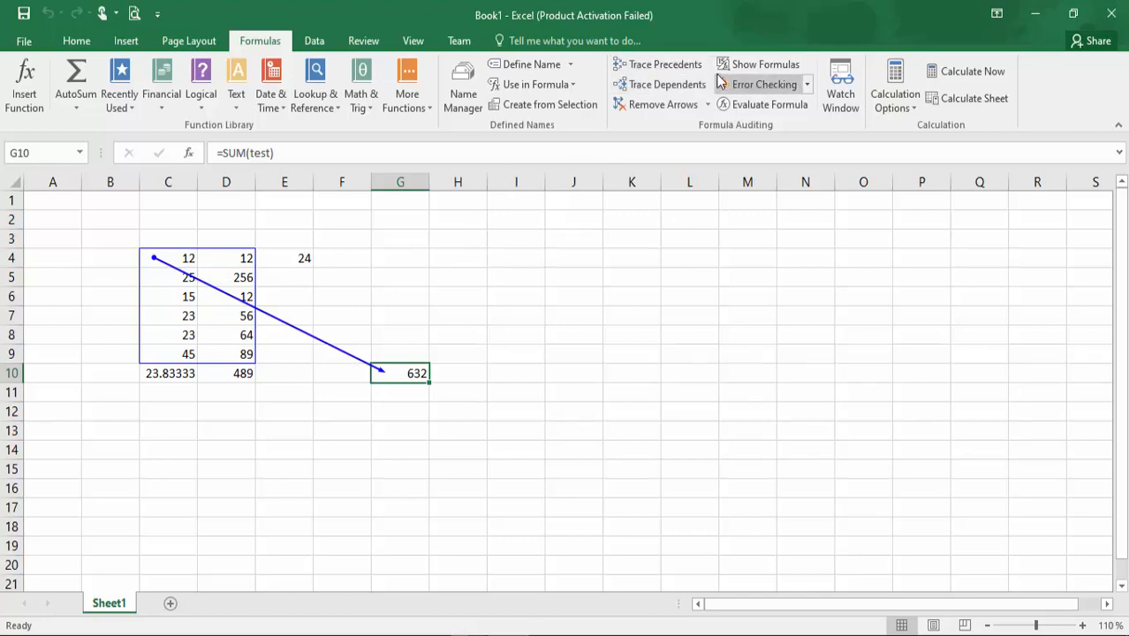
left_click(651, 105)
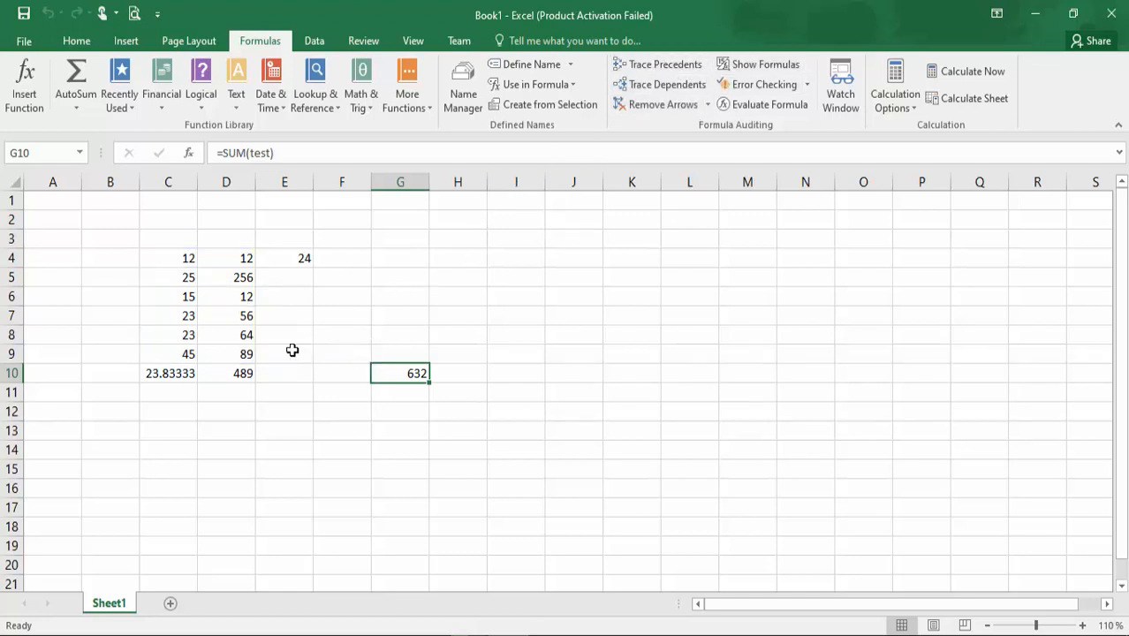
- Trace the precedents of the SUM formula in D10 and clear the tracer arrows
left_click(239, 371)
left_click(636, 65)
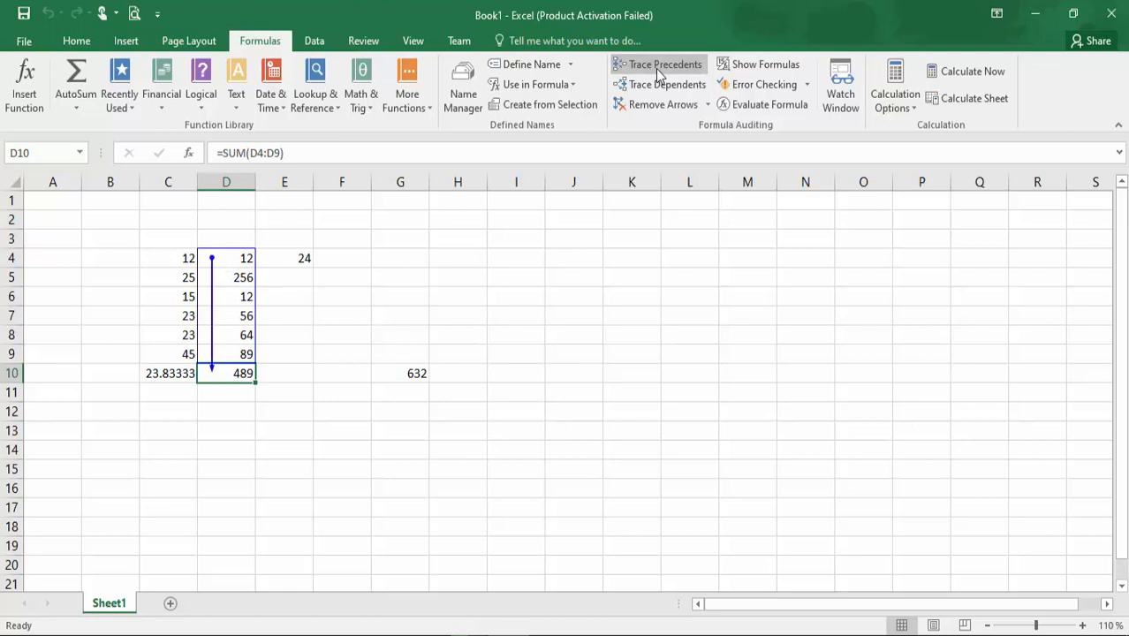
left_click(652, 104)
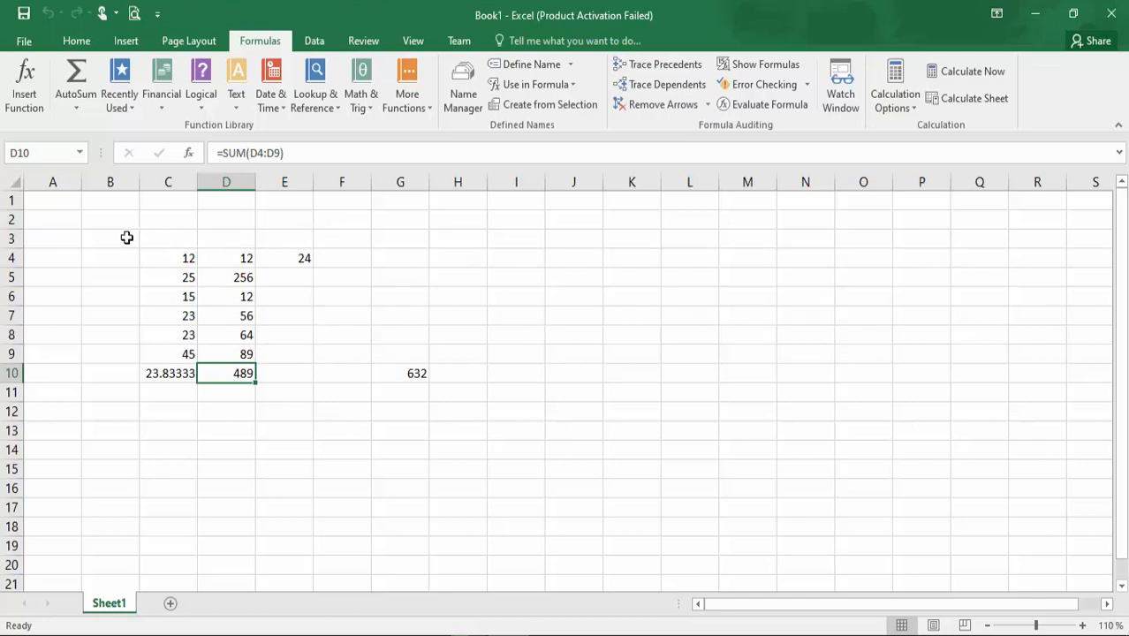
- Enter the sample numbers 23 in cell E13 and 56 in cell F13
left_click(290, 257)
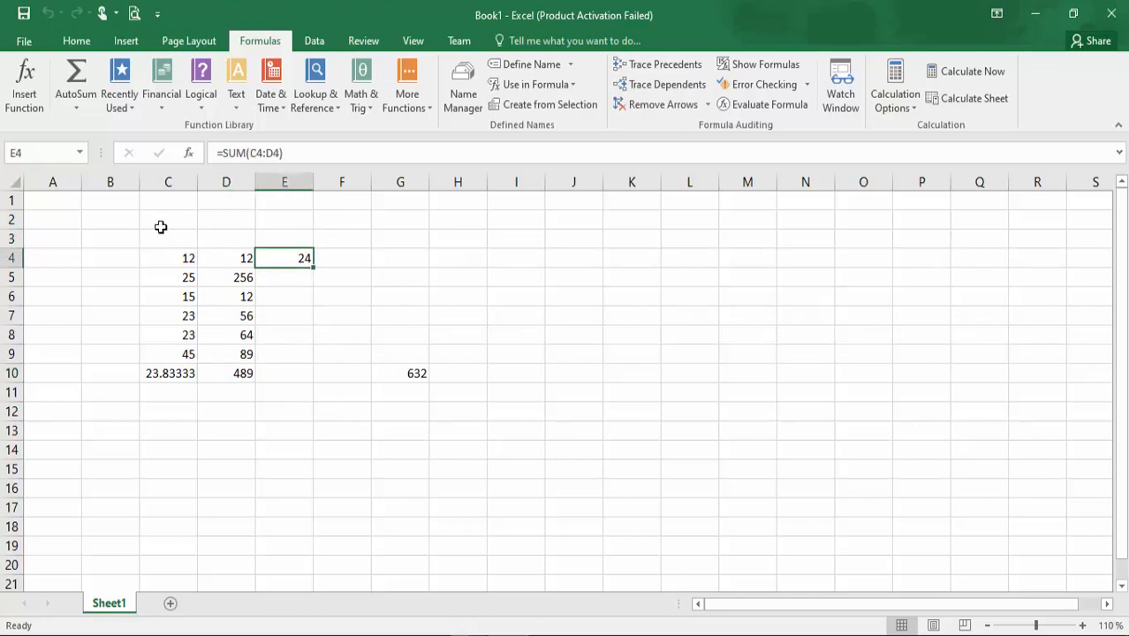
left_click(300, 430)
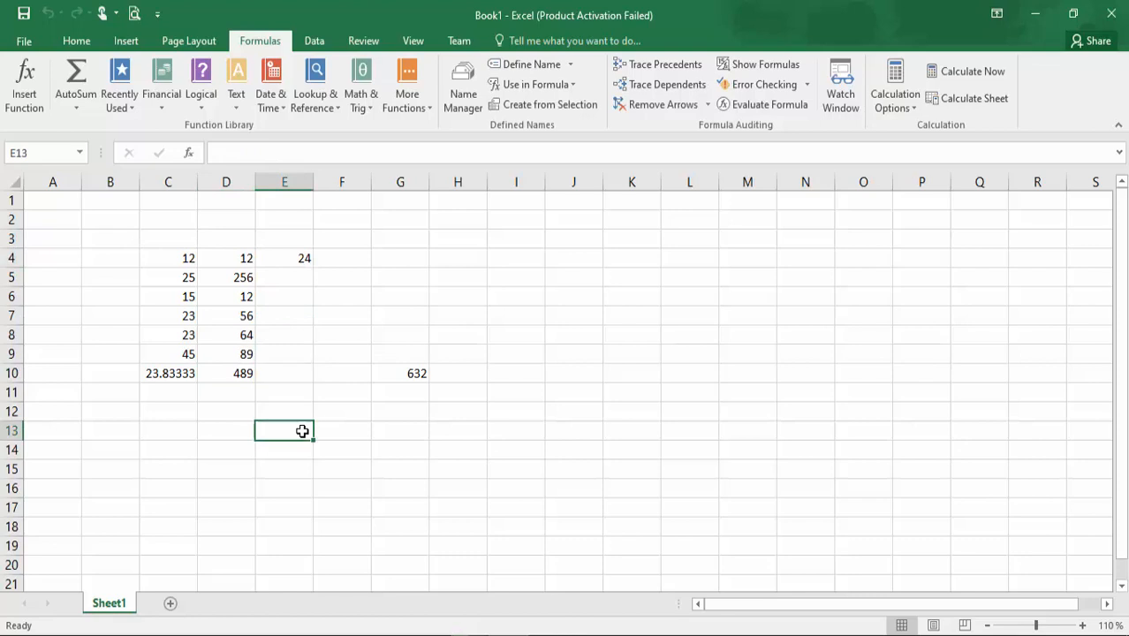
type("23")
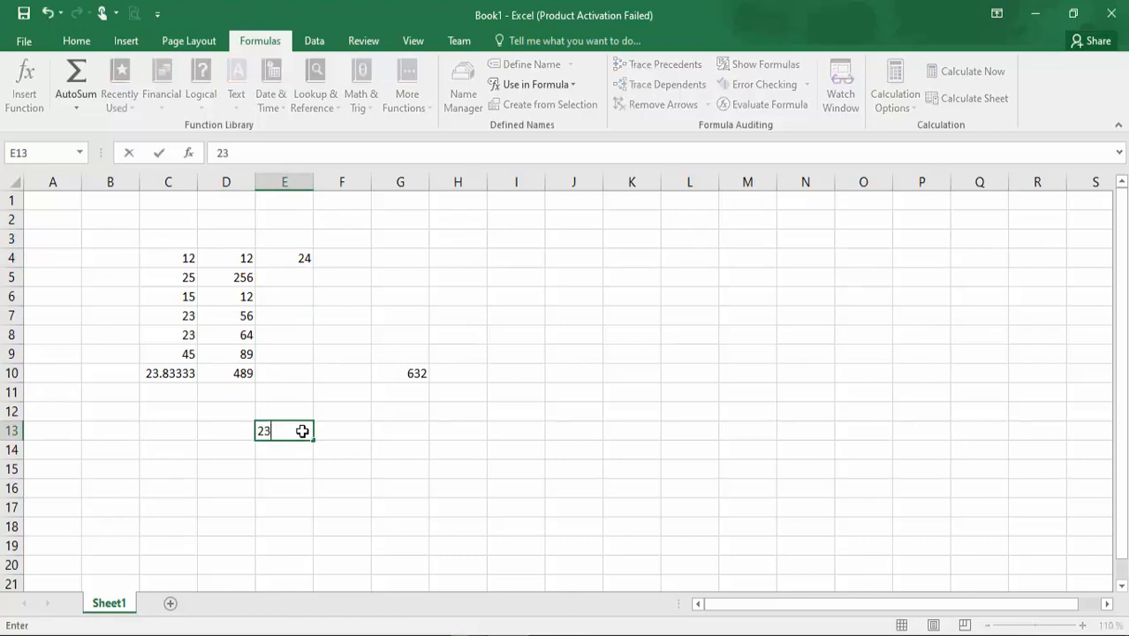
key("Tab")
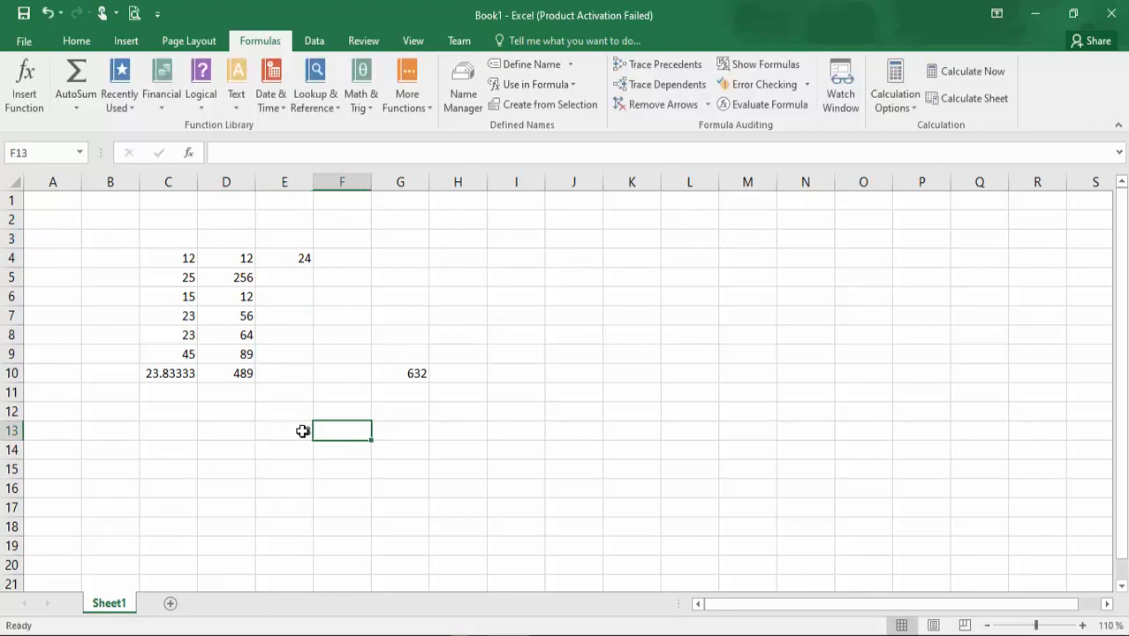
type("56")
key("Tab")
key("Up")
- Enter a SUM formula in cell G13 that adds the separate cells E13, F13 and G10
left_click(404, 436)
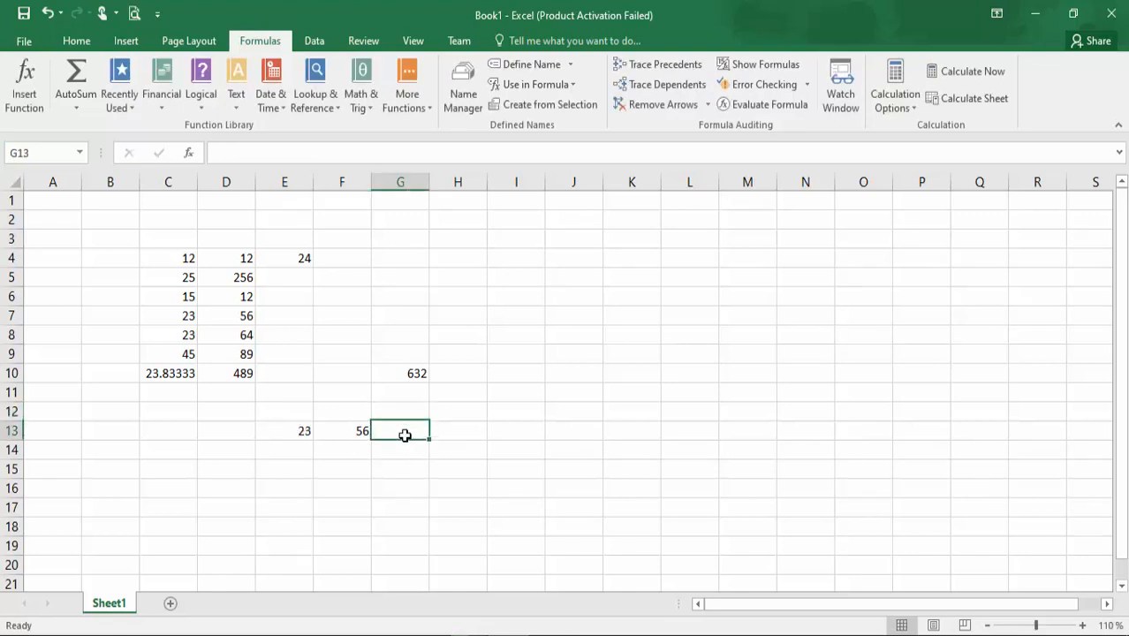
type("=sum")
key("Tab")
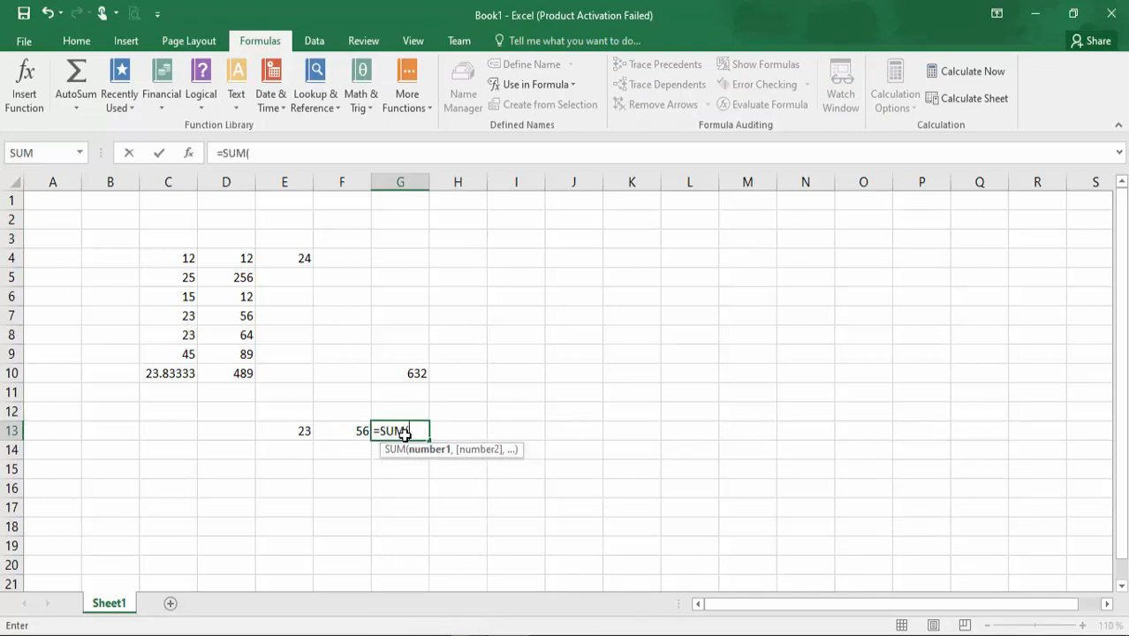
left_click(286, 433)
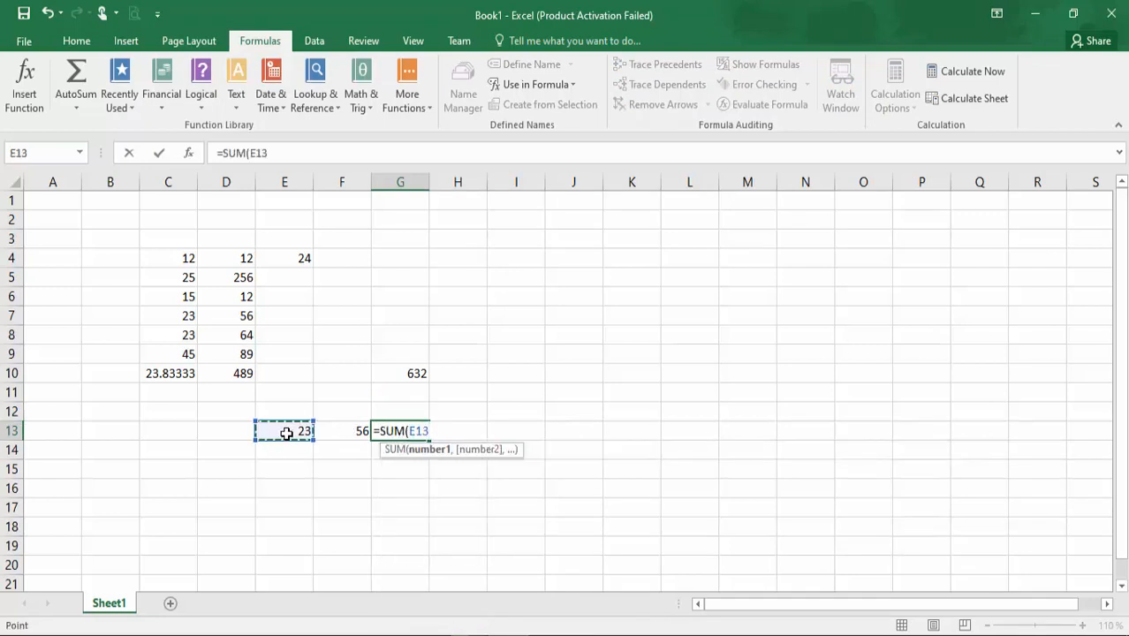
type(",")
left_click(344, 430)
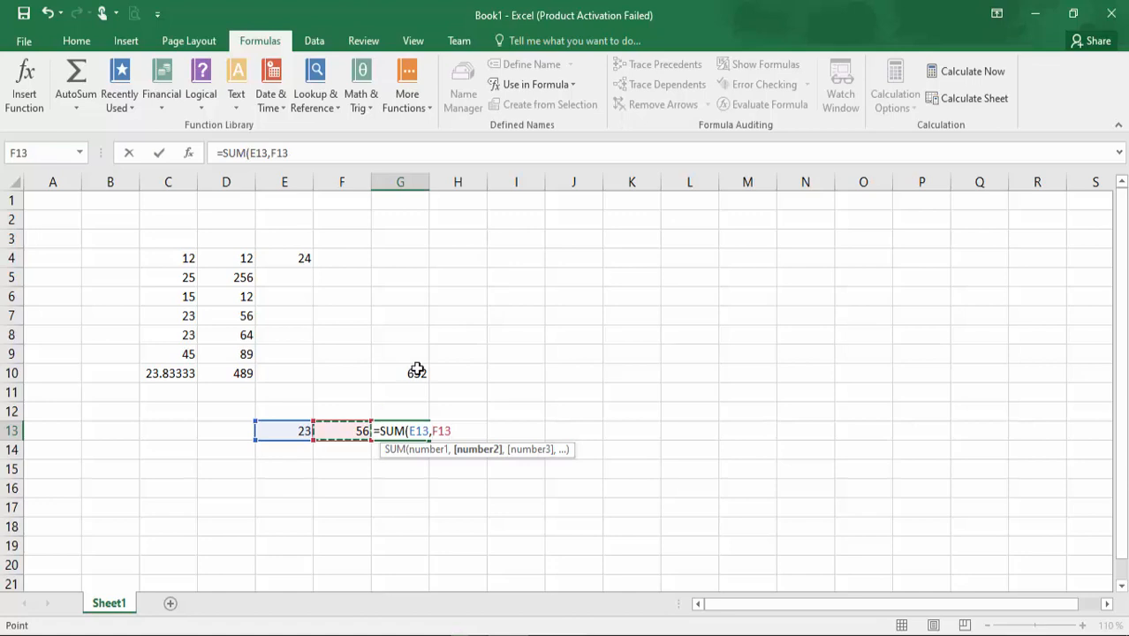
type(",")
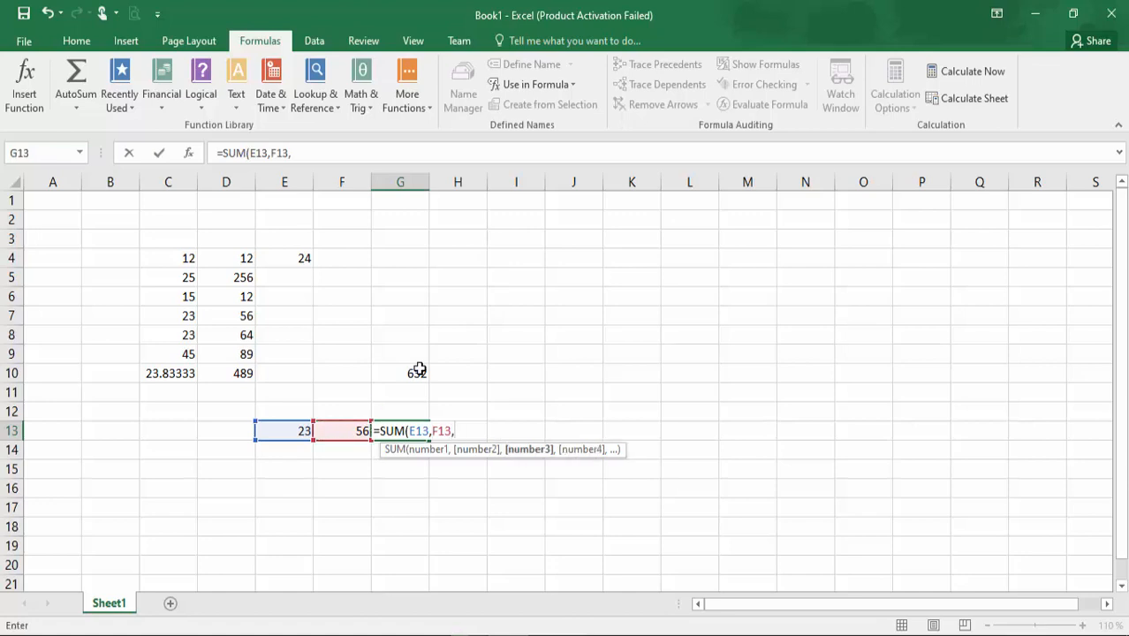
left_click(419, 371)
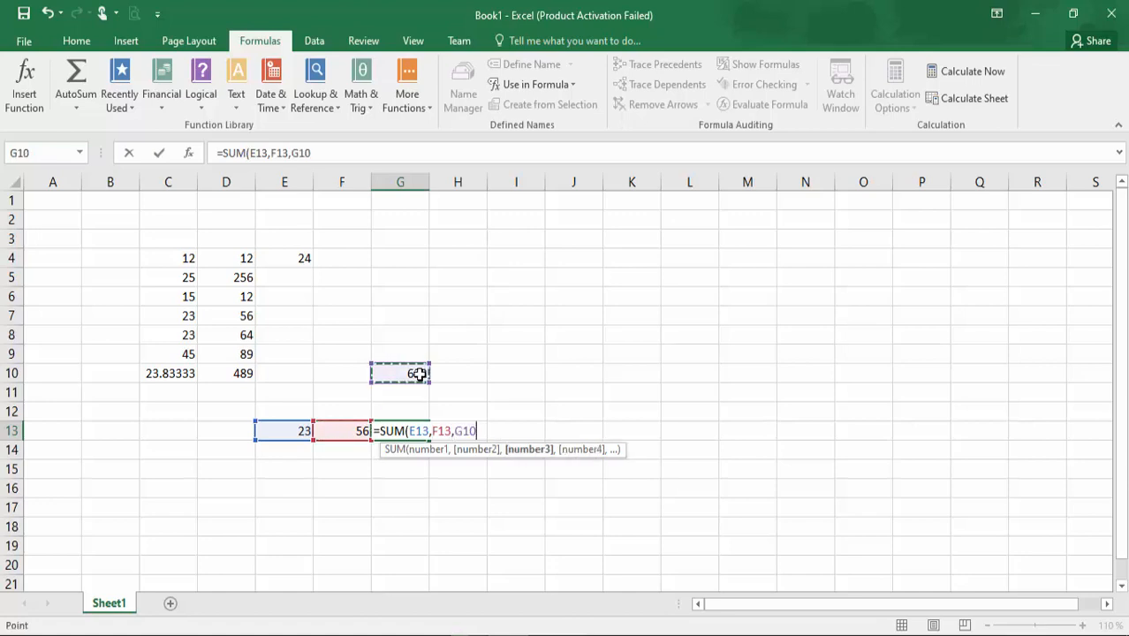
key("Return")
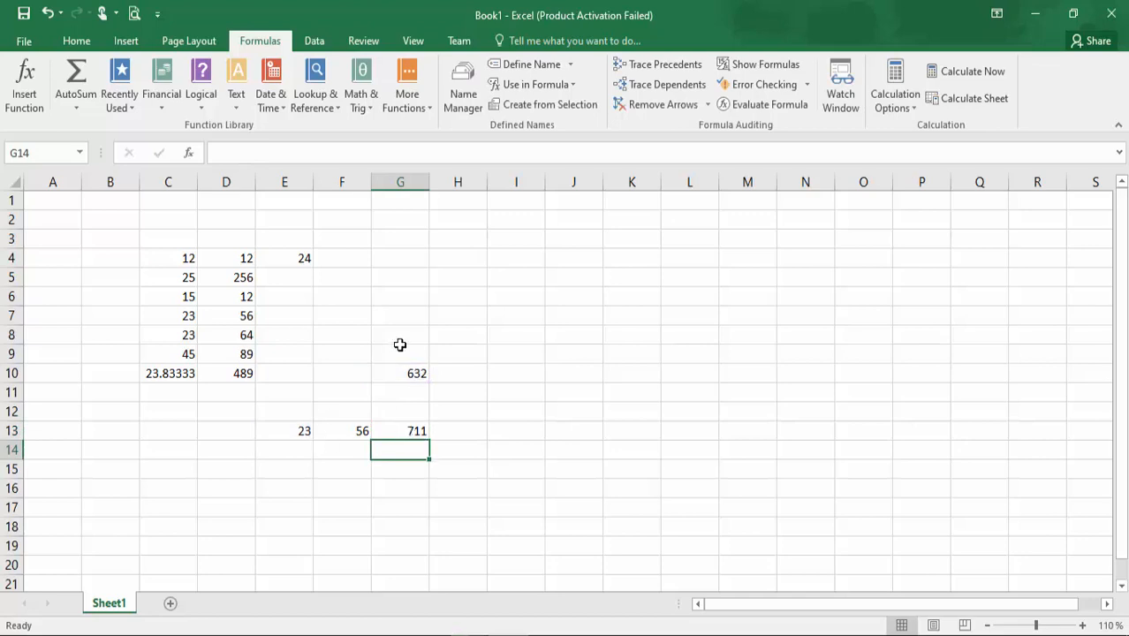
- Trace the precedents of the SUM formula in G13 and remove the tracer arrows
left_click(416, 432)
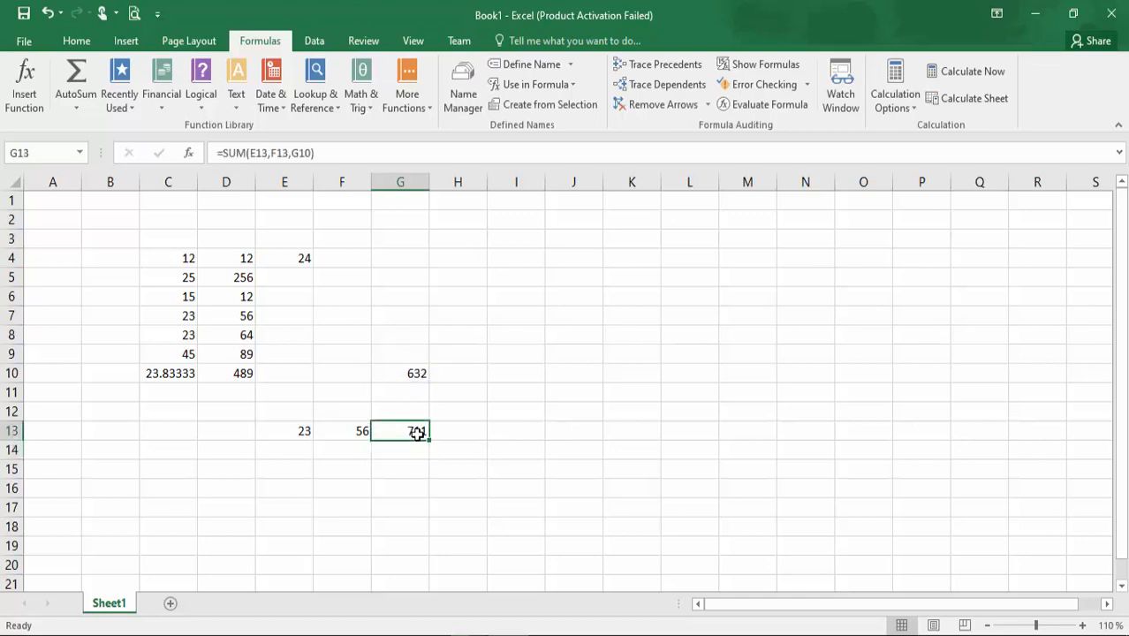
left_click(638, 69)
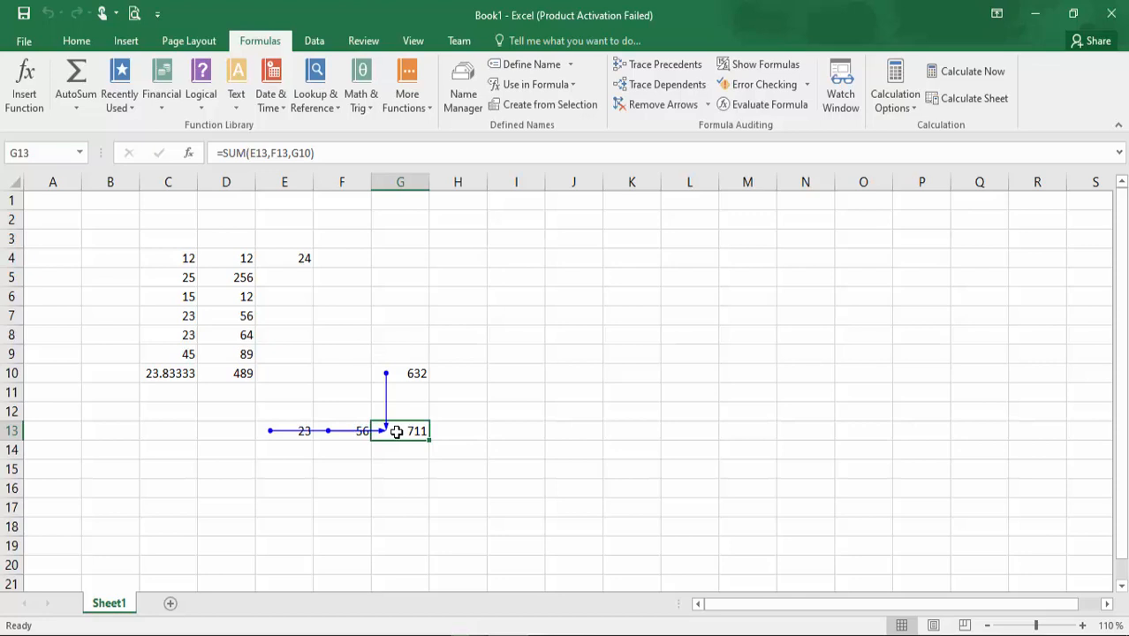
left_click(647, 106)
left_click(574, 321)
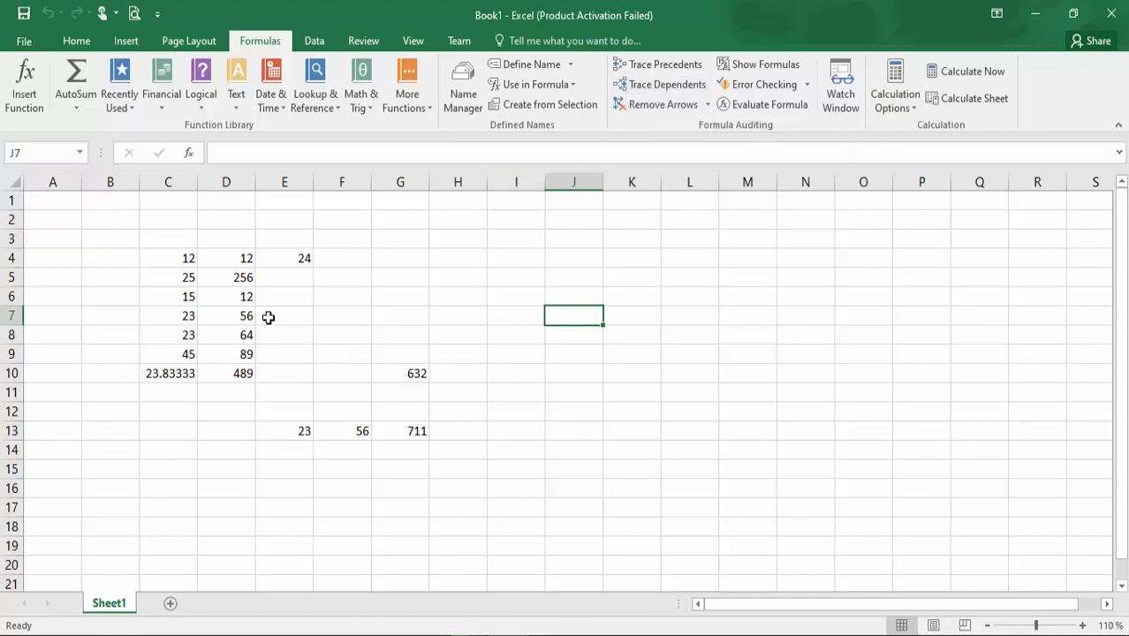
- Trace the dependents of the number in D6 and remove the tracer arrows
left_click(245, 279)
left_click(247, 296)
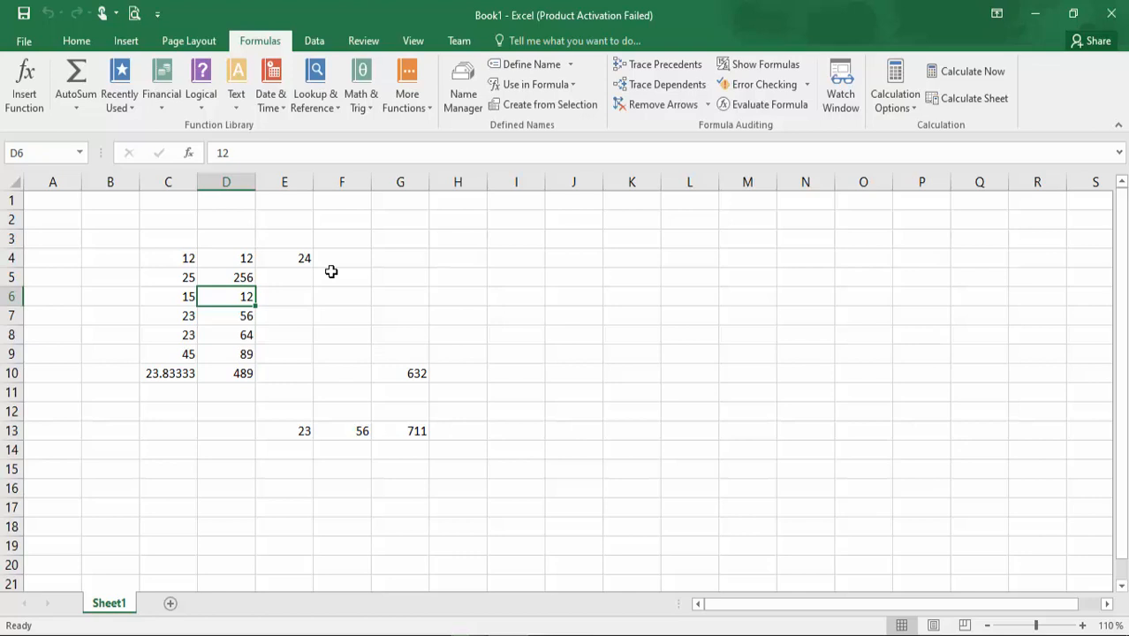
left_click(672, 91)
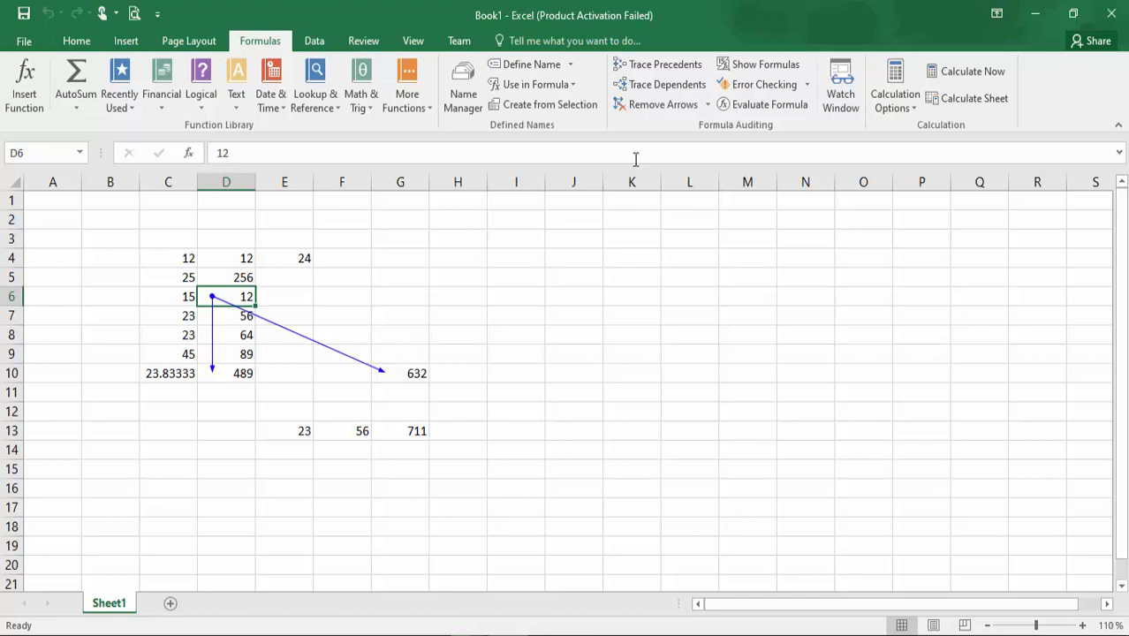
left_click(659, 108)
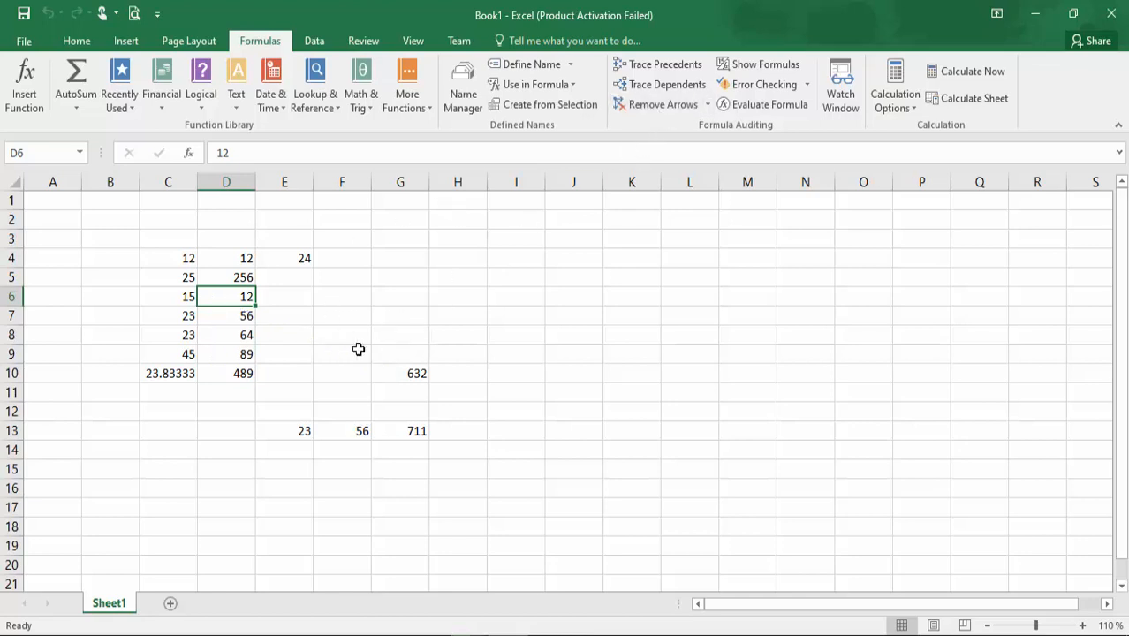
- Toggle the display of formulas in the cells on and off, and run an error check on the sheet
left_click(749, 73)
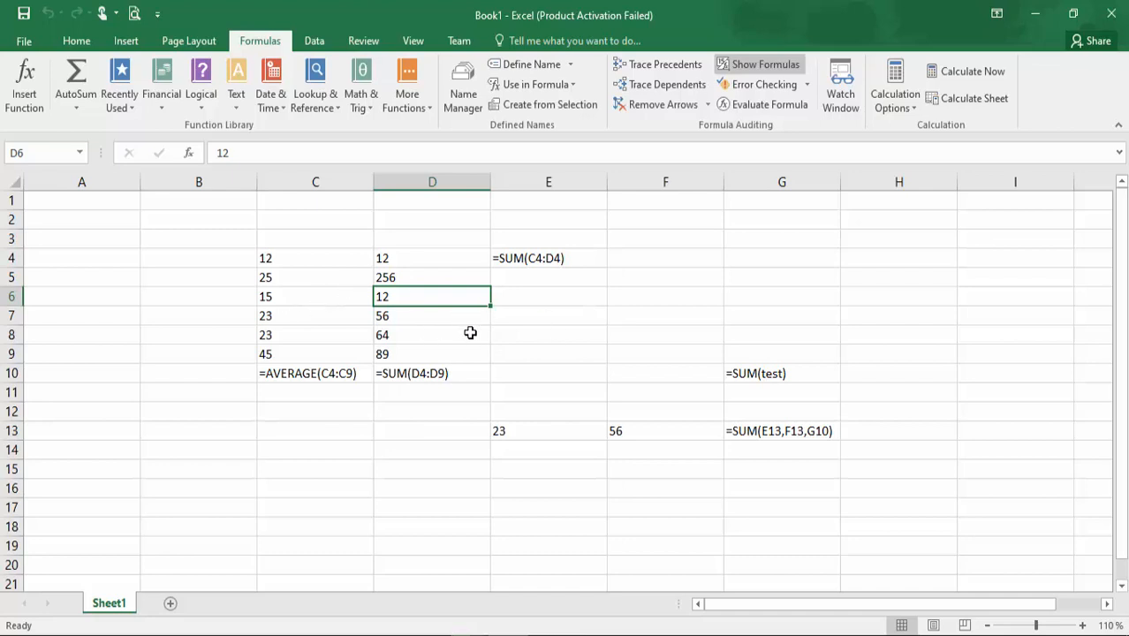
left_click(768, 67)
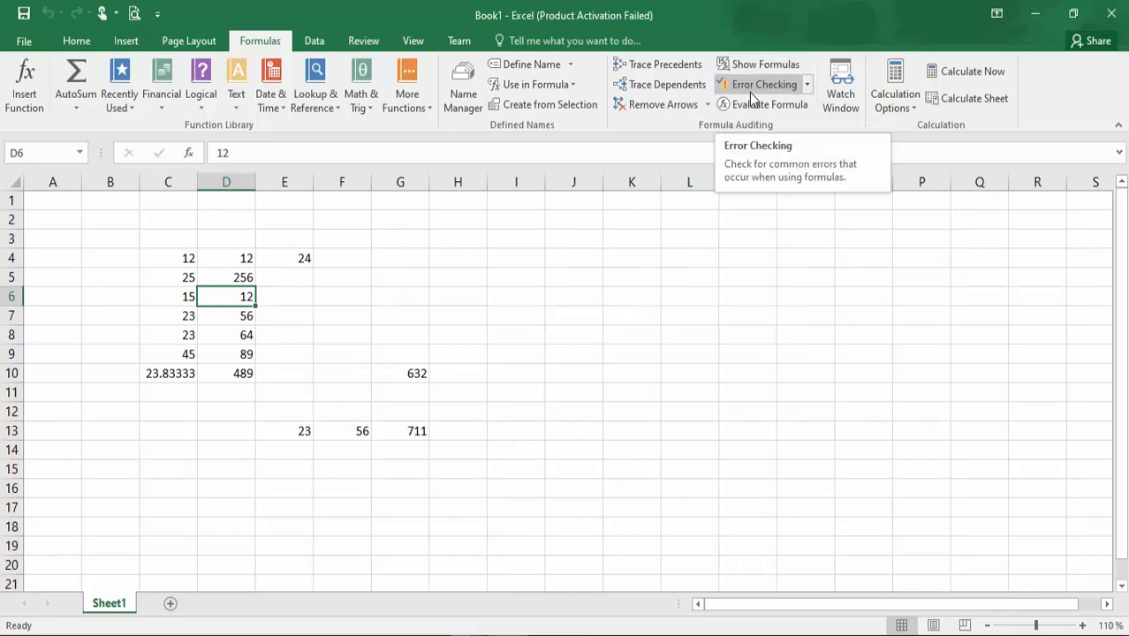
left_click(756, 86)
left_click(571, 375)
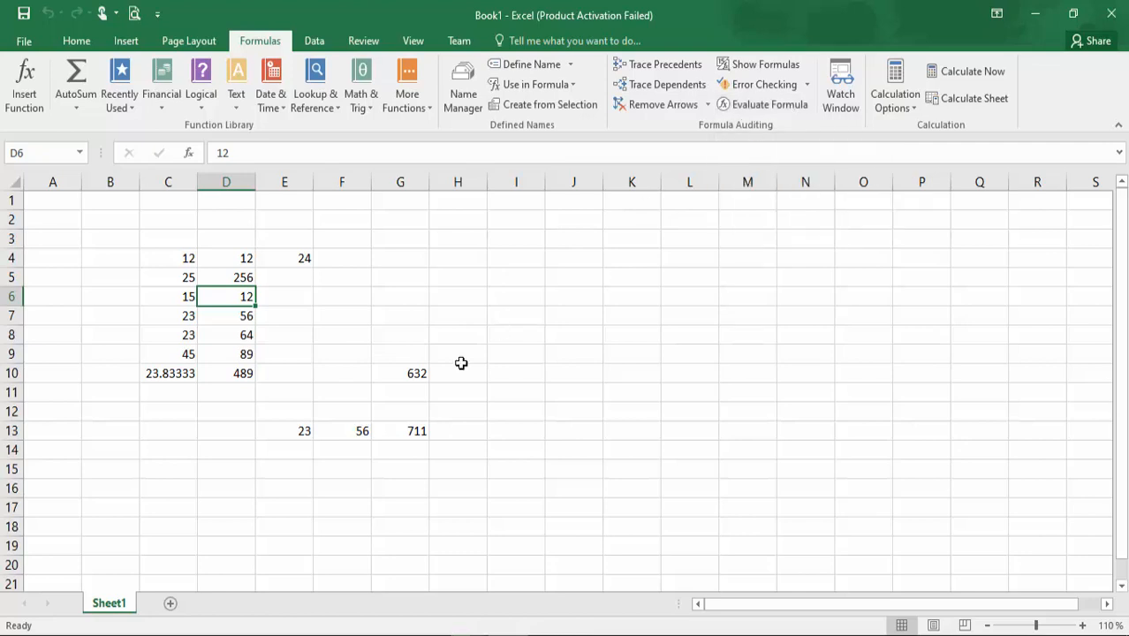
- Evaluate the SUM formula in G13 with Evaluate Formula and close the dialog
left_click(411, 429)
left_click(791, 112)
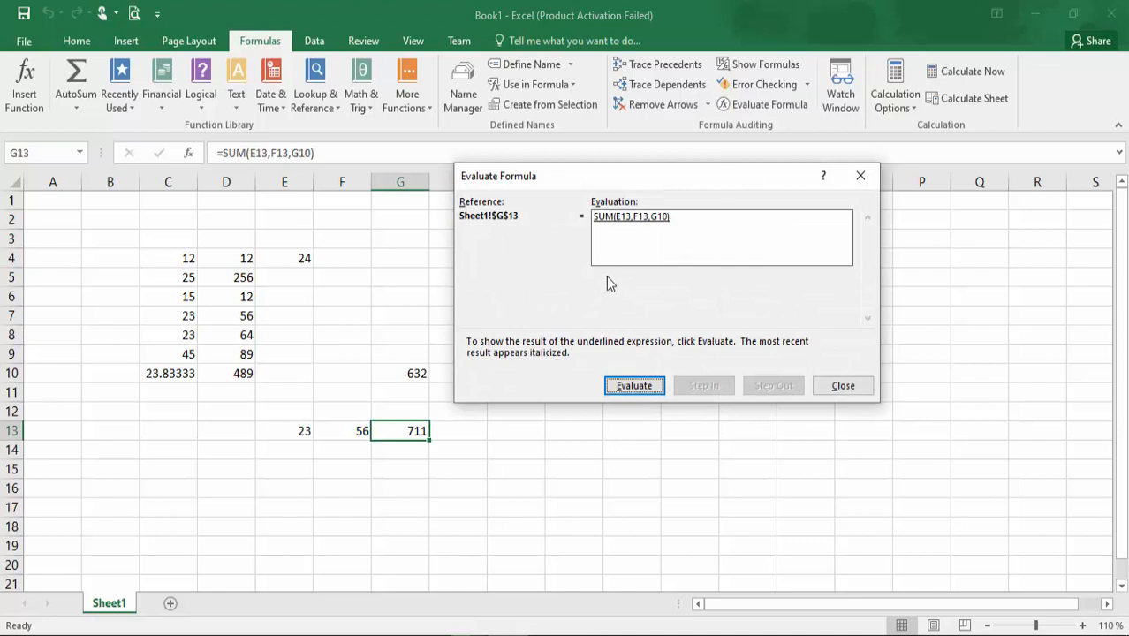
left_click(634, 385)
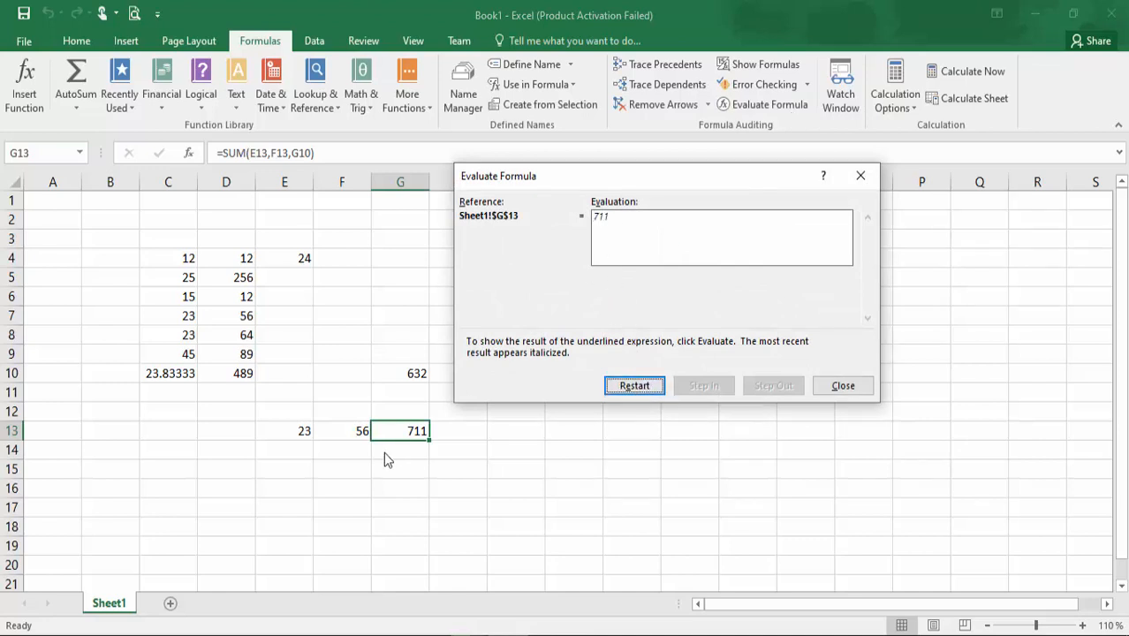
left_click(855, 386)
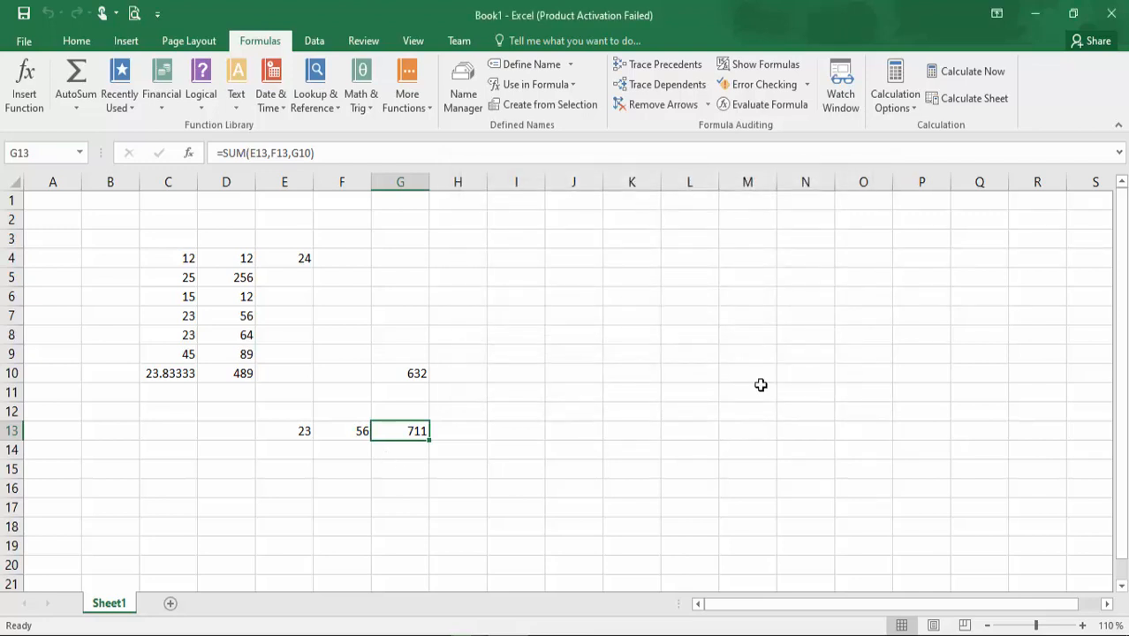